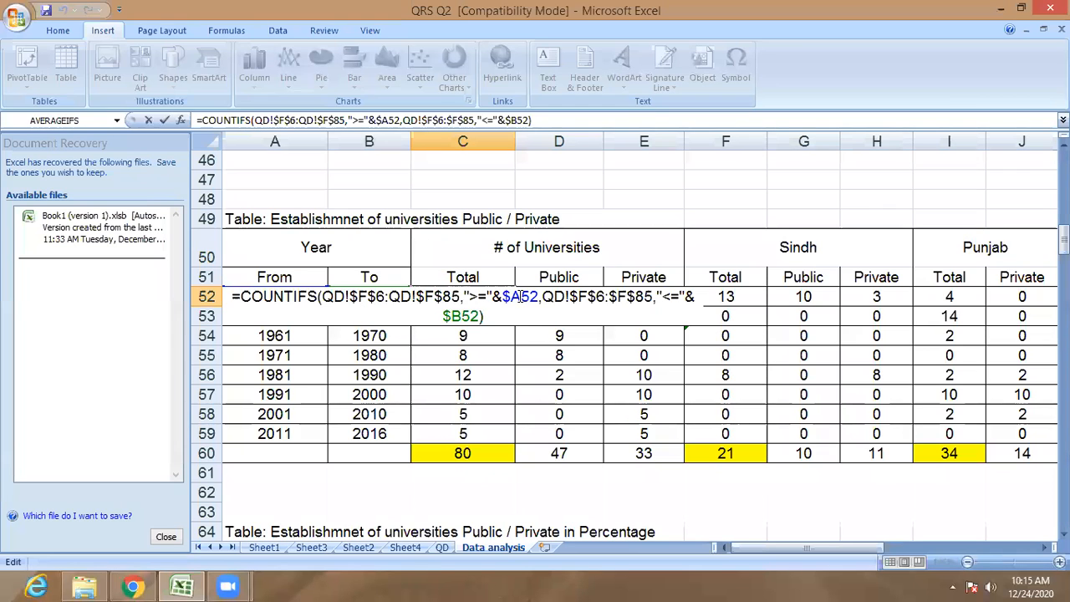
Examine the COUNTIFS formulas in C52 and C54 of the Total column and the From and To years they reference.
{"action": "key", "text": "Return"}
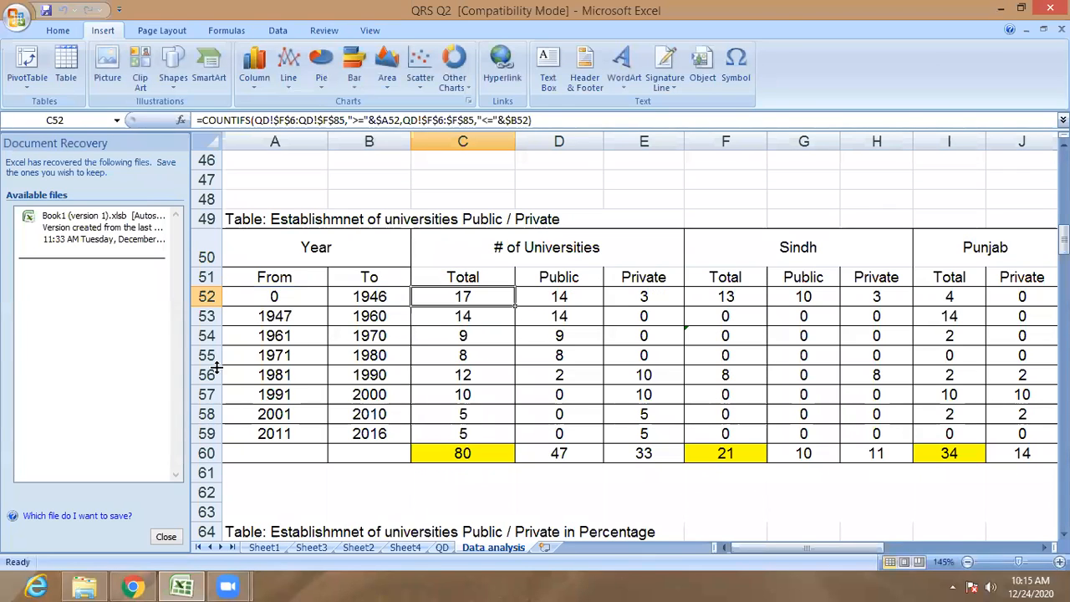
{"action": "left_click", "coordinate": [266, 297]}
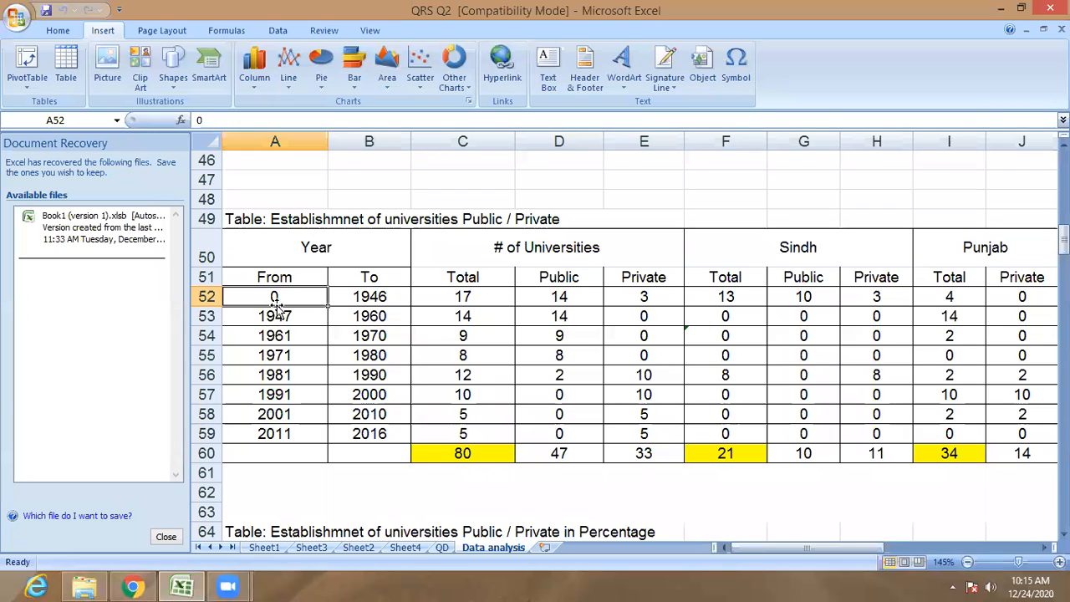
{"action": "left_click", "coordinate": [382, 302]}
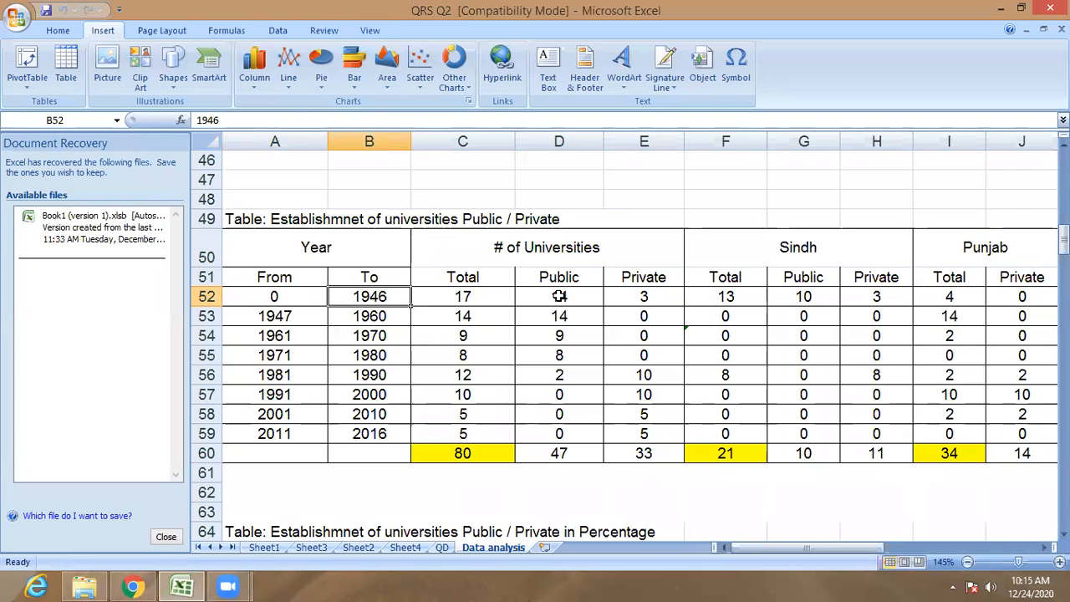
{"action": "left_click", "coordinate": [448, 296]}
{"action": "double_click", "coordinate": [450, 298]}
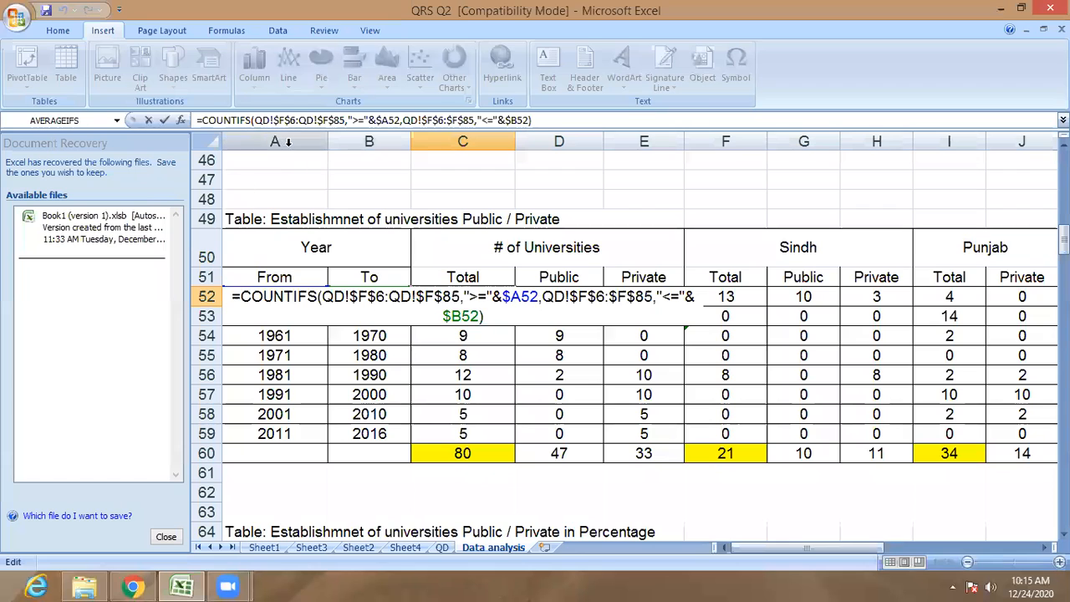
{"action": "left_click", "coordinate": [462, 375]}
{"action": "left_click", "coordinate": [464, 339]}
{"action": "double_click", "coordinate": [464, 343]}
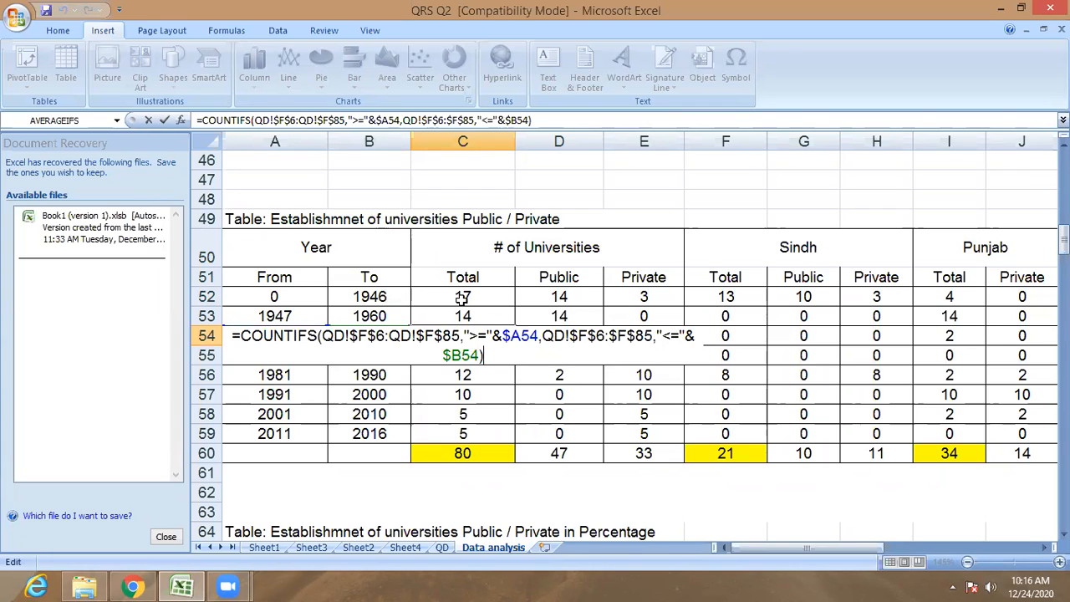
{"action": "key", "text": "ctrl+Return"}
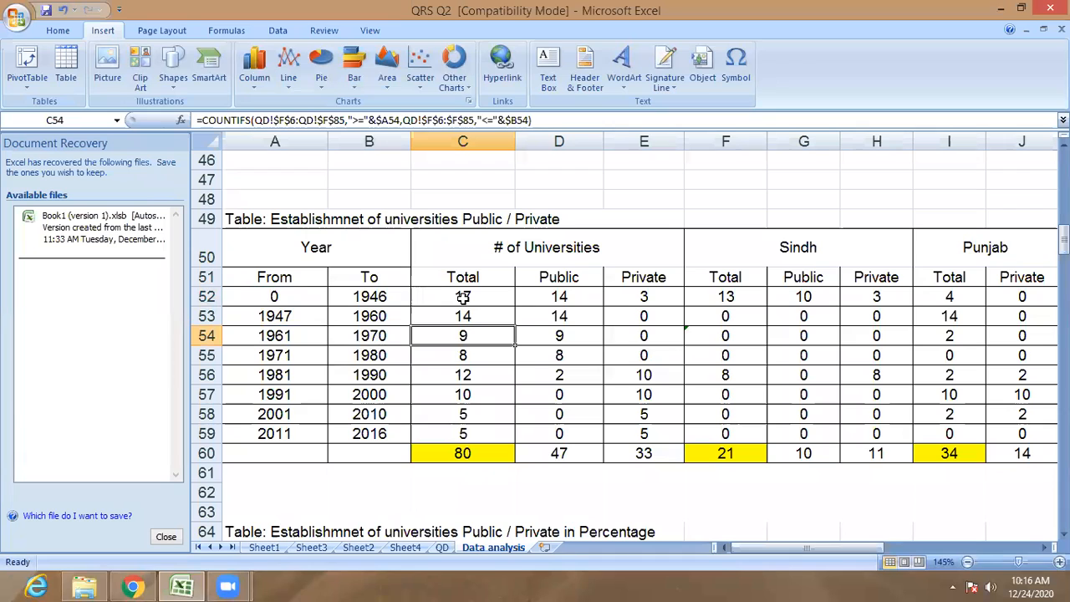
{"action": "left_click", "coordinate": [463, 296]}
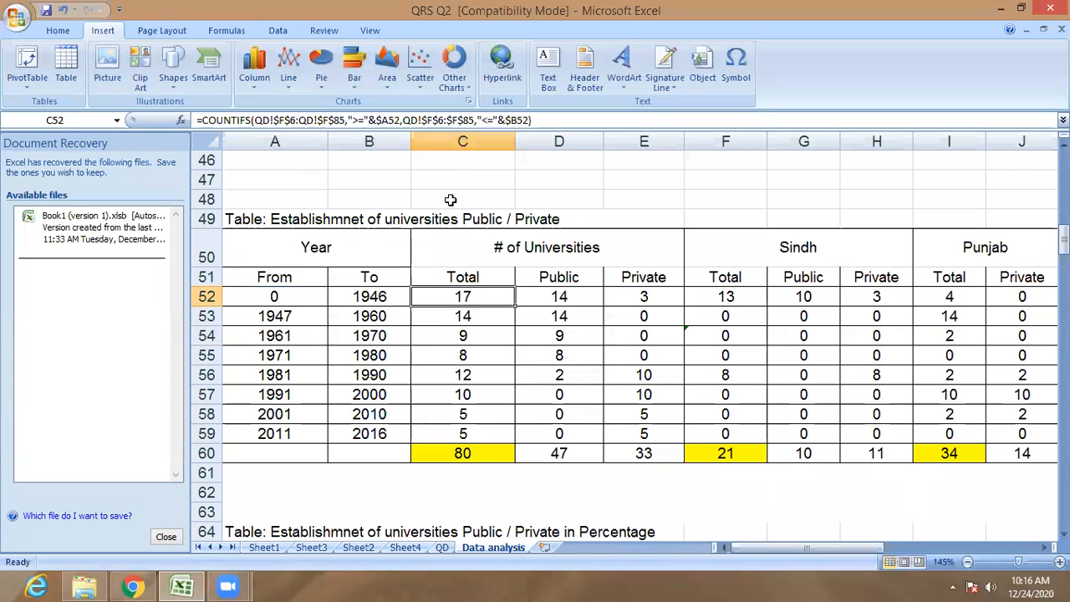
Examine the public-university COUNTIFS formula in D54 alongside the Date of Establishment data in column F of the QD sheet.
{"action": "left_click", "coordinate": [558, 301]}
{"action": "double_click", "coordinate": [569, 335]}
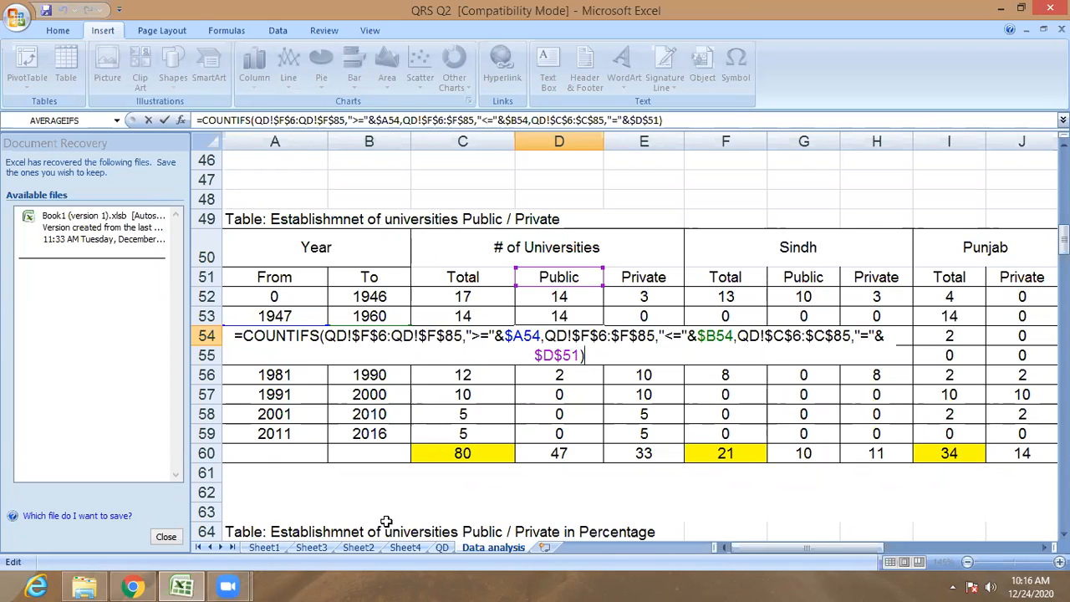
{"action": "key", "text": "Return"}
{"action": "left_click", "coordinate": [441, 547]}
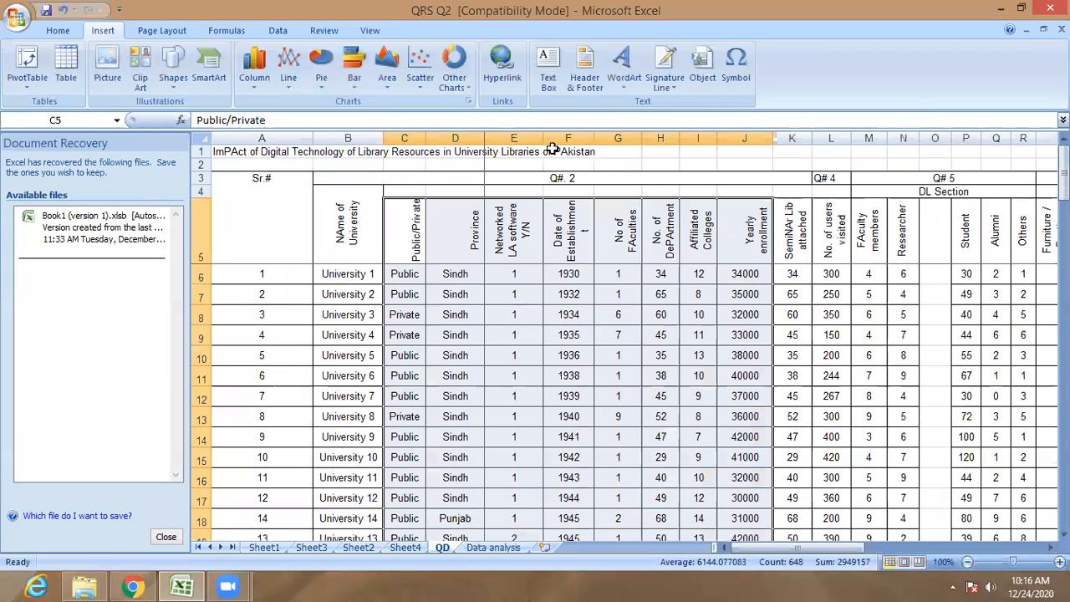
{"action": "left_click", "coordinate": [556, 288]}
{"action": "left_click", "coordinate": [568, 138]}
{"action": "left_click", "coordinate": [571, 273]}
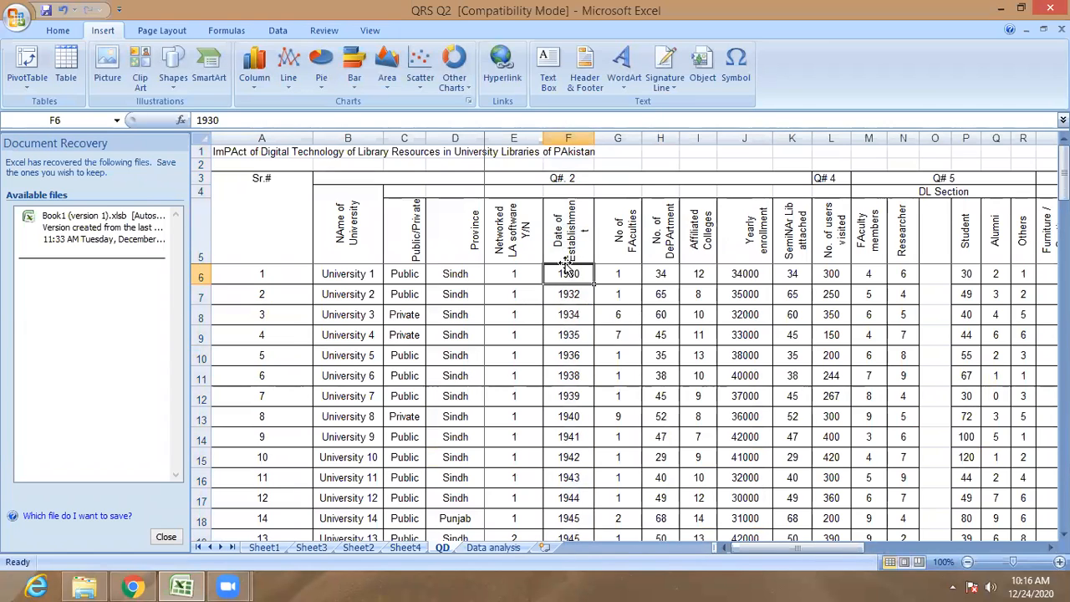
{"action": "left_click_drag", "start_coordinate": [568, 272], "coordinate": [585, 314]}
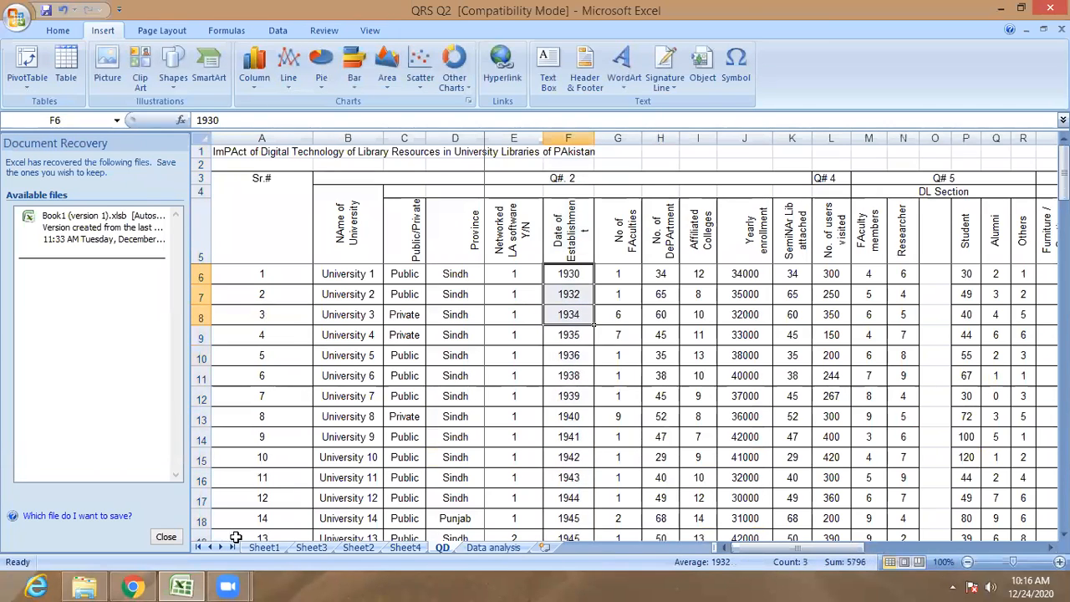
{"action": "left_click", "coordinate": [488, 548]}
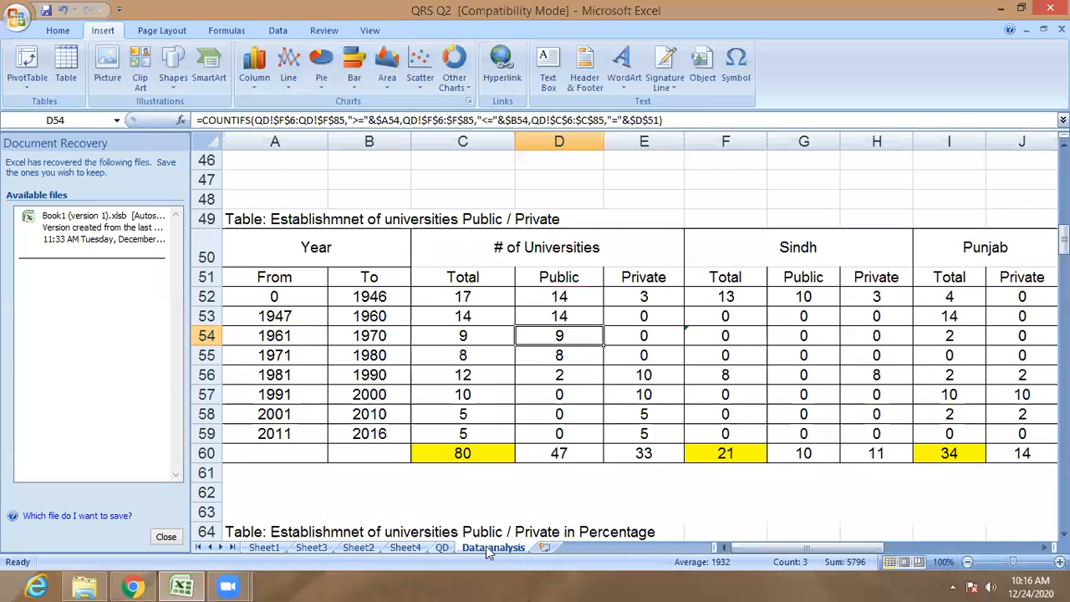
{"action": "key", "text": "F2"}
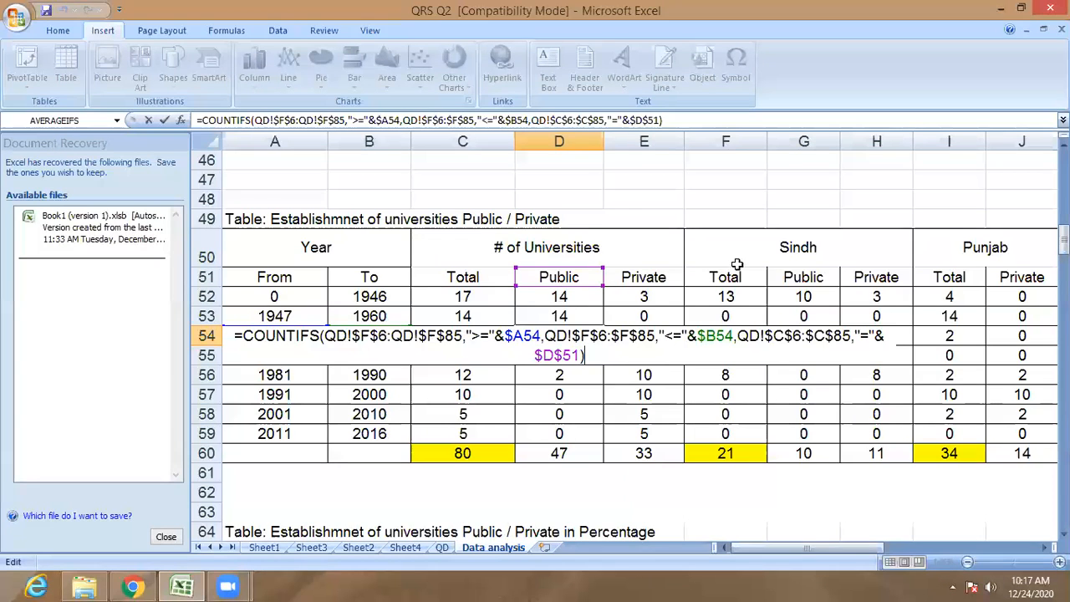
{"action": "key", "text": "ctrl+Return"}
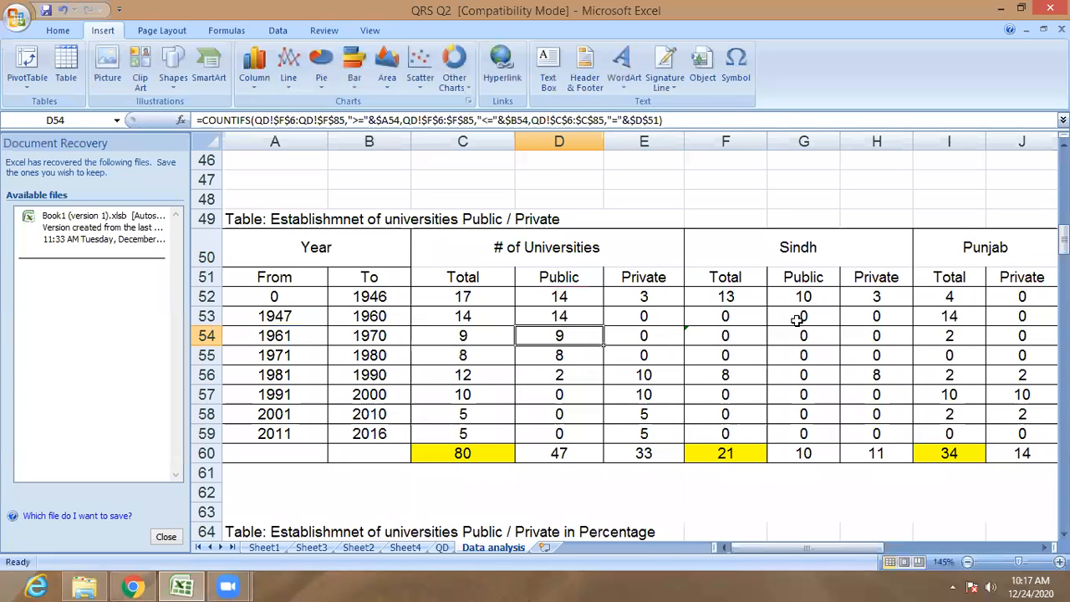
Examine the Sindh COUNTIFS formulas in G52 and F52 and compare them with the overall counts in row 52.
{"action": "left_click", "coordinate": [802, 297]}
{"action": "key", "text": "F2"}
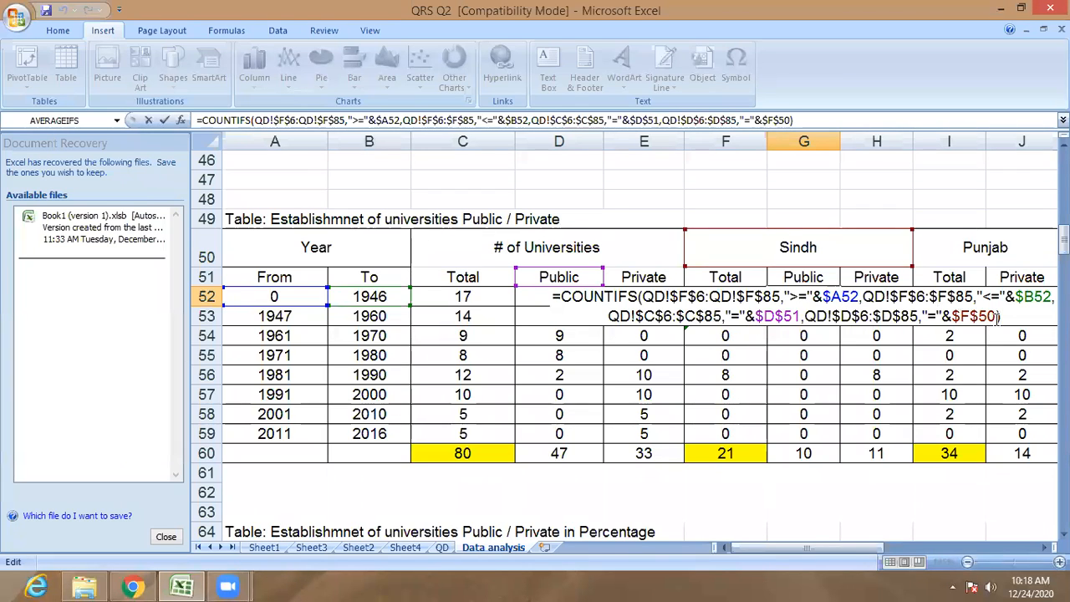
{"action": "left_click", "coordinate": [736, 378]}
{"action": "left_click", "coordinate": [739, 295]}
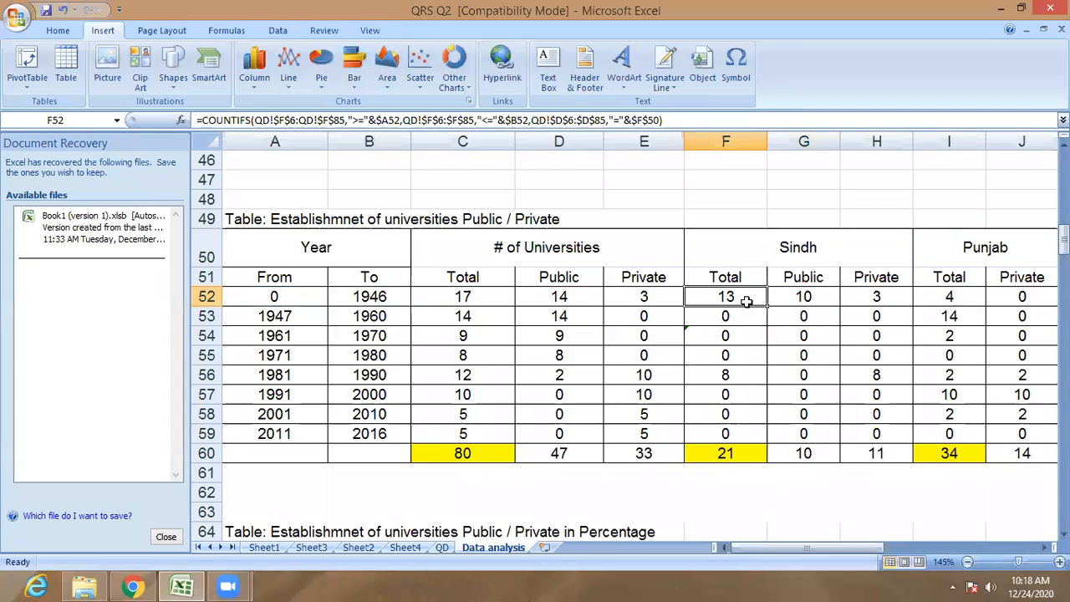
{"action": "left_click", "coordinate": [469, 294]}
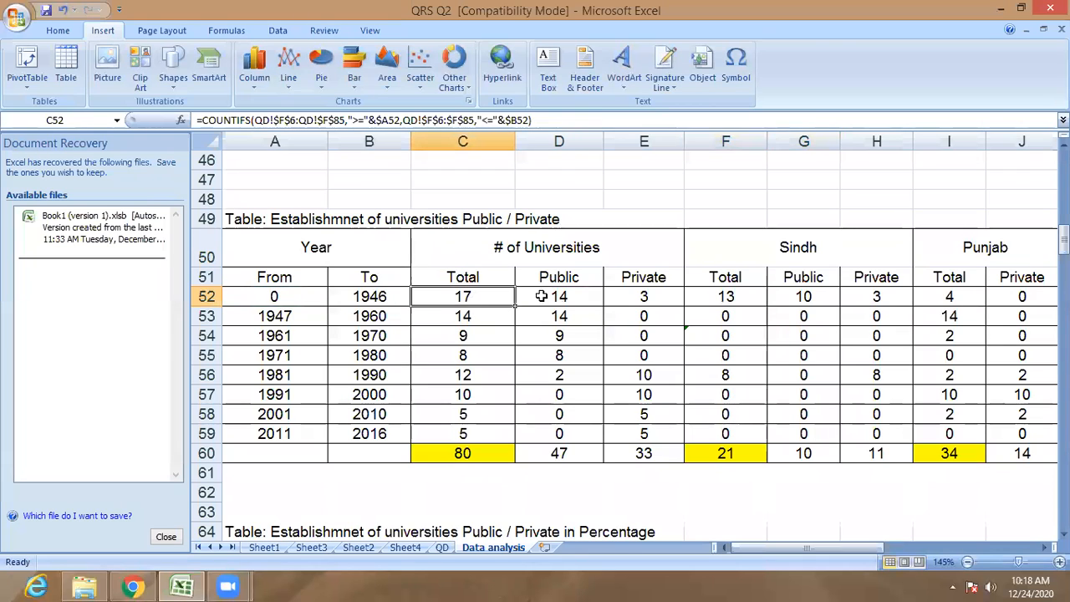
{"action": "left_click", "coordinate": [649, 299]}
{"action": "left_click", "coordinate": [828, 296]}
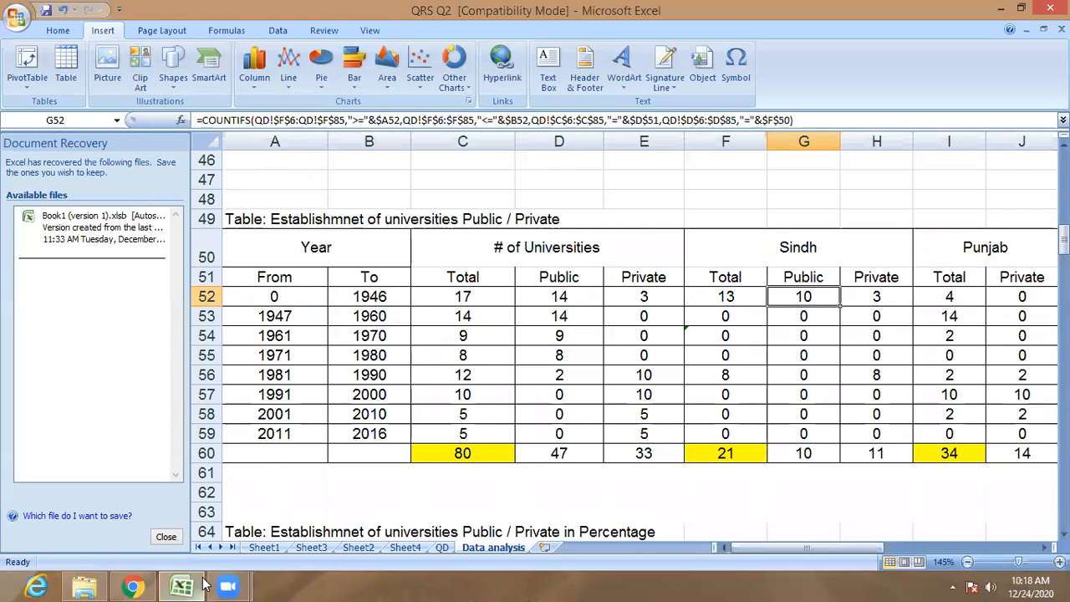
{"action": "mouse_move", "coordinate": [194, 587]}
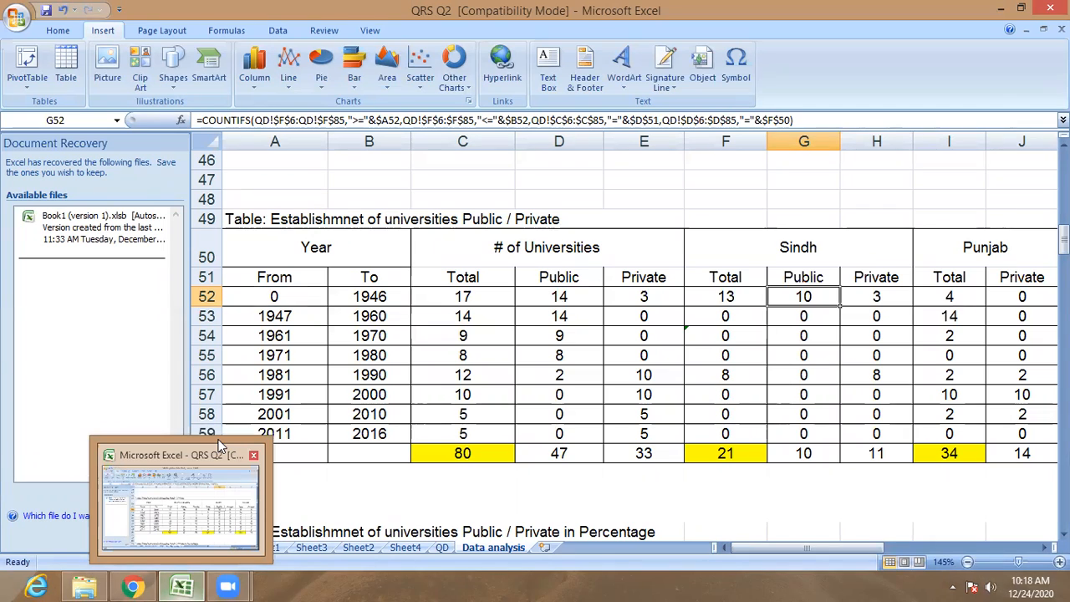
{"action": "left_click", "coordinate": [274, 297]}
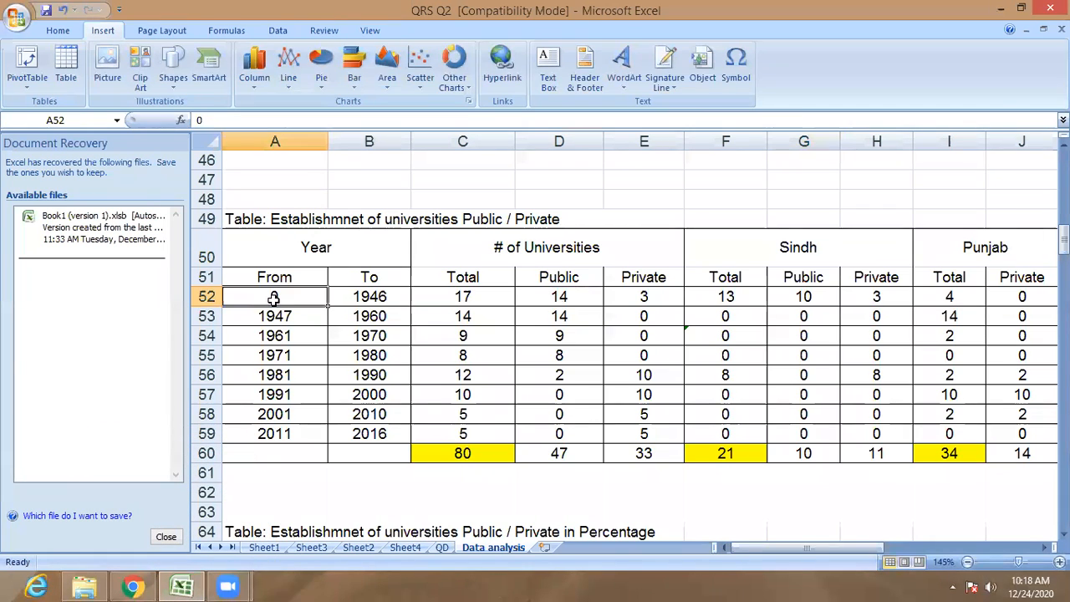
{"action": "left_click", "coordinate": [366, 300]}
{"action": "left_click", "coordinate": [281, 297]}
{"action": "left_click", "coordinate": [372, 297]}
{"action": "left_click", "coordinate": [274, 295]}
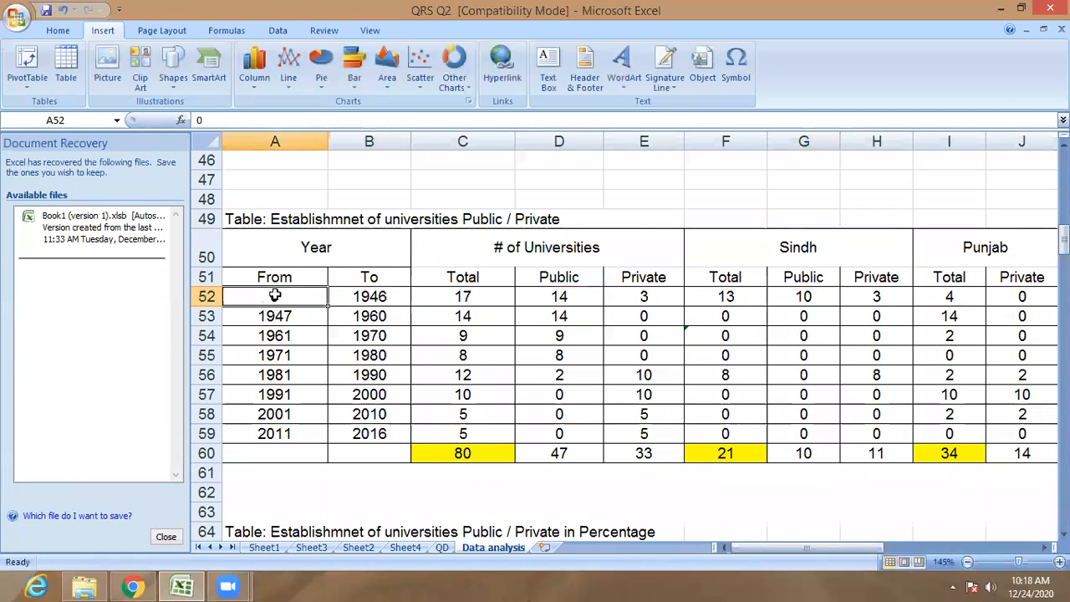
{"action": "left_click", "coordinate": [360, 302]}
{"action": "left_click", "coordinate": [274, 299]}
Change the year ranges in the first three rows to 0–1970, 1970–2000 and 2001–2020.
{"action": "left_click", "coordinate": [368, 303]}
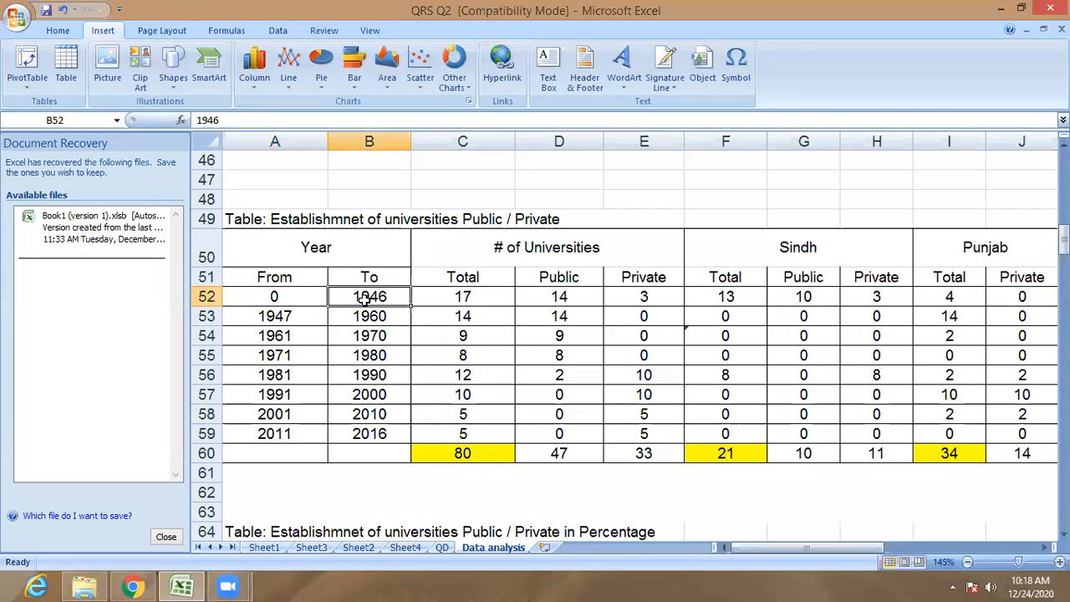
{"action": "type", "text": "1970"}
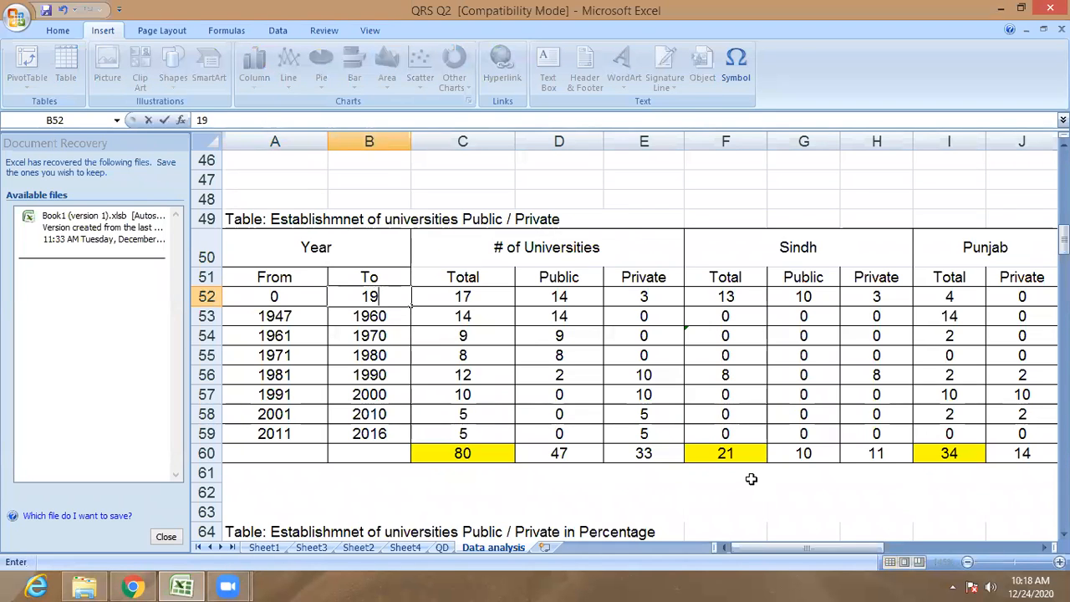
{"action": "left_click", "coordinate": [285, 316]}
{"action": "type", "text": "1970"}
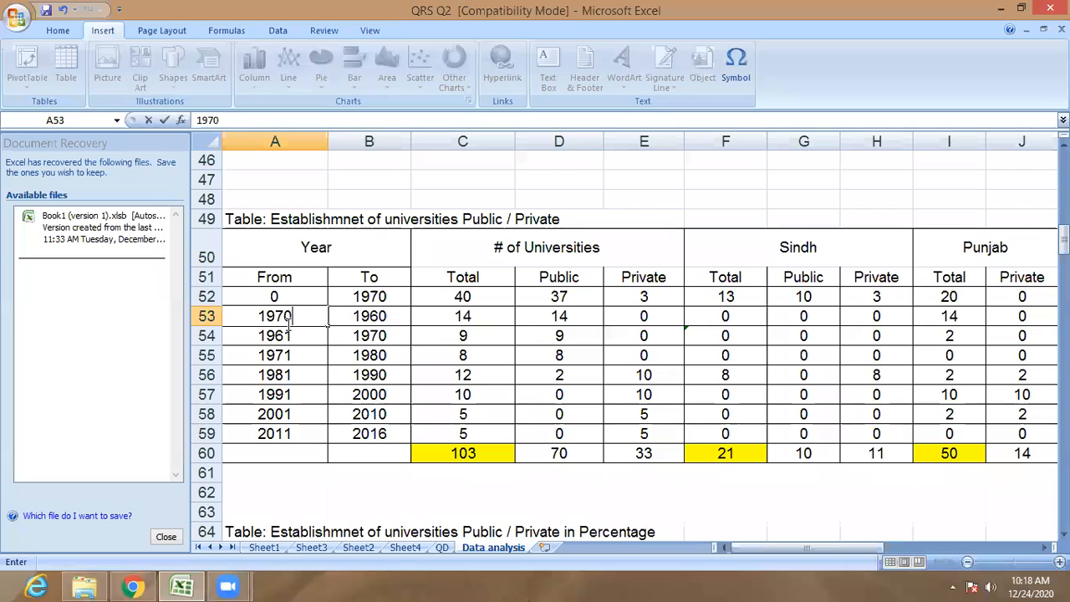
{"action": "left_click", "coordinate": [364, 320]}
{"action": "type", "text": "2000"}
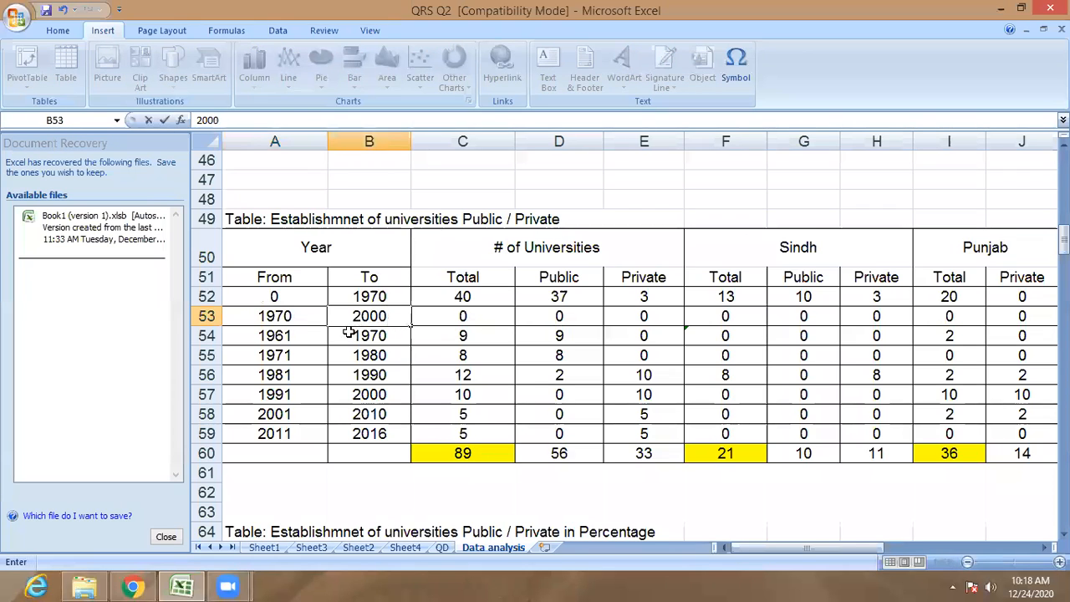
{"action": "left_click", "coordinate": [256, 333]}
{"action": "type", "text": "2001"}
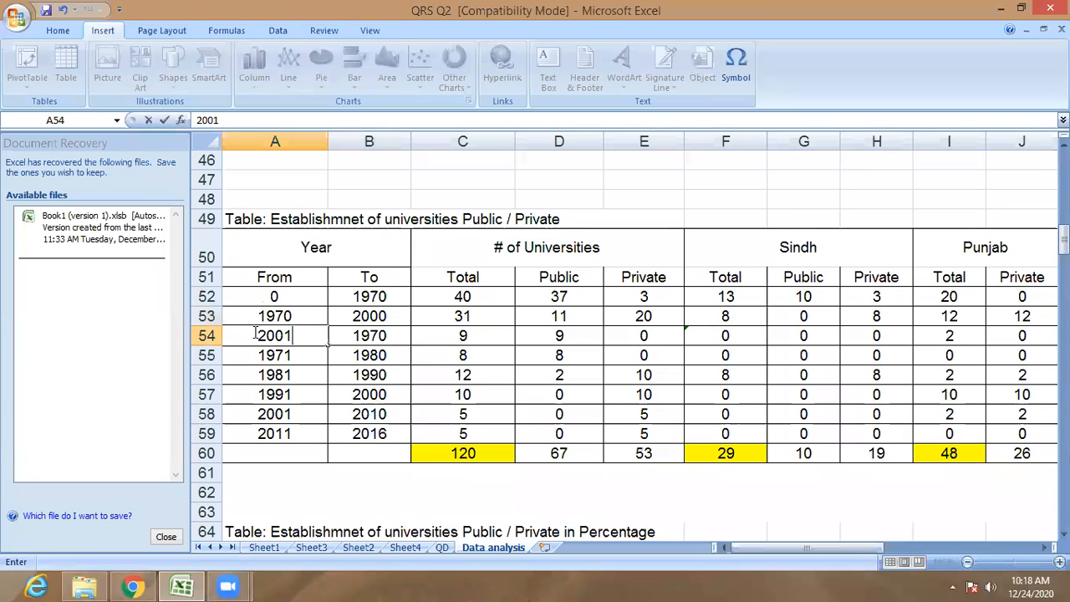
{"action": "left_click", "coordinate": [351, 339]}
{"action": "type", "text": "2020"}
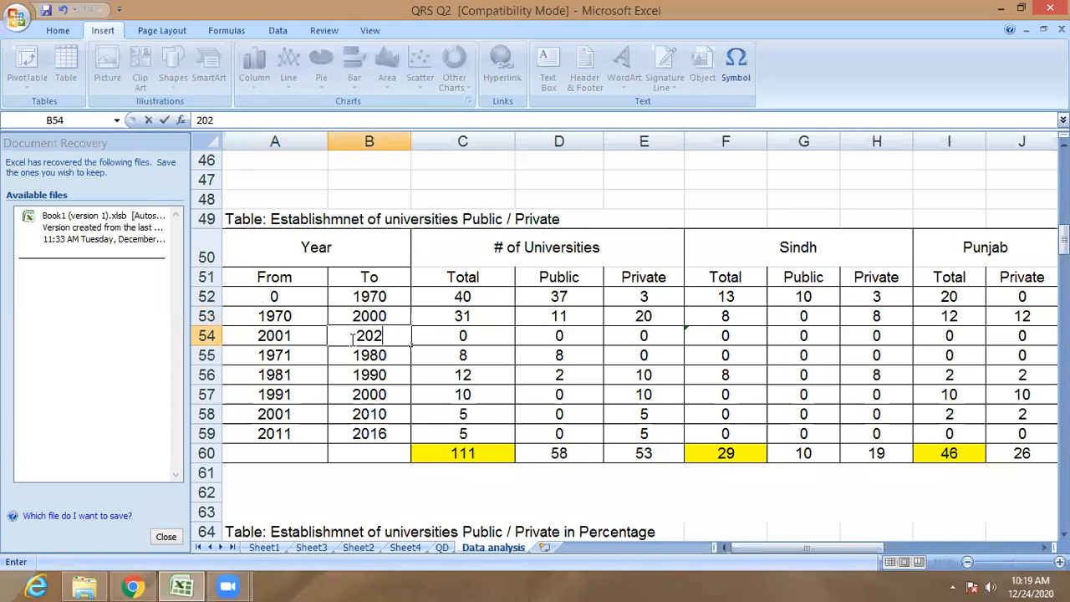
Clear the remaining From and To years in A55:B59.
{"action": "left_click", "coordinate": [349, 374]}
{"action": "left_click_drag", "start_coordinate": [279, 354], "coordinate": [366, 433]}
{"action": "key", "text": "Delete"}
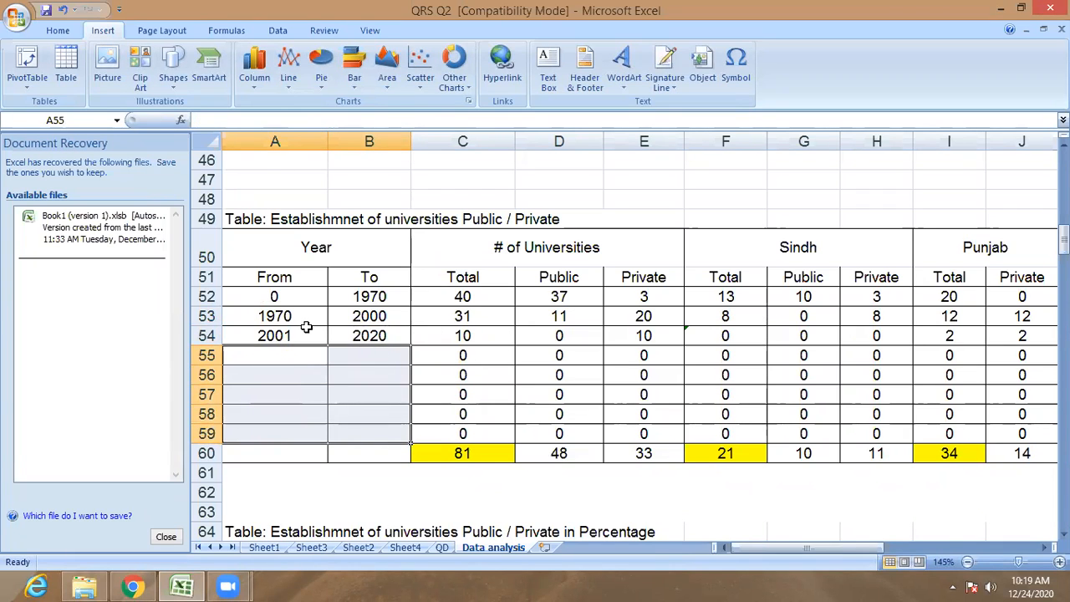
{"action": "left_click", "coordinate": [287, 303]}
{"action": "mouse_move", "coordinate": [286, 311]}
{"action": "left_mouse_down"}
{"action": "mouse_move", "coordinate": [286, 328]}
{"action": "mouse_move", "coordinate": [276, 321]}
{"action": "left_mouse_up"}
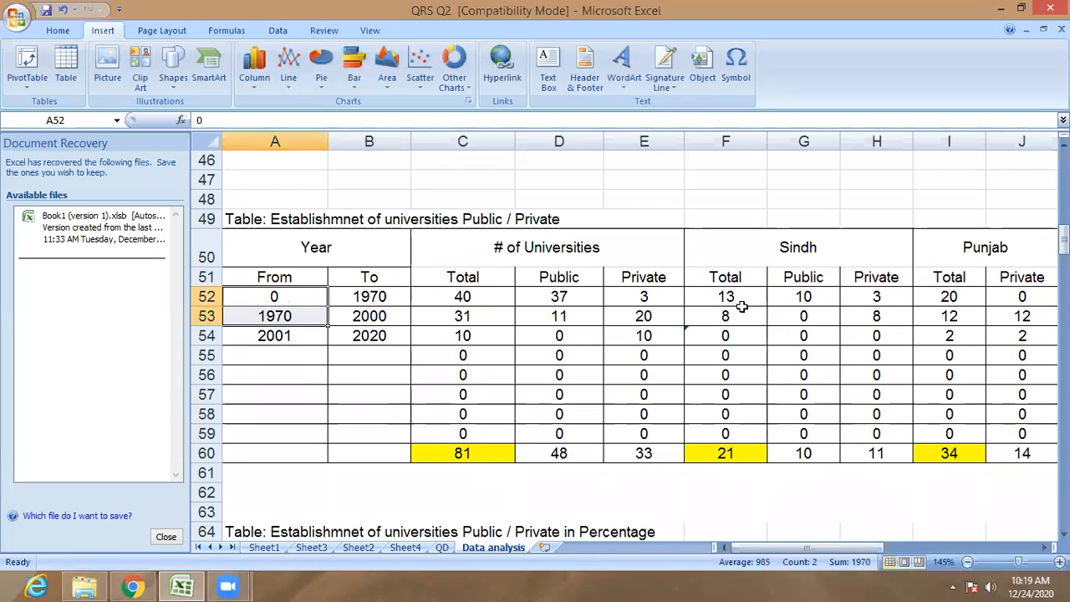
{"action": "left_click", "coordinate": [281, 299]}
{"action": "left_click", "coordinate": [270, 323]}
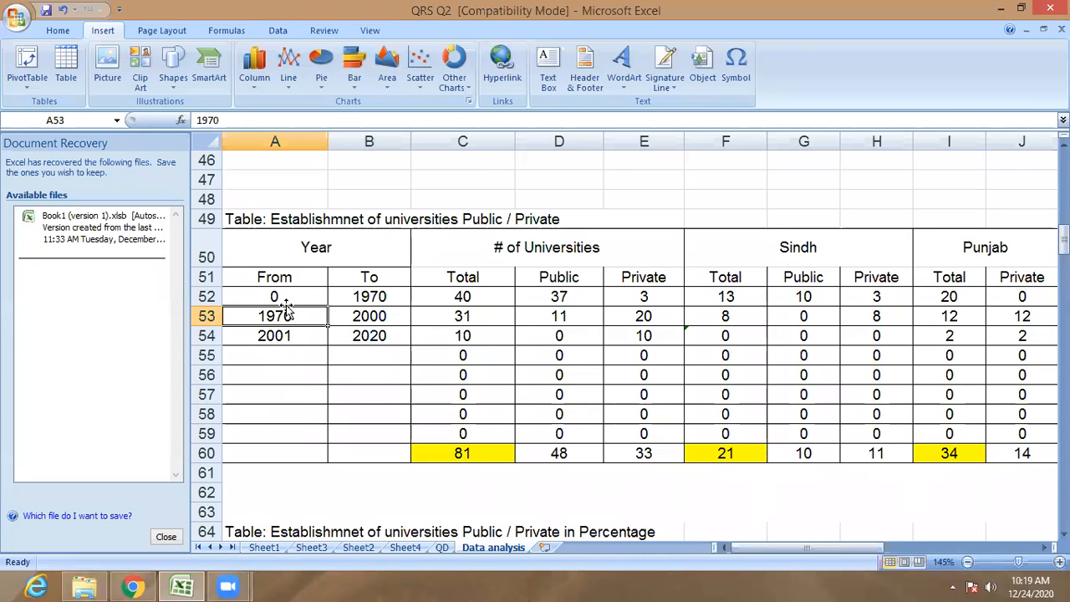
Set the To year of the first range in B52 to 1946.
{"action": "left_click", "coordinate": [368, 302]}
{"action": "type", "text": "17"}
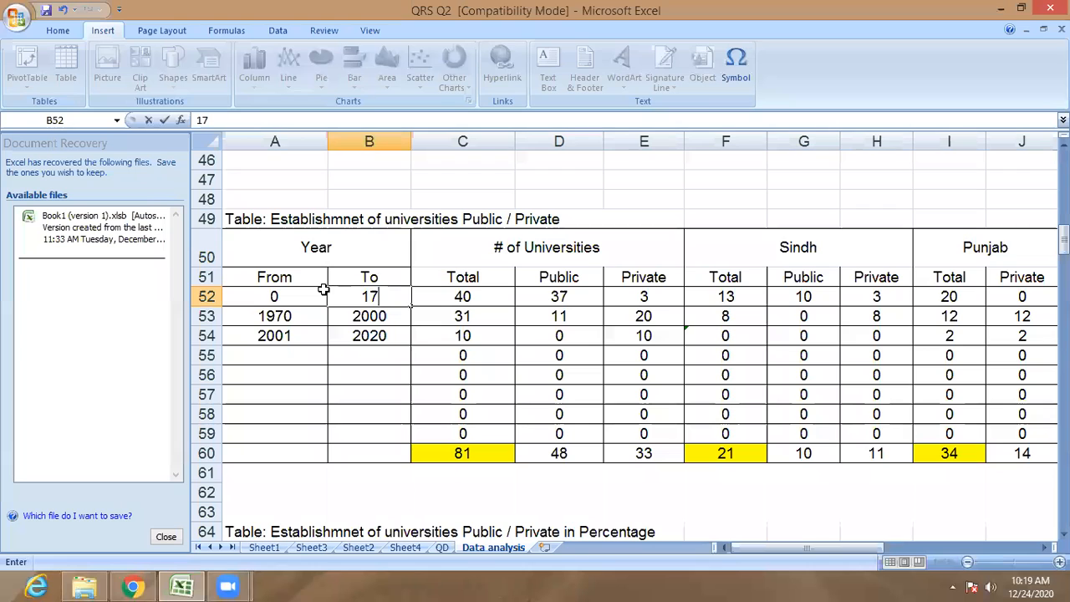
{"action": "key", "text": "BackSpace"}
{"action": "type", "text": "946"}
{"action": "key", "text": "Return"}
Set the second year range in row 53 to run from 1947 to 1960.
{"action": "type", "text": "19"}
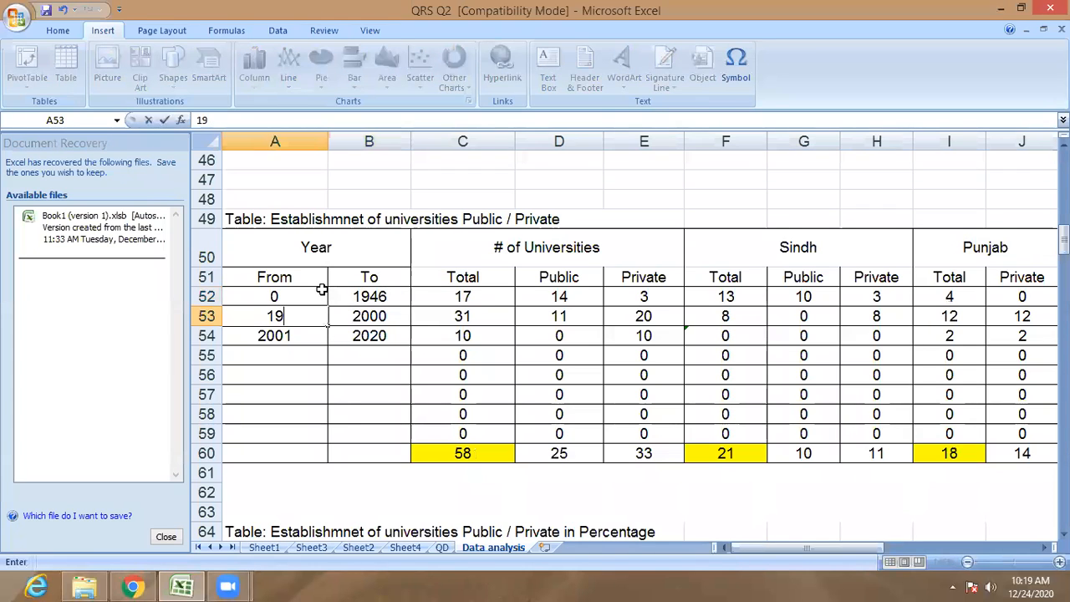
{"action": "type", "text": "47"}
{"action": "key", "text": "Tab"}
{"action": "type", "text": "1"}
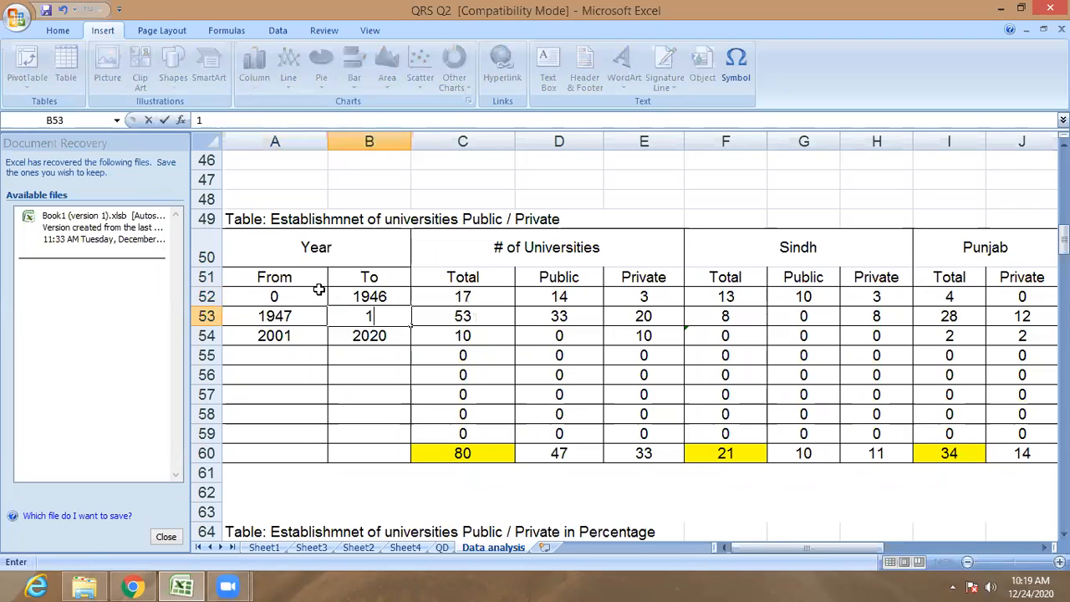
{"action": "type", "text": "960"}
{"action": "key", "text": "Return"}
Set the third year range in row 54 to run from 1960 to 1970.
{"action": "type", "text": "1960"}
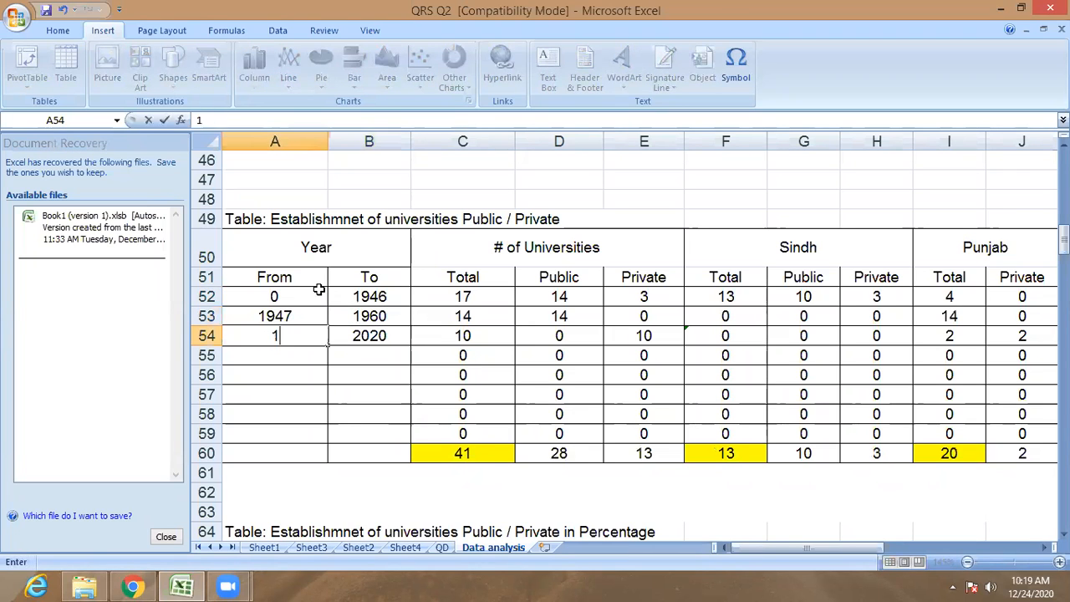
{"action": "key", "text": "Tab"}
{"action": "type", "text": "170"}
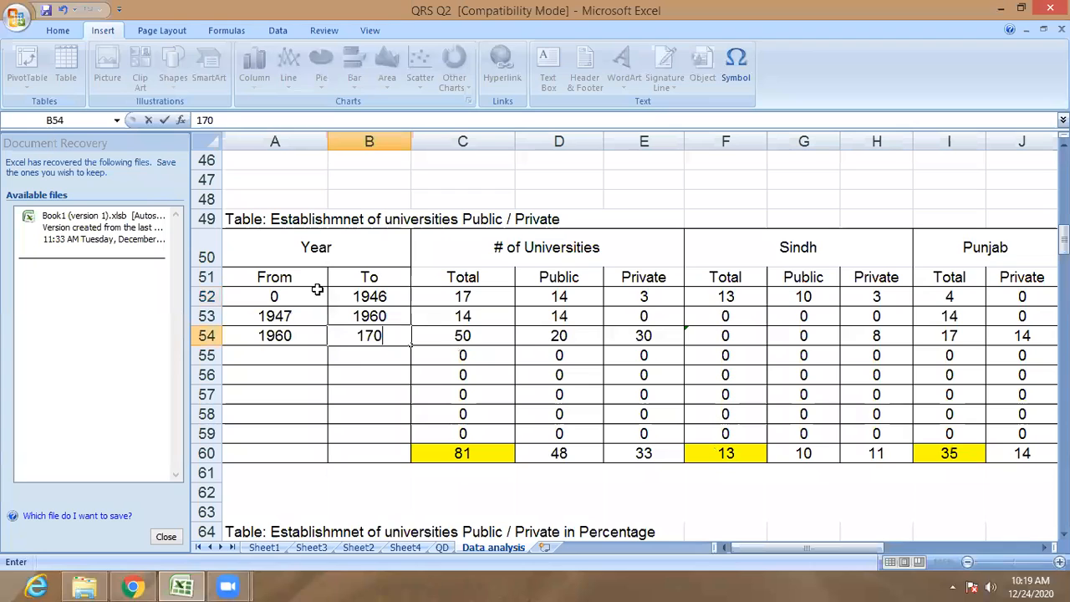
{"action": "key", "text": "shift+Tab"}
{"action": "key", "text": "Tab"}
{"action": "type", "text": "19"}
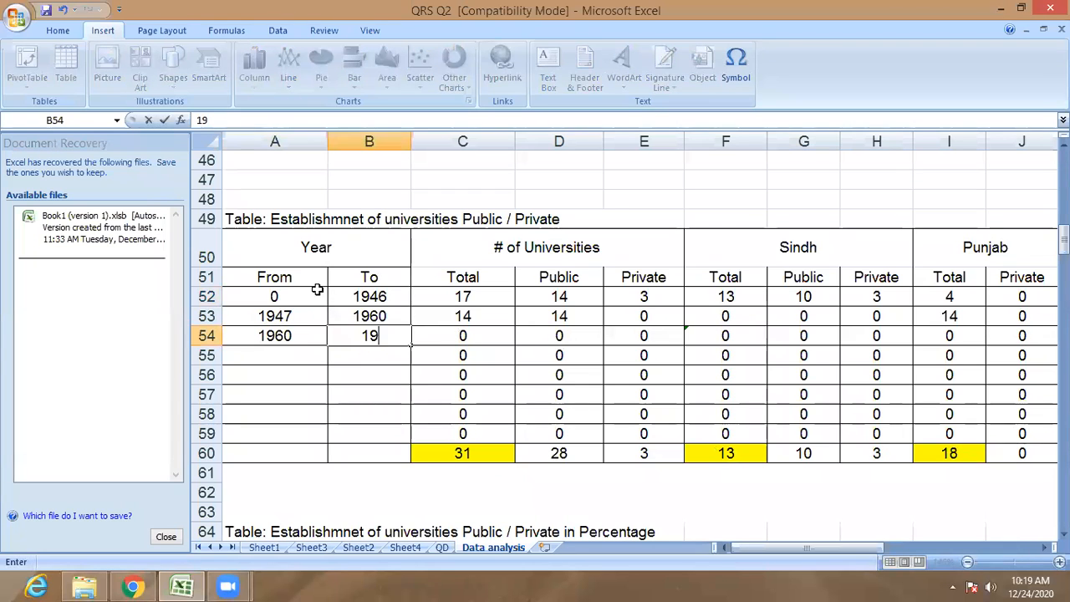
{"action": "type", "text": "70"}
{"action": "key", "text": "Return"}
Enter 1971 as the From year in A55 and correct the From year in A54 to 1961.
{"action": "type", "text": "1"}
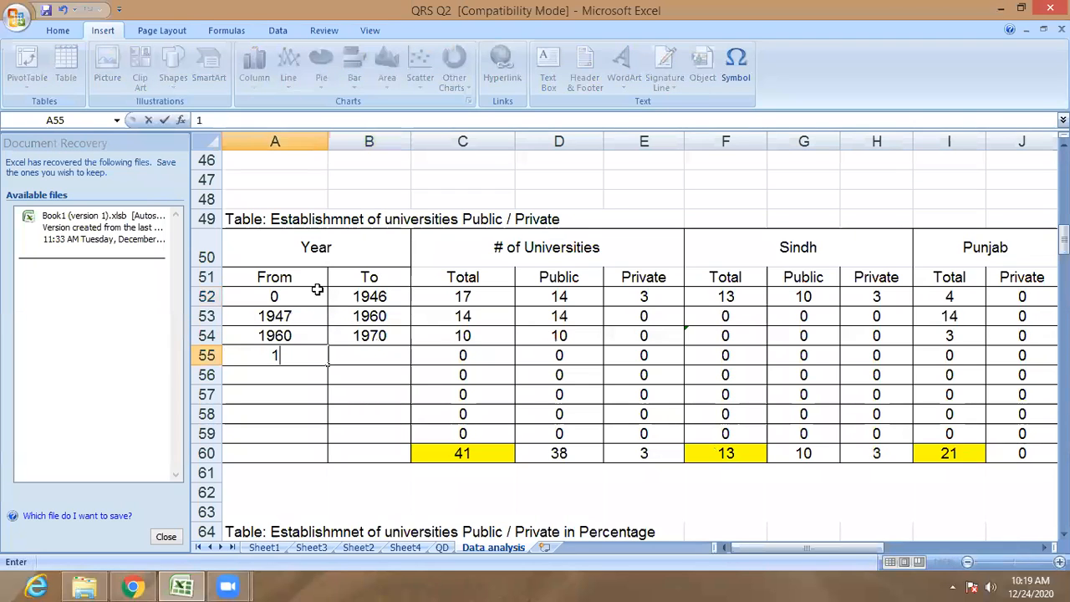
{"action": "type", "text": "971"}
{"action": "key", "text": "Up"}
{"action": "type", "text": "1+"}
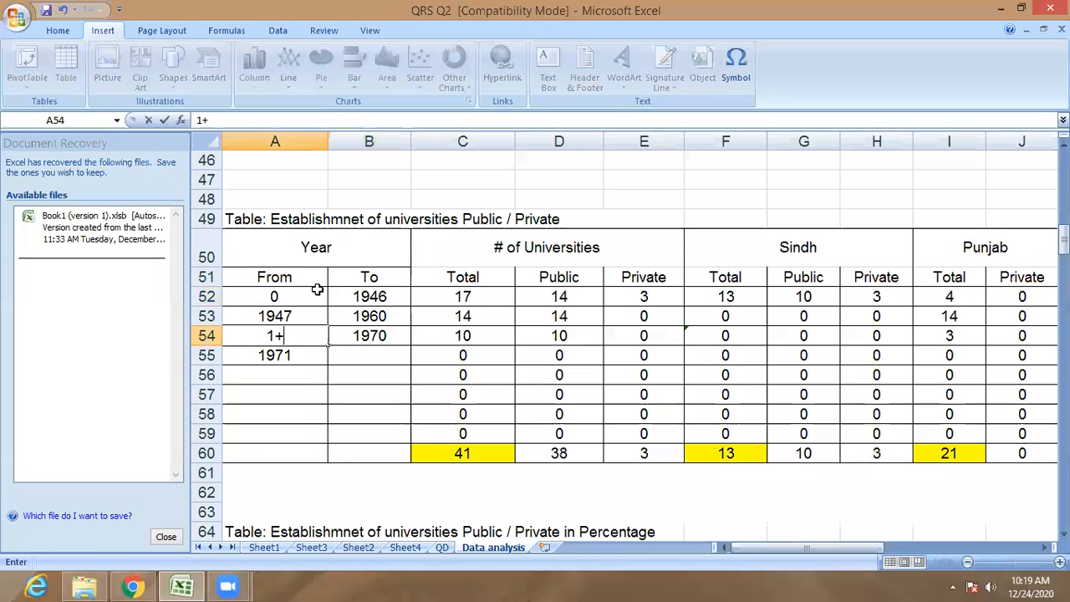
{"action": "type", "text": "61"}
{"action": "key", "text": "BackSpace"}
{"action": "key", "text": "BackSpace"}
{"action": "key", "text": "BackSpace"}
{"action": "type", "text": "961"}
{"action": "key", "text": "Return"}
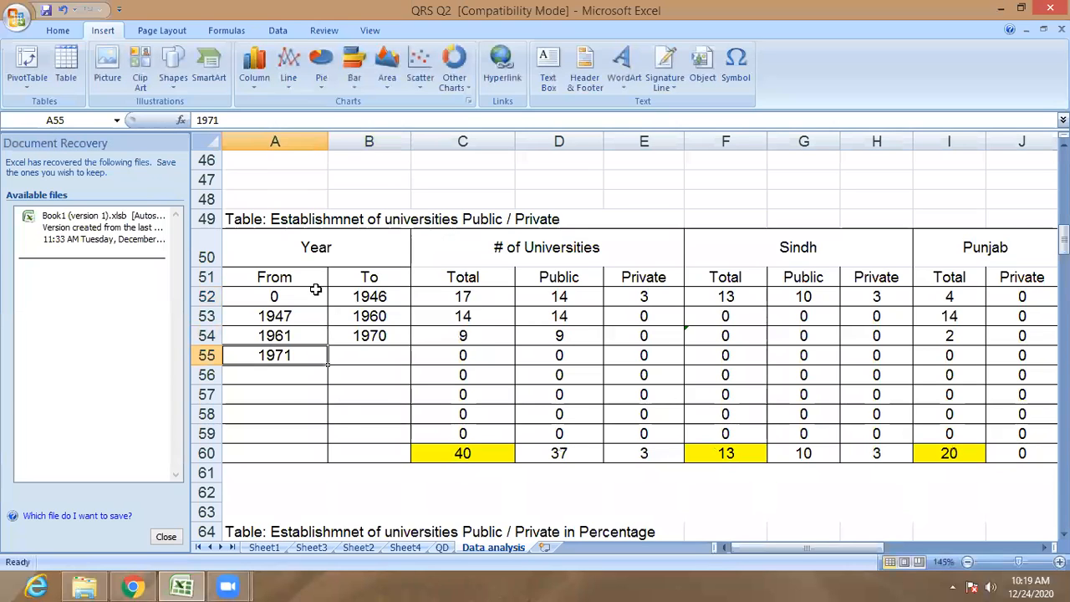
Complete the fourth year range by setting its To year in B55 to 1980.
{"action": "key", "text": "Right"}
{"action": "type", "text": "1980"}
{"action": "key", "text": "Return"}
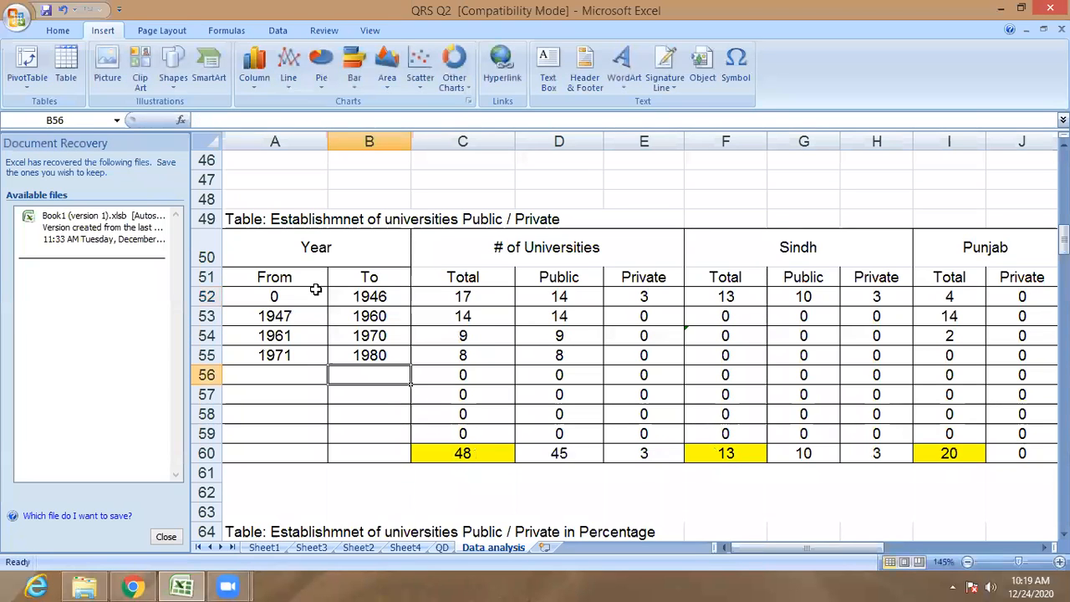
Set the fifth year range in row 56 to run from 1981 to 1990.
{"action": "key", "text": "Left"}
{"action": "type", "text": "1+81"}
{"action": "key", "text": "BackSpace"}
{"action": "key", "text": "BackSpace"}
{"action": "key", "text": "BackSpace"}
{"action": "type", "text": "981"}
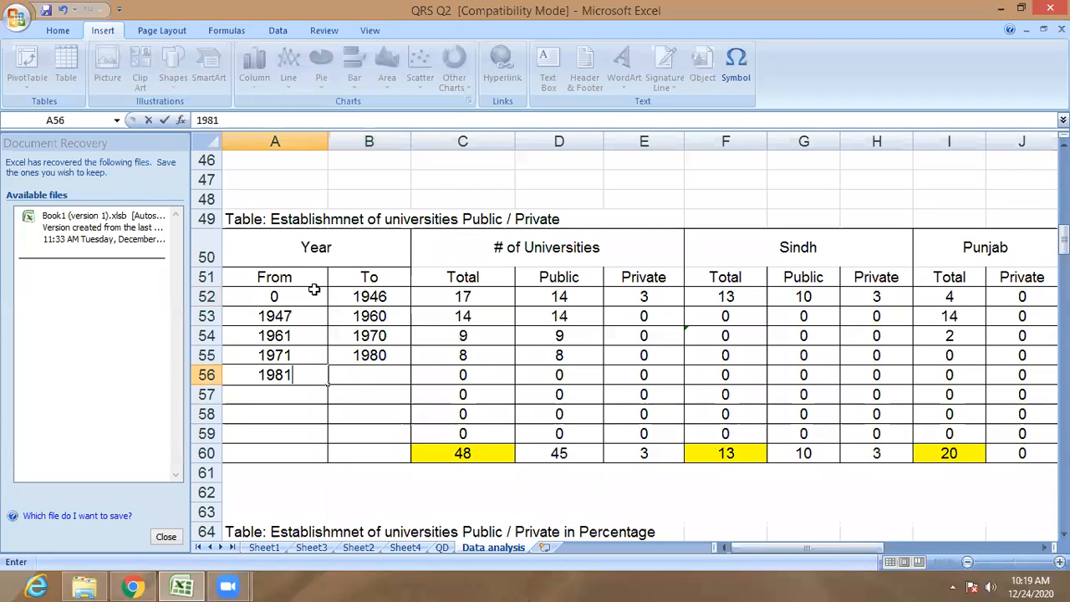
{"action": "key", "text": "Right"}
{"action": "type", "text": "198"}
{"action": "key", "text": "BackSpace"}
{"action": "type", "text": "90"}
{"action": "key", "text": "Return"}
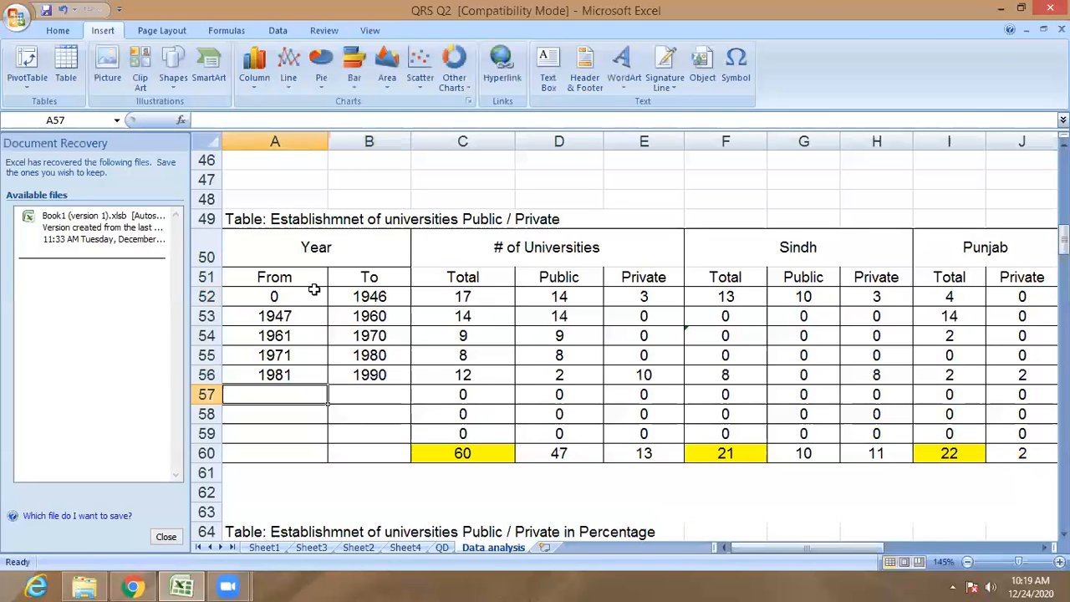
Set the year ranges in rows 57 and 58 to 1991–2000 and 2001–2010.
{"action": "type", "text": "1991"}
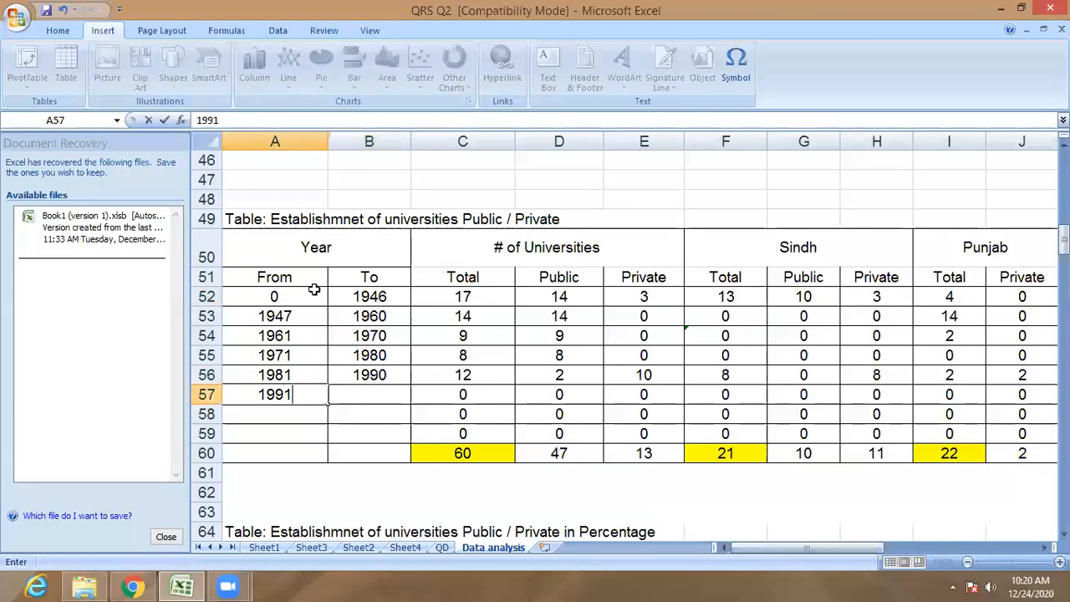
{"action": "key", "text": "Right"}
{"action": "type", "text": "2000"}
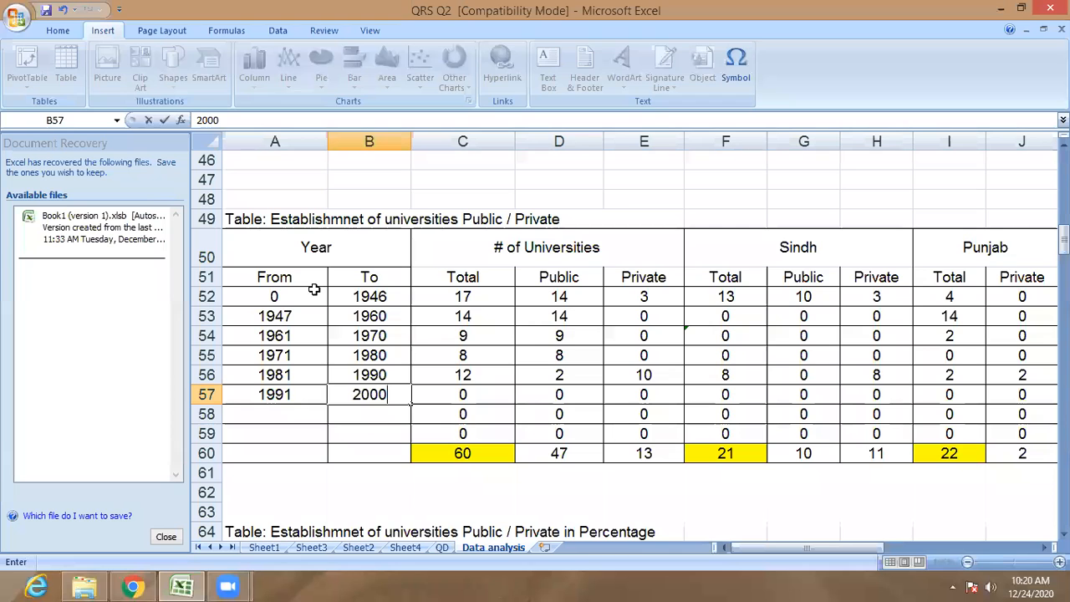
{"action": "key", "text": "Return"}
{"action": "type", "text": "2001"}
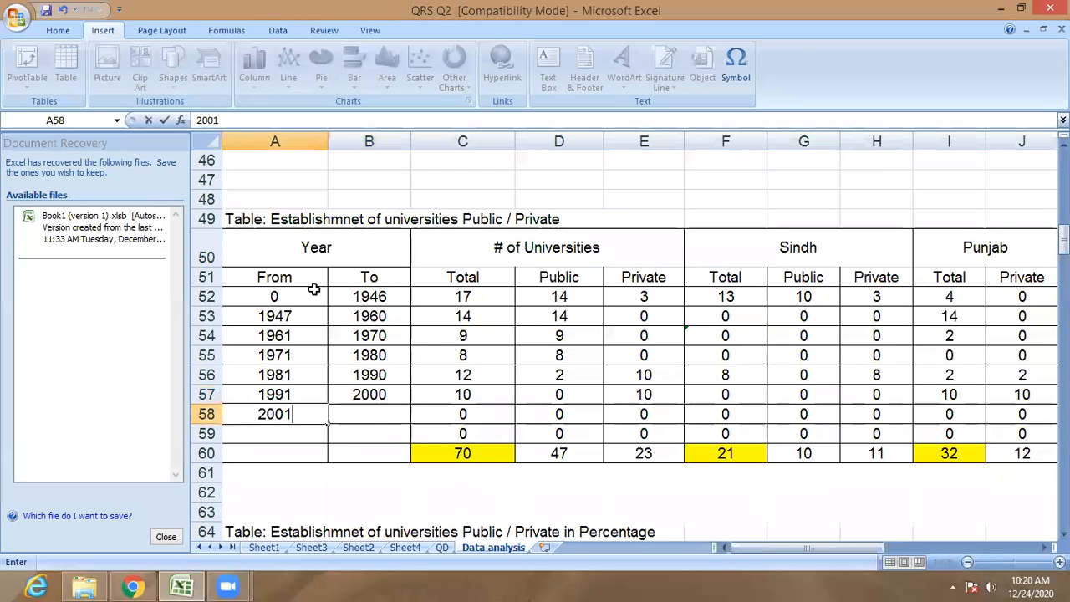
{"action": "key", "text": "Right"}
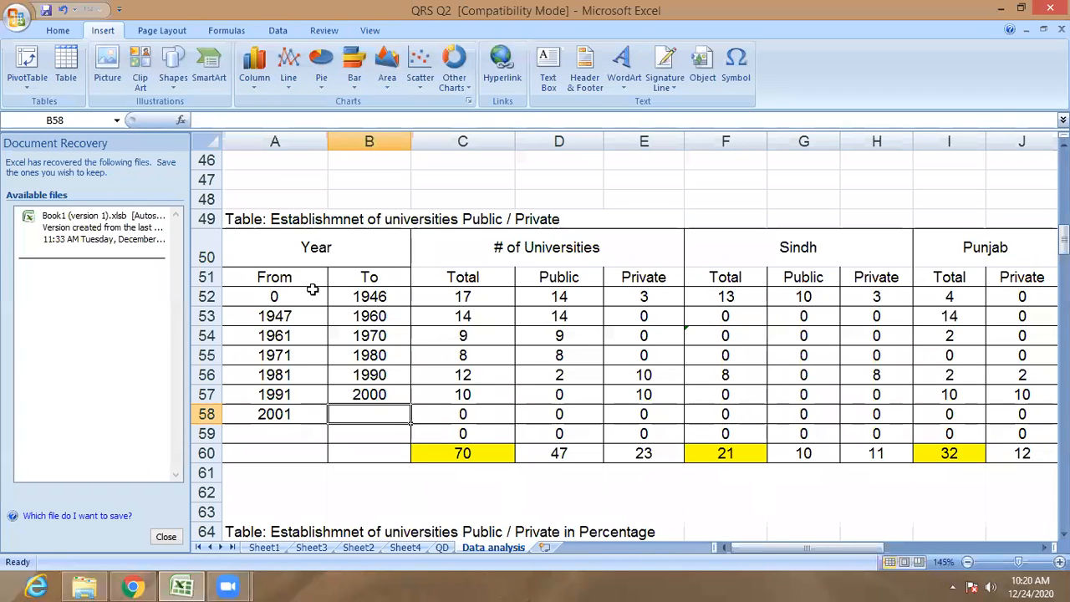
{"action": "type", "text": "2010"}
{"action": "key", "text": "Return"}
Set the last year range in row 59 to run from 2011 to 2016.
{"action": "type", "text": "2010"}
{"action": "key", "text": "BackSpace"}
{"action": "type", "text": "1"}
{"action": "key", "text": "Tab"}
{"action": "type", "text": "2016"}
{"action": "key", "text": "Up"}
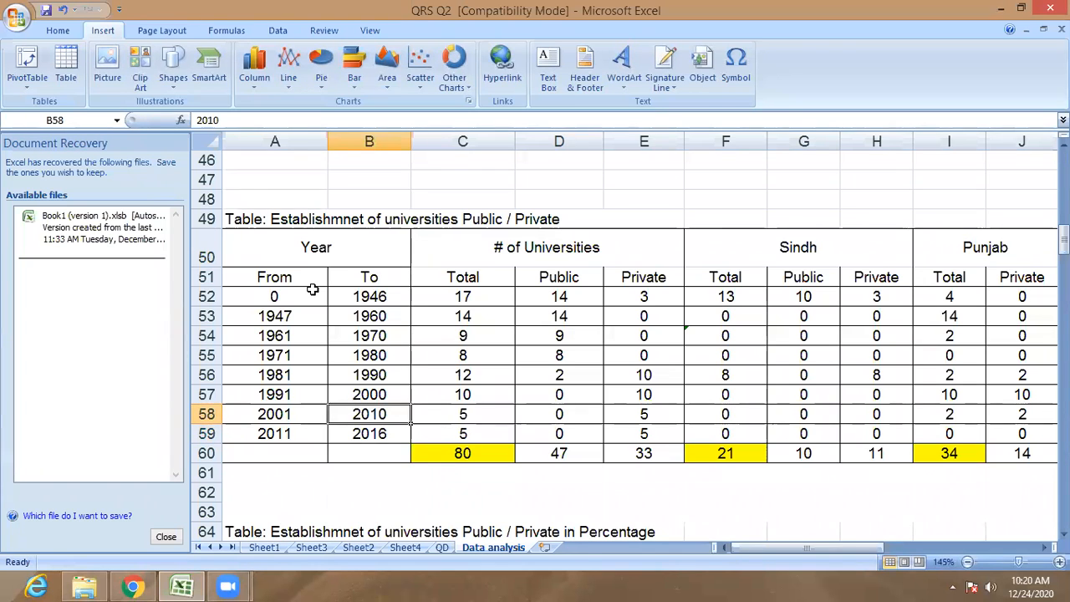
Examine the department, affiliated colleges, users visited and student columns on the QD sheet.
{"action": "left_click", "coordinate": [441, 547]}
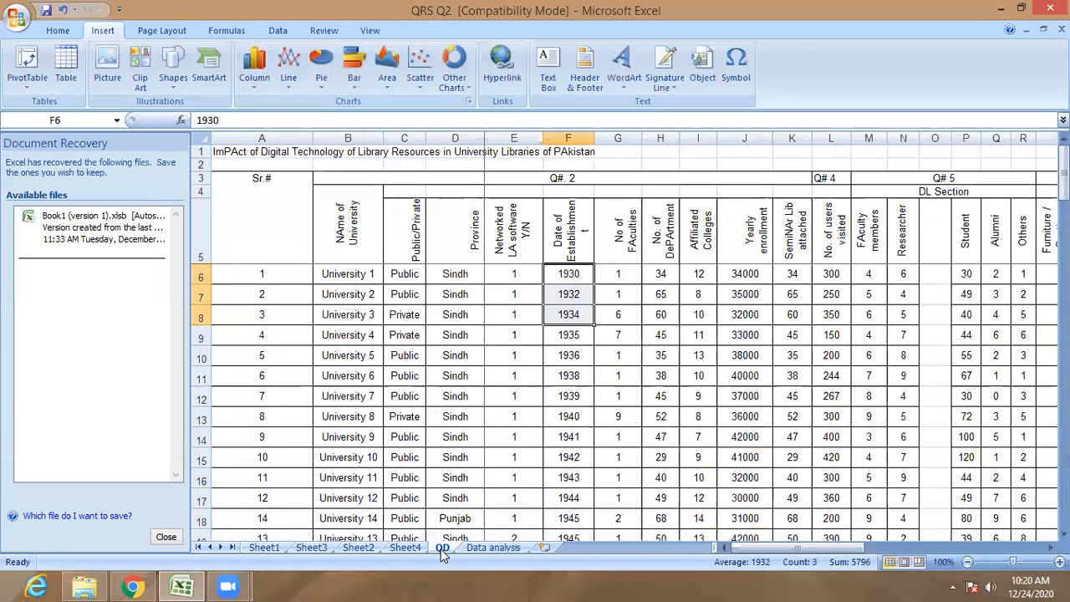
{"action": "left_click", "coordinate": [652, 250]}
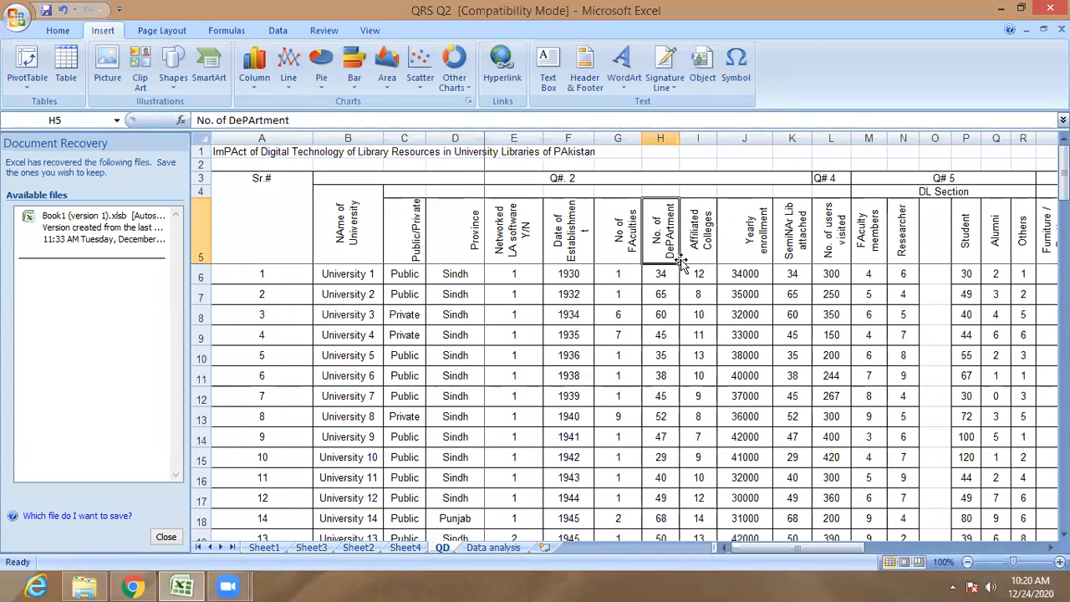
{"action": "left_click_drag", "start_coordinate": [699, 242], "coordinate": [704, 477]}
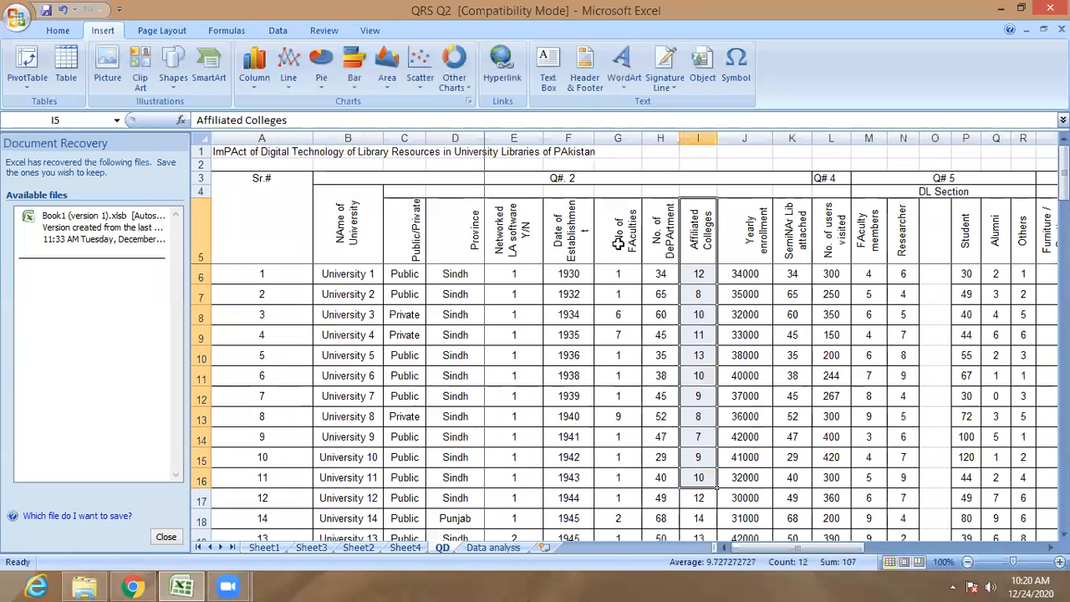
{"action": "mouse_move", "coordinate": [751, 553]}
{"action": "left_mouse_down"}
{"action": "mouse_move", "coordinate": [934, 549]}
{"action": "mouse_move", "coordinate": [750, 550]}
{"action": "left_mouse_up"}
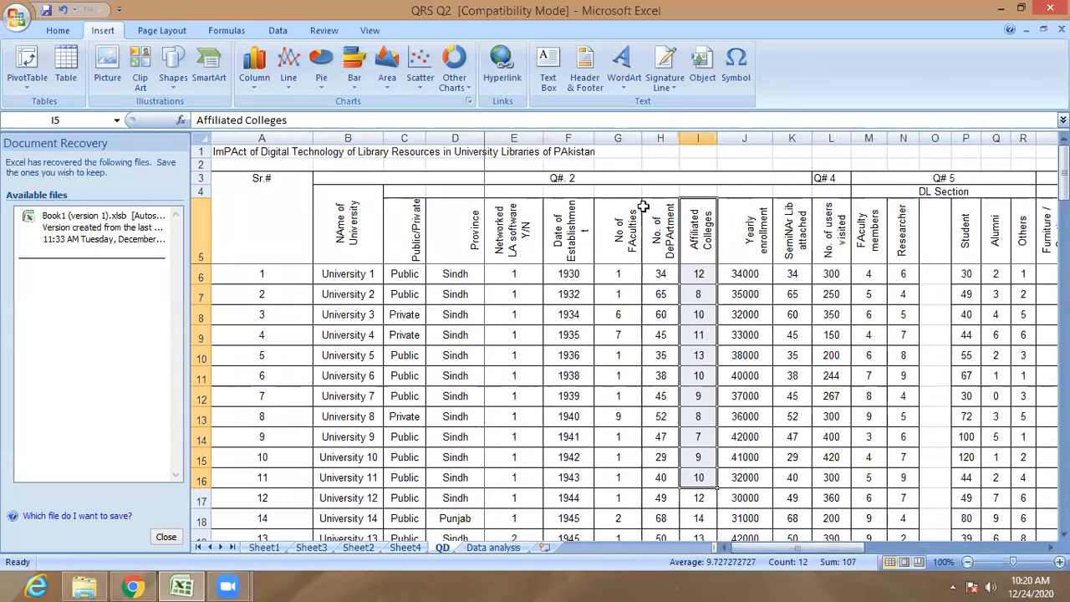
{"action": "left_click", "coordinate": [828, 257]}
{"action": "left_click", "coordinate": [828, 296]}
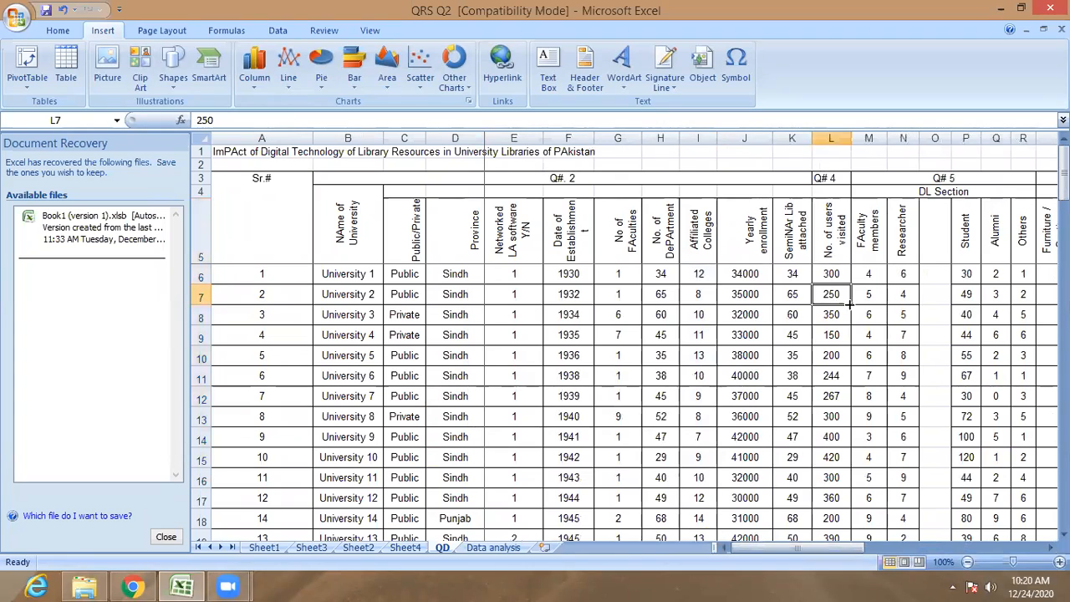
{"action": "left_click", "coordinate": [970, 244]}
{"action": "left_click", "coordinate": [792, 294]}
{"action": "left_click_drag", "start_coordinate": [701, 295], "coordinate": [661, 295]}
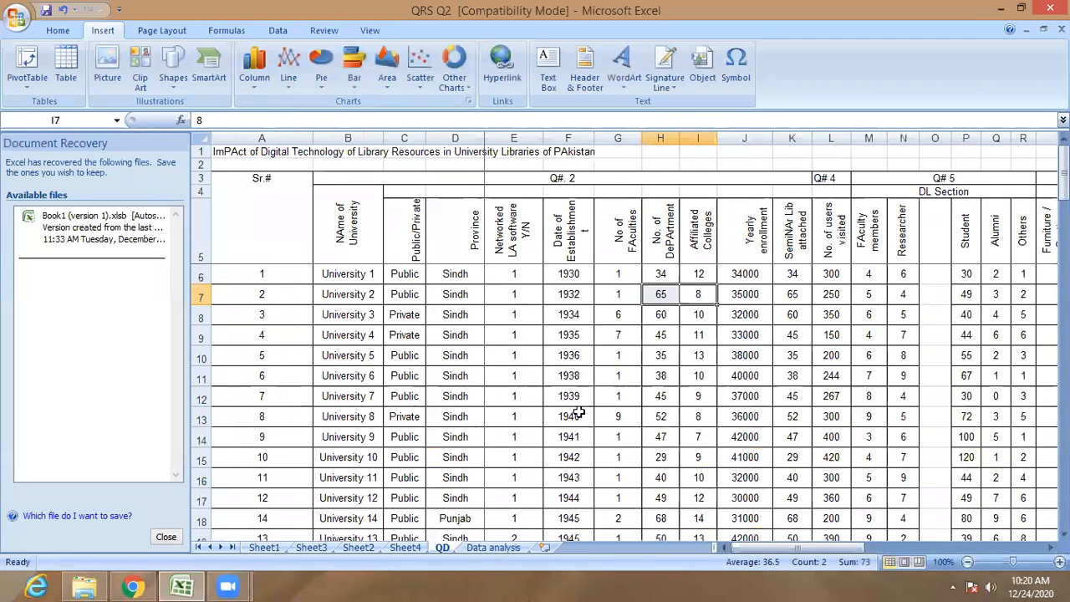
Compare the establishment table on the Data analysis sheet with the Q#. 2 source data on the QD sheet.
{"action": "left_click", "coordinate": [491, 548]}
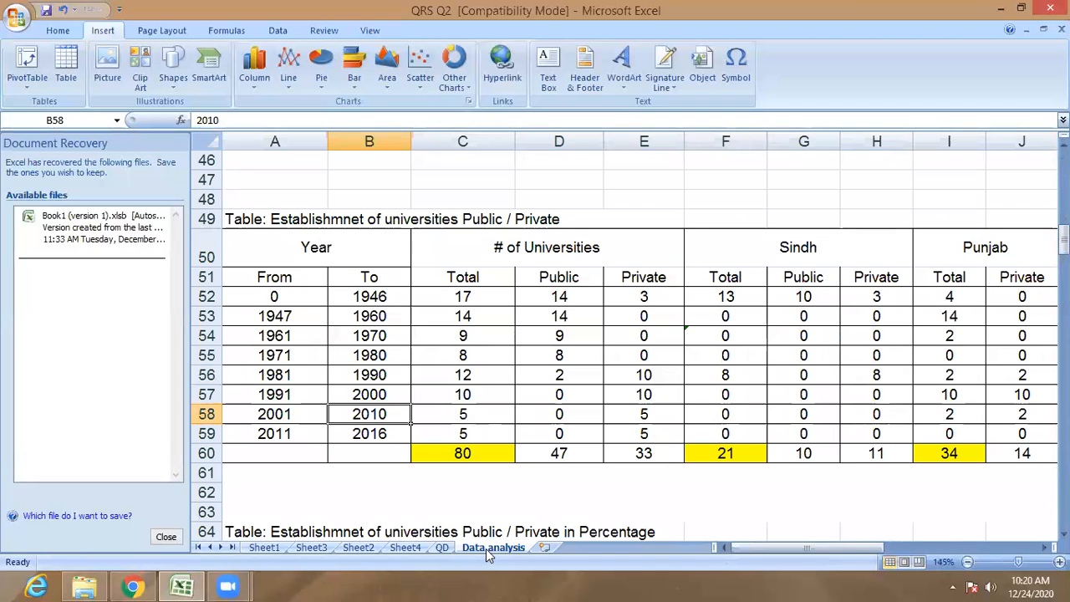
{"action": "left_click", "coordinate": [500, 331]}
{"action": "left_click", "coordinate": [441, 548]}
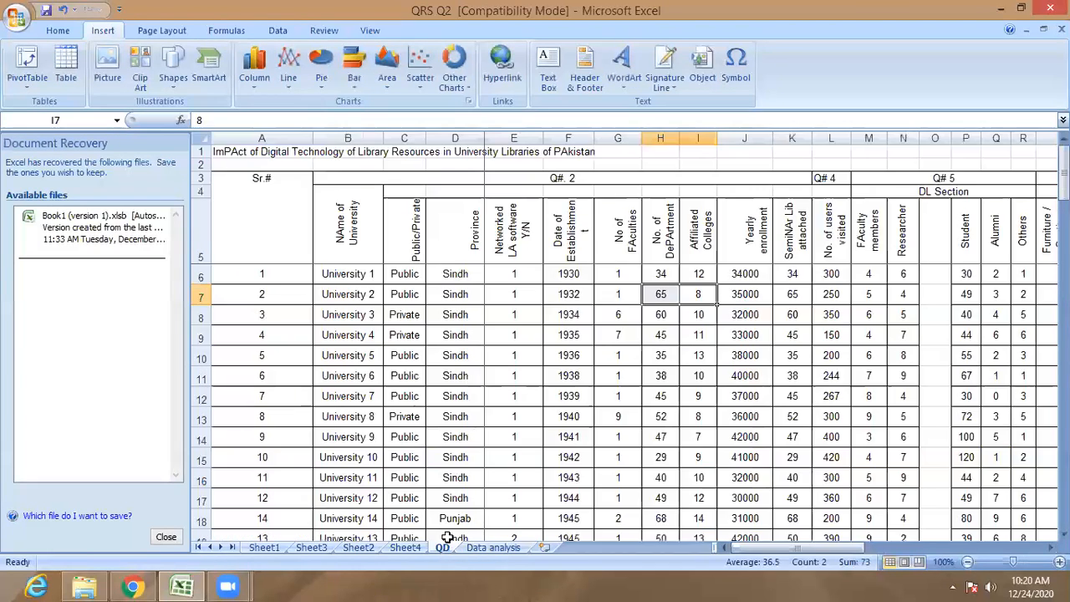
{"action": "left_click", "coordinate": [575, 181]}
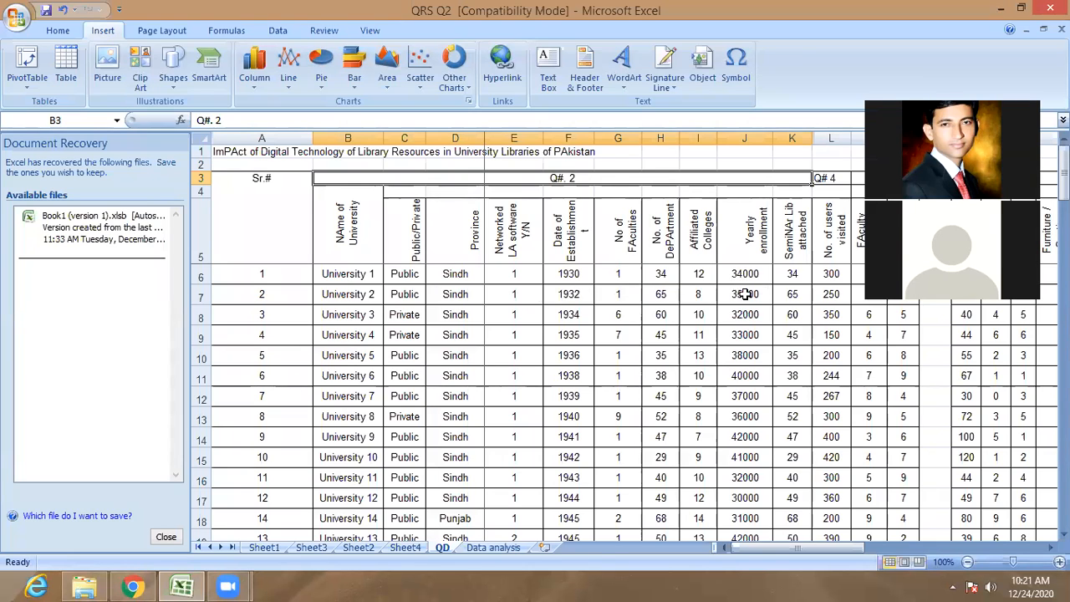
{"action": "left_click", "coordinate": [611, 294]}
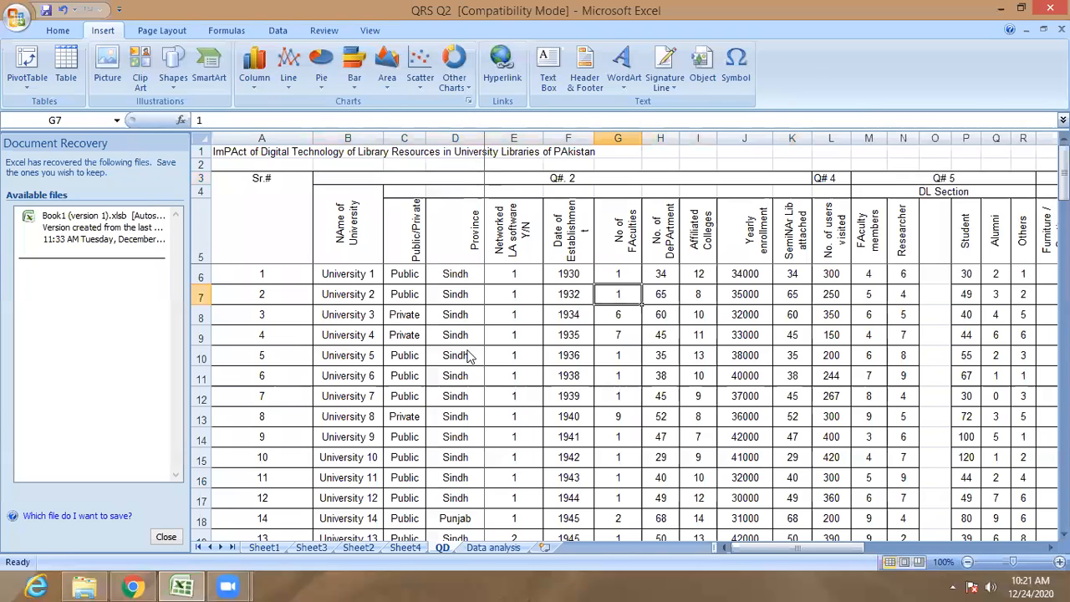
{"action": "left_click", "coordinate": [431, 402]}
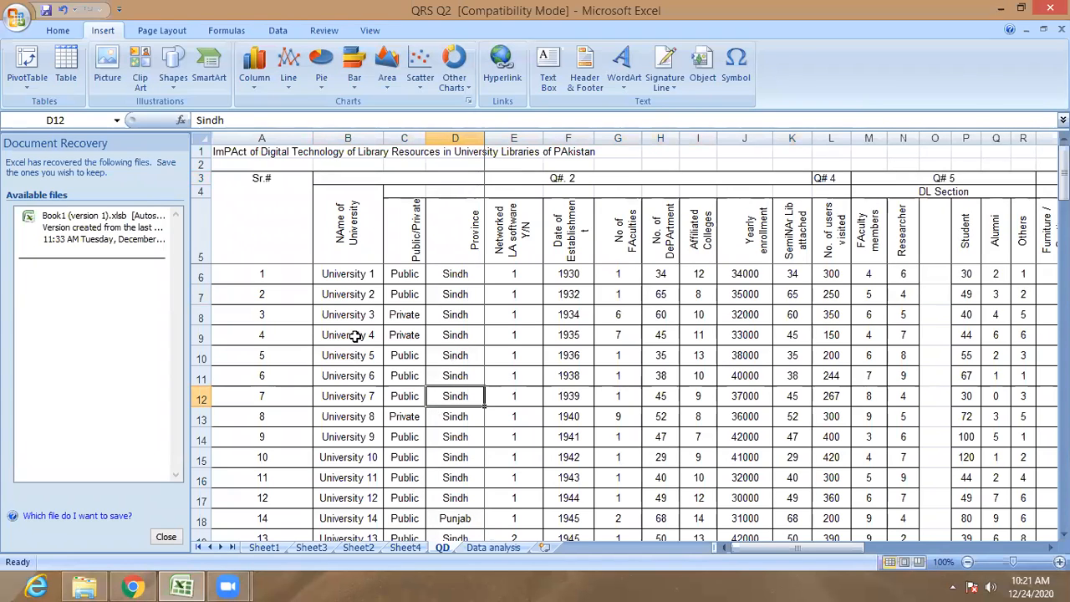
{"action": "left_click", "coordinate": [354, 297]}
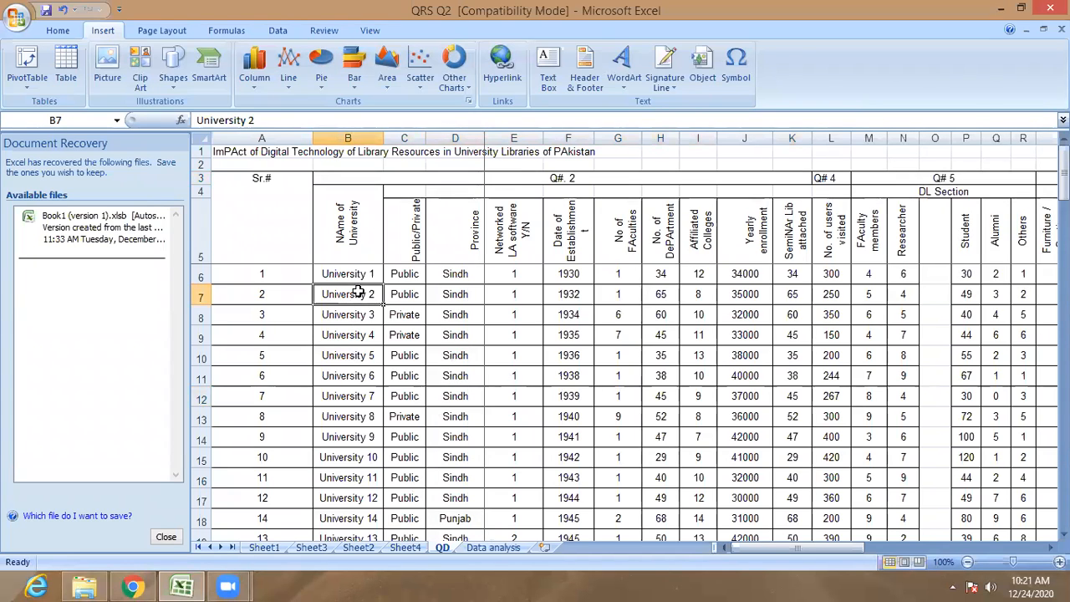
Review the public/private establishment table and the response rate table with its formulas on the Data analysis sheet.
{"action": "left_click", "coordinate": [492, 547]}
{"action": "left_click", "coordinate": [558, 275]}
{"action": "scroll", "coordinate": [544, 360], "scroll_direction": "down", "scroll_amount": 1}
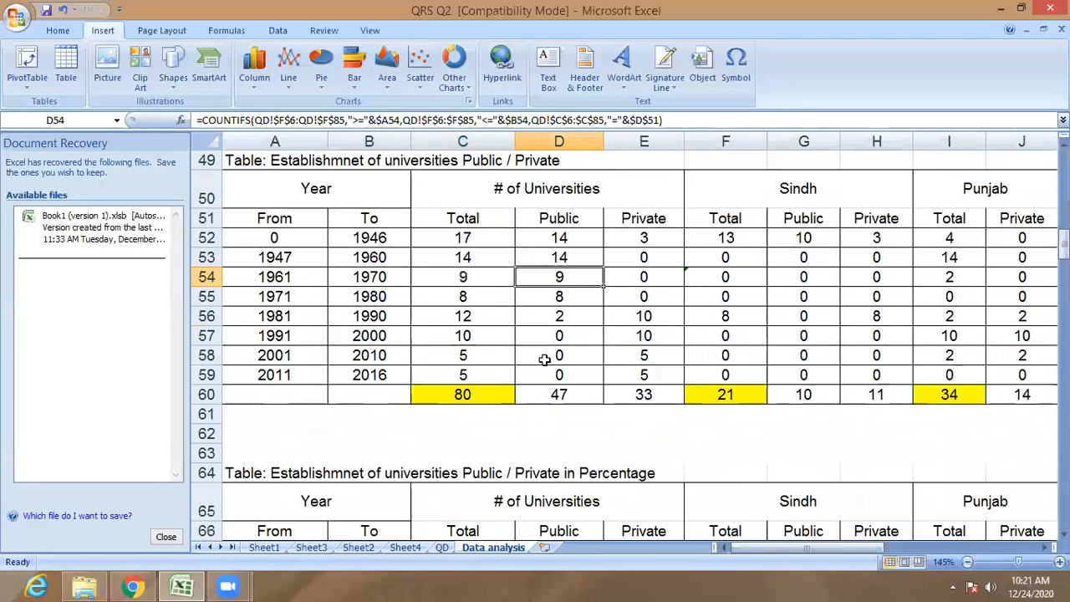
{"action": "scroll", "coordinate": [544, 360], "scroll_direction": "up", "scroll_amount": 16}
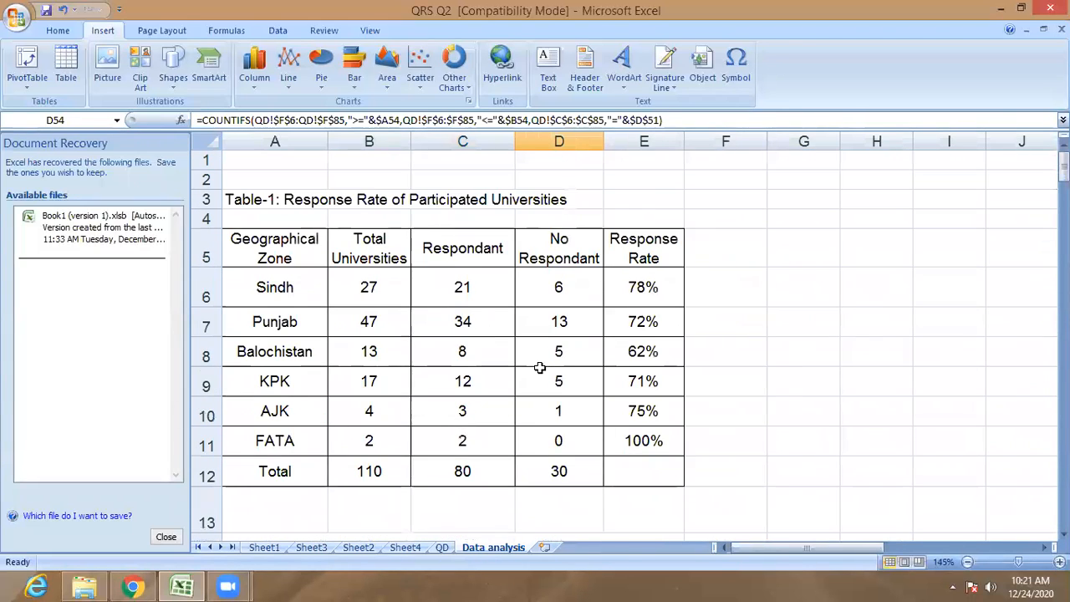
{"action": "scroll", "coordinate": [540, 368], "scroll_direction": "down", "scroll_amount": 1}
{"action": "left_click", "coordinate": [378, 261]}
{"action": "left_click", "coordinate": [525, 363]}
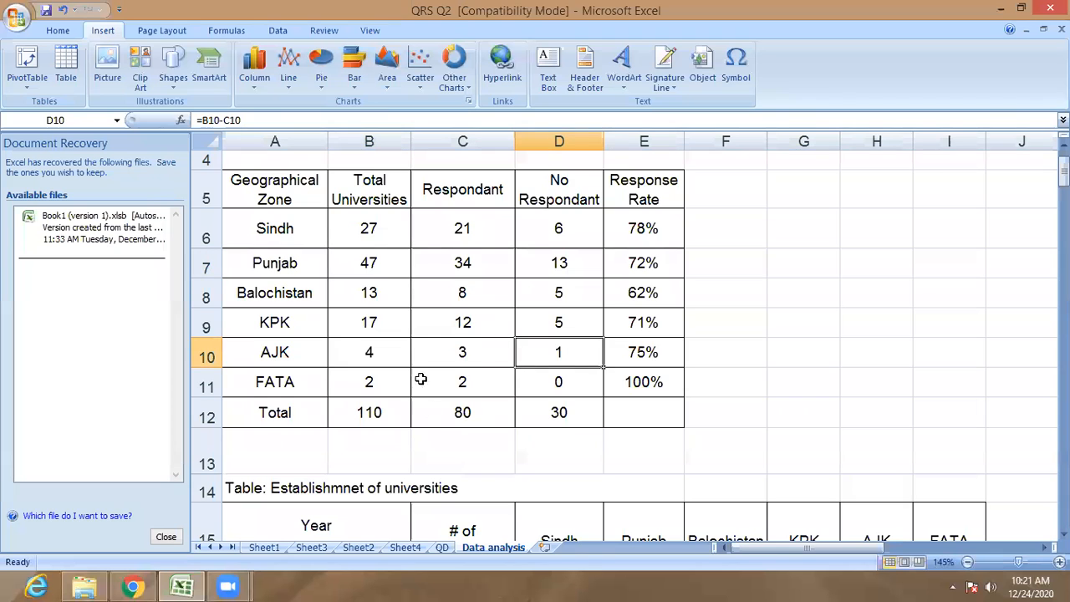
{"action": "scroll", "coordinate": [426, 401], "scroll_direction": "down", "scroll_amount": 1}
Examine the province, public/private, faculties and networked software entries of the universities on the QD sheet.
{"action": "left_click", "coordinate": [442, 547]}
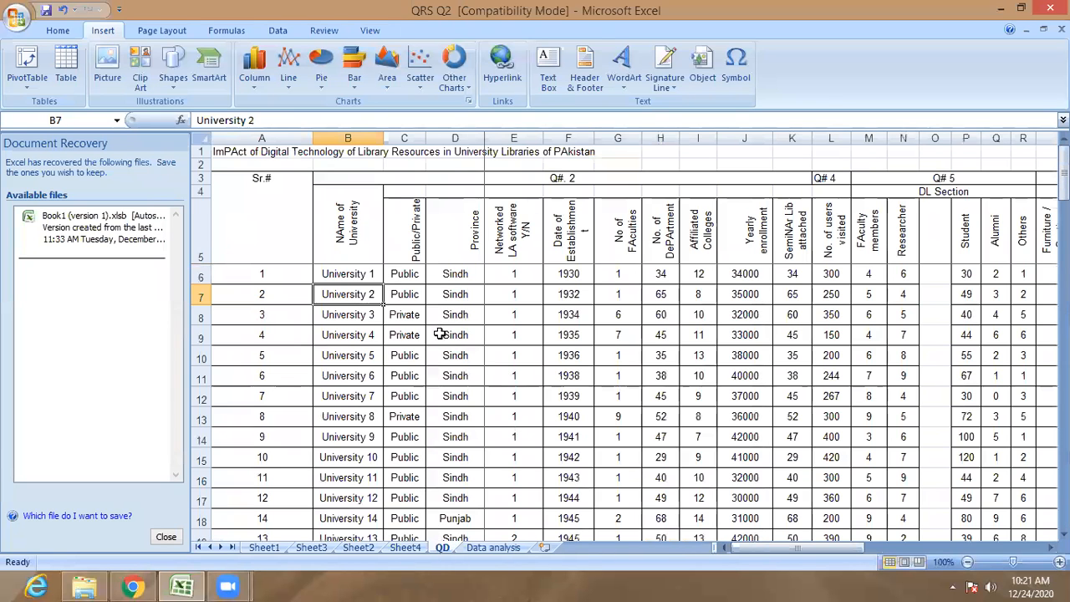
{"action": "left_click", "coordinate": [460, 312]}
{"action": "left_click", "coordinate": [458, 351]}
{"action": "left_click", "coordinate": [464, 394]}
{"action": "left_click_drag", "start_coordinate": [461, 444], "coordinate": [460, 452]}
{"action": "left_click", "coordinate": [408, 332]}
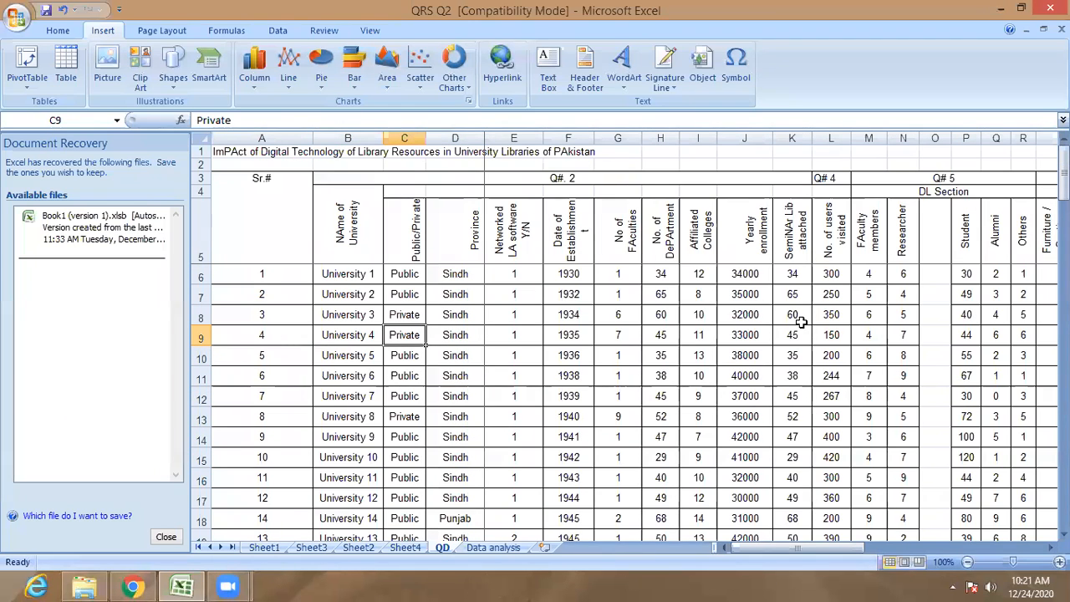
{"action": "left_click", "coordinate": [623, 331]}
{"action": "left_click_drag", "start_coordinate": [626, 360], "coordinate": [627, 381]}
{"action": "left_click", "coordinate": [628, 416]}
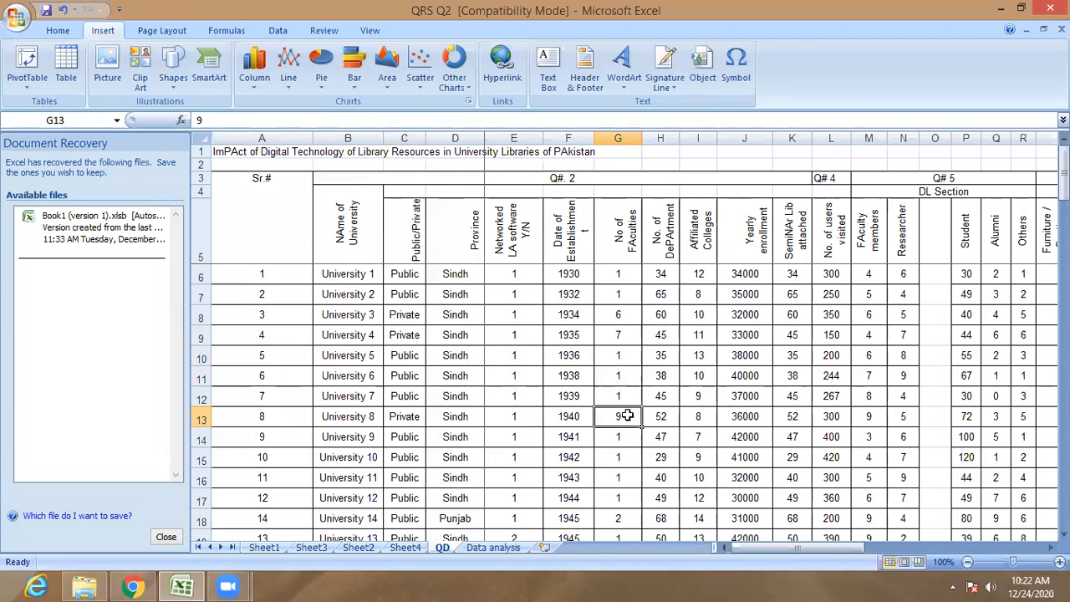
{"action": "left_click", "coordinate": [515, 313]}
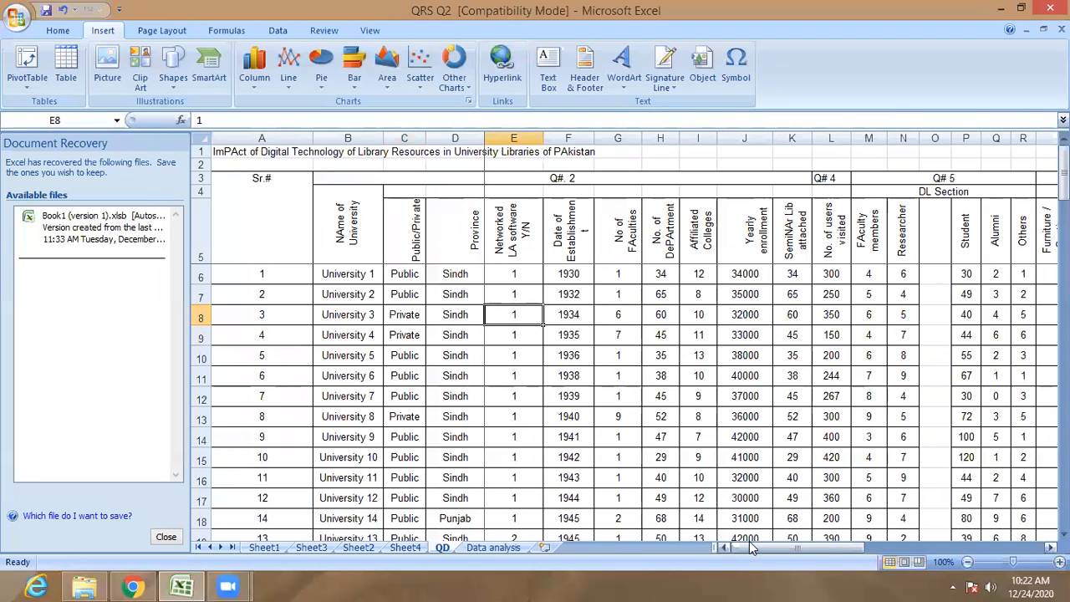
Inspect the COUNTIF formula behind KPK's total universities in the response rate table on the Data analysis sheet.
{"action": "left_click", "coordinate": [495, 549]}
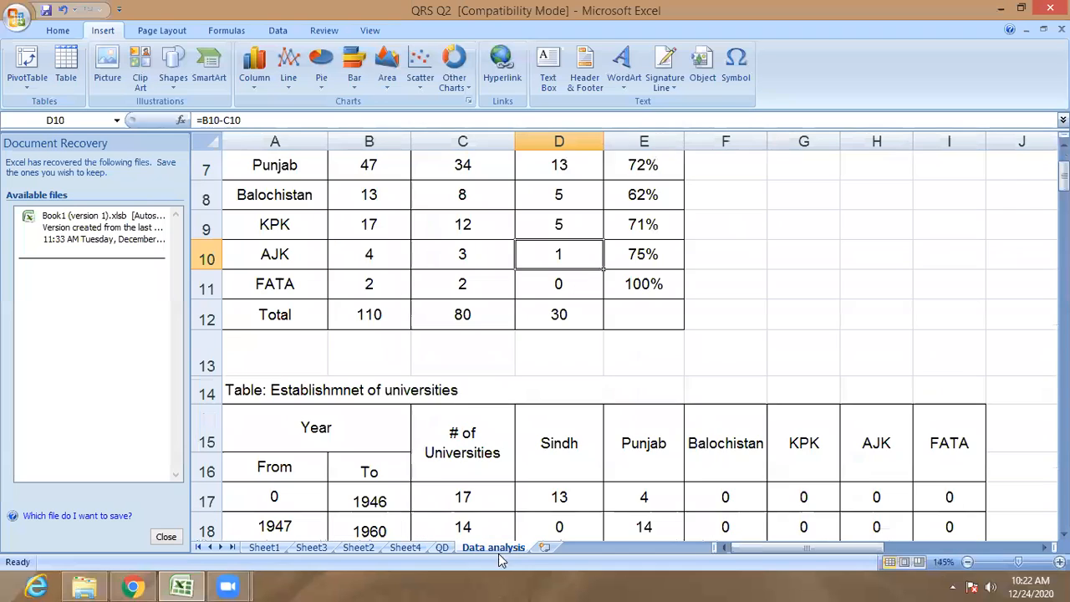
{"action": "left_click", "coordinate": [368, 232]}
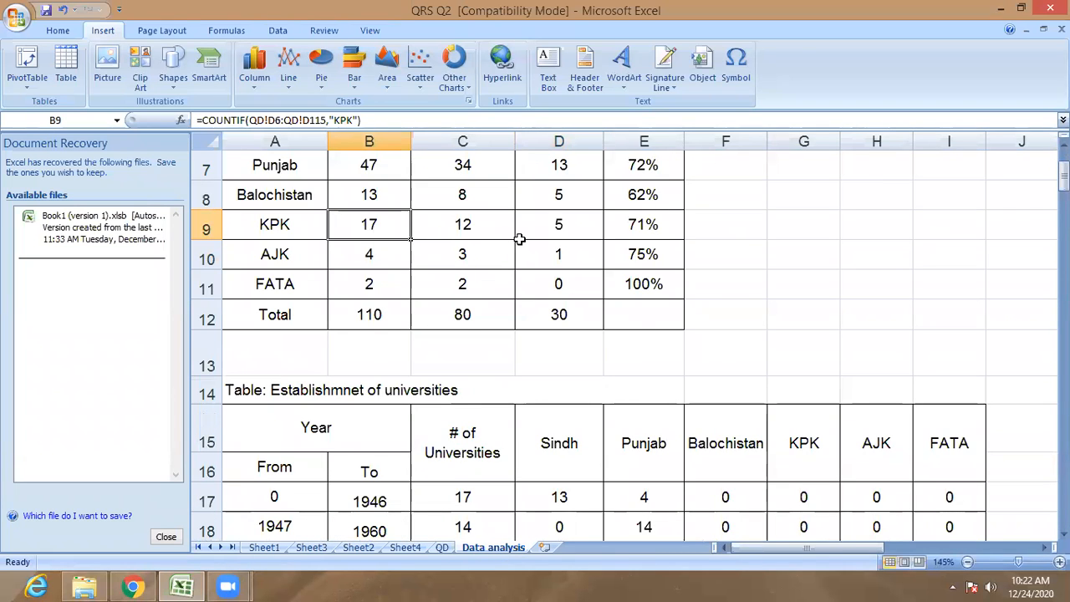
Examine the COUNTIF formulas behind the provinces' total universities and respondents in the response rate table.
{"action": "scroll", "coordinate": [519, 239], "scroll_direction": "up", "scroll_amount": 2}
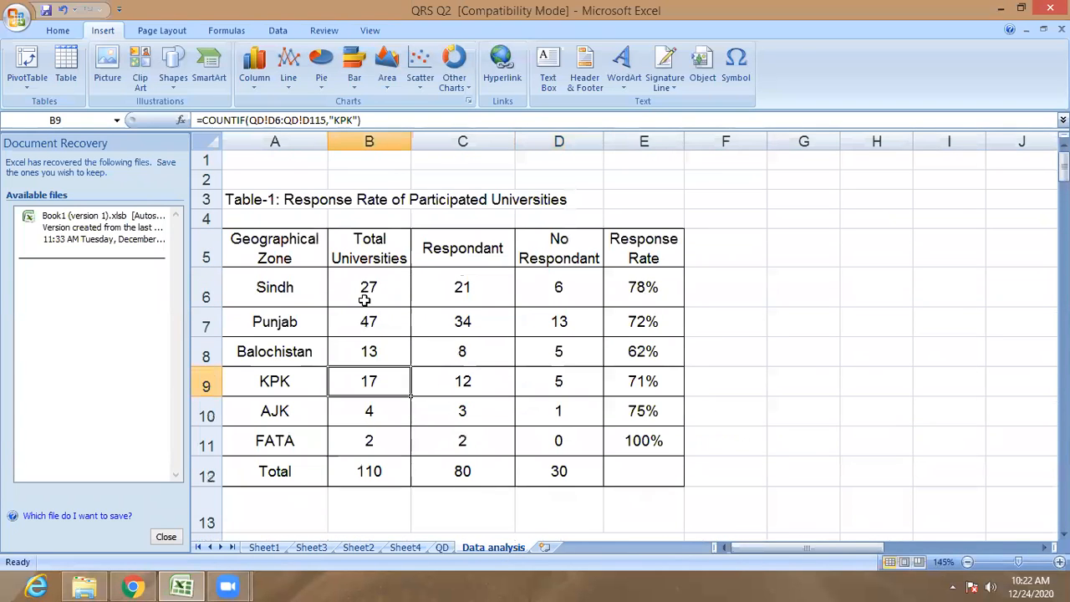
{"action": "left_click", "coordinate": [471, 319]}
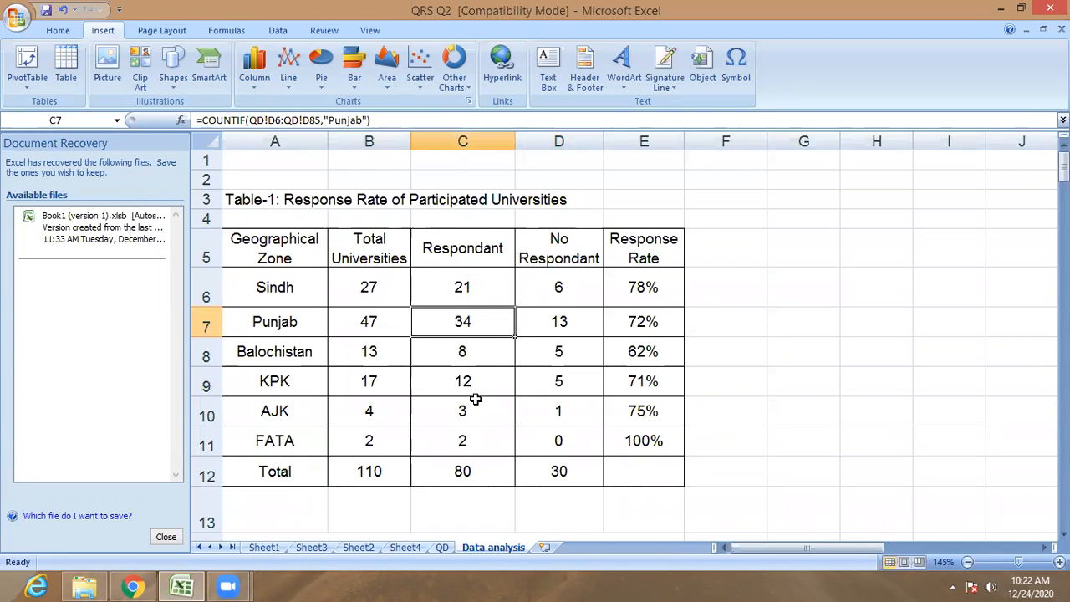
{"action": "left_click", "coordinate": [491, 38]}
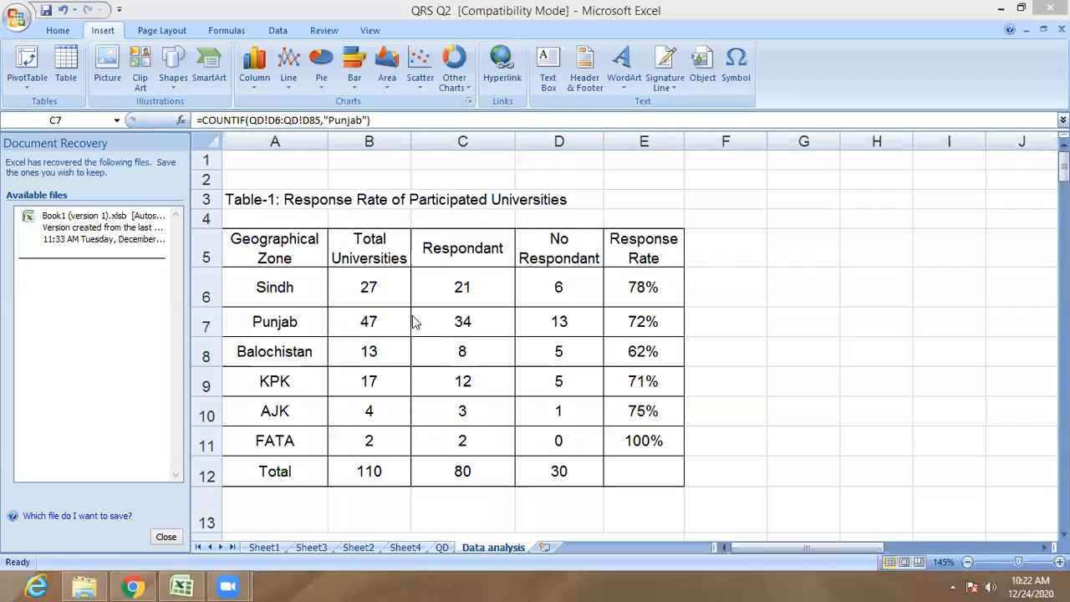
{"action": "left_click", "coordinate": [395, 351]}
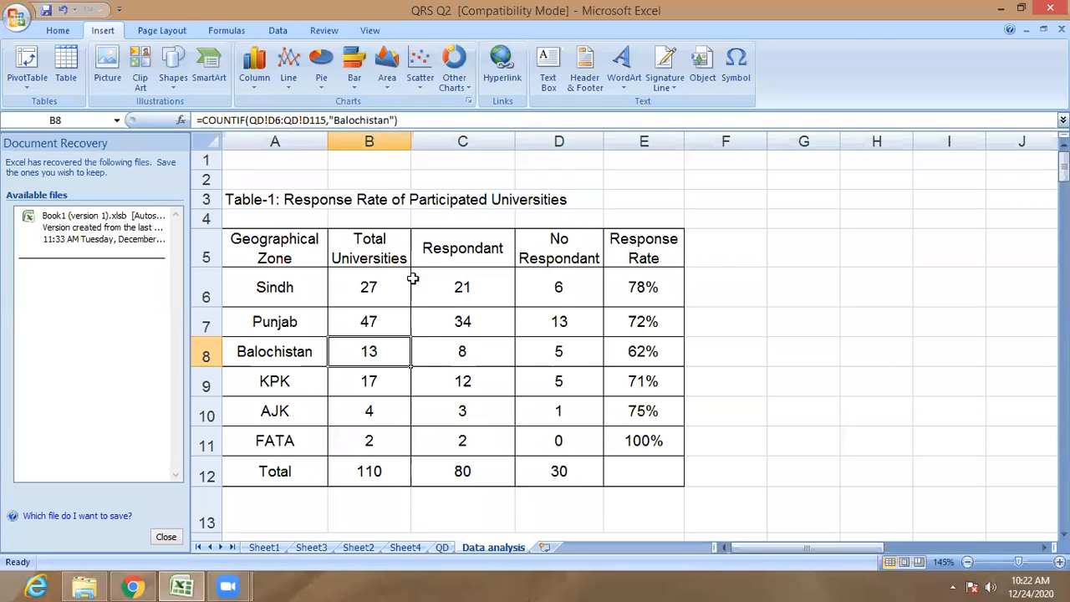
{"action": "left_click", "coordinate": [470, 326]}
{"action": "left_click", "coordinate": [473, 371]}
{"action": "left_click", "coordinate": [370, 381]}
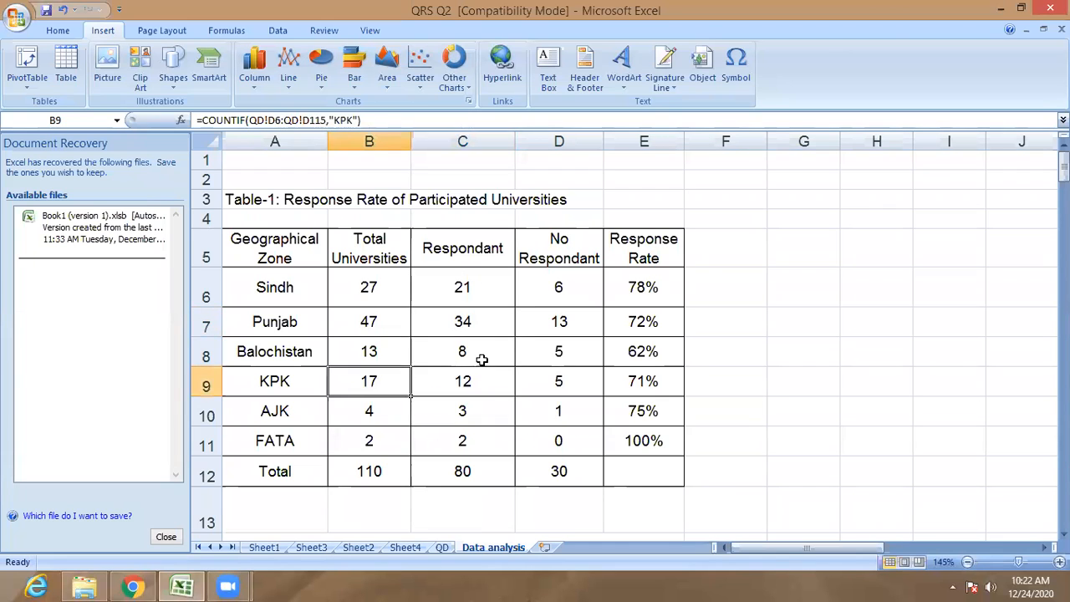
{"action": "left_click", "coordinate": [482, 359]}
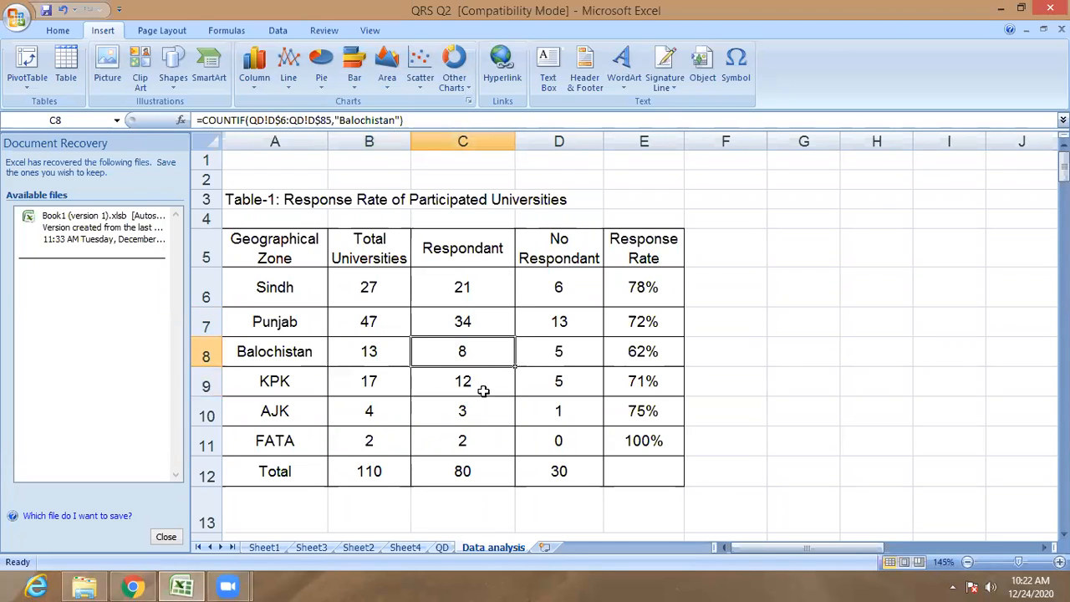
Create a PivotTable on a new worksheet from the QD sheet's range C5:H85, covering Public/Private through No. of Department.
{"action": "left_click", "coordinate": [442, 548]}
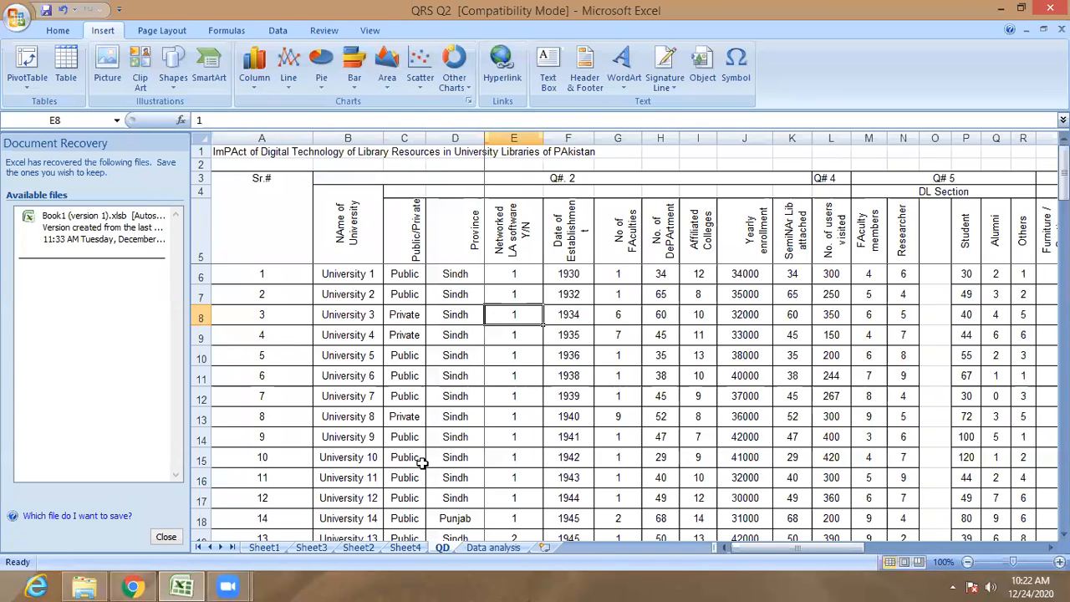
{"action": "left_click", "coordinate": [29, 66]}
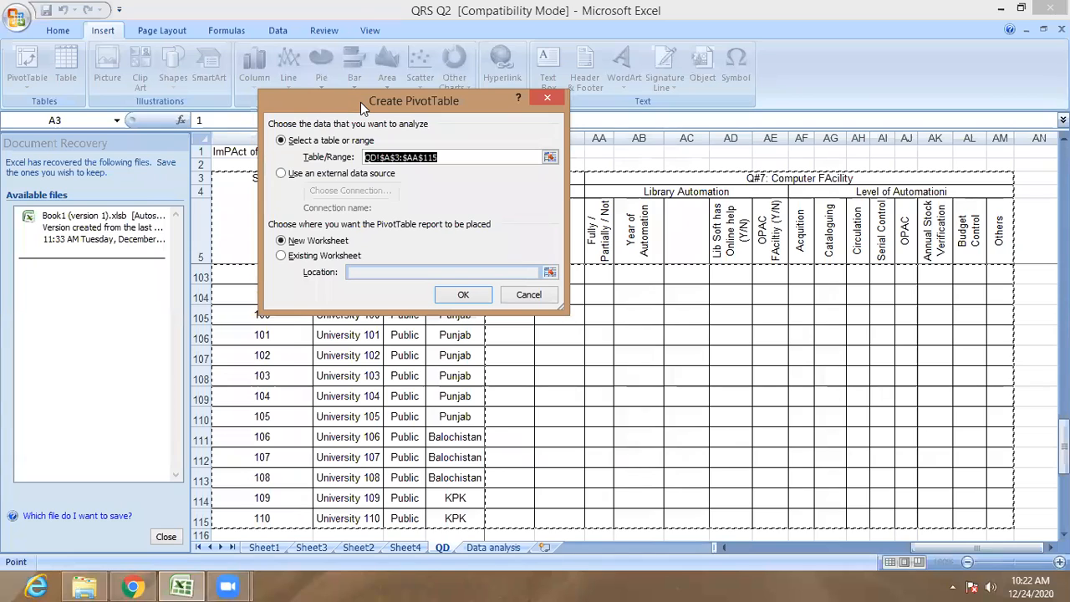
{"action": "left_click_drag", "start_coordinate": [360, 102], "coordinate": [461, 69]}
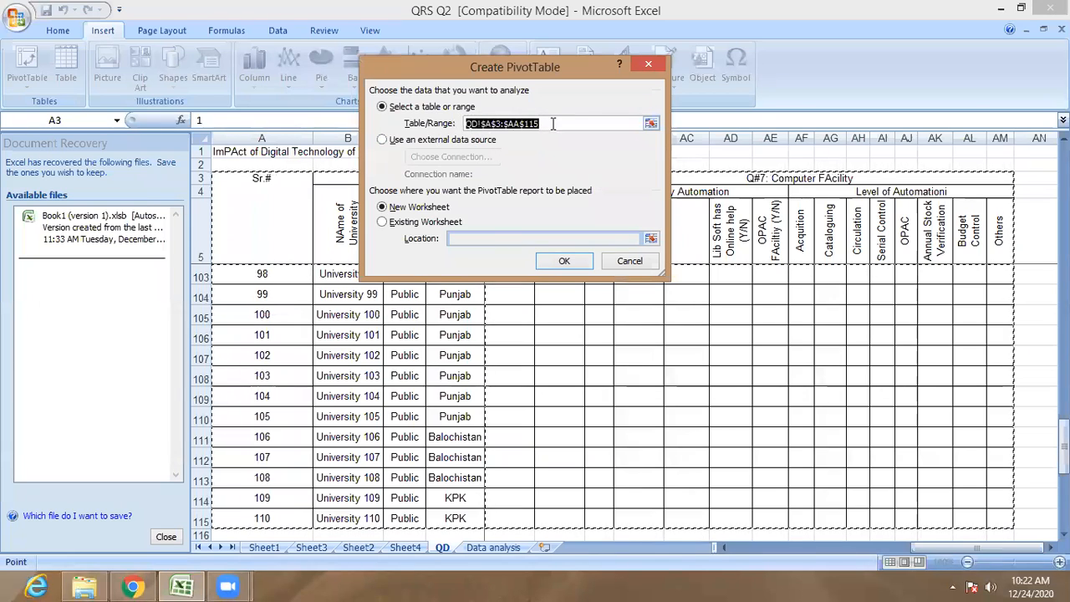
{"action": "left_click", "coordinate": [650, 123]}
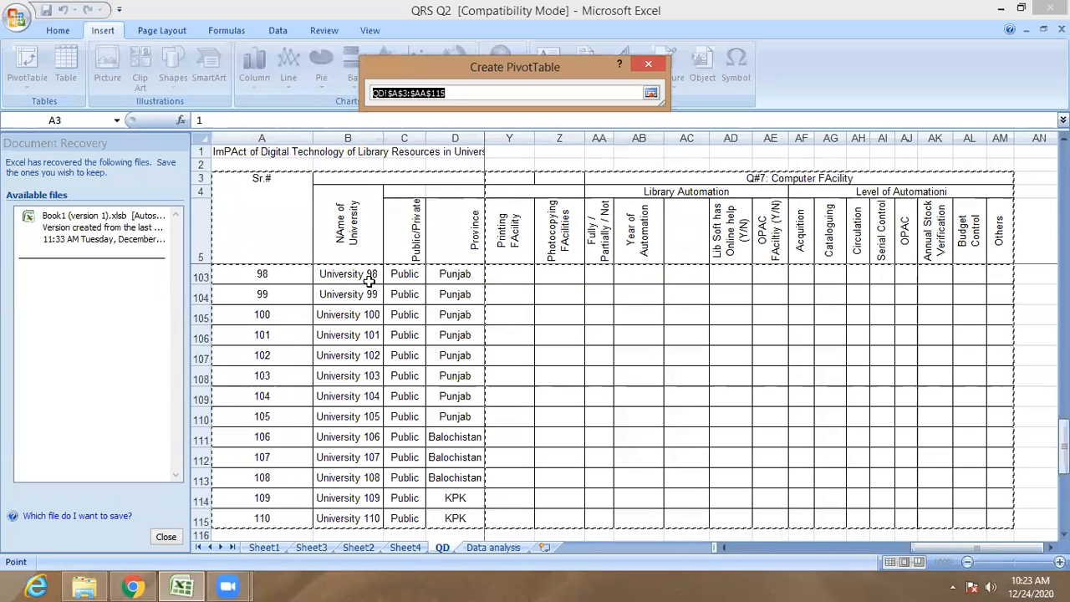
{"action": "left_click_drag", "start_coordinate": [936, 548], "coordinate": [747, 550]}
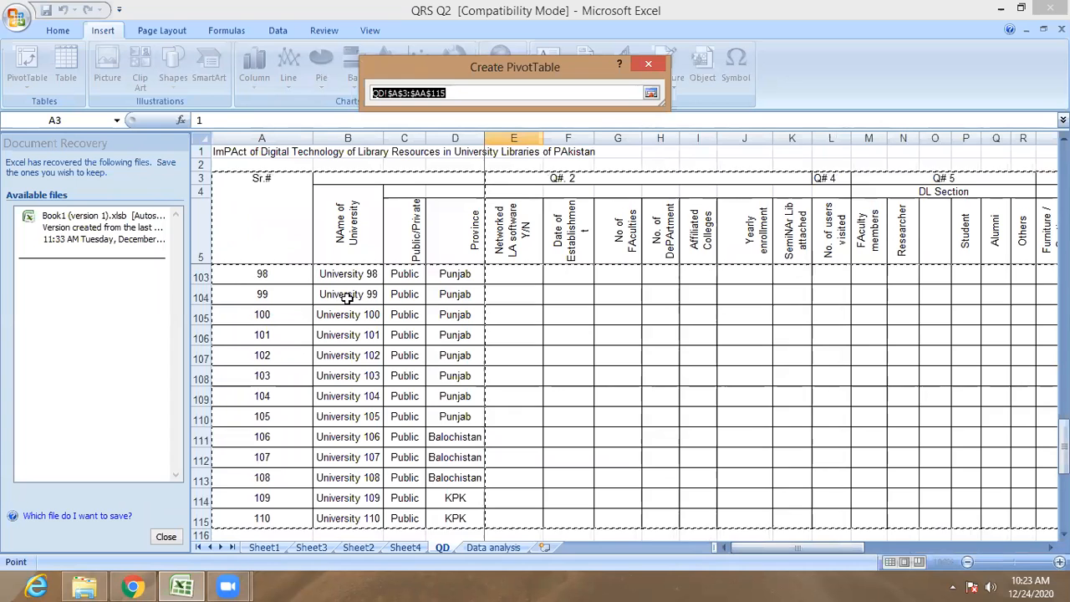
{"action": "scroll", "coordinate": [342, 297], "scroll_direction": "up", "scroll_amount": 20}
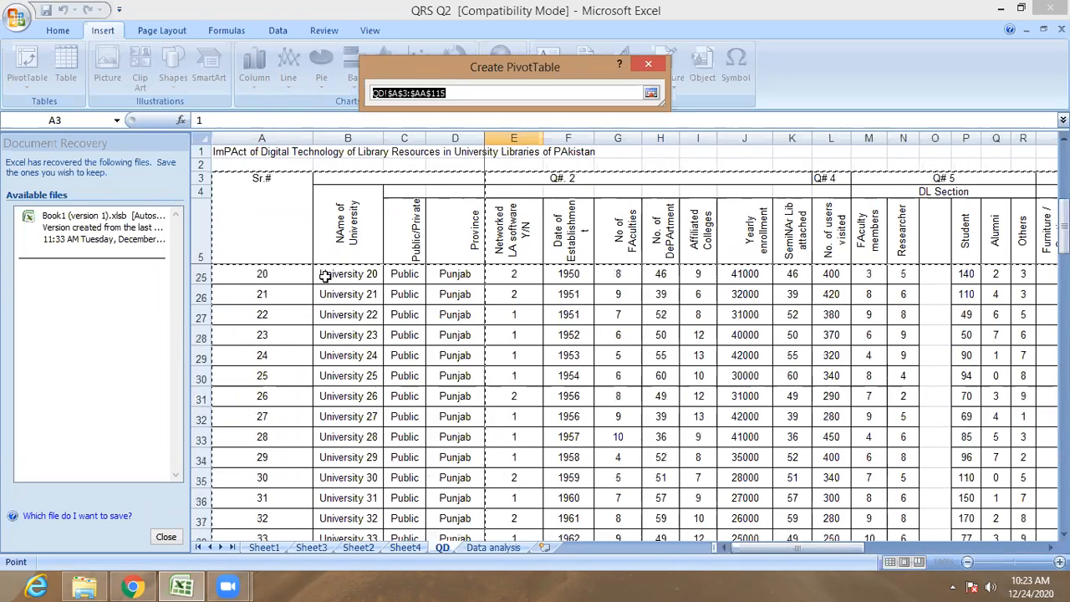
{"action": "scroll", "coordinate": [325, 277], "scroll_direction": "up", "scroll_amount": 6}
{"action": "left_click", "coordinate": [405, 245]}
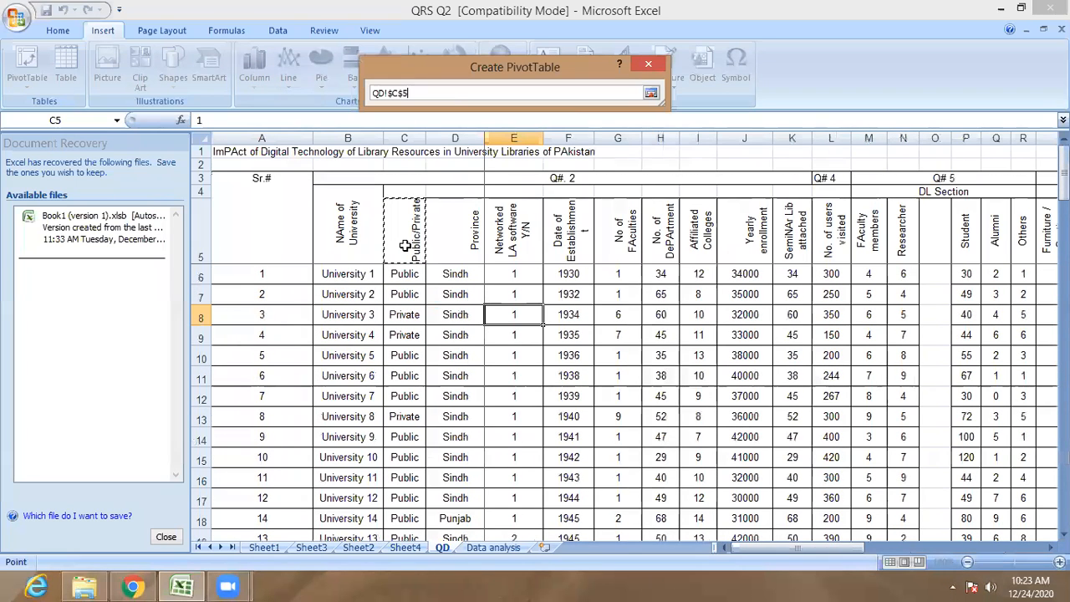
{"action": "left_click_drag", "start_coordinate": [412, 245], "coordinate": [667, 431]}
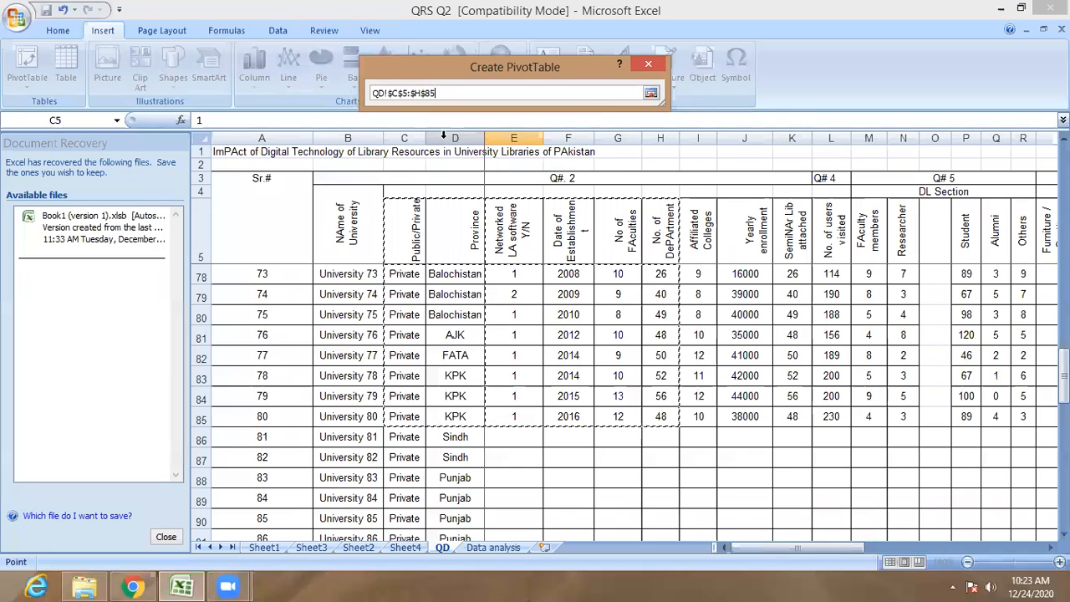
{"action": "left_click", "coordinate": [651, 93]}
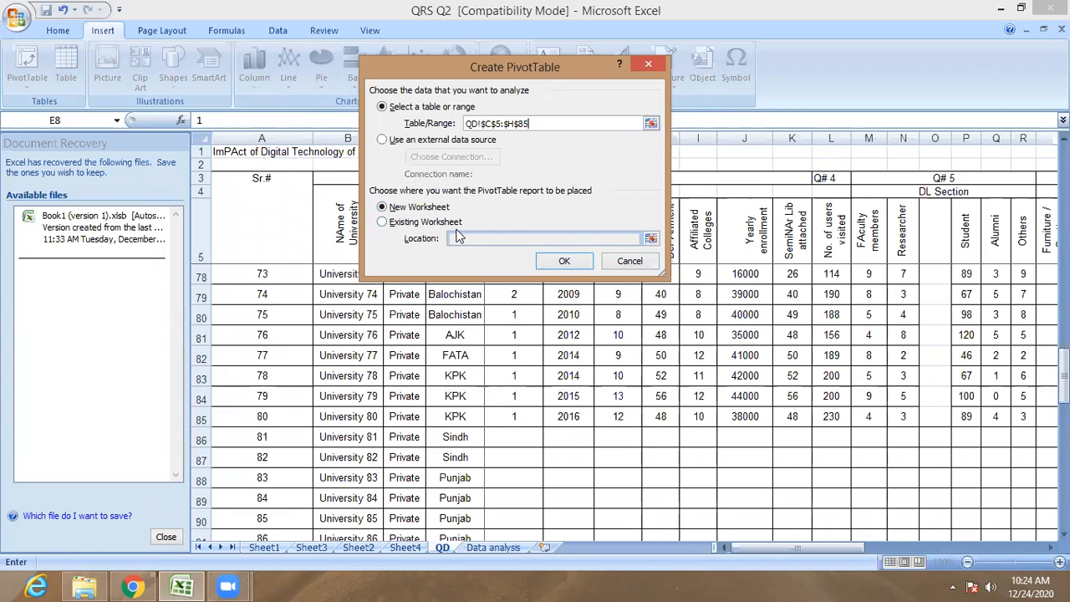
{"action": "left_click", "coordinate": [384, 208]}
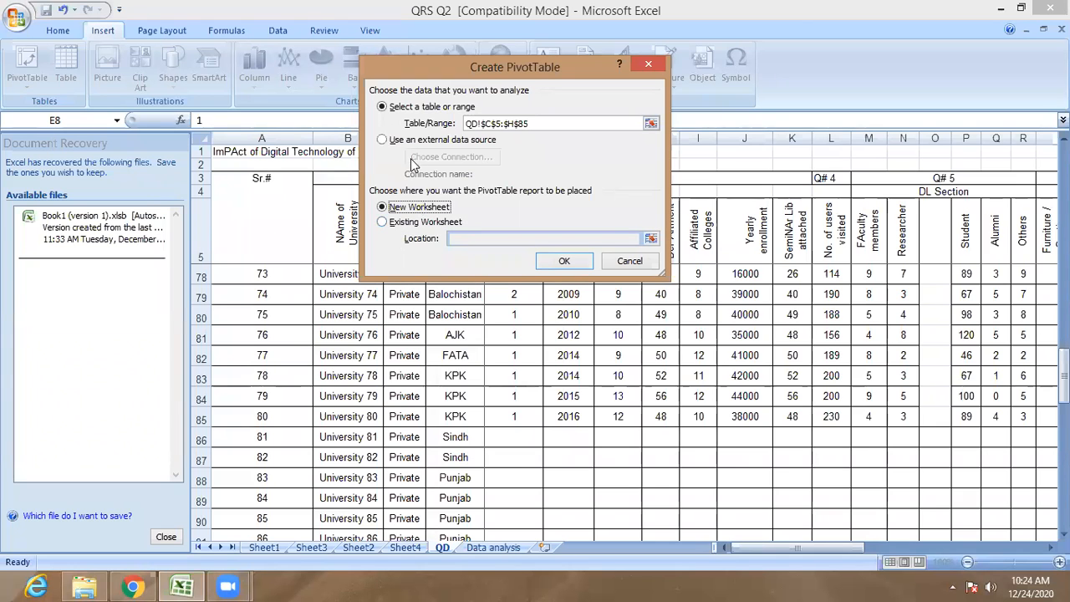
{"action": "left_click", "coordinate": [565, 261]}
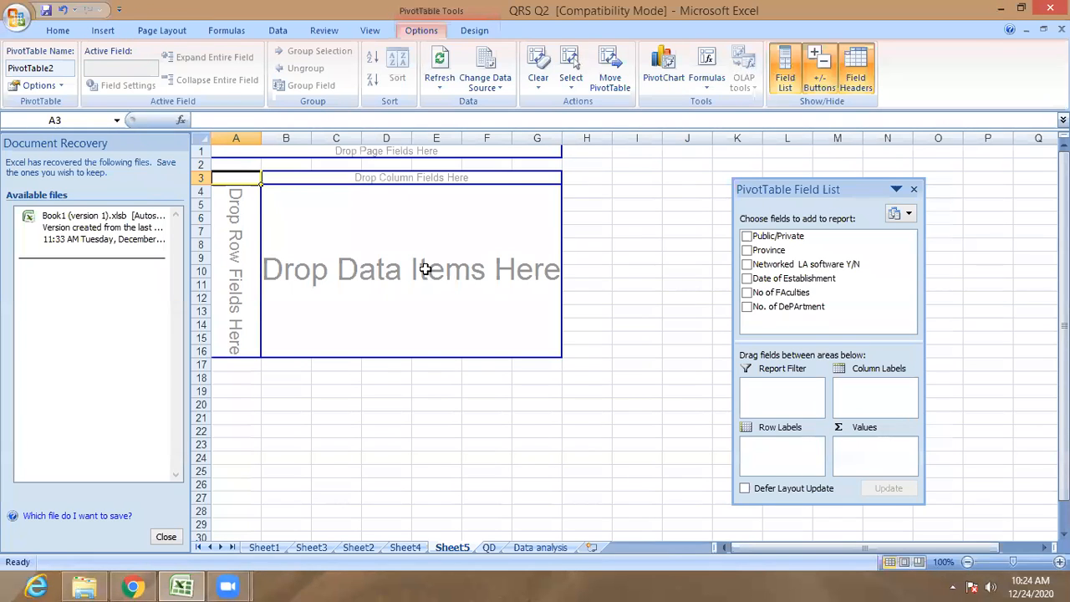
Lay out the PivotTable with Province as rows, Public/Private as columns and No of FAculties as the data items.
{"action": "left_click", "coordinate": [483, 82]}
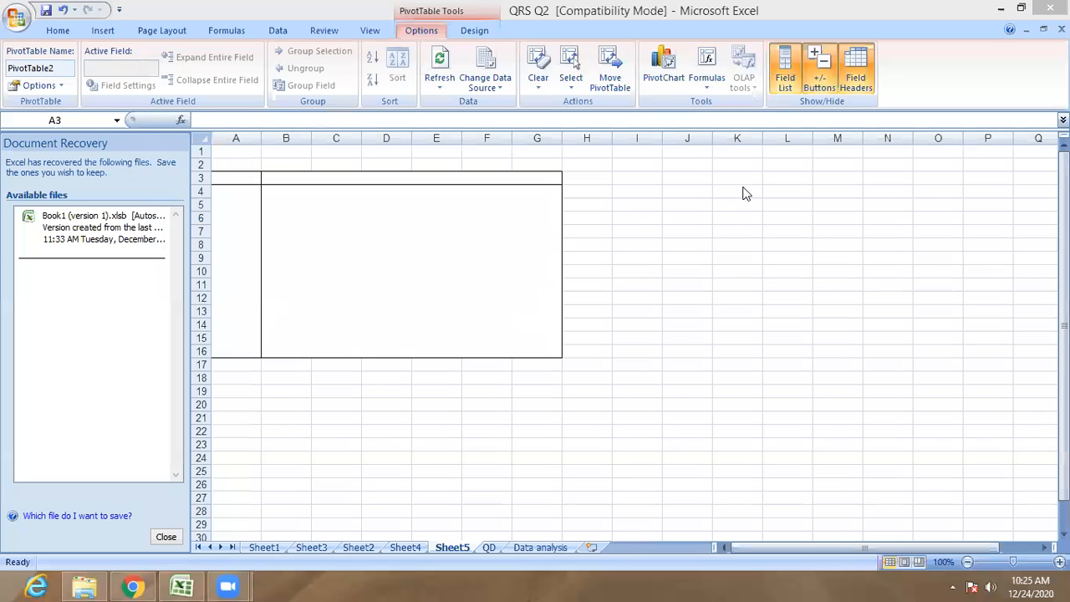
{"action": "left_click", "coordinate": [792, 82]}
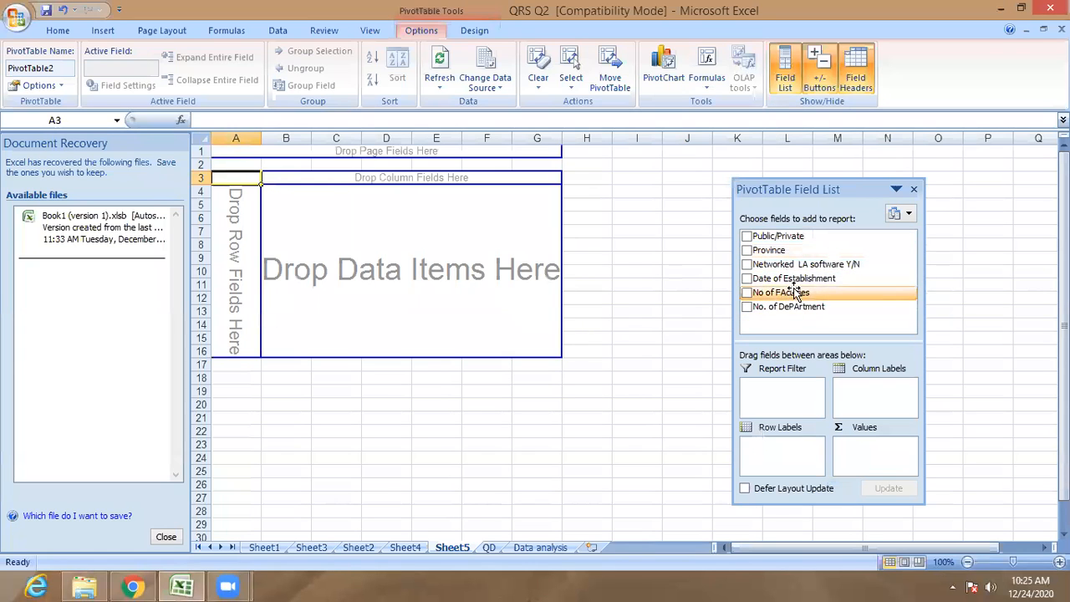
{"action": "left_click_drag", "start_coordinate": [793, 185], "coordinate": [822, 192]}
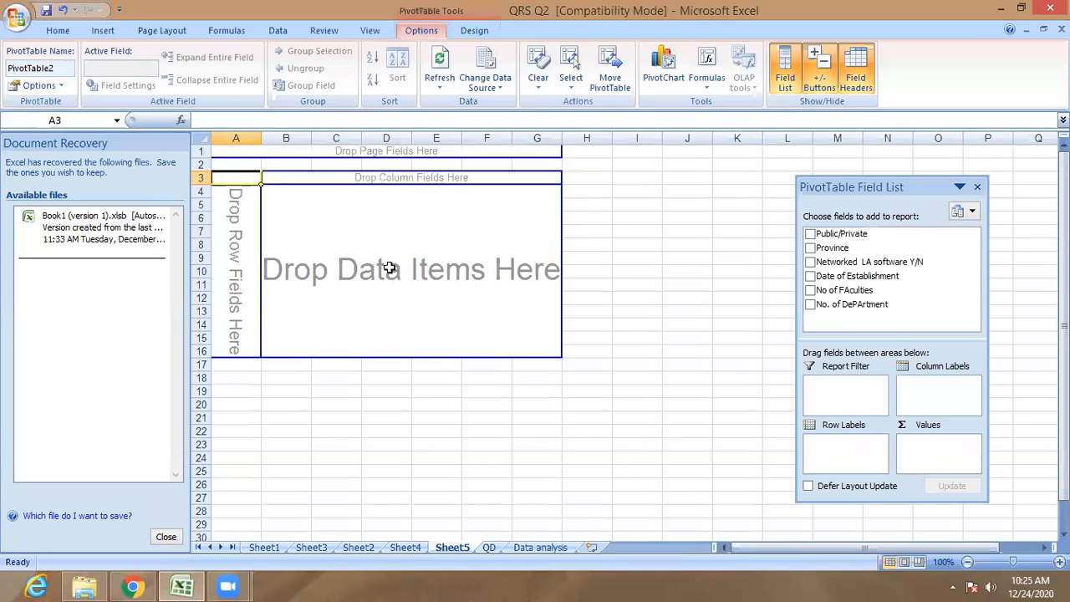
{"action": "left_click_drag", "start_coordinate": [826, 249], "coordinate": [238, 251]}
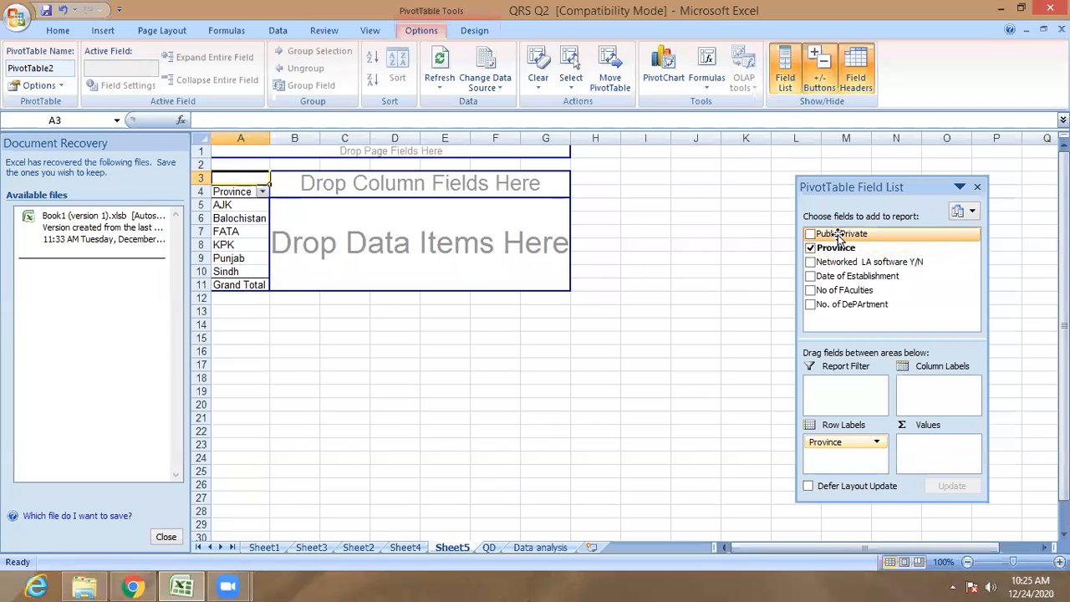
{"action": "left_click_drag", "start_coordinate": [840, 238], "coordinate": [425, 184]}
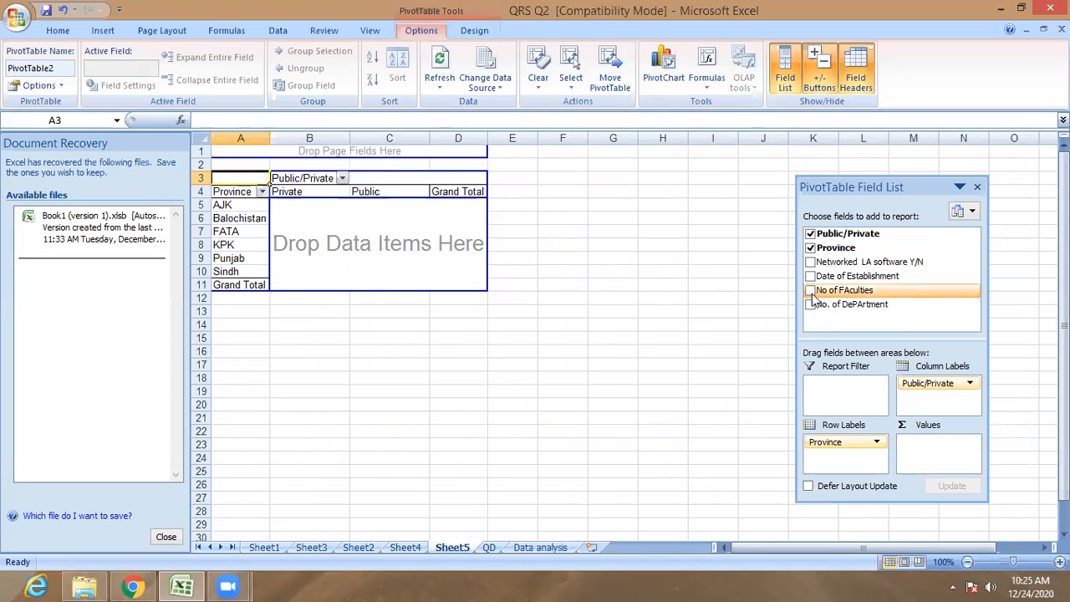
{"action": "left_click_drag", "start_coordinate": [849, 294], "coordinate": [396, 245]}
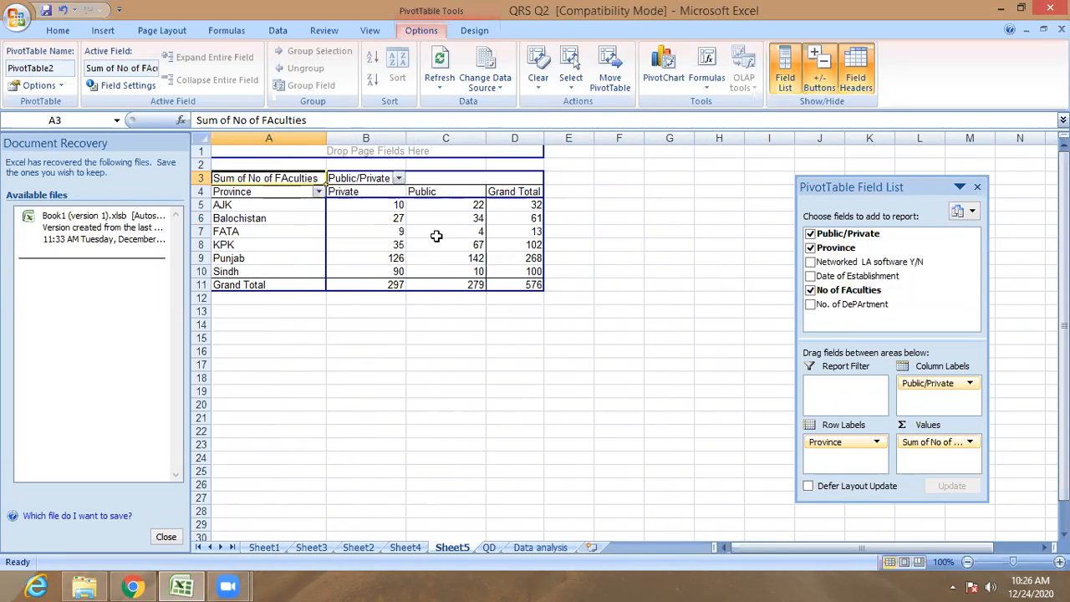
Summarize the PivotTable's No of FAculties values by Average.
{"action": "mouse_move", "coordinate": [435, 236]}
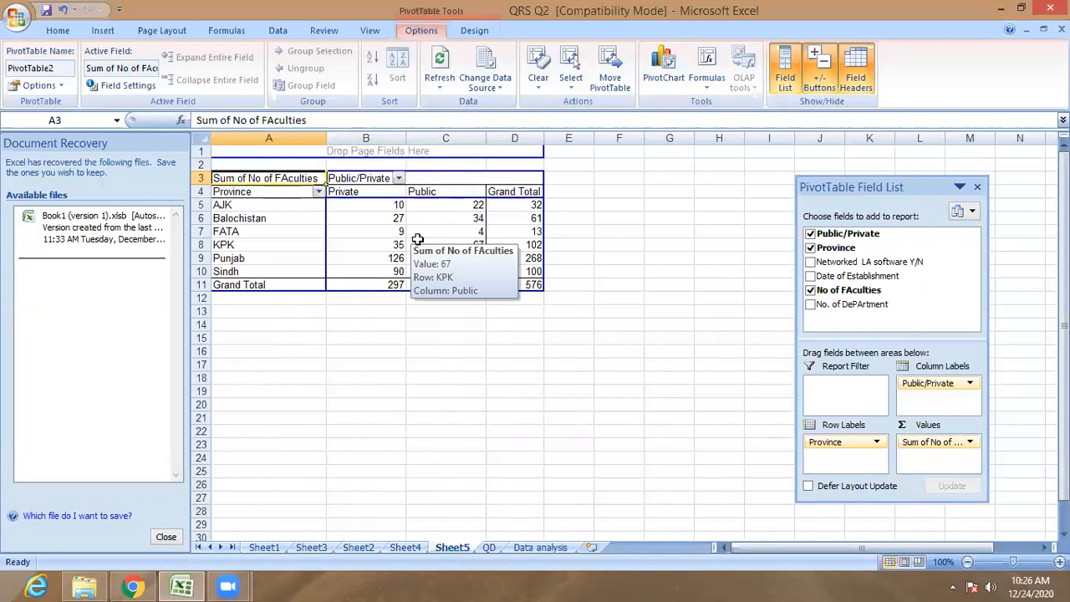
{"action": "right_click", "coordinate": [418, 242]}
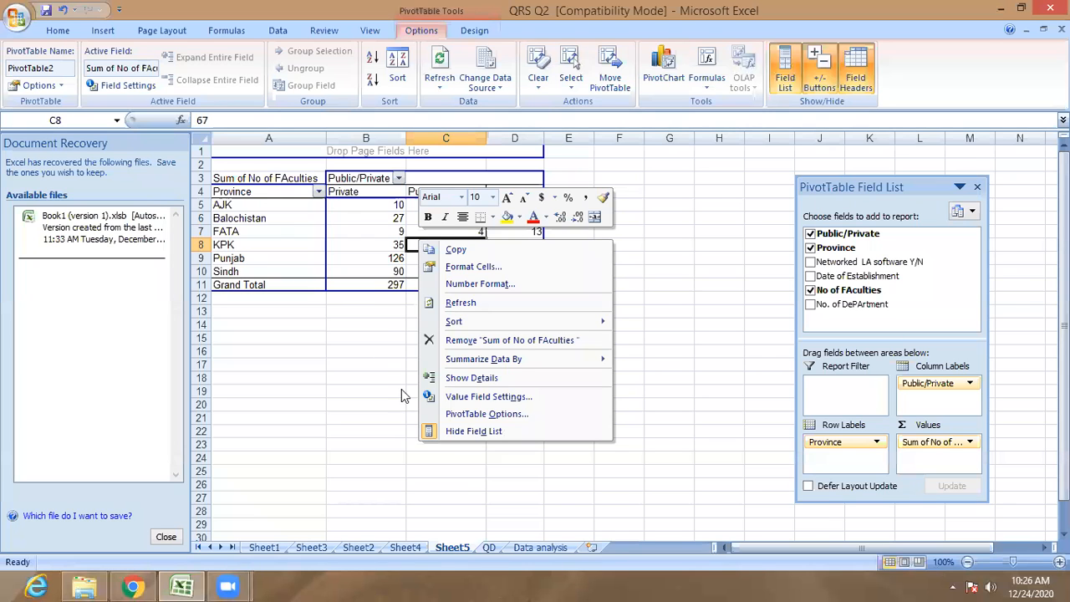
{"action": "left_click", "coordinate": [494, 396]}
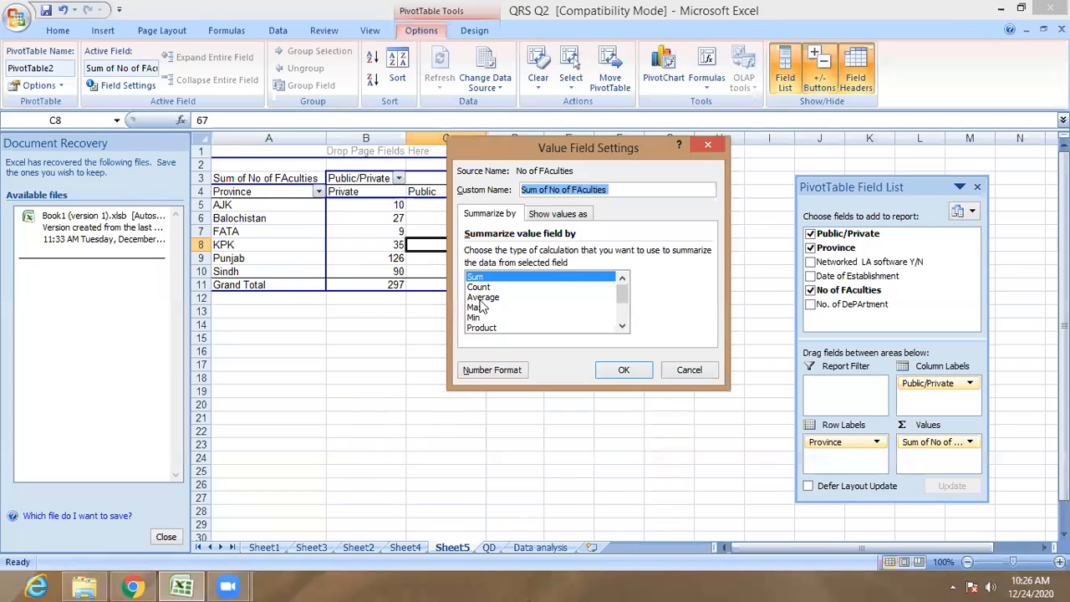
{"action": "left_click", "coordinate": [479, 301]}
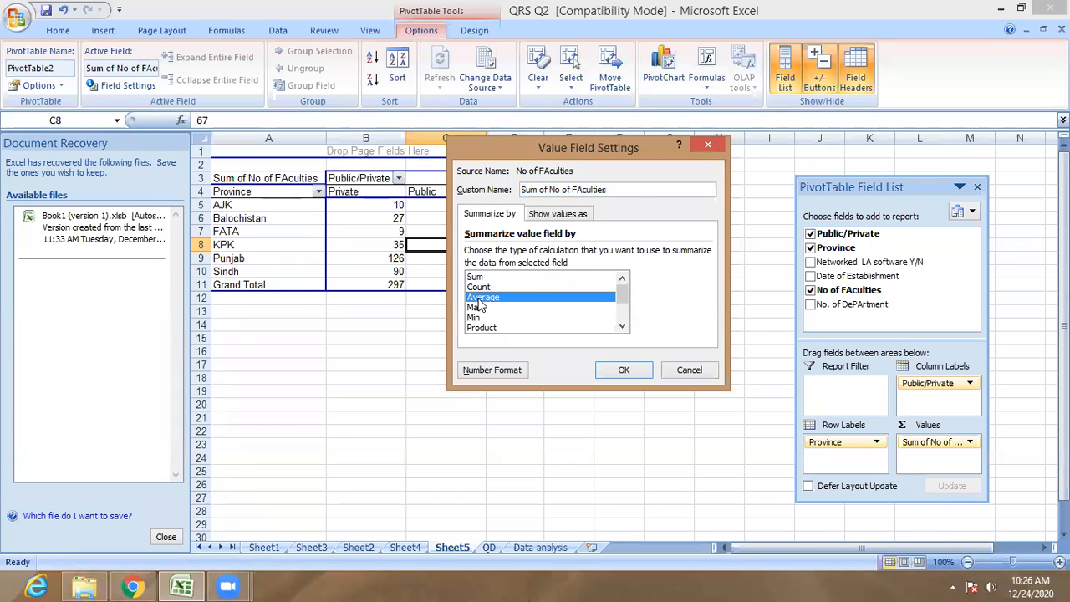
{"action": "left_click", "coordinate": [624, 373]}
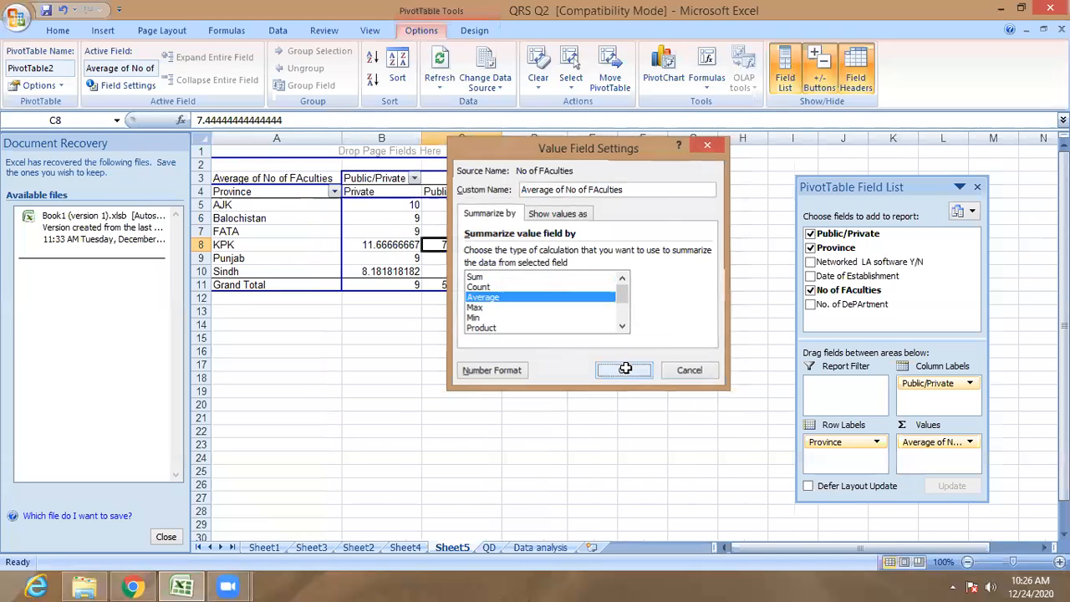
Format the PivotTable's values in B5:D11, including the grand totals, to two decimal places.
{"action": "left_click_drag", "start_coordinate": [399, 205], "coordinate": [558, 285]}
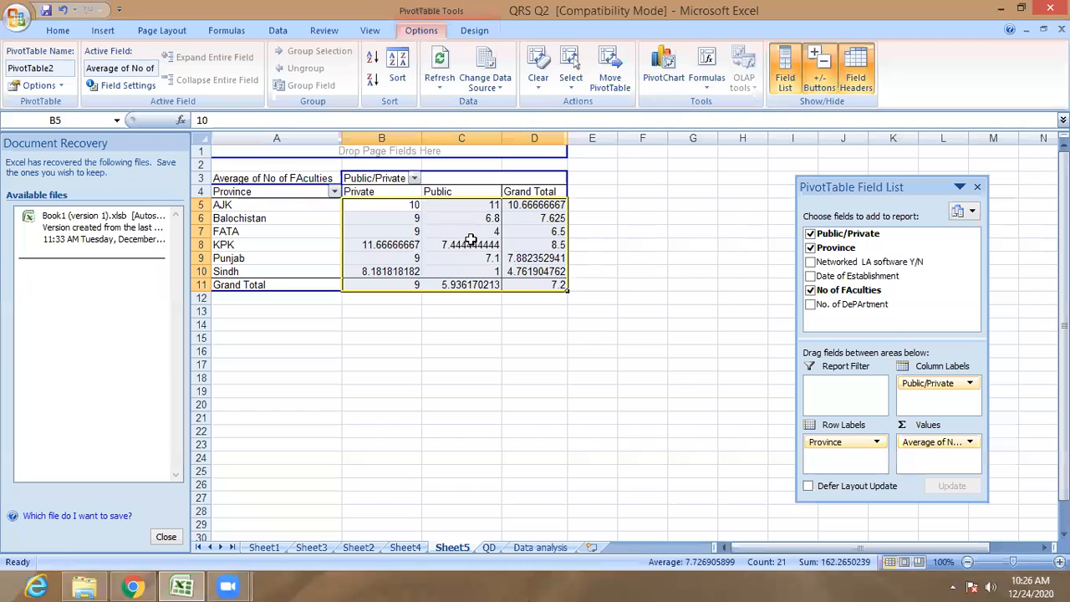
{"action": "left_click", "coordinate": [69, 32]}
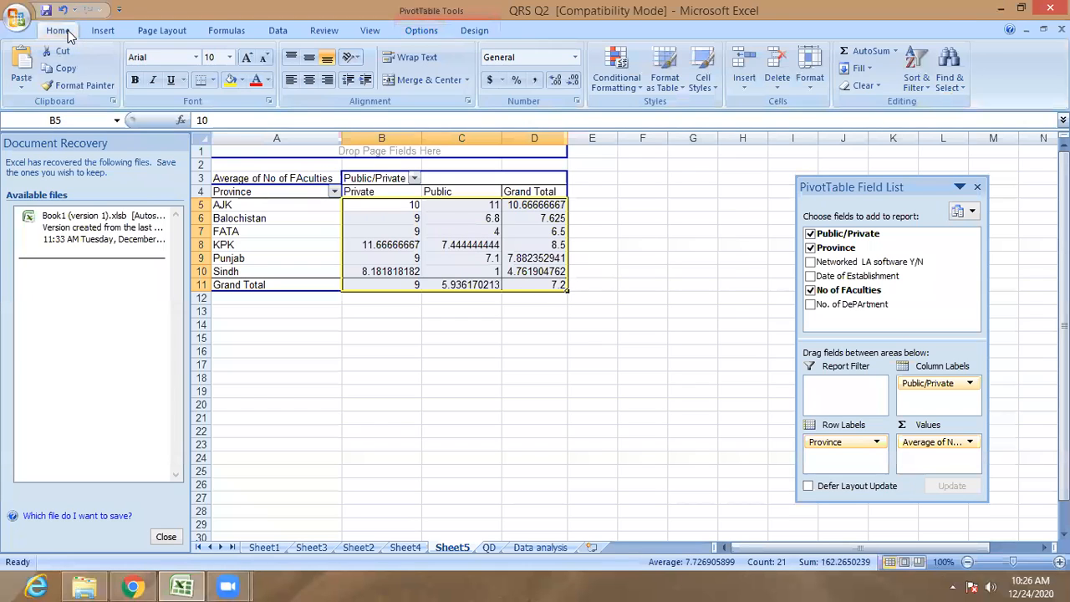
{"action": "left_click", "coordinate": [560, 80]}
{"action": "left_click", "coordinate": [559, 80]}
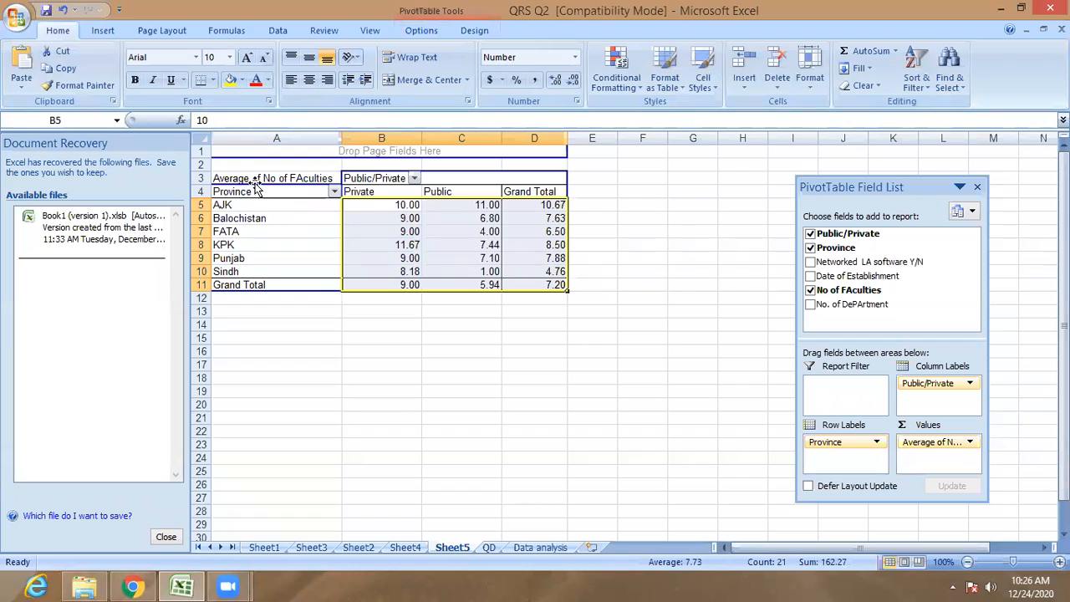
Center the province names and their averages in A5:D10 of the PivotTable.
{"action": "left_click", "coordinate": [282, 181]}
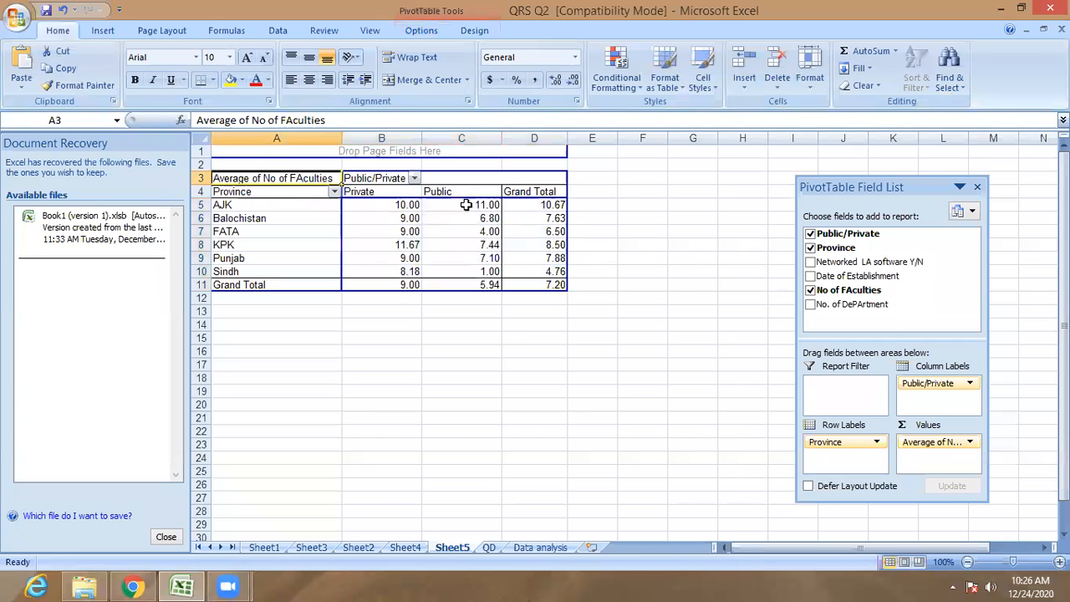
{"action": "left_click_drag", "start_coordinate": [241, 218], "coordinate": [381, 259]}
{"action": "left_click", "coordinate": [401, 244]}
{"action": "left_click_drag", "start_coordinate": [247, 205], "coordinate": [530, 273]}
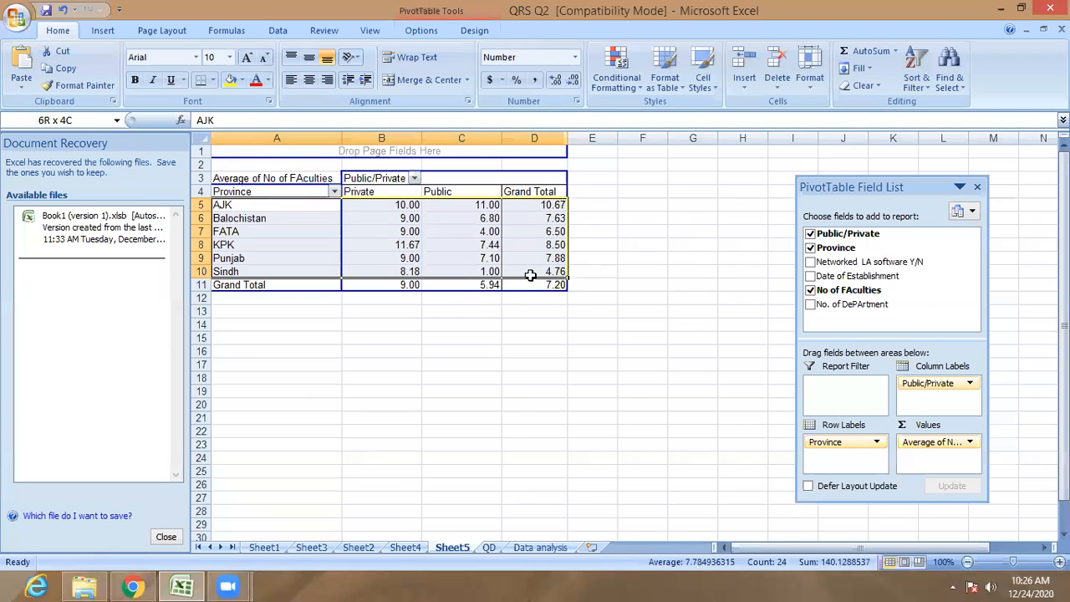
{"action": "left_click", "coordinate": [314, 82]}
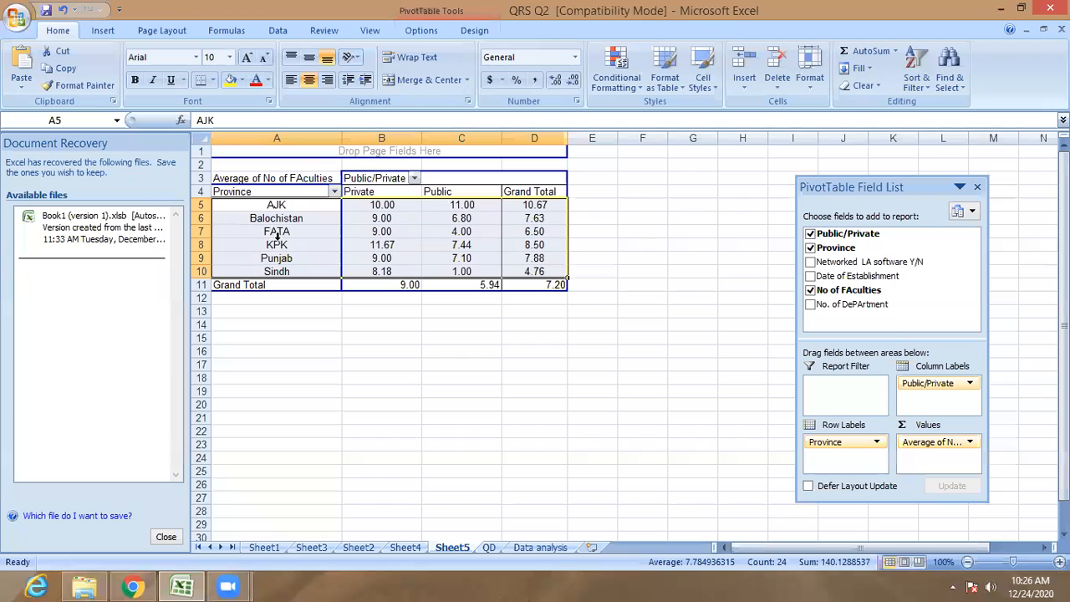
{"action": "left_click", "coordinate": [535, 258]}
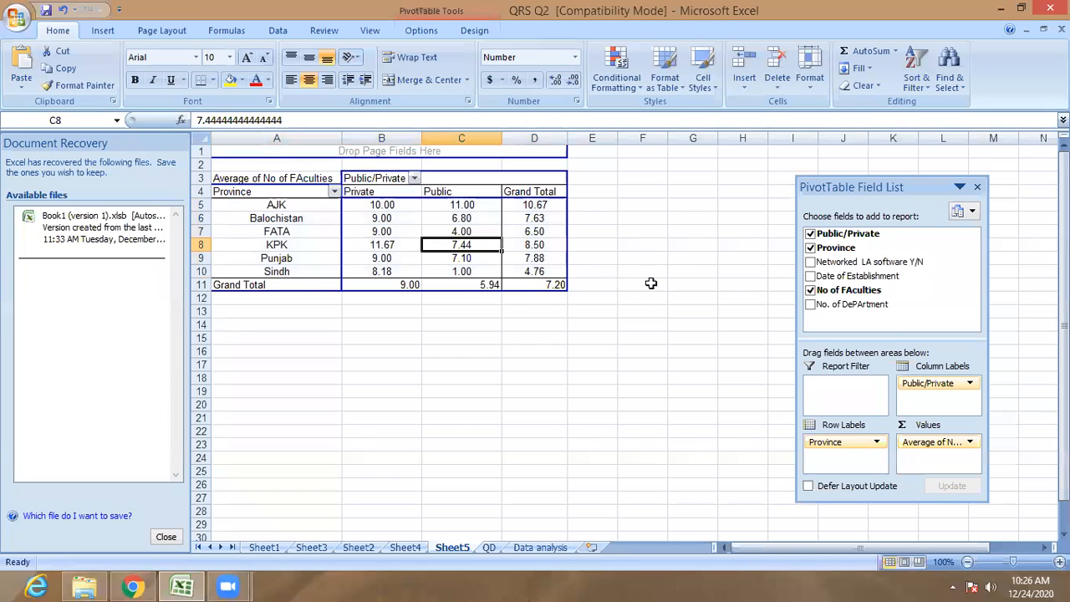
Center the grand total averages in B11:D11 of the PivotTable.
{"action": "left_click", "coordinate": [618, 307]}
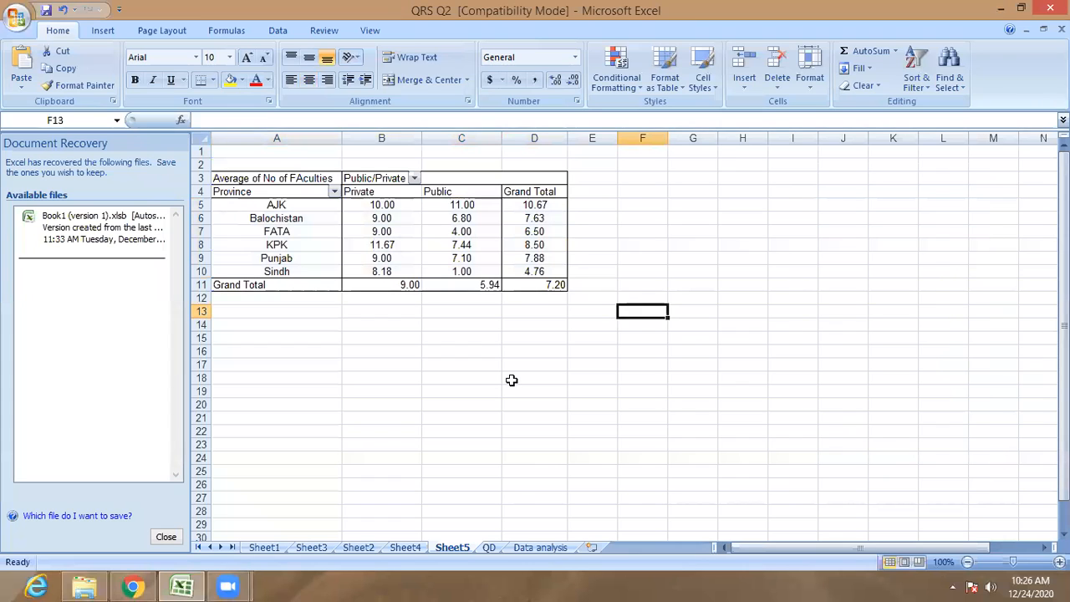
{"action": "left_click_drag", "start_coordinate": [373, 290], "coordinate": [565, 285]}
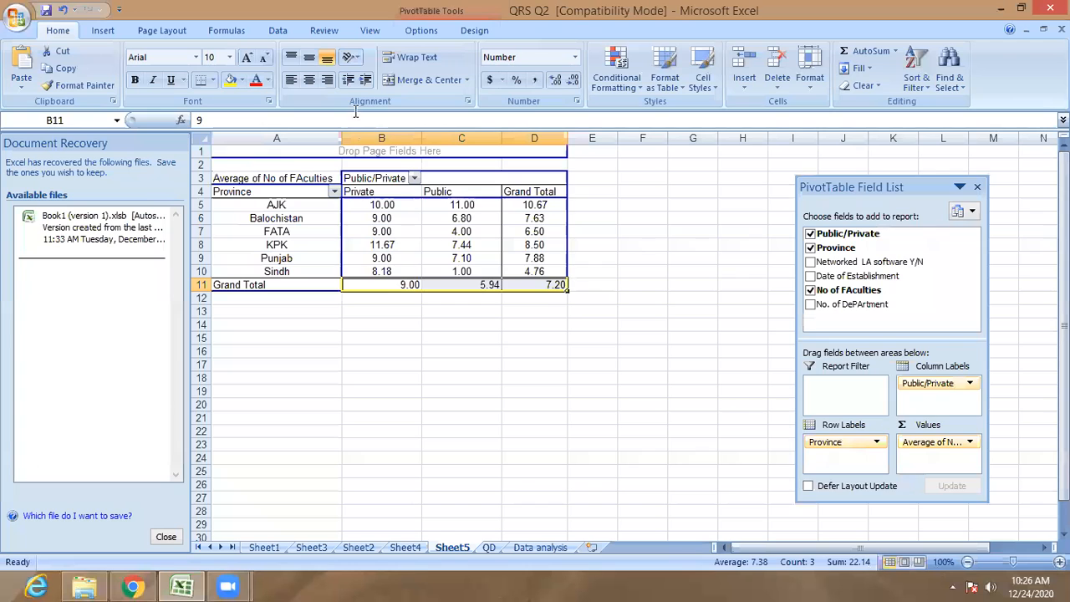
{"action": "left_click", "coordinate": [309, 83]}
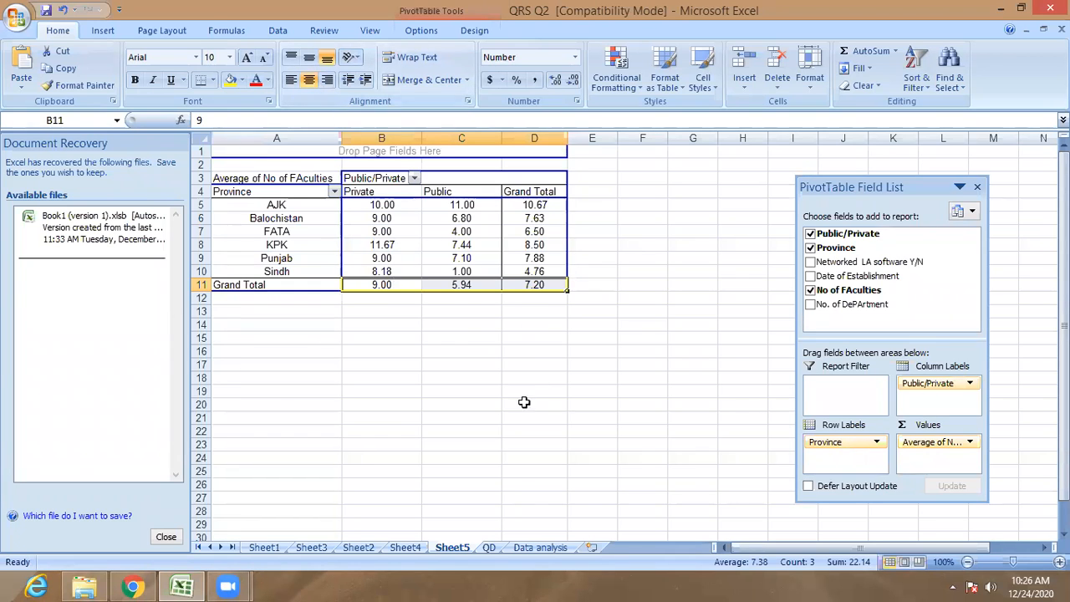
{"action": "left_click", "coordinate": [474, 339]}
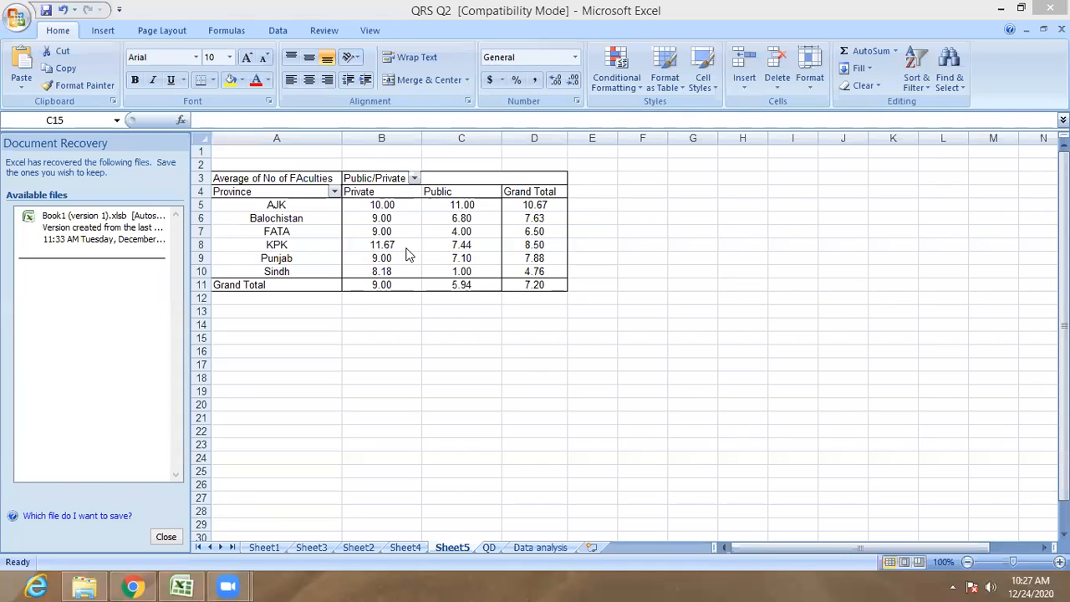
{"action": "left_click", "coordinate": [481, 340]}
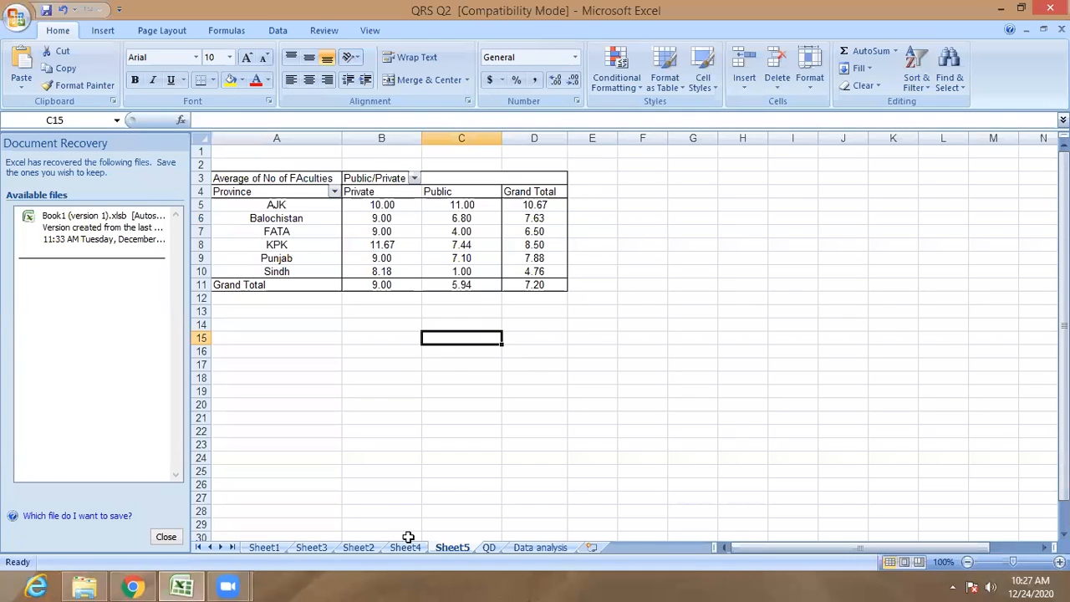
On the QD sheet, hide columns E through J so Province sits beside SemiNAr Lib attached.
{"action": "left_click", "coordinate": [489, 548]}
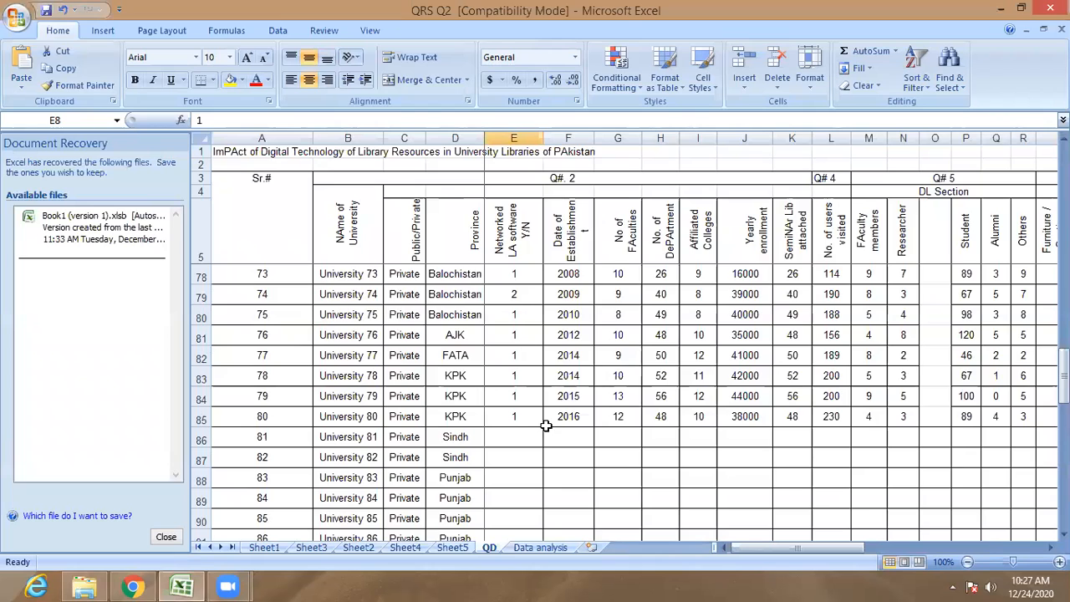
{"action": "scroll", "coordinate": [545, 421], "scroll_direction": "up", "scroll_amount": 20}
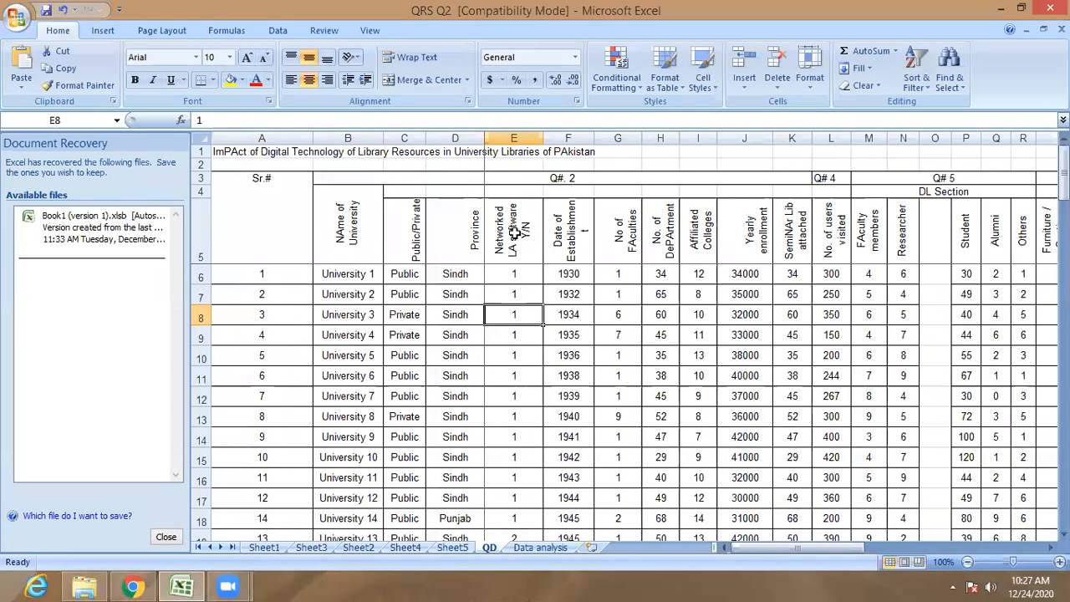
{"action": "left_click", "coordinate": [507, 281]}
{"action": "left_click", "coordinate": [510, 333]}
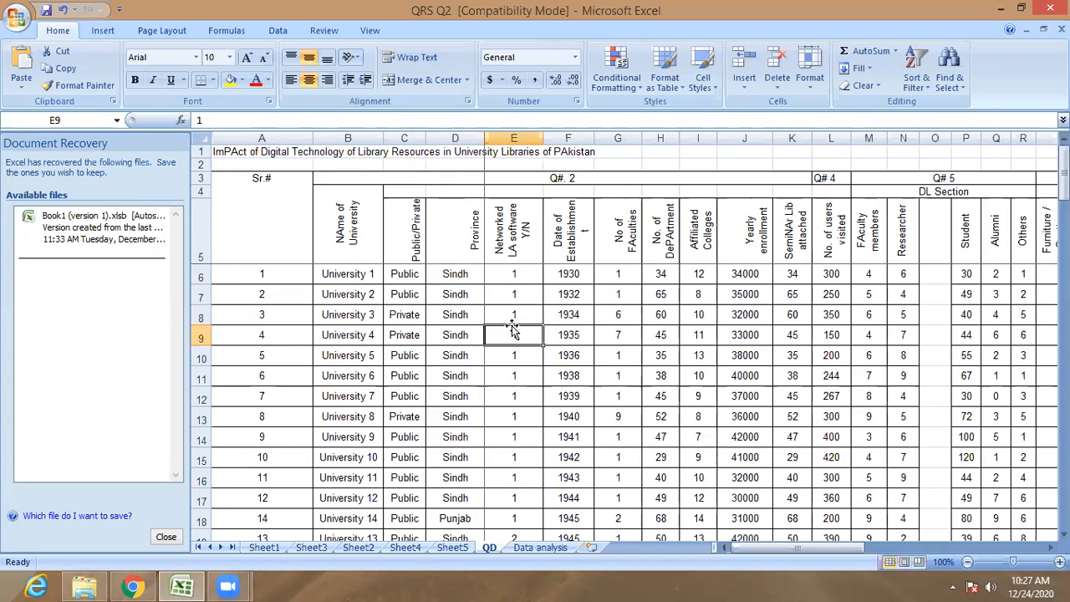
{"action": "left_click", "coordinate": [403, 256]}
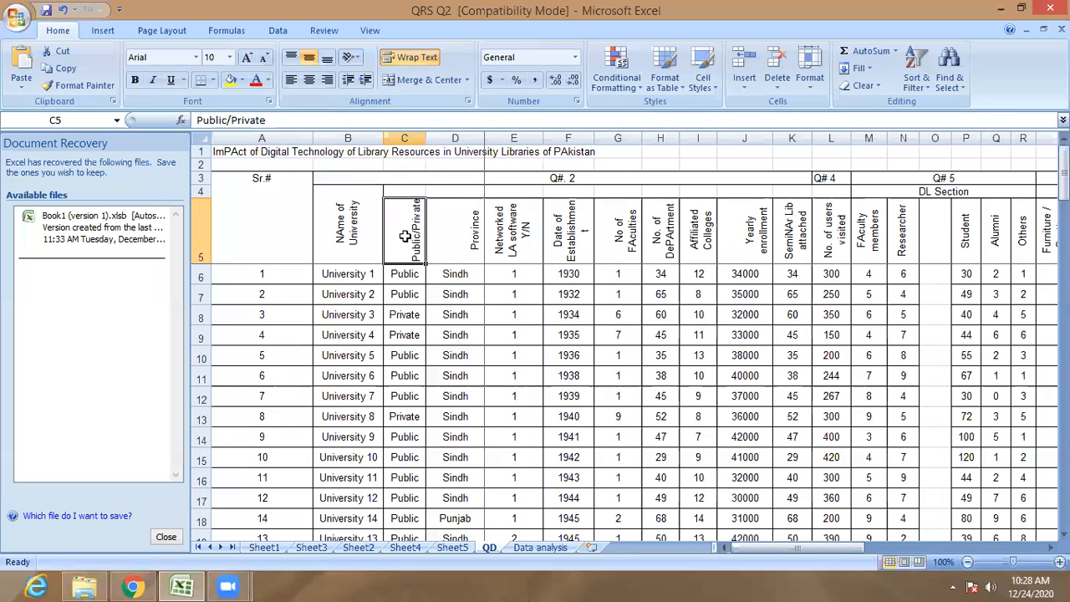
{"action": "left_click_drag", "start_coordinate": [405, 237], "coordinate": [730, 226]}
{"action": "left_click", "coordinate": [802, 234]}
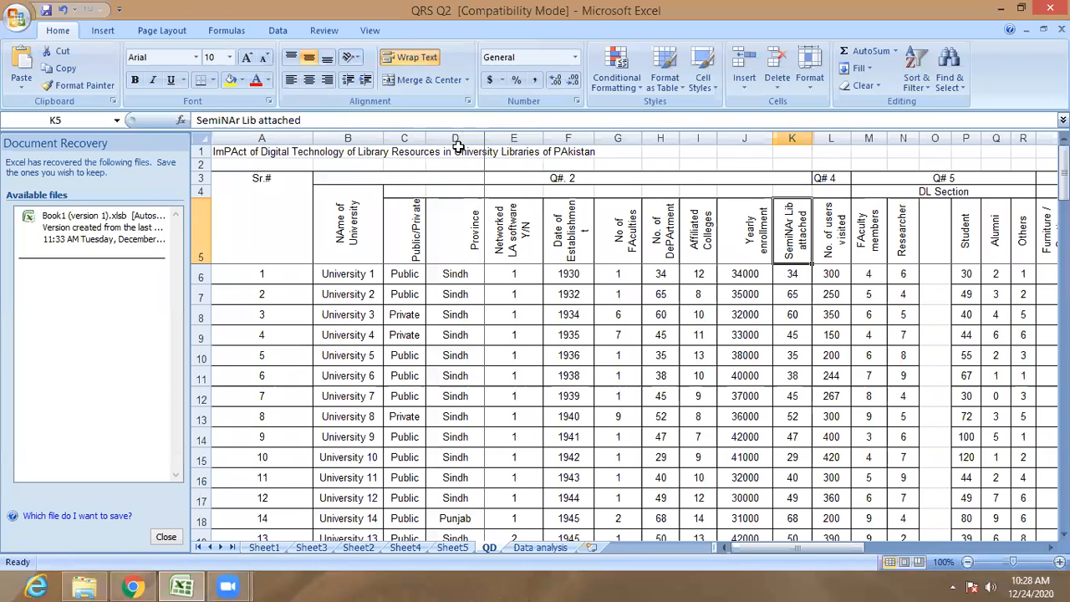
{"action": "left_click_drag", "start_coordinate": [511, 139], "coordinate": [750, 157]}
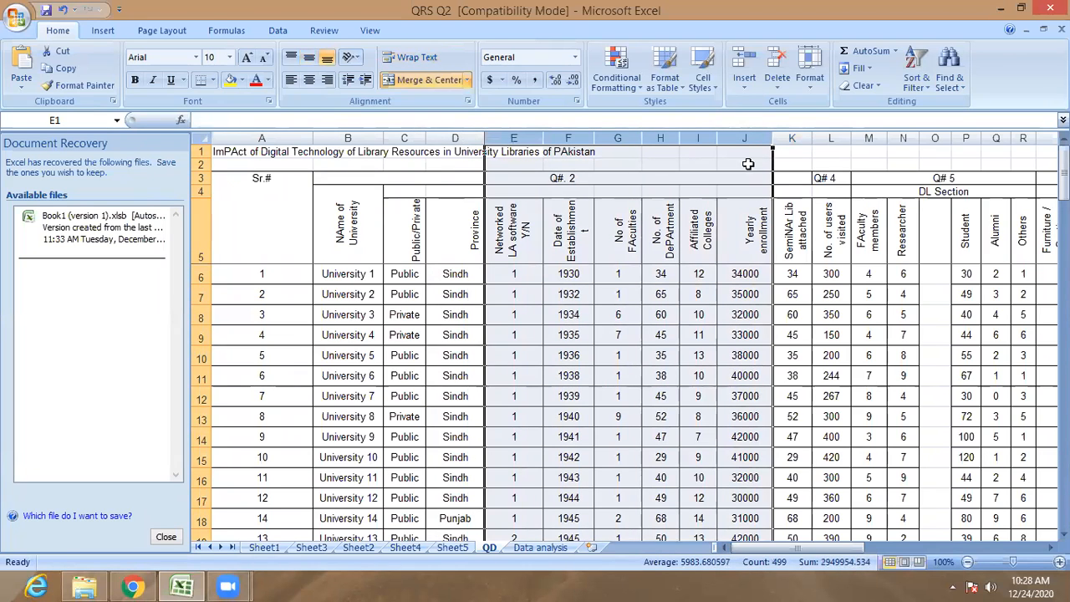
{"action": "right_click", "coordinate": [753, 150]}
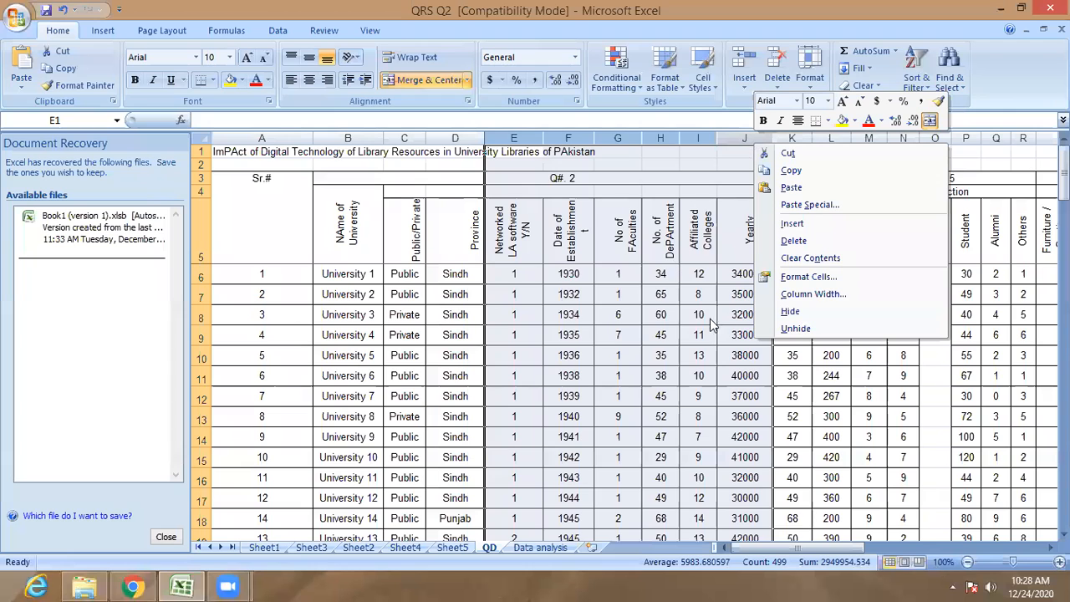
{"action": "left_click", "coordinate": [785, 311]}
Create a PivotTable on a new worksheet from the QD range C5:K85, Public/Private through SemiNAr Lib attached.
{"action": "left_click", "coordinate": [405, 241]}
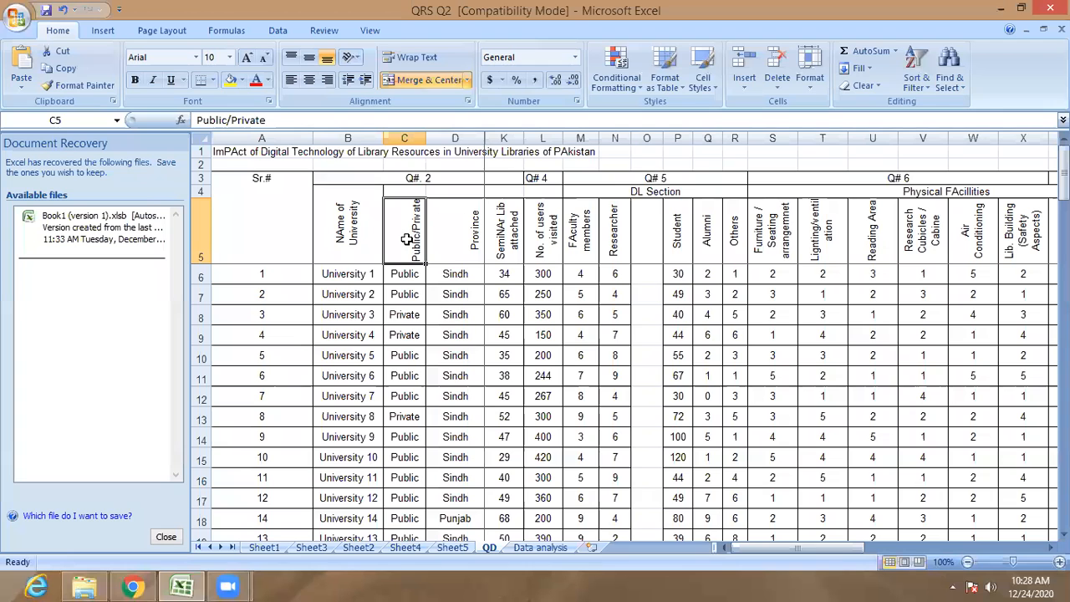
{"action": "left_click_drag", "start_coordinate": [417, 240], "coordinate": [508, 493]}
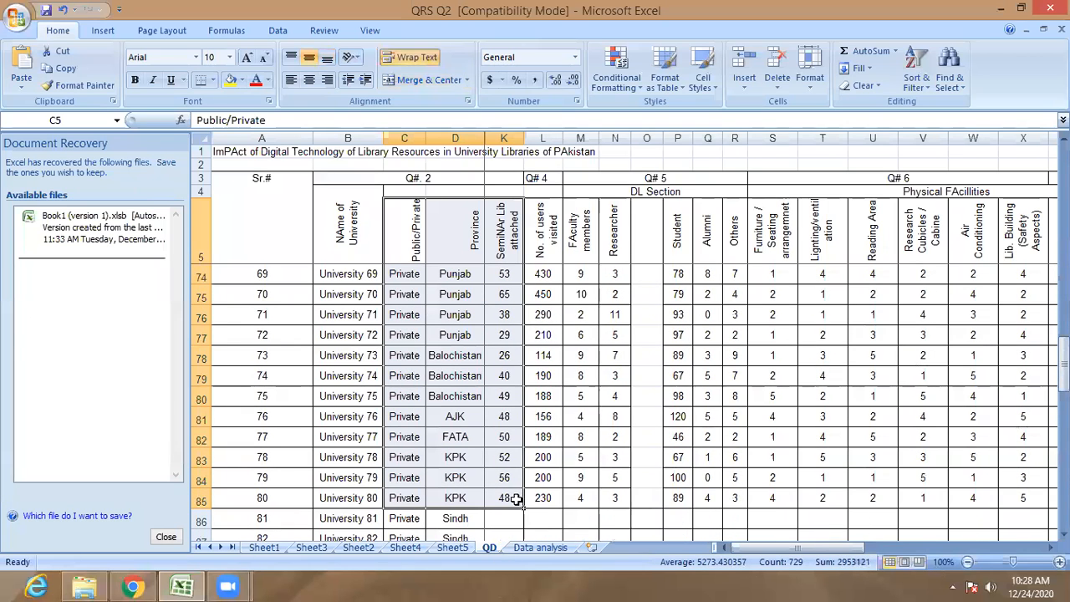
{"action": "scroll", "coordinate": [510, 460], "scroll_direction": "up", "scroll_amount": 5}
{"action": "scroll", "coordinate": [512, 423], "scroll_direction": "up", "scroll_amount": 18}
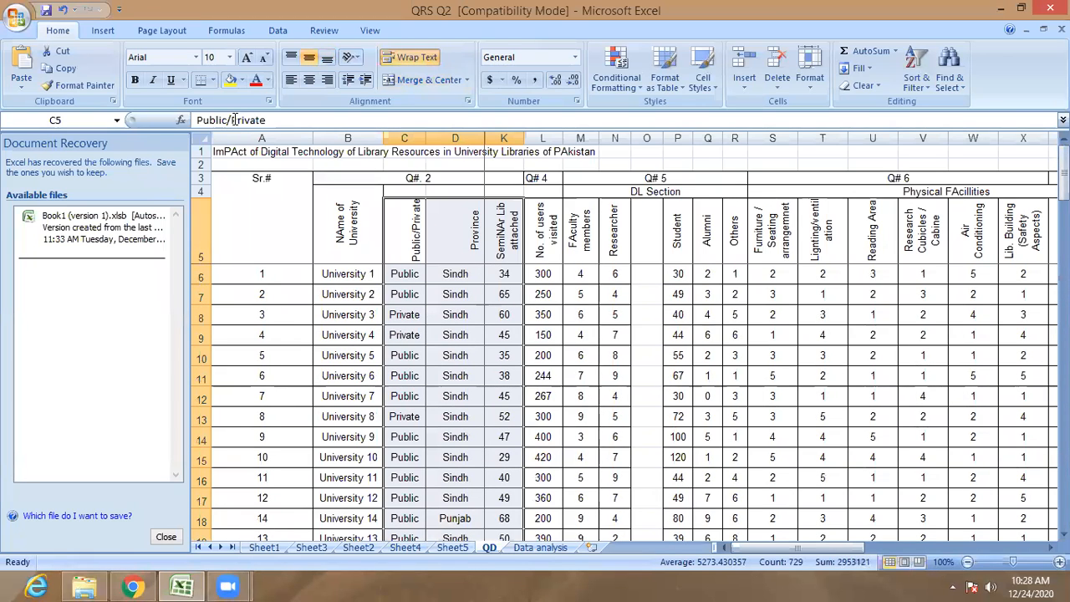
{"action": "left_click", "coordinate": [103, 30]}
{"action": "left_click", "coordinate": [28, 67]}
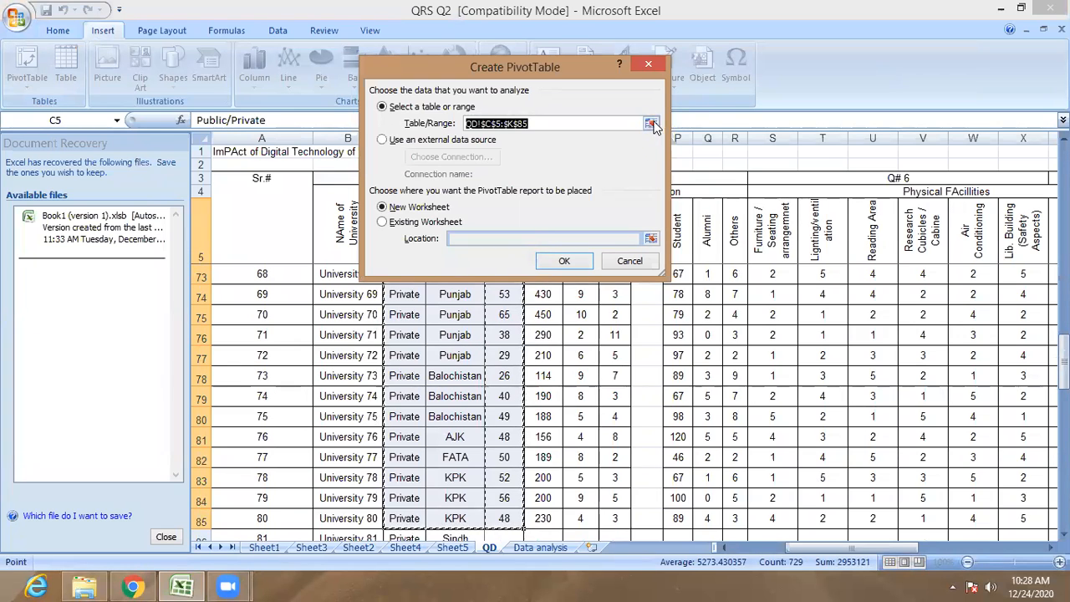
{"action": "left_click", "coordinate": [651, 123]}
{"action": "left_click", "coordinate": [652, 93]}
{"action": "left_click", "coordinate": [576, 263]}
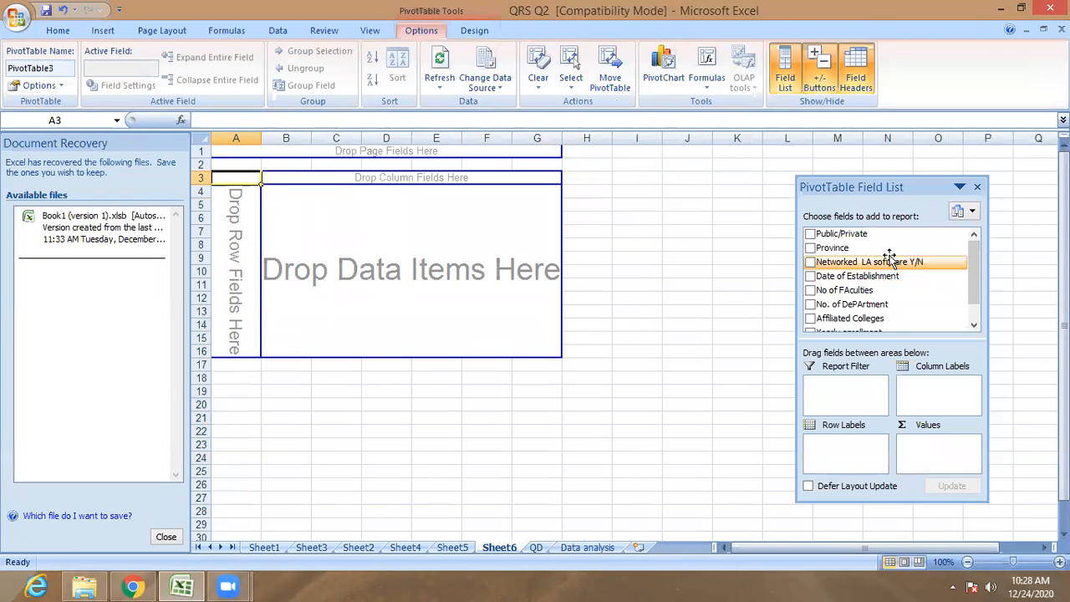
Lay out the new PivotTable with Province as rows, Public/Private as columns and SemiNAr Lib attached as the data items.
{"action": "mouse_move", "coordinate": [975, 254]}
{"action": "left_mouse_down"}
{"action": "mouse_move", "coordinate": [975, 294]}
{"action": "mouse_move", "coordinate": [984, 248]}
{"action": "left_mouse_up"}
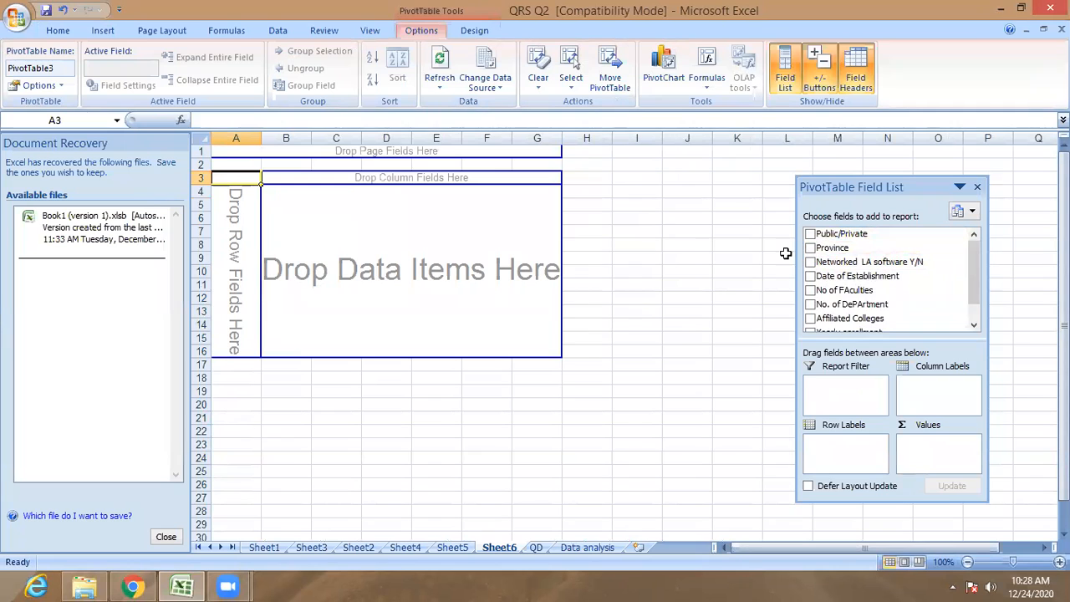
{"action": "left_click_drag", "start_coordinate": [841, 248], "coordinate": [241, 247]}
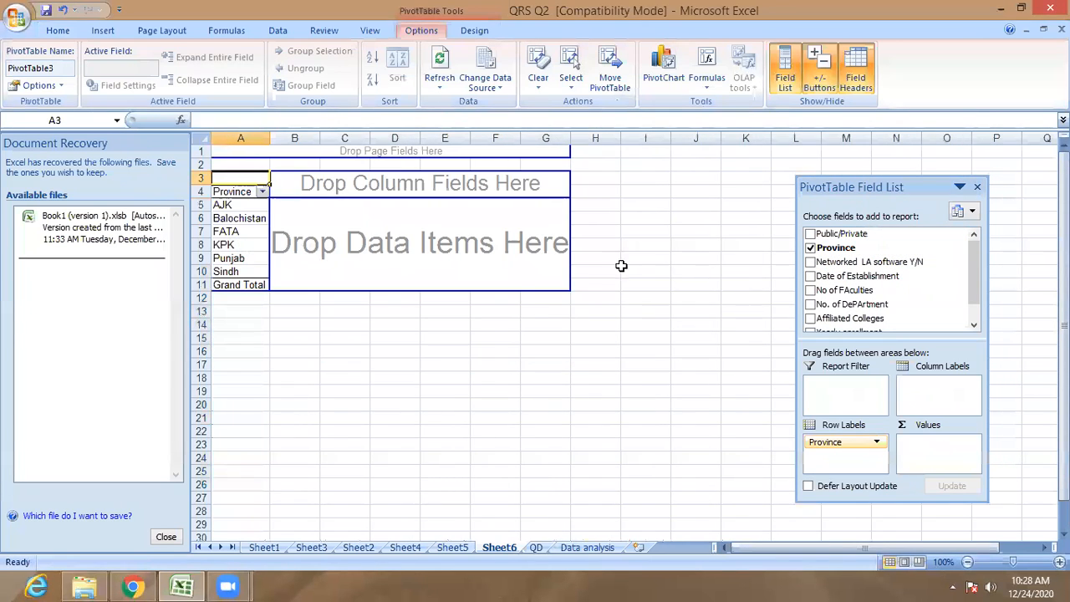
{"action": "left_click_drag", "start_coordinate": [842, 237], "coordinate": [398, 184]}
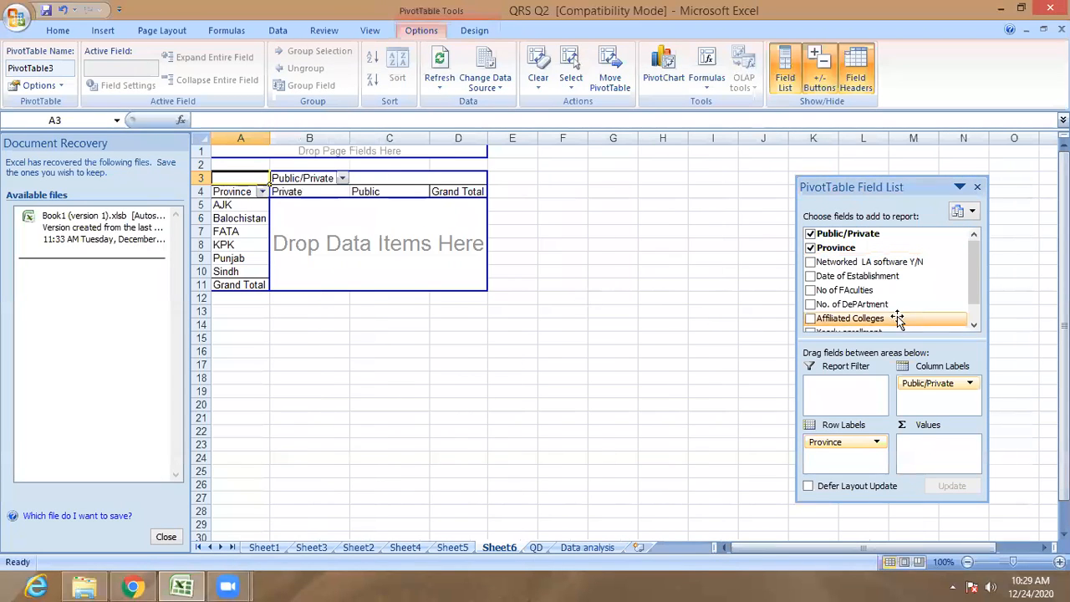
{"action": "scroll", "coordinate": [972, 270], "scroll_direction": "down", "scroll_amount": 2}
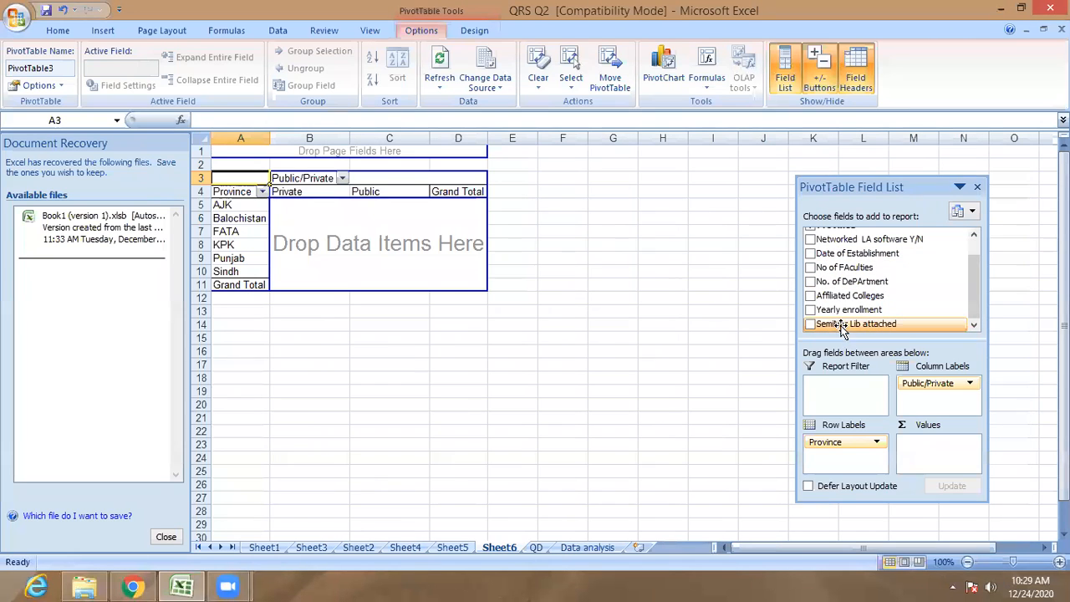
{"action": "left_click_drag", "start_coordinate": [866, 328], "coordinate": [350, 230]}
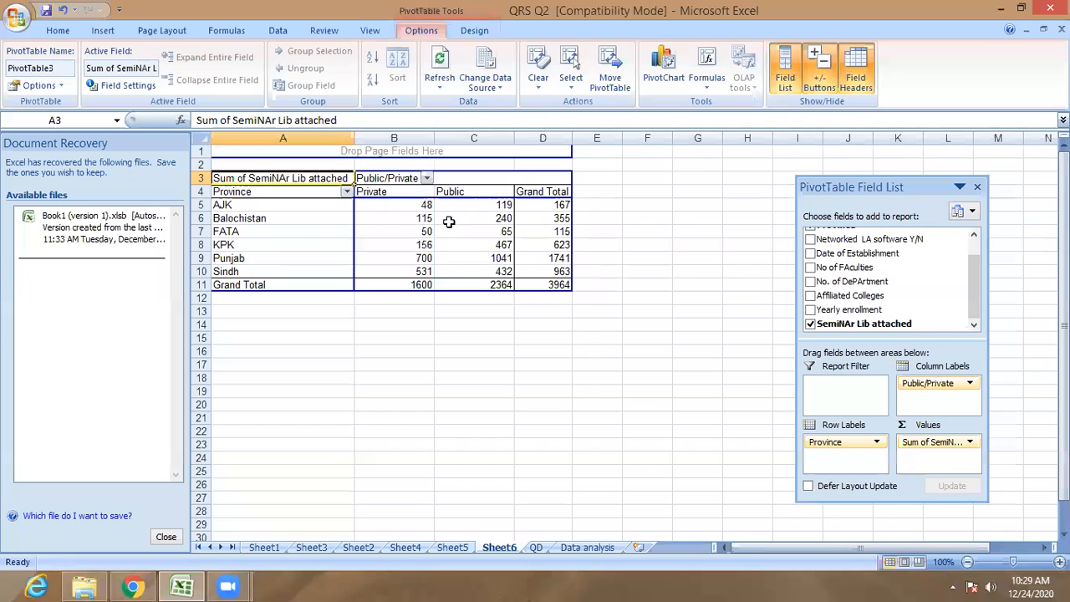
Summarize the PivotTable's SemiNAr Lib attached values by Average.
{"action": "left_click", "coordinate": [440, 245]}
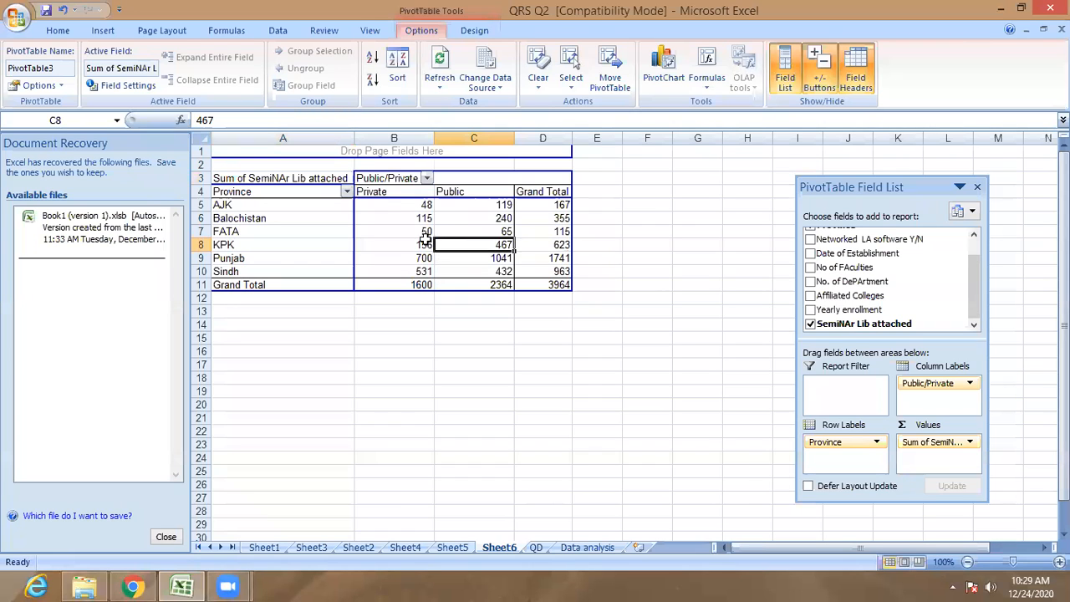
{"action": "left_click", "coordinate": [426, 243]}
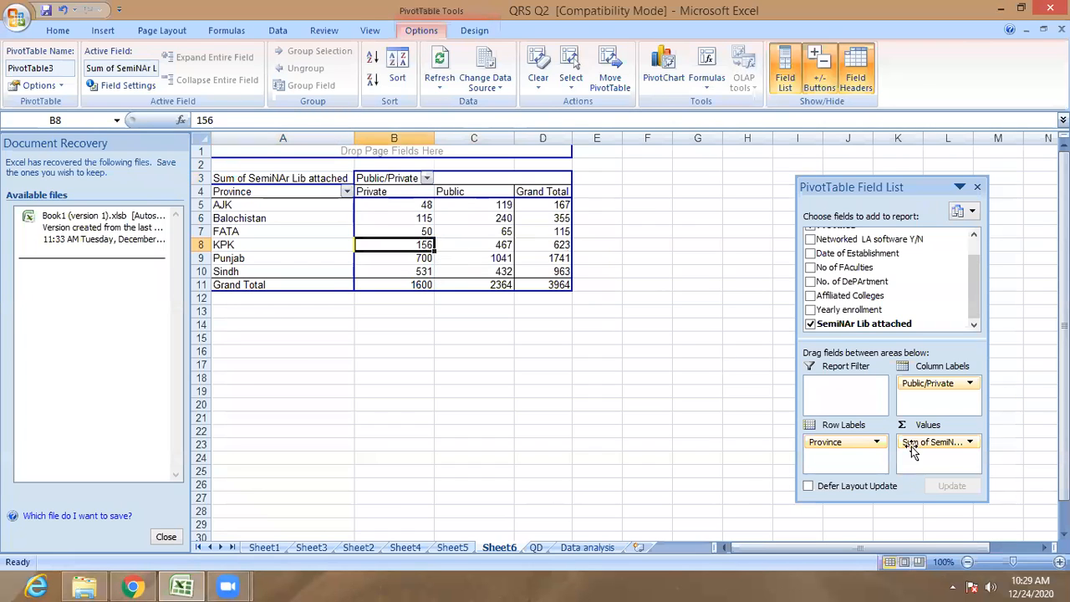
{"action": "right_click", "coordinate": [447, 236]}
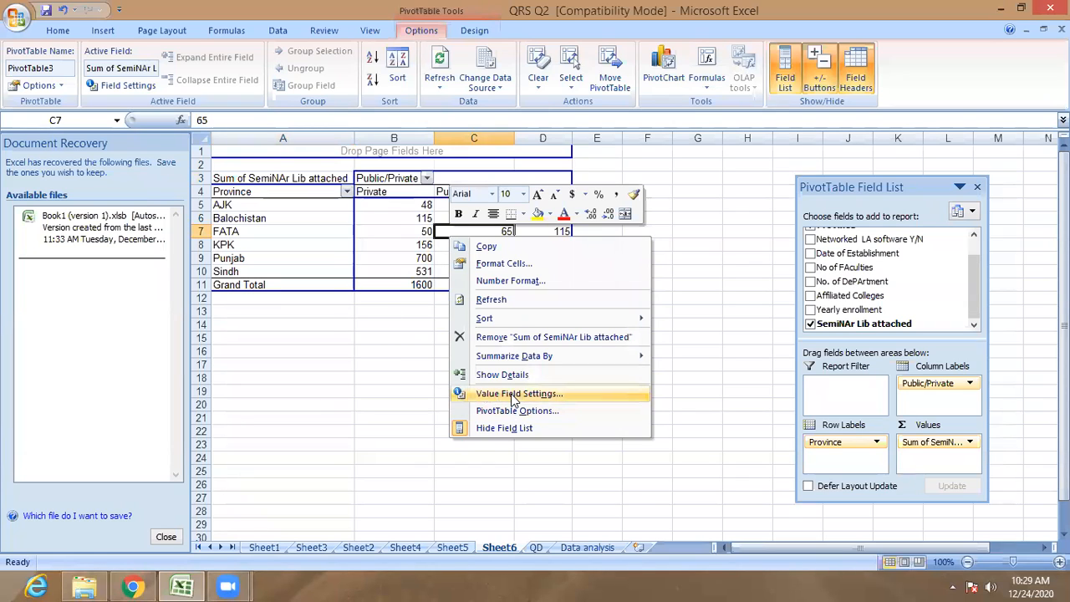
{"action": "left_click", "coordinate": [436, 231]}
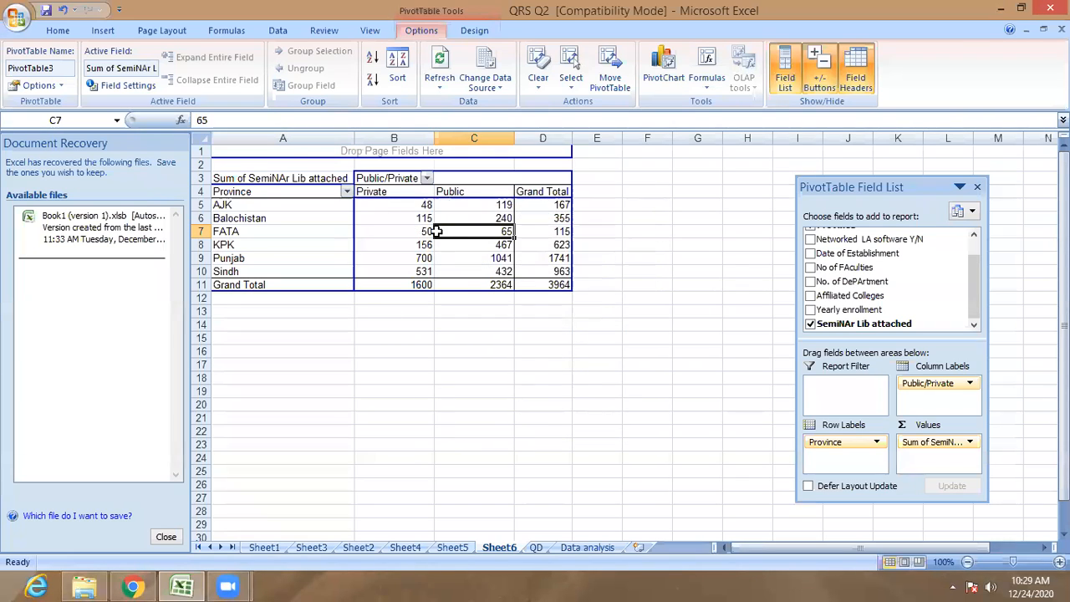
{"action": "left_click", "coordinate": [970, 443]}
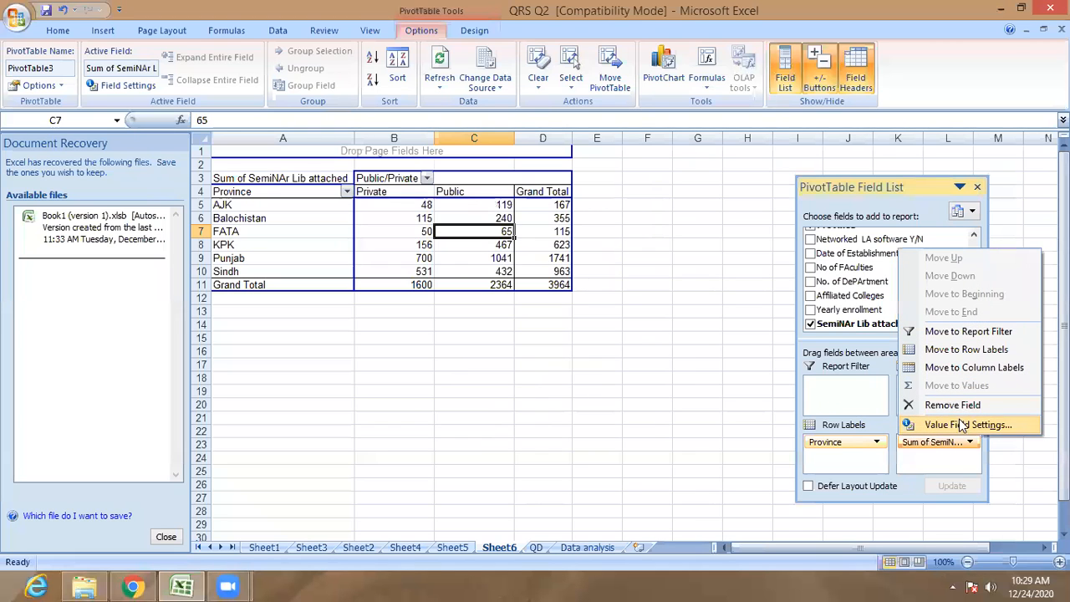
{"action": "left_click", "coordinate": [955, 425]}
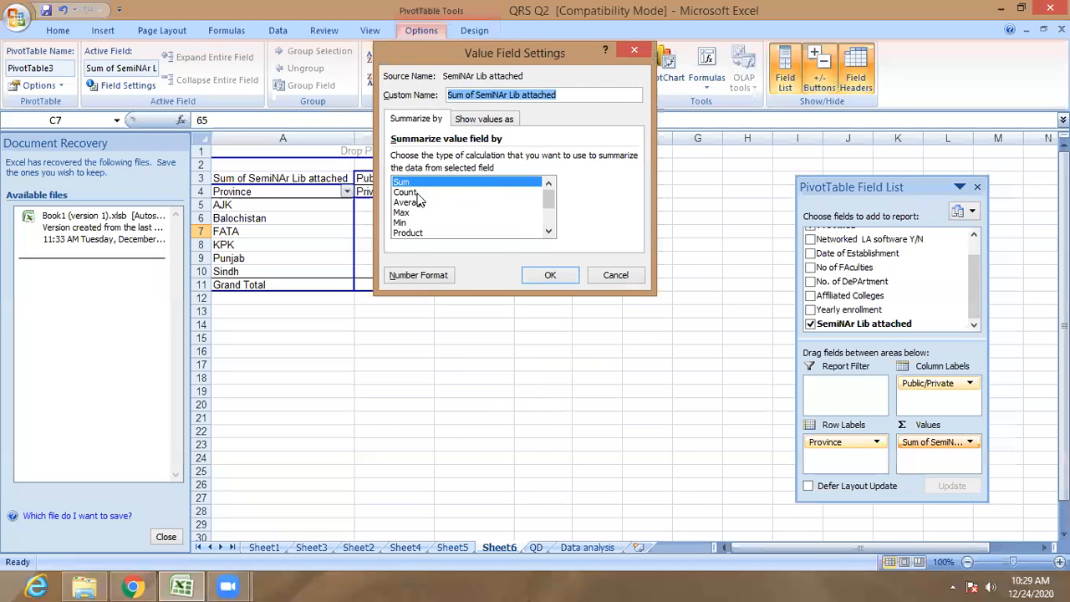
{"action": "left_click", "coordinate": [409, 202]}
{"action": "left_click", "coordinate": [550, 275]}
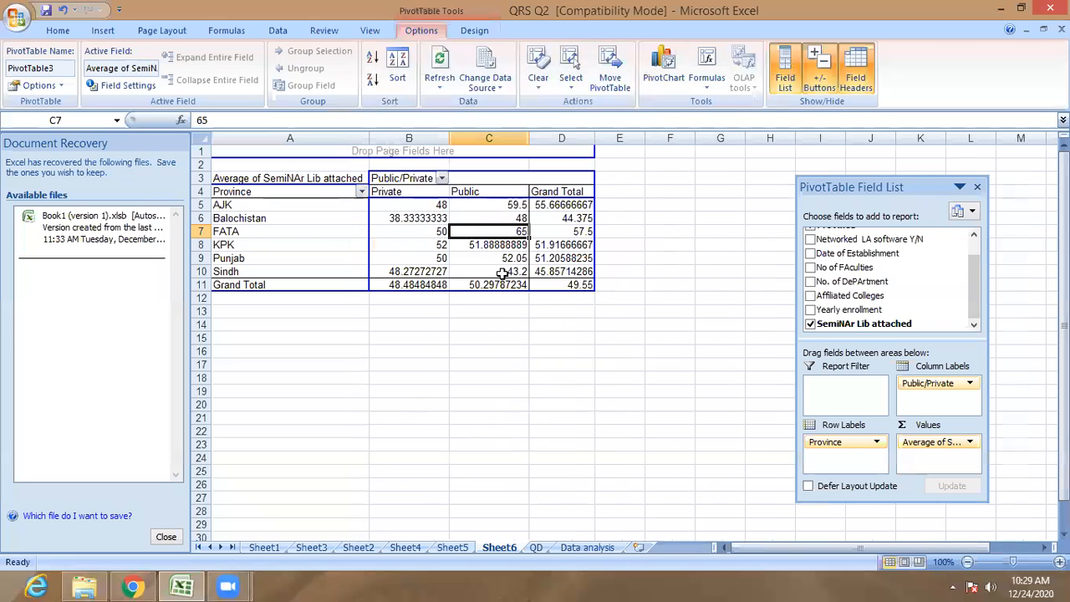
Format the seminar library averages in B5:D11, including the grand totals, to one decimal place and center them.
{"action": "left_click_drag", "start_coordinate": [418, 205], "coordinate": [572, 289]}
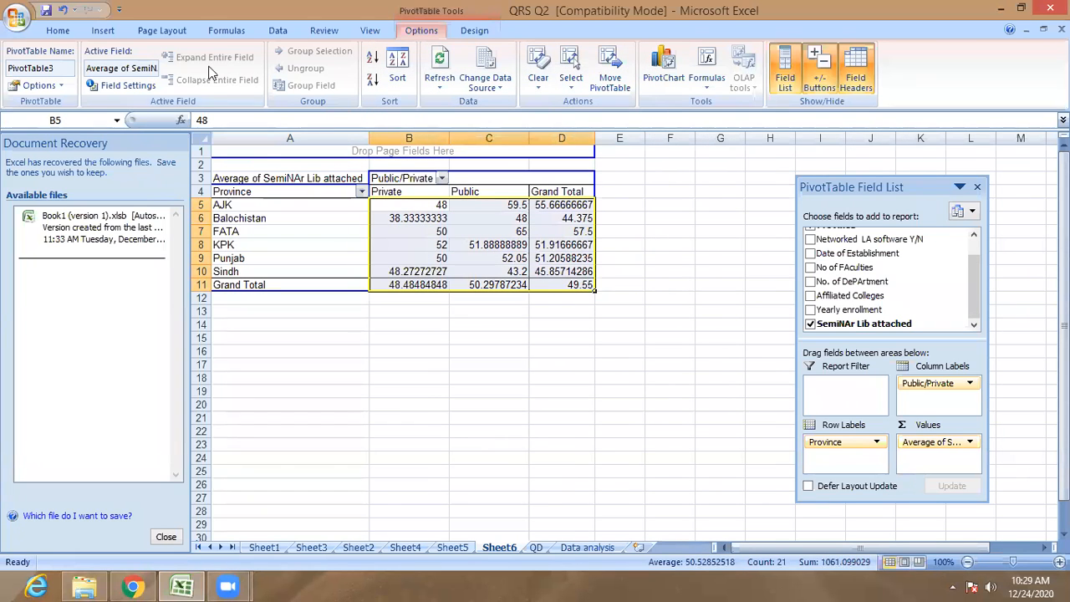
{"action": "left_click", "coordinate": [58, 30]}
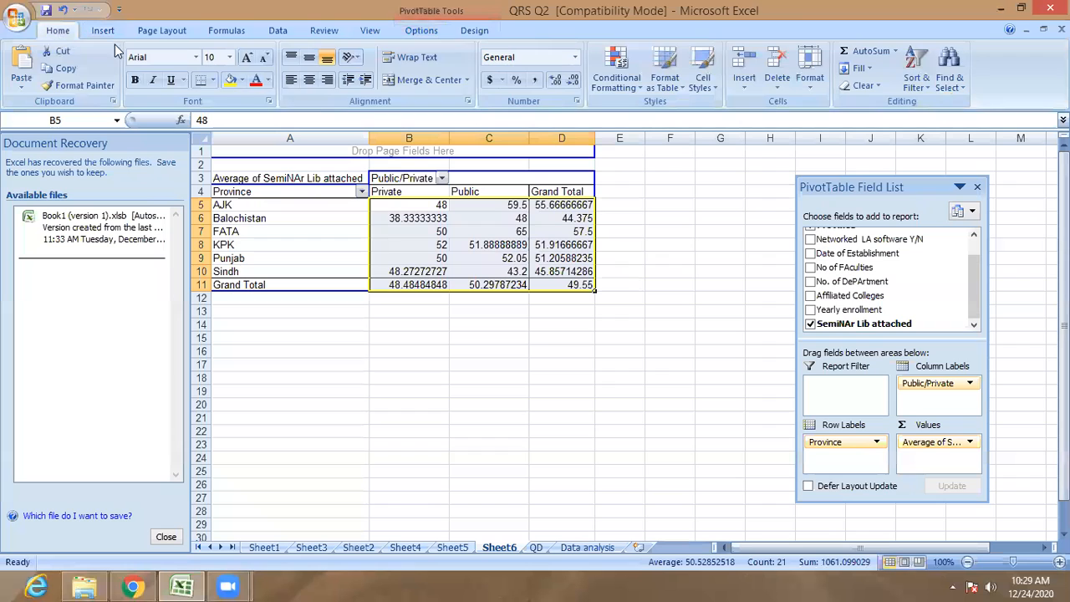
{"action": "left_click", "coordinate": [555, 79]}
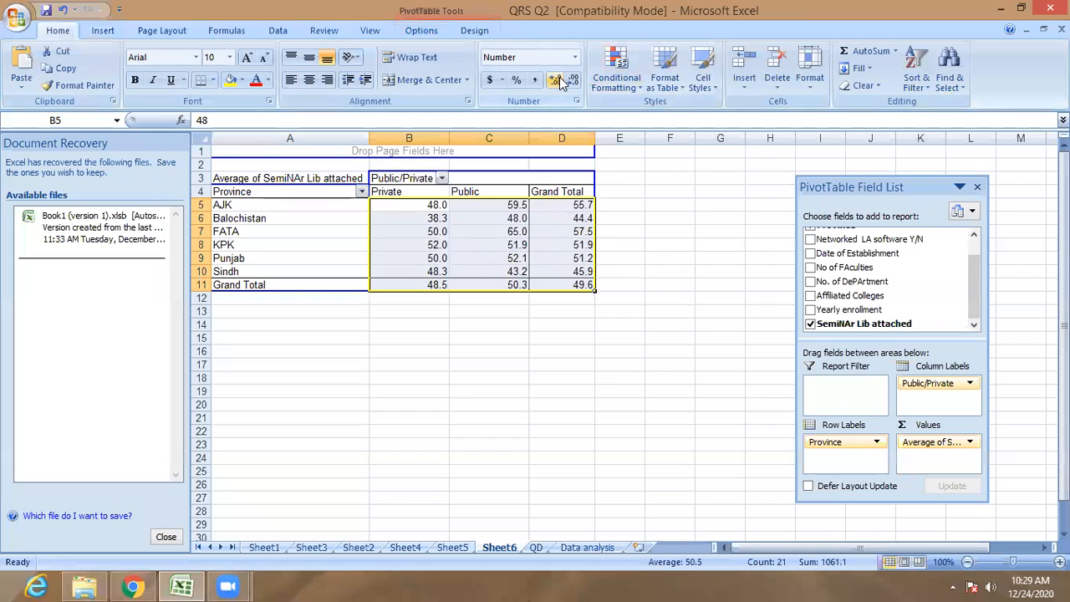
{"action": "left_click", "coordinate": [308, 82]}
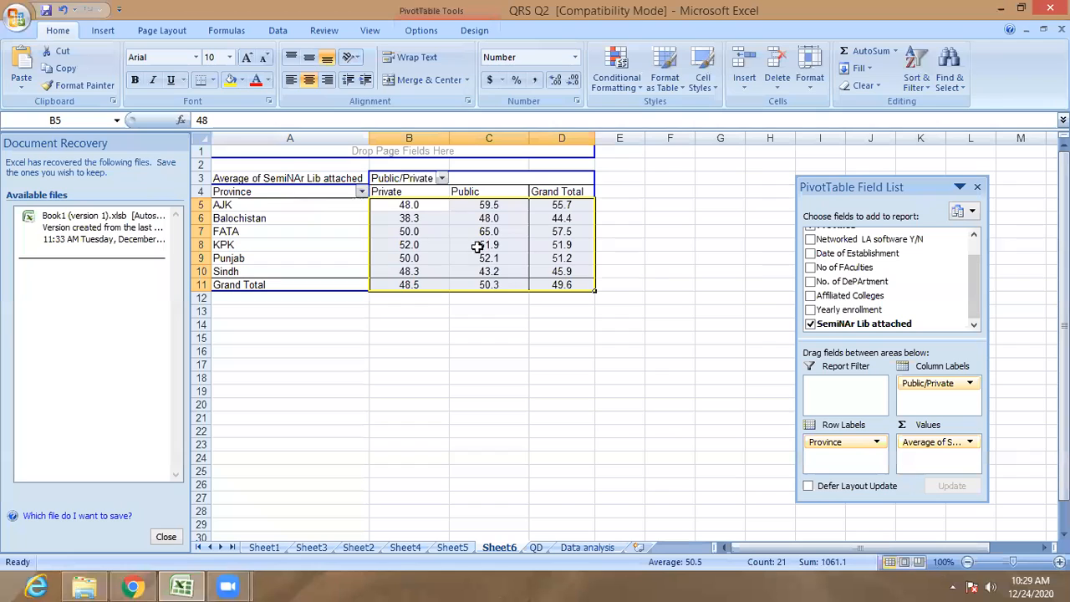
{"action": "left_click", "coordinate": [440, 323]}
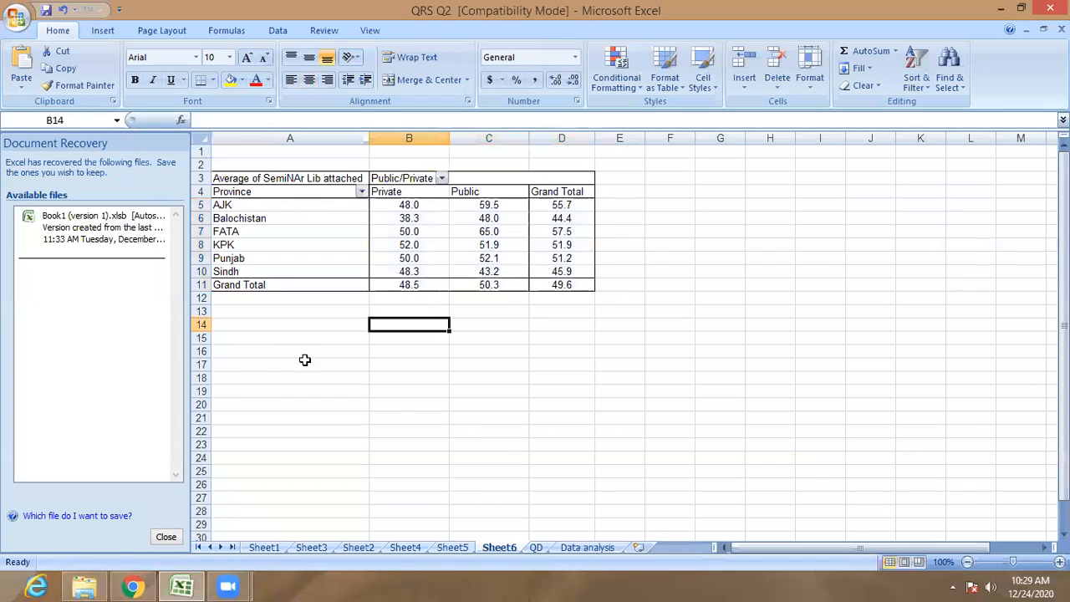
{"action": "left_click", "coordinate": [261, 360]}
{"action": "left_click", "coordinate": [303, 352]}
{"action": "left_click", "coordinate": [332, 377]}
{"action": "left_click", "coordinate": [326, 352]}
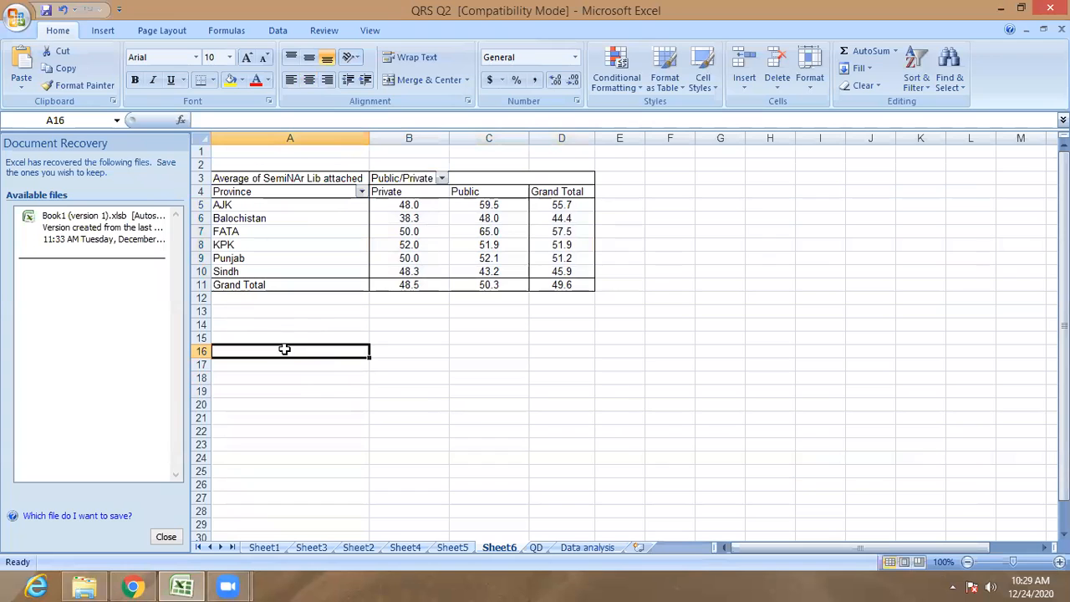
Create a PivotTable at cell A16 of Sheet6 from the QD range C5:M85, Public/Private through FAculty members.
{"action": "left_click", "coordinate": [103, 32]}
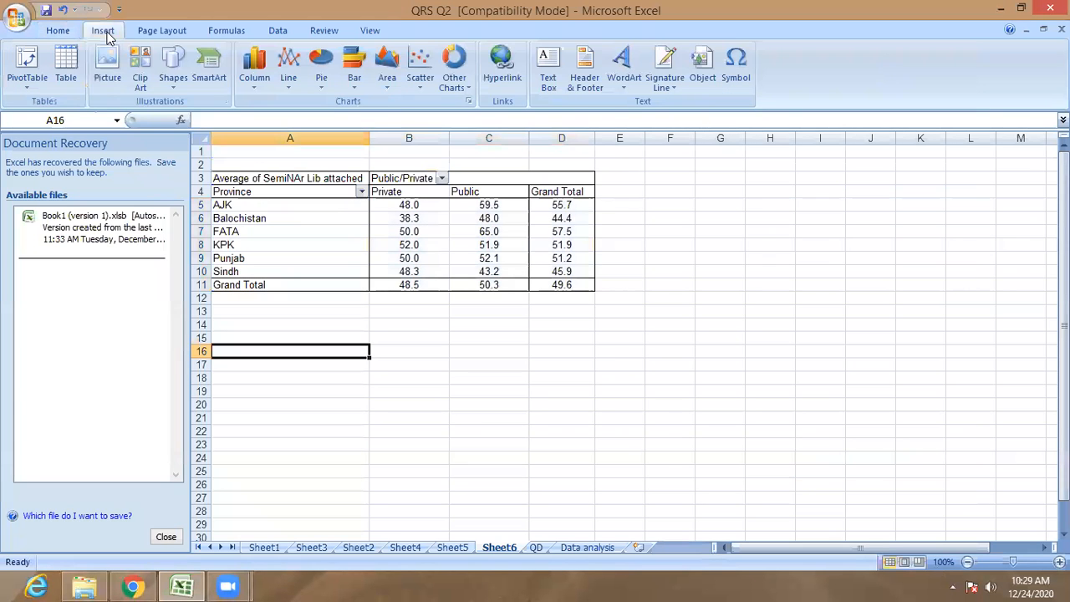
{"action": "left_click", "coordinate": [28, 65]}
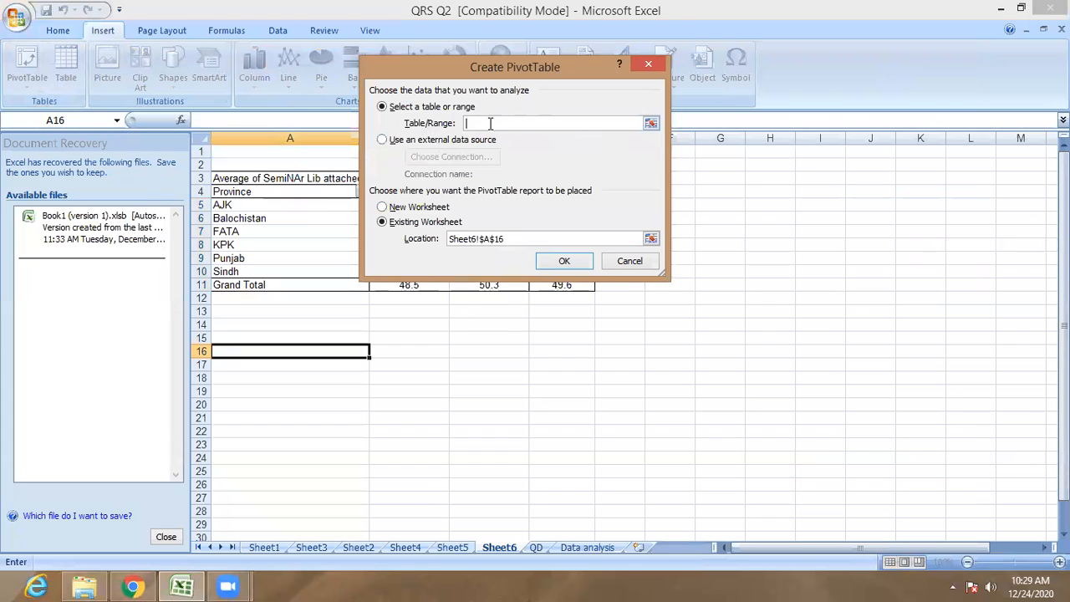
{"action": "left_click", "coordinate": [650, 123]}
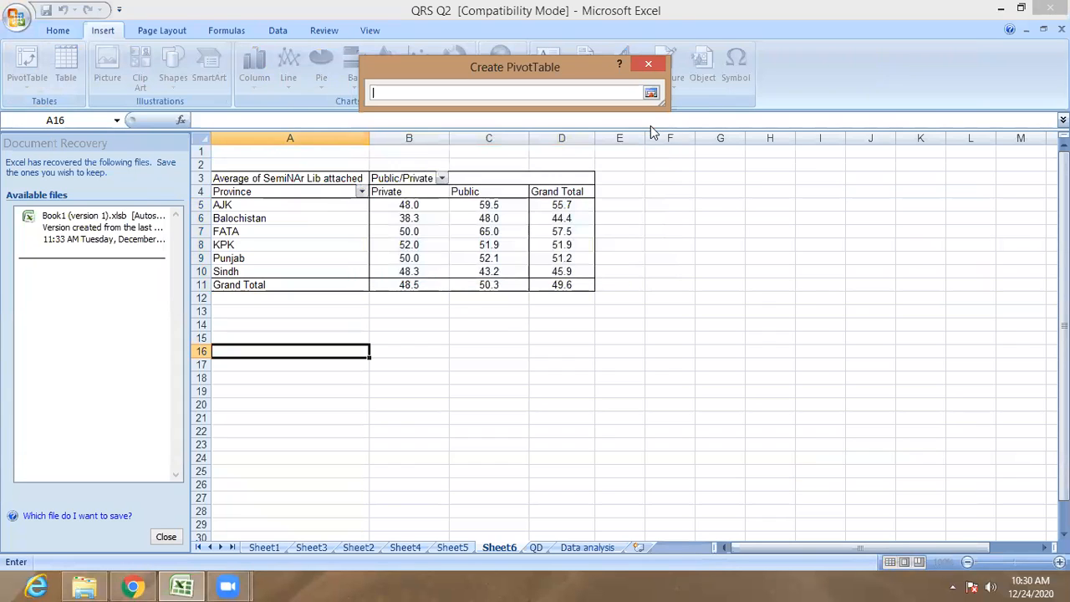
{"action": "left_click", "coordinate": [537, 548]}
{"action": "scroll", "coordinate": [320, 307], "scroll_direction": "up", "scroll_amount": 20}
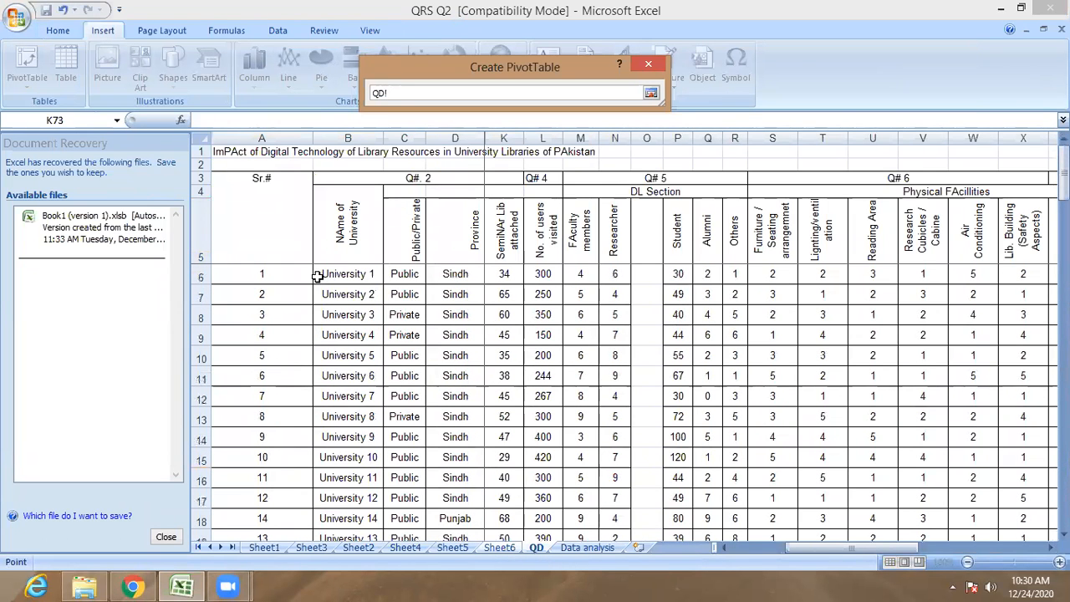
{"action": "left_click_drag", "start_coordinate": [424, 255], "coordinate": [589, 380]}
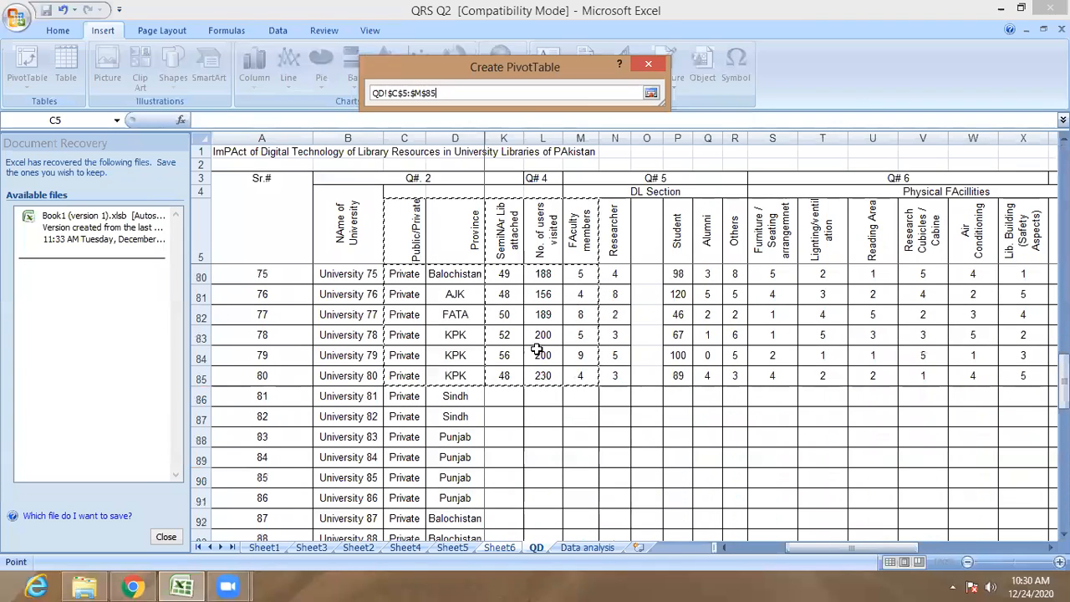
{"action": "left_click", "coordinate": [650, 93]}
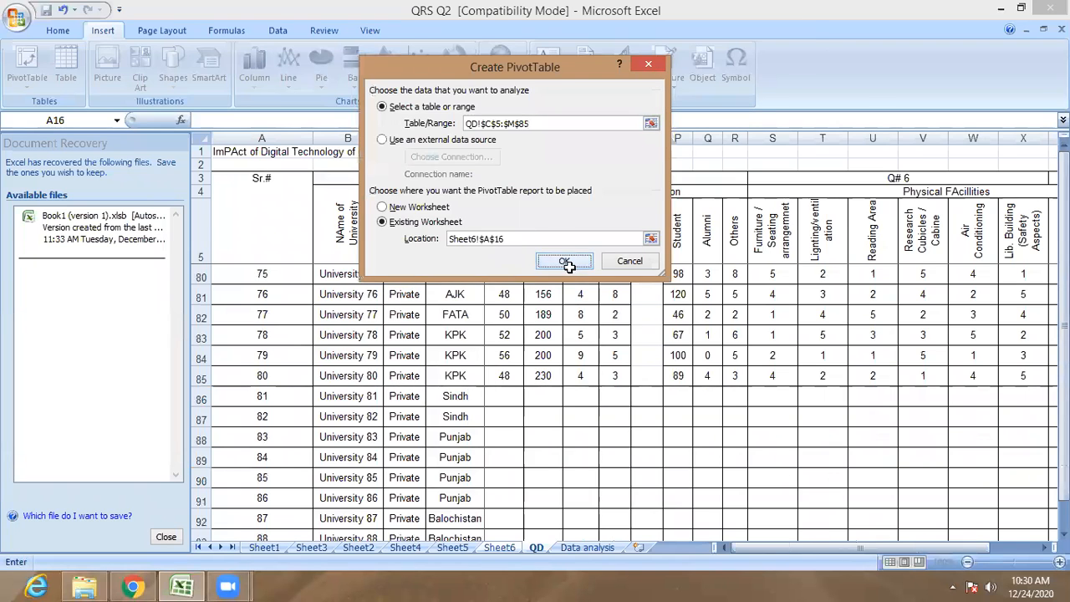
{"action": "left_click", "coordinate": [565, 262]}
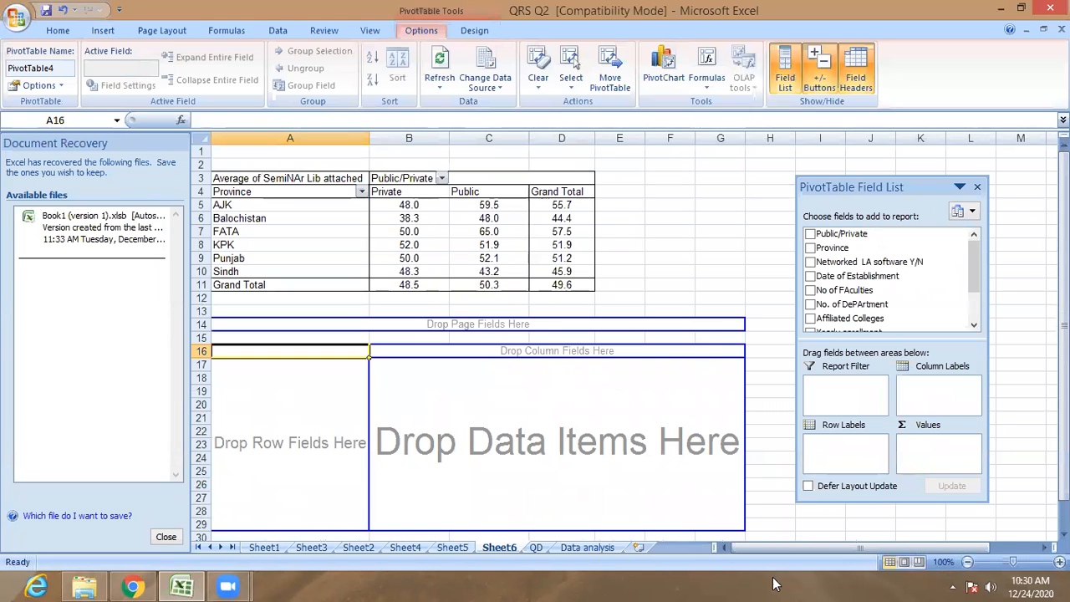
Lay out the new PivotTable with Public/Private as columns, Province as rows and FAculty members as the data items.
{"action": "left_click_drag", "start_coordinate": [837, 236], "coordinate": [525, 352]}
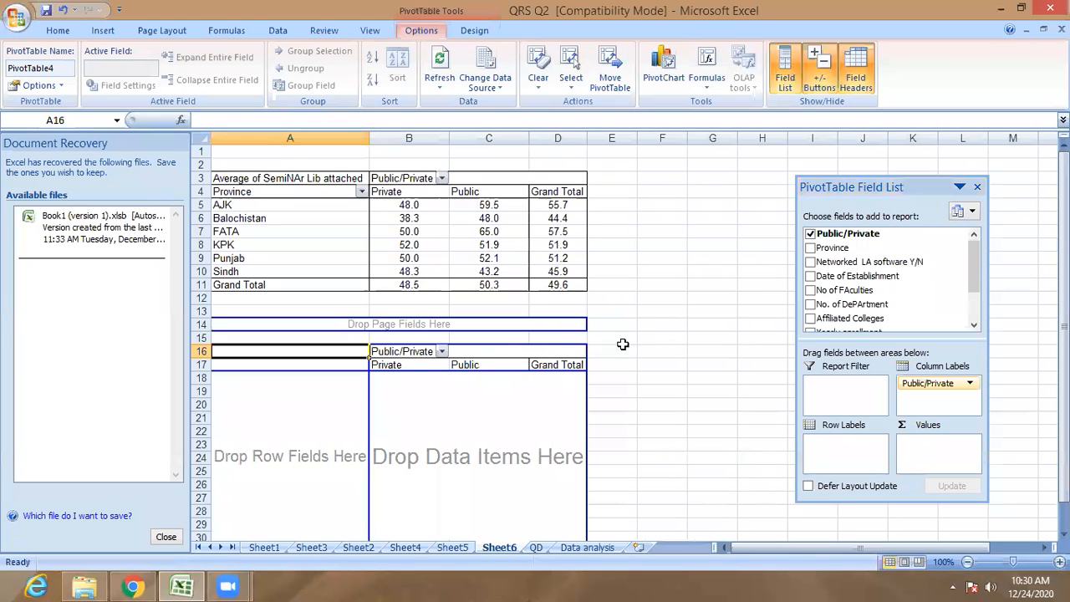
{"action": "left_click_drag", "start_coordinate": [833, 248], "coordinate": [258, 448]}
{"action": "left_click_drag", "start_coordinate": [981, 262], "coordinate": [981, 298]}
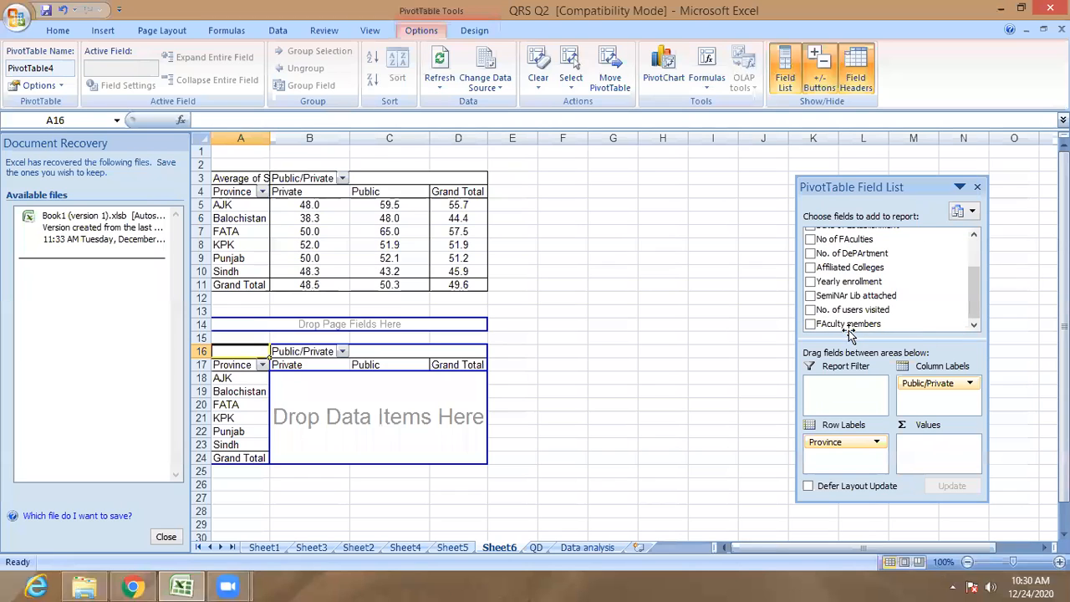
{"action": "left_click_drag", "start_coordinate": [849, 326], "coordinate": [372, 419]}
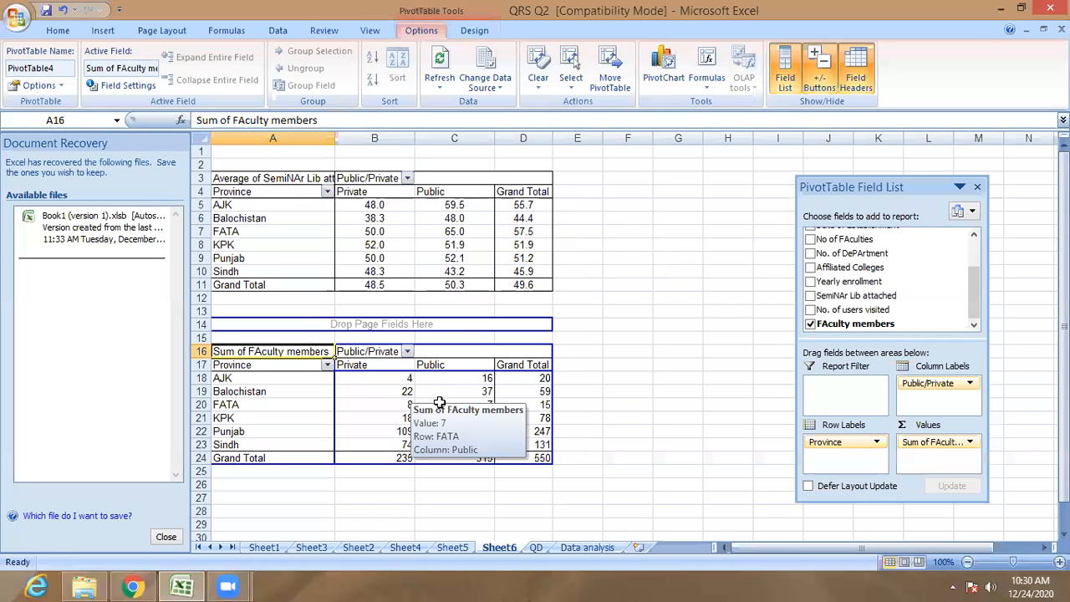
Summarize the lower PivotTable's FAculty members values by Average.
{"action": "left_click", "coordinate": [439, 401]}
{"action": "left_click", "coordinate": [398, 403]}
{"action": "right_click", "coordinate": [469, 416]}
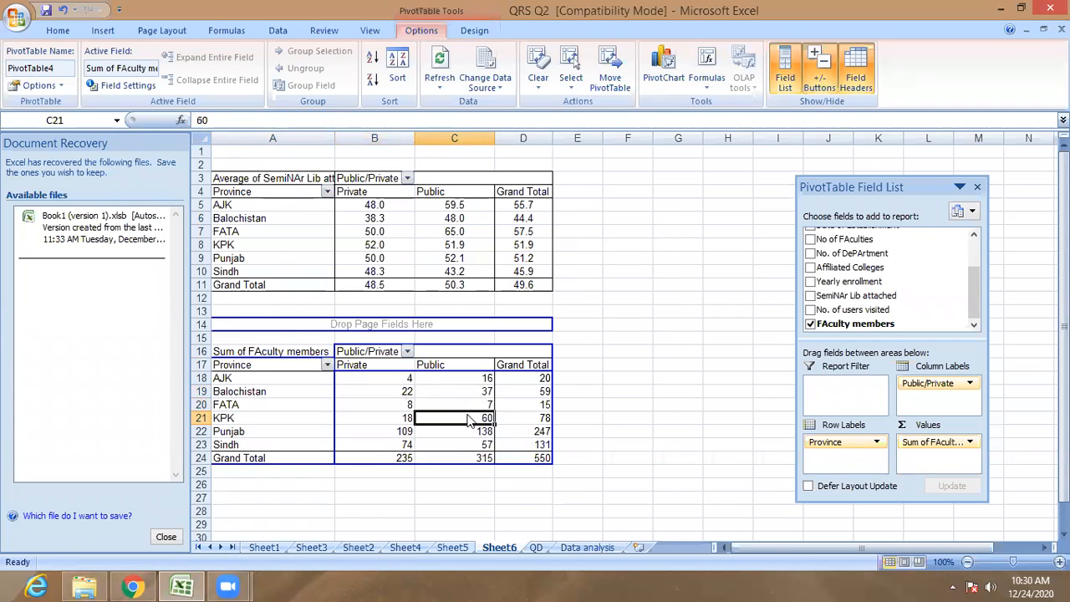
{"action": "left_click", "coordinate": [533, 370]}
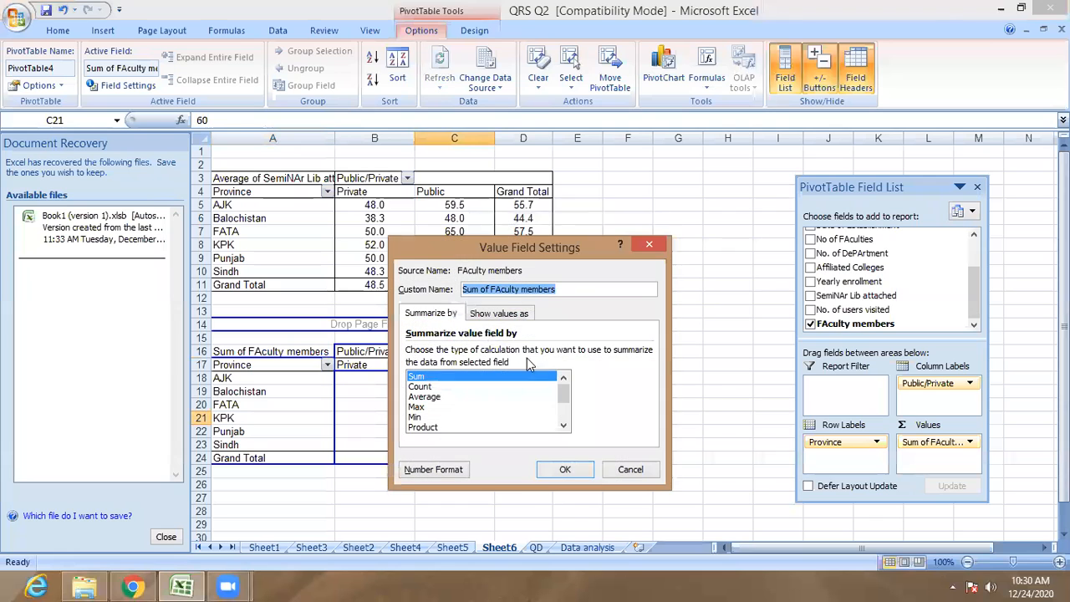
{"action": "left_click", "coordinate": [424, 397]}
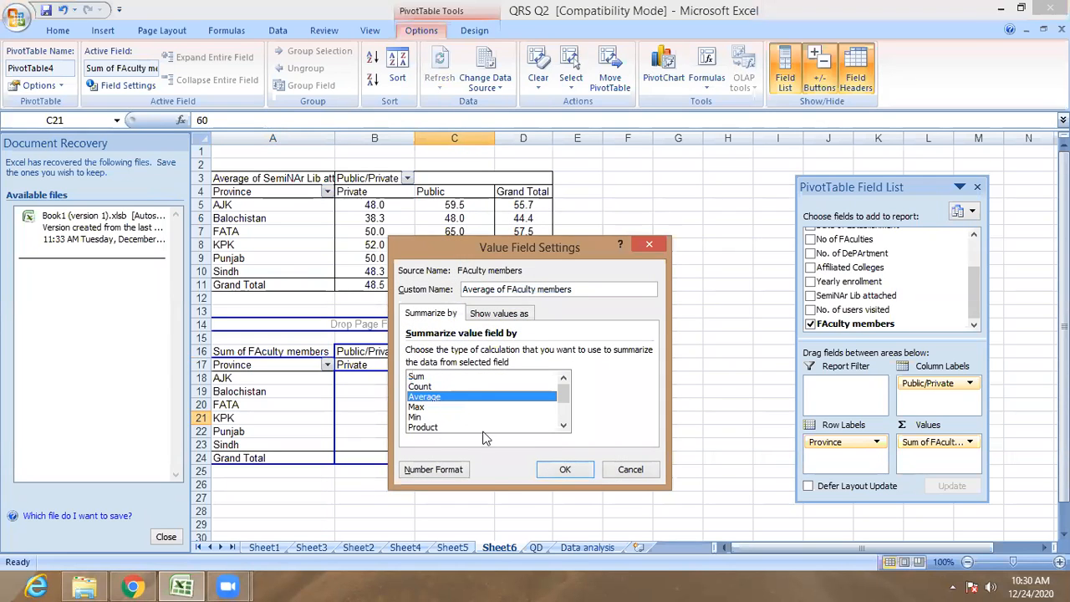
{"action": "left_click", "coordinate": [566, 469]}
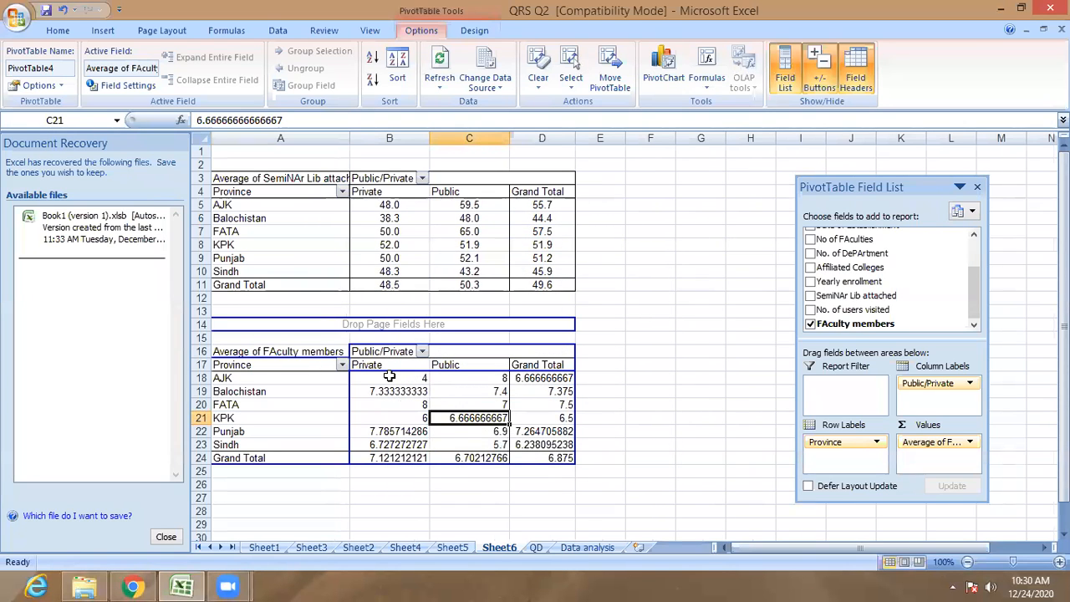
Format the faculty member averages in B18:D24, including the grand totals, to one decimal place and center them.
{"action": "left_click_drag", "start_coordinate": [389, 377], "coordinate": [542, 459]}
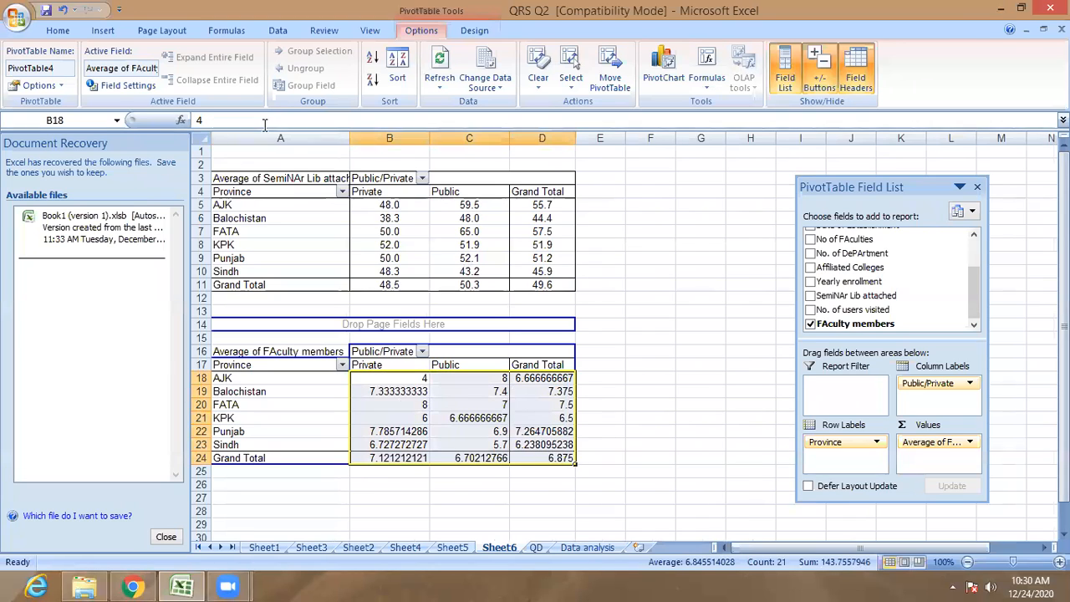
{"action": "left_click", "coordinate": [56, 32]}
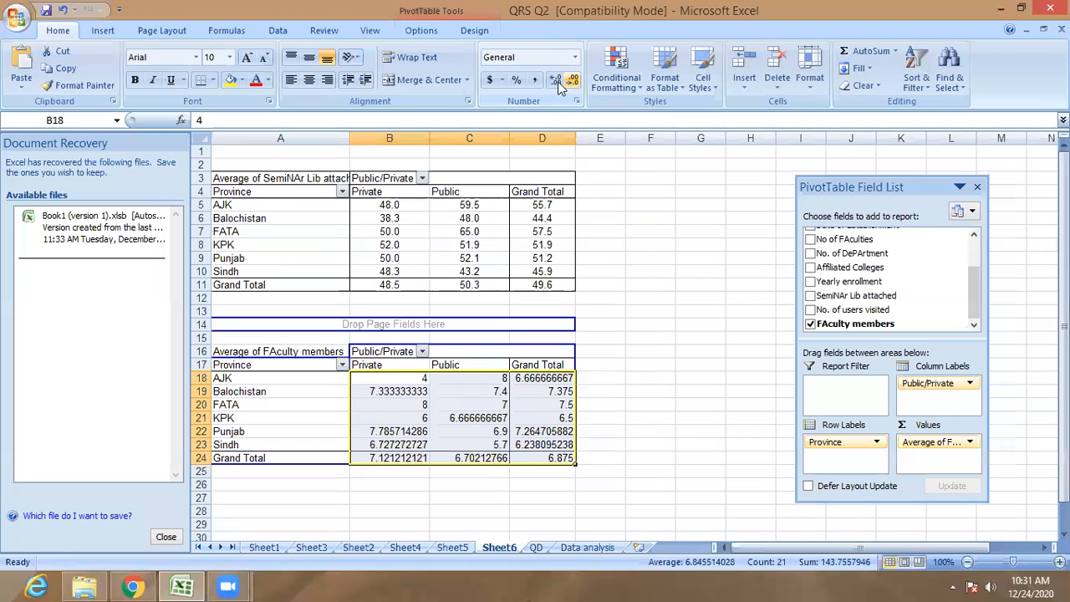
{"action": "left_click", "coordinate": [555, 81]}
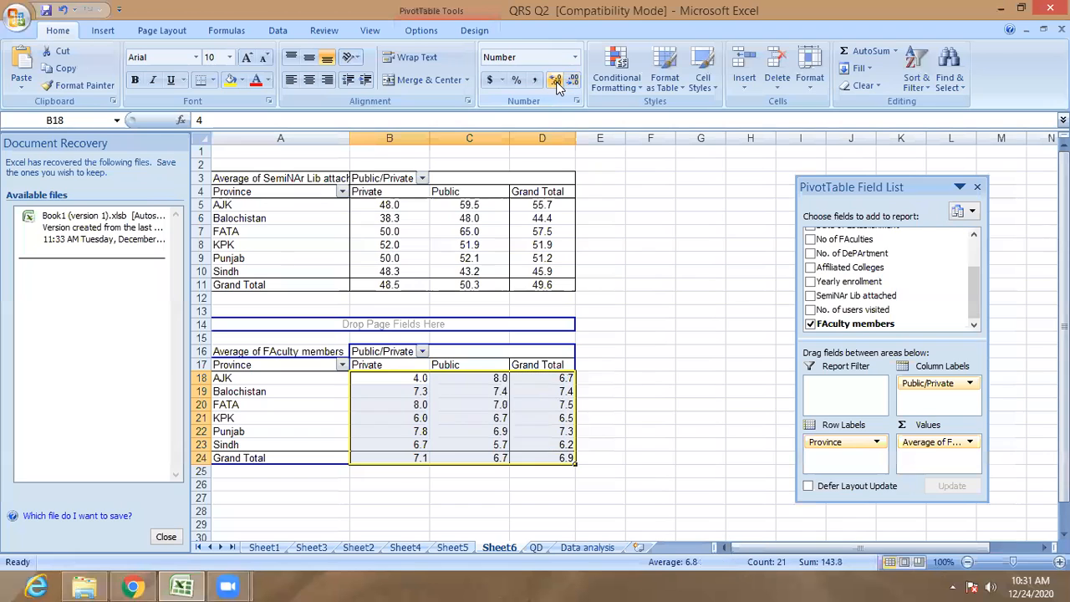
{"action": "left_click", "coordinate": [310, 81]}
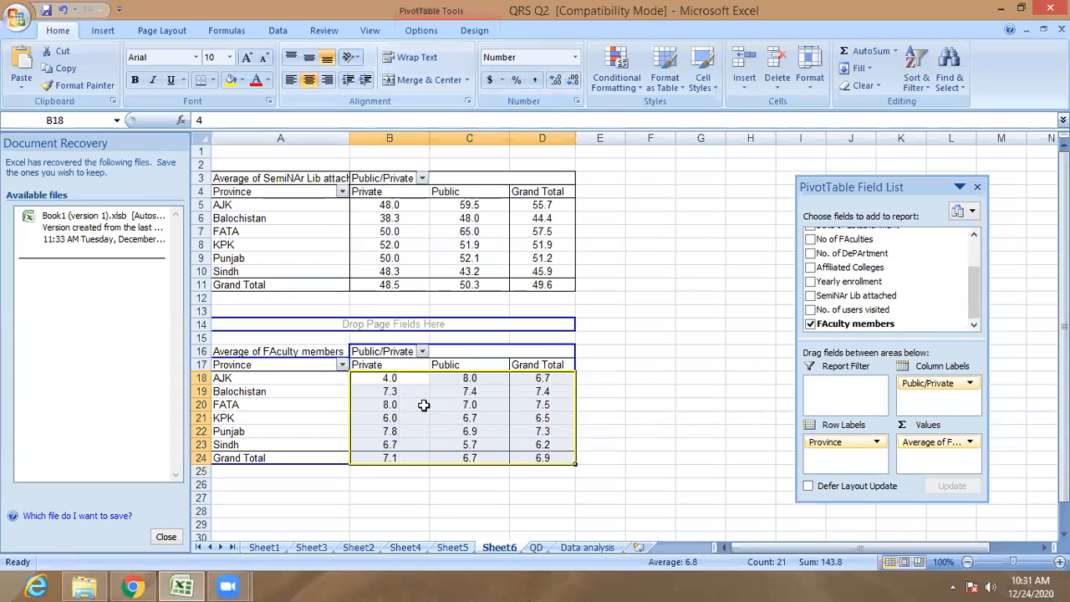
{"action": "left_click", "coordinate": [475, 393]}
{"action": "left_click", "coordinate": [703, 408]}
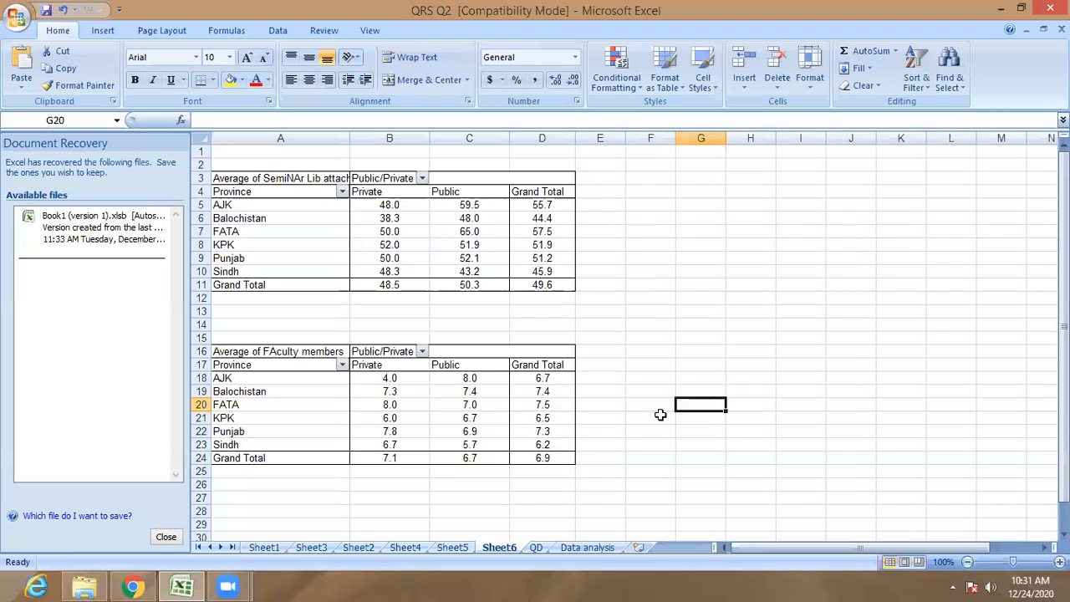
{"action": "left_click", "coordinate": [639, 458]}
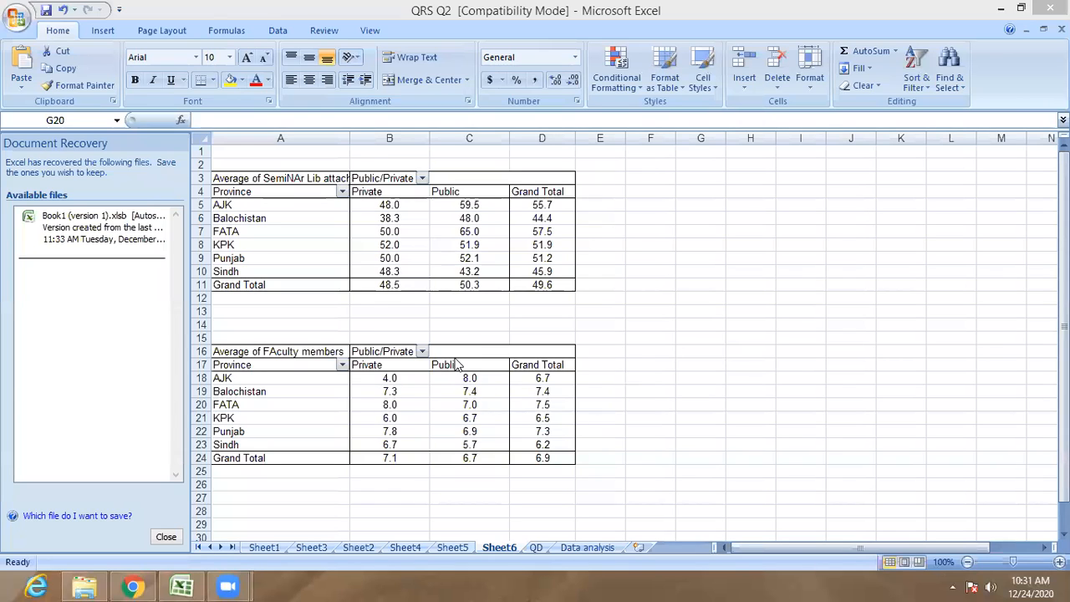
{"action": "left_click", "coordinate": [455, 389]}
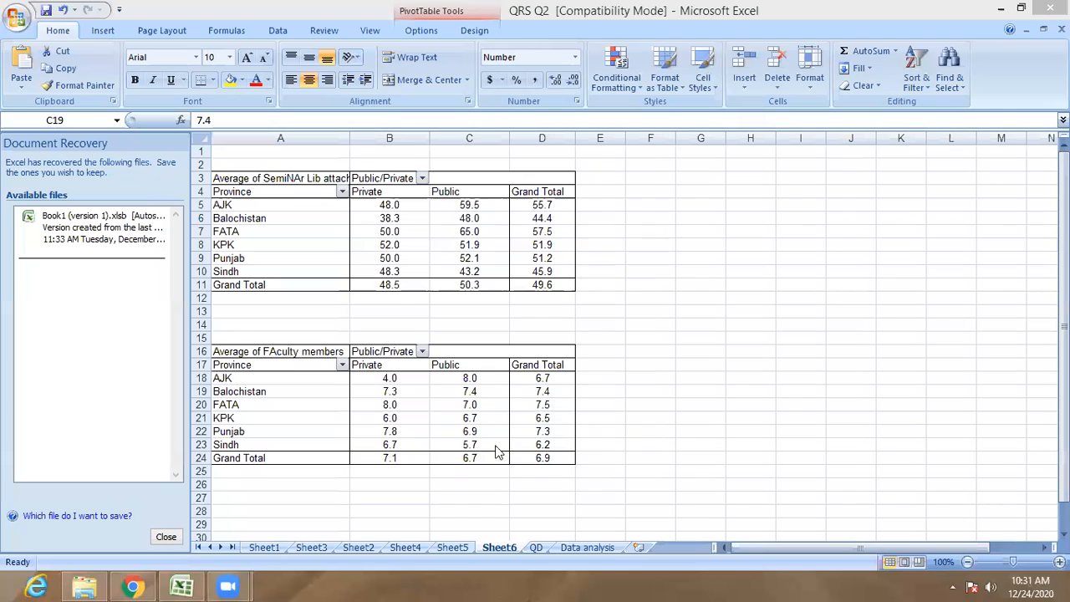
{"action": "left_click", "coordinate": [425, 468]}
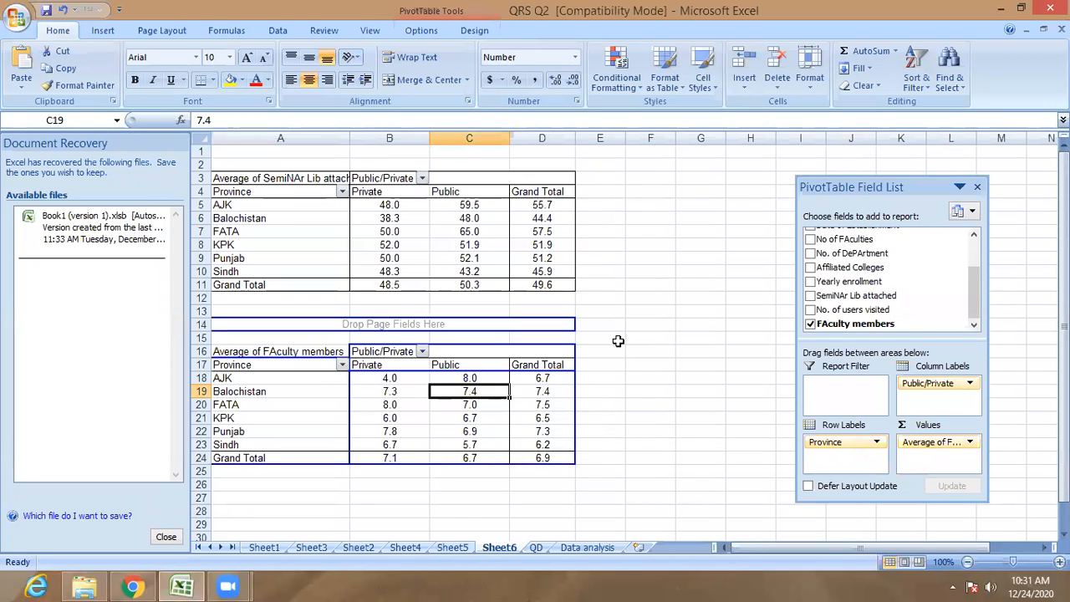
{"action": "left_click", "coordinate": [604, 179]}
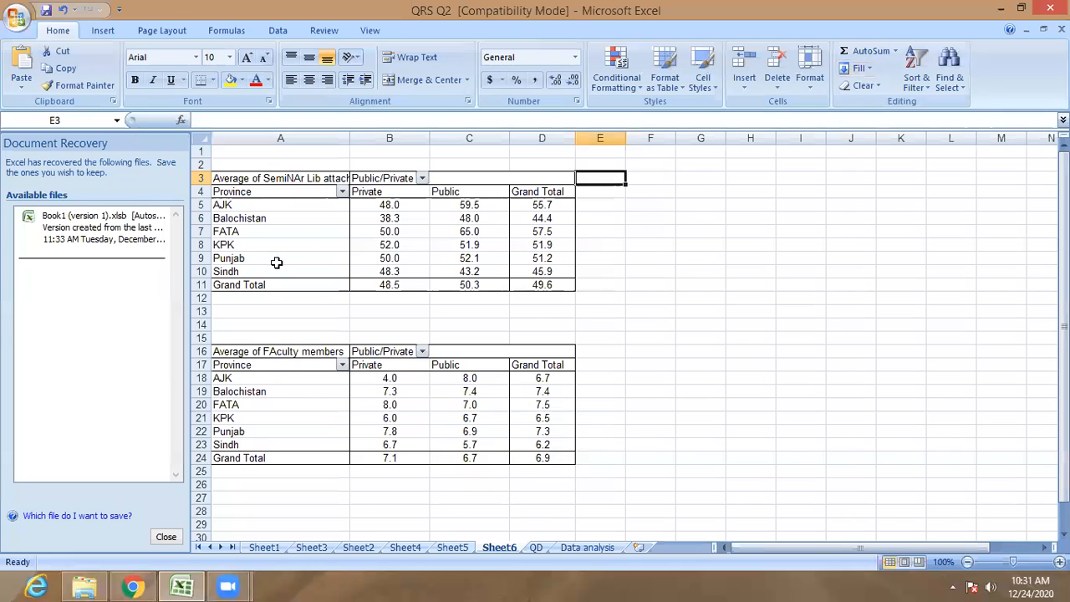
{"action": "left_click", "coordinate": [438, 236]}
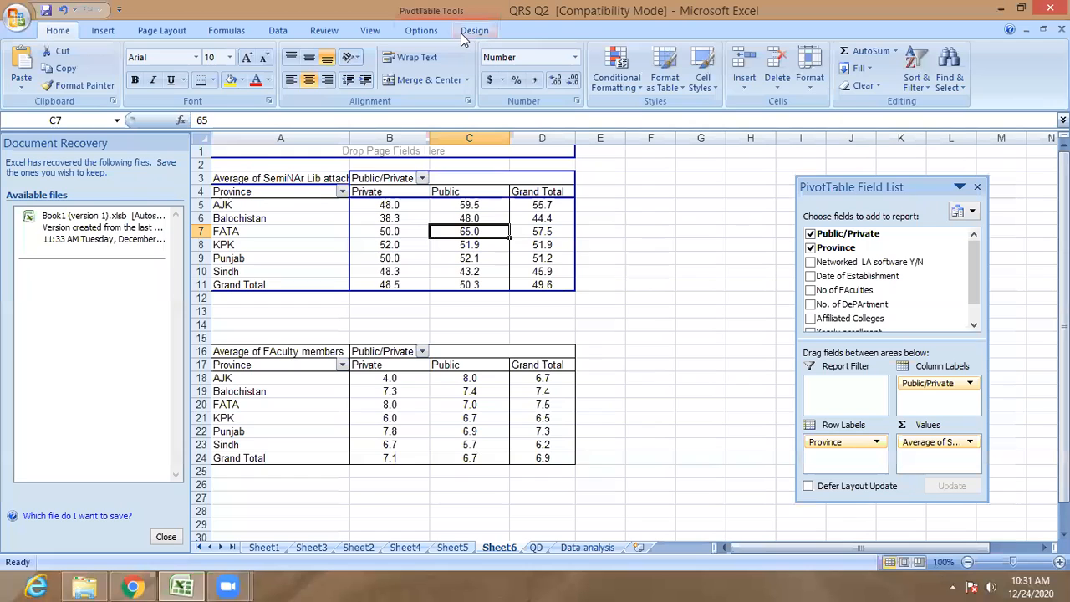
{"action": "left_click", "coordinate": [728, 398]}
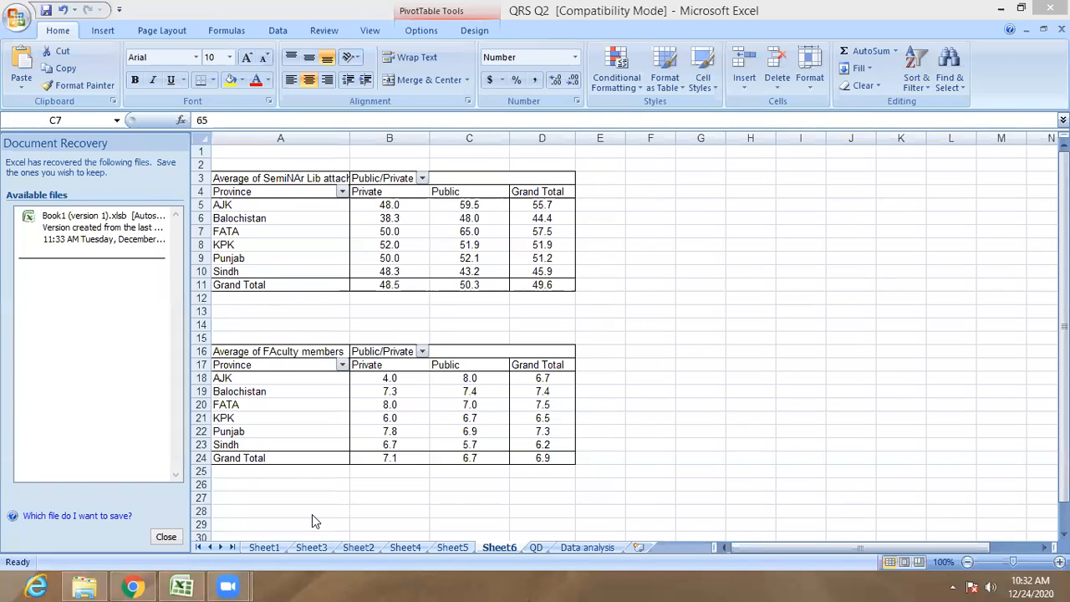
Look through the descriptive statistics and PivotTable results on Sheet1 through Sheet6.
{"action": "left_click", "coordinate": [587, 550]}
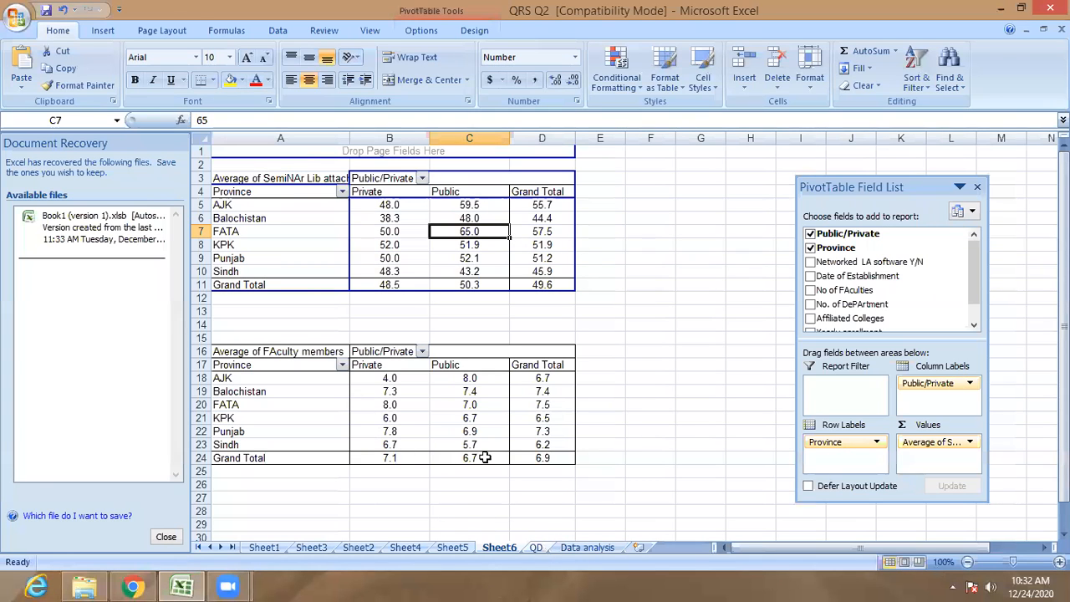
{"action": "scroll", "coordinate": [444, 368], "scroll_direction": "down", "scroll_amount": 6}
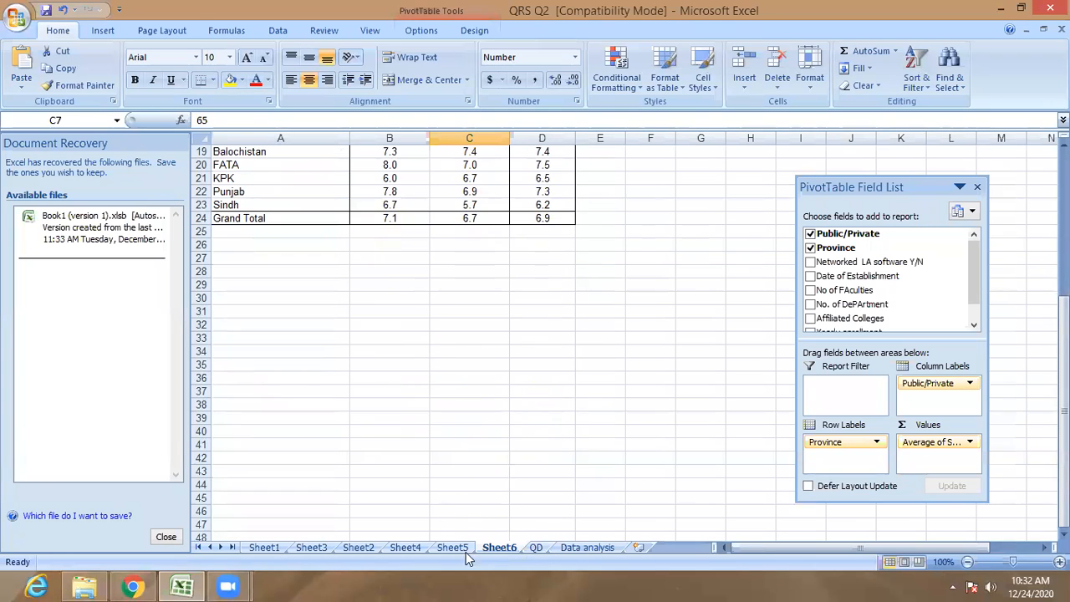
{"action": "left_click", "coordinate": [264, 548]}
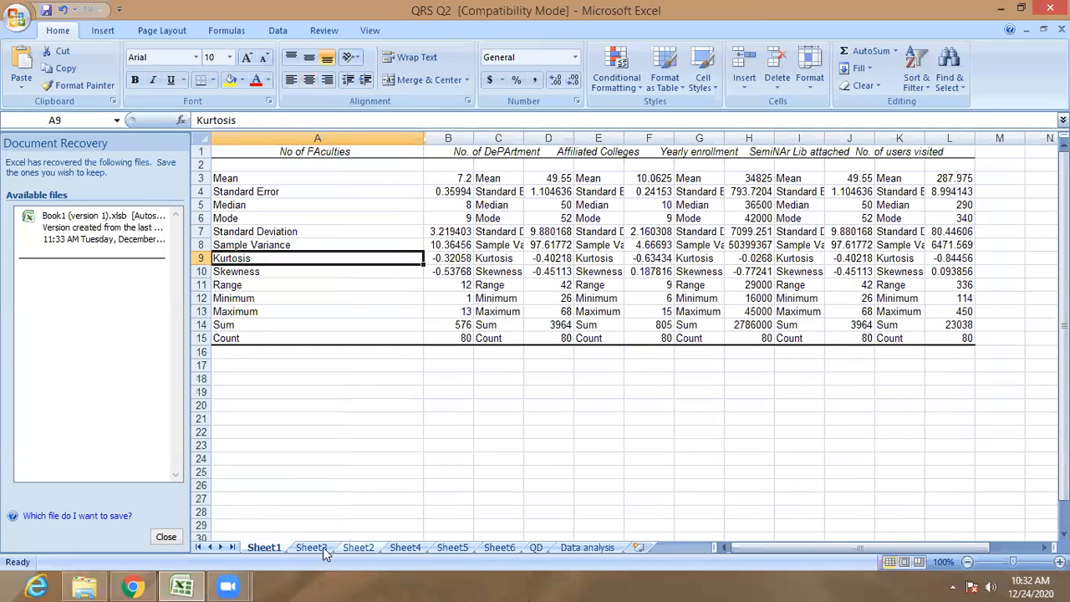
{"action": "left_click", "coordinate": [320, 547]}
{"action": "left_click", "coordinate": [351, 549]}
{"action": "left_click", "coordinate": [404, 548]}
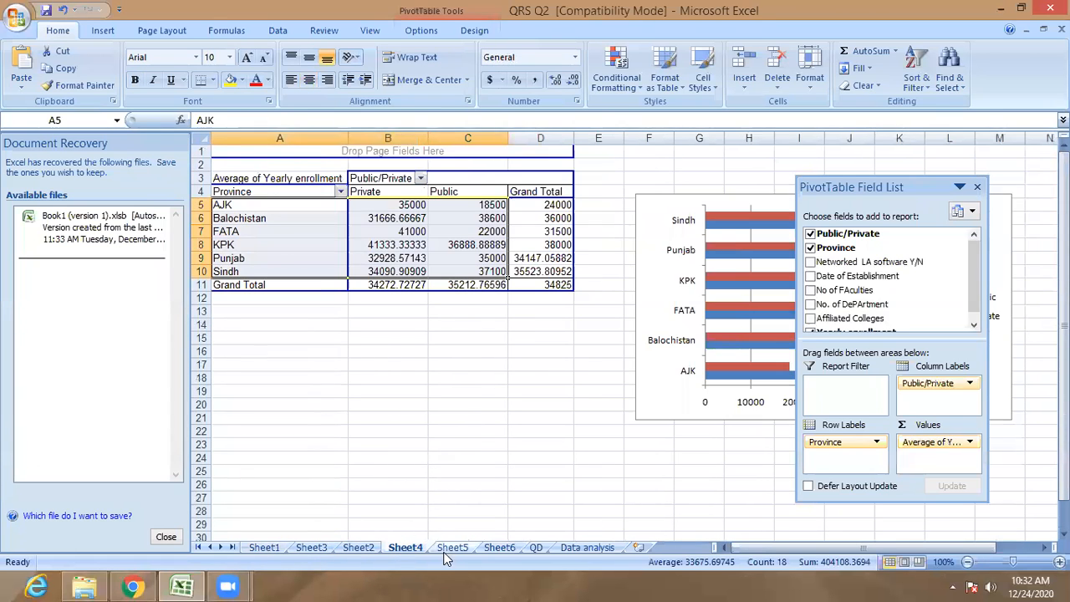
{"action": "left_click", "coordinate": [451, 547]}
{"action": "left_click", "coordinate": [502, 548]}
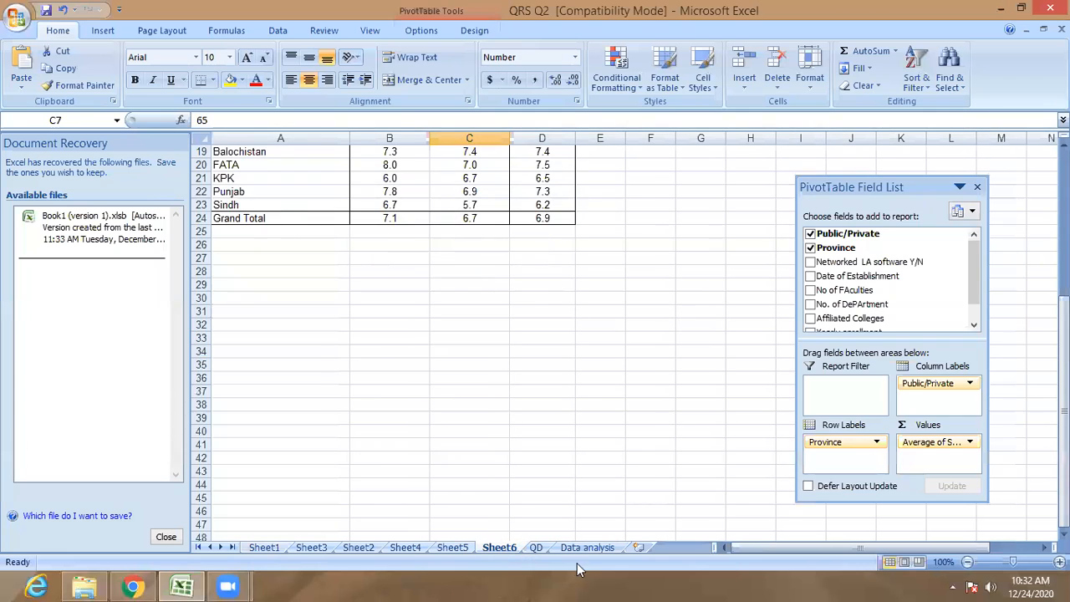
Review the response rate table and the establishment of universities tables, in counts and percentages, on the Data analysis sheet.
{"action": "left_click", "coordinate": [585, 548]}
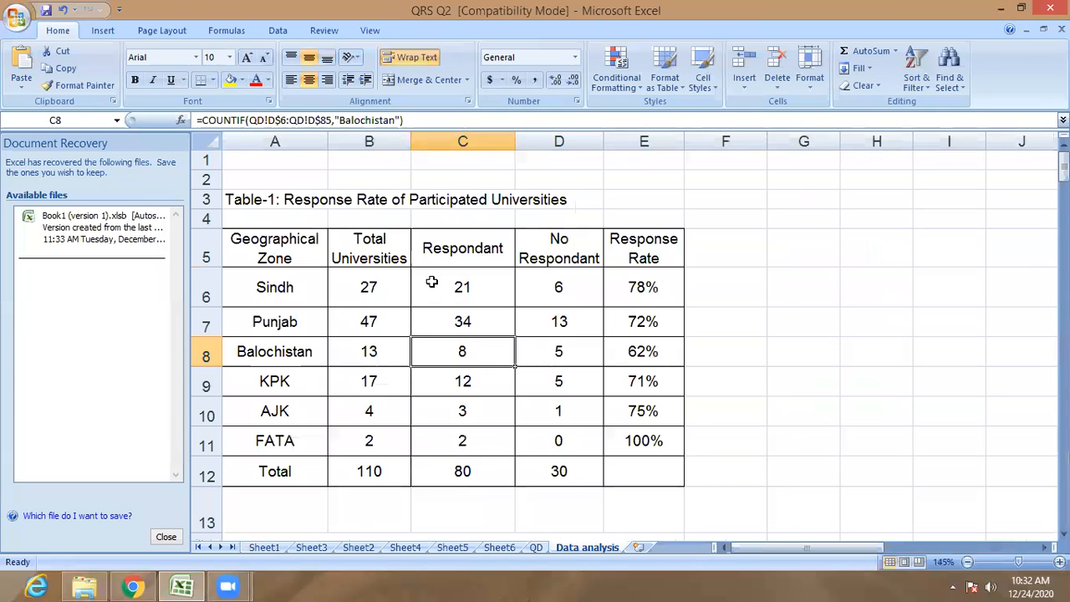
{"action": "scroll", "coordinate": [420, 282], "scroll_direction": "down", "scroll_amount": 4}
{"action": "scroll", "coordinate": [420, 282], "scroll_direction": "down", "scroll_amount": 1}
{"action": "scroll", "coordinate": [422, 289], "scroll_direction": "up", "scroll_amount": 2}
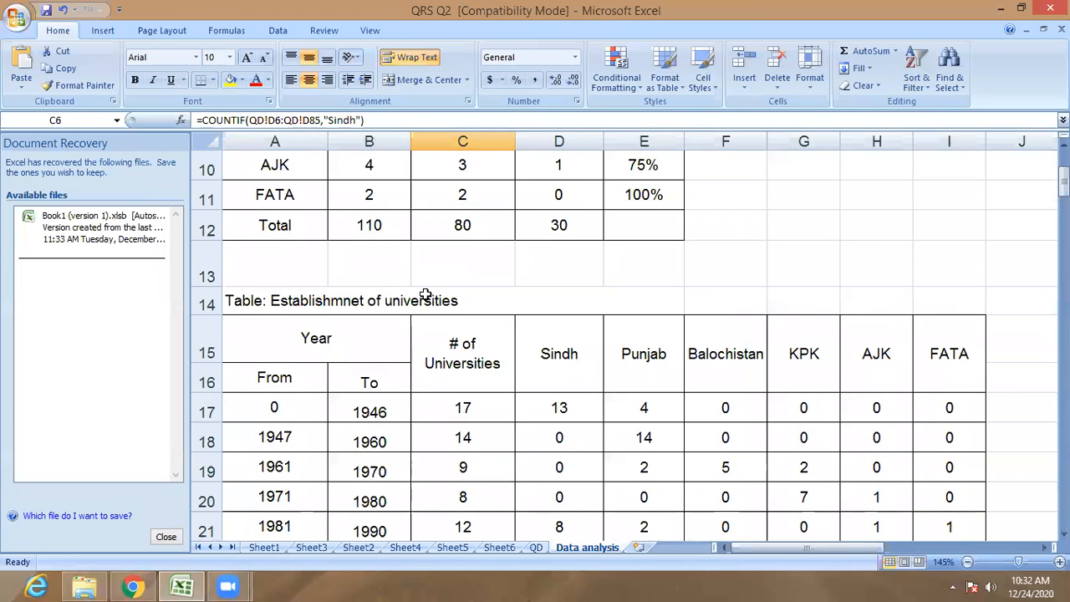
{"action": "scroll", "coordinate": [438, 305], "scroll_direction": "down", "scroll_amount": 4}
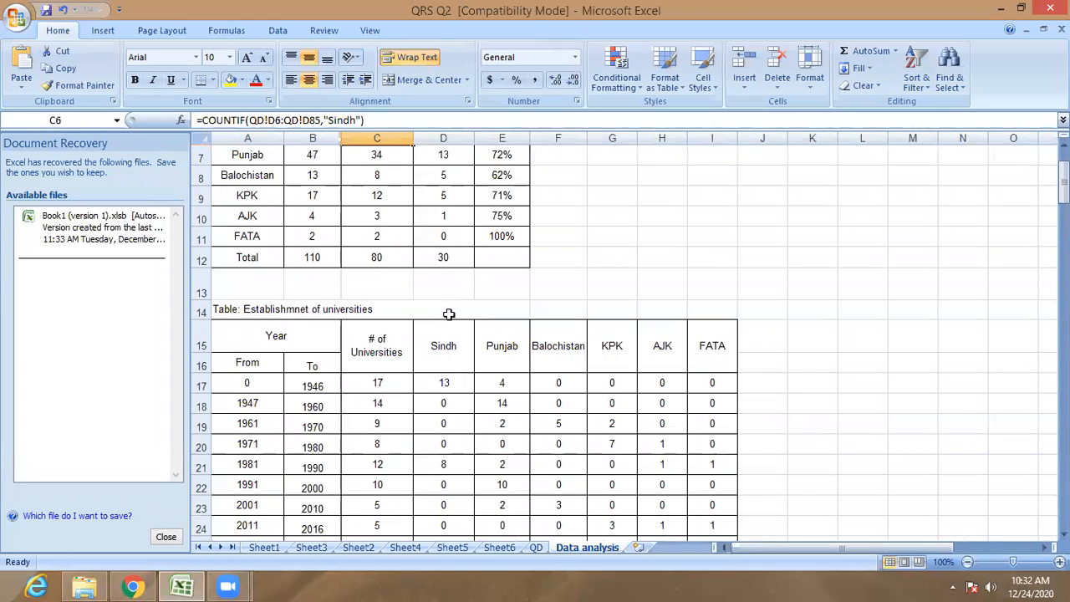
{"action": "scroll", "coordinate": [487, 333], "scroll_direction": "down", "scroll_amount": 2}
{"action": "scroll", "coordinate": [544, 360], "scroll_direction": "down", "scroll_amount": 3}
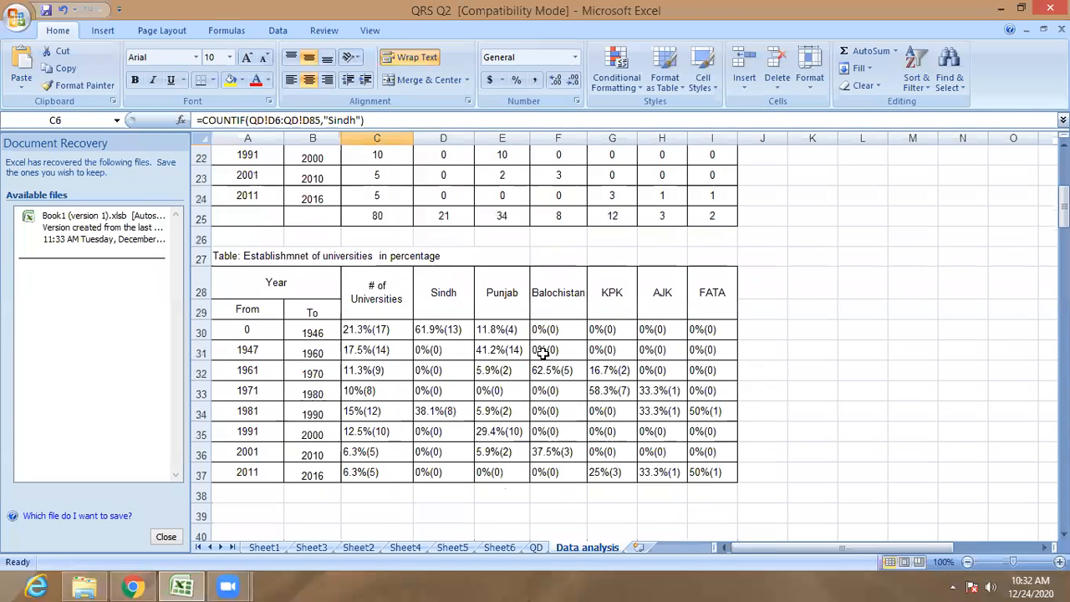
{"action": "scroll", "coordinate": [492, 353], "scroll_direction": "up", "scroll_amount": 4}
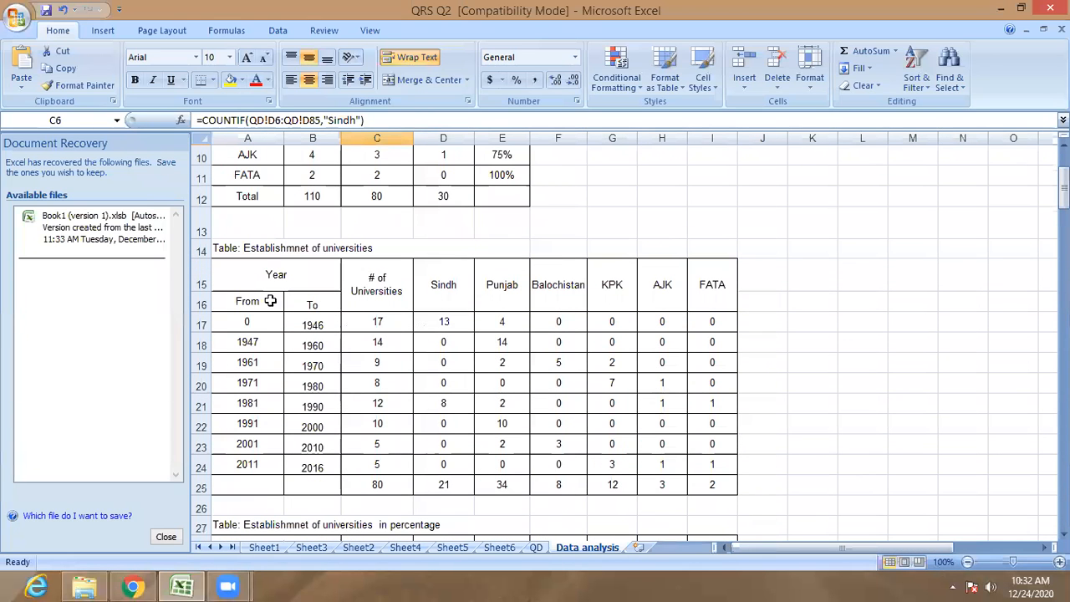
Examine the year ranges in A17:B24 and the COUNTIFS formula in C17 counting universities established before 1947.
{"action": "left_click", "coordinate": [254, 337]}
{"action": "left_click_drag", "start_coordinate": [264, 325], "coordinate": [314, 473]}
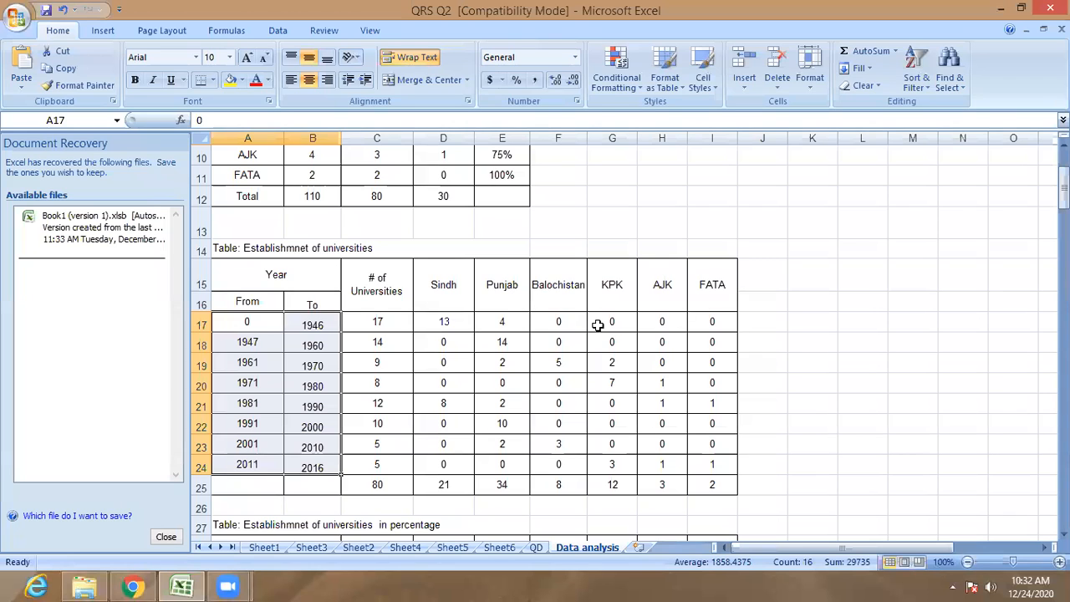
{"action": "left_click", "coordinate": [380, 328]}
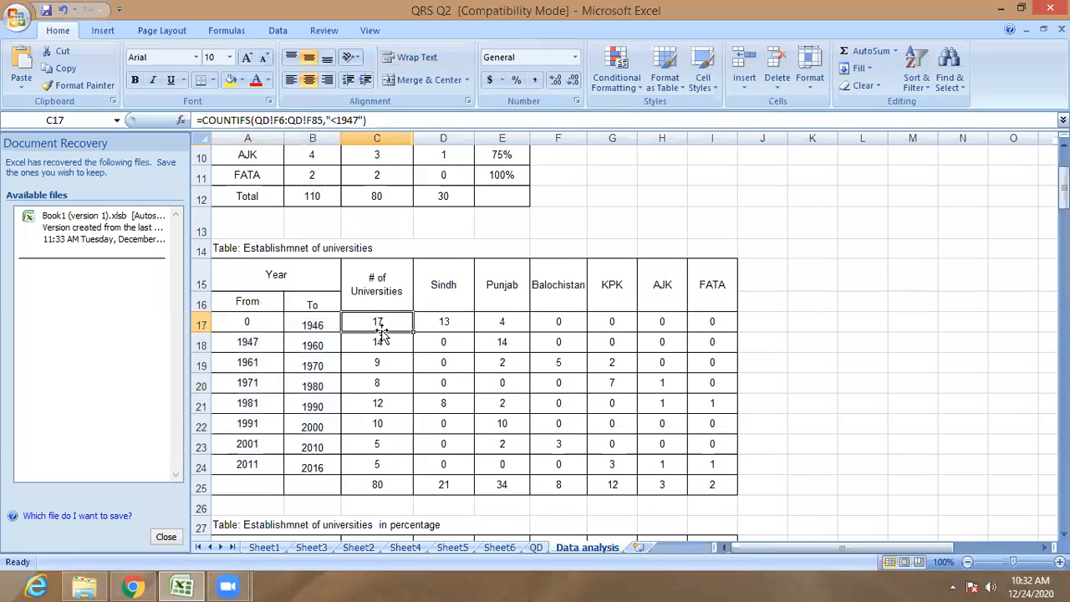
{"action": "left_click", "coordinate": [439, 387]}
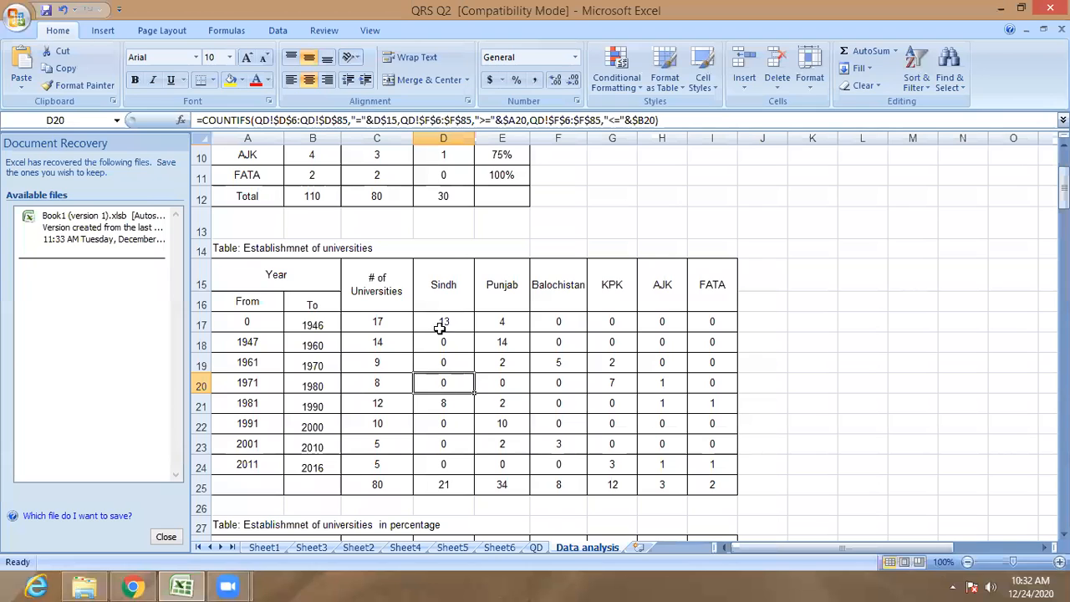
{"action": "left_click", "coordinate": [374, 320]}
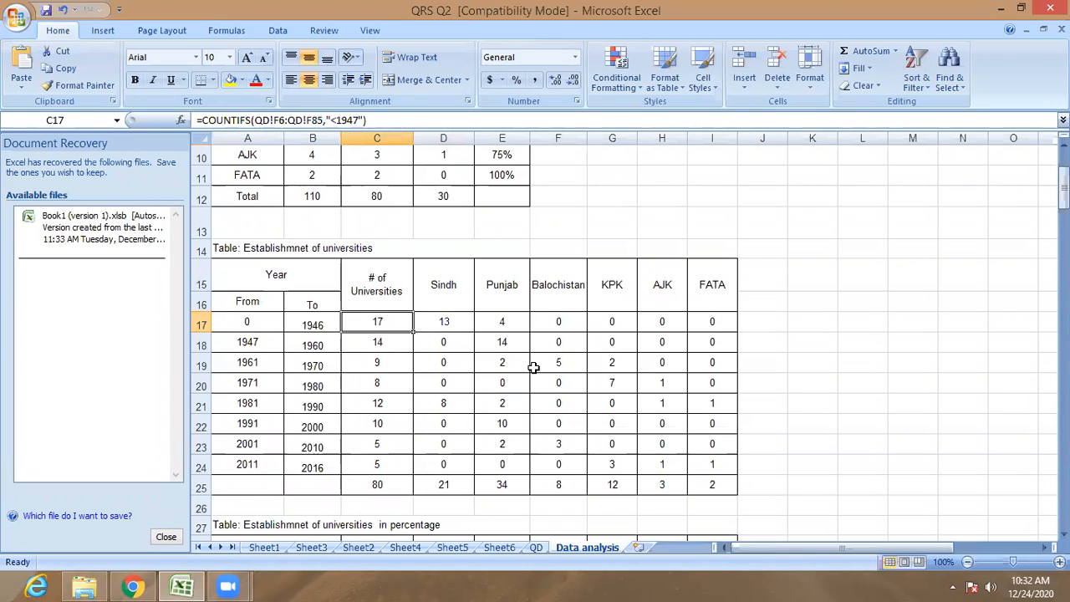
{"action": "key", "text": "F2"}
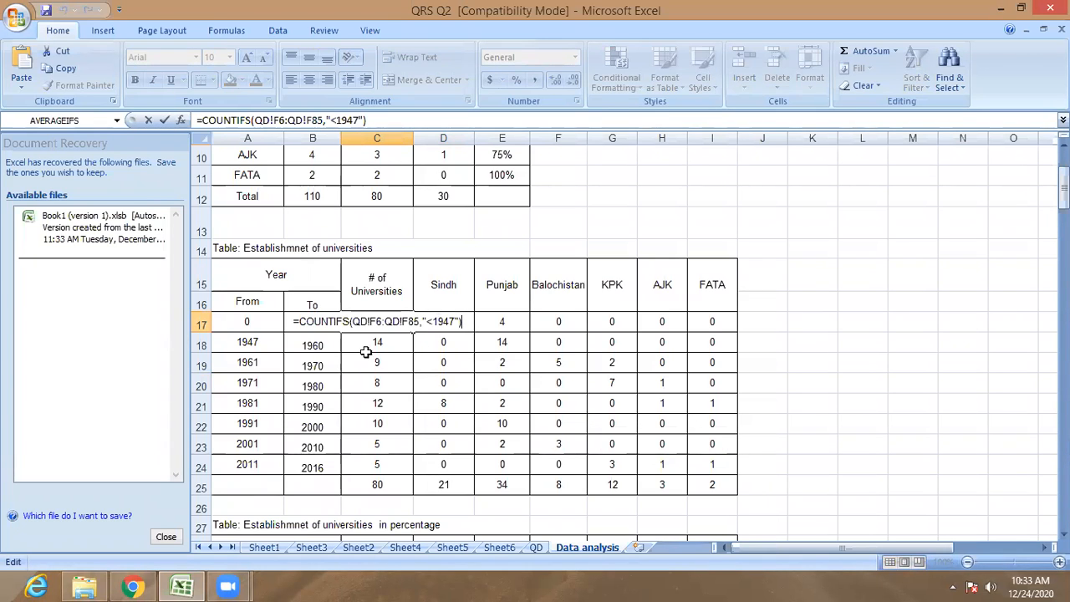
{"action": "left_click_drag", "start_coordinate": [370, 321], "coordinate": [418, 321]}
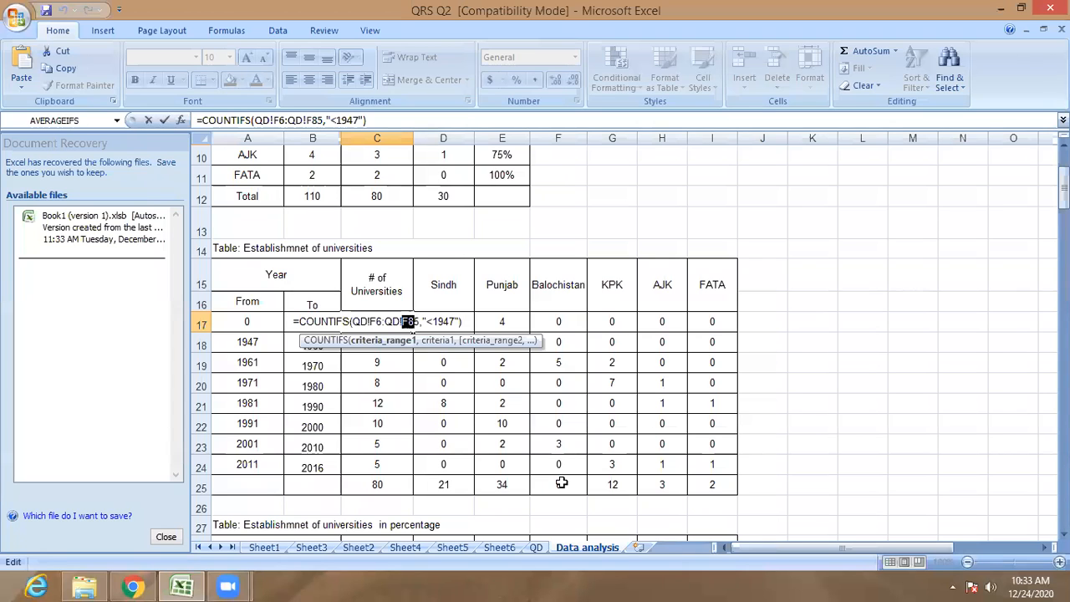
{"action": "key", "text": "Escape"}
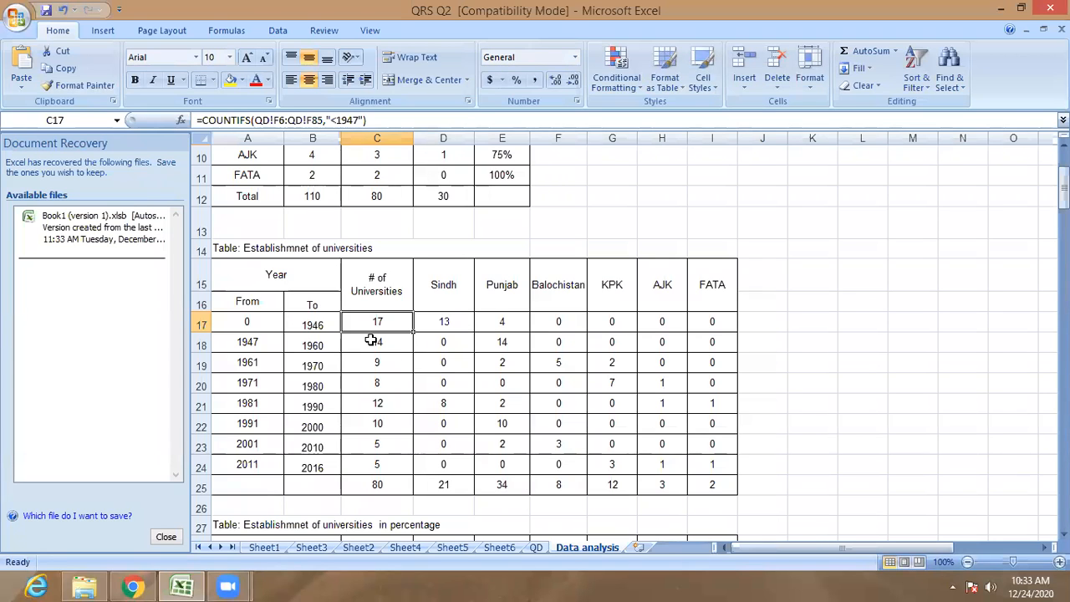
{"action": "key", "text": "F2"}
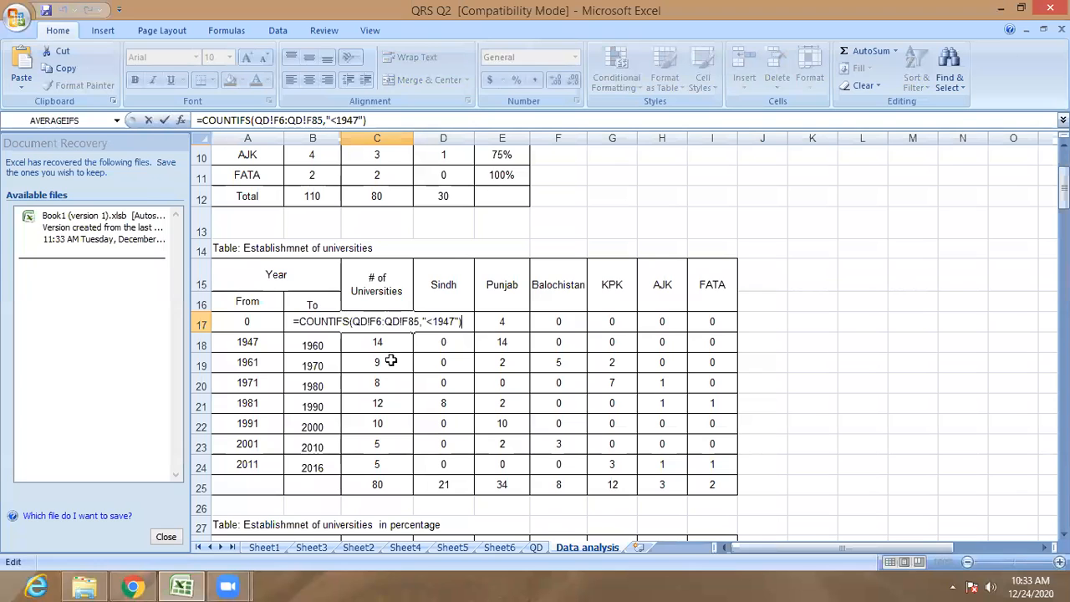
{"action": "key", "text": "Return"}
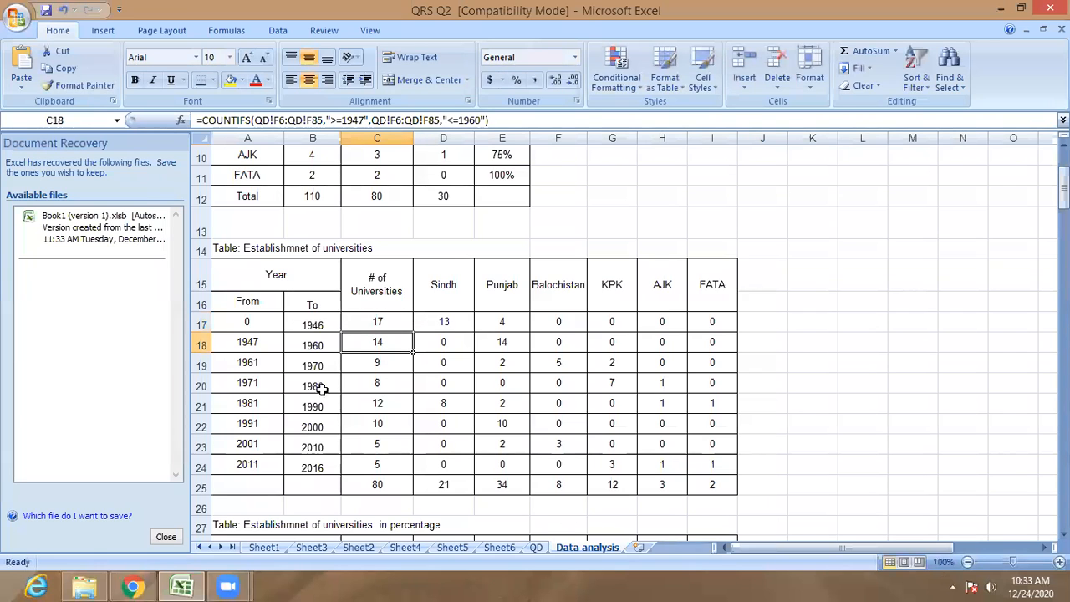
Compare the From and To years in row 18 with the criteria ranges and criteria of the COUNTIFS formula in C18.
{"action": "left_click", "coordinate": [315, 326]}
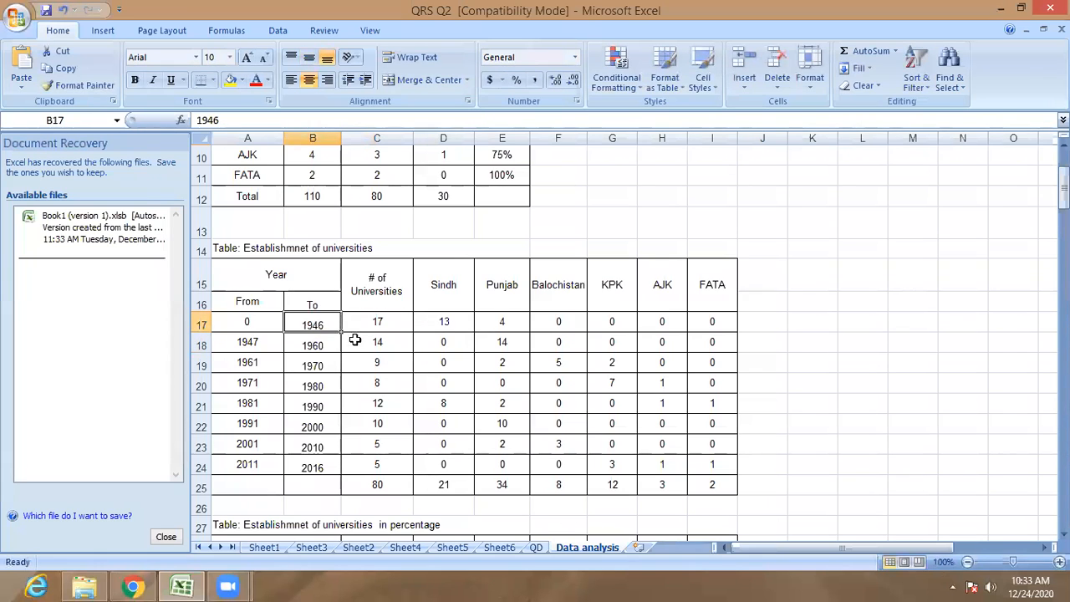
{"action": "left_click", "coordinate": [251, 346]}
{"action": "left_click", "coordinate": [359, 346]}
{"action": "left_click", "coordinate": [240, 345]}
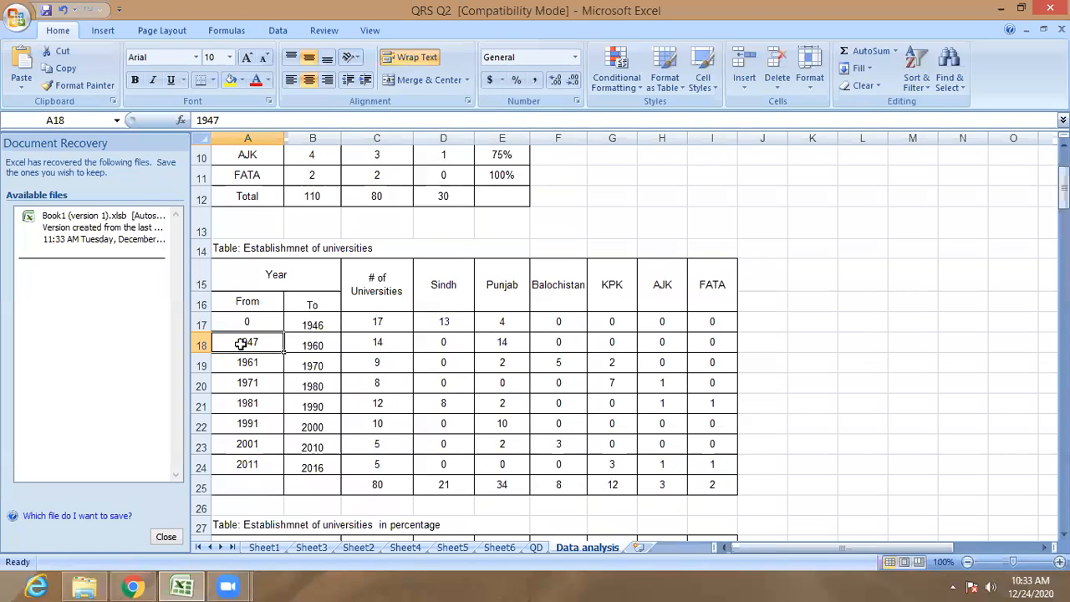
{"action": "left_click", "coordinate": [299, 348]}
{"action": "left_click", "coordinate": [385, 345]}
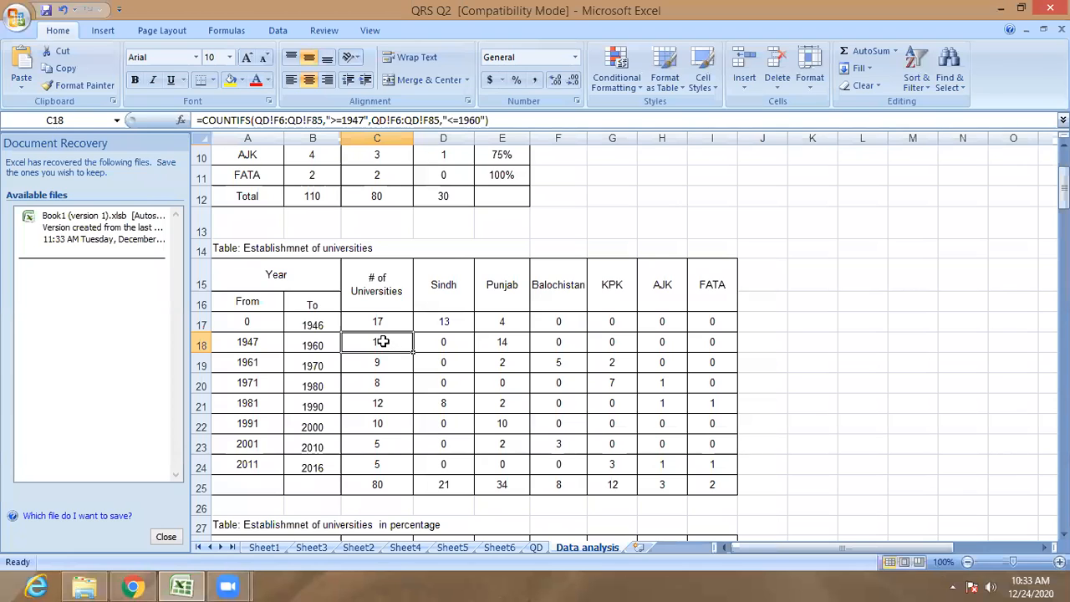
{"action": "double_click", "coordinate": [383, 341]}
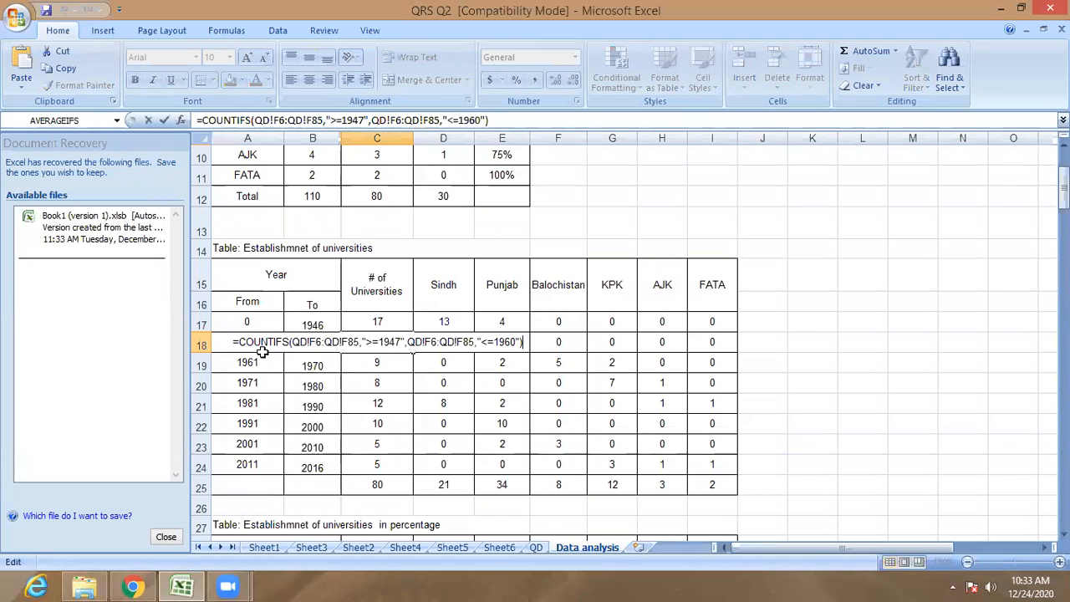
{"action": "left_click_drag", "start_coordinate": [292, 342], "coordinate": [368, 344]}
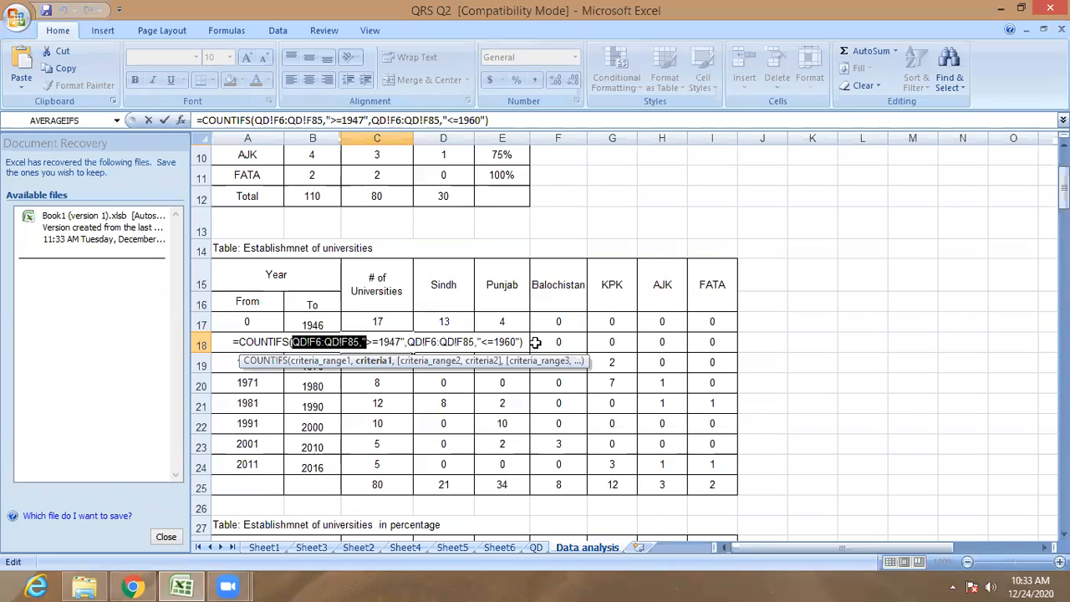
{"action": "key", "text": "Return"}
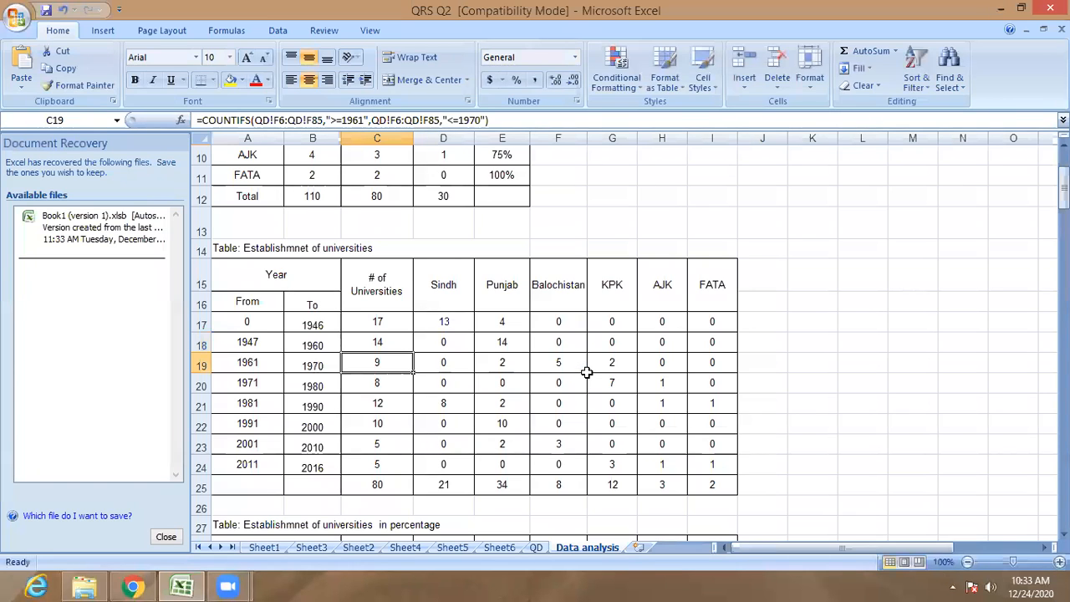
Inspect the 1971–1980 COUNTIFS formula in C20 and the From years in A18:A20.
{"action": "left_click", "coordinate": [377, 382]}
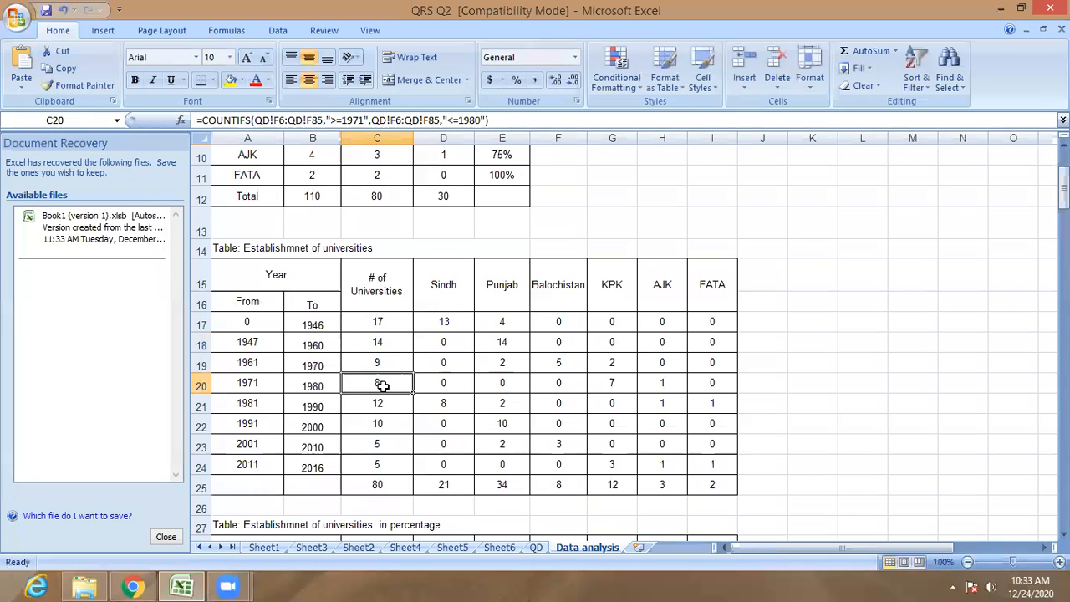
{"action": "key", "text": "F2"}
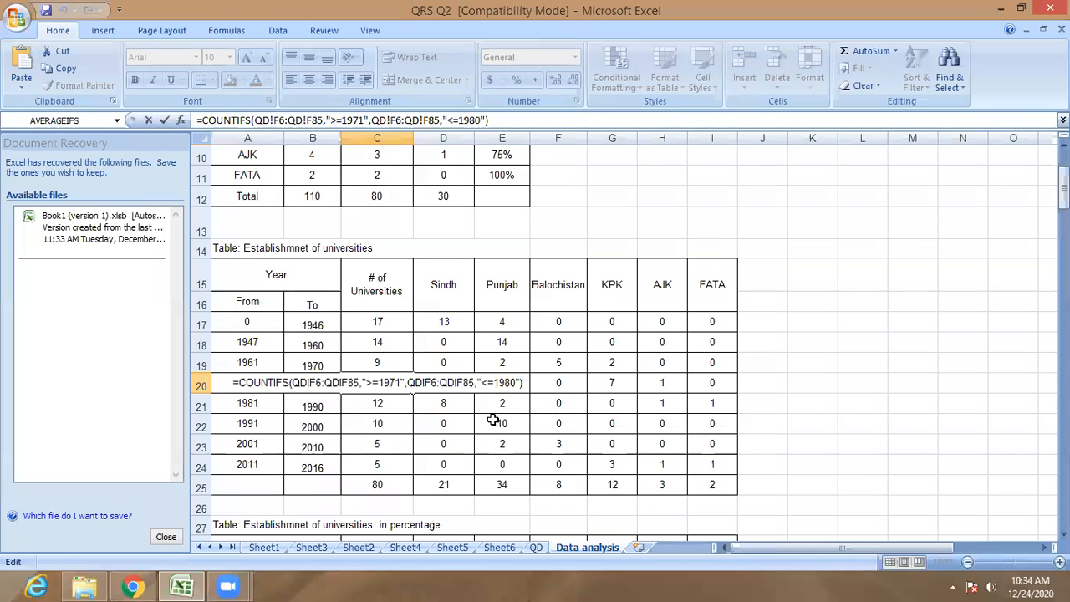
{"action": "left_click", "coordinate": [568, 436]}
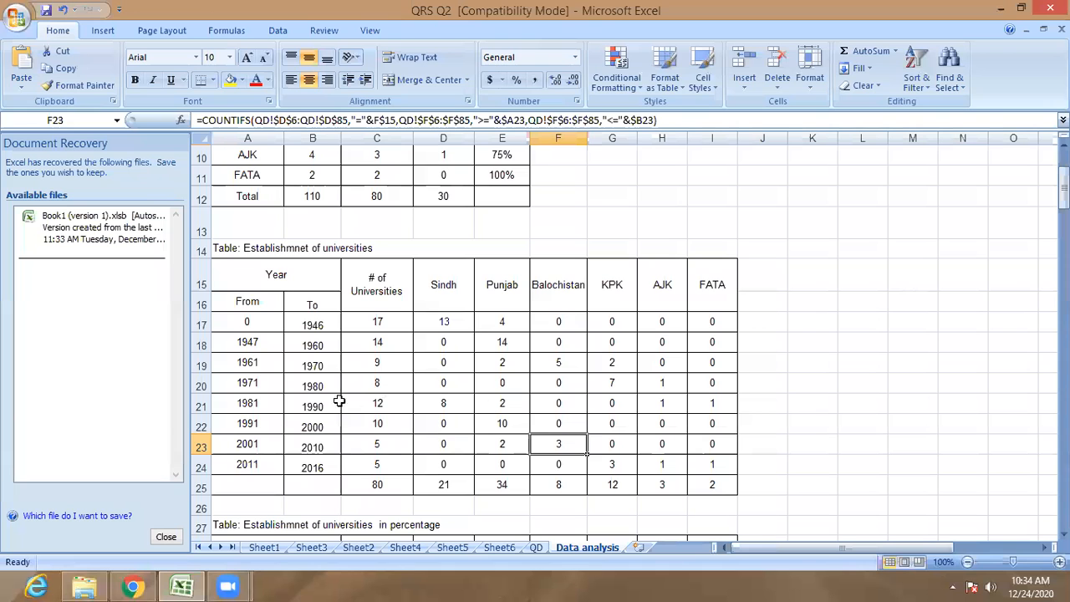
{"action": "left_click", "coordinate": [259, 385]}
{"action": "left_click", "coordinate": [249, 362]}
{"action": "left_click", "coordinate": [250, 343]}
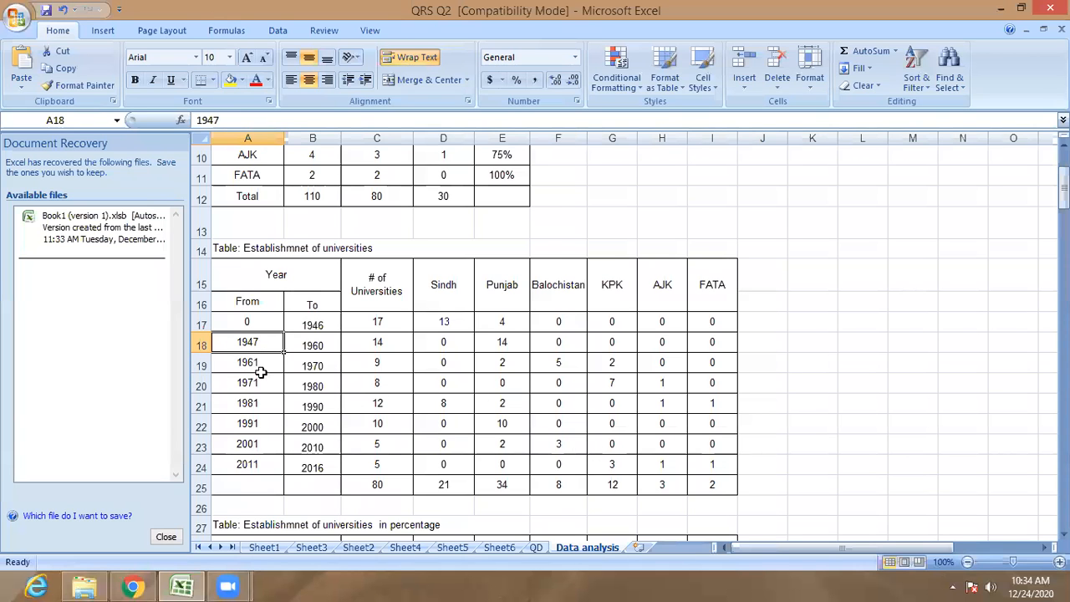
Inspect the Total formula for 1991–2000 in the Public / Private establishment table.
{"action": "scroll", "coordinate": [266, 381], "scroll_direction": "down", "scroll_amount": 2}
{"action": "scroll", "coordinate": [270, 391], "scroll_direction": "down", "scroll_amount": 9}
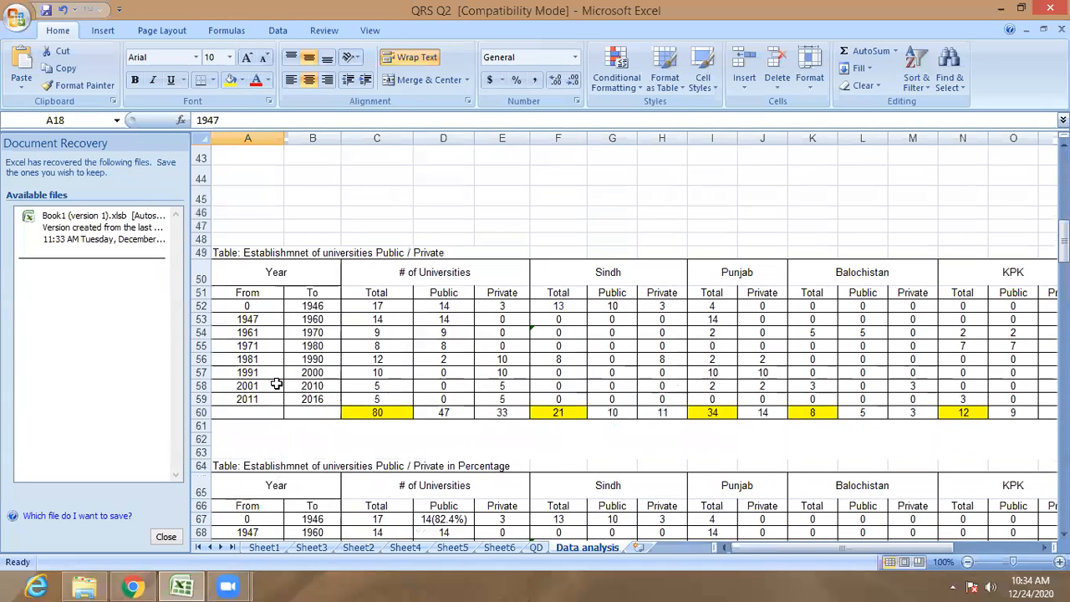
{"action": "left_click", "coordinate": [268, 370]}
{"action": "left_click", "coordinate": [377, 379]}
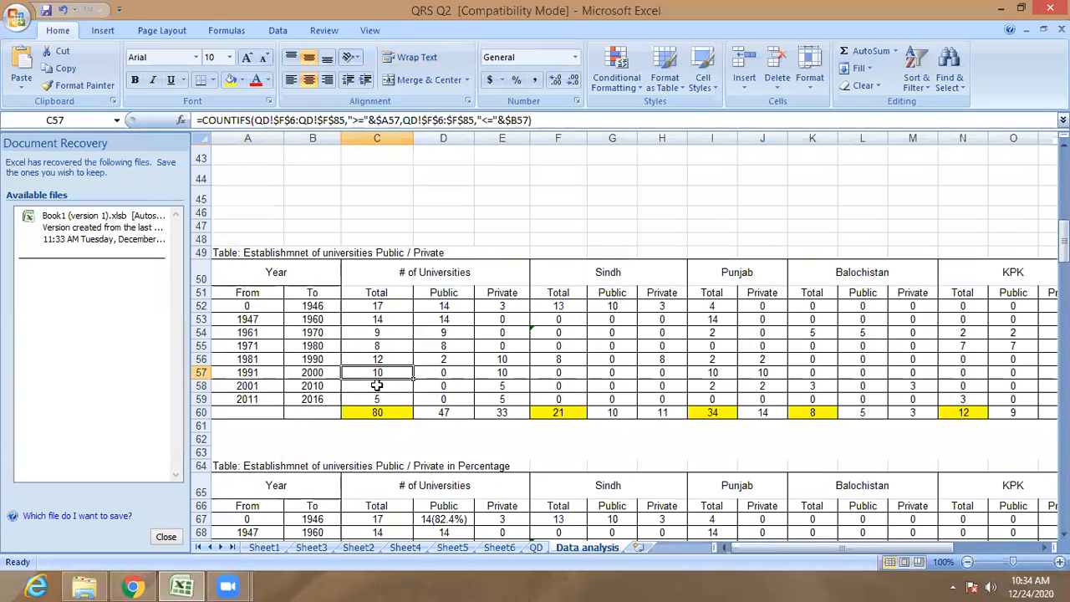
Examine the hard-coded ">=1961" criterion in C19's COUNTIFS formula against the From year in A19.
{"action": "scroll", "coordinate": [328, 351], "scroll_direction": "up", "scroll_amount": 13}
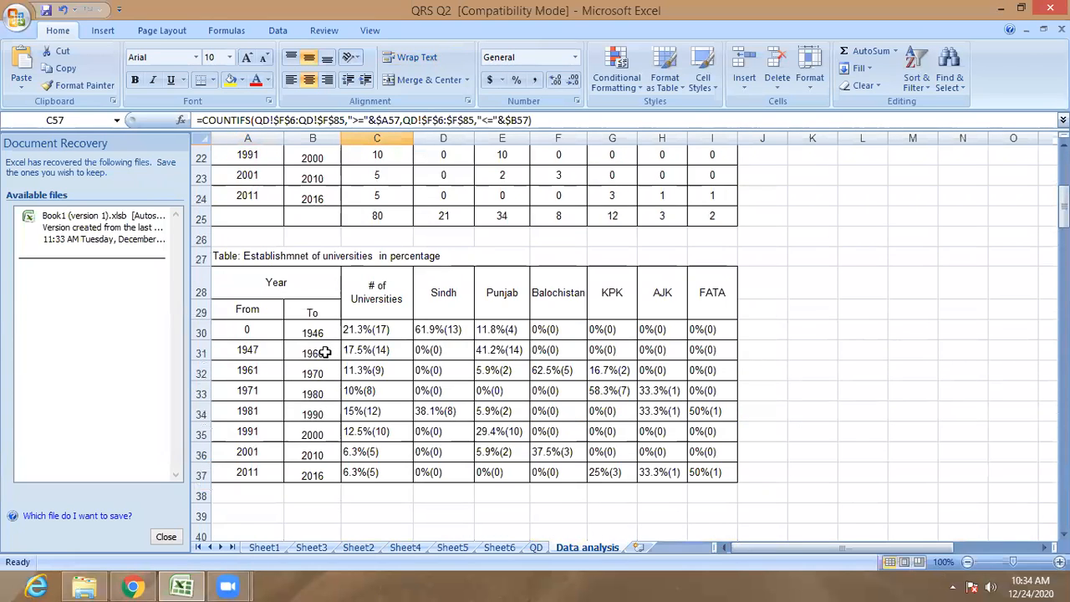
{"action": "scroll", "coordinate": [341, 346], "scroll_direction": "down", "scroll_amount": 2}
{"action": "left_click", "coordinate": [383, 368]}
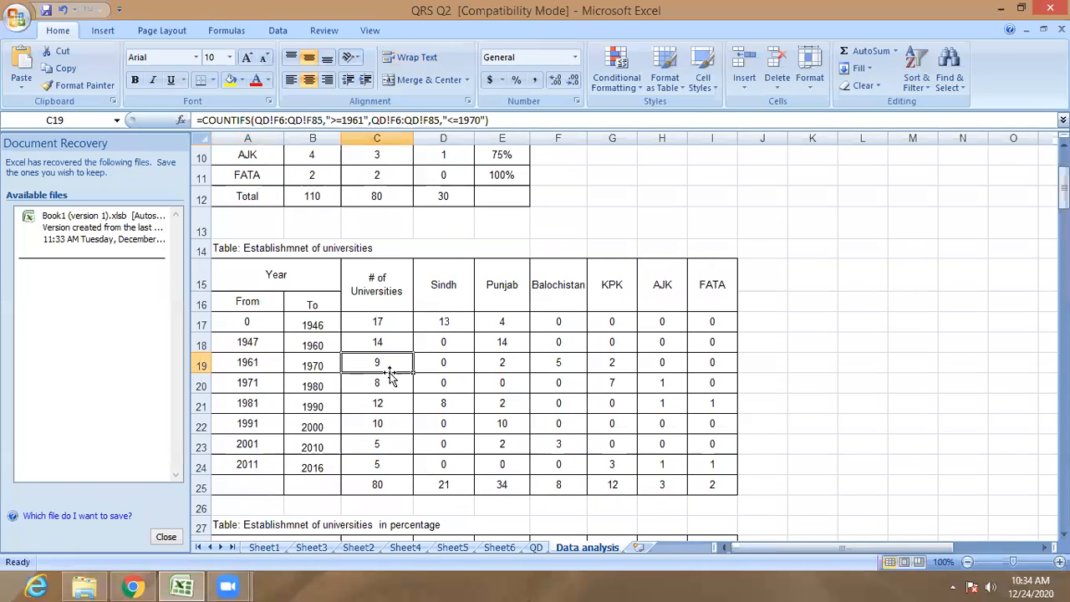
{"action": "key", "text": "F2"}
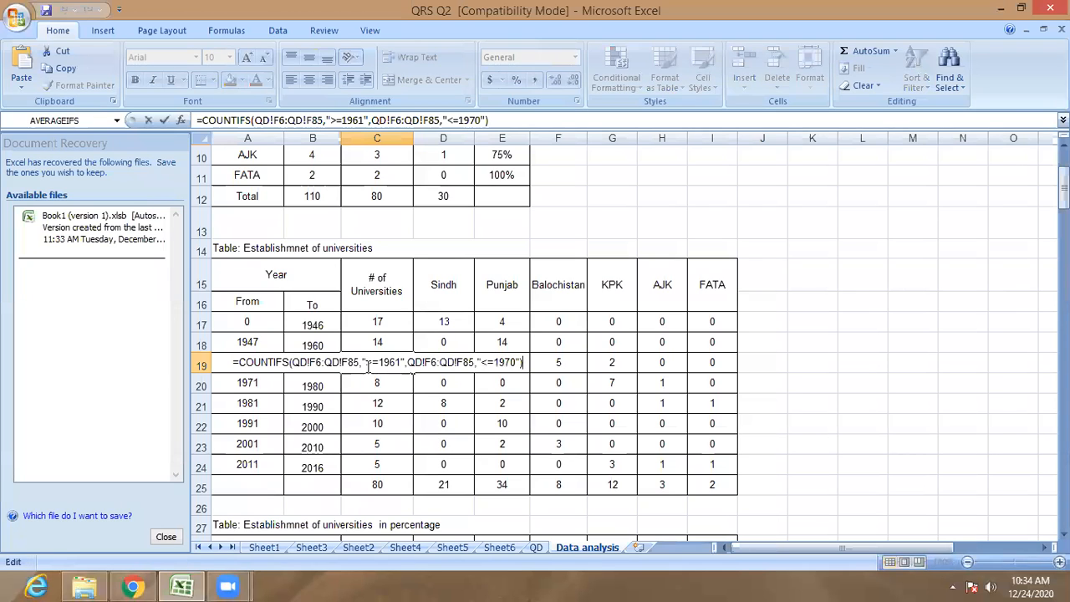
{"action": "left_click_drag", "start_coordinate": [365, 362], "coordinate": [403, 363]}
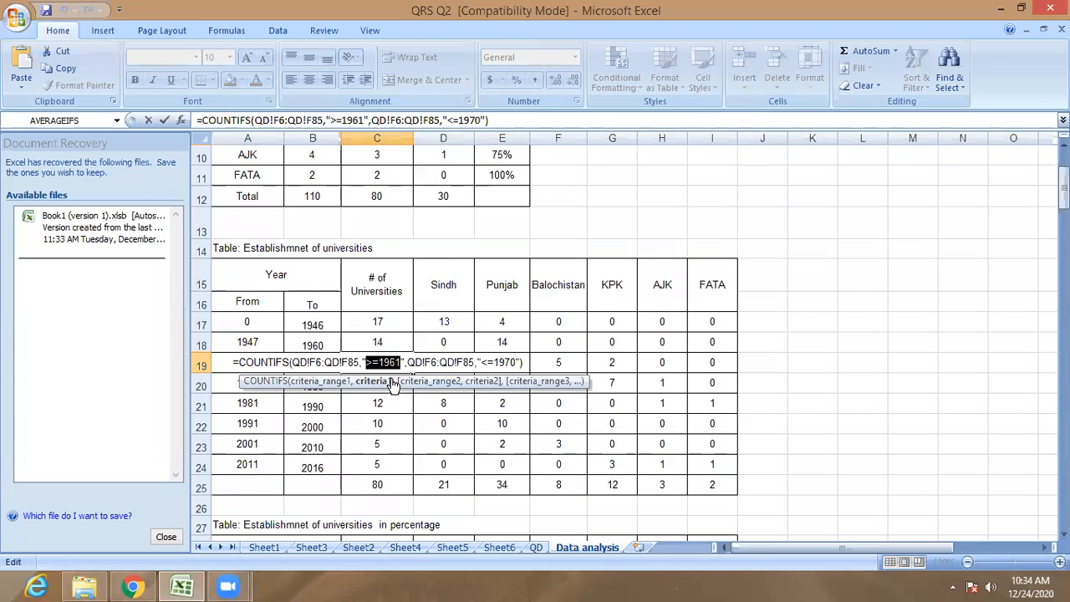
{"action": "left_click", "coordinate": [393, 441]}
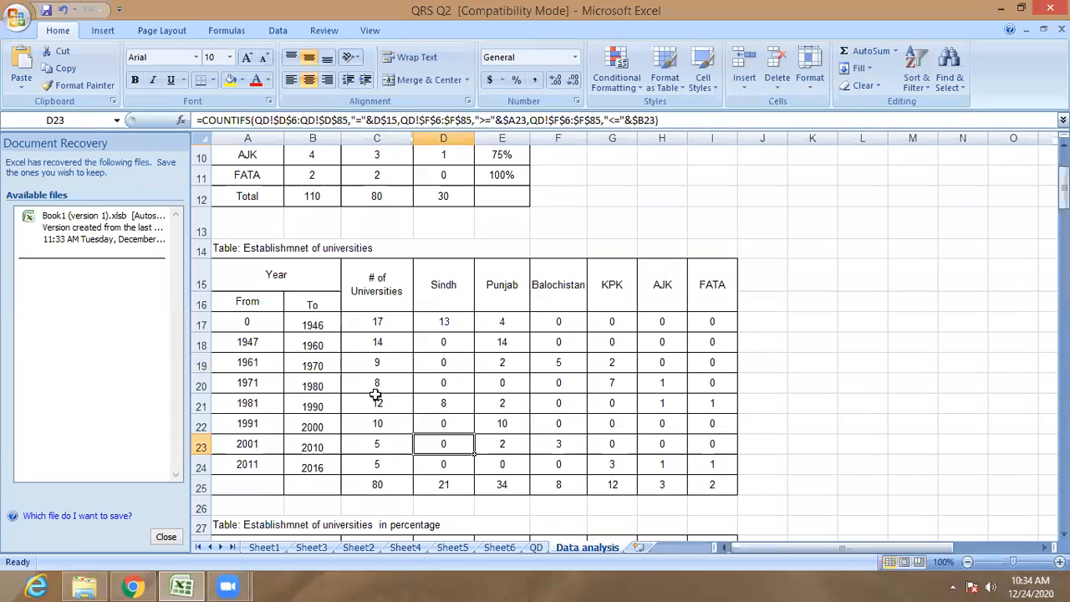
{"action": "left_click", "coordinate": [383, 365]}
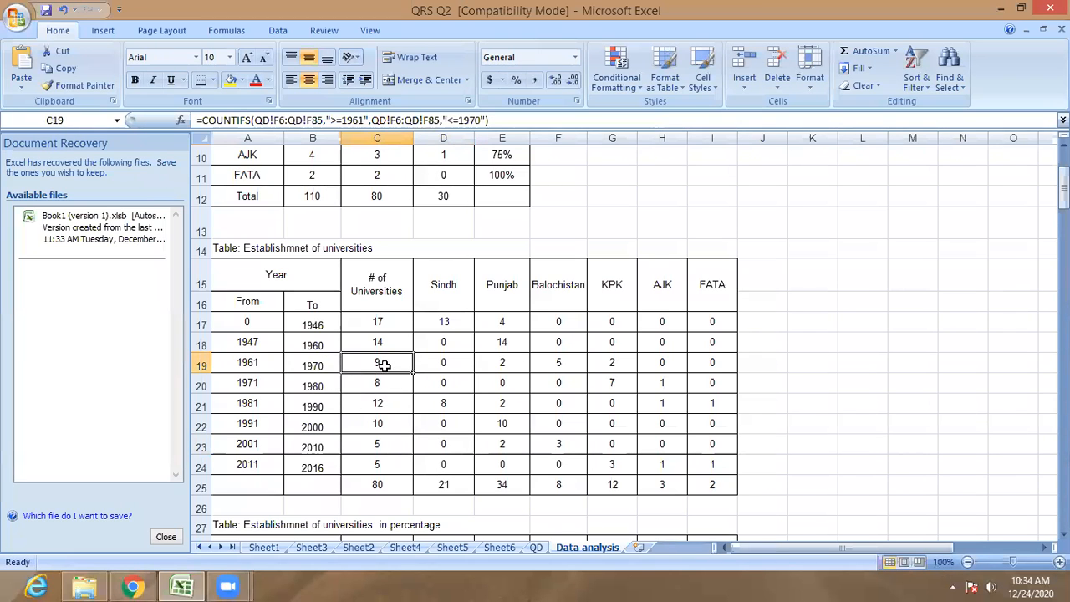
{"action": "left_click", "coordinate": [248, 365]}
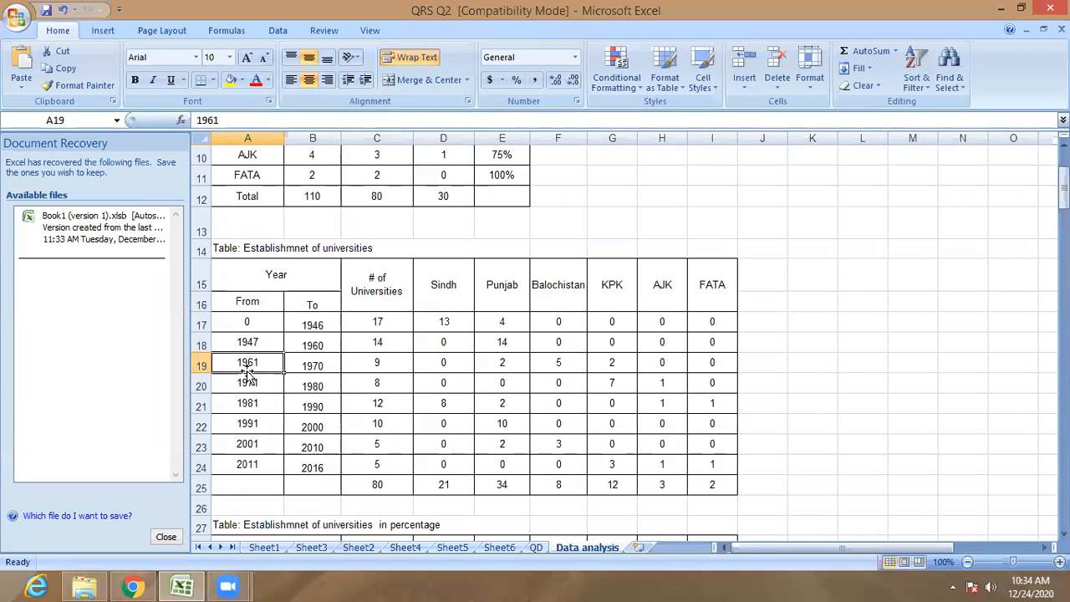
{"action": "left_click", "coordinate": [388, 366]}
Examine the &$A55 cell reference in the COUNTIFS formula in C55 of the Public / Private establishment table.
{"action": "scroll", "coordinate": [387, 365], "scroll_direction": "down", "scroll_amount": 12}
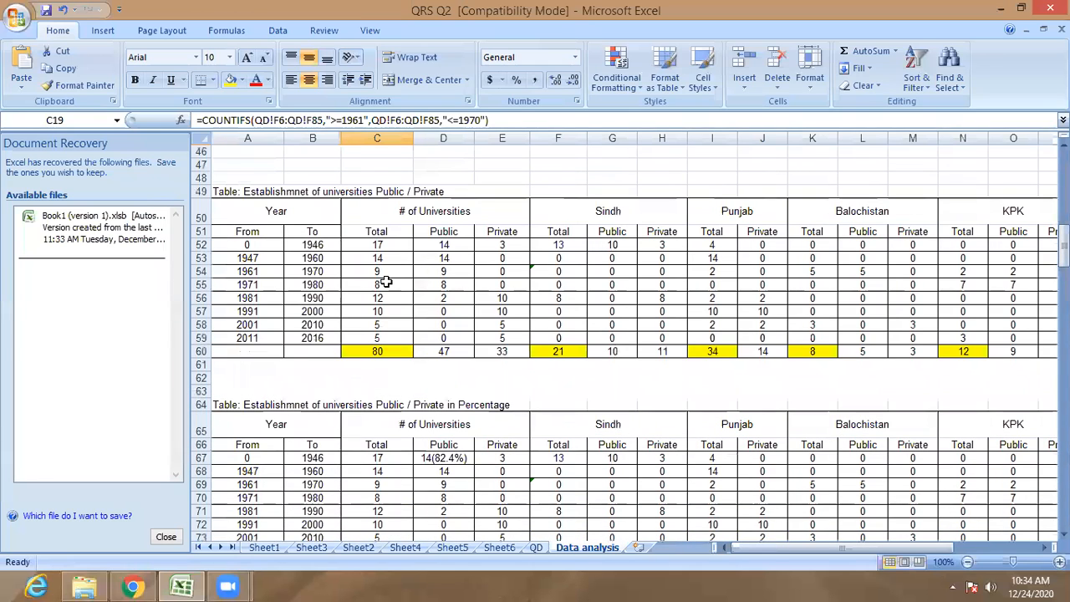
{"action": "left_click", "coordinate": [386, 283]}
{"action": "key", "text": "F2"}
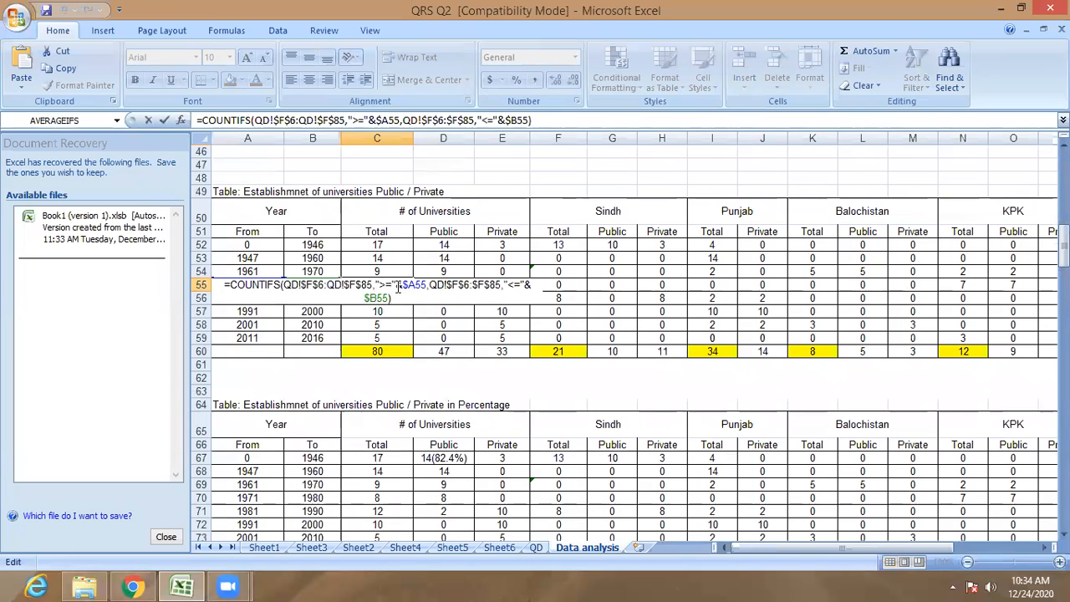
{"action": "left_click_drag", "start_coordinate": [395, 285], "coordinate": [427, 286]}
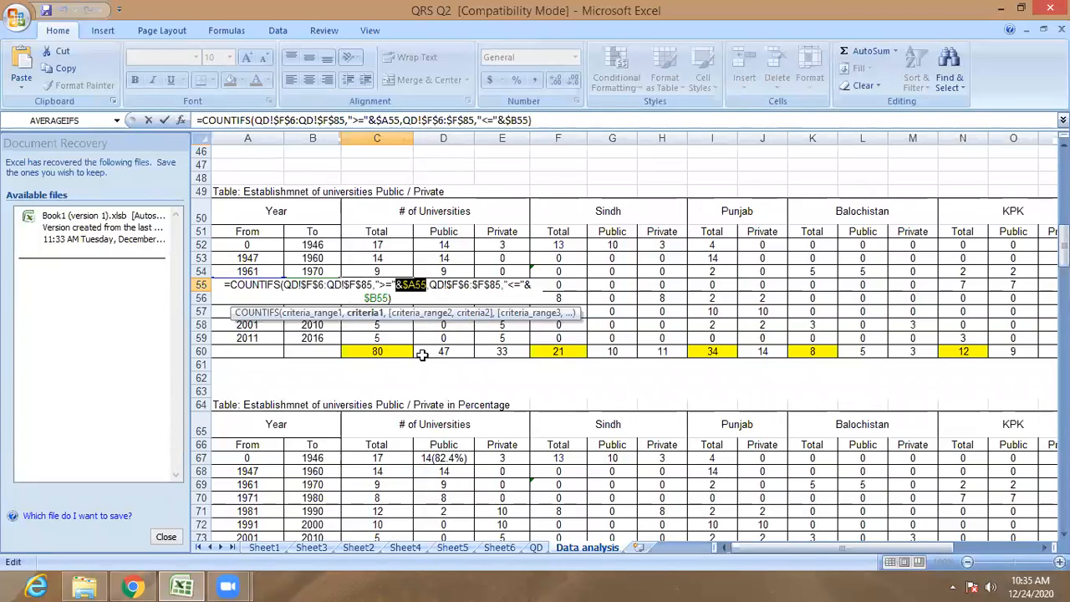
{"action": "key", "text": "Escape"}
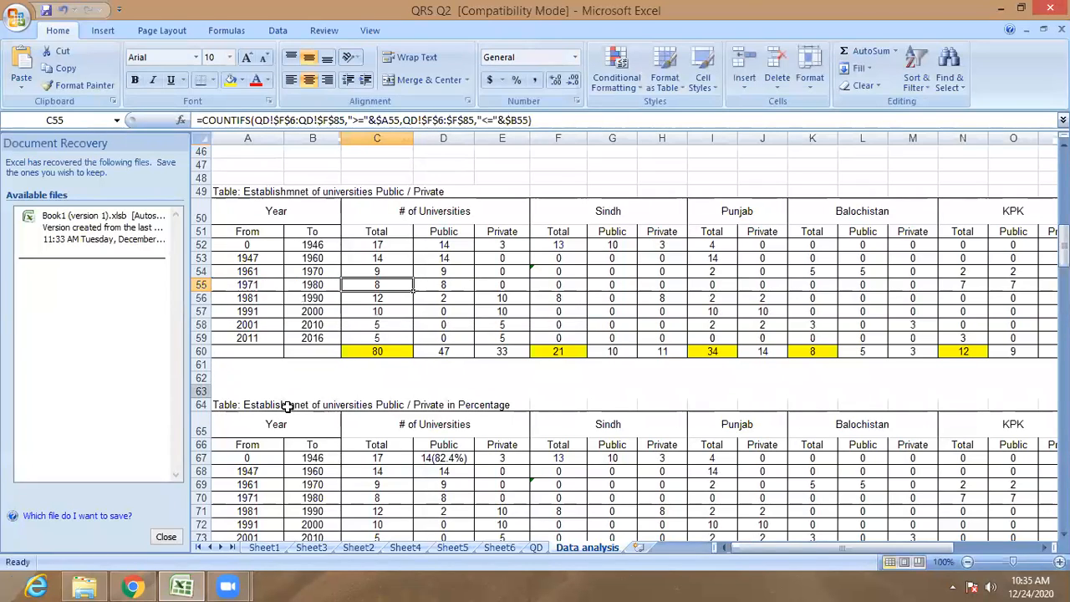
Look through the Public / Private percentage table and the average faculties and departments tables, and open the descriptive statistics on Sheet1.
{"action": "scroll", "coordinate": [409, 324], "scroll_direction": "down", "scroll_amount": 7}
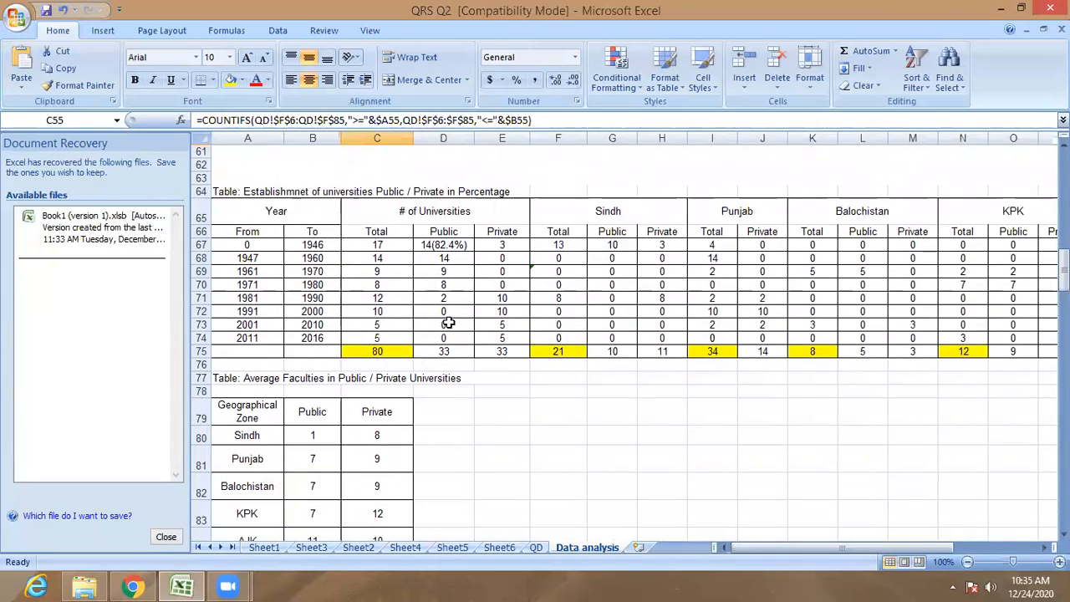
{"action": "left_click", "coordinate": [378, 368]}
{"action": "left_click", "coordinate": [328, 411]}
{"action": "scroll", "coordinate": [502, 408], "scroll_direction": "down", "scroll_amount": 5}
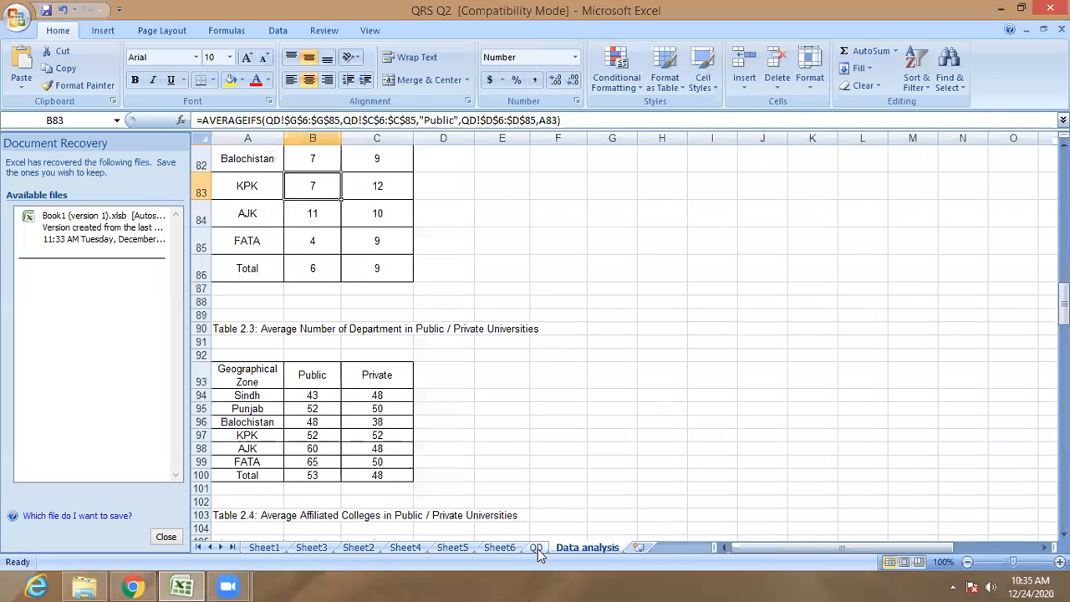
{"action": "left_click", "coordinate": [263, 548]}
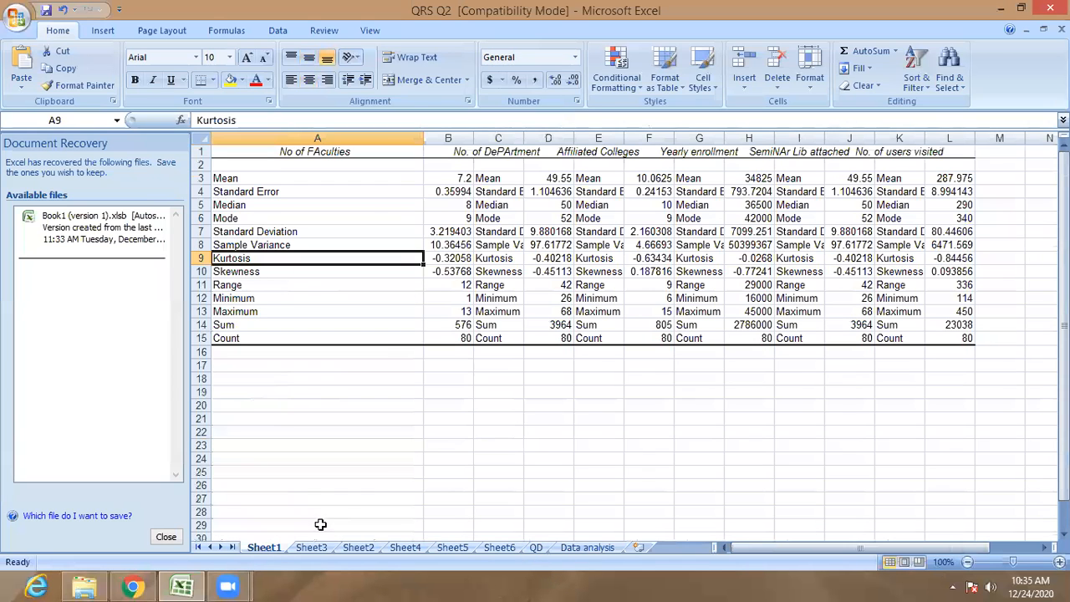
Check Sheet3, open the province PivotTable on Sheet2 and select empty cell A14 below it.
{"action": "left_click", "coordinate": [311, 547]}
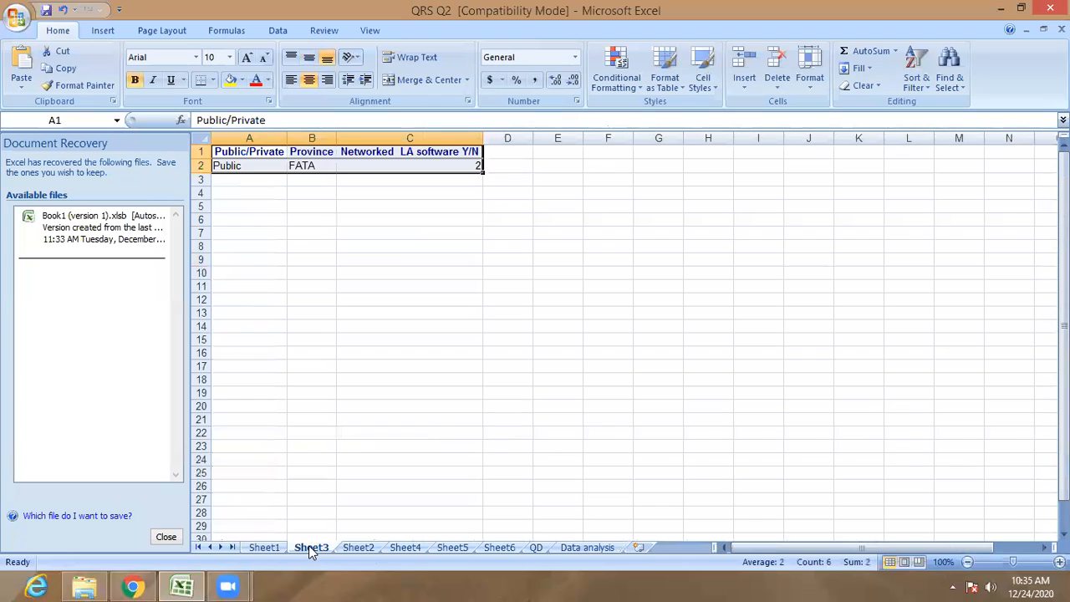
{"action": "left_click", "coordinate": [358, 547]}
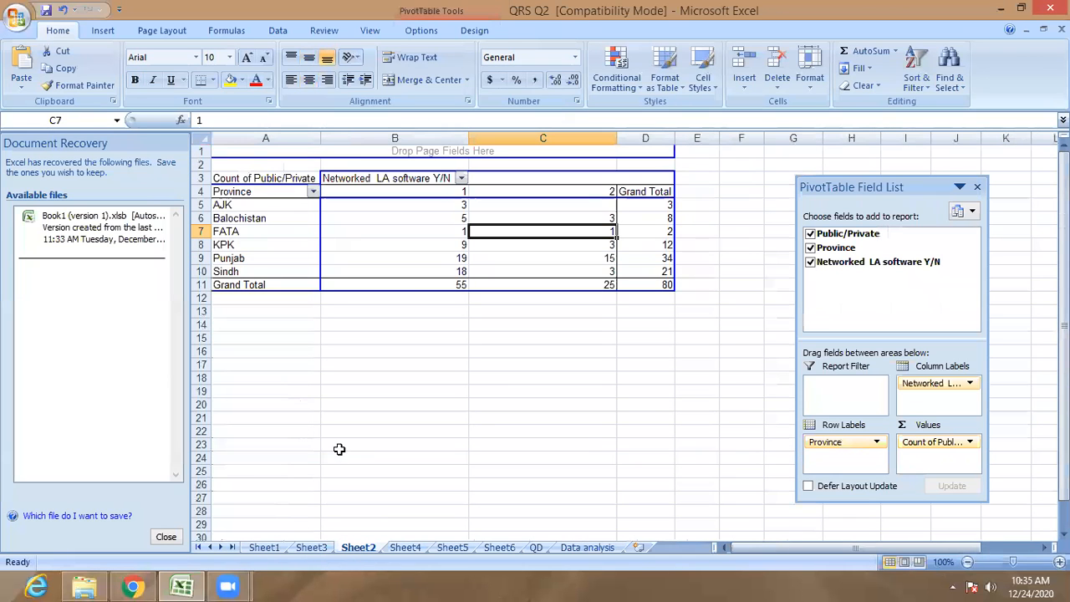
{"action": "left_click", "coordinate": [264, 318]}
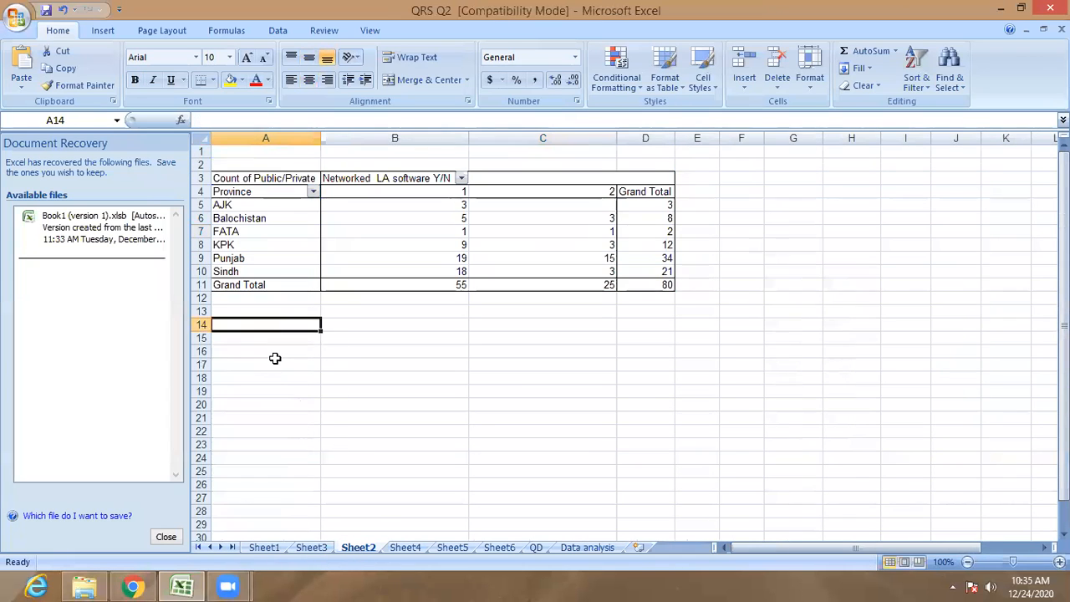
{"action": "left_click", "coordinate": [276, 361]}
{"action": "left_click", "coordinate": [300, 337]}
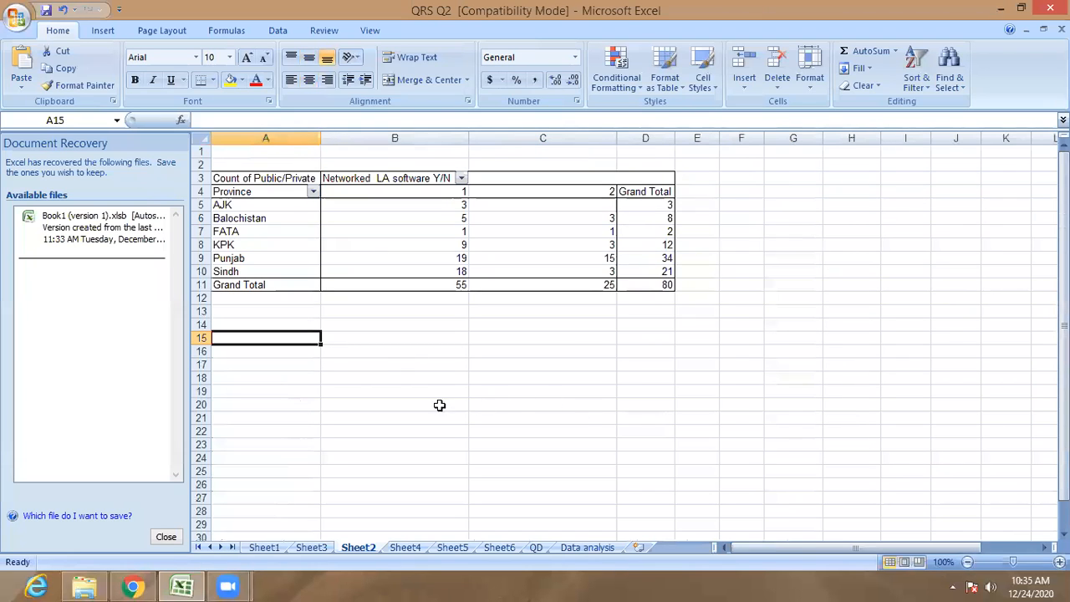
{"action": "left_click", "coordinate": [260, 378]}
{"action": "left_click", "coordinate": [287, 324]}
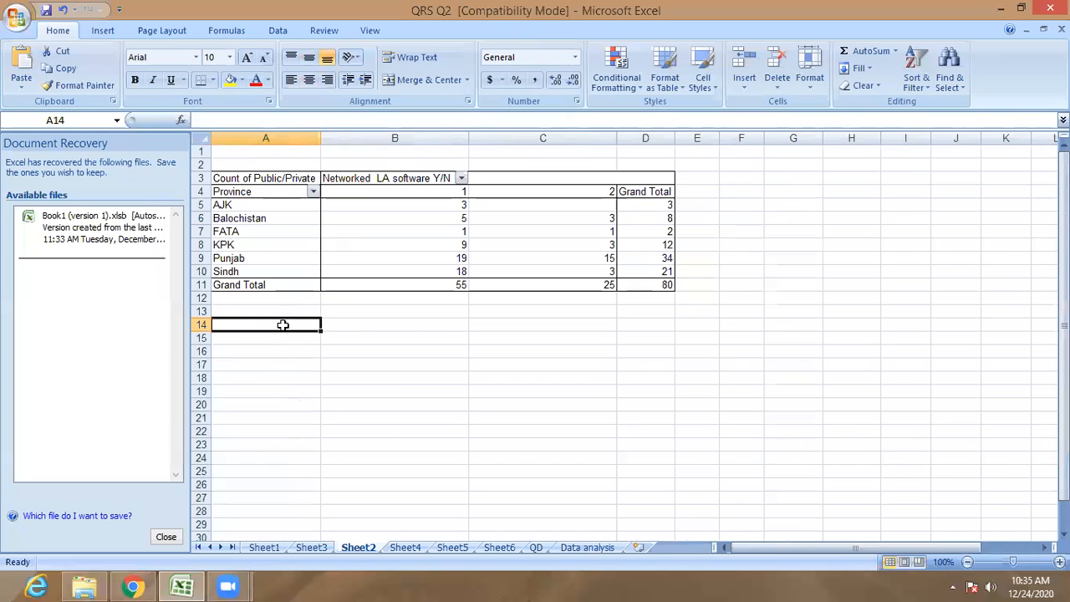
Create a PivotTable at Sheet2 cell A14 from the source range QD!$C$5:$N$85.
{"action": "left_click", "coordinate": [101, 31]}
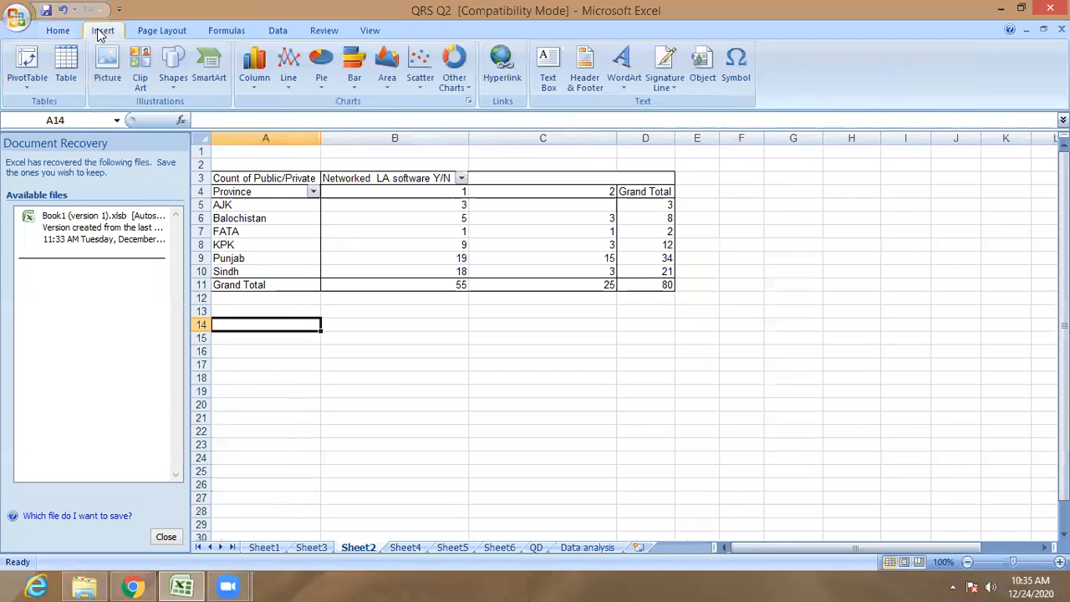
{"action": "left_click", "coordinate": [36, 75]}
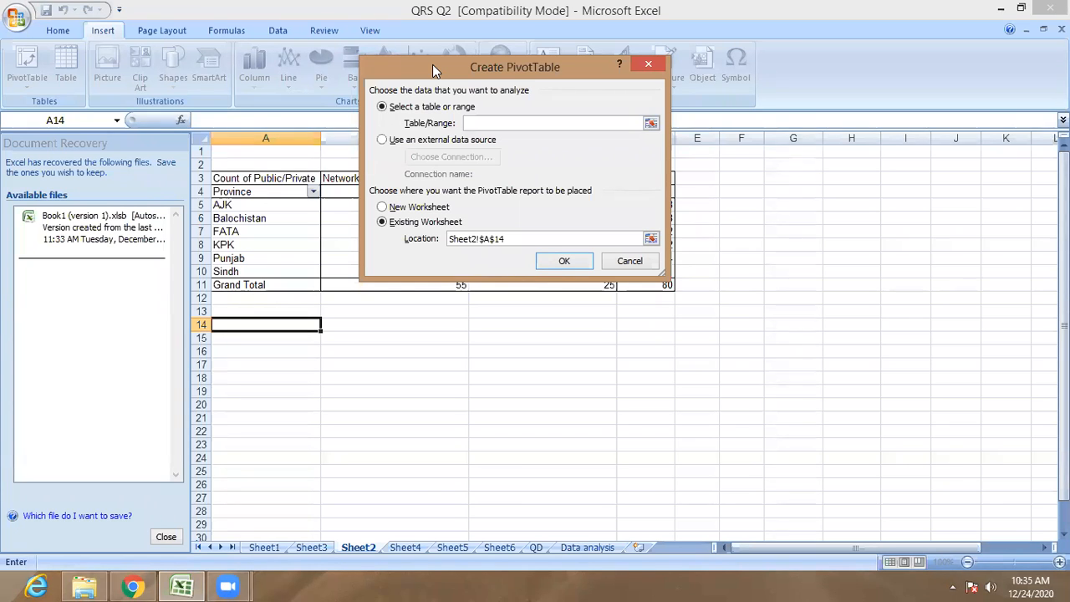
{"action": "left_click_drag", "start_coordinate": [433, 65], "coordinate": [412, 315]}
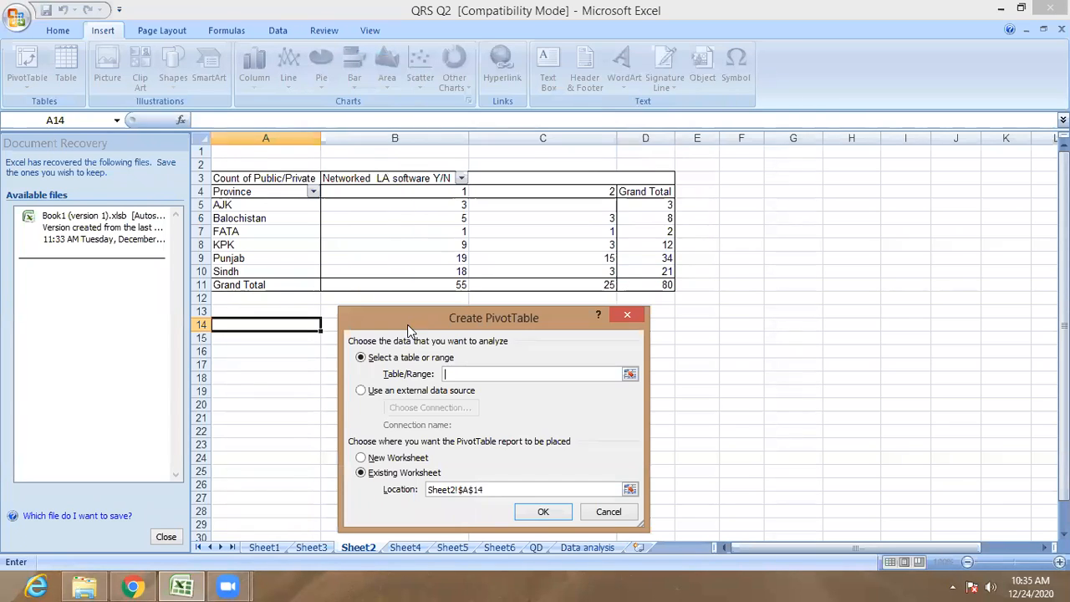
{"action": "left_click", "coordinate": [630, 374]}
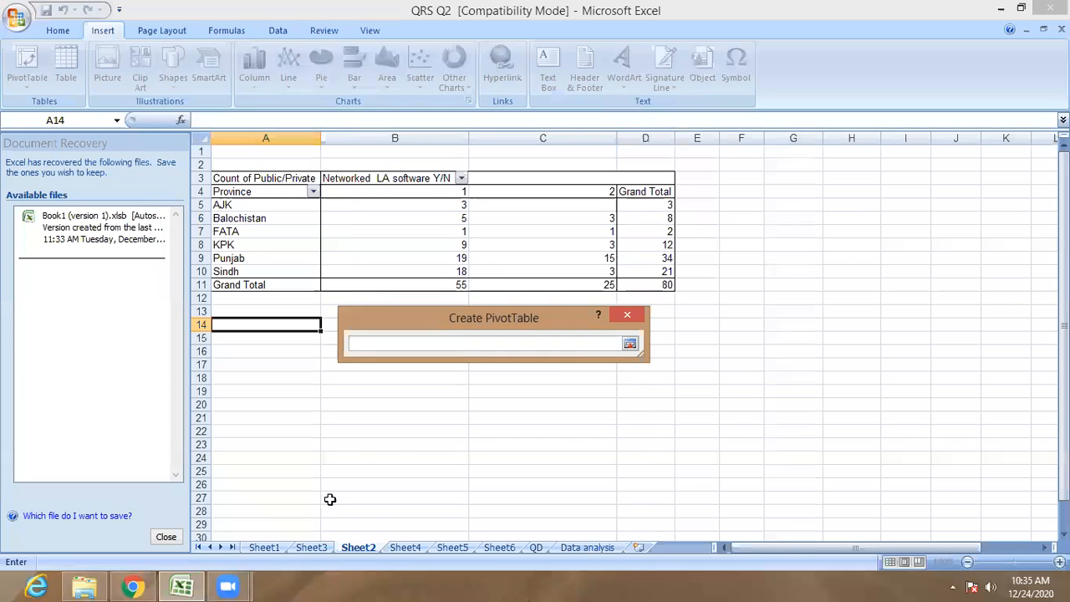
{"action": "left_click", "coordinate": [536, 547]}
{"action": "scroll", "coordinate": [381, 403], "scroll_direction": "up", "scroll_amount": 17}
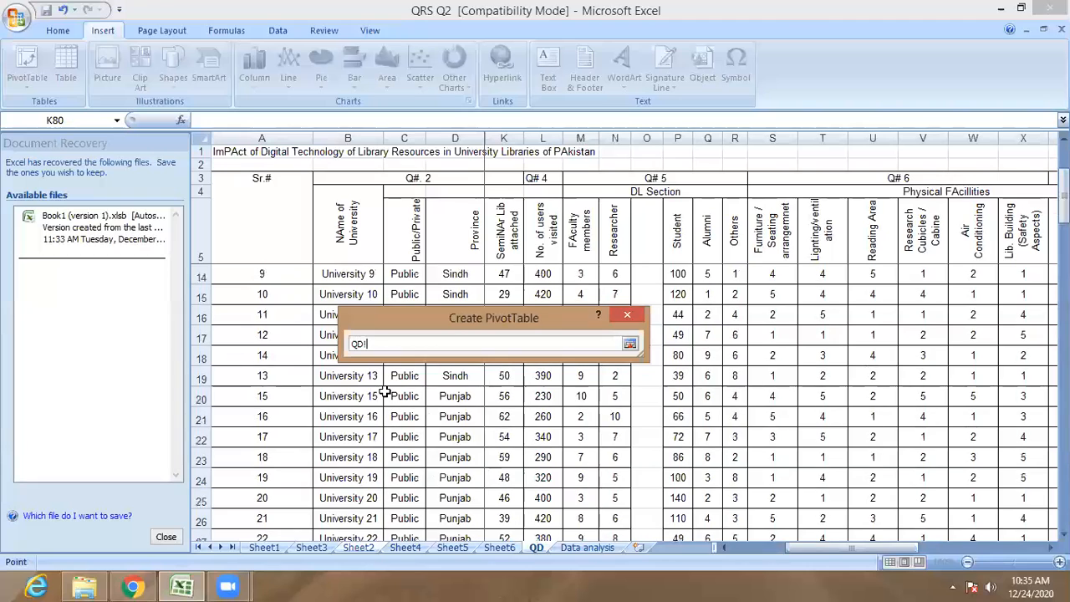
{"action": "left_click_drag", "start_coordinate": [429, 326], "coordinate": [802, 488]}
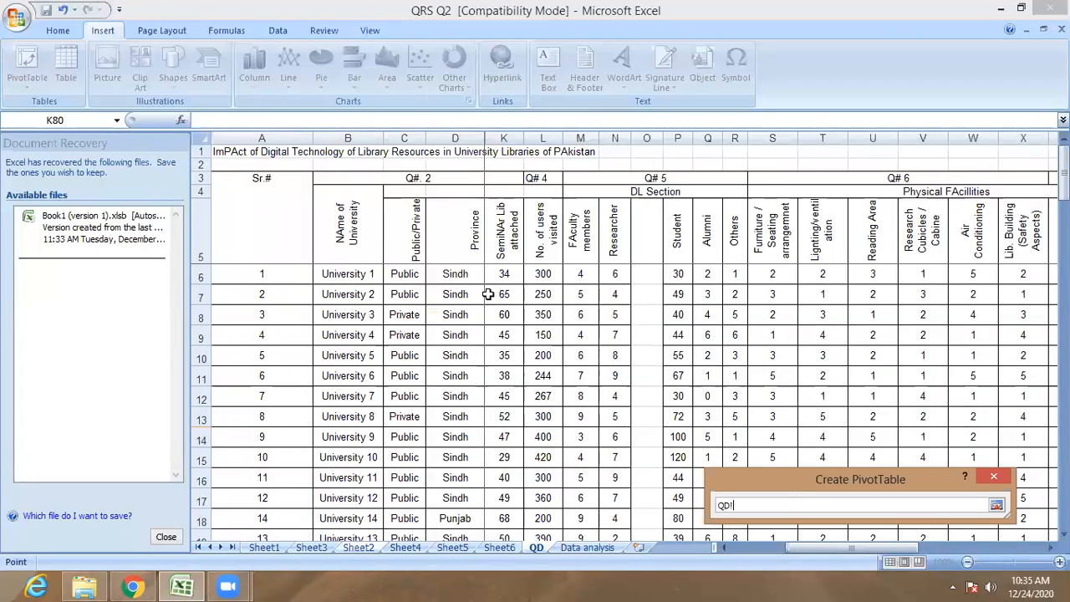
{"action": "left_click_drag", "start_coordinate": [422, 241], "coordinate": [606, 303]}
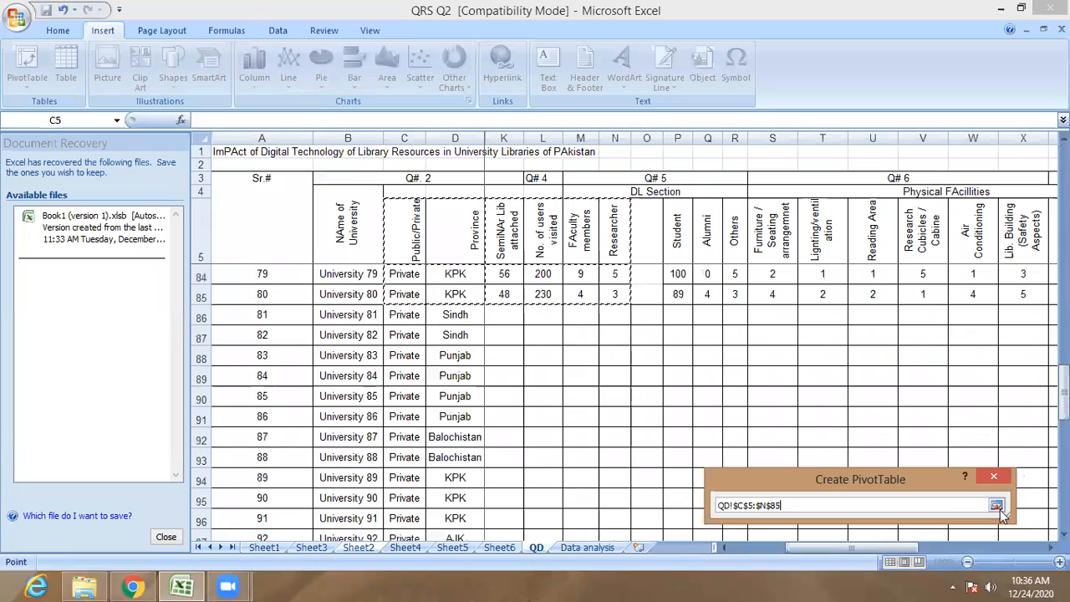
{"action": "left_click_drag", "start_coordinate": [922, 482], "coordinate": [578, 265]}
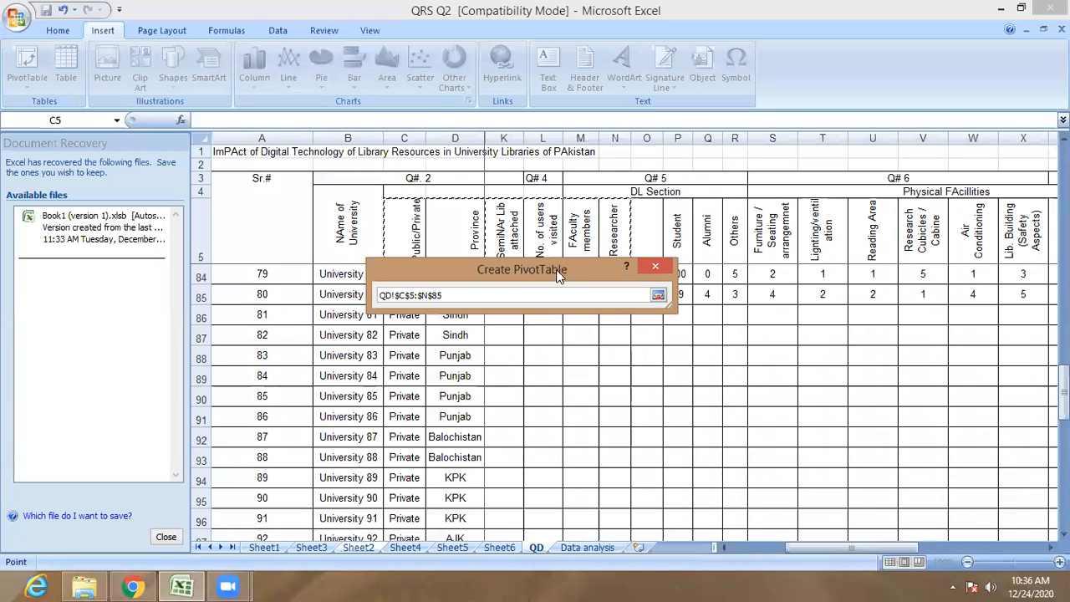
{"action": "left_click", "coordinate": [659, 297]}
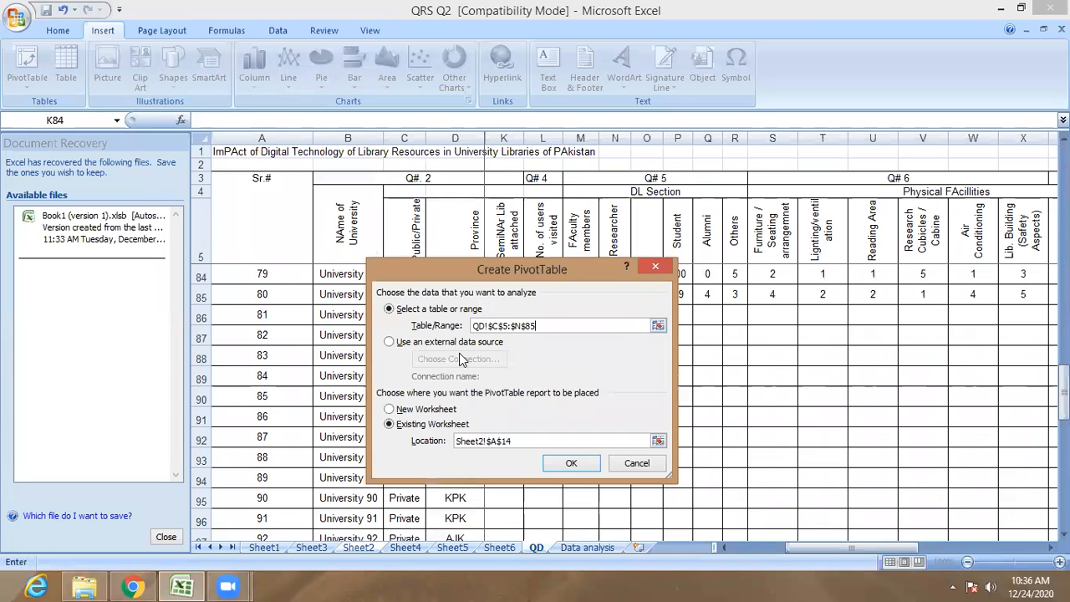
{"action": "left_click", "coordinate": [570, 463]}
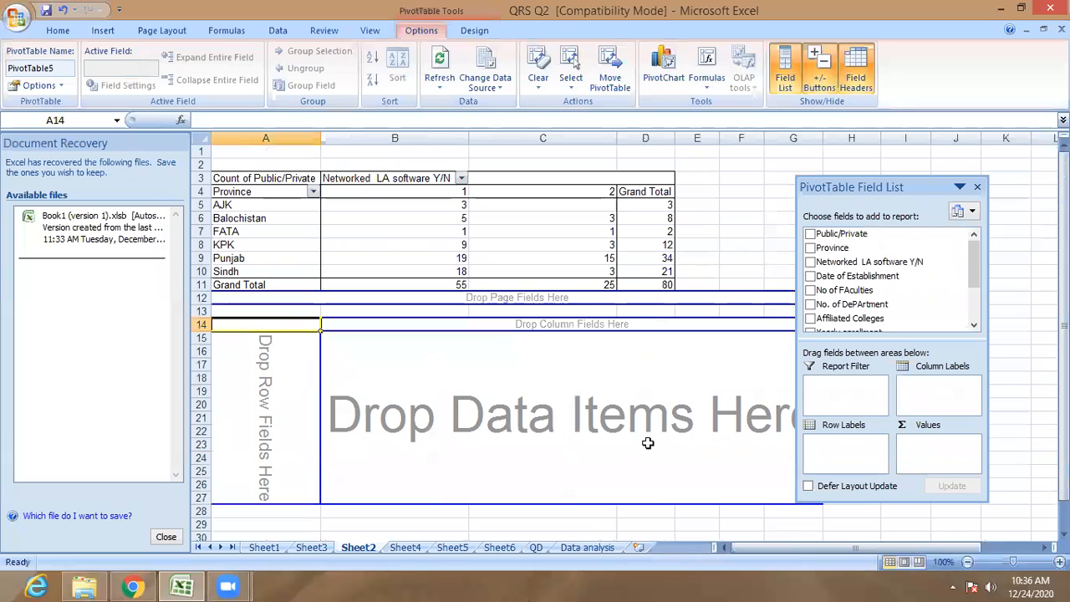
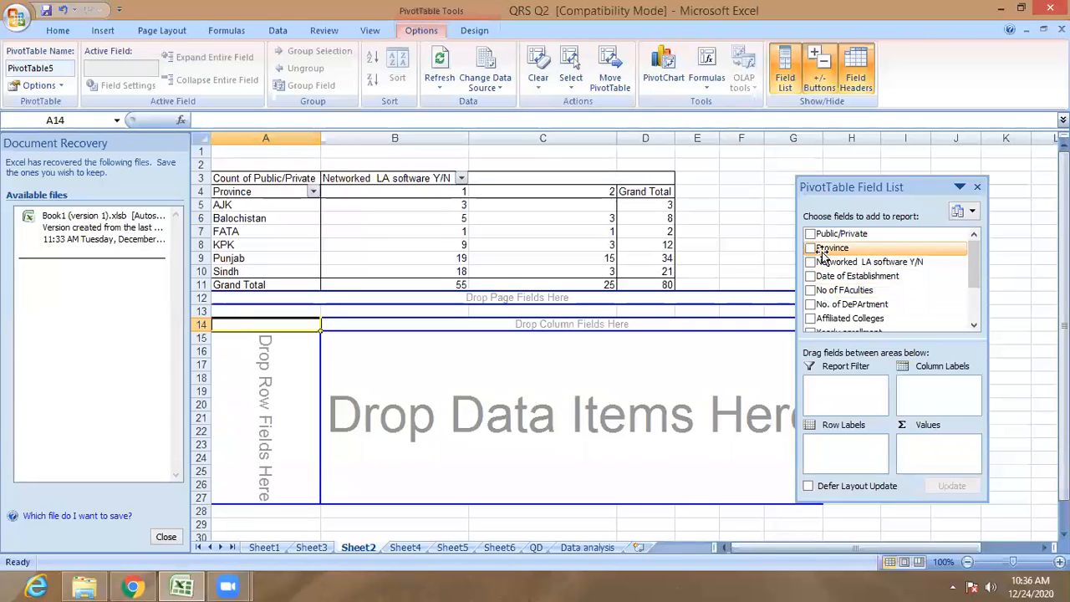
Lay out the new PivotTable with Province as columns, Public/Private as rows and Researcher as the data values.
{"action": "left_click_drag", "start_coordinate": [824, 249], "coordinate": [575, 325]}
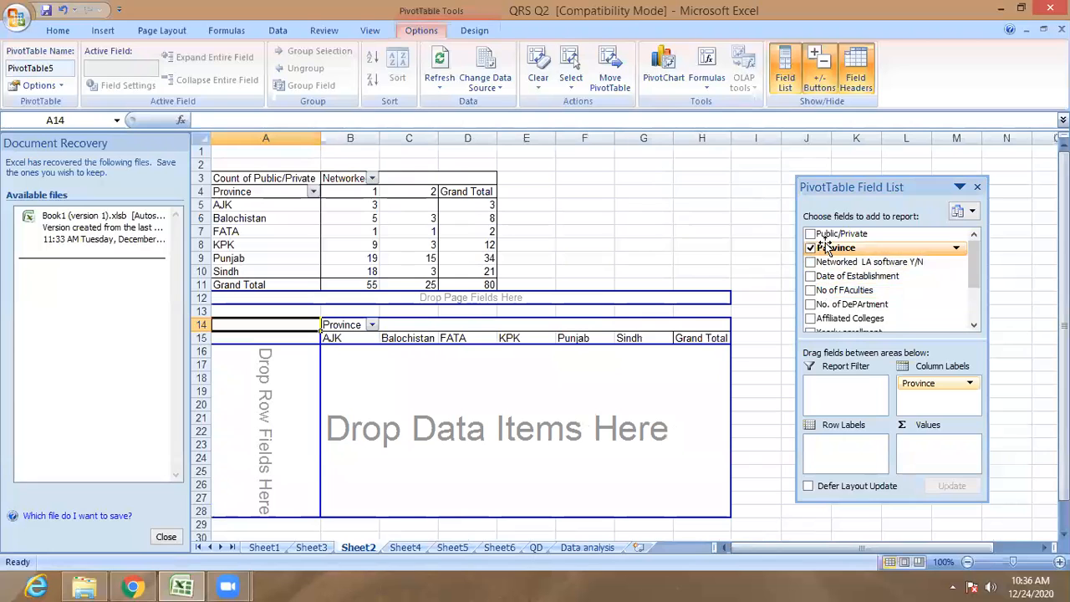
{"action": "left_click_drag", "start_coordinate": [828, 238], "coordinate": [266, 419]}
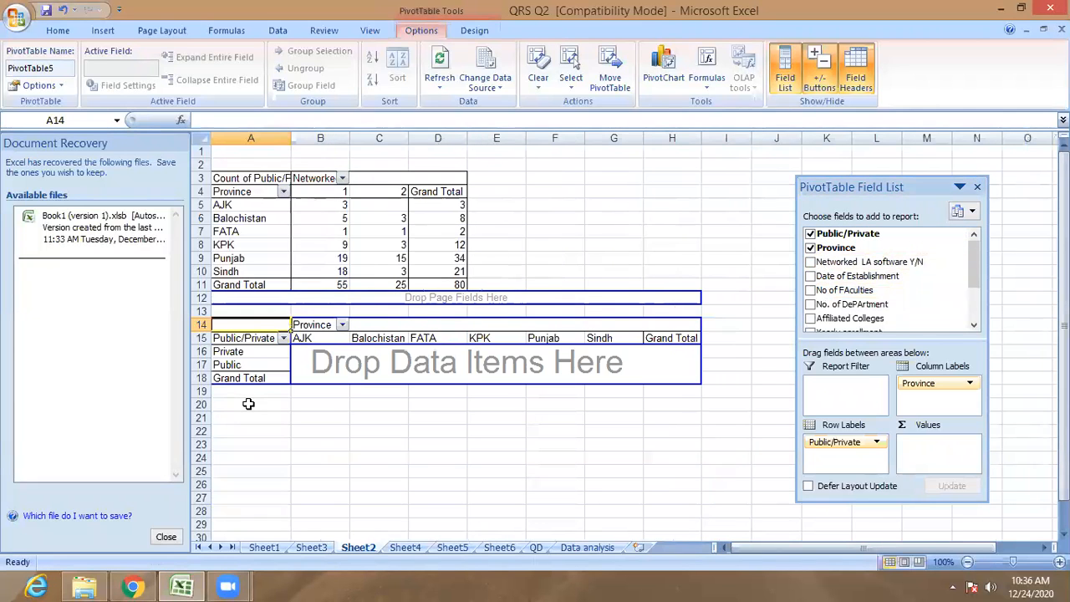
{"action": "left_click_drag", "start_coordinate": [975, 259], "coordinate": [981, 285]}
{"action": "left_click_drag", "start_coordinate": [846, 328], "coordinate": [495, 363]}
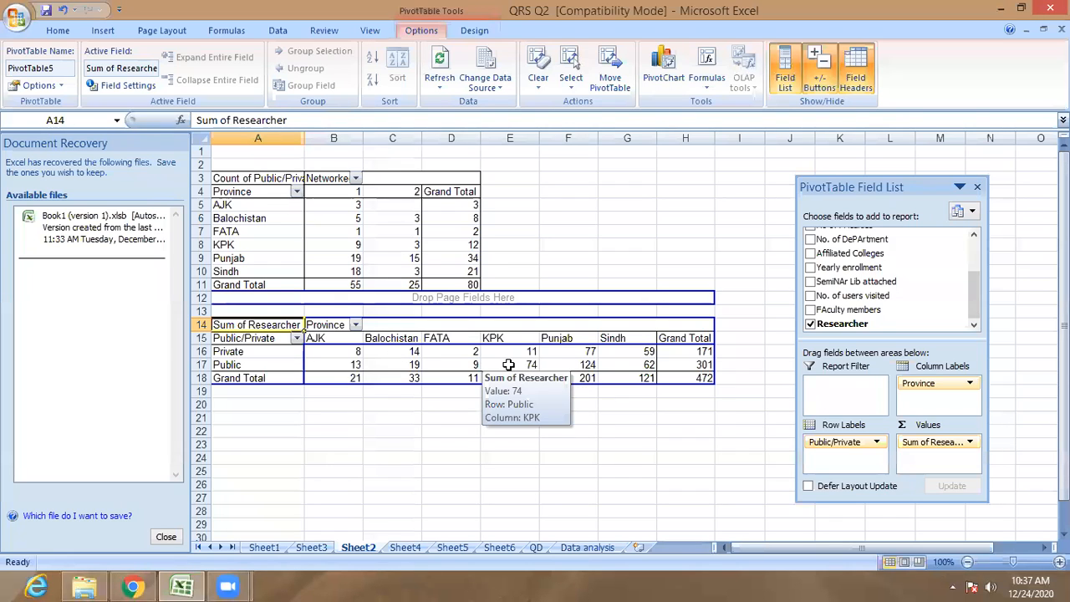
Summarize the Researcher values in the new PivotTable by Average.
{"action": "right_click", "coordinate": [509, 364]}
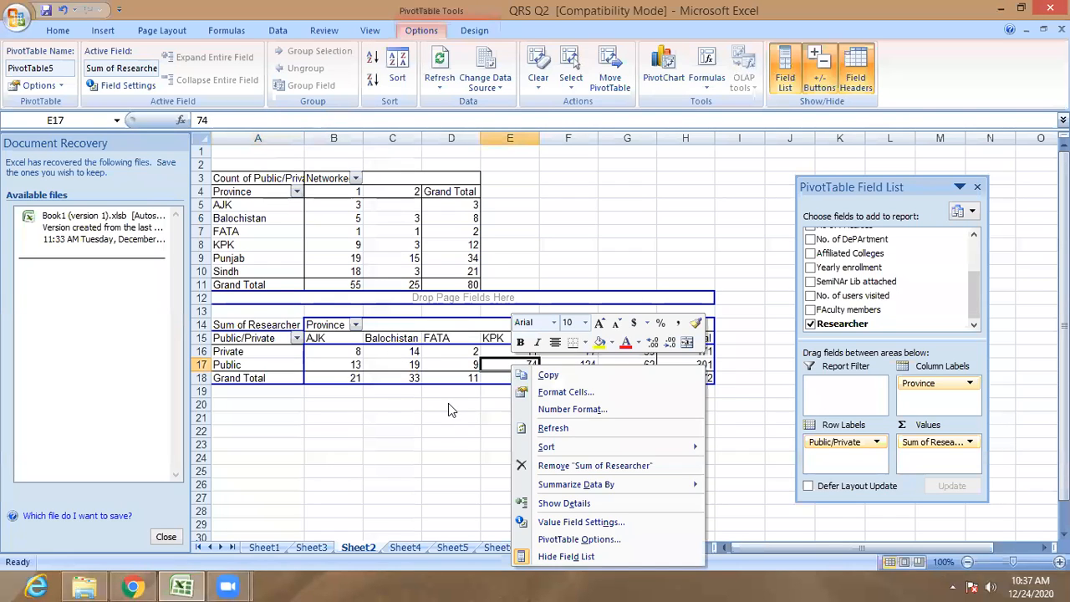
{"action": "left_click", "coordinate": [583, 522]}
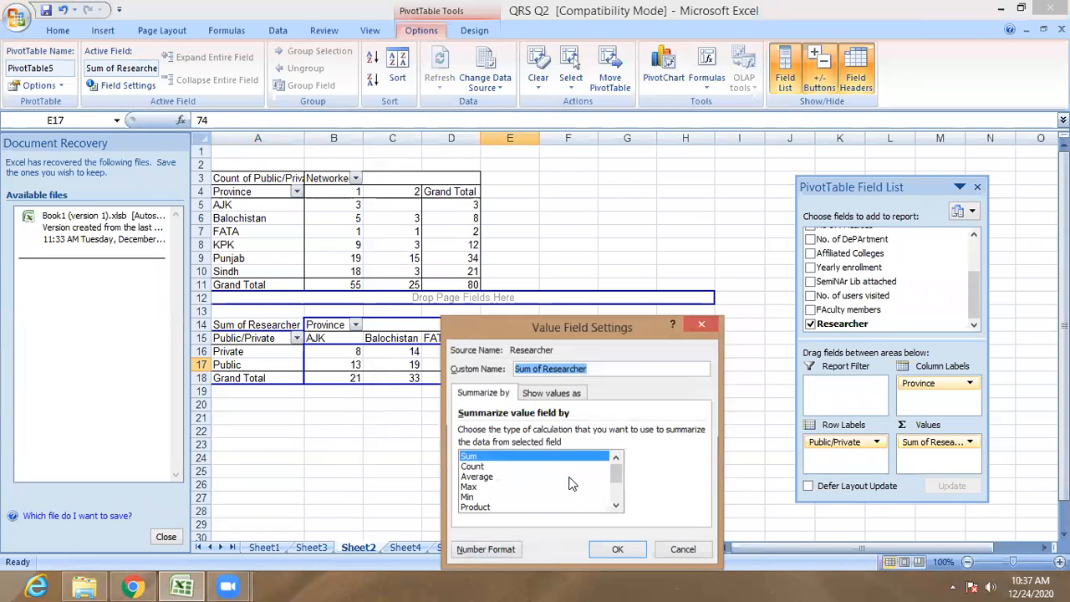
{"action": "left_click", "coordinate": [478, 476]}
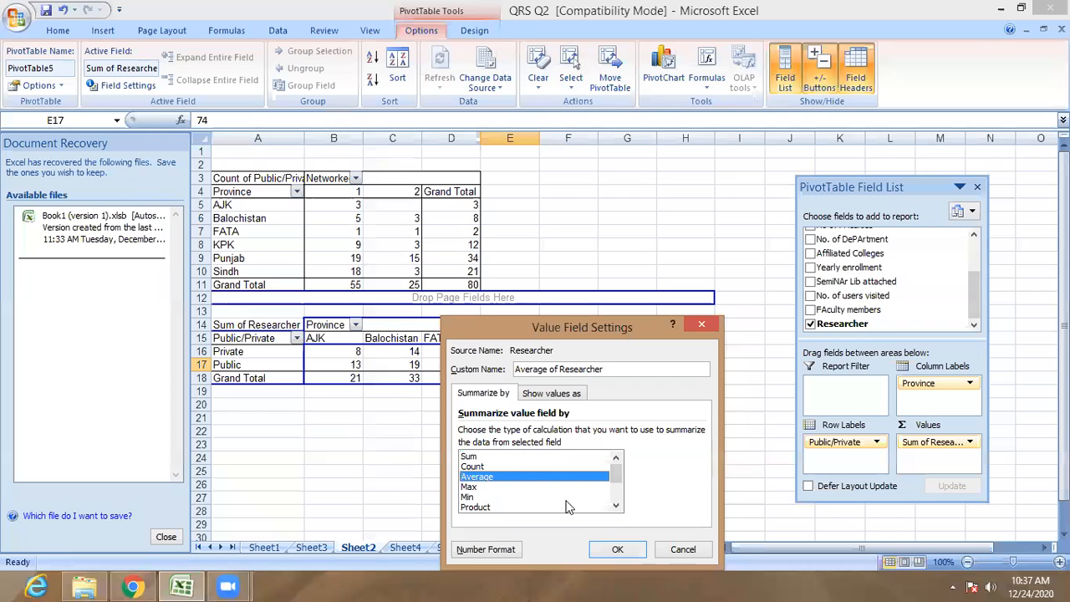
{"action": "left_click", "coordinate": [619, 551]}
Format the averages in B16:H18 with one decimal place and centre them.
{"action": "left_click", "coordinate": [365, 352]}
{"action": "left_click_drag", "start_coordinate": [365, 353], "coordinate": [769, 378]}
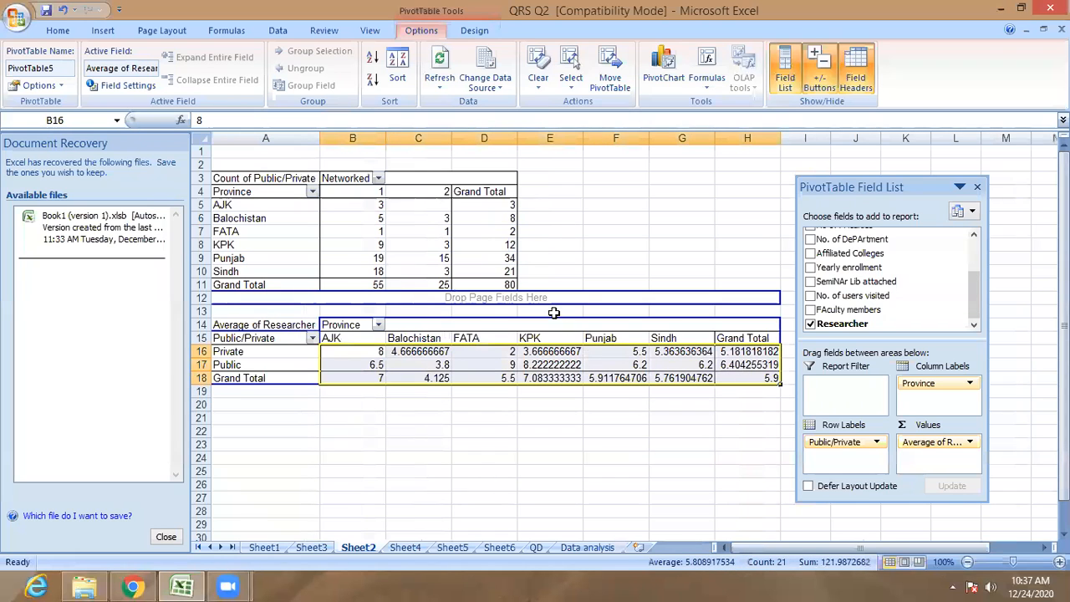
{"action": "left_click", "coordinate": [311, 88]}
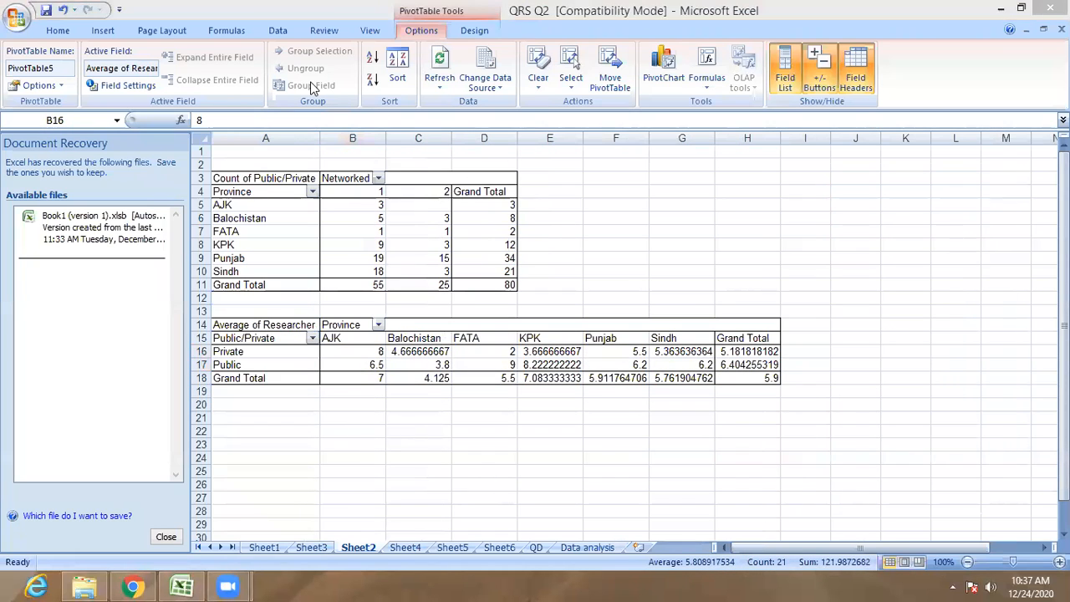
{"action": "left_click", "coordinate": [59, 31]}
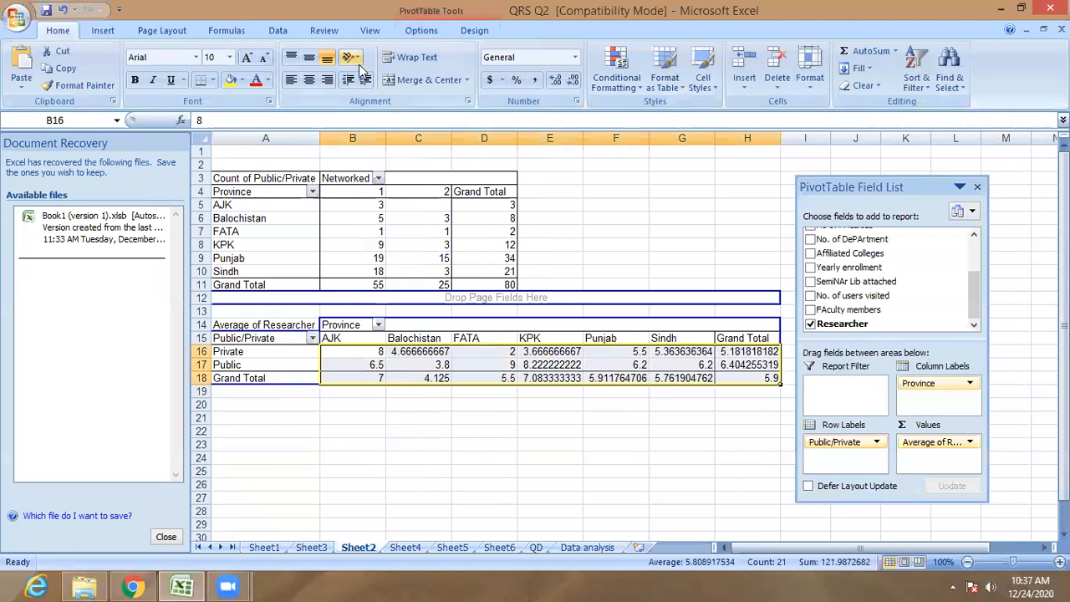
{"action": "left_click", "coordinate": [555, 80]}
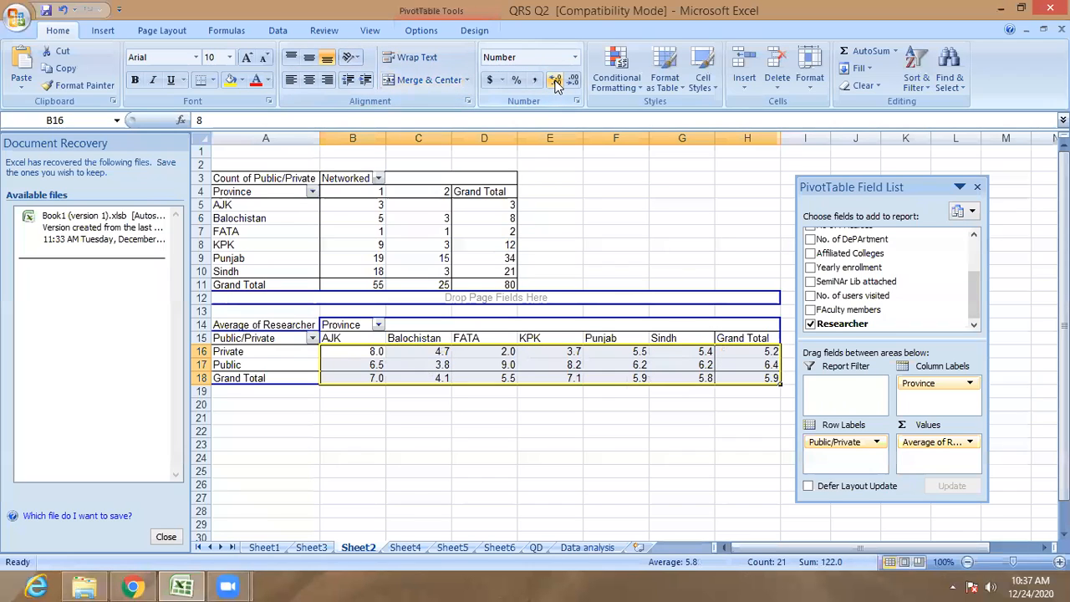
{"action": "left_click", "coordinate": [309, 80]}
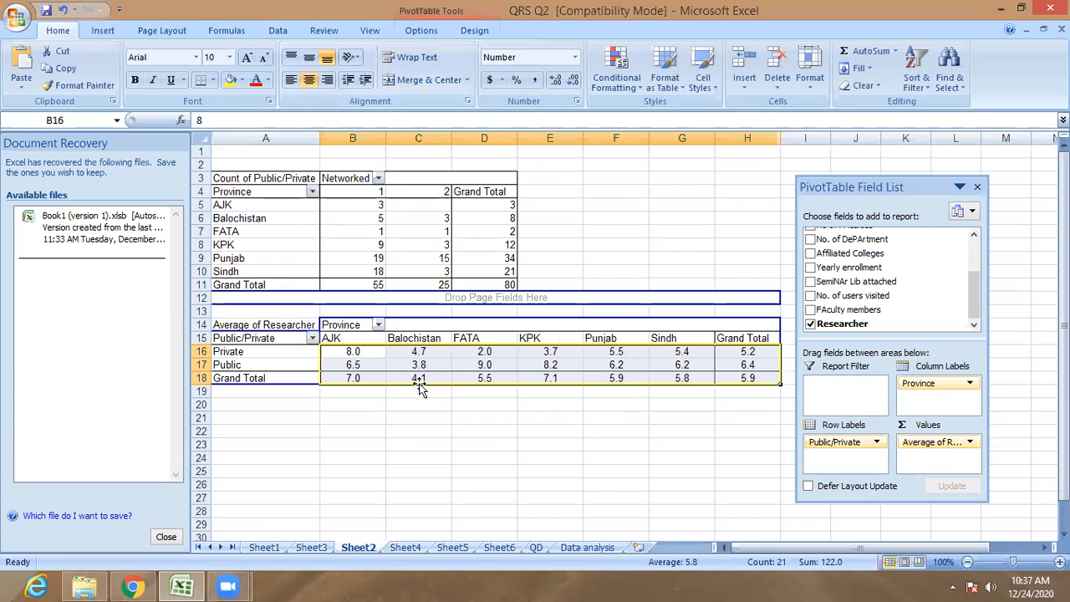
{"action": "left_click", "coordinate": [390, 431]}
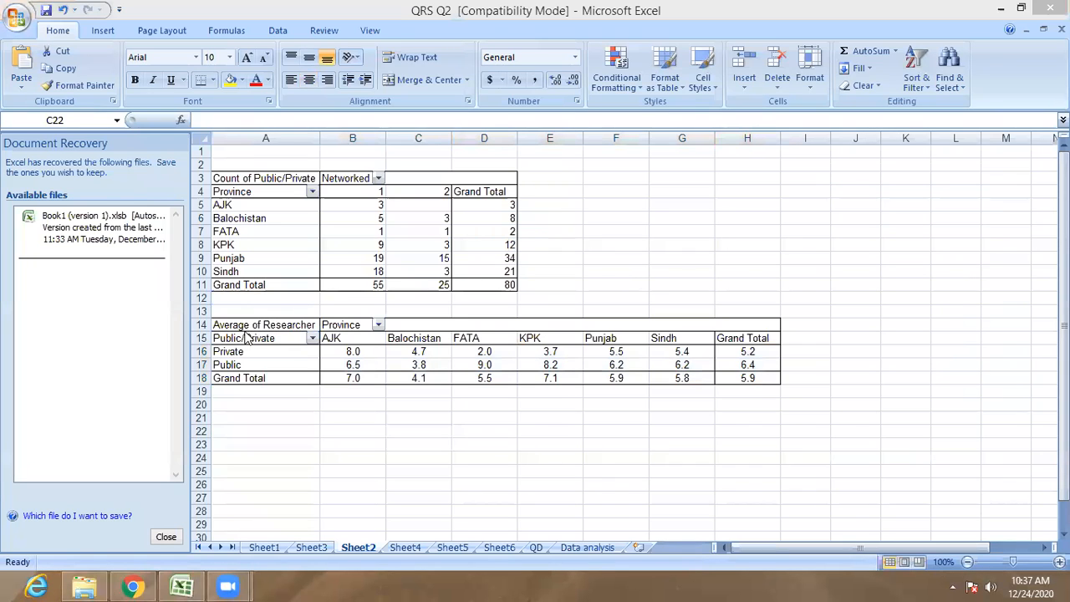
{"action": "left_click_drag", "start_coordinate": [250, 340], "coordinate": [393, 361]}
{"action": "left_click", "coordinate": [393, 362]}
{"action": "left_click", "coordinate": [418, 443]}
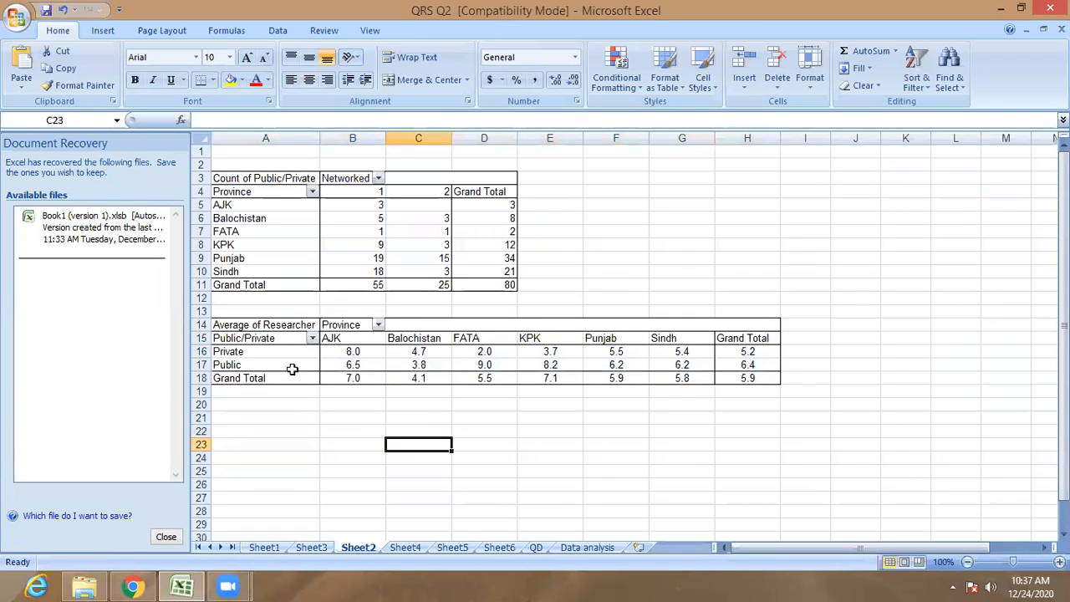
{"action": "left_click_drag", "start_coordinate": [266, 341], "coordinate": [524, 355]}
{"action": "left_click", "coordinate": [535, 457]}
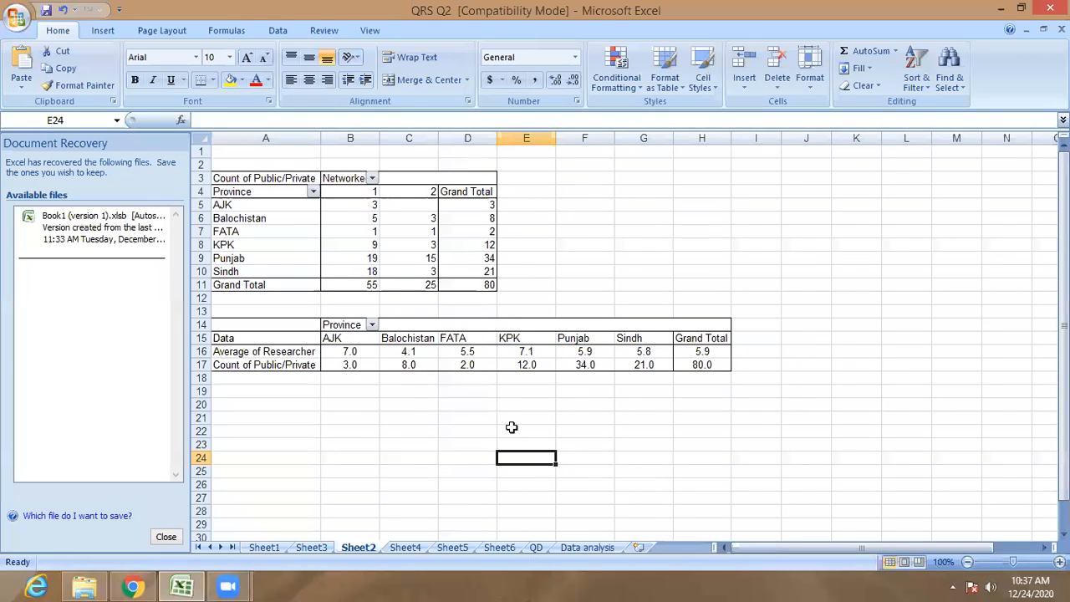
{"action": "key", "text": "ctrl+z"}
{"action": "left_click", "coordinate": [498, 427]}
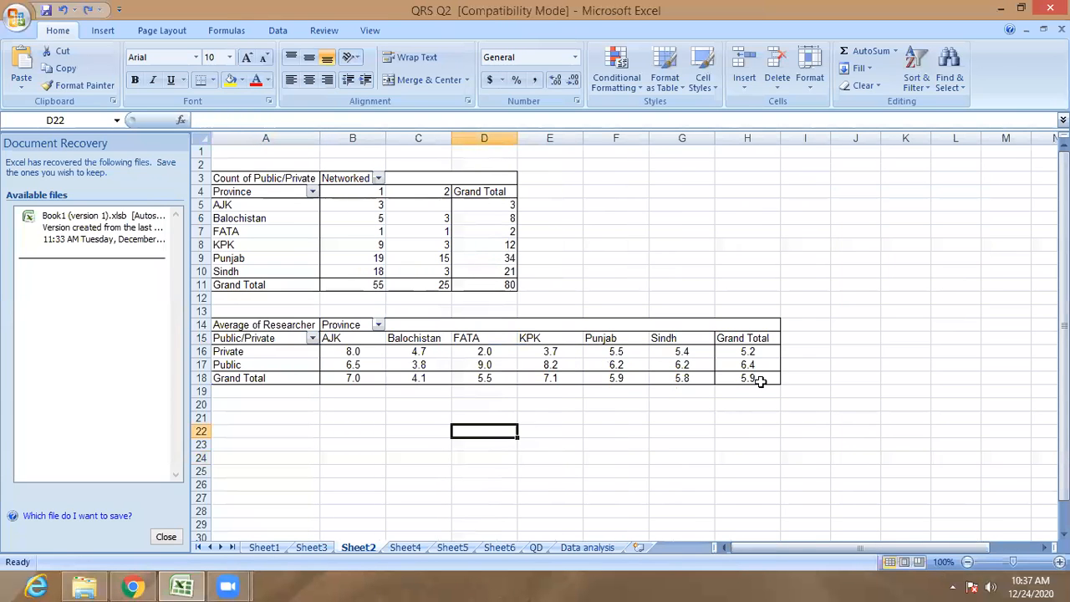
Insert a 3-D clustered column PivotChart from the Public/Private averages by province in A15:H17.
{"action": "left_click_drag", "start_coordinate": [770, 340], "coordinate": [294, 365]}
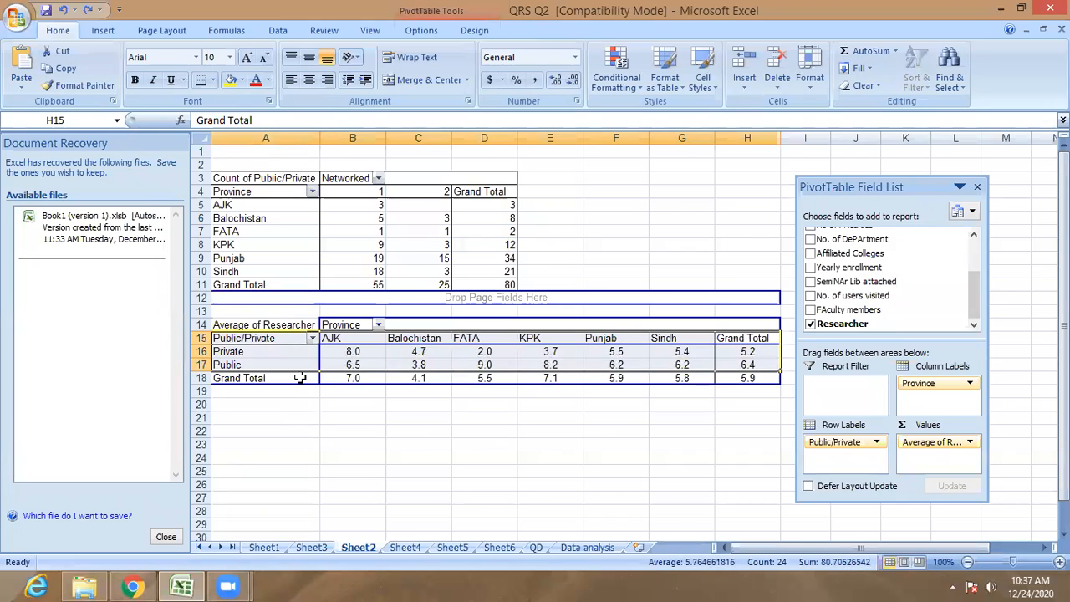
{"action": "left_click", "coordinate": [100, 35]}
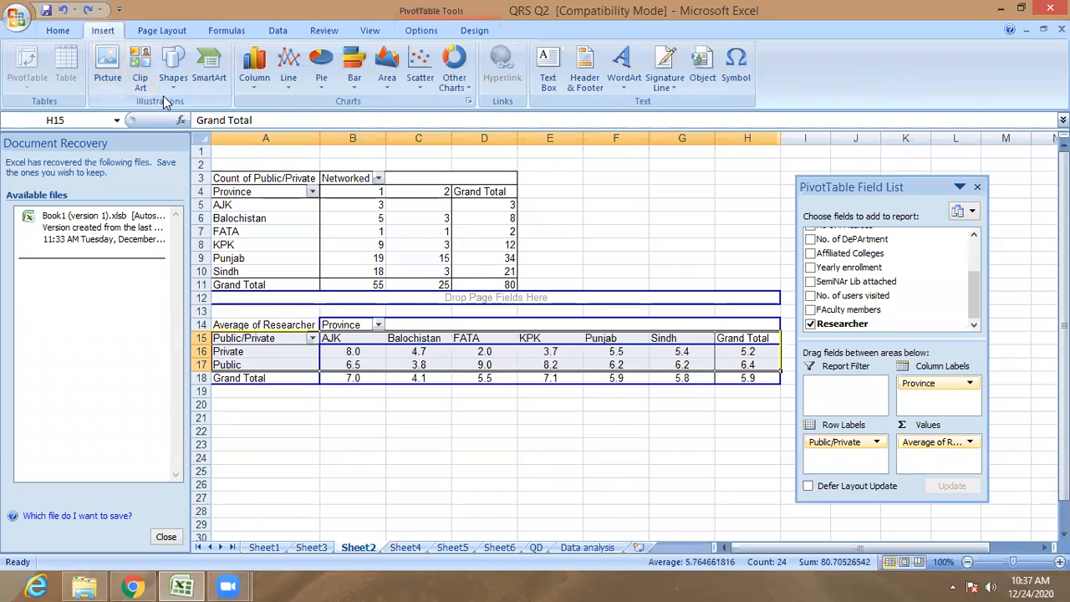
{"action": "left_click", "coordinate": [258, 75]}
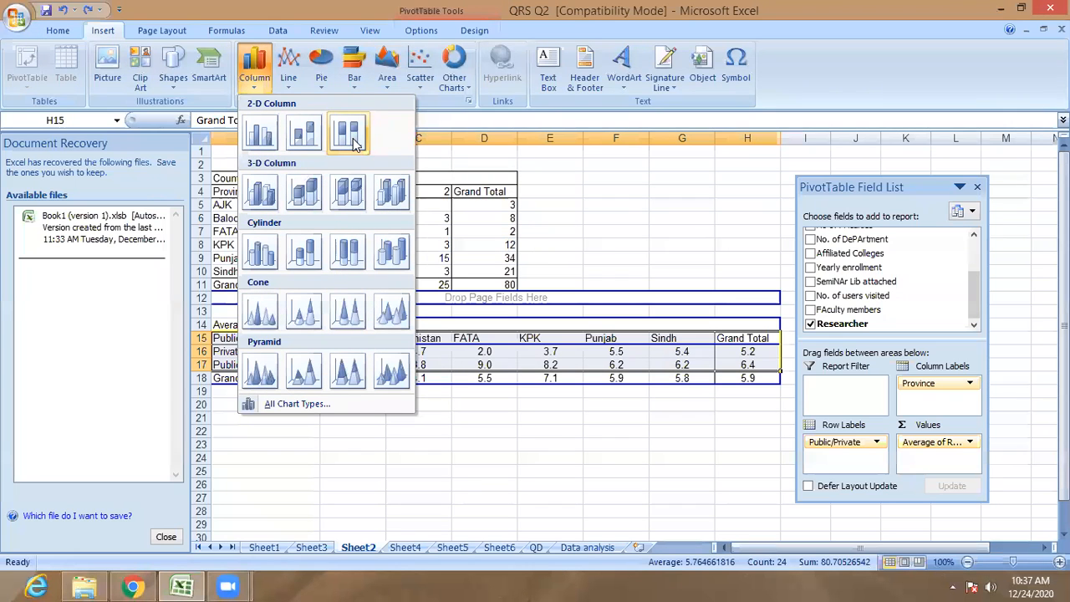
{"action": "left_click", "coordinate": [261, 192]}
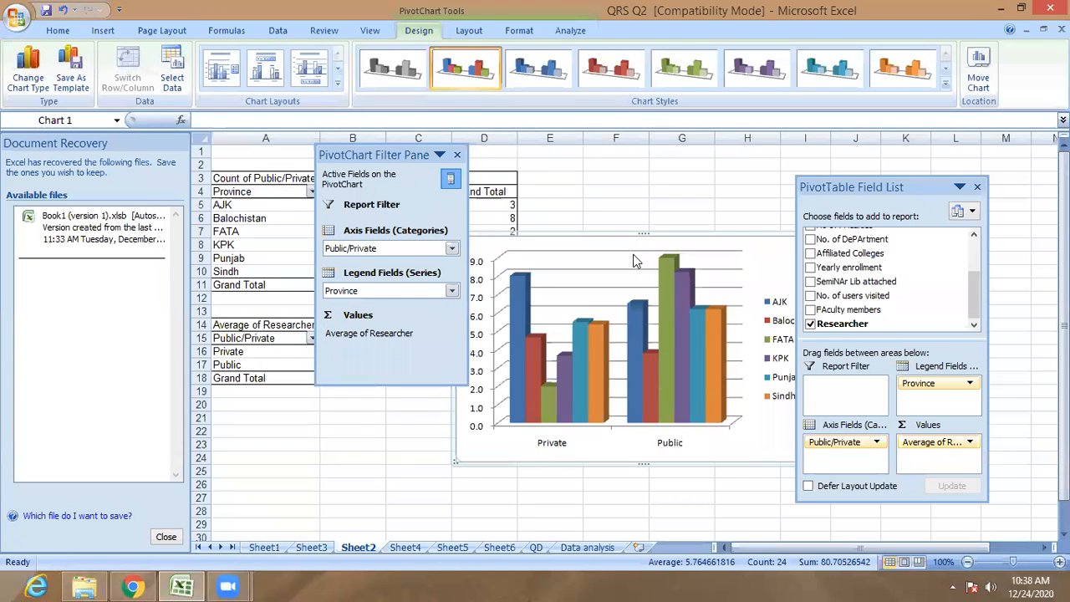
Move the PivotChart up beside the two PivotTables on Sheet2 and deselect it.
{"action": "left_click_drag", "start_coordinate": [634, 238], "coordinate": [698, 169]}
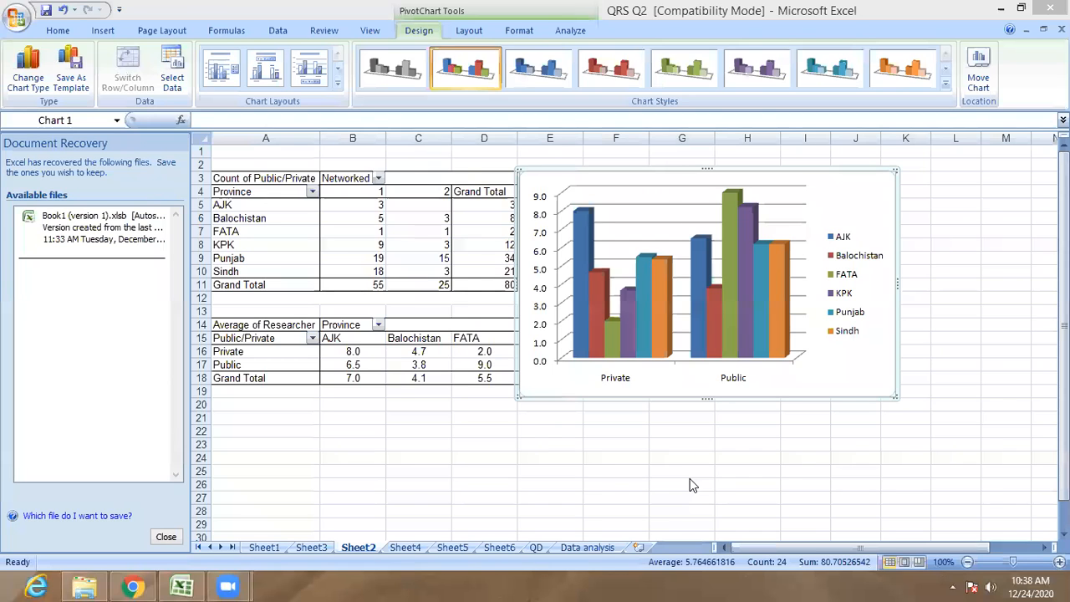
{"action": "left_click", "coordinate": [366, 409]}
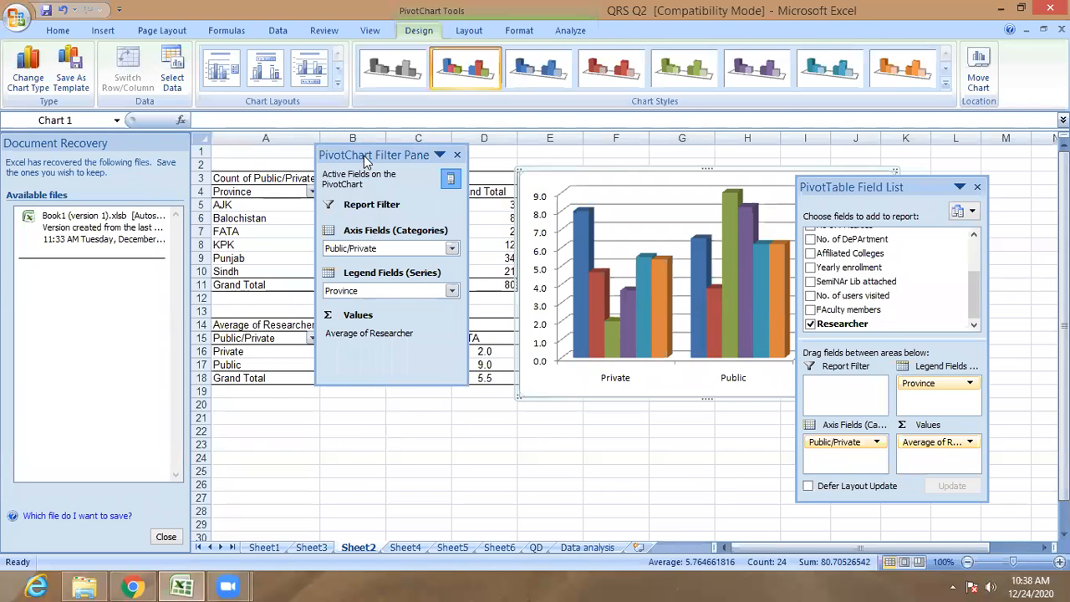
{"action": "left_click", "coordinate": [289, 444]}
{"action": "scroll", "coordinate": [366, 432], "scroll_direction": "down", "scroll_amount": 4}
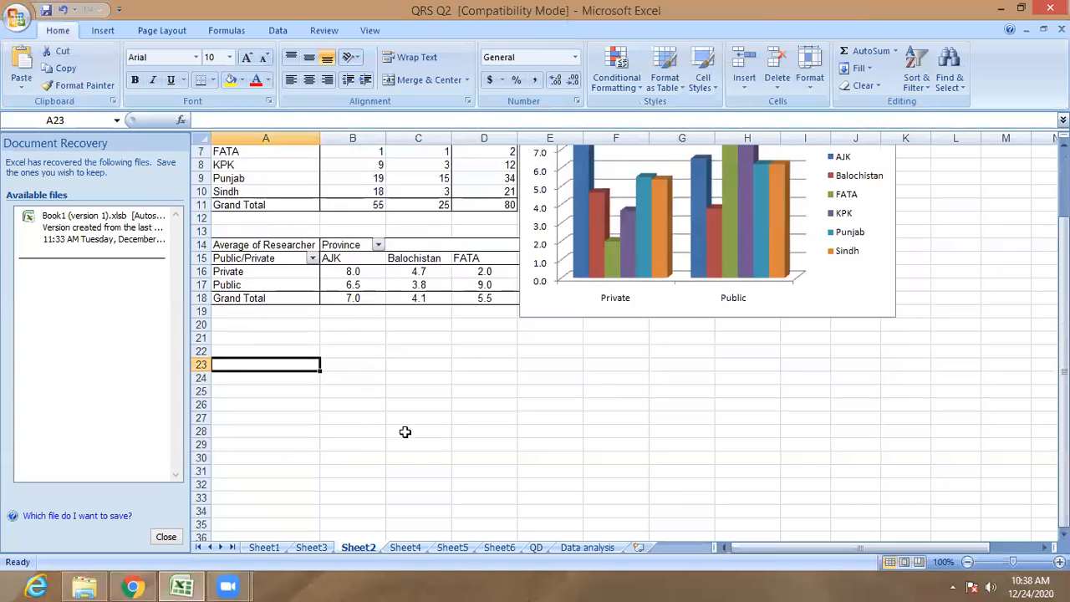
{"action": "scroll", "coordinate": [316, 231], "scroll_direction": "up", "scroll_amount": 4}
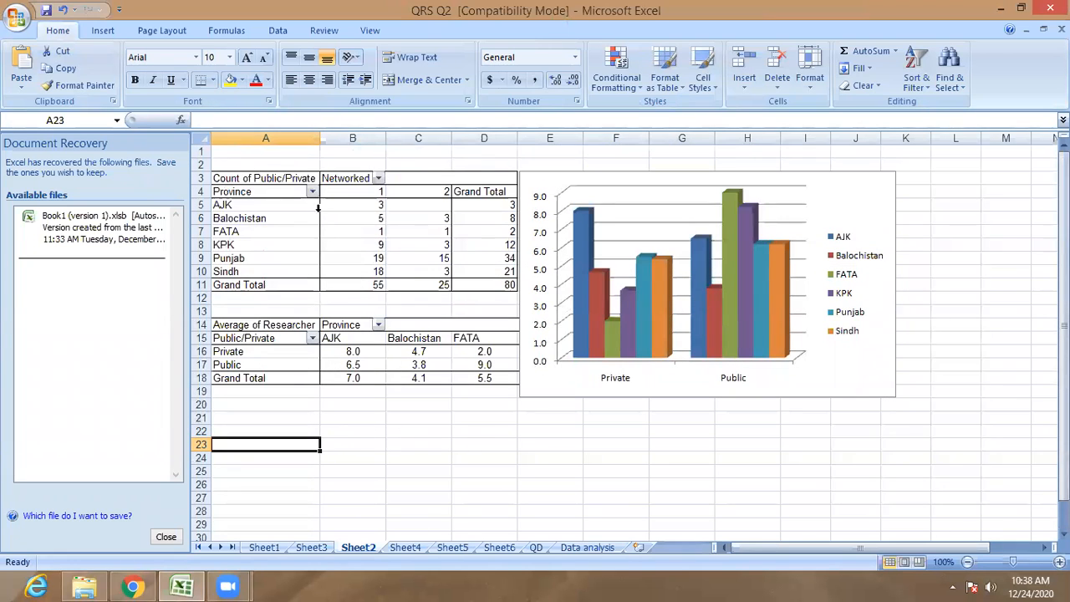
Start a new PivotTable placed in the existing worksheet at Sheet2 cell A24.
{"action": "scroll", "coordinate": [311, 215], "scroll_direction": "down", "scroll_amount": 3}
{"action": "left_click", "coordinate": [275, 371]}
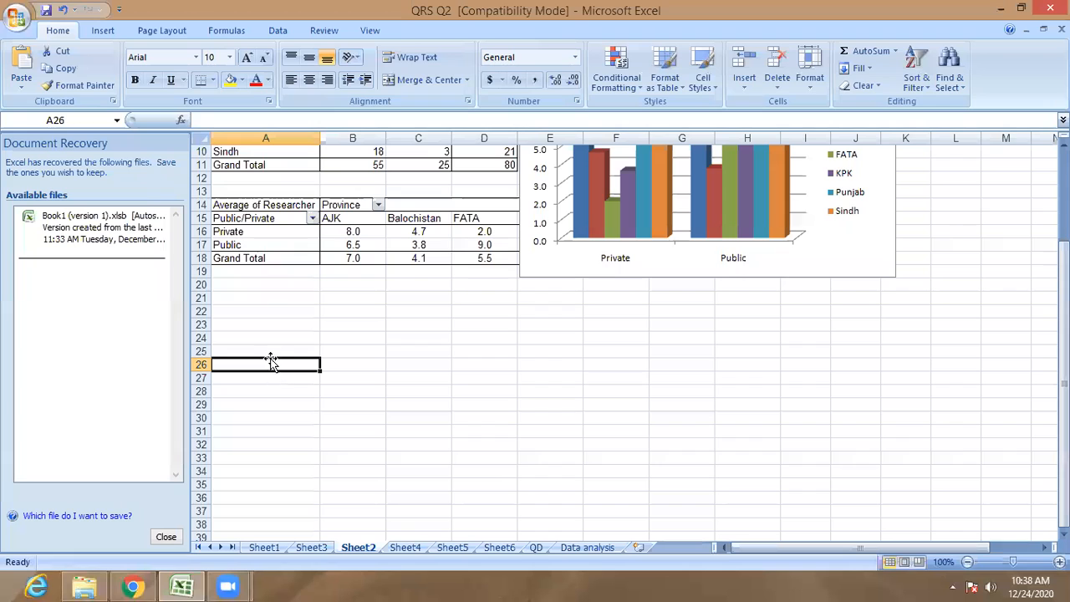
{"action": "left_click", "coordinate": [288, 341]}
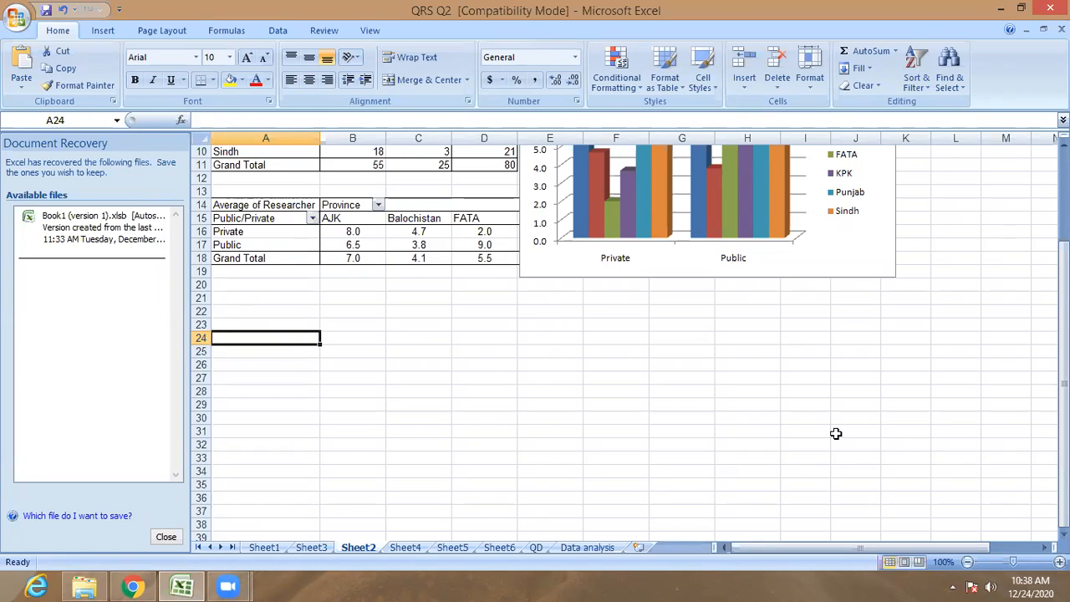
{"action": "left_click", "coordinate": [104, 31]}
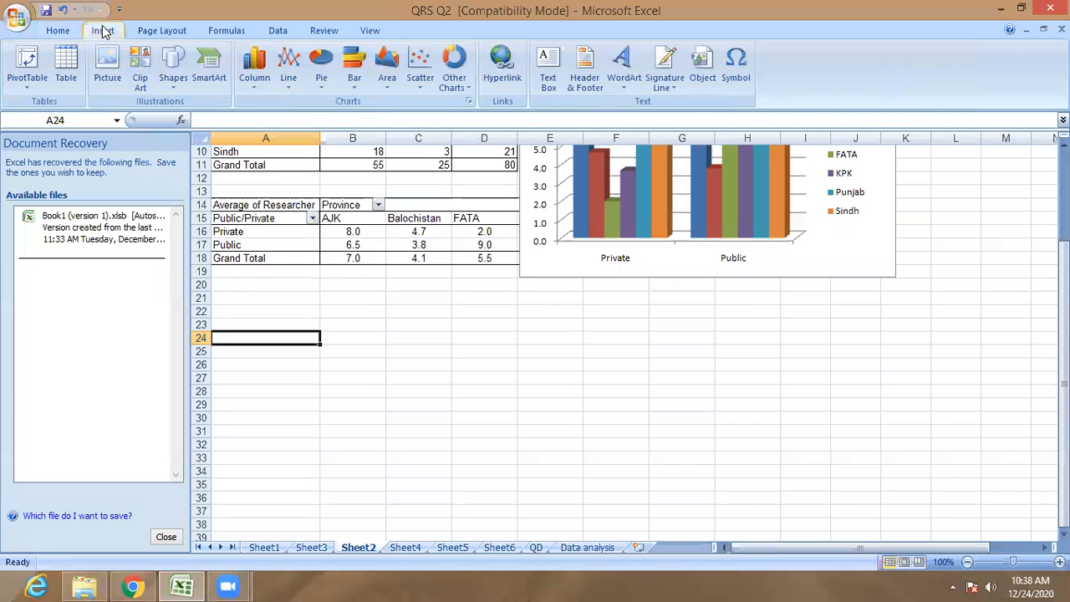
{"action": "left_click", "coordinate": [27, 65]}
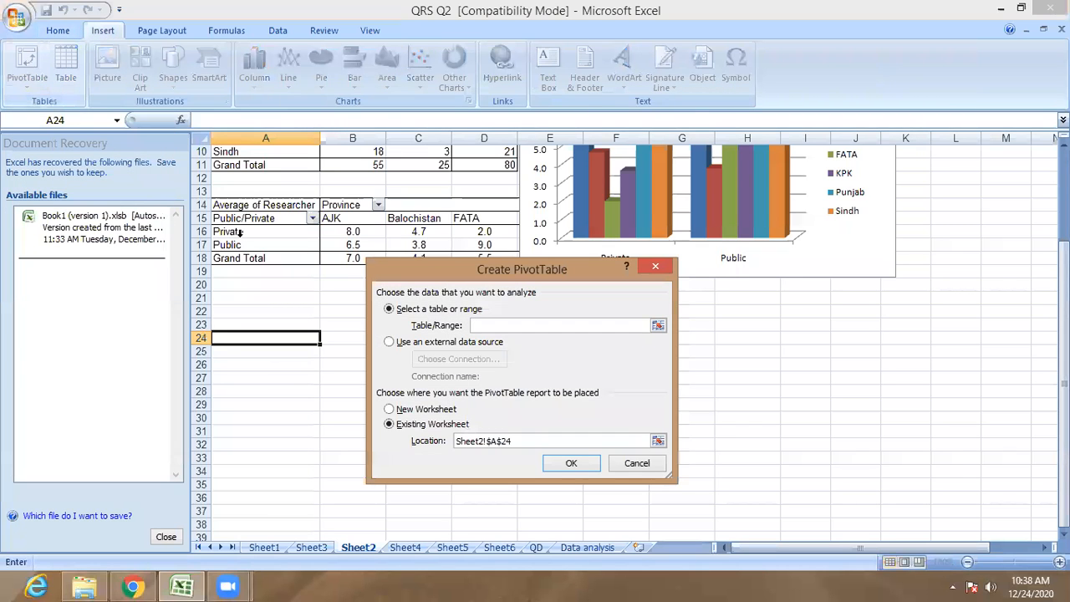
{"action": "left_click_drag", "start_coordinate": [456, 269], "coordinate": [315, 271]}
{"action": "left_click", "coordinate": [311, 245]}
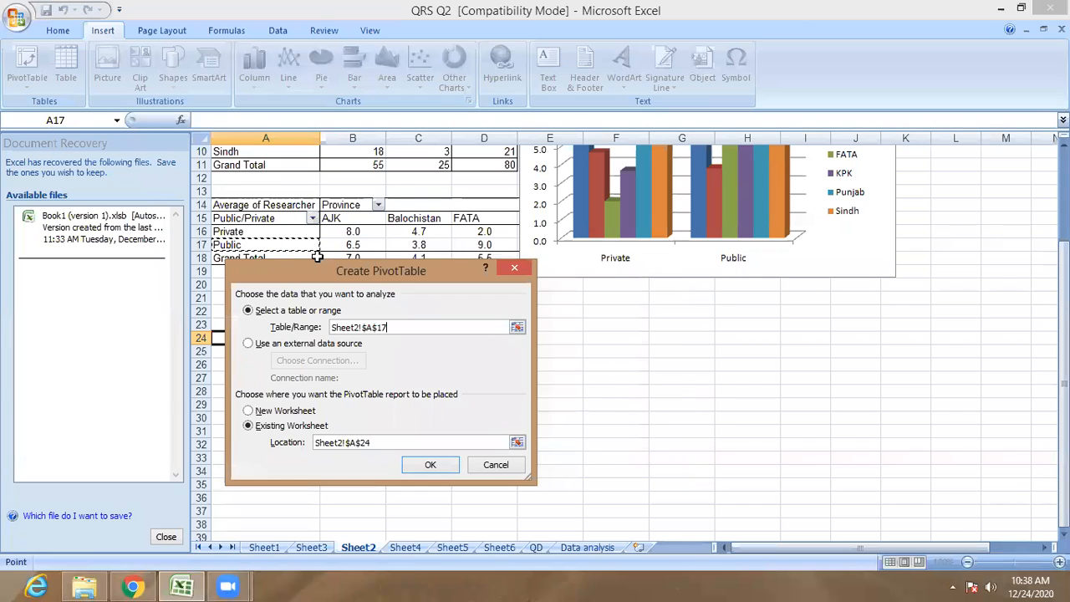
{"action": "left_click_drag", "start_coordinate": [386, 276], "coordinate": [434, 283]}
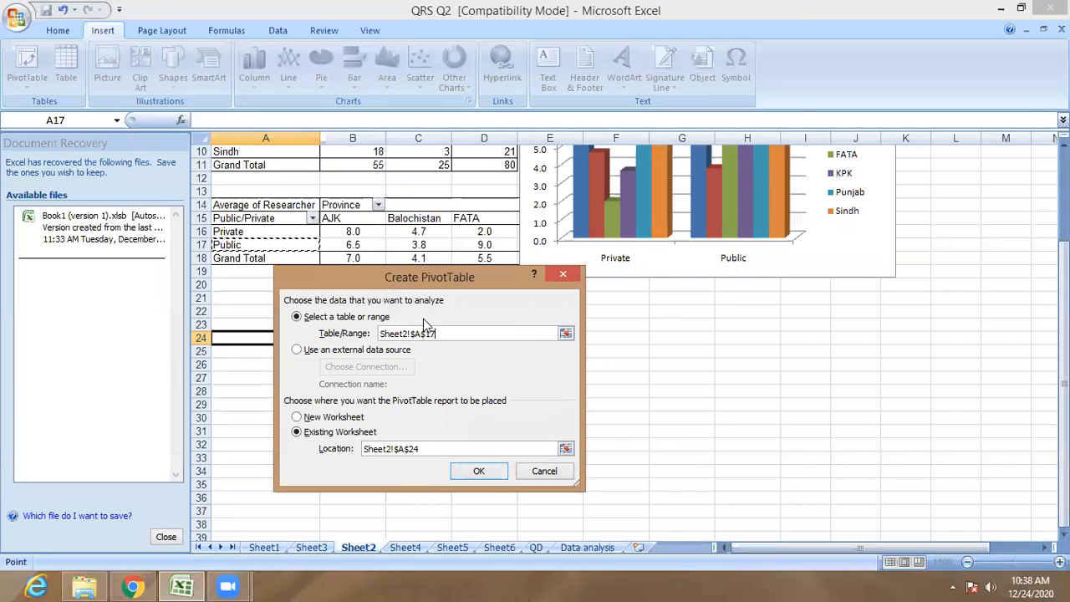
Set the source range to QD!C5:P85, try to create the PivotTable from it, and cancel.
{"action": "left_click", "coordinate": [566, 333]}
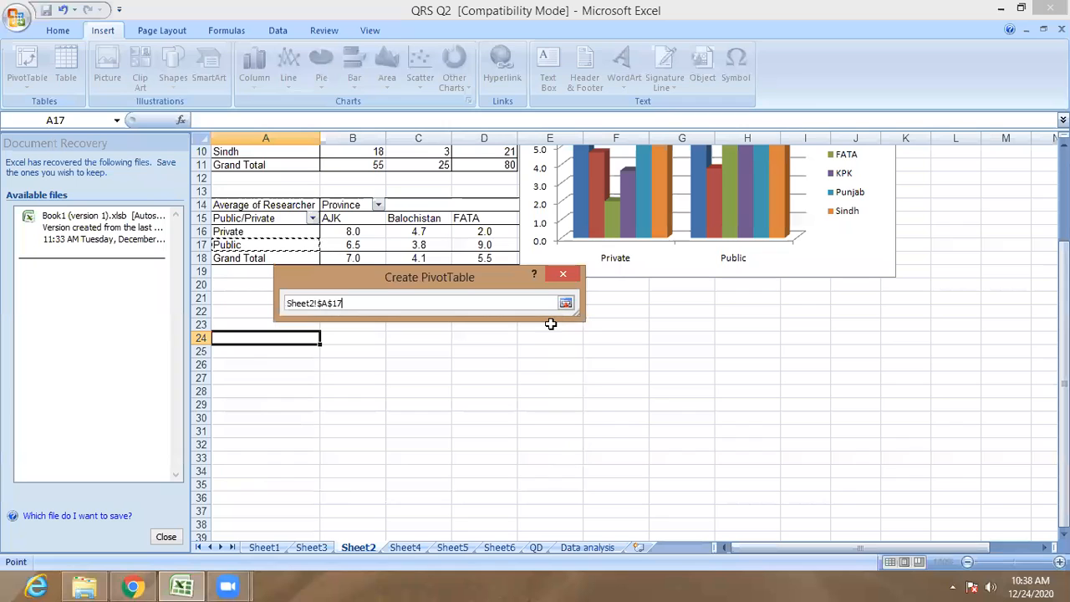
{"action": "left_click", "coordinate": [536, 548]}
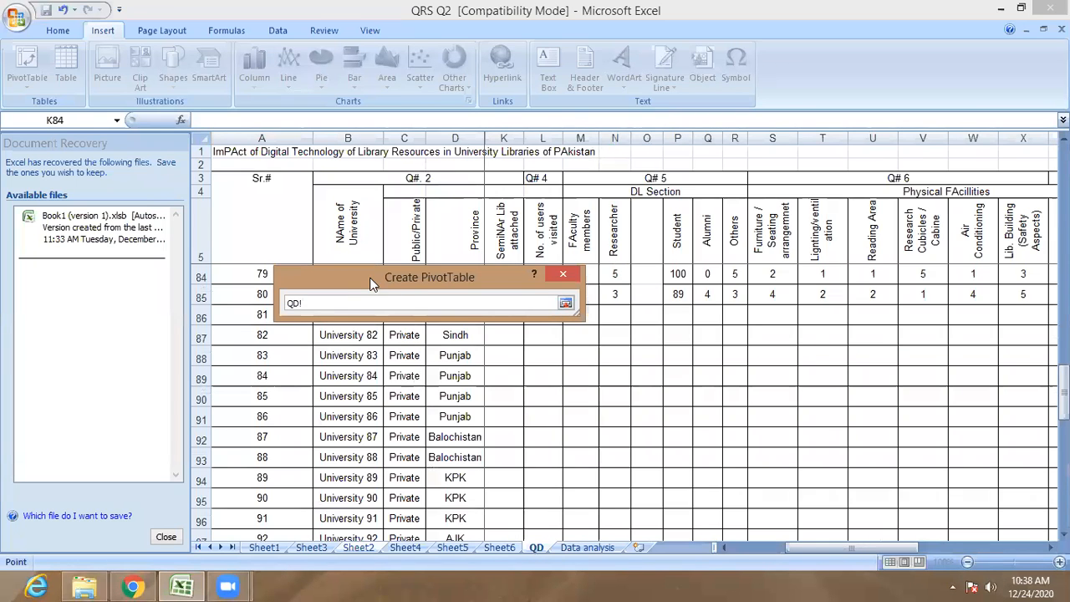
{"action": "left_click_drag", "start_coordinate": [372, 285], "coordinate": [284, 92]}
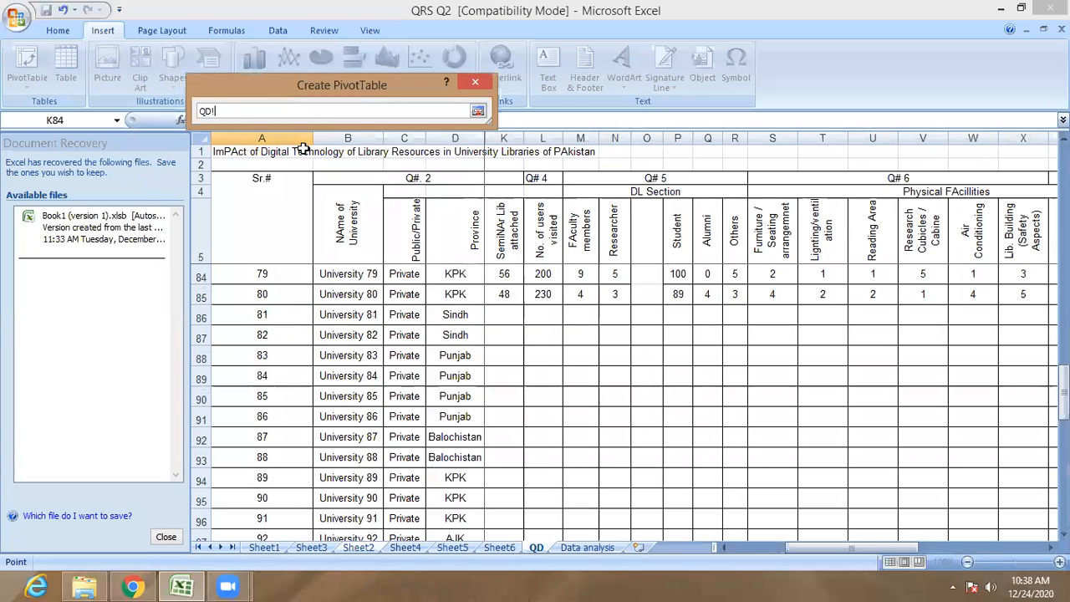
{"action": "left_click_drag", "start_coordinate": [1063, 376], "coordinate": [1025, 190]}
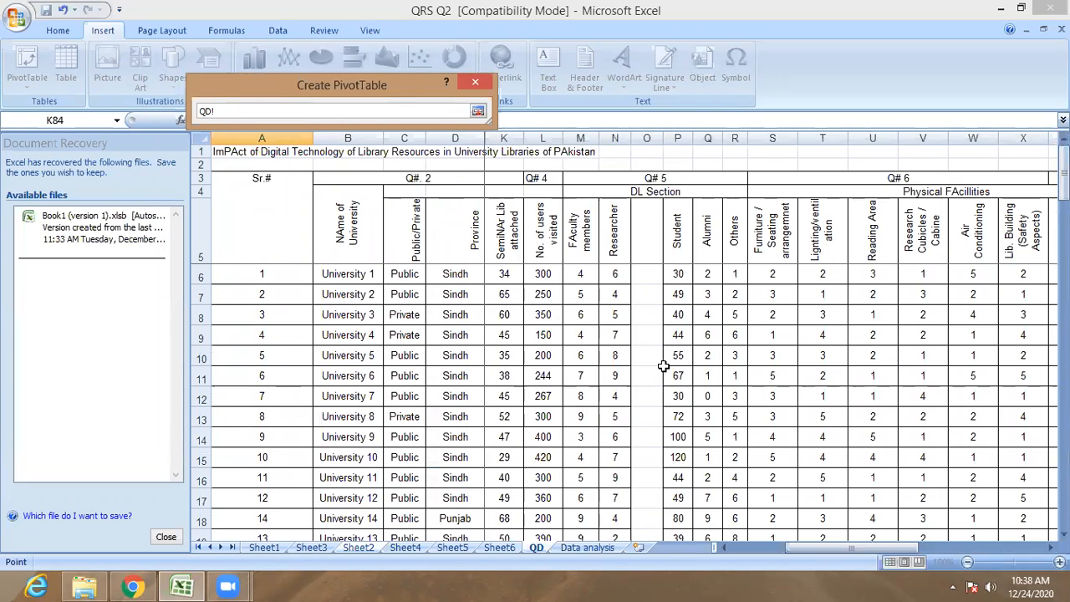
{"action": "left_click", "coordinate": [693, 252]}
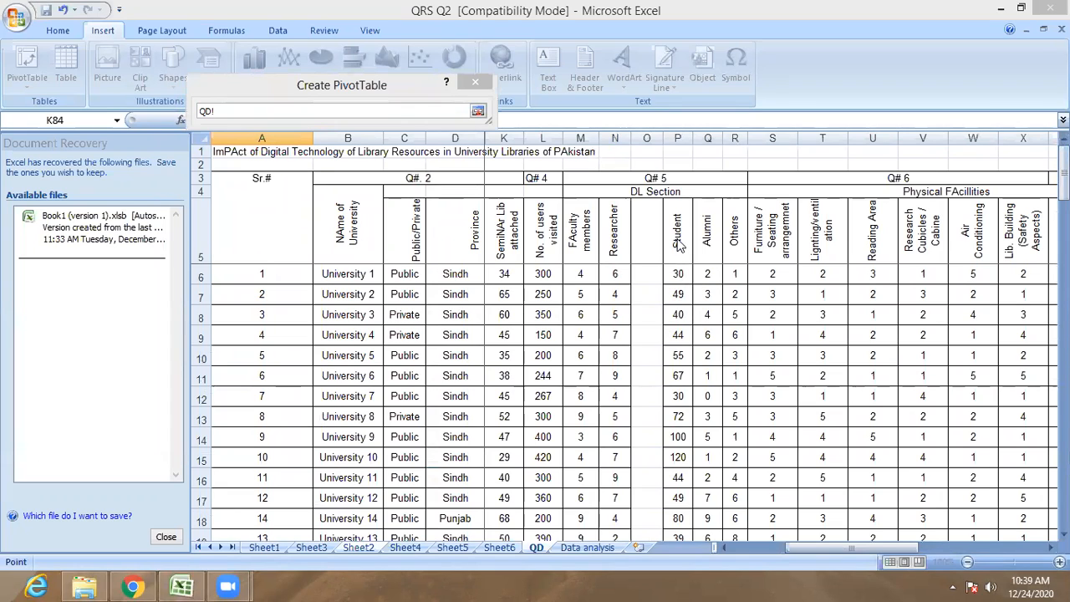
{"action": "left_click", "coordinate": [410, 241]}
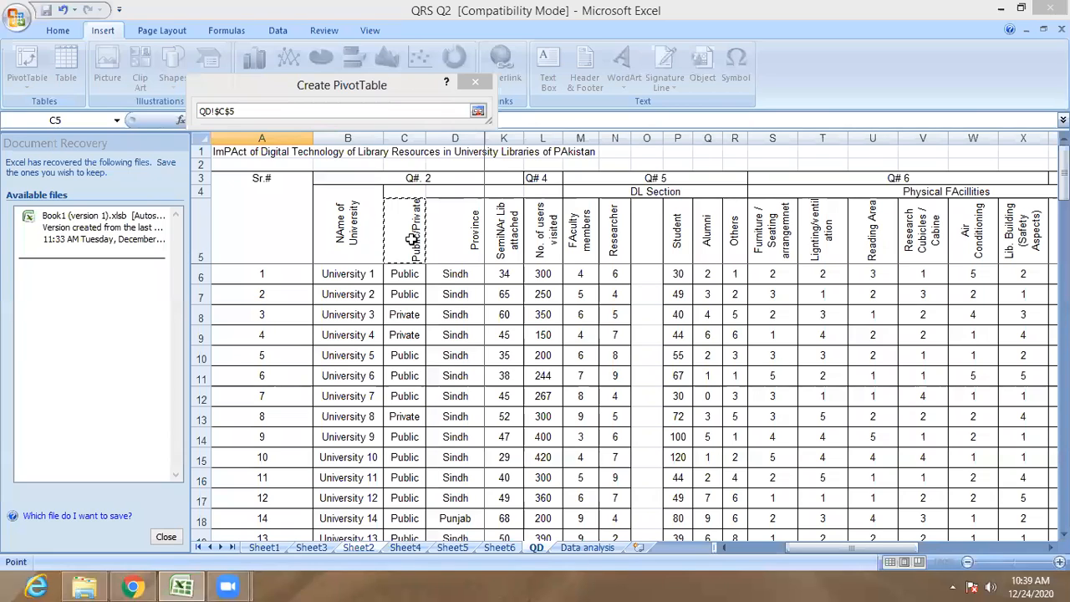
{"action": "left_click_drag", "start_coordinate": [424, 240], "coordinate": [684, 297]}
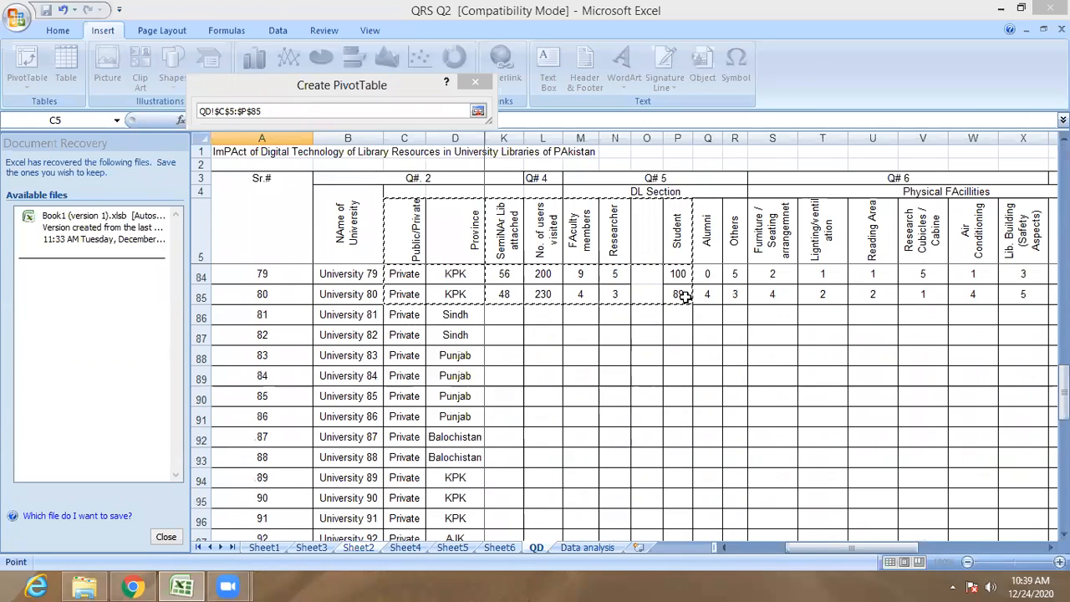
{"action": "left_click", "coordinate": [478, 111]}
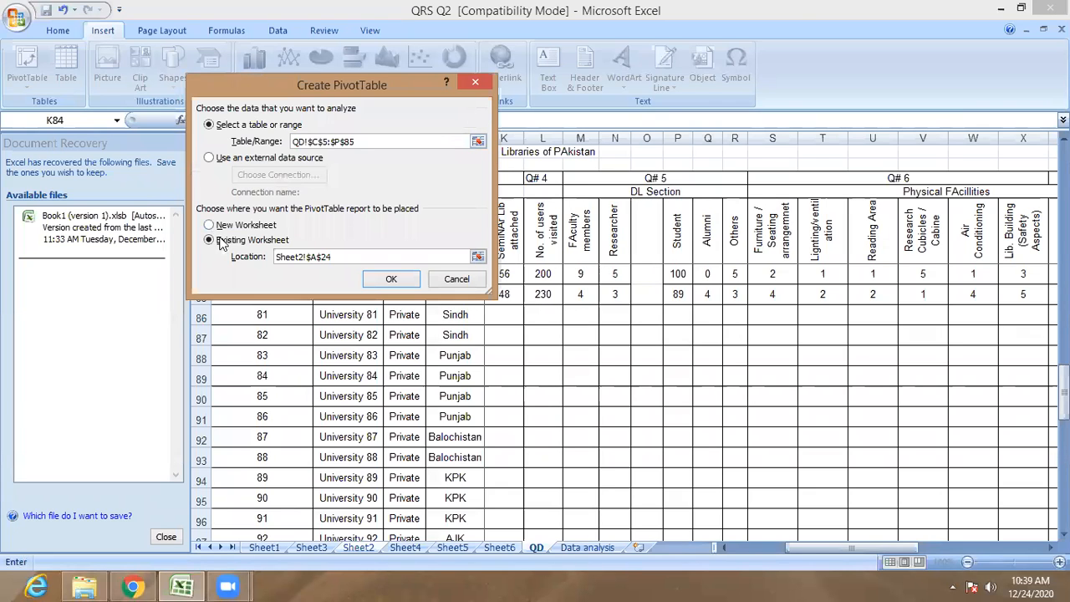
{"action": "left_click", "coordinate": [407, 283]}
{"action": "left_click", "coordinate": [539, 338]}
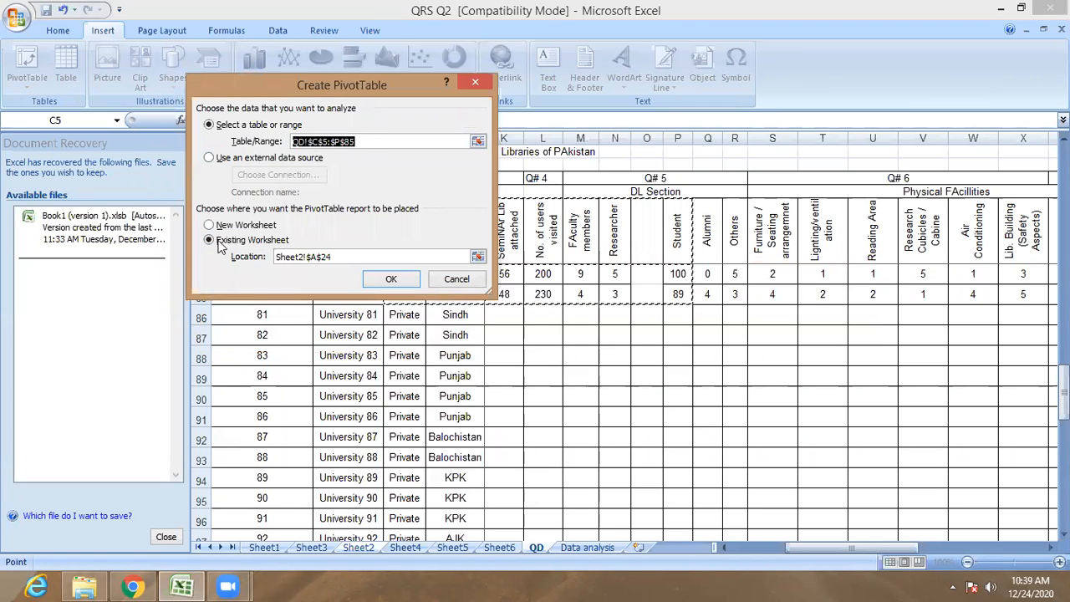
{"action": "left_click", "coordinate": [222, 244]}
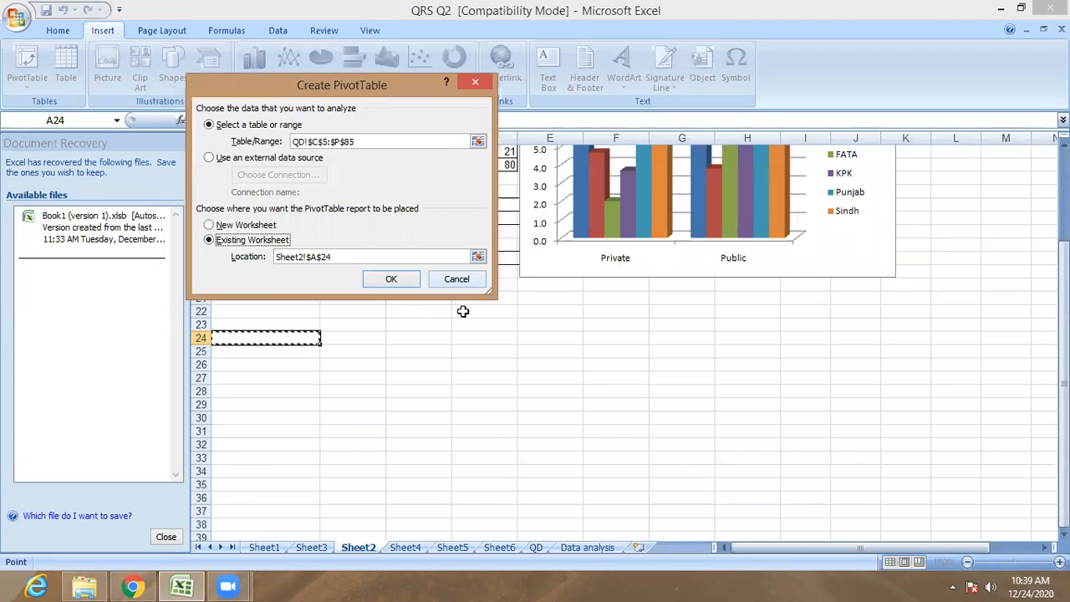
{"action": "key", "text": "Escape"}
Try again to create a PivotTable from QD!C5:P85, this time at Sheet2 cell A23, and cancel.
{"action": "left_click", "coordinate": [346, 363]}
{"action": "left_click", "coordinate": [287, 327]}
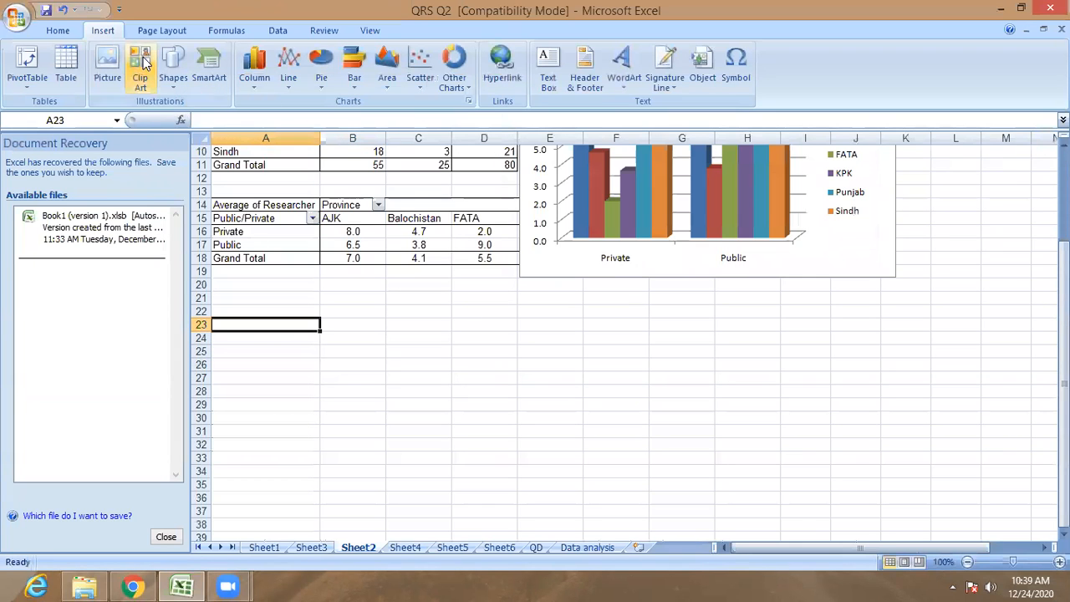
{"action": "left_click", "coordinate": [33, 55]}
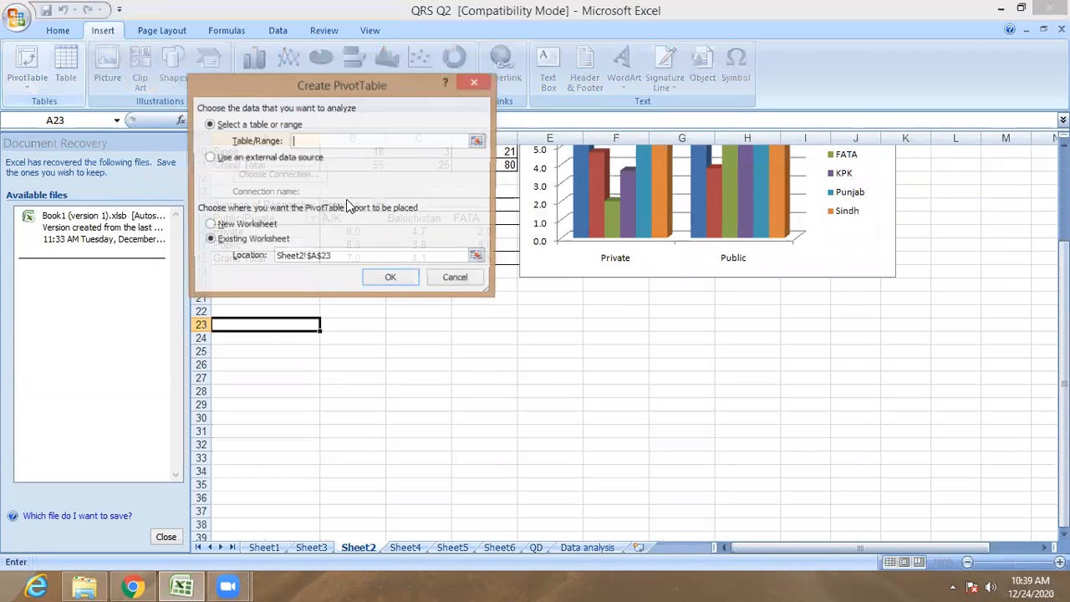
{"action": "left_click", "coordinate": [478, 142]}
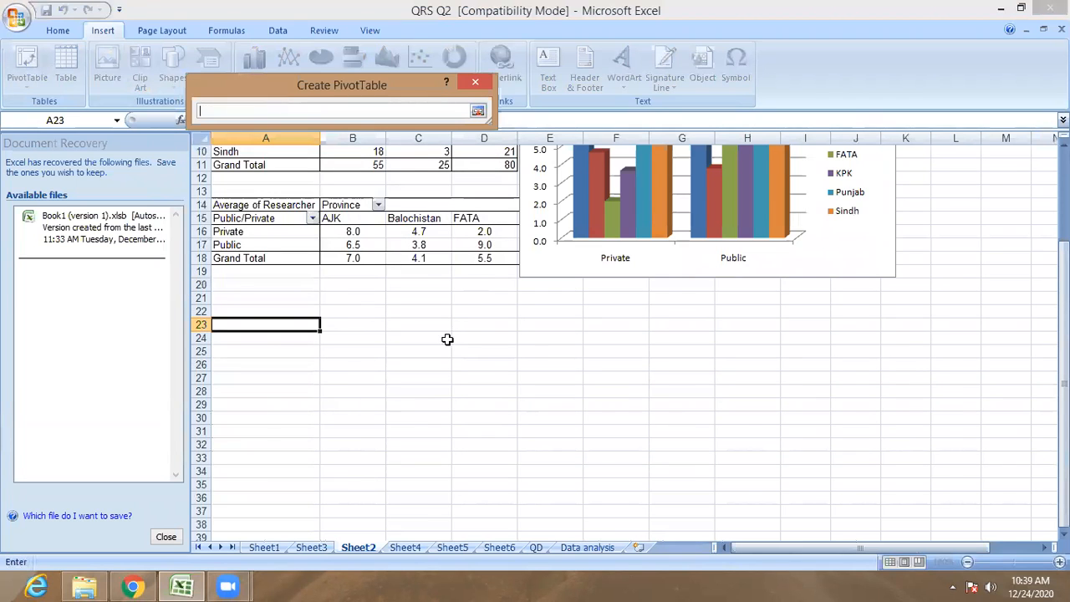
{"action": "left_click", "coordinate": [536, 547]}
{"action": "scroll", "coordinate": [325, 338], "scroll_direction": "up", "scroll_amount": 18}
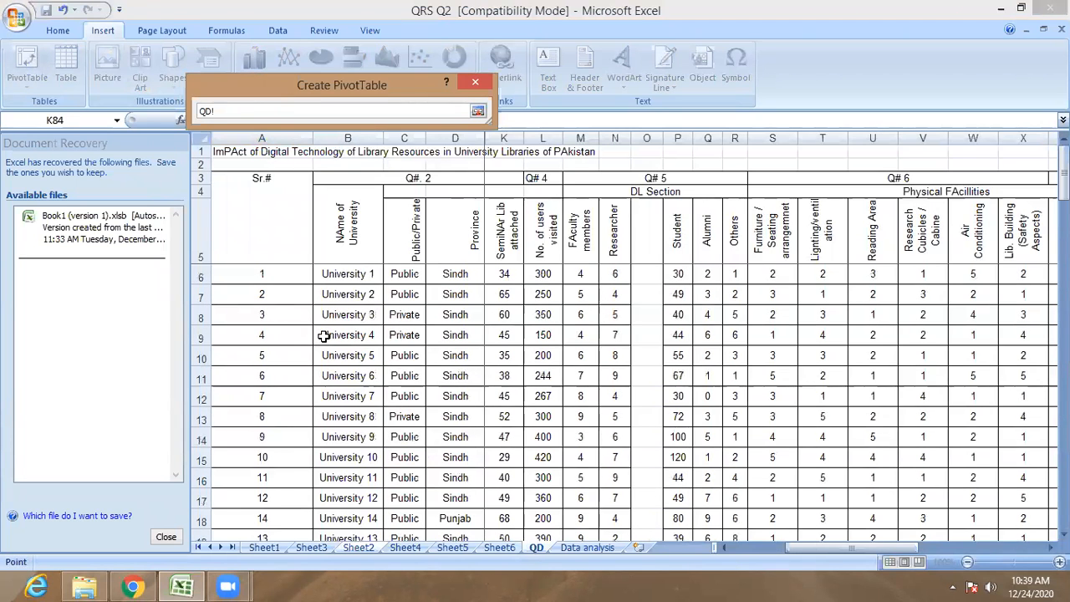
{"action": "left_click_drag", "start_coordinate": [398, 240], "coordinate": [667, 389]}
{"action": "left_click", "coordinate": [478, 111]}
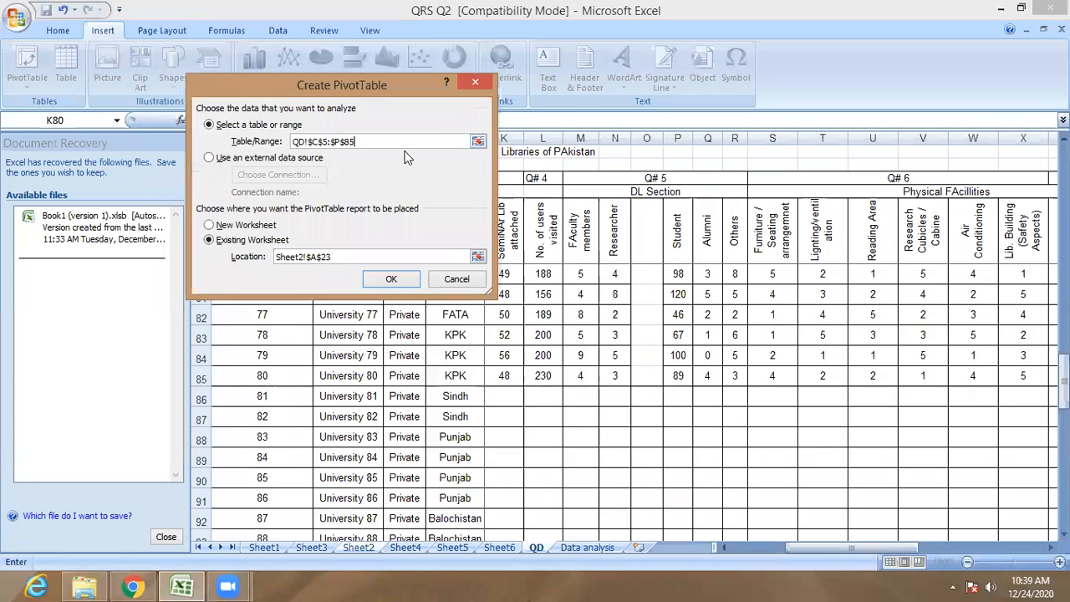
{"action": "left_click", "coordinate": [393, 280]}
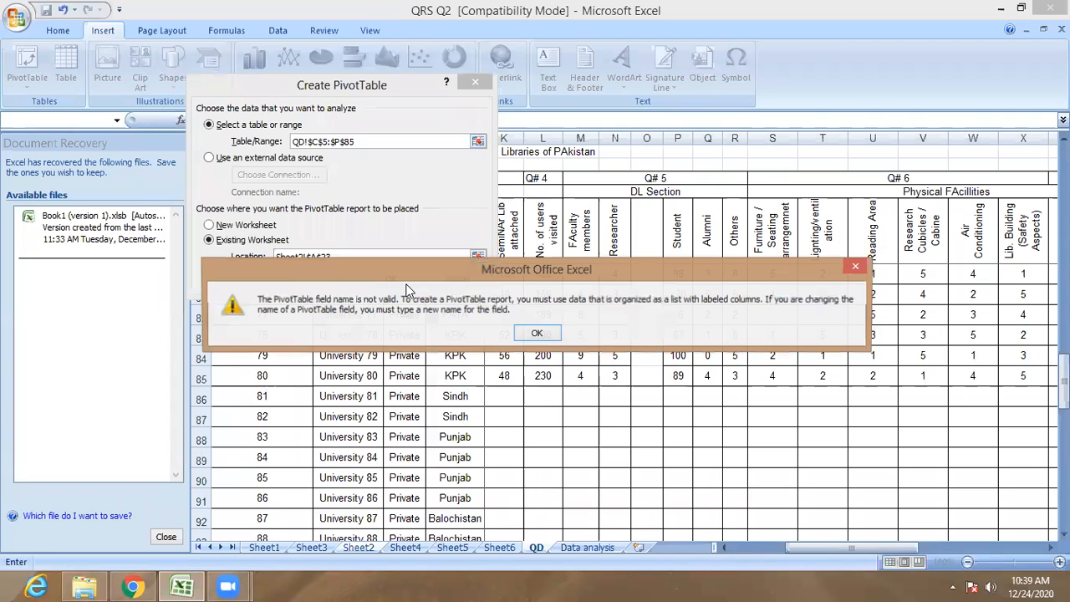
{"action": "left_click", "coordinate": [537, 335]}
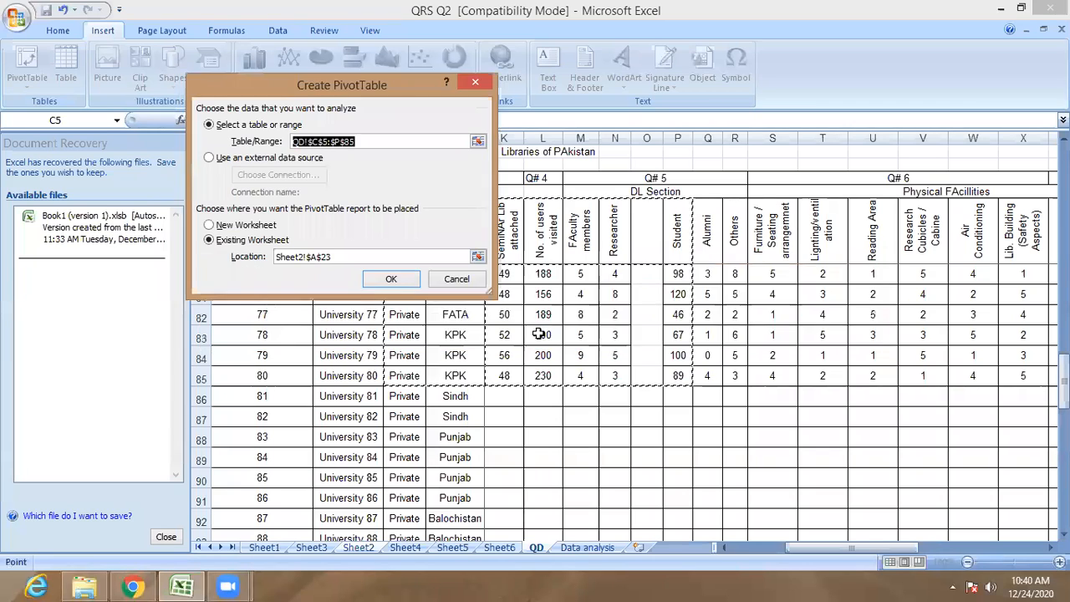
{"action": "left_click", "coordinate": [452, 280]}
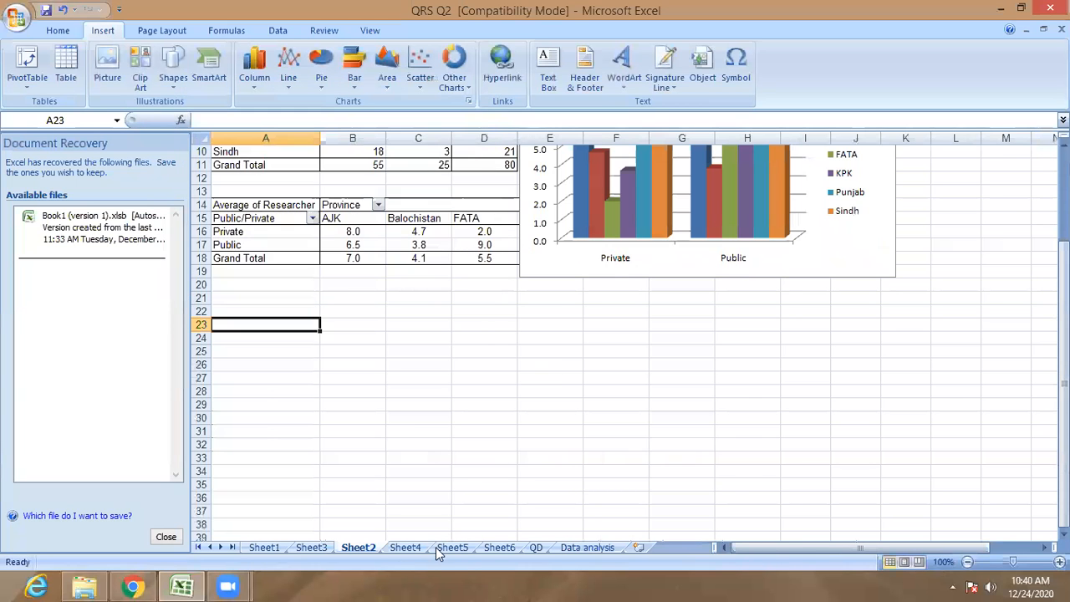
Delete the blank column O between Researcher and Student on the QD sheet.
{"action": "left_click", "coordinate": [536, 547]}
{"action": "scroll", "coordinate": [510, 416], "scroll_direction": "up", "scroll_amount": 8}
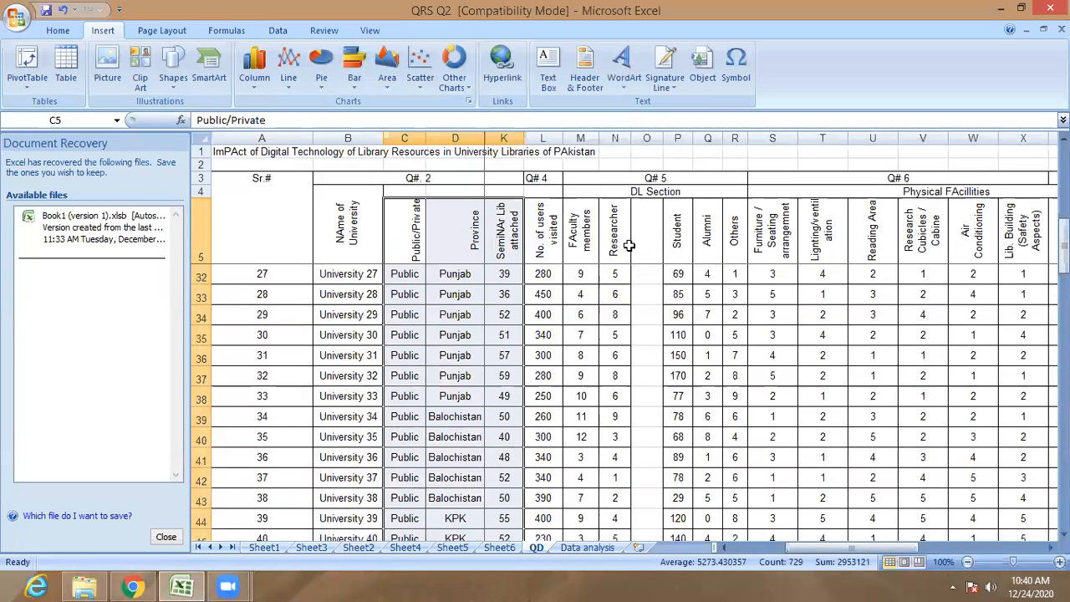
{"action": "left_click", "coordinate": [643, 233]}
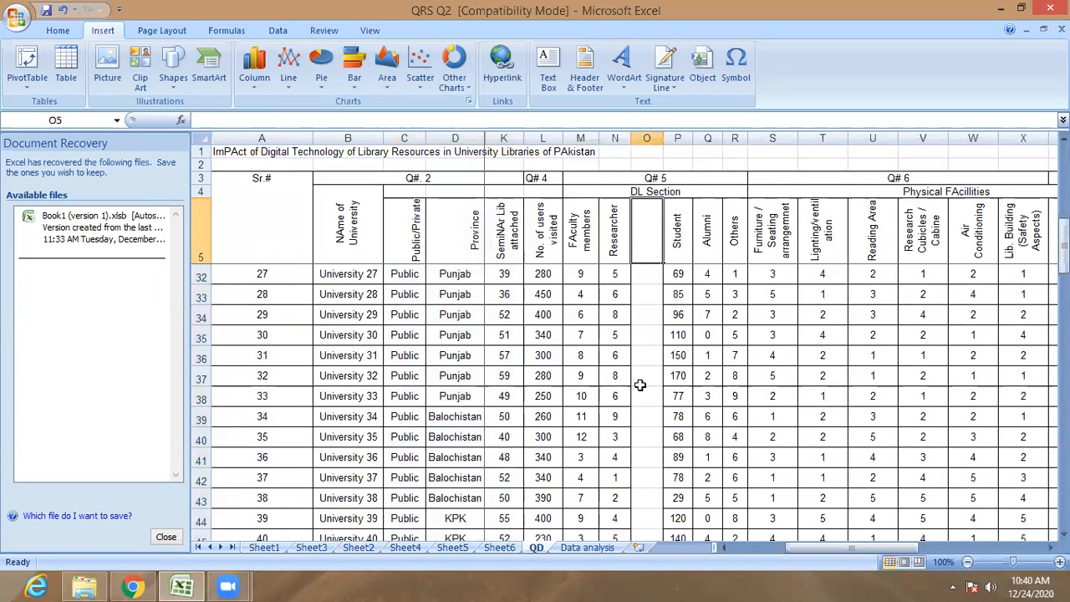
{"action": "left_click", "coordinate": [646, 435]}
{"action": "scroll", "coordinate": [643, 443], "scroll_direction": "down", "scroll_amount": 6}
{"action": "scroll", "coordinate": [638, 437], "scroll_direction": "up", "scroll_amount": 2}
{"action": "scroll", "coordinate": [638, 437], "scroll_direction": "up", "scroll_amount": 13}
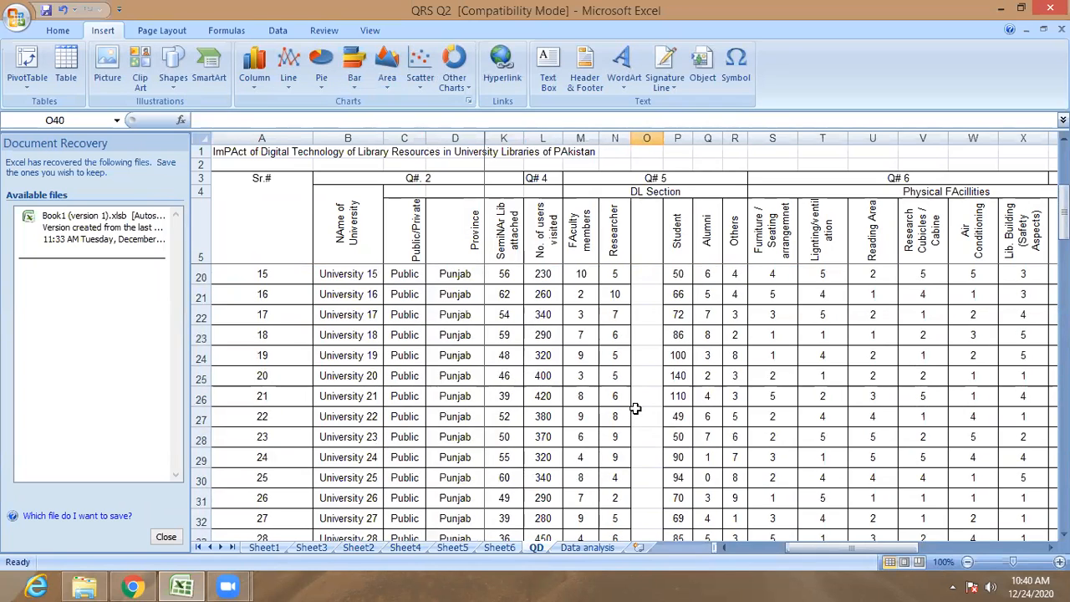
{"action": "left_click", "coordinate": [649, 138]}
{"action": "right_click", "coordinate": [651, 141]}
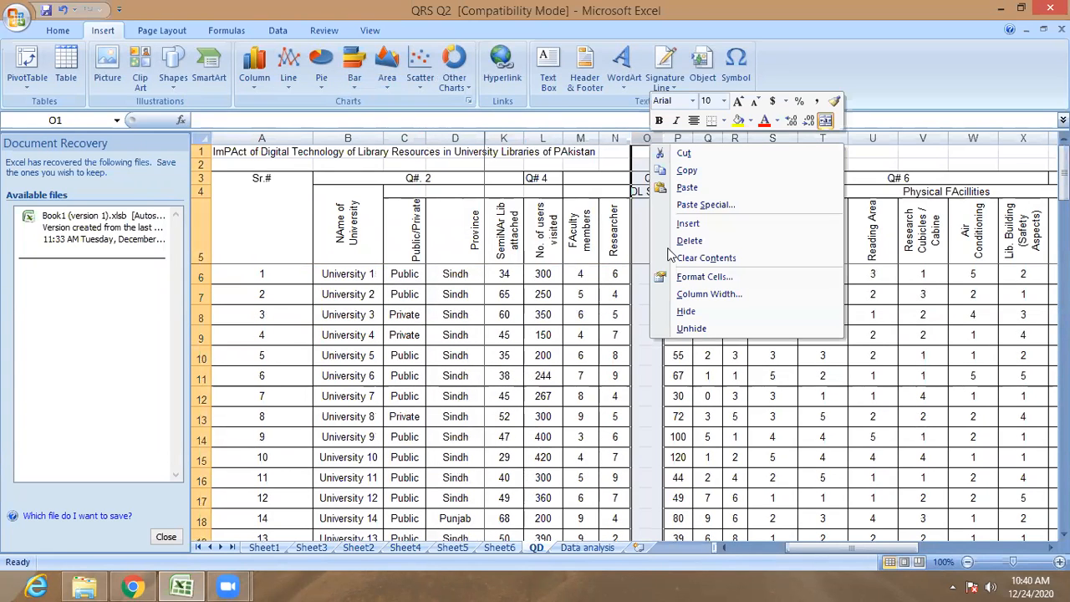
{"action": "left_click", "coordinate": [688, 241]}
{"action": "left_click", "coordinate": [596, 290]}
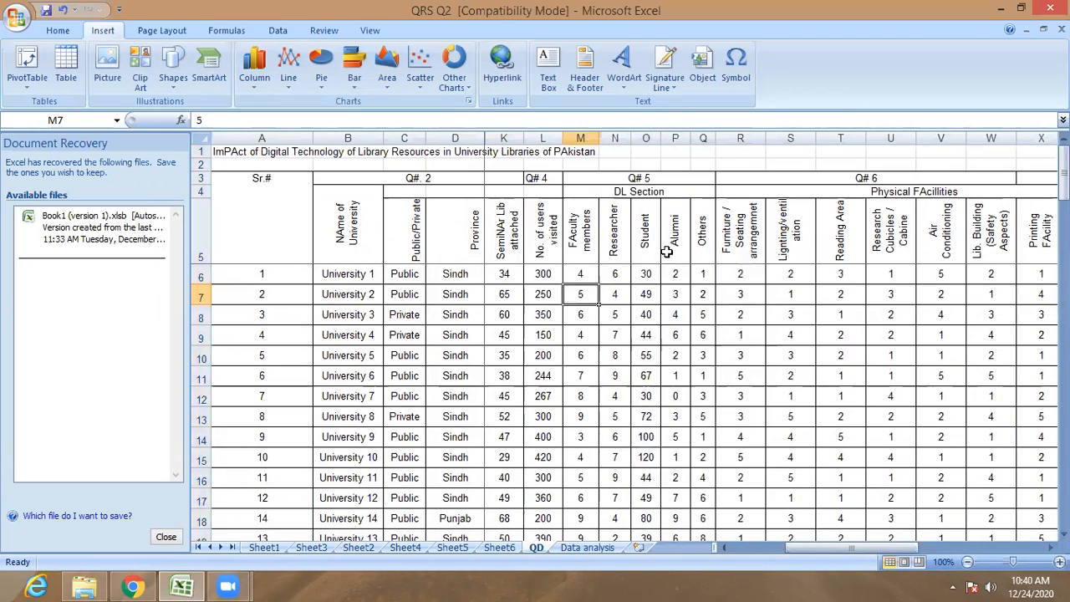
{"action": "left_click", "coordinate": [647, 237]}
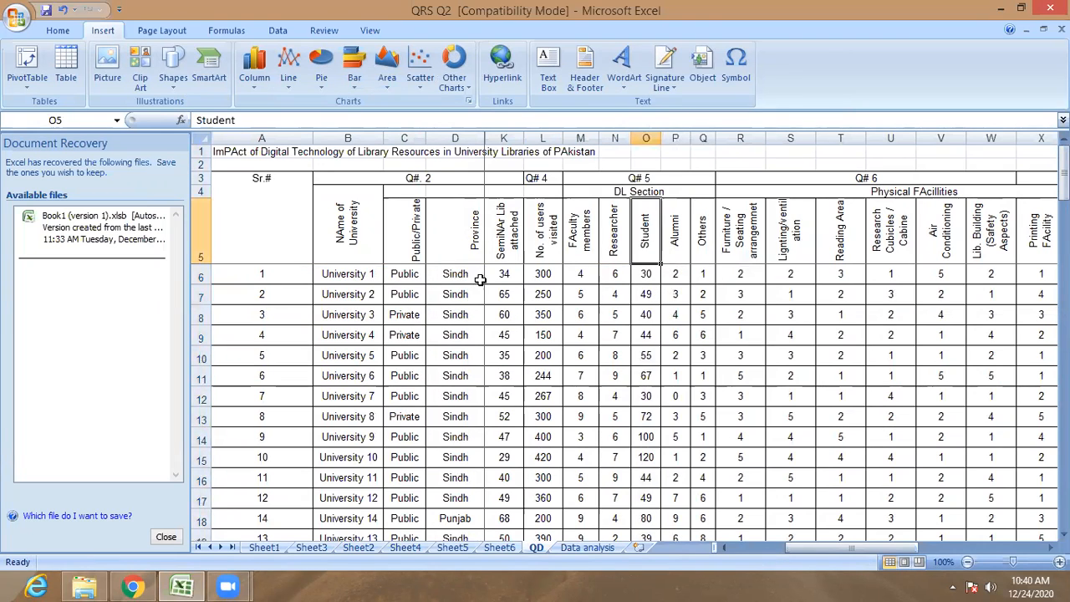
Start a new PivotTable on Sheet6 placed in the existing worksheet at cell A29.
{"action": "left_click", "coordinate": [507, 554]}
{"action": "left_click", "coordinate": [249, 298]}
{"action": "left_click", "coordinate": [251, 284]}
{"action": "left_click", "coordinate": [25, 66]}
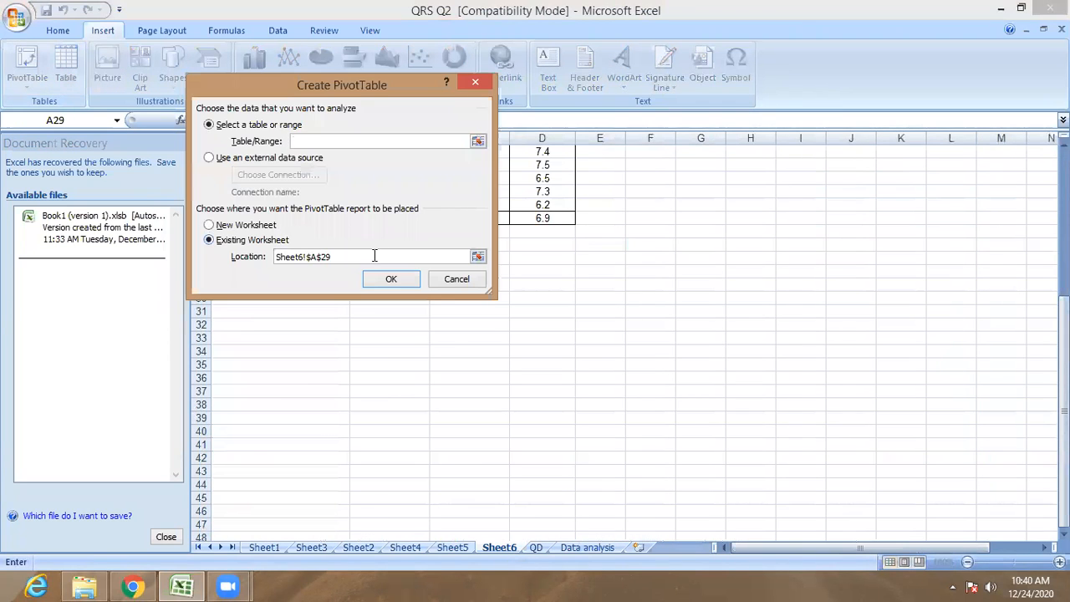
Set the source range to QD!C5:O85 and create the PivotTable.
{"action": "left_click", "coordinate": [477, 142]}
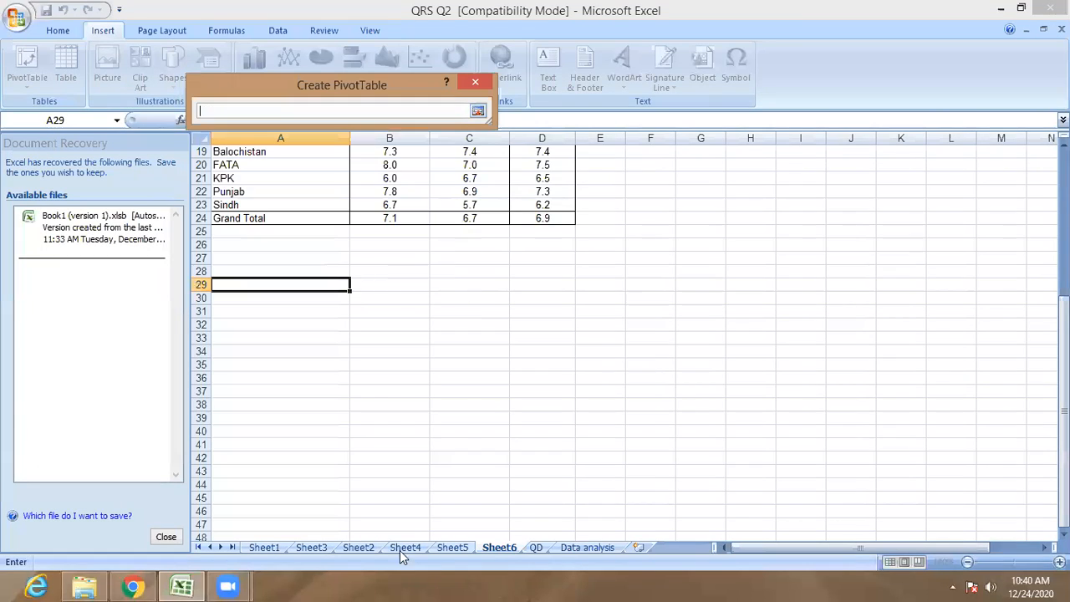
{"action": "left_click", "coordinate": [536, 548]}
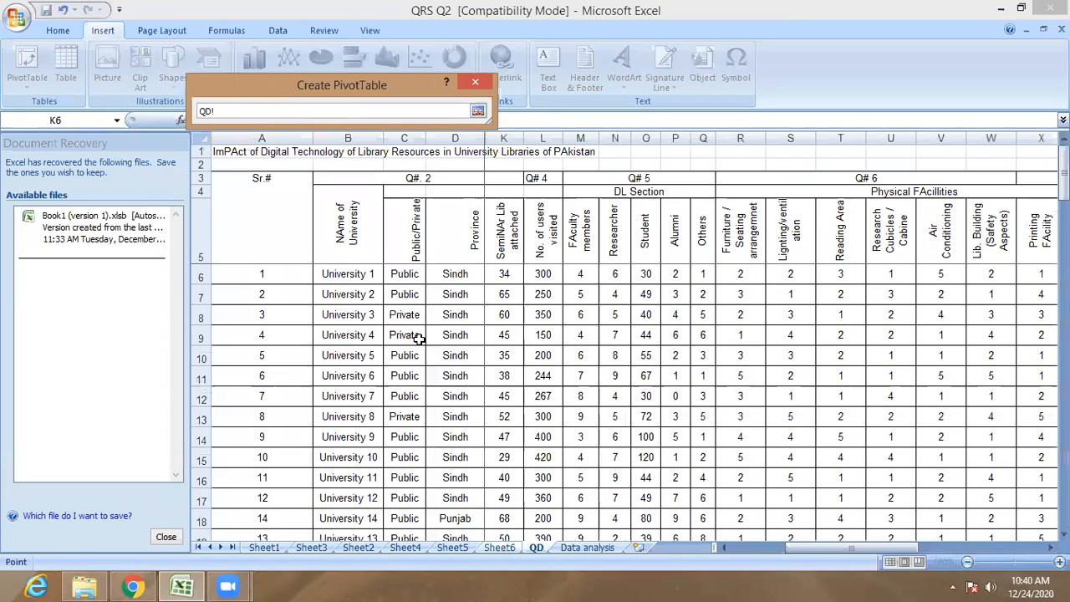
{"action": "left_click_drag", "start_coordinate": [410, 233], "coordinate": [633, 388]}
{"action": "left_click", "coordinate": [631, 381]}
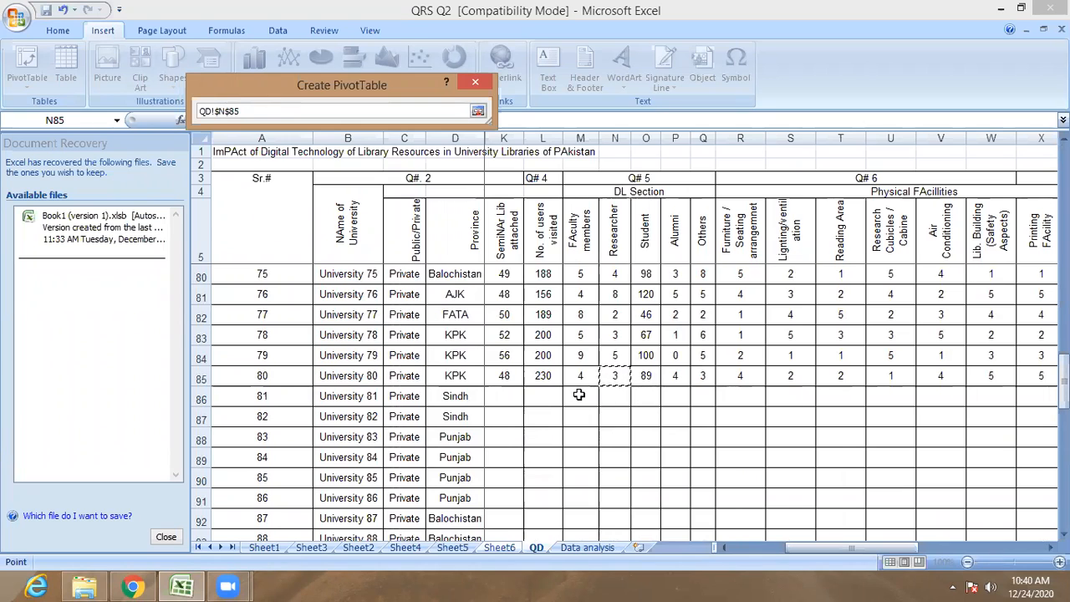
{"action": "scroll", "coordinate": [578, 267], "scroll_direction": "up", "scroll_amount": 20}
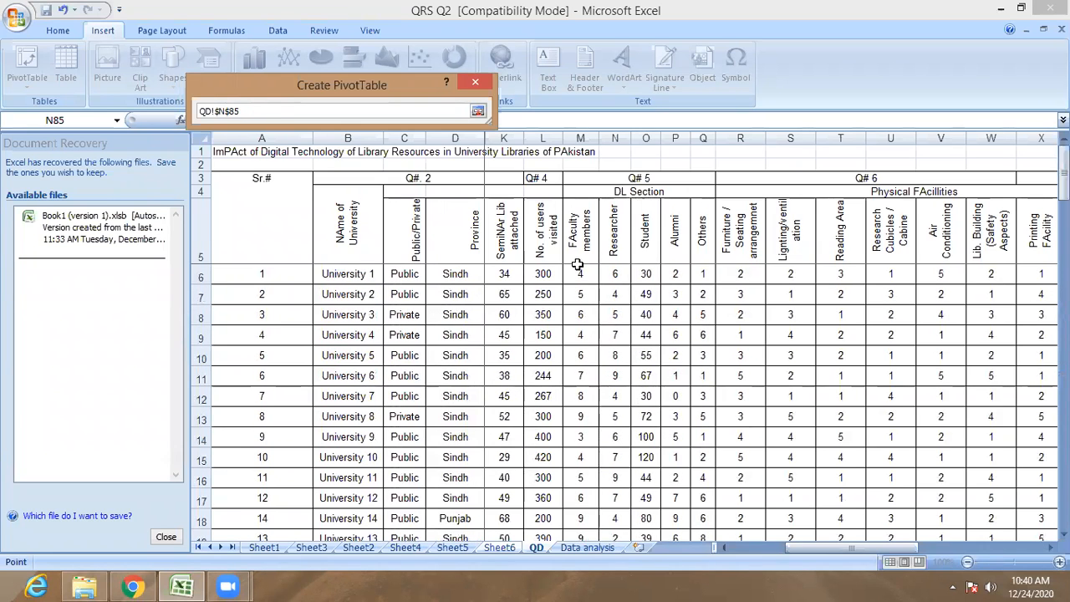
{"action": "left_click_drag", "start_coordinate": [418, 231], "coordinate": [656, 378]}
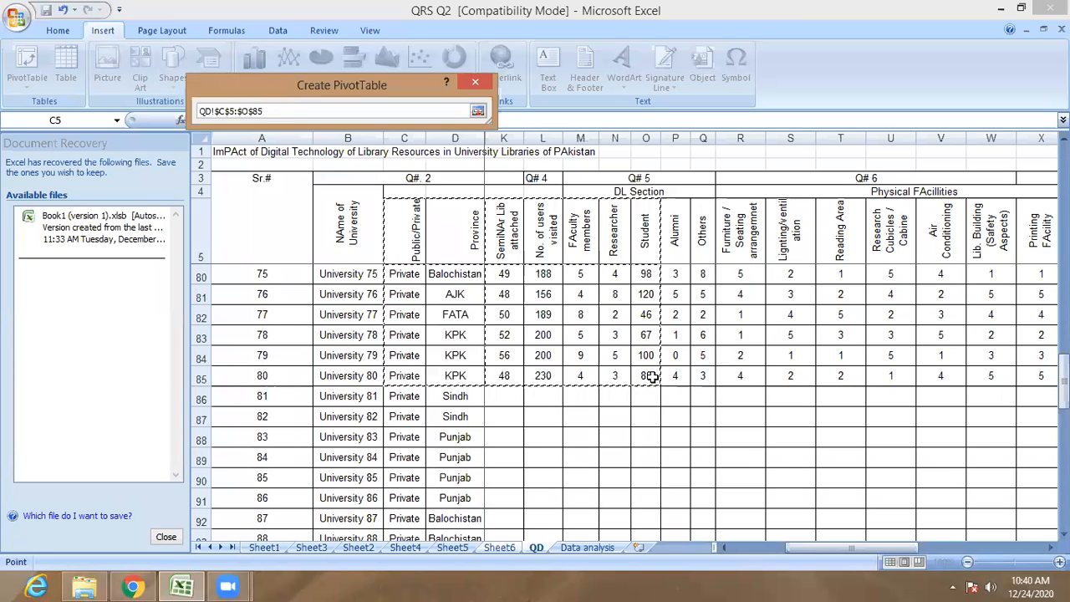
{"action": "left_click", "coordinate": [477, 112]}
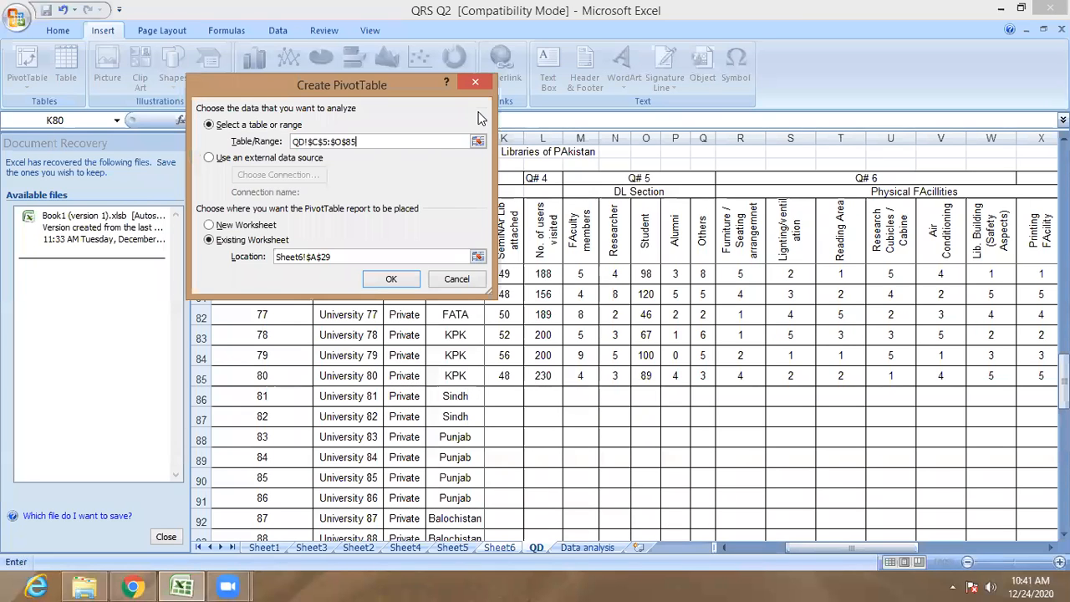
{"action": "left_click", "coordinate": [391, 279]}
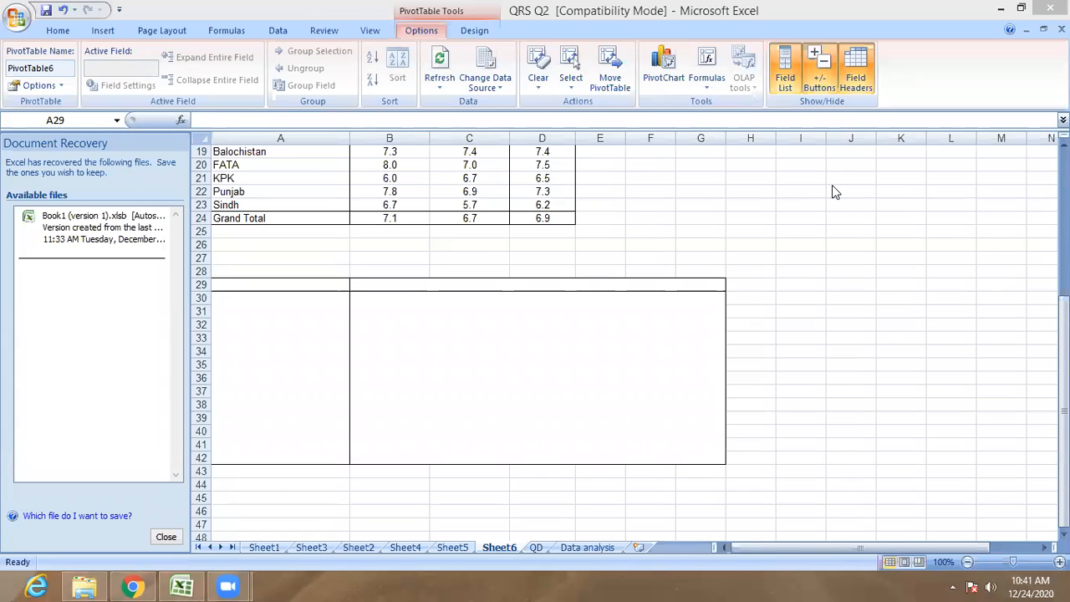
Add Province as the row field and Public/Private as the column field of the new PivotTable.
{"action": "left_click", "coordinate": [787, 59]}
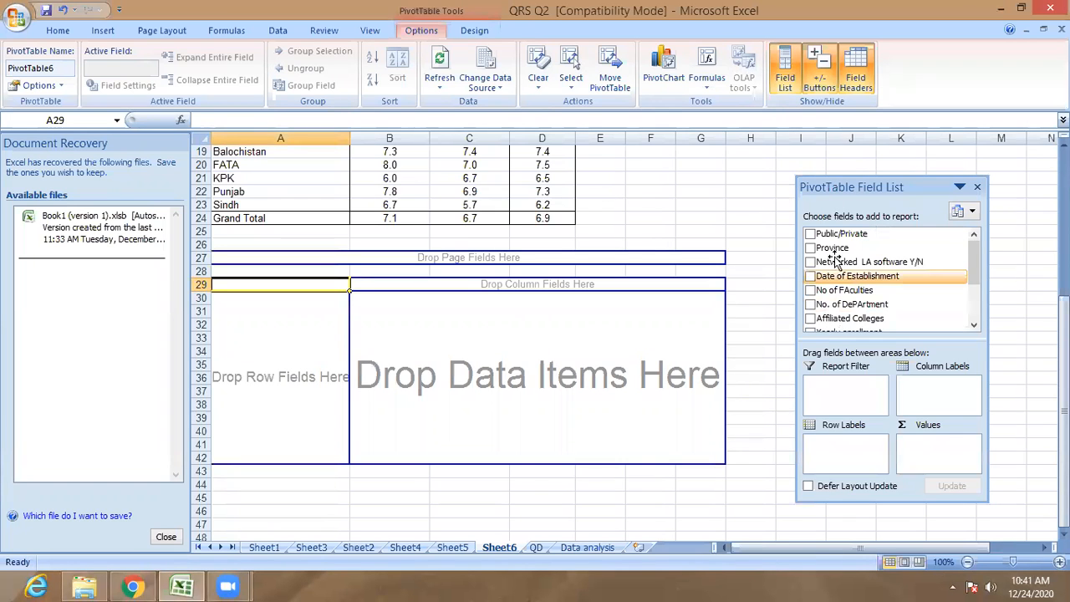
{"action": "left_click_drag", "start_coordinate": [832, 250], "coordinate": [276, 341]}
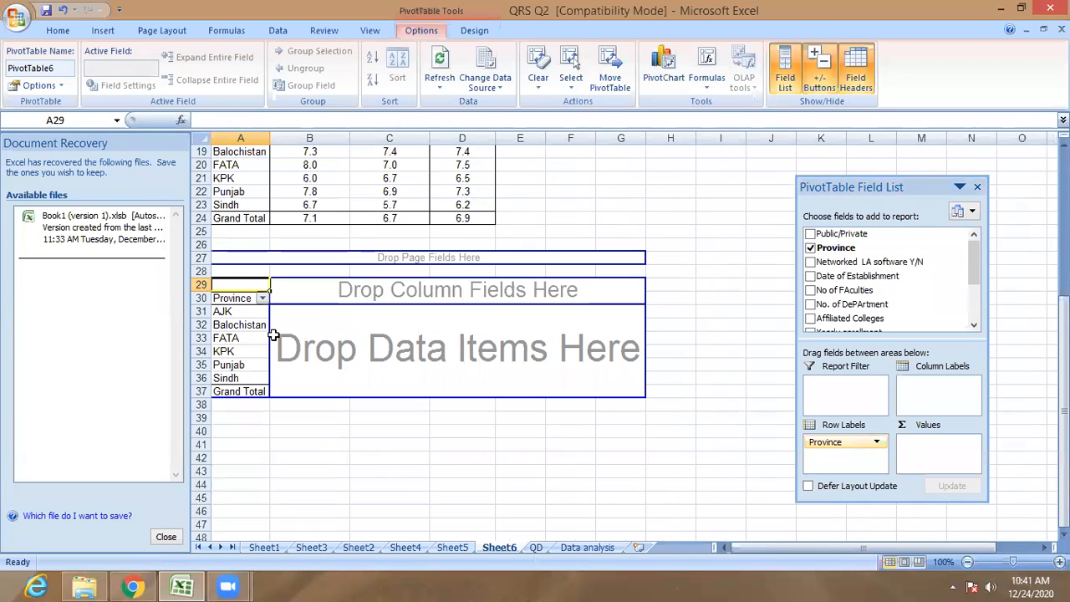
{"action": "left_click_drag", "start_coordinate": [840, 237], "coordinate": [430, 290]}
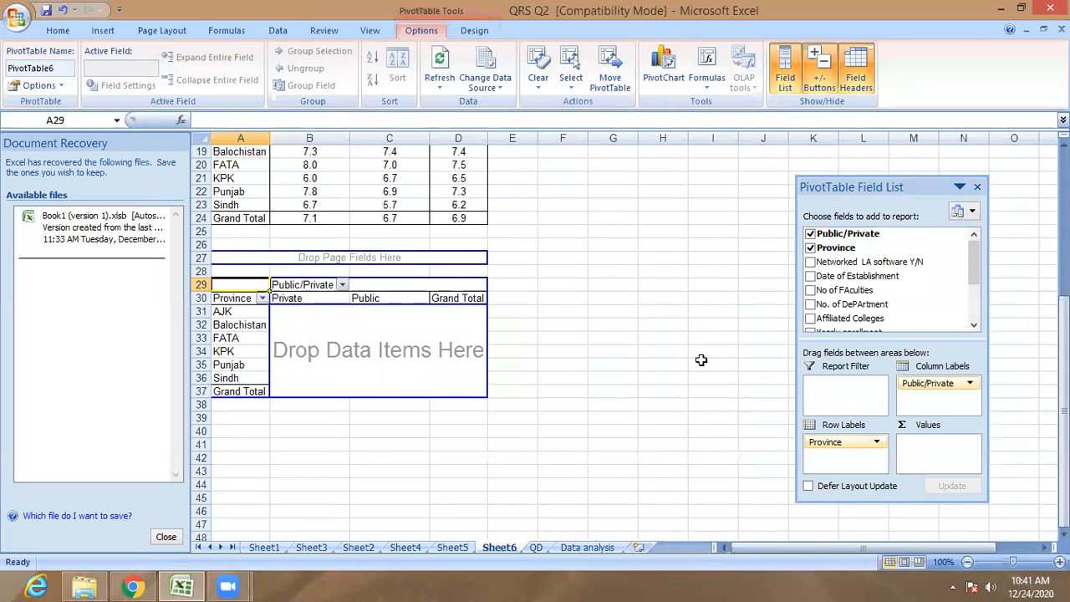
{"action": "left_click_drag", "start_coordinate": [835, 186], "coordinate": [756, 154]}
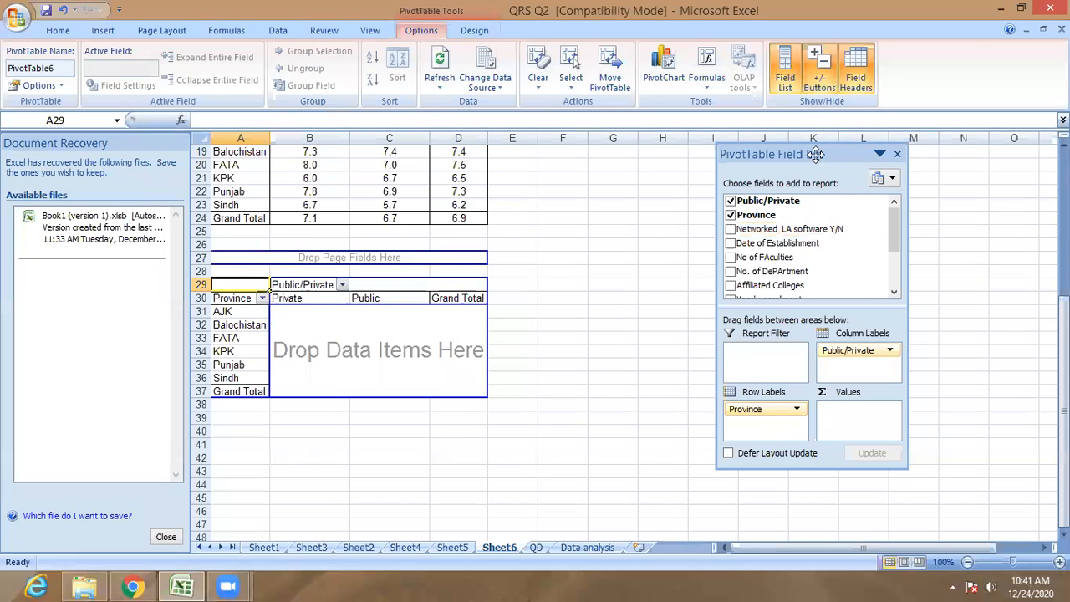
{"action": "left_click_drag", "start_coordinate": [815, 155], "coordinate": [757, 159]}
{"action": "left_click_drag", "start_coordinate": [832, 240], "coordinate": [832, 269]}
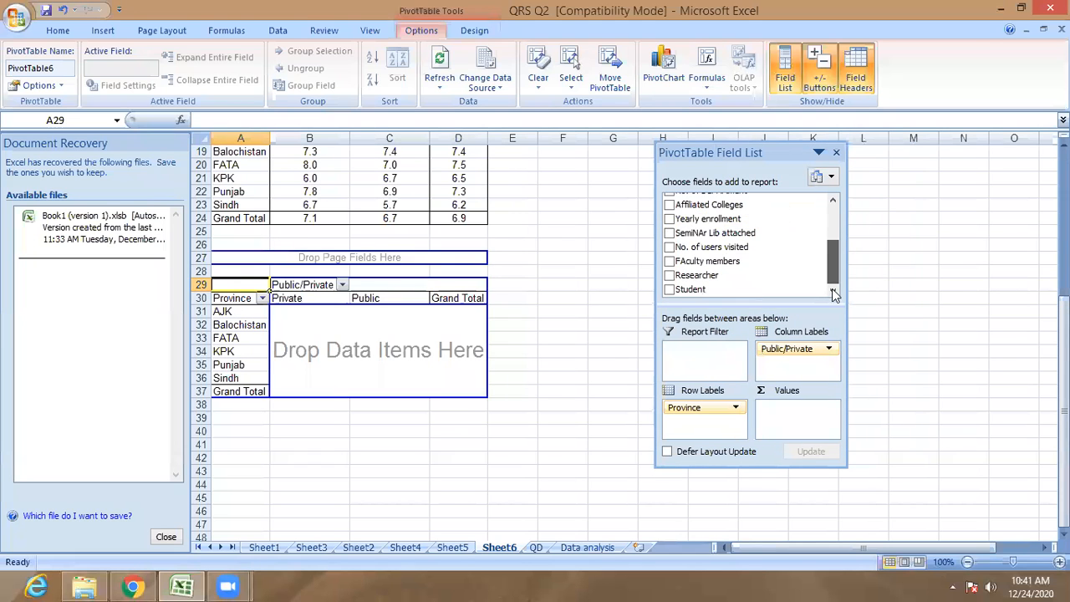
{"action": "left_click", "coordinate": [689, 289]}
{"action": "left_click_drag", "start_coordinate": [689, 290], "coordinate": [430, 340]}
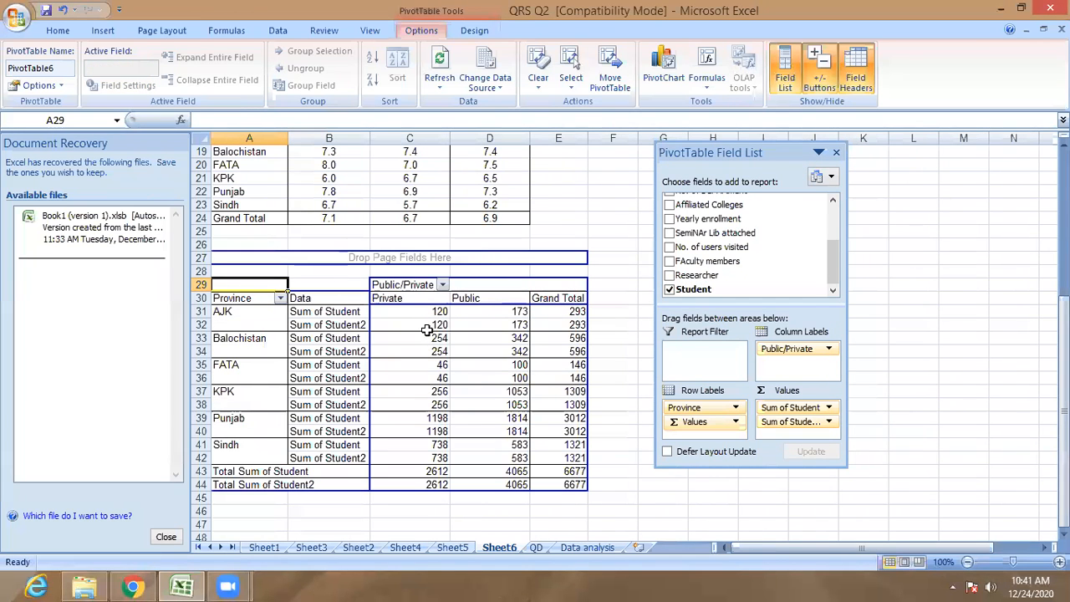
{"action": "key", "text": "ctrl+z"}
{"action": "key", "text": "ctrl+z"}
Add Student to the PivotTable's data area and summarize it by Average.
{"action": "left_click_drag", "start_coordinate": [689, 289], "coordinate": [391, 345]}
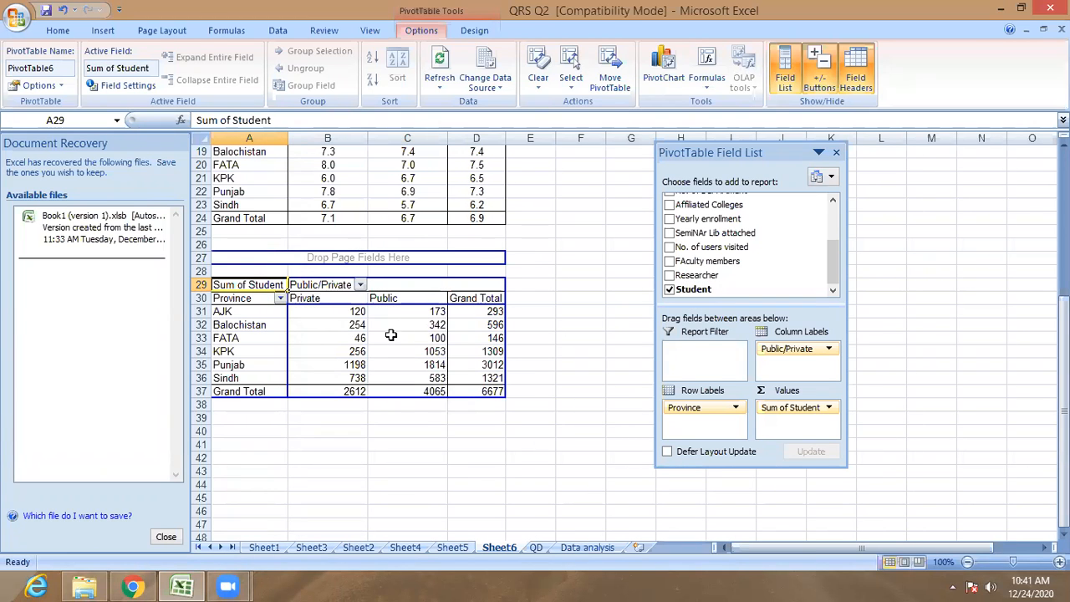
{"action": "mouse_move", "coordinate": [337, 342]}
{"action": "right_click", "coordinate": [387, 343]}
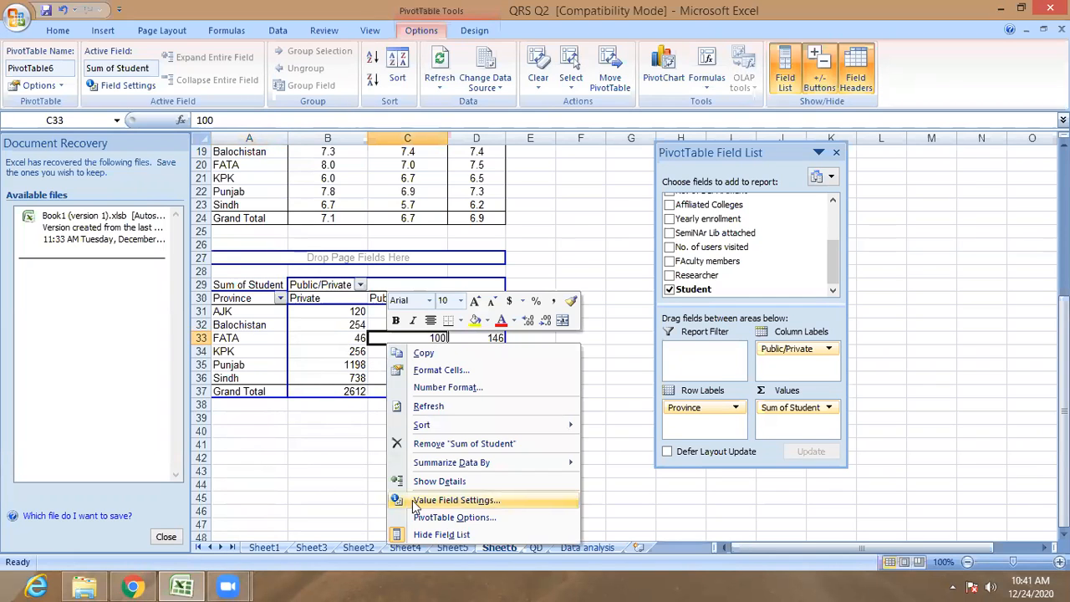
{"action": "left_click", "coordinate": [471, 500]}
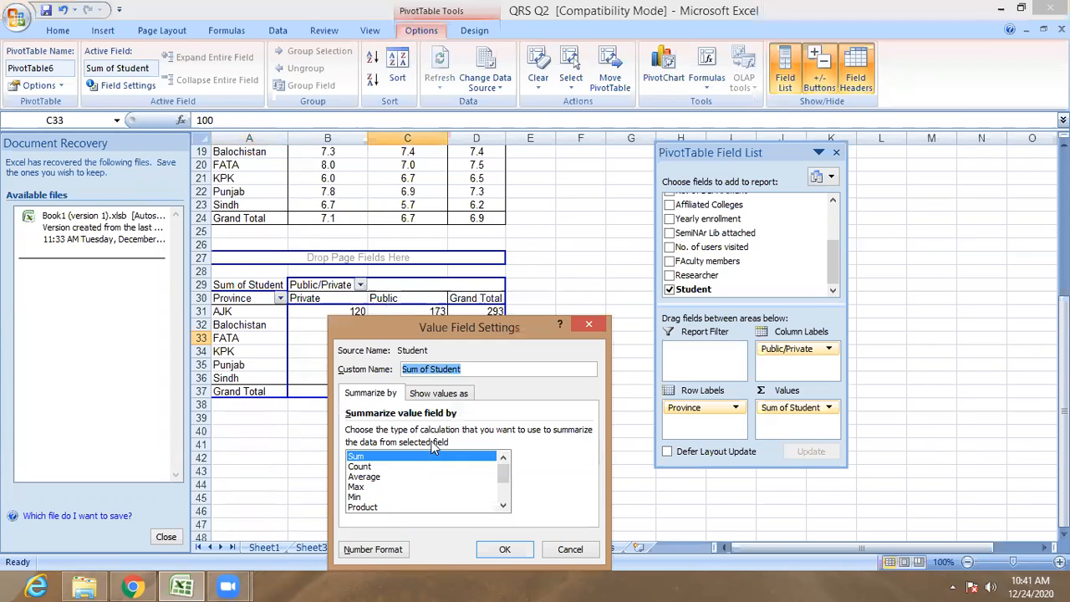
{"action": "left_click", "coordinate": [364, 478]}
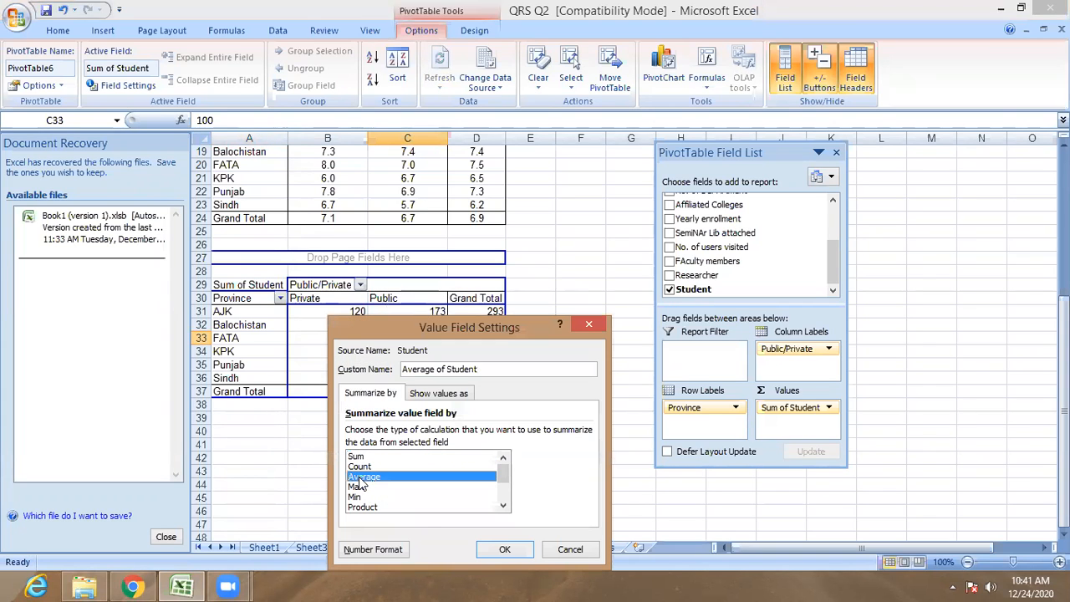
{"action": "left_click", "coordinate": [508, 550]}
Format the average student values in B31:D37 to one decimal place and center them.
{"action": "left_click_drag", "start_coordinate": [368, 312], "coordinate": [504, 394]}
{"action": "left_click", "coordinate": [67, 34]}
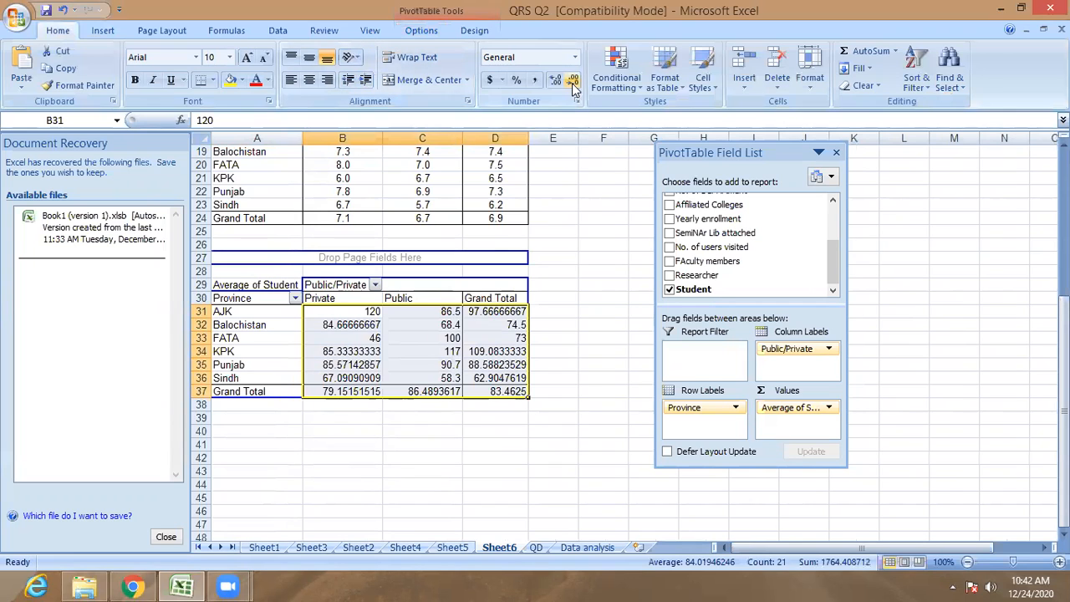
{"action": "left_click", "coordinate": [556, 81]}
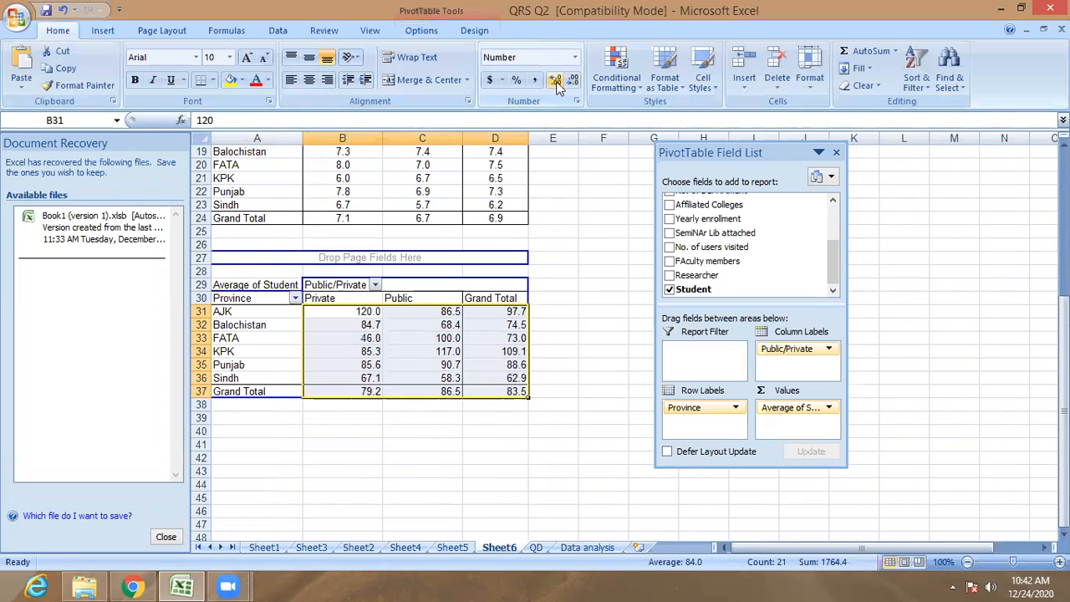
{"action": "left_click", "coordinate": [310, 80]}
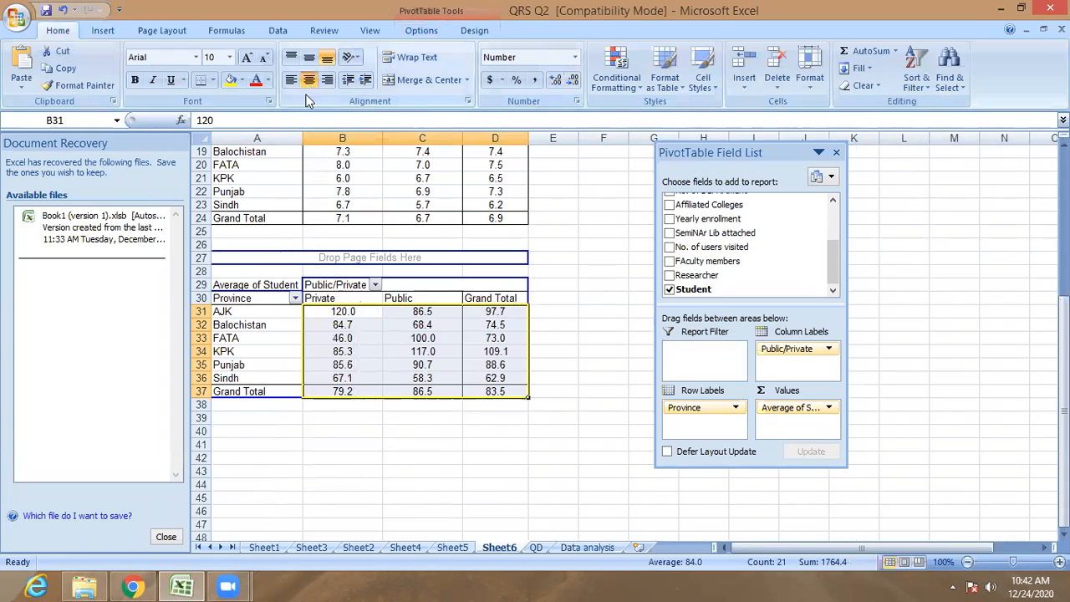
Insert a clustered cylinder chart from the student PivotTable range A30:C36, excluding the grand totals.
{"action": "left_click", "coordinate": [262, 303]}
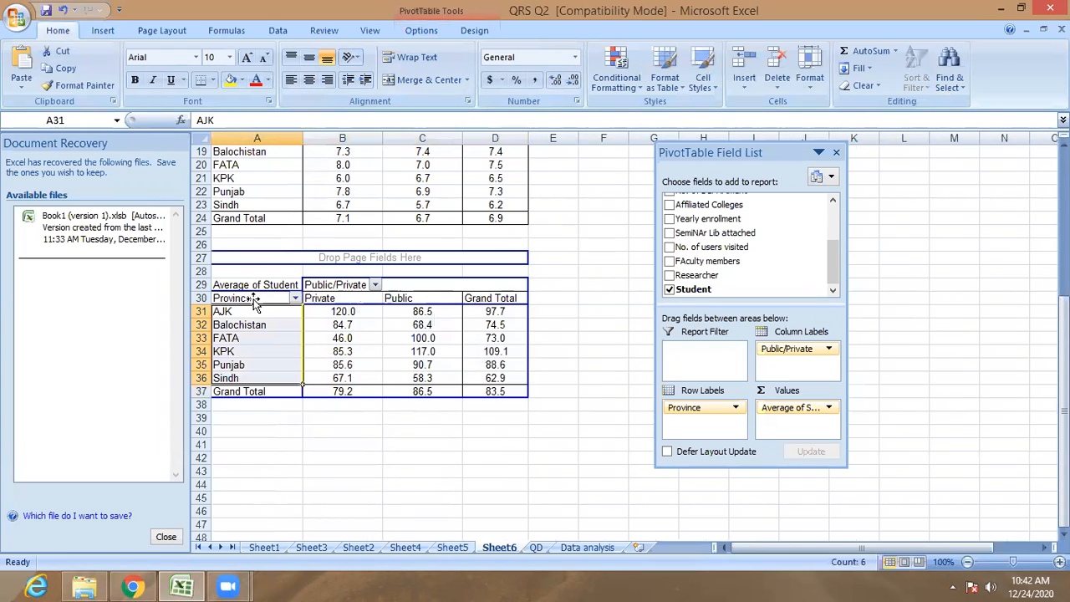
{"action": "left_click", "coordinate": [255, 300]}
{"action": "left_click", "coordinate": [255, 303]}
{"action": "left_click", "coordinate": [494, 391]}
{"action": "left_click", "coordinate": [517, 432]}
{"action": "left_click_drag", "start_coordinate": [509, 380], "coordinate": [251, 299]}
{"action": "left_click", "coordinate": [428, 365]}
{"action": "left_click", "coordinate": [103, 31]}
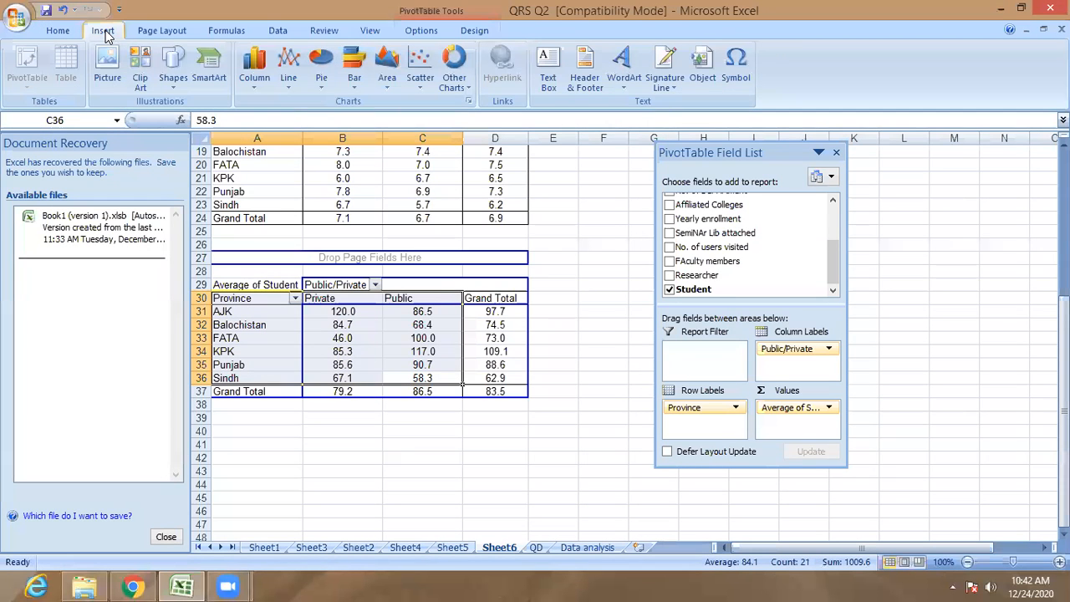
{"action": "left_click", "coordinate": [254, 65]}
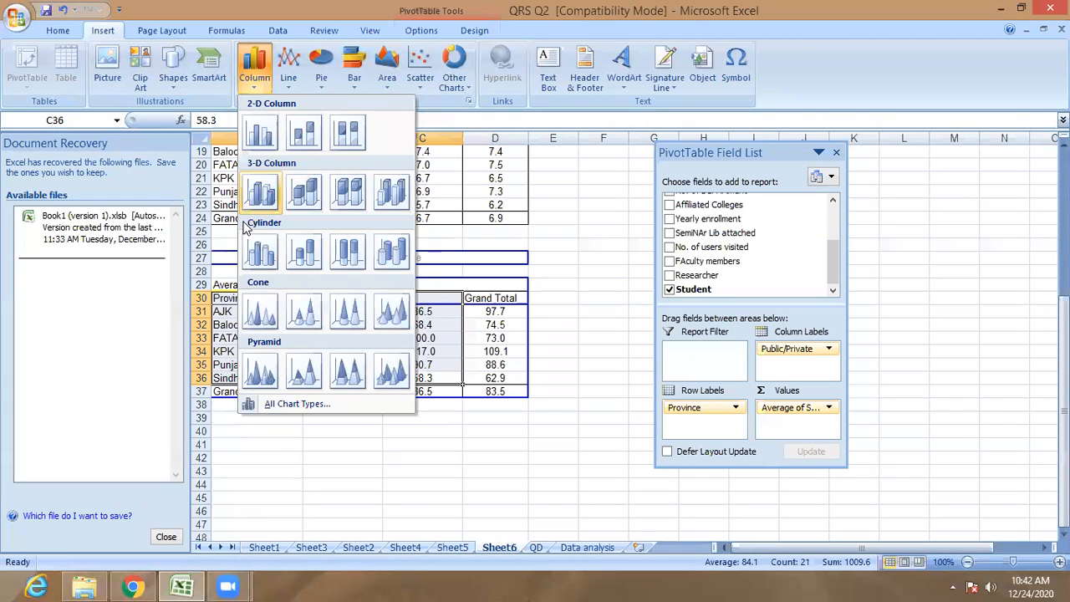
{"action": "left_click", "coordinate": [260, 252]}
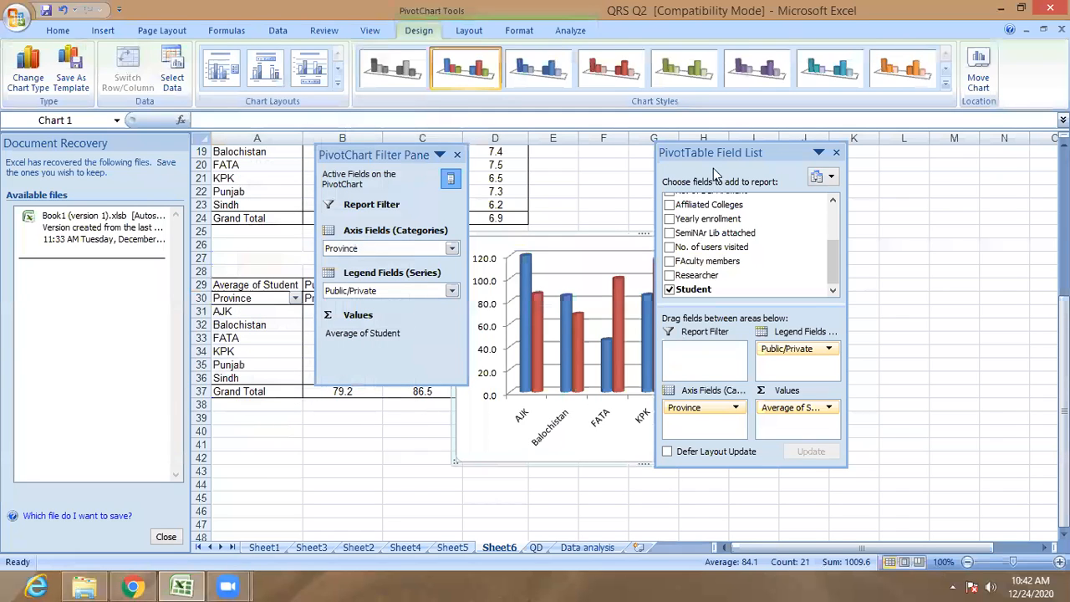
{"action": "left_click_drag", "start_coordinate": [724, 157], "coordinate": [896, 176]}
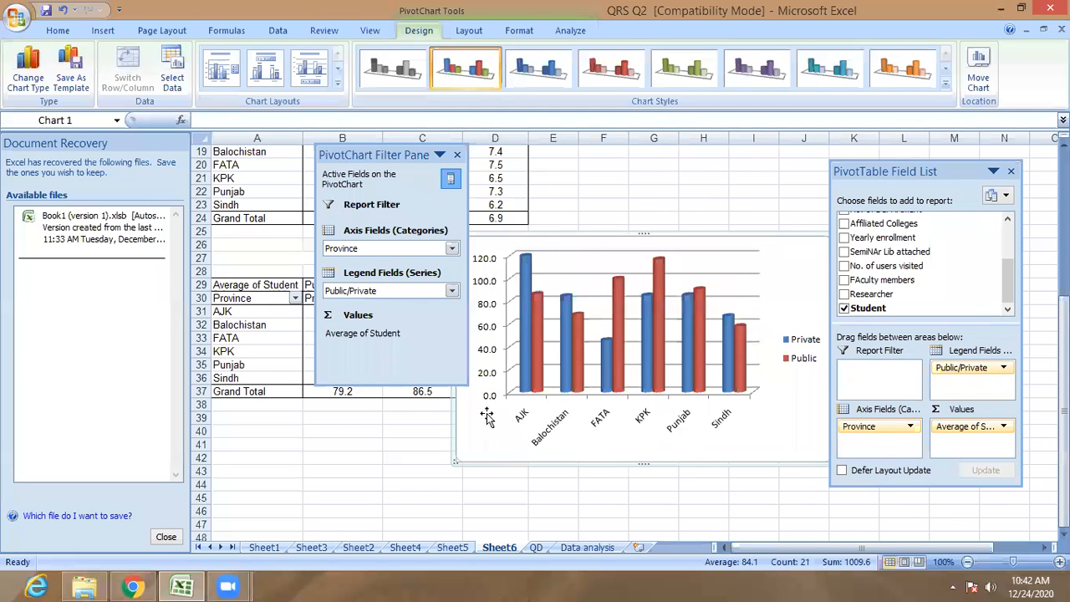
{"action": "left_click", "coordinate": [300, 448]}
Examine the QD sheet's Computer Facility columns on library automation and level of automation.
{"action": "scroll", "coordinate": [320, 446], "scroll_direction": "down", "scroll_amount": 4}
{"action": "left_click", "coordinate": [246, 365]}
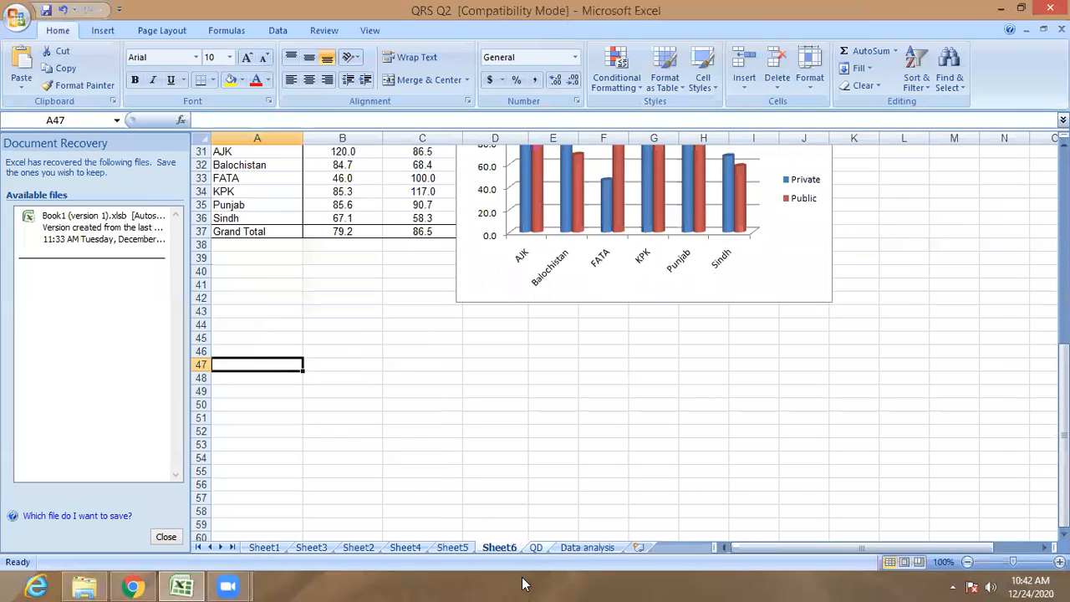
{"action": "left_click", "coordinate": [536, 547]}
{"action": "left_click", "coordinate": [548, 332]}
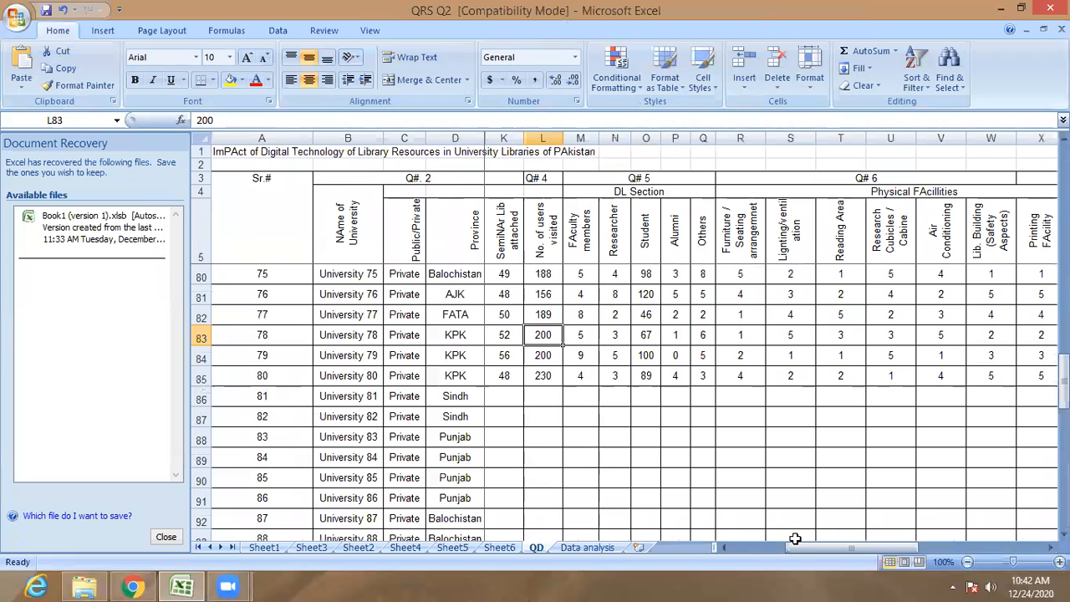
{"action": "left_click_drag", "start_coordinate": [806, 552], "coordinate": [1000, 556]}
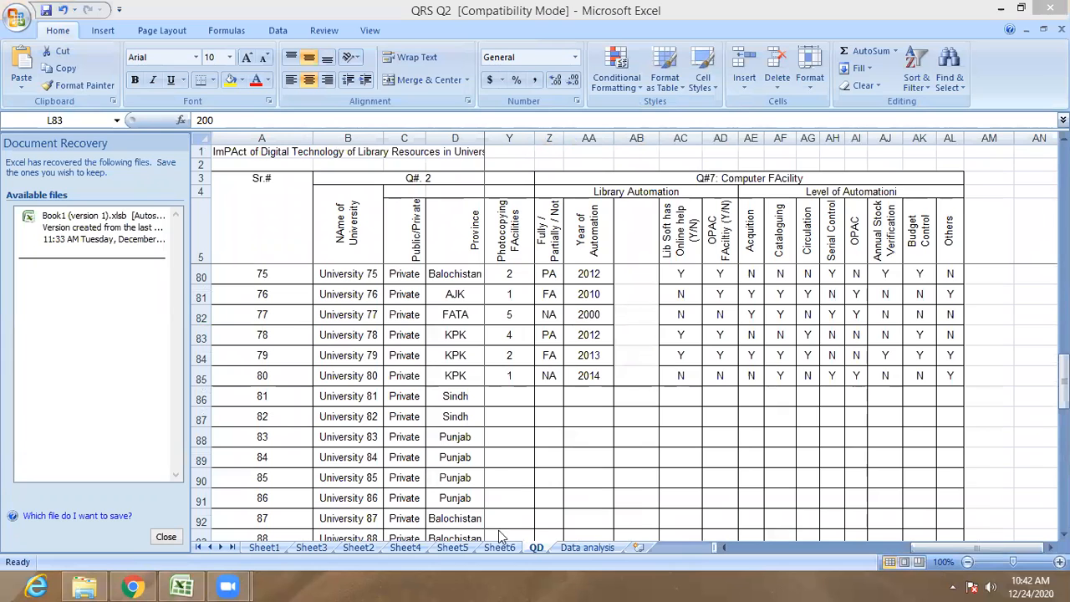
Switch to File Explorer and open a student's assignment workbook from the Assignment Data 2K17 folder.
{"action": "left_click", "coordinate": [99, 583]}
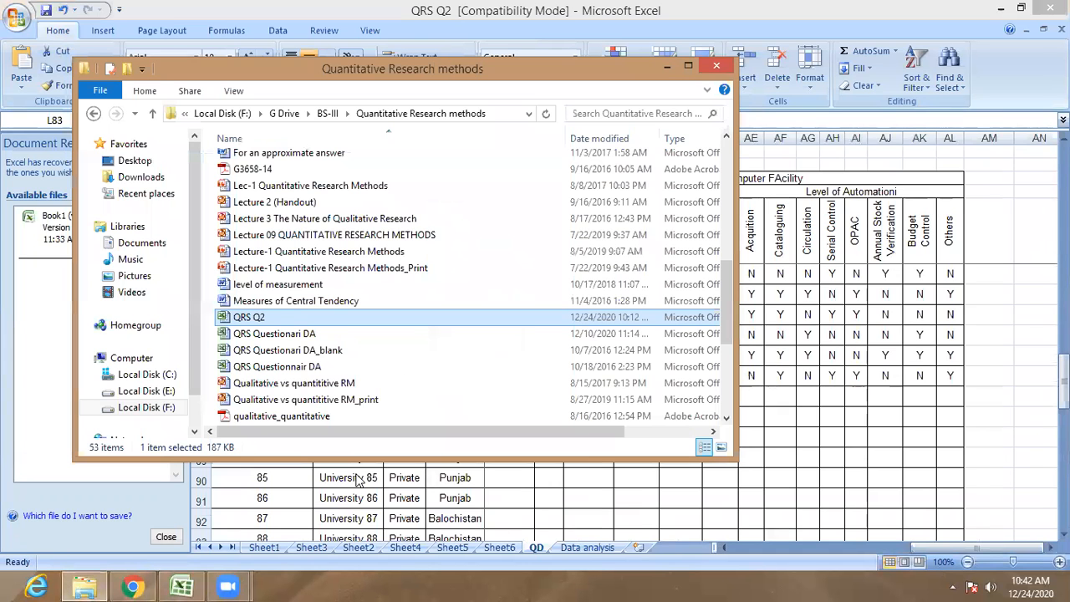
{"action": "scroll", "coordinate": [251, 308], "scroll_direction": "up", "scroll_amount": 9}
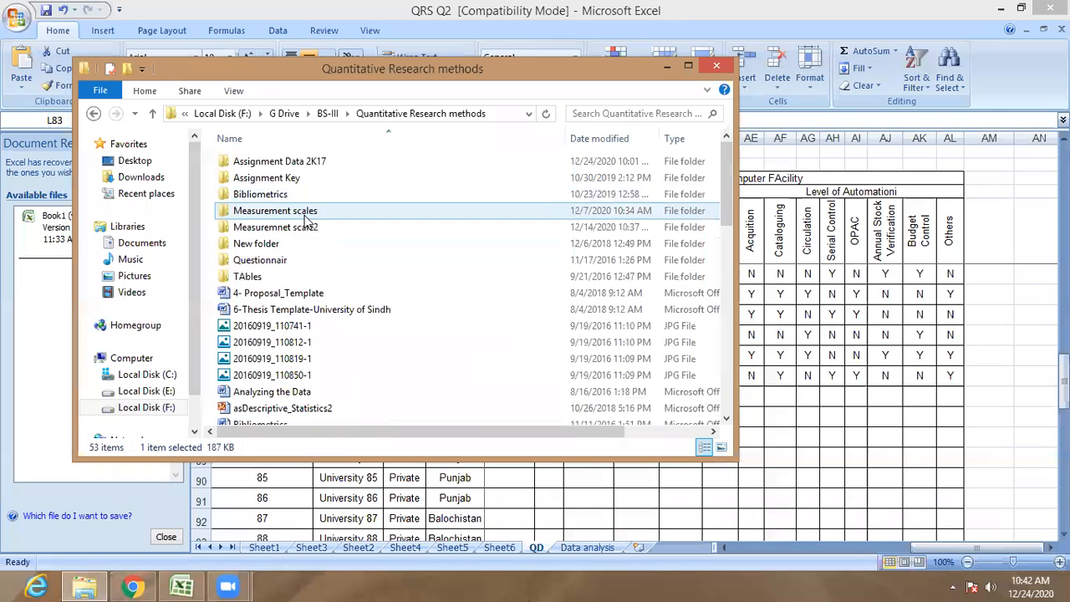
{"action": "double_click", "coordinate": [283, 164]}
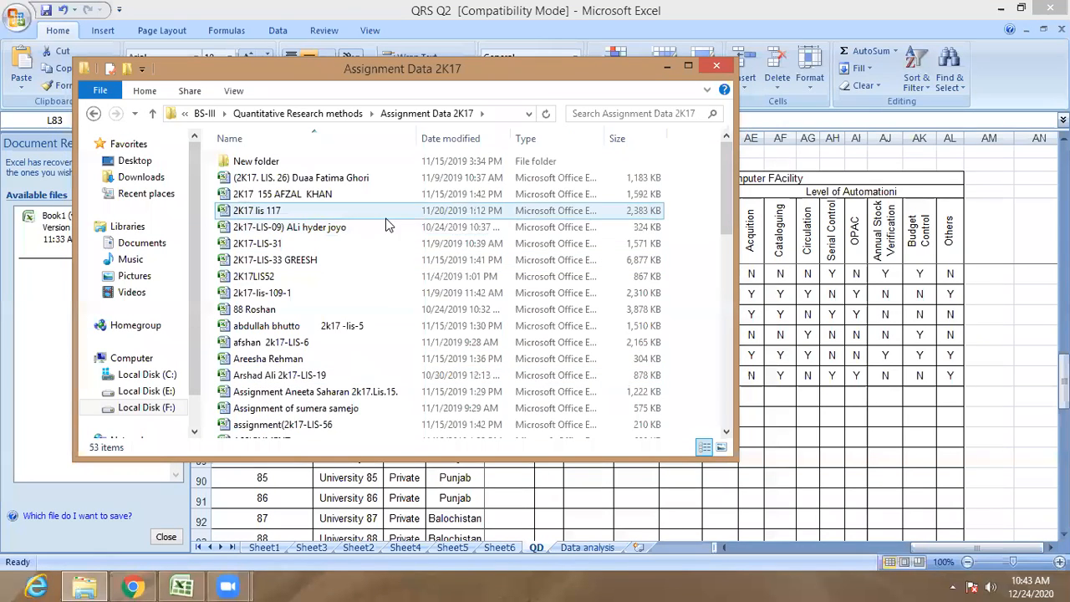
{"action": "double_click", "coordinate": [284, 231]}
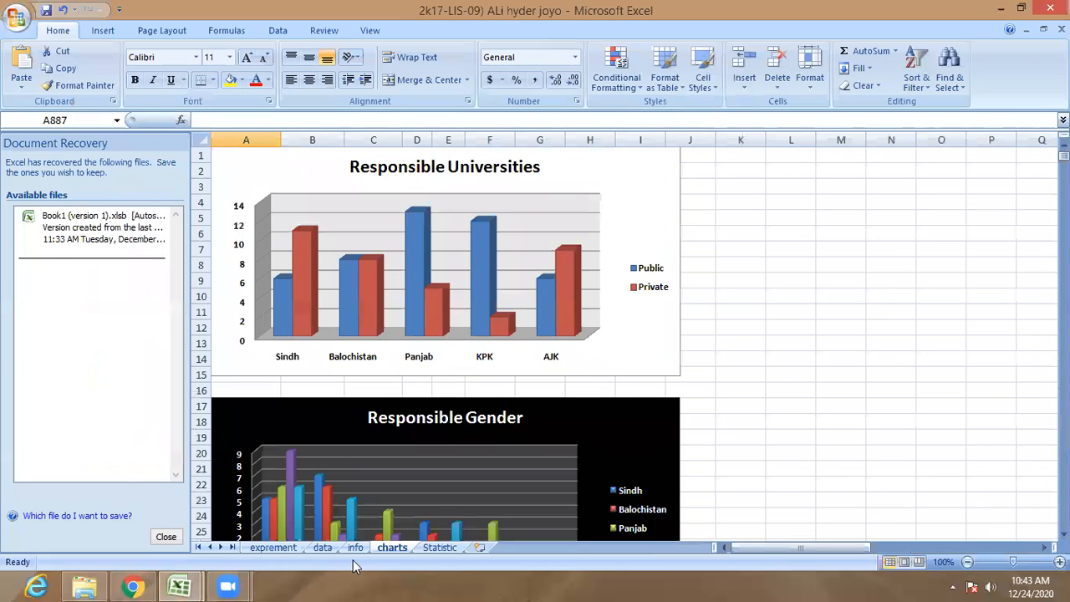
Review the coded survey columns on the workbook's data sheet across to the Collection Development section.
{"action": "left_click", "coordinate": [325, 548]}
{"action": "left_click", "coordinate": [483, 393]}
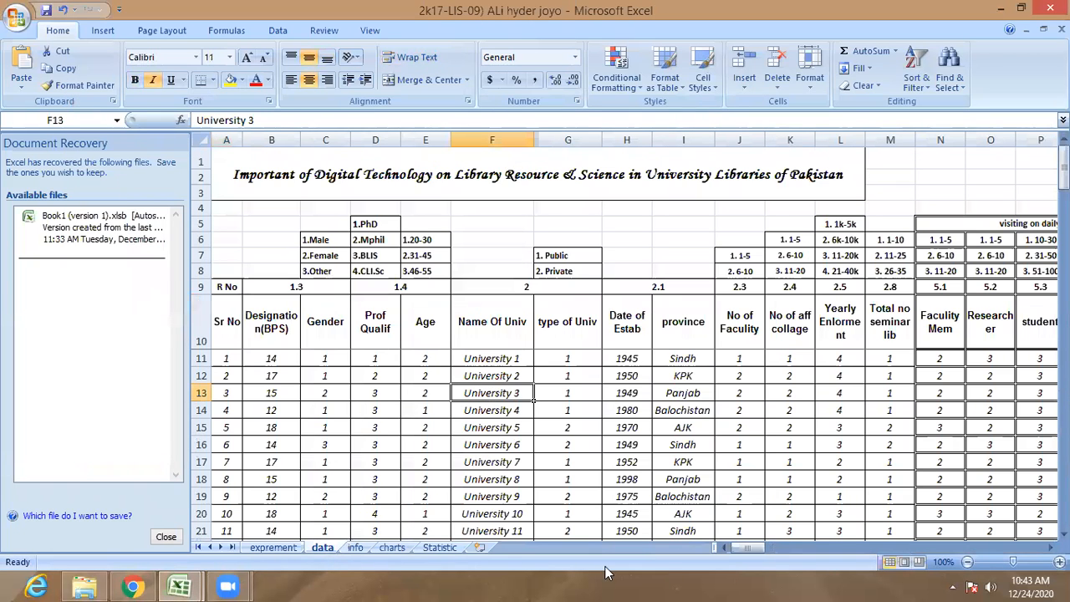
{"action": "left_click_drag", "start_coordinate": [740, 546], "coordinate": [1010, 559]}
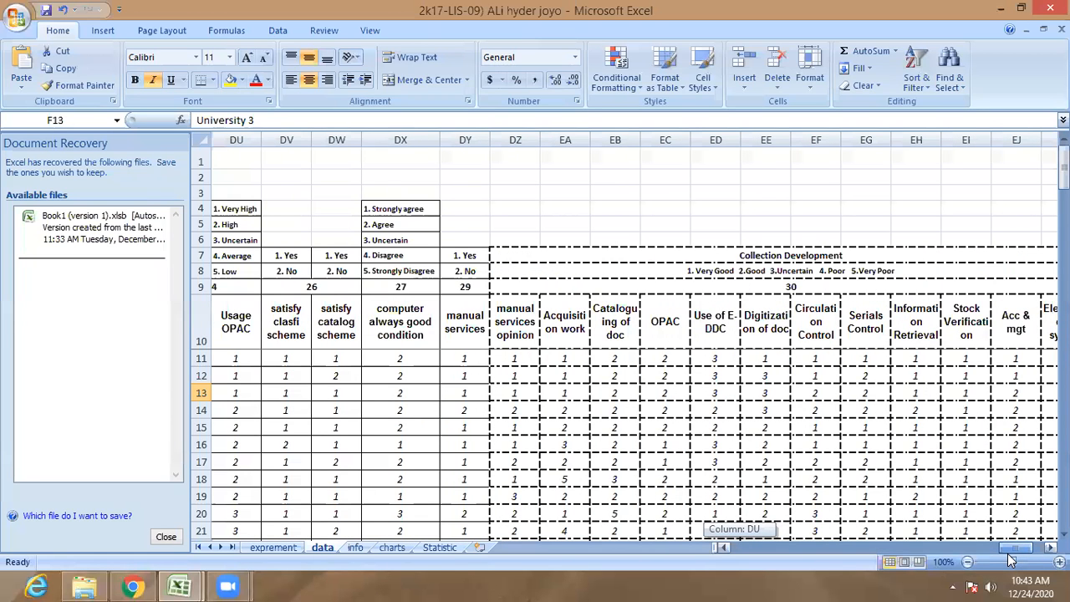
Examine the data sheet's columns from Collection Development to Selection Books, plus the Furnture/seating and type of Univ columns.
{"action": "left_click_drag", "start_coordinate": [1008, 558], "coordinate": [1013, 559]}
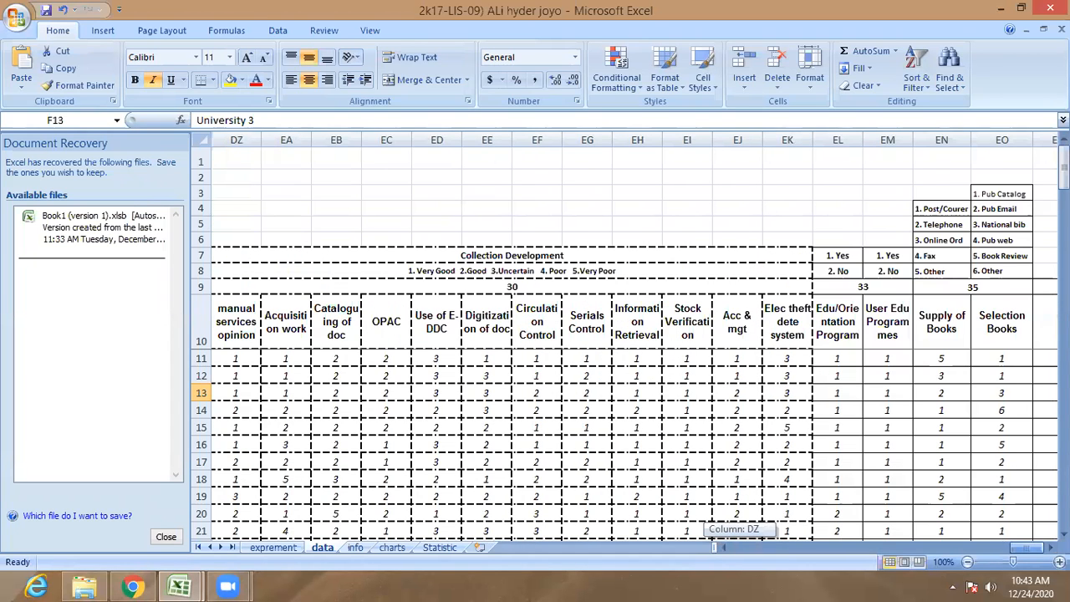
{"action": "left_click_drag", "start_coordinate": [964, 555], "coordinate": [377, 382]}
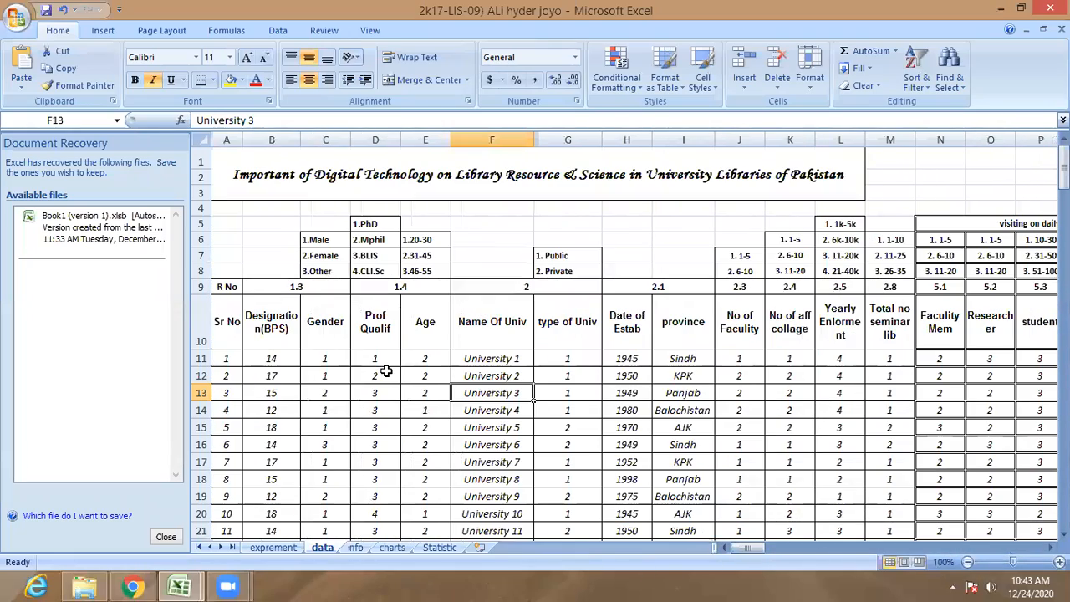
{"action": "left_click", "coordinate": [387, 372]}
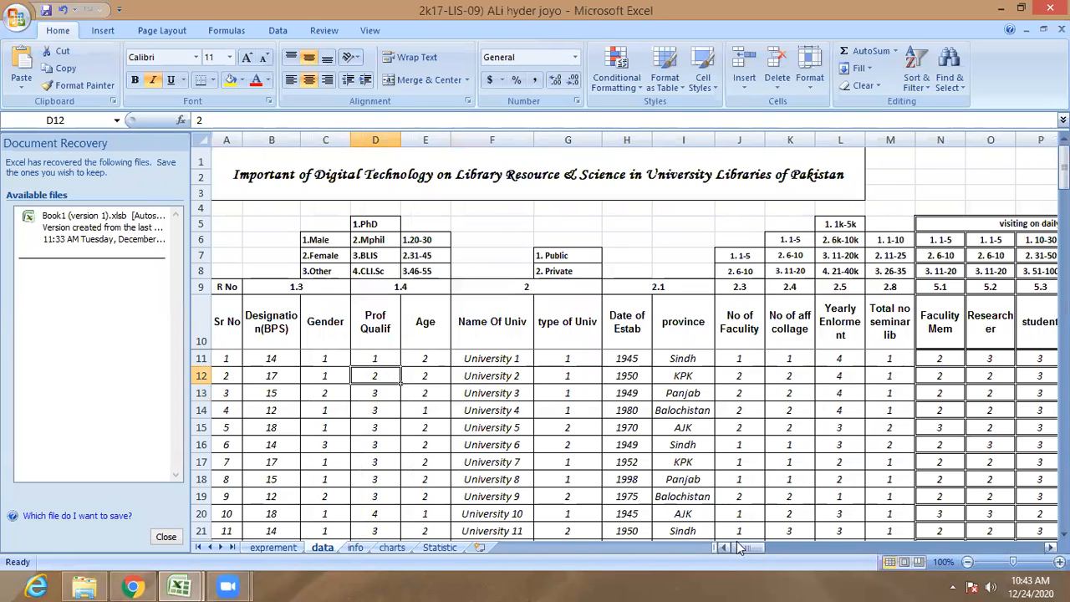
{"action": "left_click_drag", "start_coordinate": [747, 552], "coordinate": [694, 545]}
{"action": "left_click_drag", "start_coordinate": [746, 549], "coordinate": [778, 545]}
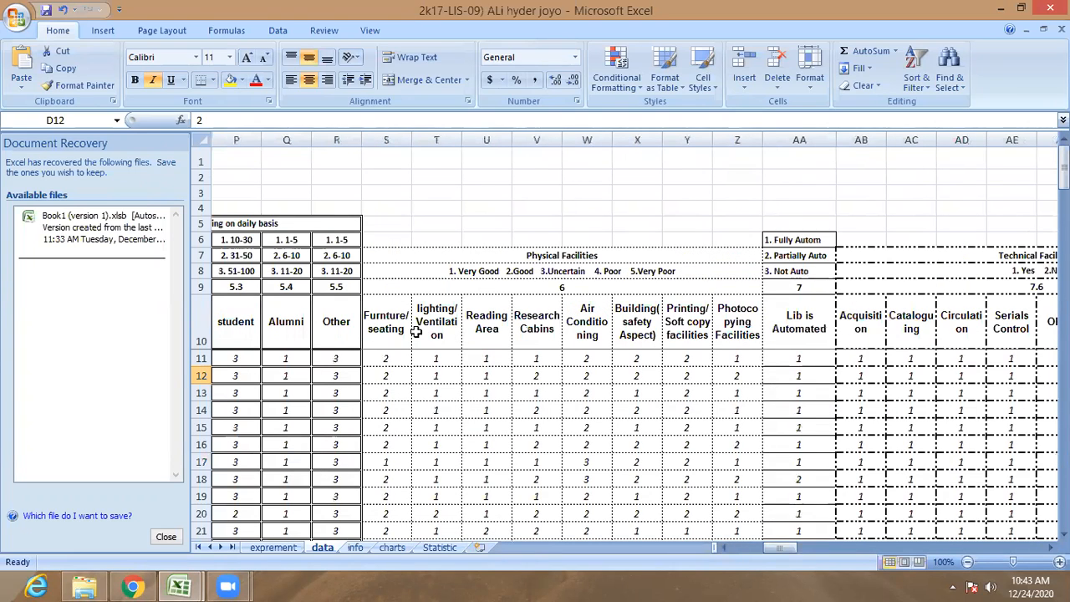
{"action": "left_click", "coordinate": [391, 323]}
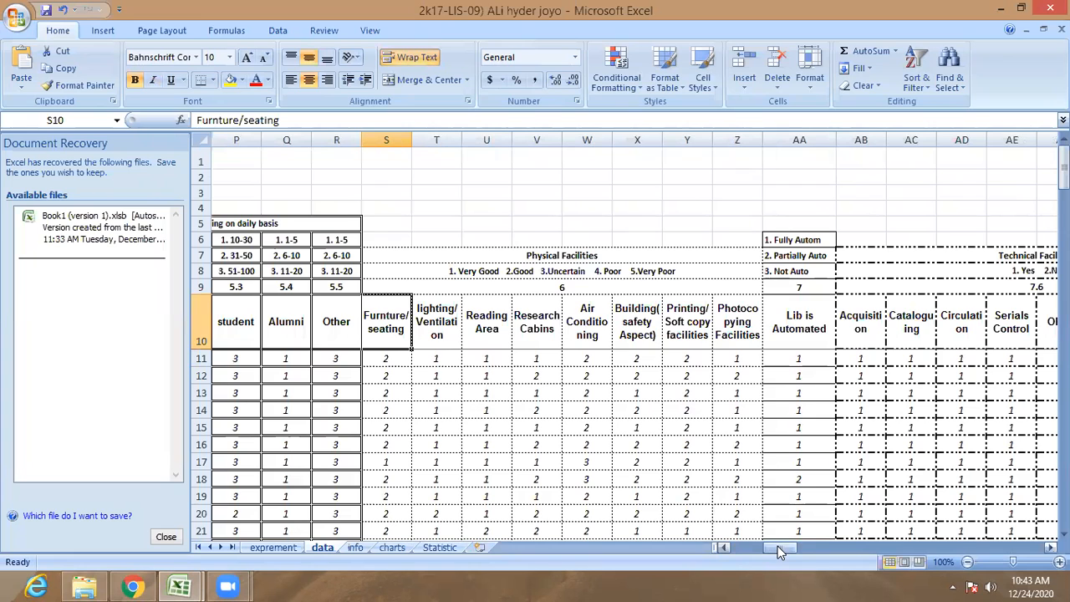
{"action": "left_click_drag", "start_coordinate": [777, 546], "coordinate": [735, 545]}
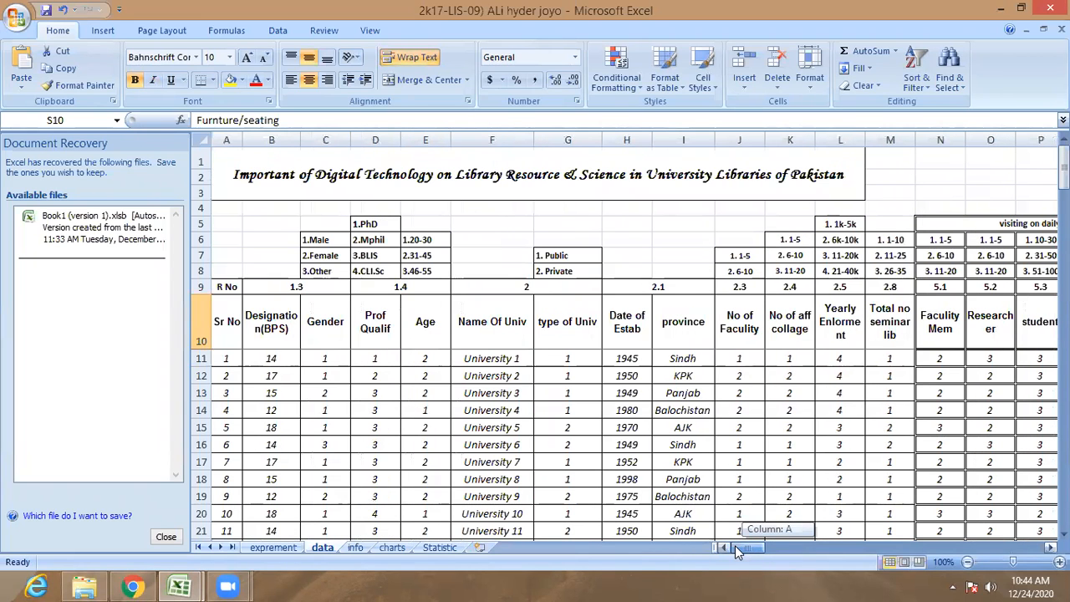
{"action": "left_click", "coordinate": [563, 332]}
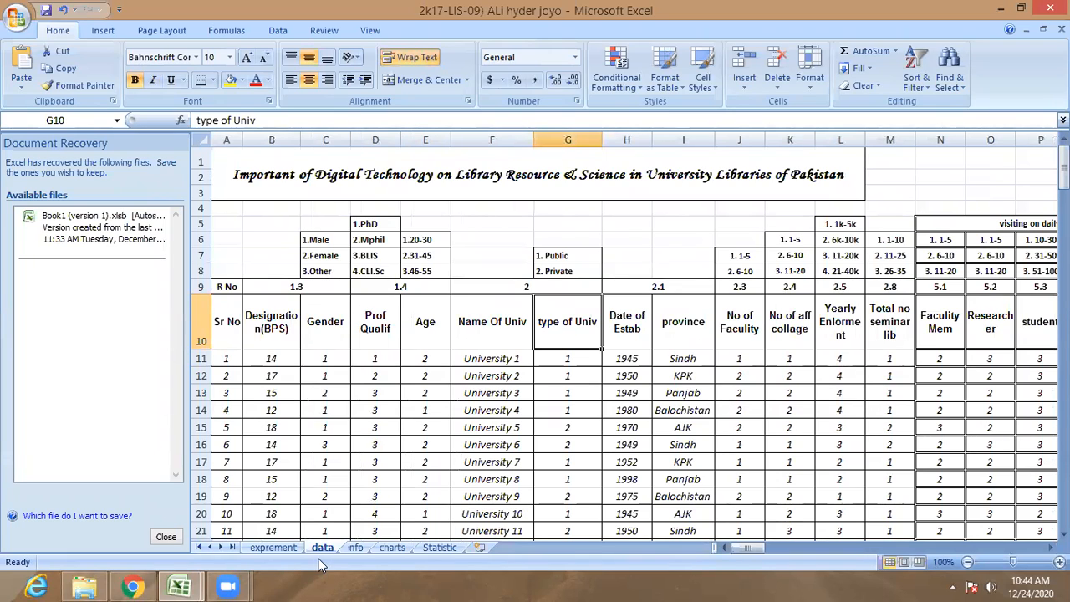
Start a PivotTable at cell A11 of the exprement sheet, with the data sheet as the place to pick its source range.
{"action": "left_click", "coordinate": [269, 547]}
{"action": "left_click", "coordinate": [282, 300]}
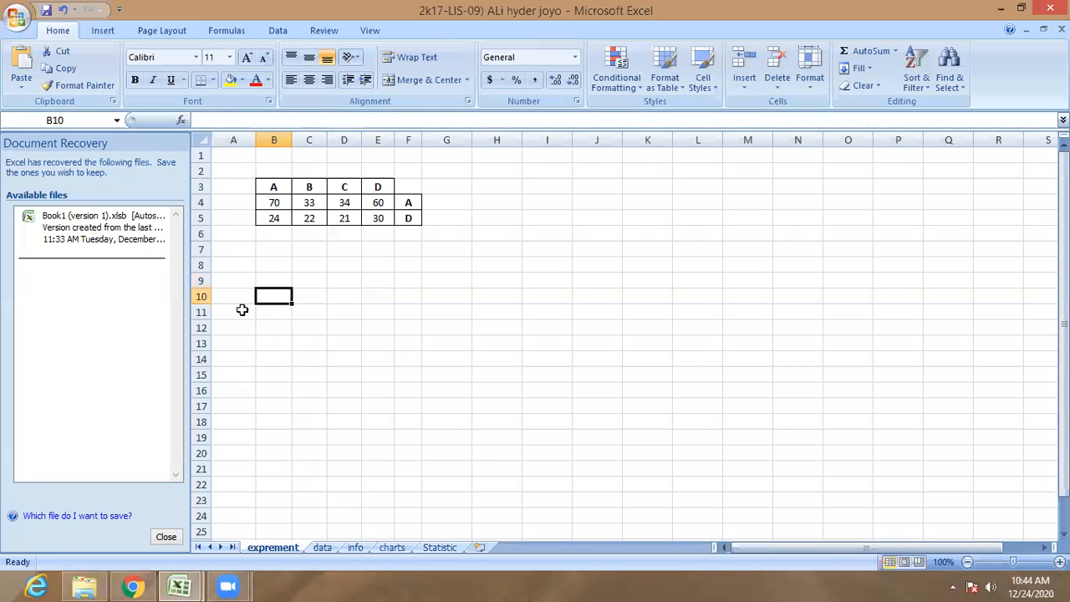
{"action": "left_click", "coordinate": [241, 311]}
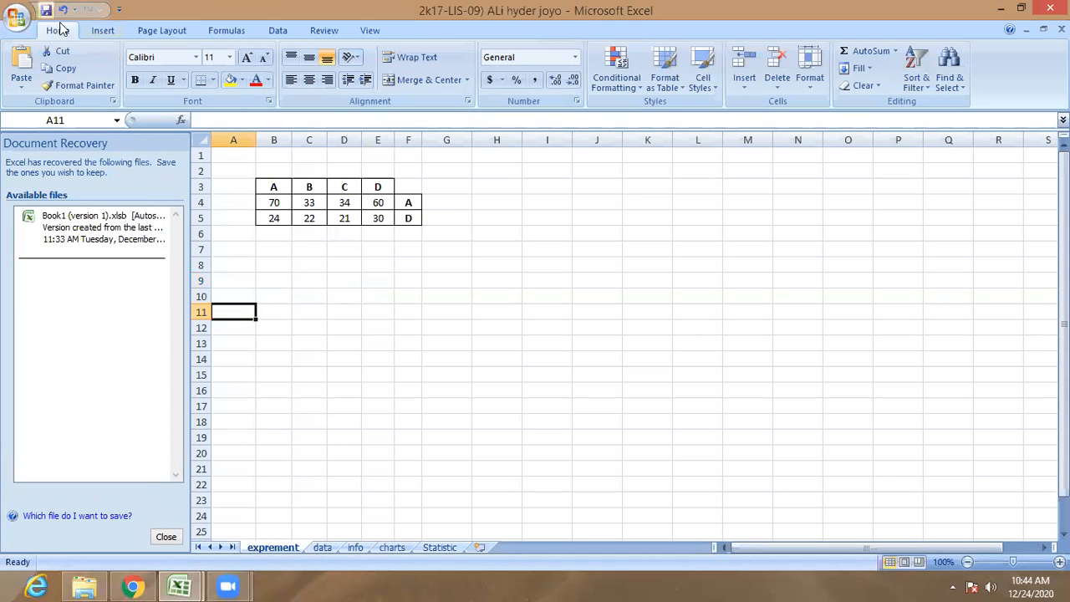
{"action": "left_click", "coordinate": [92, 31]}
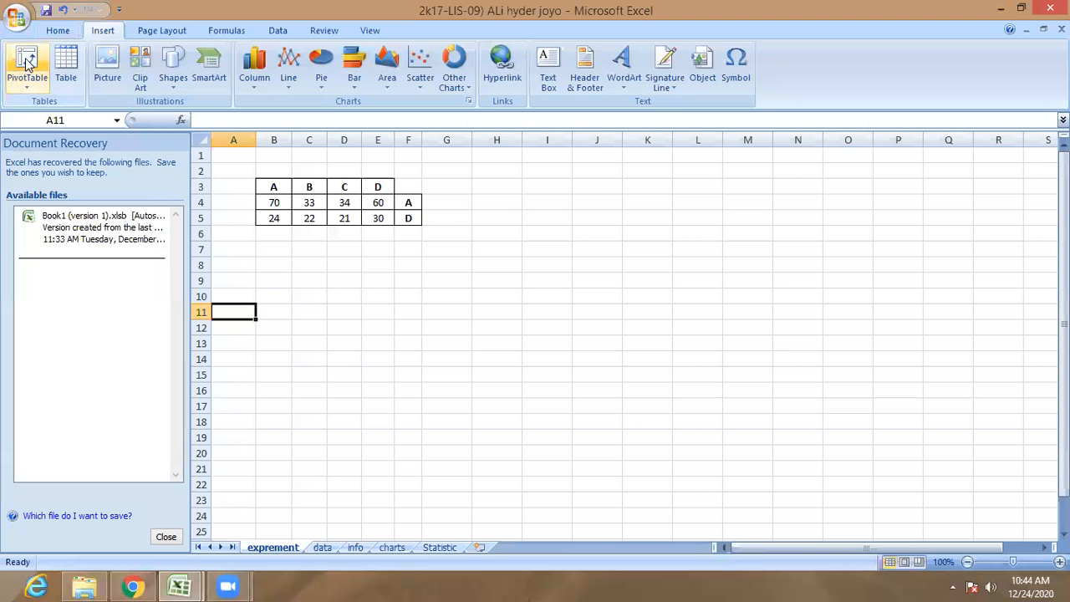
{"action": "left_click", "coordinate": [27, 64]}
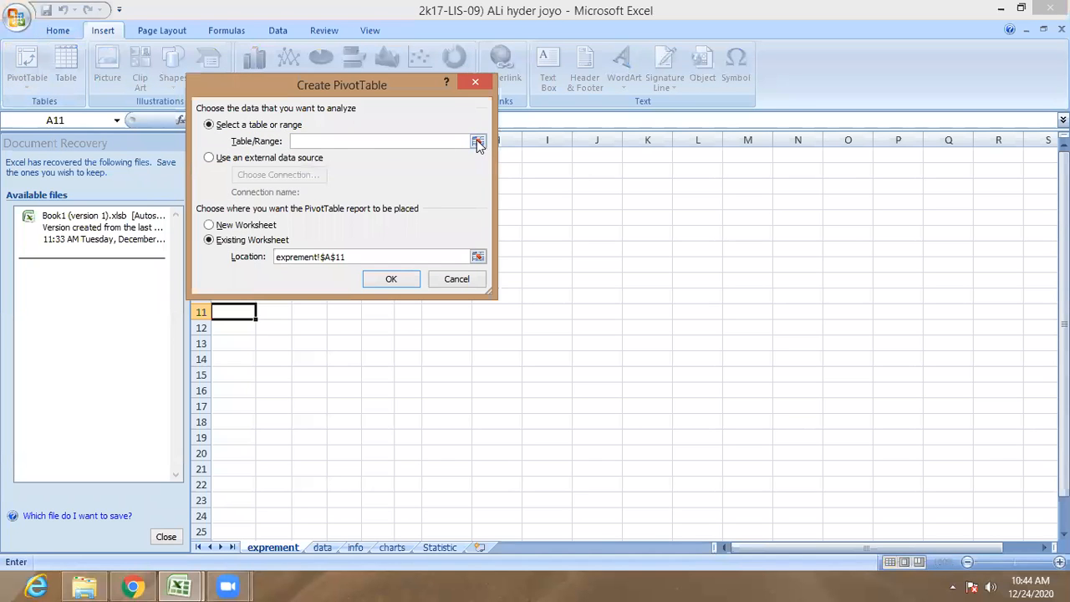
{"action": "left_click", "coordinate": [477, 142]}
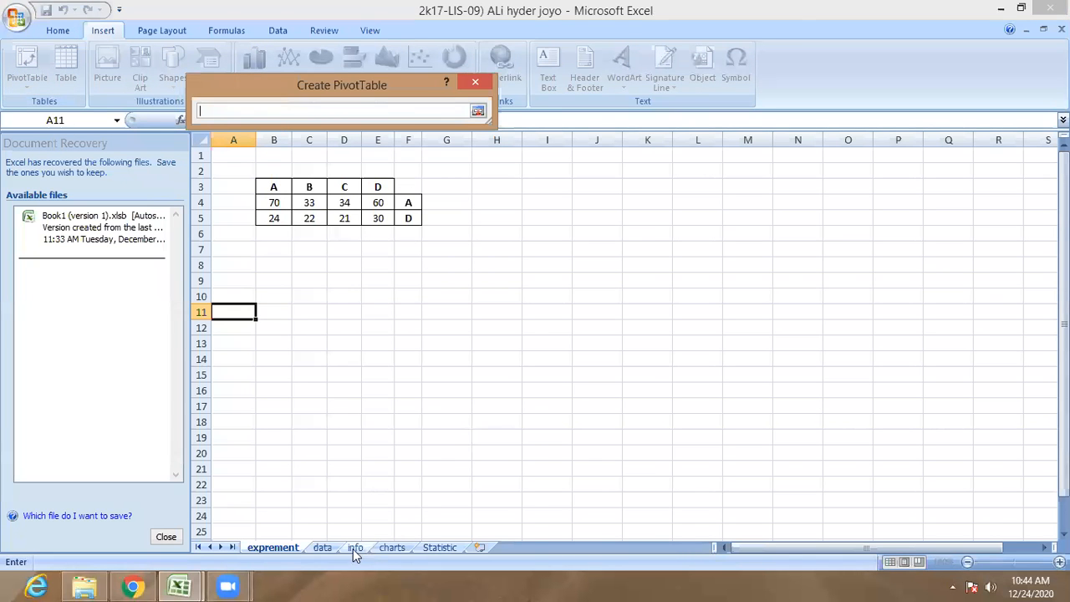
{"action": "left_click", "coordinate": [323, 548]}
{"action": "left_click", "coordinate": [567, 329]}
{"action": "left_click_drag", "start_coordinate": [568, 329], "coordinate": [698, 345]}
{"action": "key", "text": "shift+Right"}
{"action": "key", "text": "shift+Right"}
{"action": "key", "text": "shift+Right"}
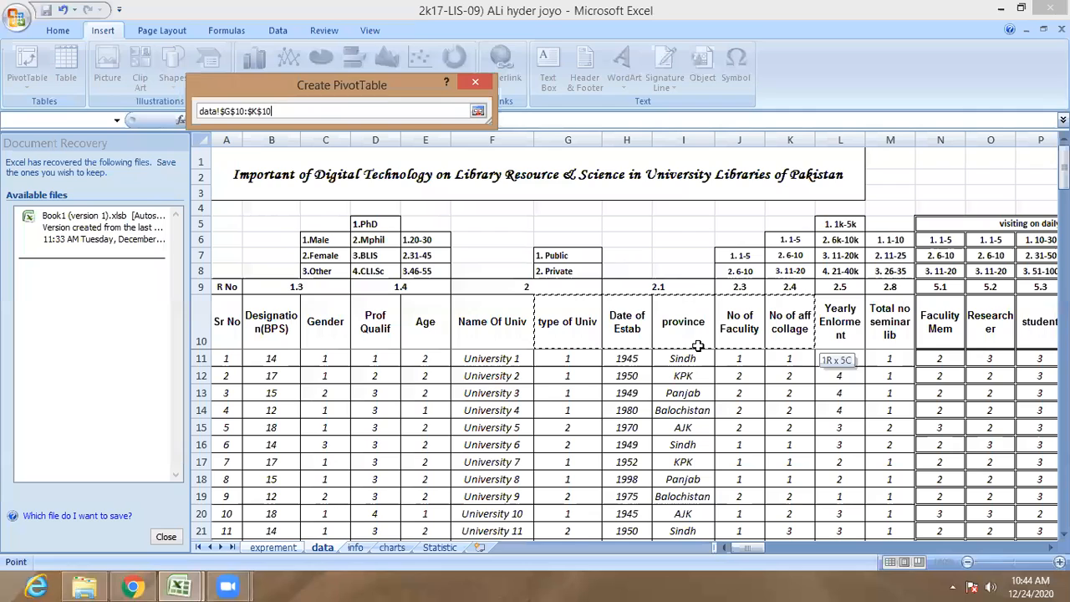
{"action": "key", "text": "shift+Left"}
{"action": "key", "text": "shift+Left"}
{"action": "key", "text": "shift+Left"}
{"action": "key", "text": "shift+Left"}
{"action": "key", "text": "shift+Left"}
{"action": "key", "text": "shift+Left"}
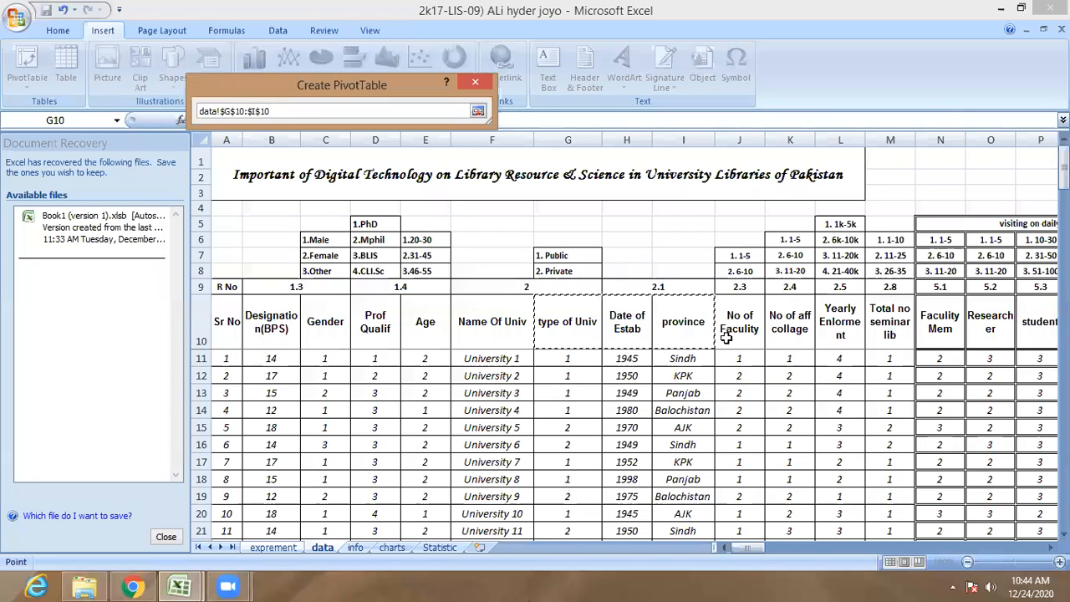
Set the source range to data!$G$10:$S$90 and create the PivotTable on the existing exprement sheet.
{"action": "left_click_drag", "start_coordinate": [571, 324], "coordinate": [814, 419]}
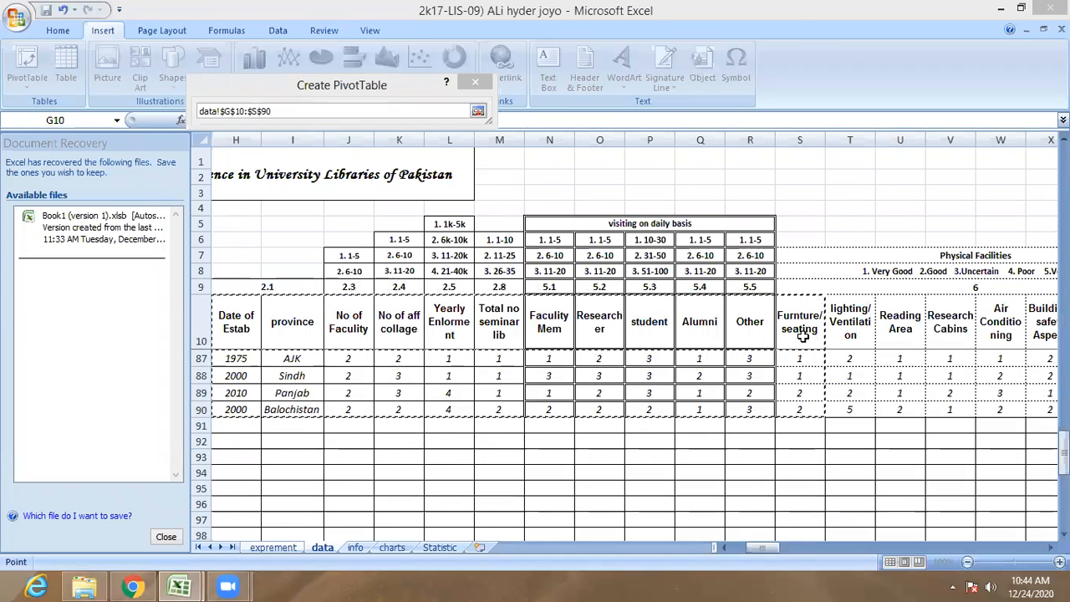
{"action": "left_click", "coordinate": [478, 112]}
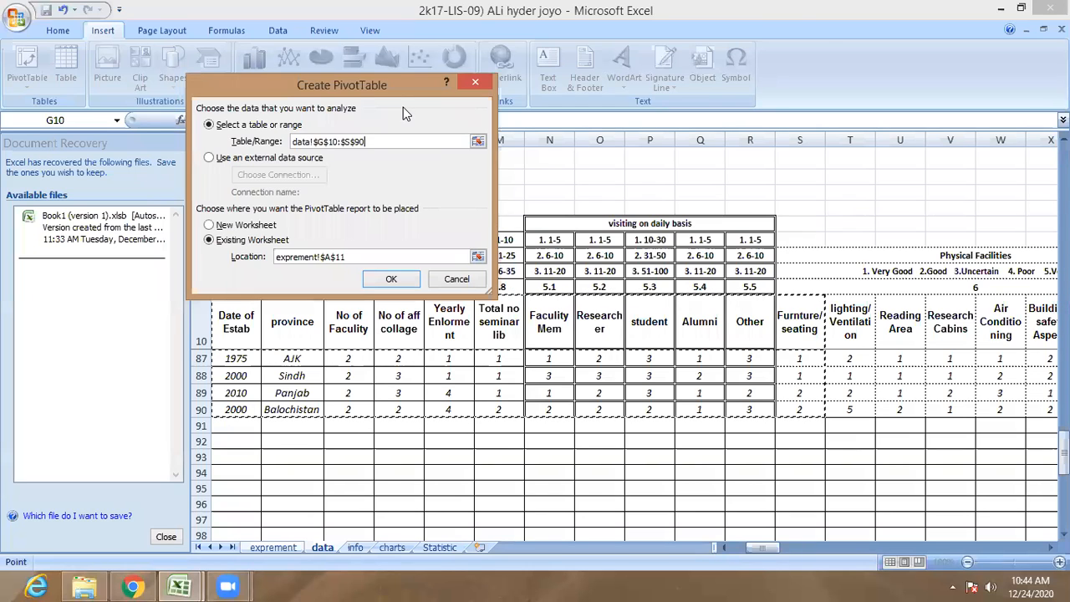
{"action": "left_click", "coordinate": [383, 276]}
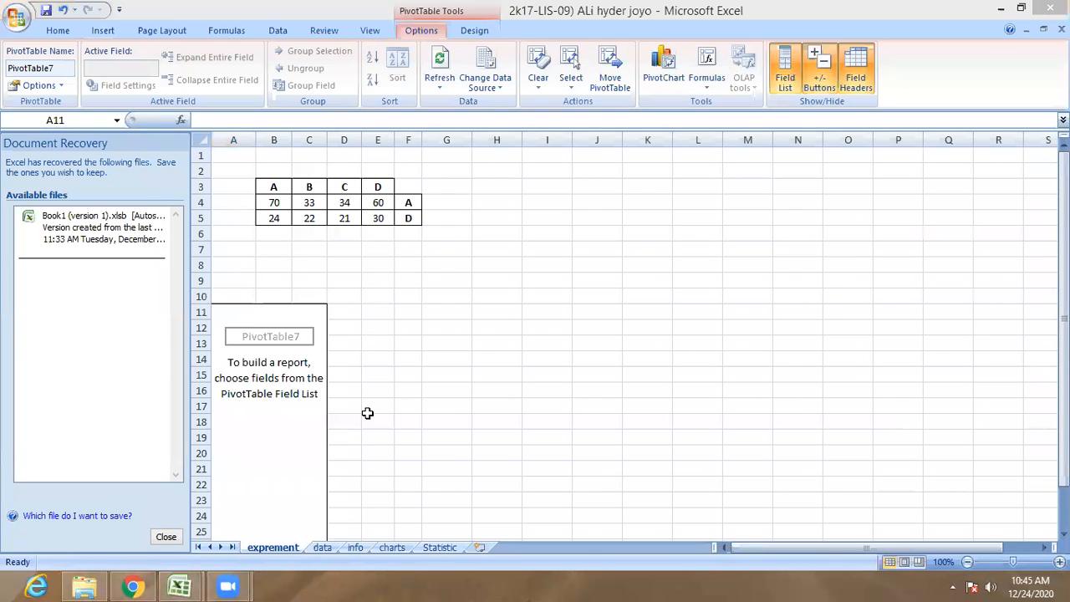
Lay out the PivotTable with type of Univ as row labels, province as column labels and Furnture/seating as values.
{"action": "left_click", "coordinate": [785, 70]}
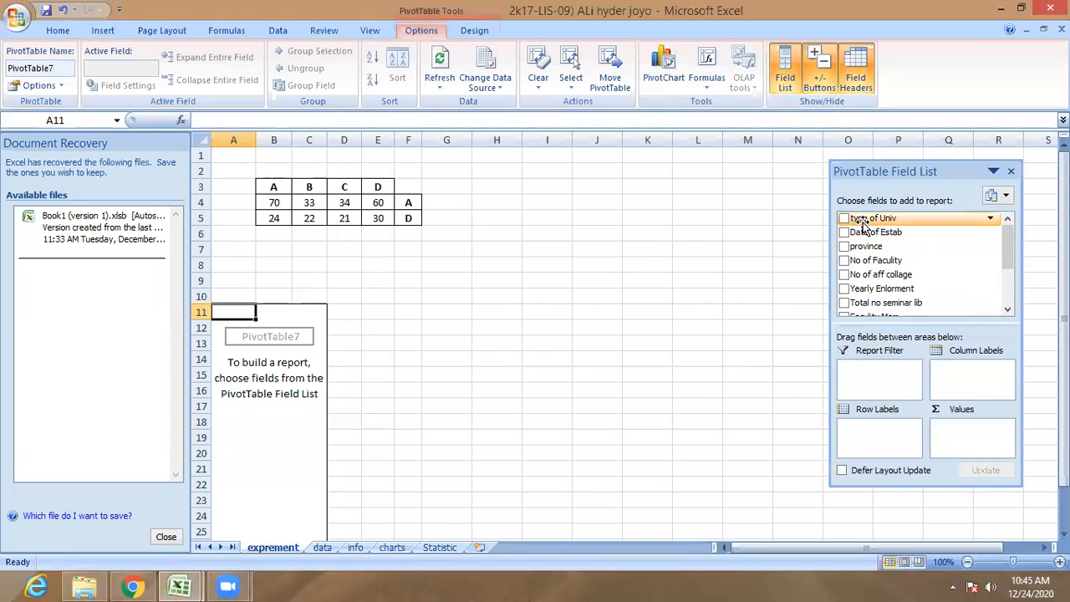
{"action": "left_click_drag", "start_coordinate": [867, 220], "coordinate": [891, 443]}
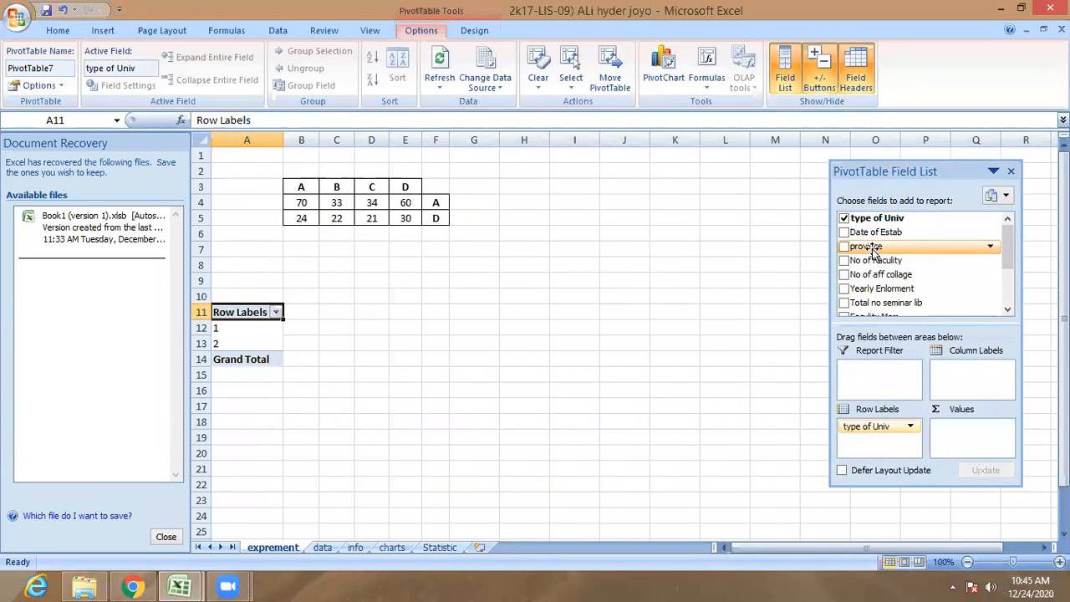
{"action": "left_click_drag", "start_coordinate": [870, 248], "coordinate": [980, 383]}
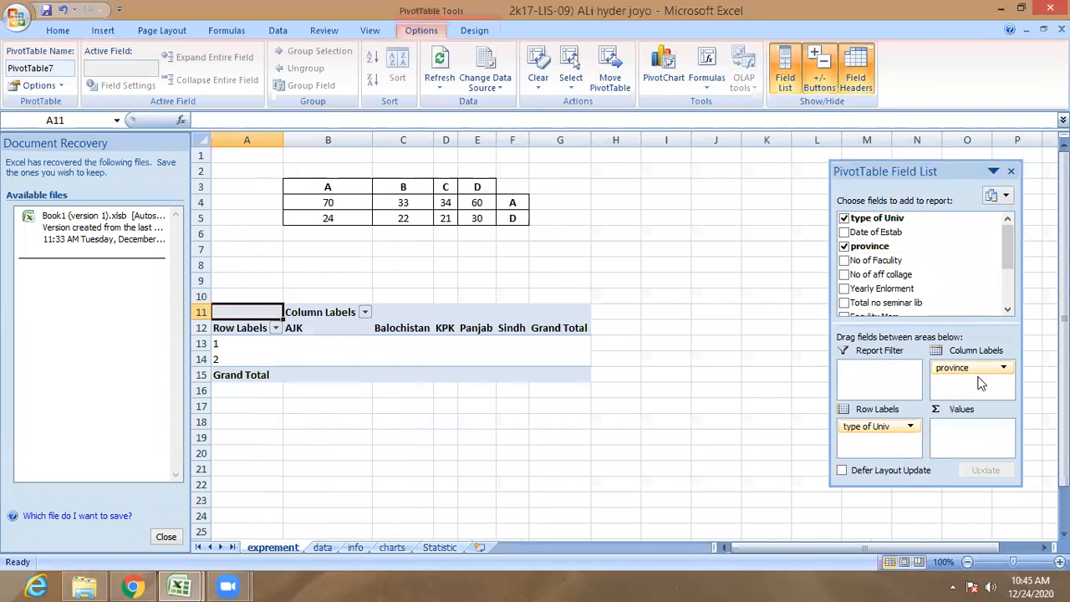
{"action": "left_click_drag", "start_coordinate": [1009, 245], "coordinate": [1010, 307]}
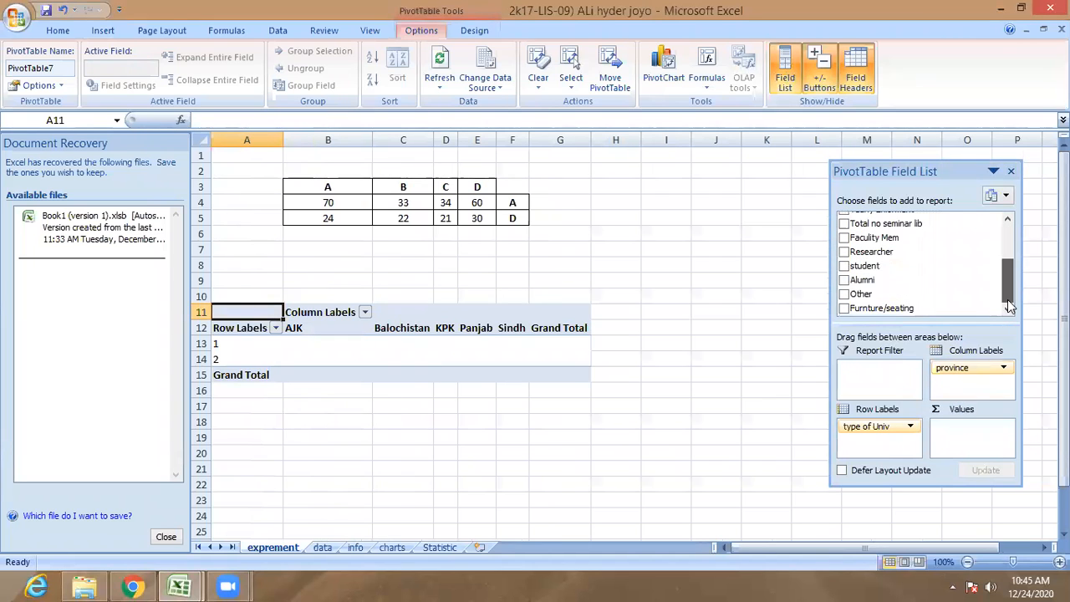
{"action": "left_click_drag", "start_coordinate": [876, 309], "coordinate": [978, 442]}
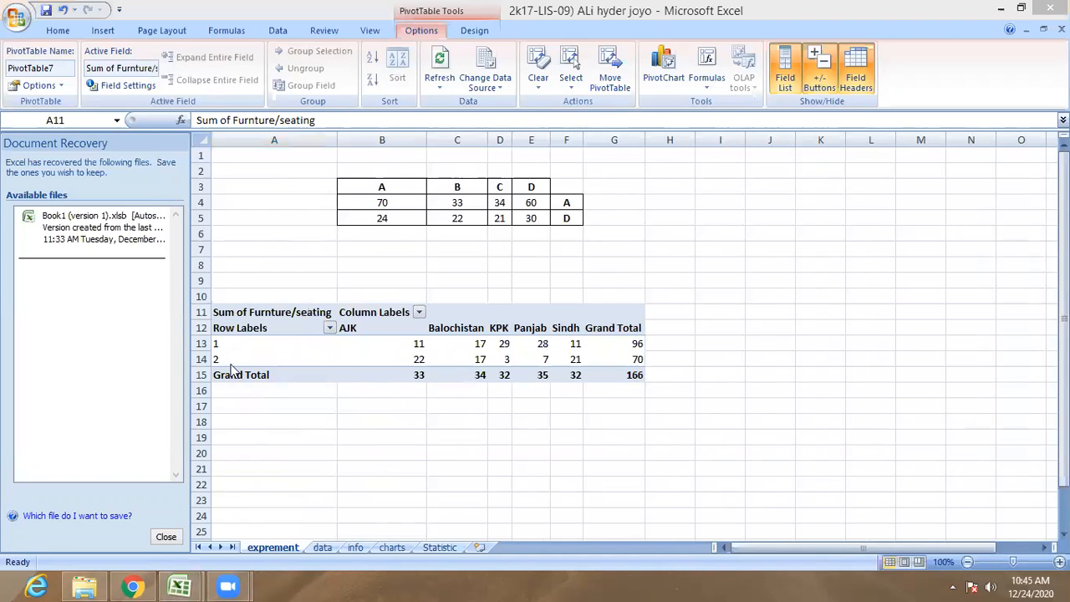
Check the type of Univ codes and province entries on the data sheet against the rows and values of the exprement PivotTable.
{"action": "left_click", "coordinate": [322, 547]}
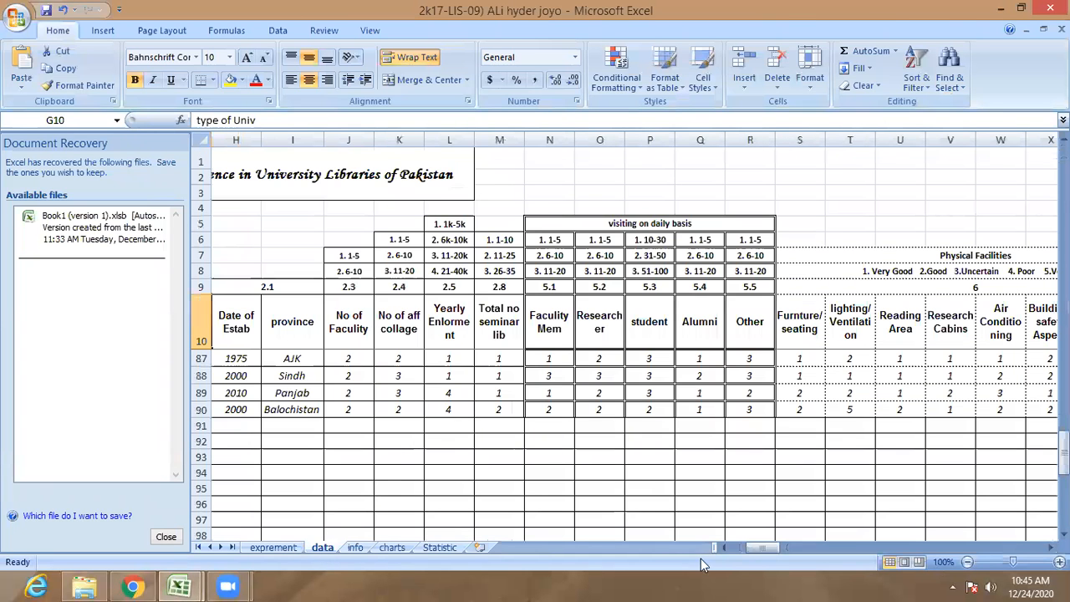
{"action": "left_click_drag", "start_coordinate": [758, 548], "coordinate": [727, 549]}
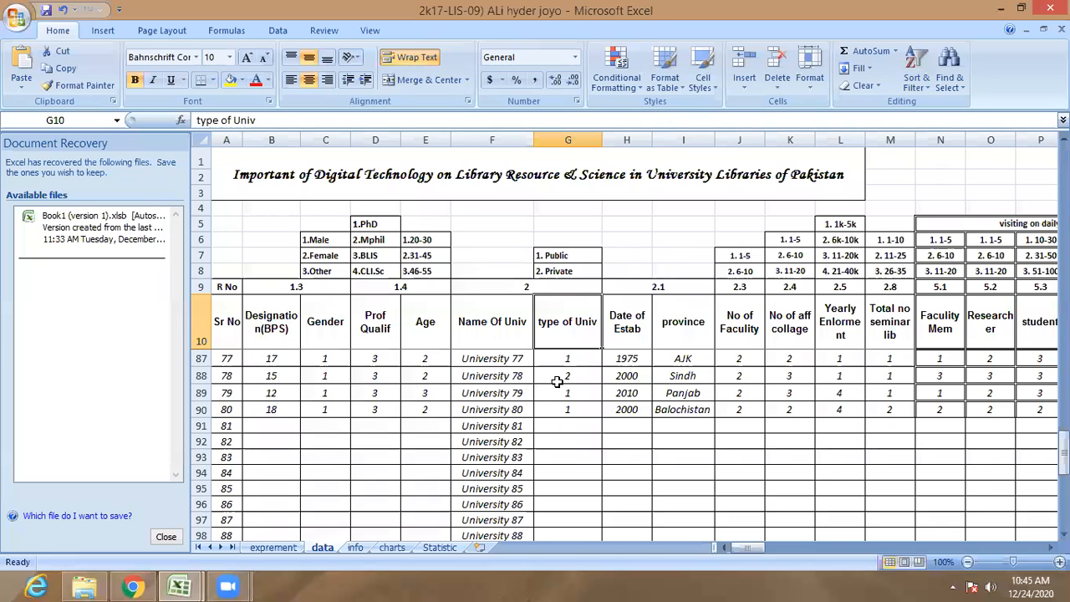
{"action": "scroll", "coordinate": [566, 337], "scroll_direction": "up", "scroll_amount": 1}
{"action": "left_click_drag", "start_coordinate": [552, 255], "coordinate": [556, 270]}
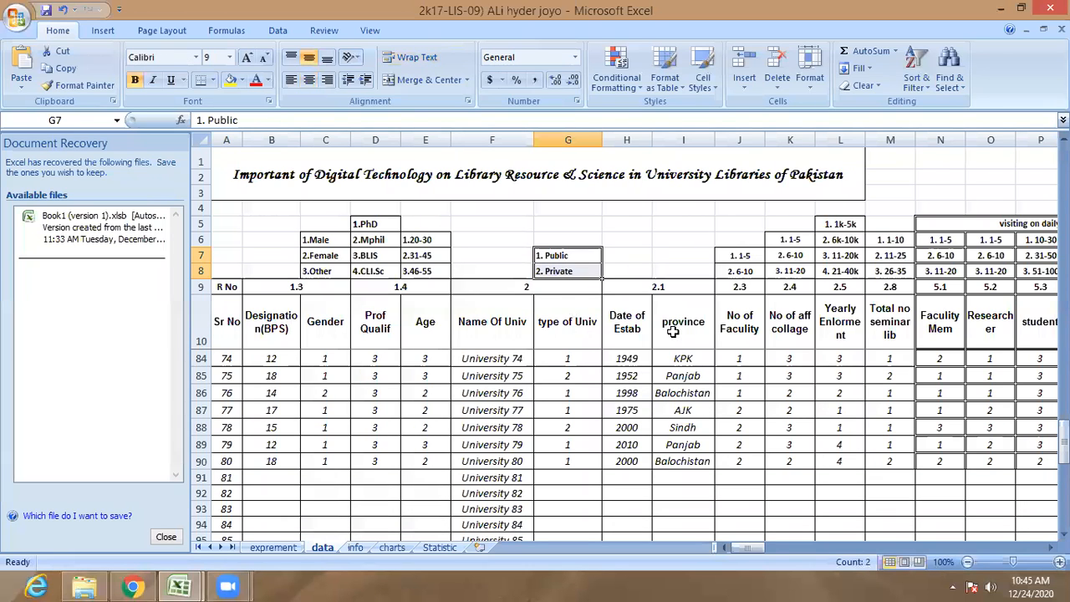
{"action": "left_click_drag", "start_coordinate": [683, 360], "coordinate": [683, 411]}
{"action": "left_click", "coordinate": [556, 256]}
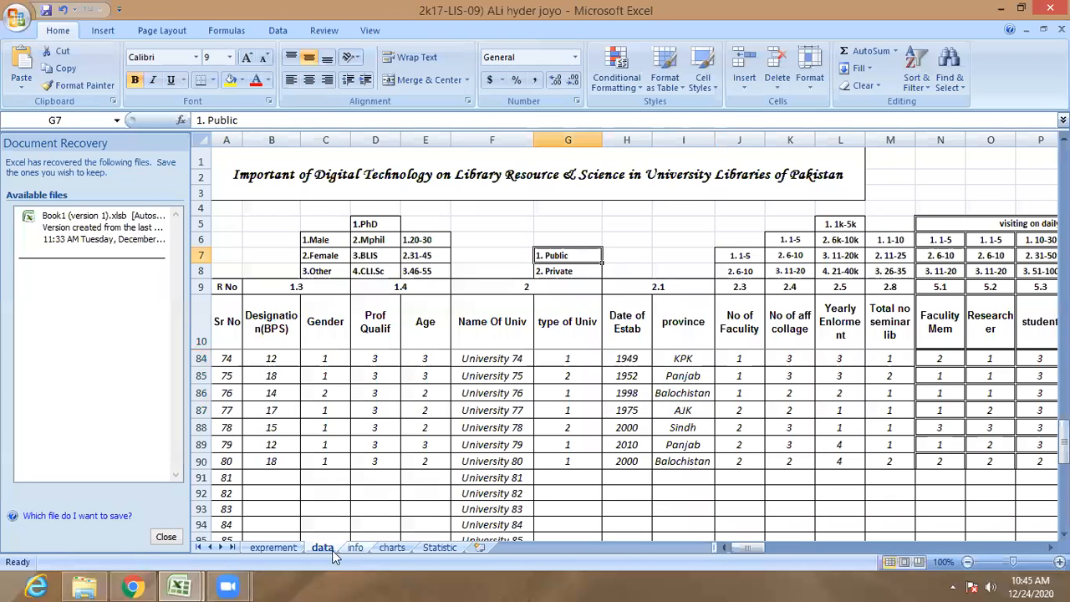
{"action": "left_click", "coordinate": [274, 547]}
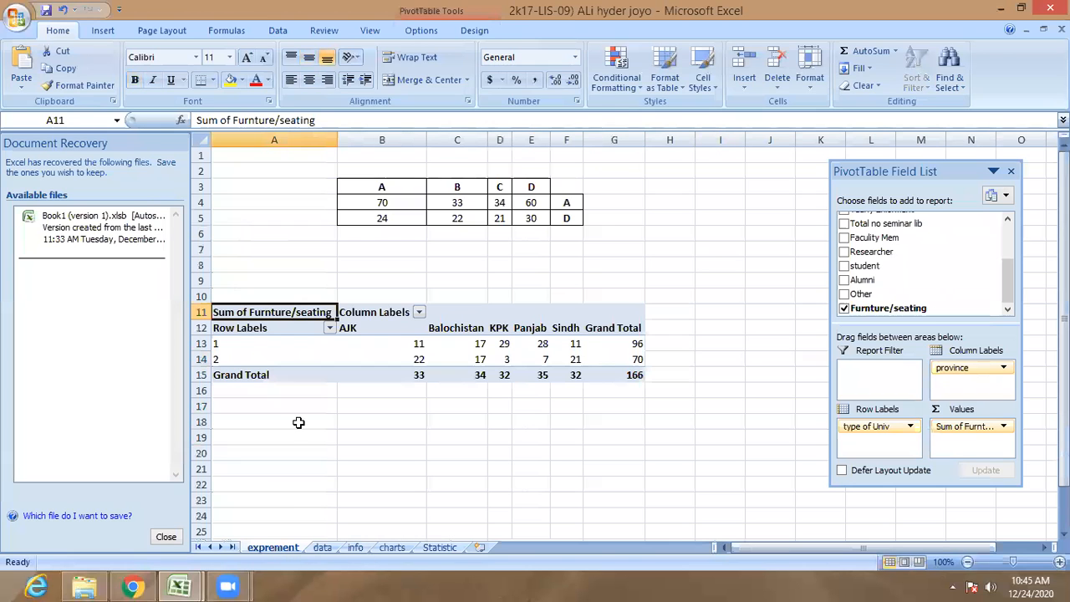
{"action": "left_click", "coordinate": [224, 343]}
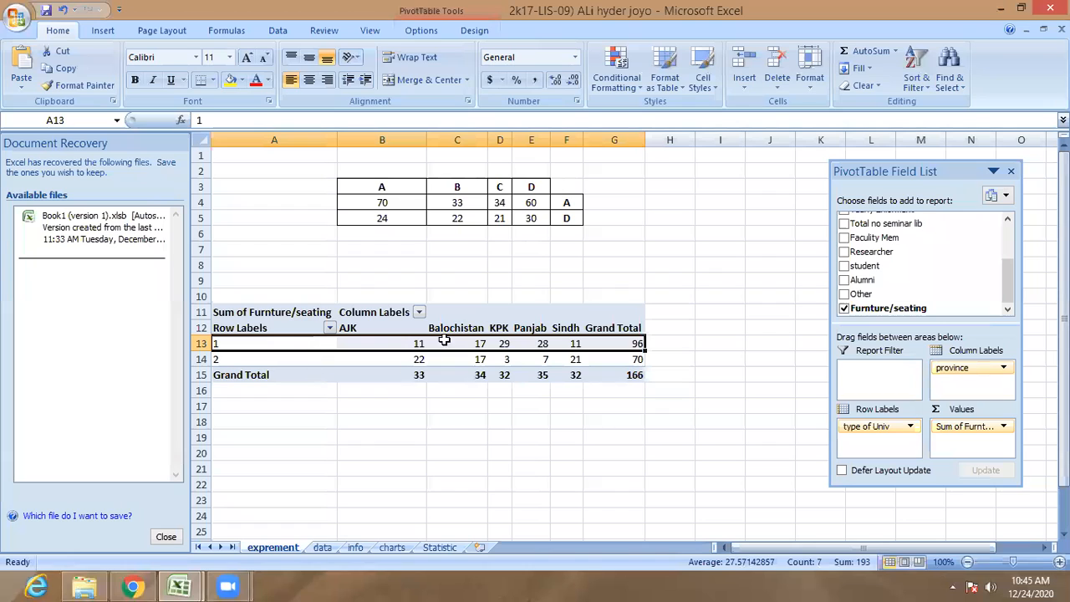
{"action": "left_click", "coordinate": [504, 359]}
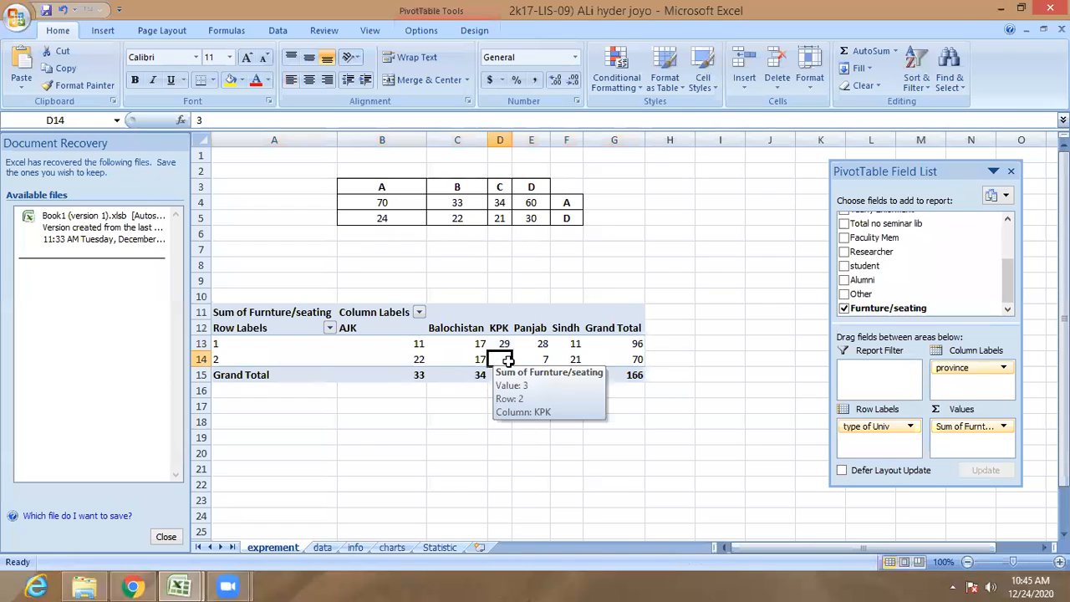
{"action": "left_click", "coordinate": [526, 348]}
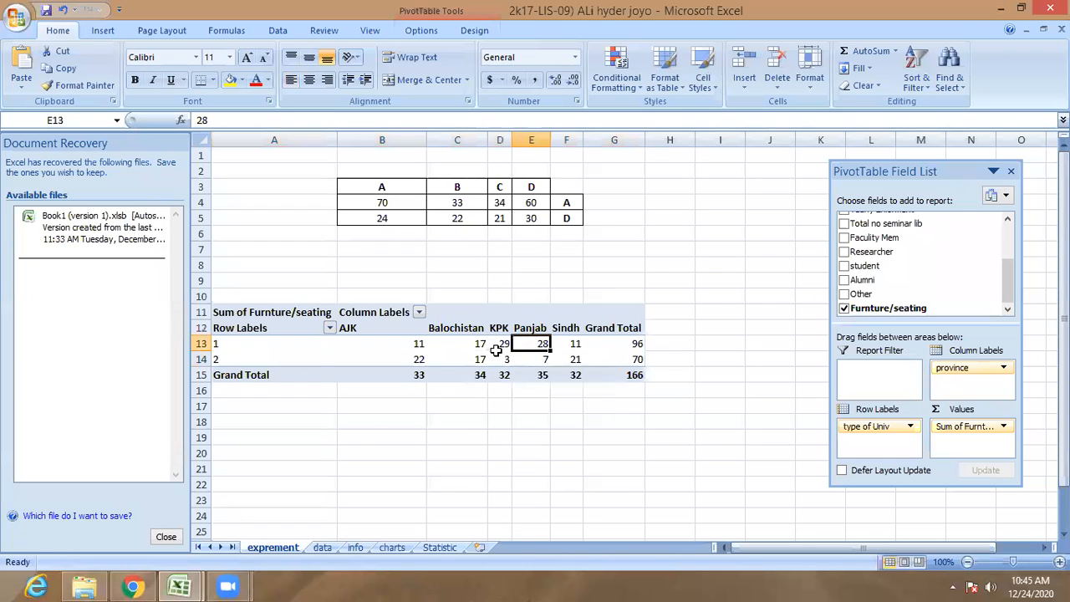
Change the Furnture/seating value field to summarize by Count instead of Sum.
{"action": "right_click", "coordinate": [500, 350]}
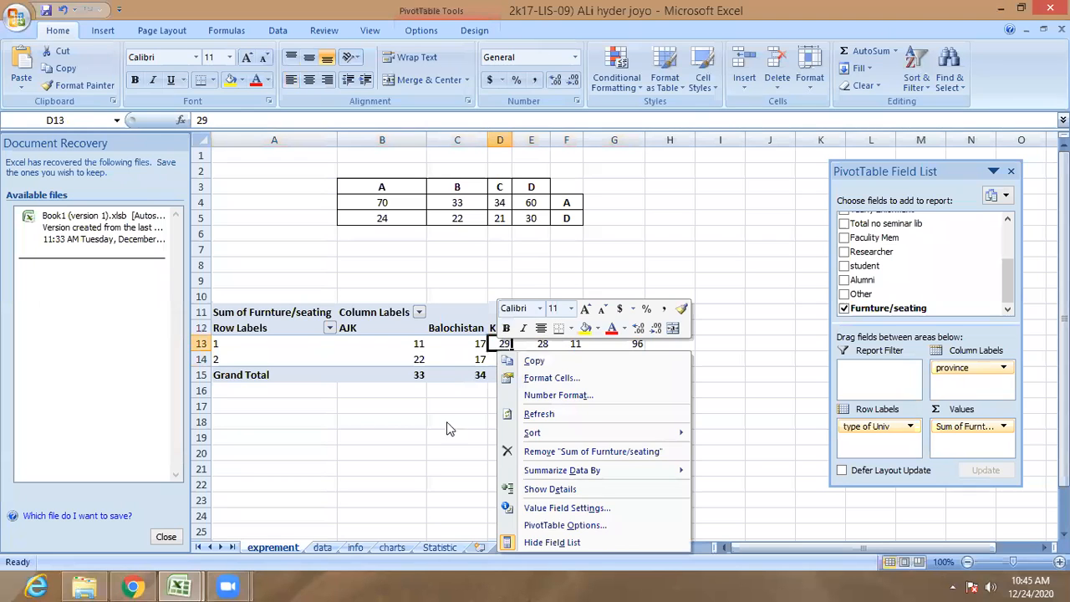
{"action": "left_click", "coordinate": [545, 507]}
{"action": "left_click", "coordinate": [435, 467]}
{"action": "left_click", "coordinate": [578, 549]}
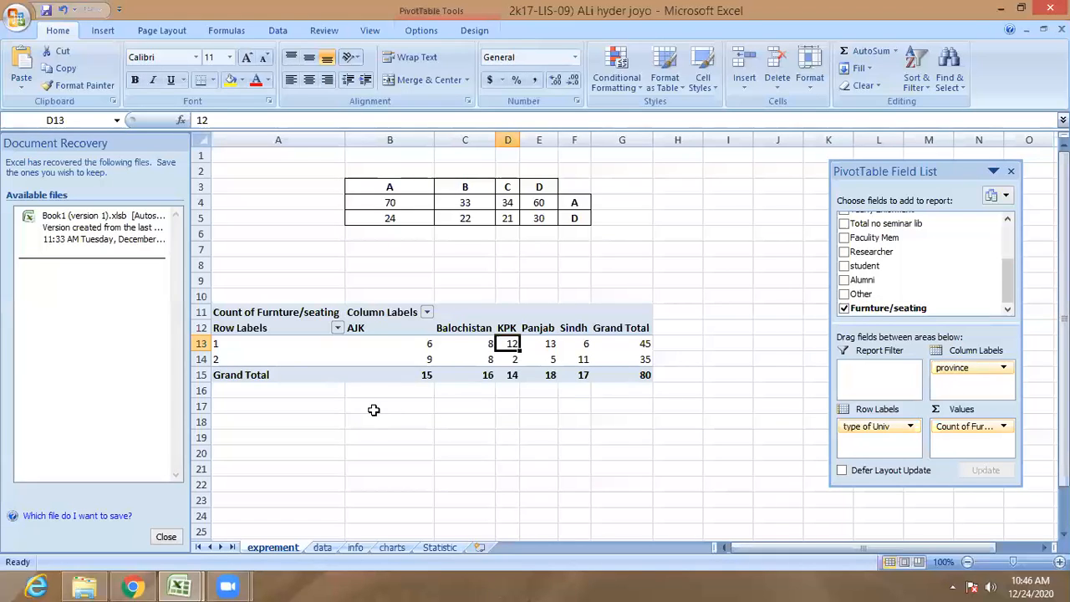
Change the Furnture/seating value field to summarize by Average instead of Count.
{"action": "left_click", "coordinate": [473, 348]}
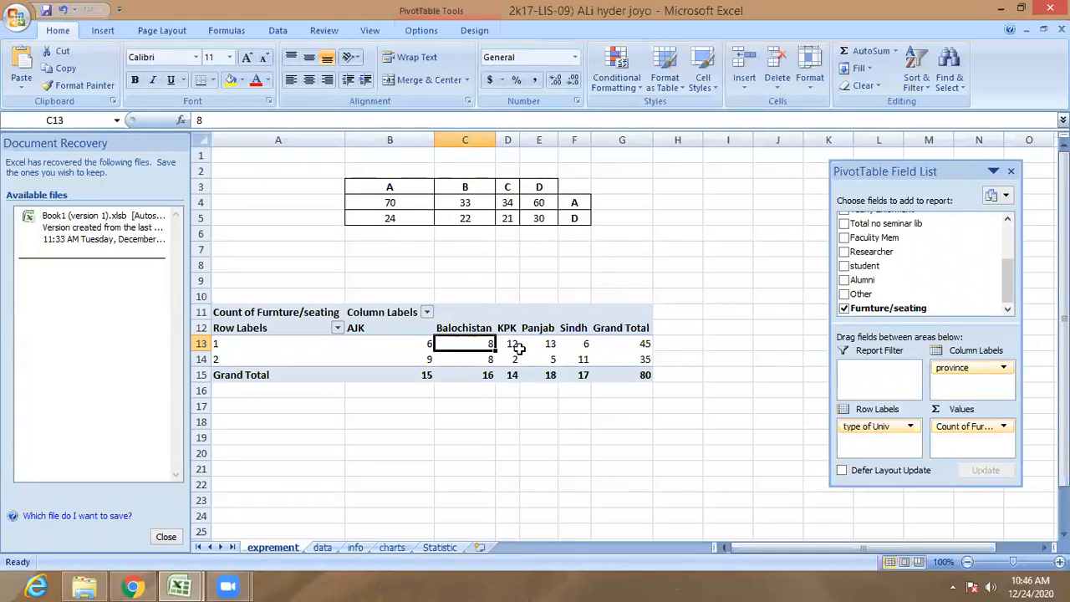
{"action": "right_click", "coordinate": [515, 348]}
{"action": "left_click", "coordinate": [469, 347]}
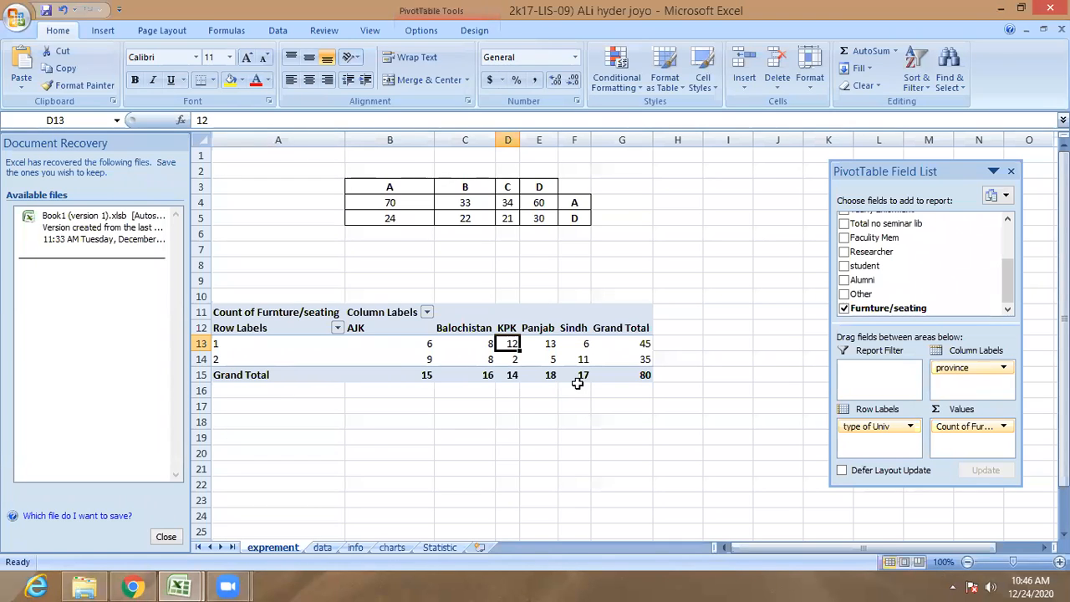
{"action": "right_click", "coordinate": [487, 362]}
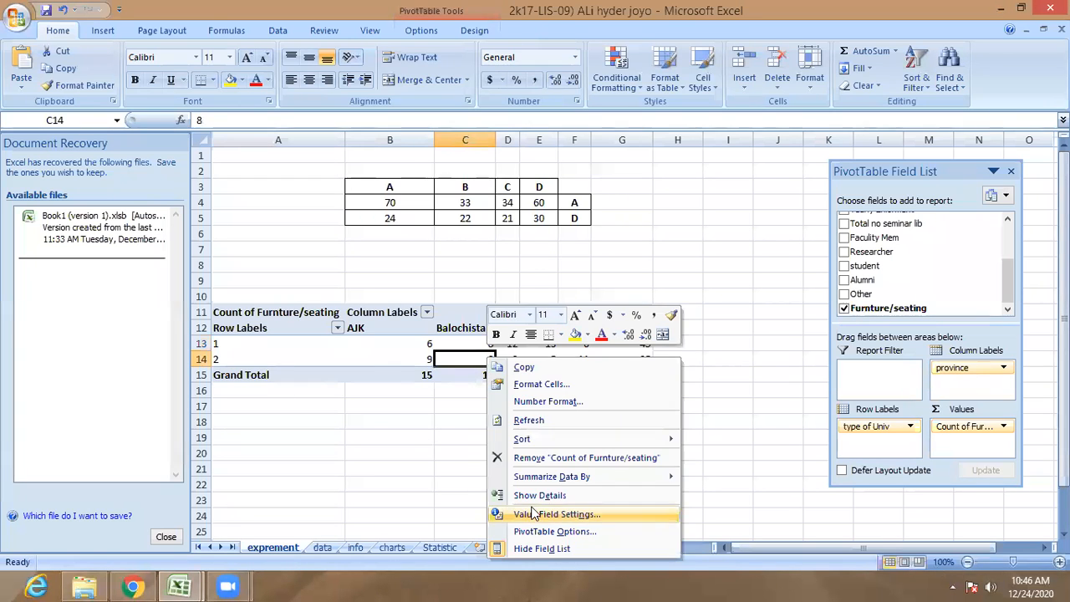
{"action": "left_click", "coordinate": [557, 512]}
{"action": "left_click", "coordinate": [434, 477]}
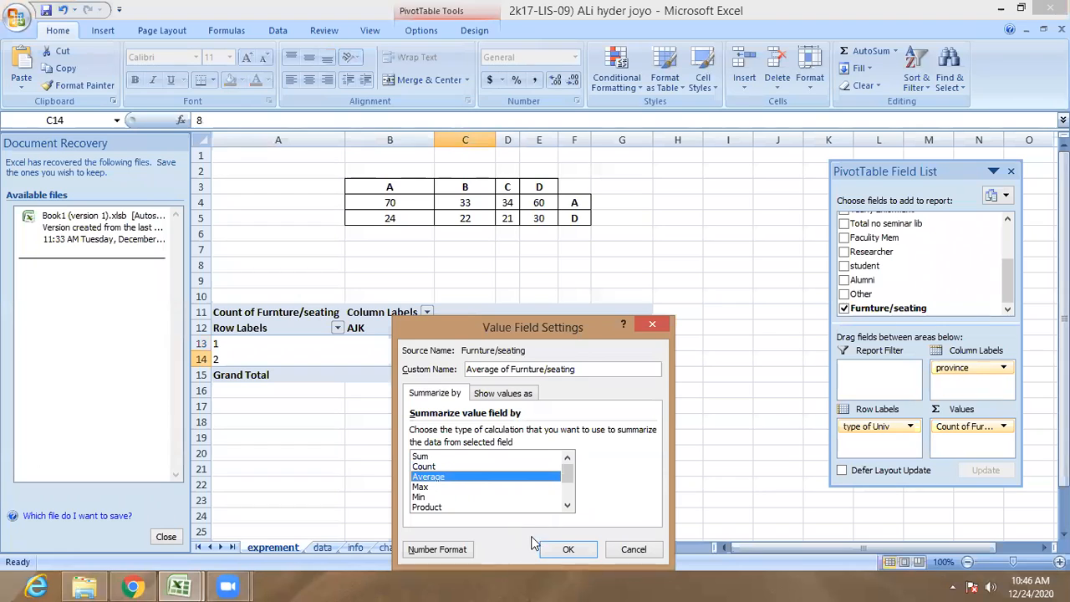
{"action": "left_click", "coordinate": [568, 551]}
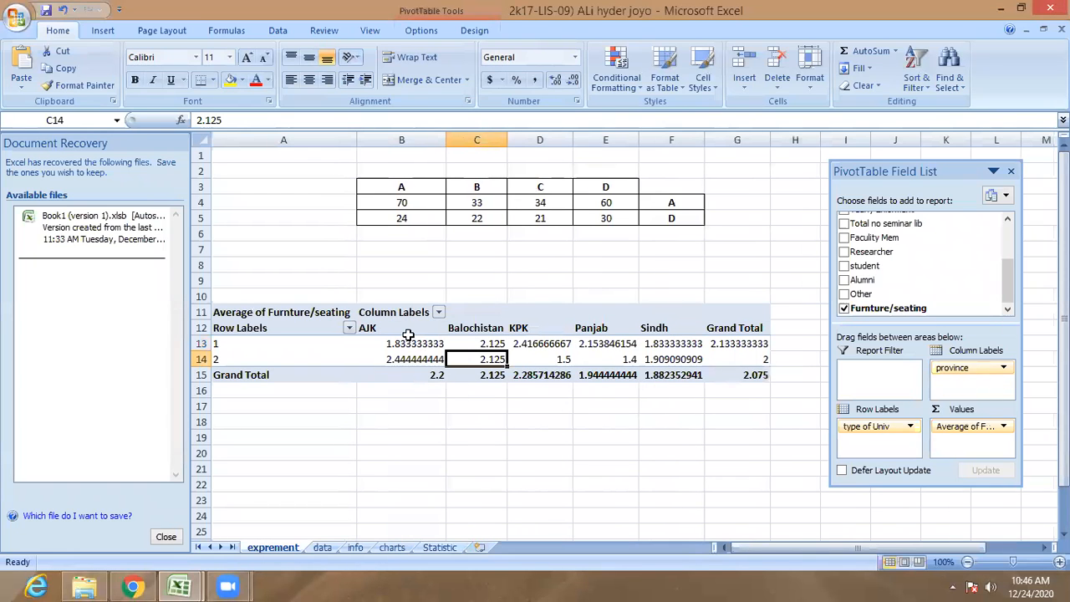
Format the PivotTable averages in B13:G14 with no decimal places and center them.
{"action": "left_click_drag", "start_coordinate": [403, 344], "coordinate": [691, 355]}
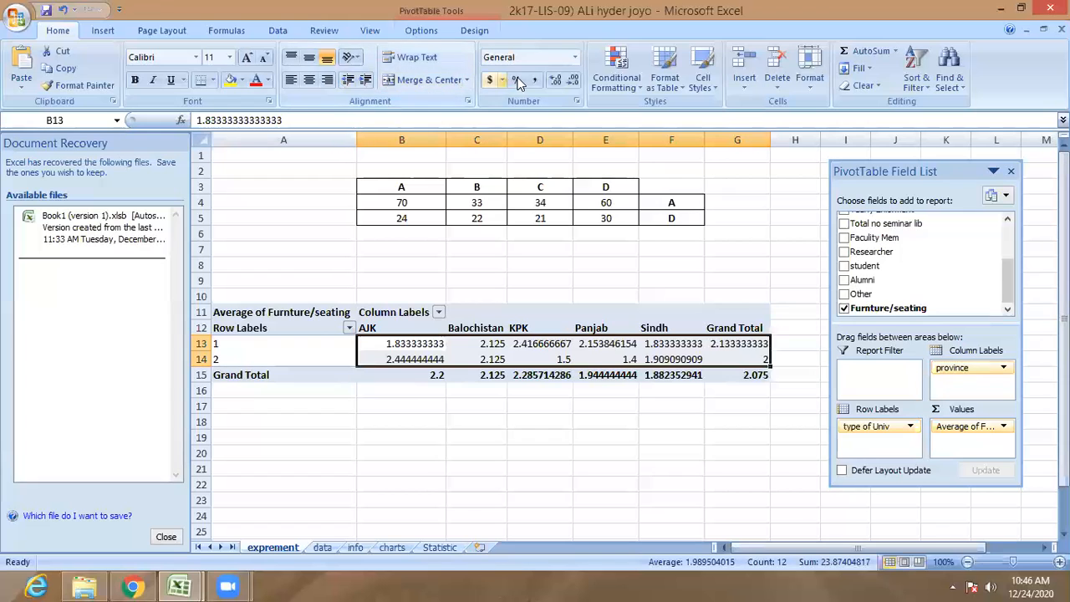
{"action": "left_click", "coordinate": [555, 80]}
{"action": "left_click", "coordinate": [574, 80]}
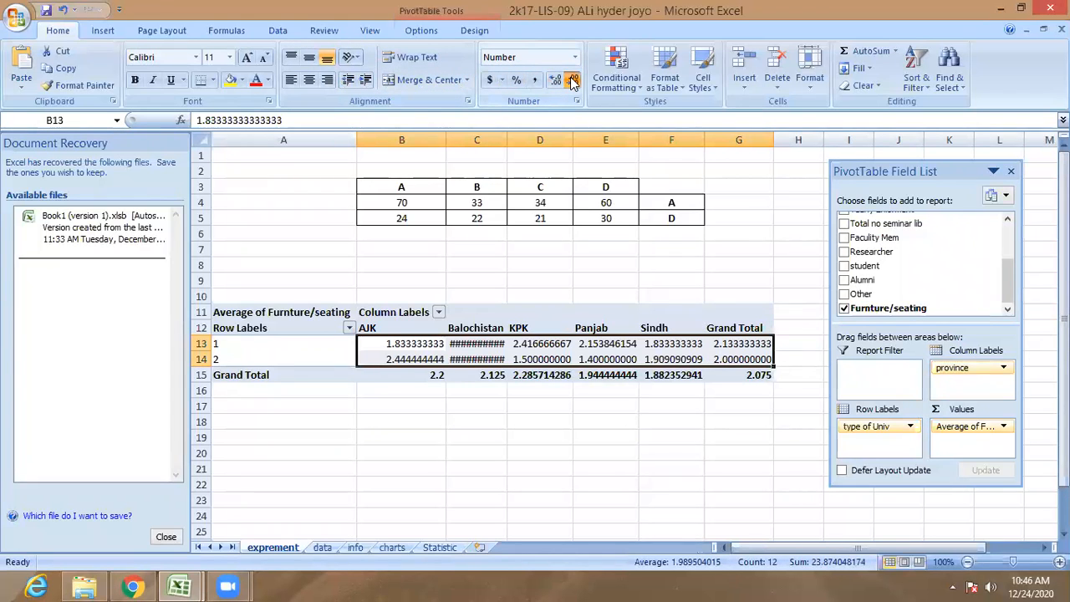
{"action": "left_click", "coordinate": [574, 80]}
{"action": "left_click", "coordinate": [573, 79]}
{"action": "left_click", "coordinate": [574, 80]}
{"action": "left_click", "coordinate": [574, 79]}
{"action": "left_click", "coordinate": [574, 80]}
{"action": "left_click", "coordinate": [573, 80]}
{"action": "left_click", "coordinate": [573, 79]}
{"action": "left_click", "coordinate": [574, 79]}
{"action": "left_click", "coordinate": [309, 79]}
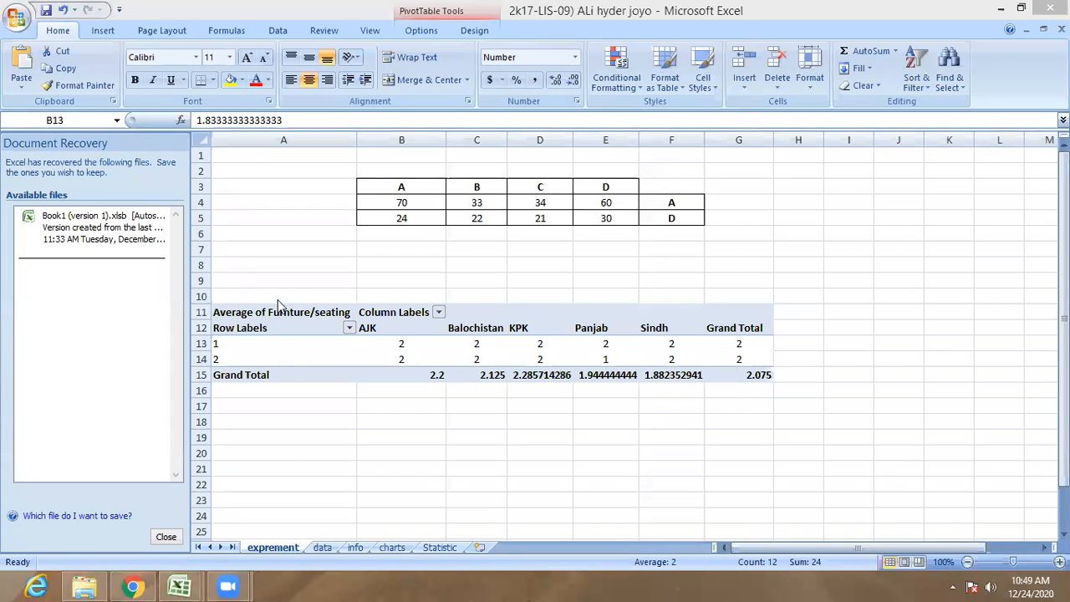
{"action": "left_click", "coordinate": [529, 437]}
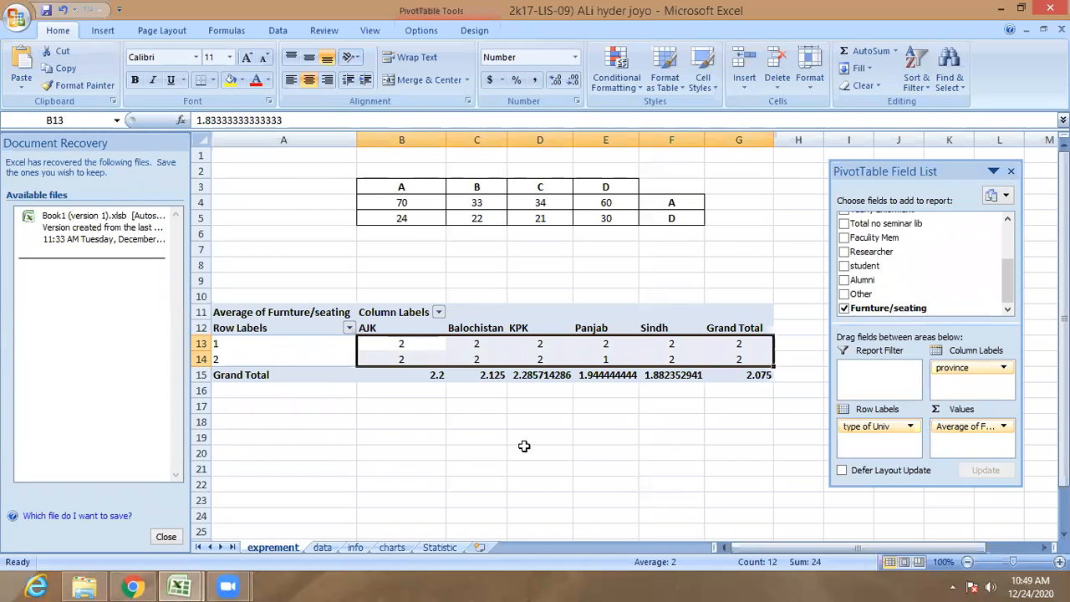
{"action": "left_click", "coordinate": [398, 433]}
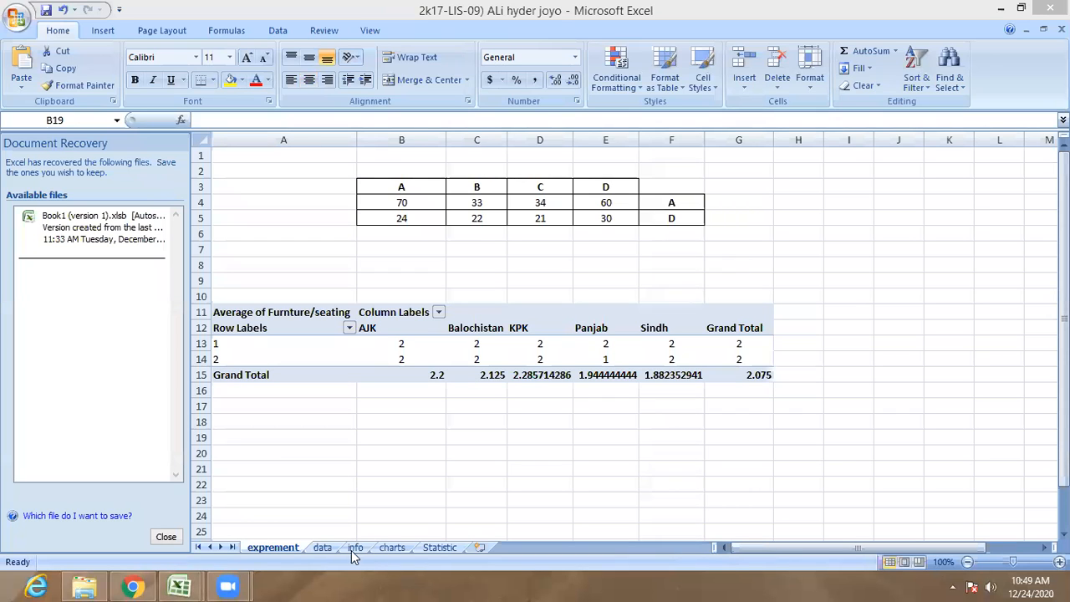
Check the university names and type of Univ codes on the data sheet, and return to the exprement sheet.
{"action": "left_click", "coordinate": [324, 549]}
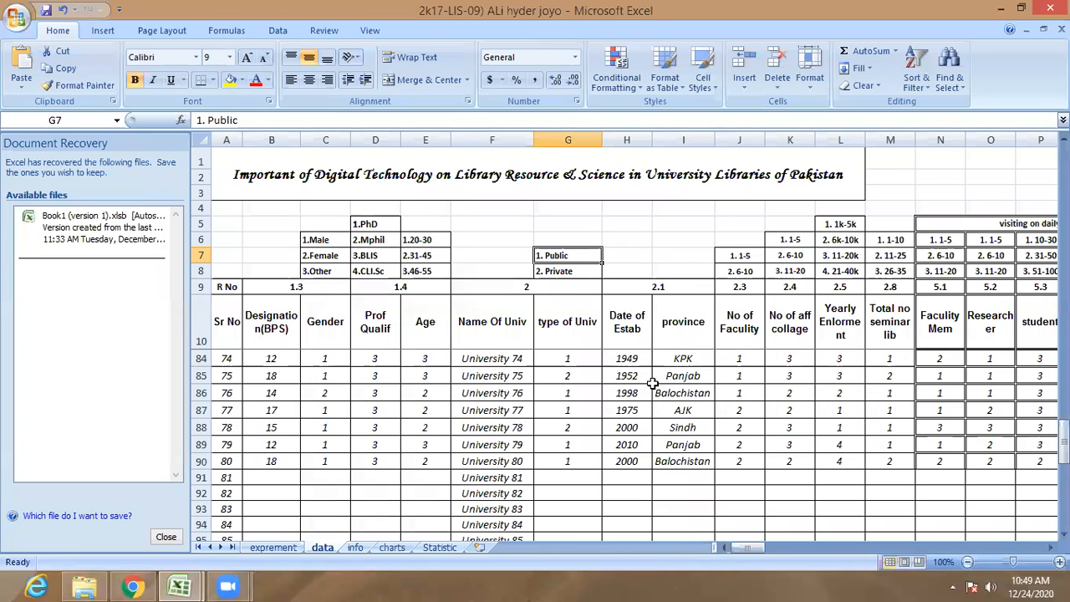
{"action": "left_click", "coordinate": [471, 358]}
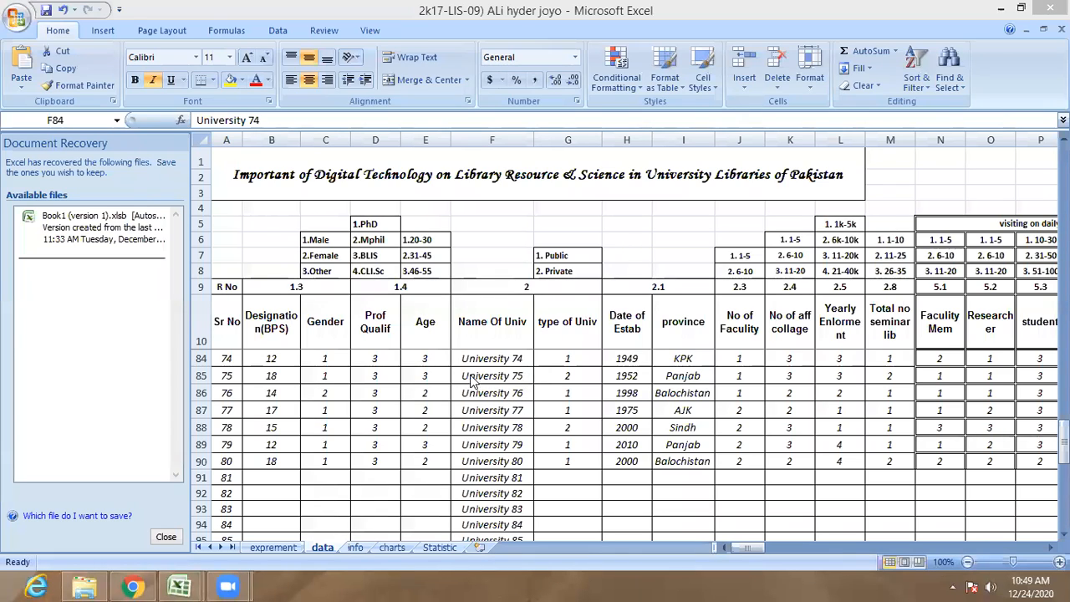
{"action": "left_click", "coordinate": [530, 364]}
{"action": "left_click", "coordinate": [553, 365]}
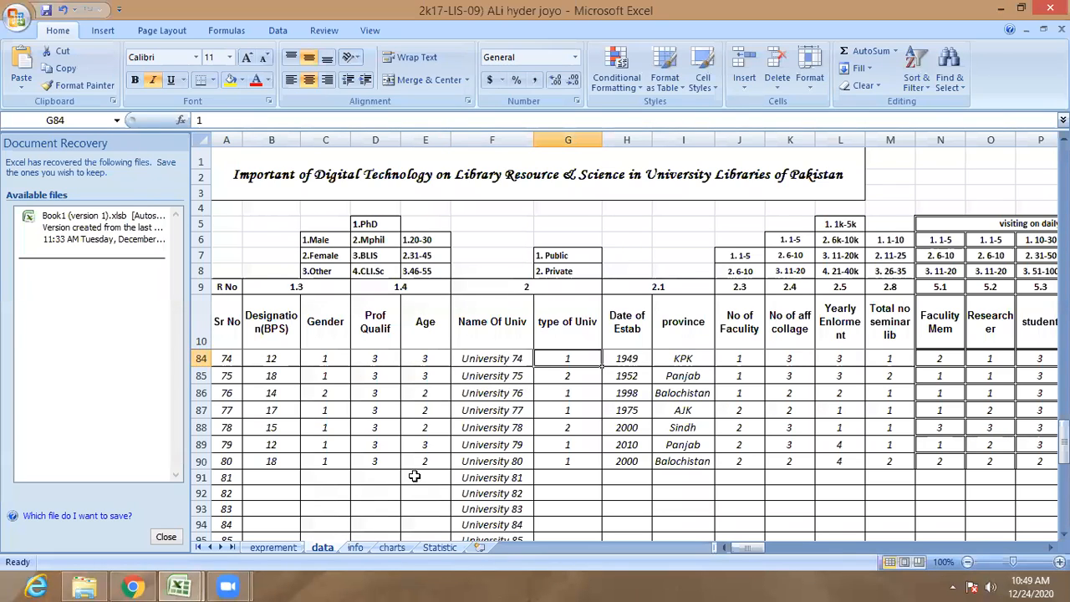
{"action": "left_click", "coordinate": [281, 548]}
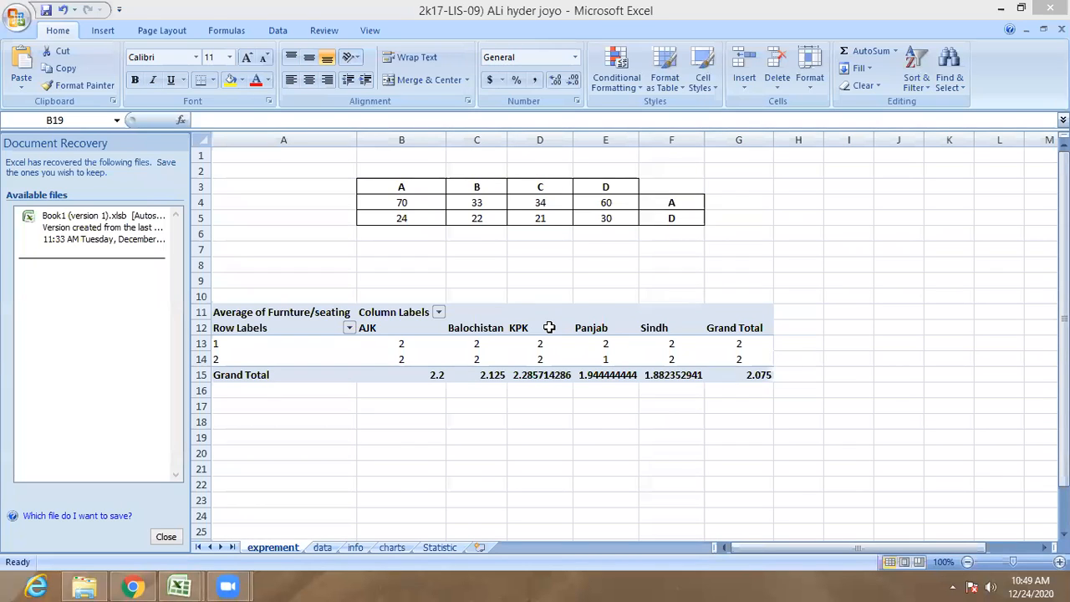
Create a second PivotTable at exprement!$A$19 from source range data!$G$10:$T$90 and show its field list.
{"action": "left_click", "coordinate": [270, 437]}
{"action": "left_click", "coordinate": [103, 31]}
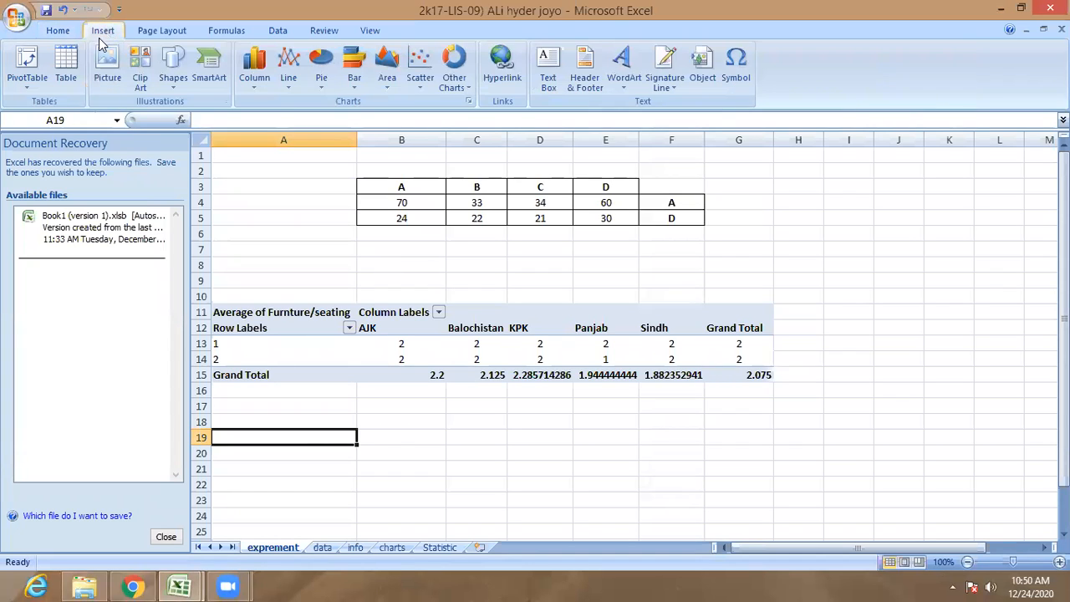
{"action": "left_click", "coordinate": [32, 80]}
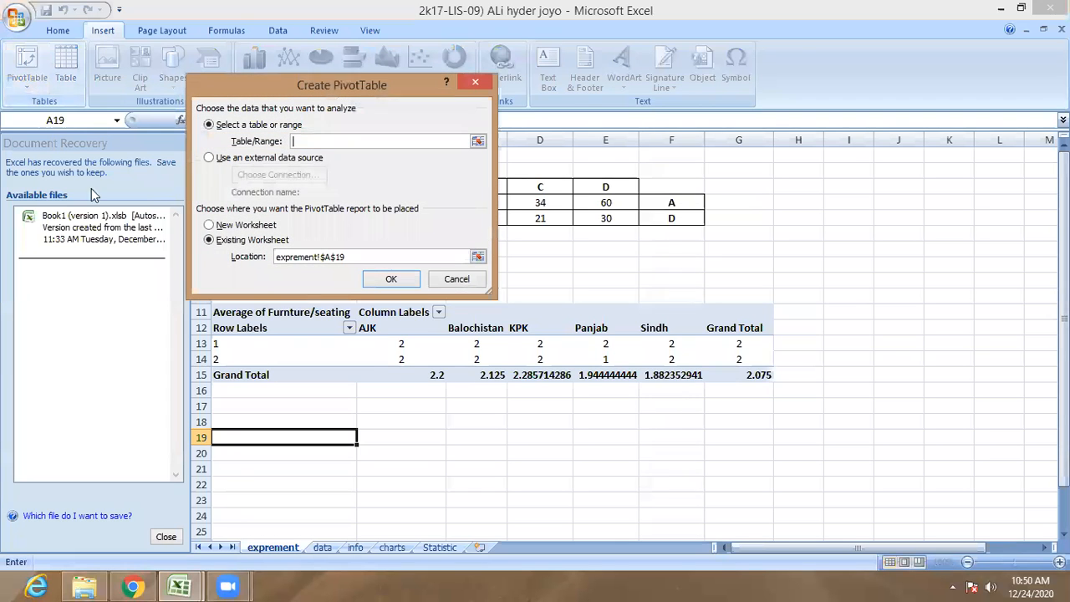
{"action": "left_click", "coordinate": [478, 142]}
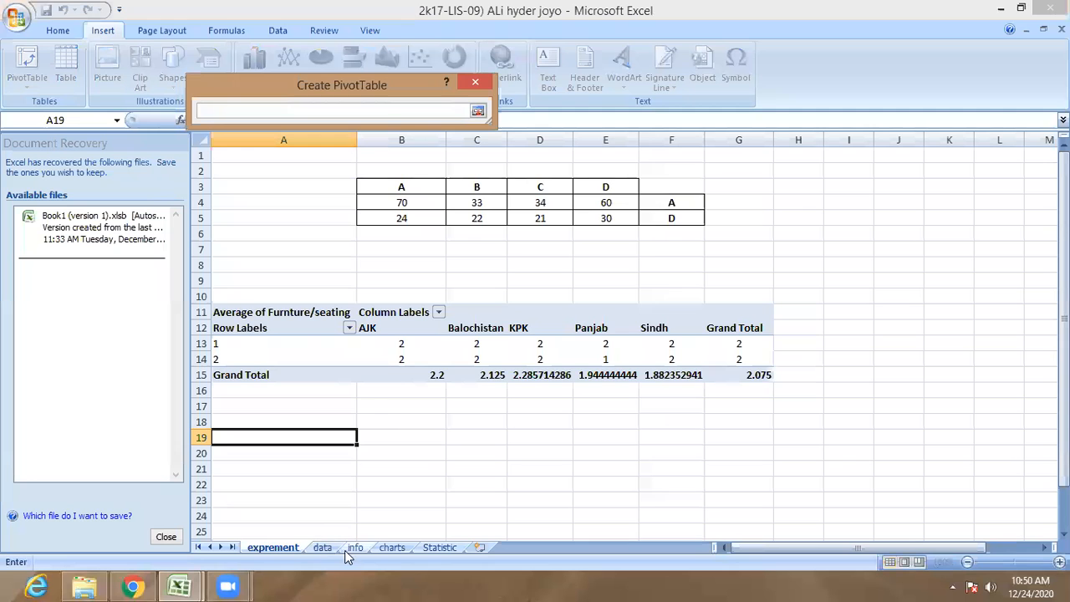
{"action": "left_click", "coordinate": [323, 547]}
{"action": "scroll", "coordinate": [338, 451], "scroll_direction": "up", "scroll_amount": 14}
{"action": "scroll", "coordinate": [343, 441], "scroll_direction": "up", "scroll_amount": 10}
{"action": "left_click_drag", "start_coordinate": [560, 334], "coordinate": [627, 334]}
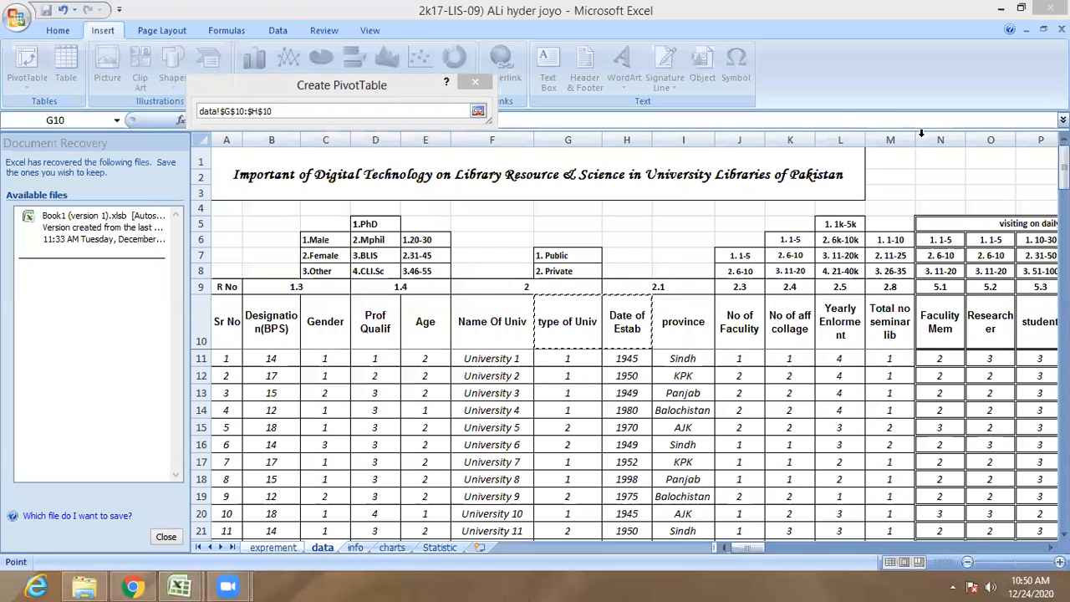
{"action": "left_click_drag", "start_coordinate": [567, 328], "coordinate": [847, 413]}
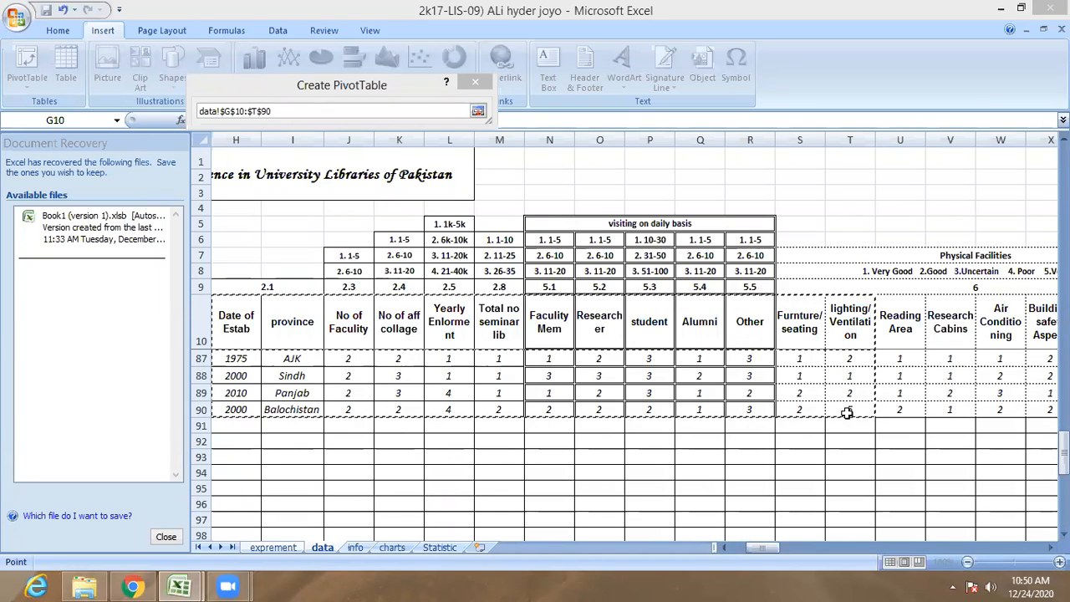
{"action": "left_click", "coordinate": [478, 112]}
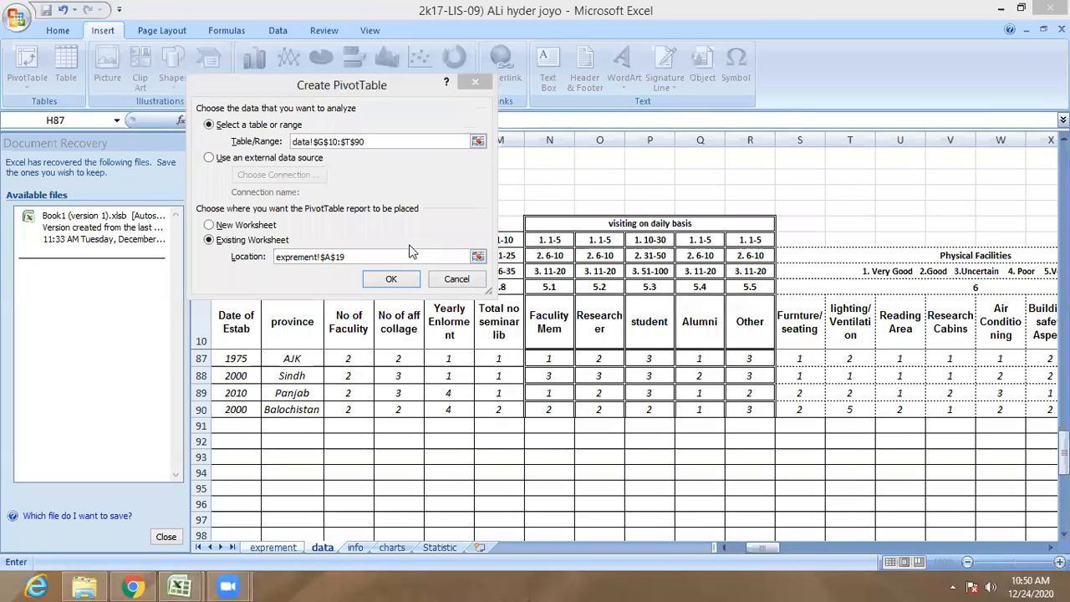
{"action": "left_click", "coordinate": [391, 280]}
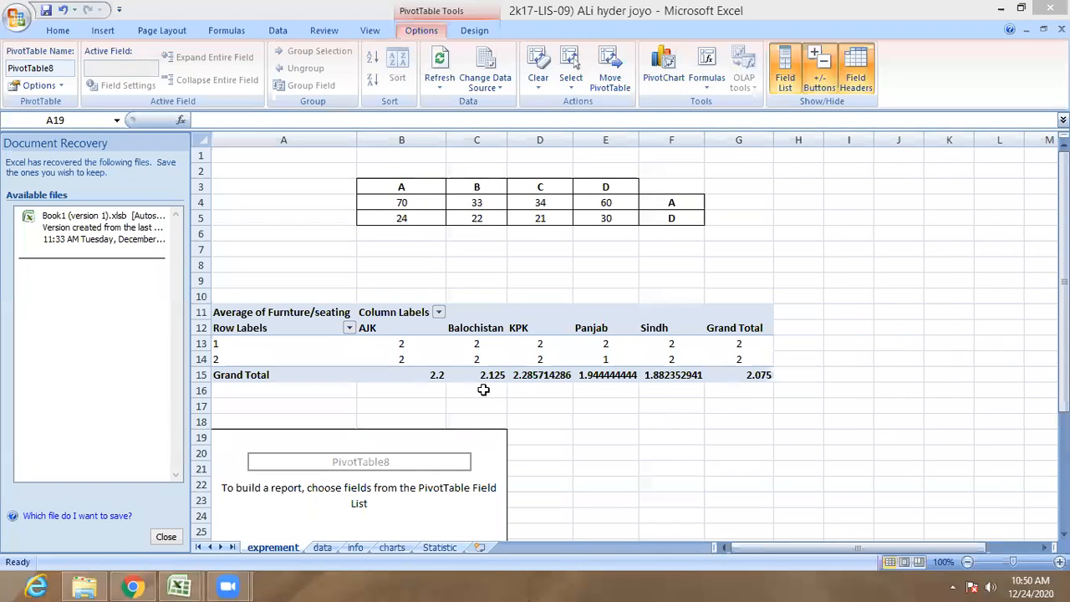
{"action": "left_click", "coordinate": [784, 77]}
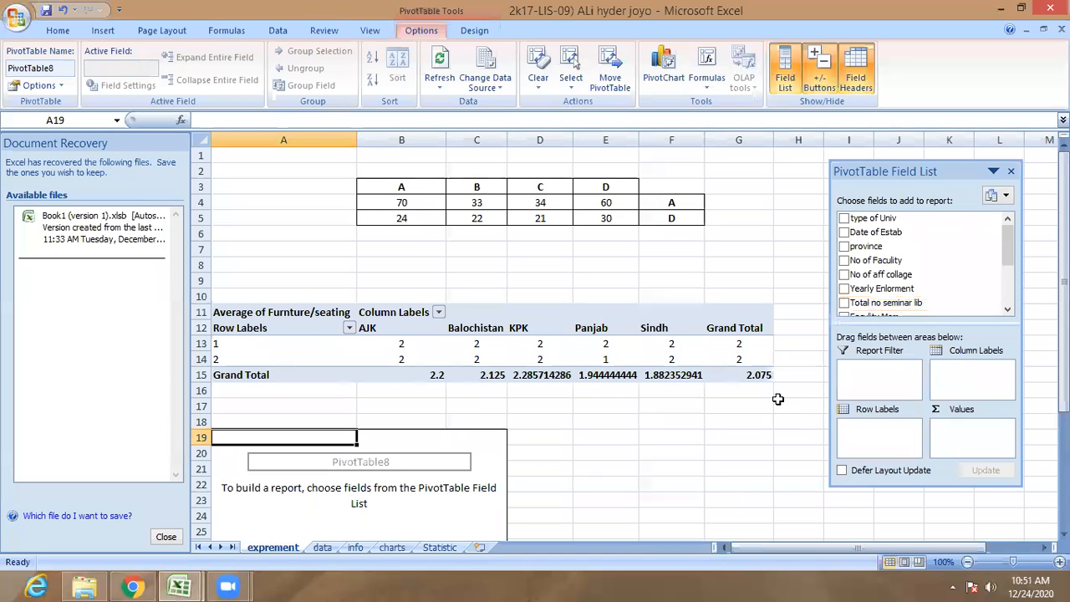
Lay out the empty pivot table with province as columns, type of Univ as rows and lighting/Ventilation as values.
{"action": "left_click_drag", "start_coordinate": [1065, 219], "coordinate": [1064, 292]}
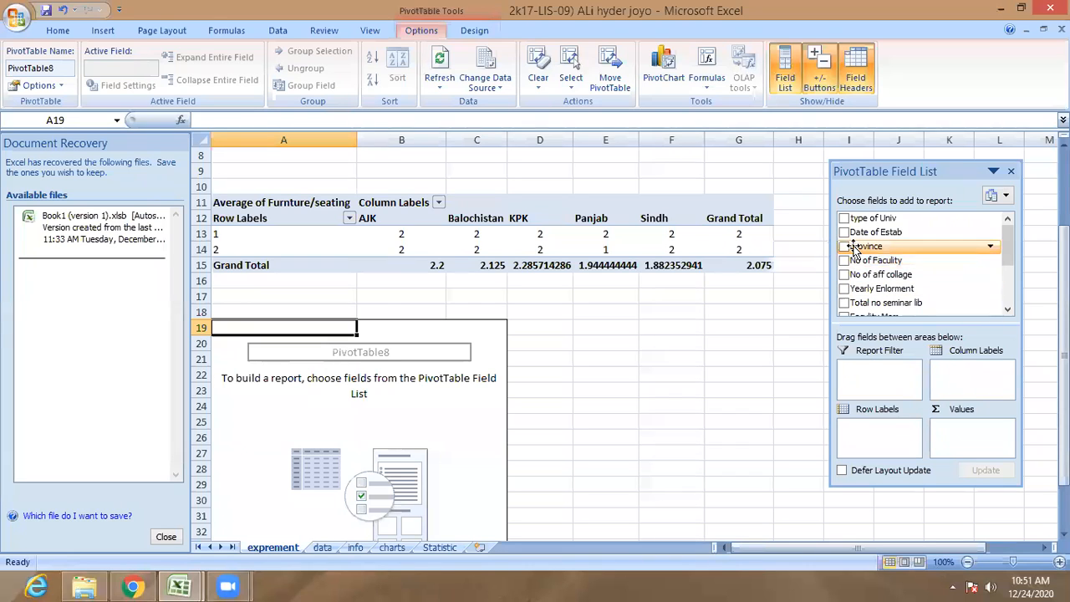
{"action": "left_click_drag", "start_coordinate": [854, 251], "coordinate": [968, 378]}
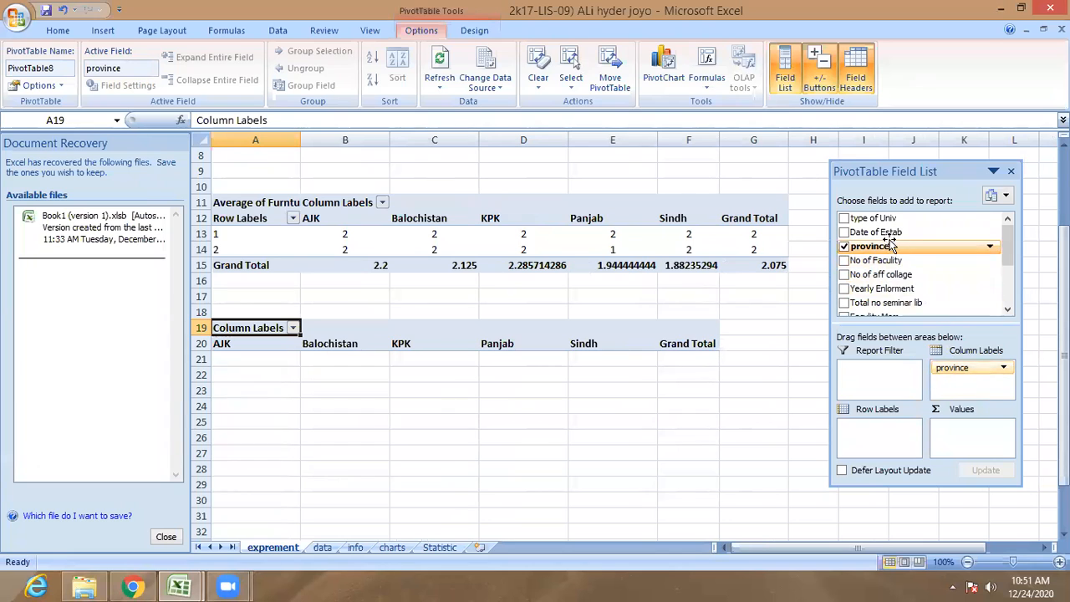
{"action": "left_click_drag", "start_coordinate": [867, 218], "coordinate": [885, 434]}
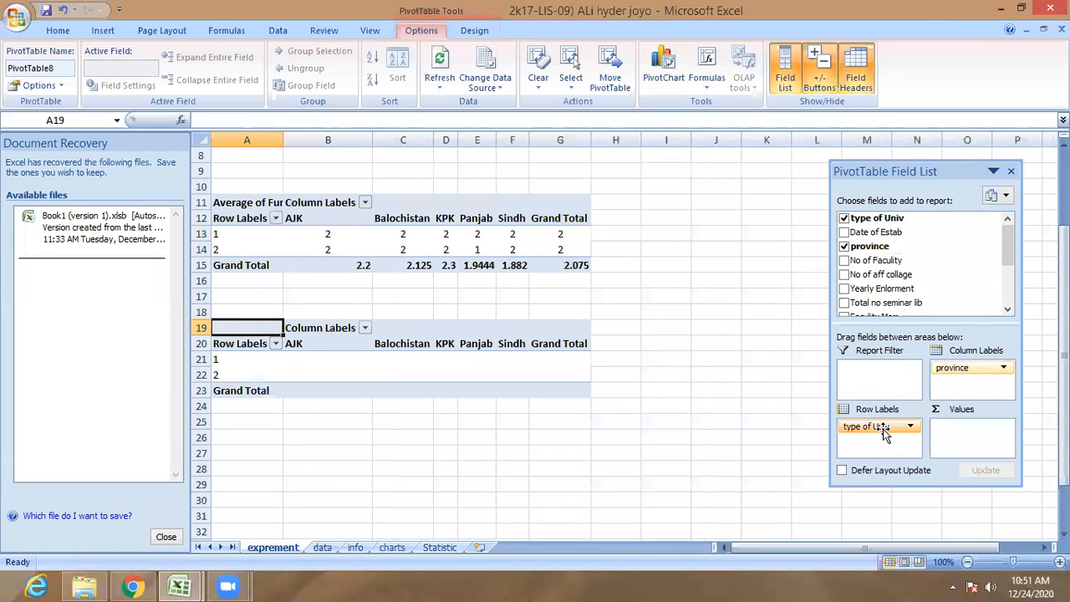
{"action": "left_click_drag", "start_coordinate": [1010, 244], "coordinate": [1008, 299]}
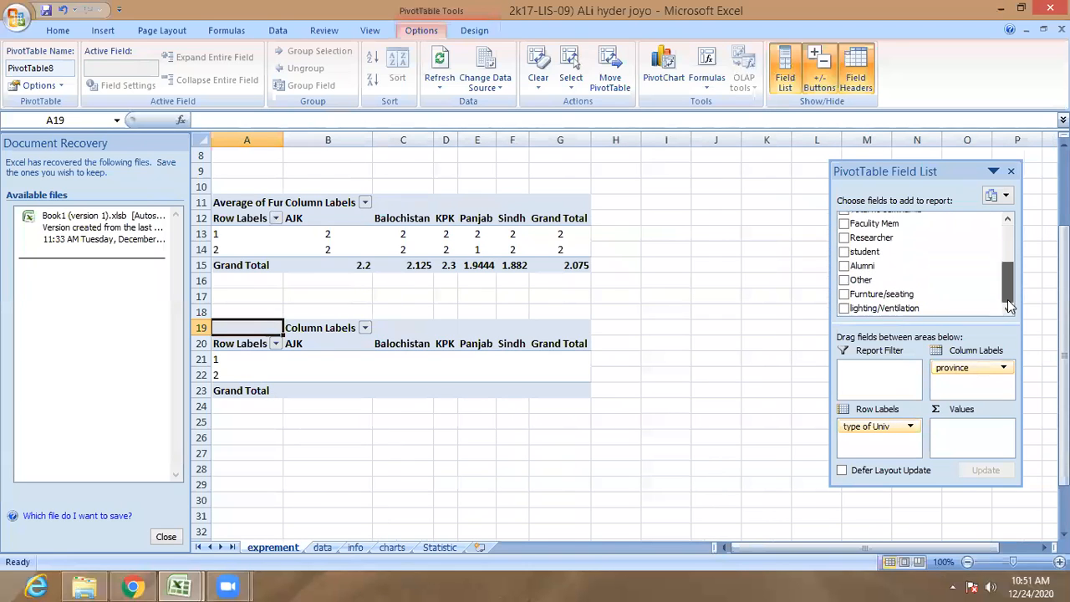
{"action": "left_click_drag", "start_coordinate": [893, 316], "coordinate": [974, 443]}
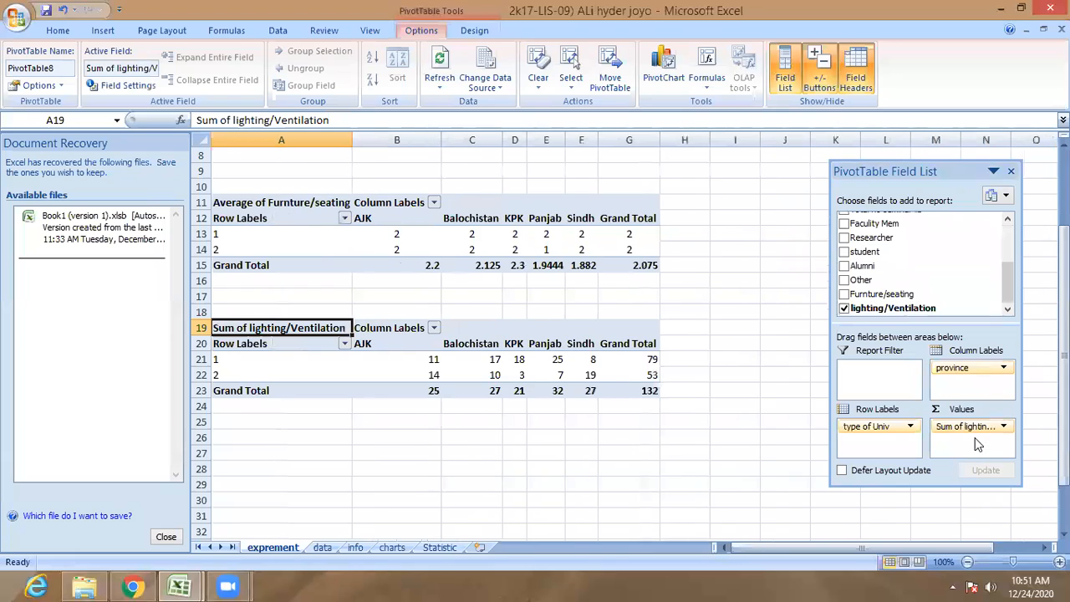
Change the lighting/Ventilation value field to summarize by Average.
{"action": "left_click", "coordinate": [381, 205]}
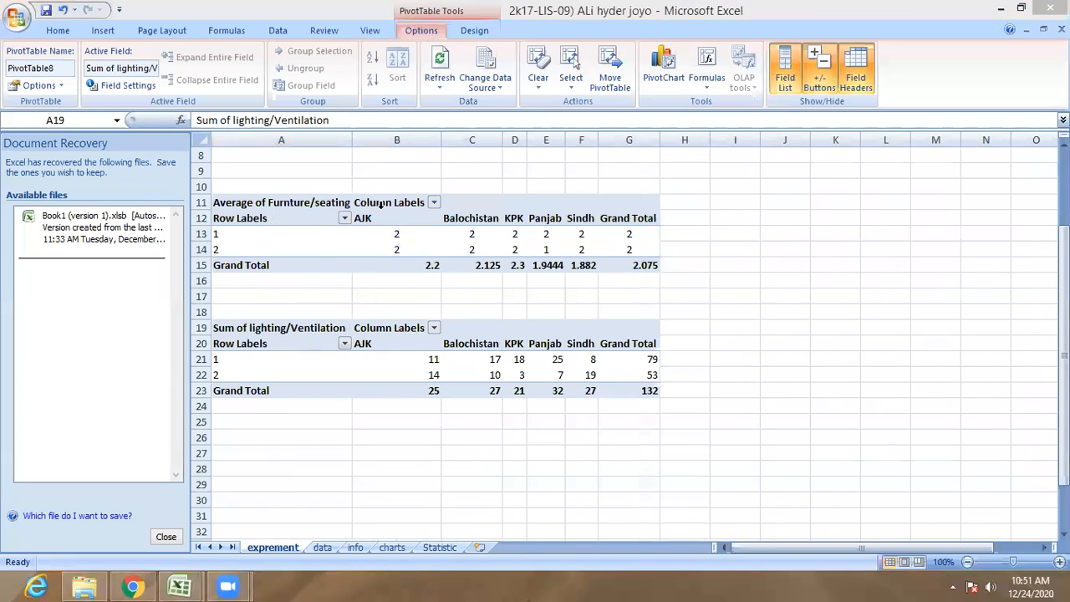
{"action": "left_click_drag", "start_coordinate": [433, 366], "coordinate": [581, 374]}
{"action": "left_click", "coordinate": [582, 374]}
{"action": "right_click", "coordinate": [576, 376]}
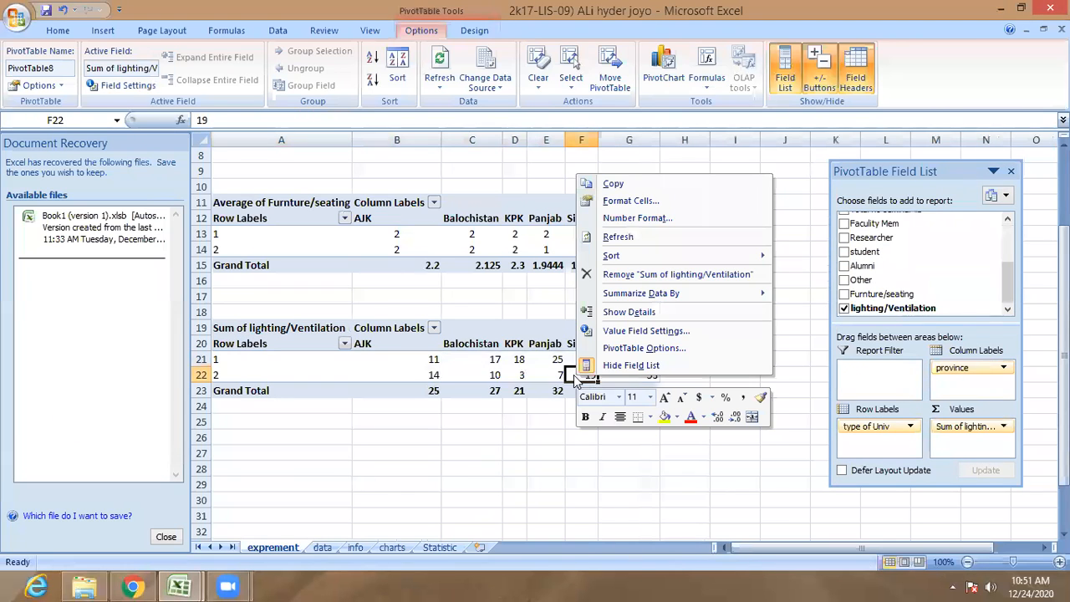
{"action": "left_click", "coordinate": [621, 331]}
{"action": "left_click", "coordinate": [512, 359]}
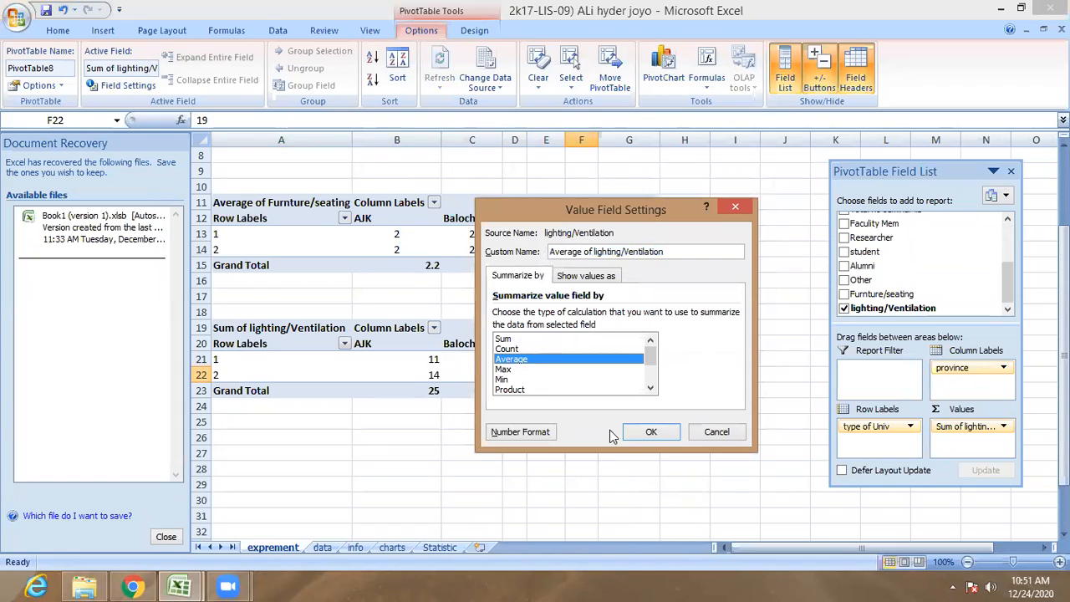
{"action": "left_click", "coordinate": [648, 432]}
Format the lighting/Ventilation averages in B21:G22 with no decimal places and center them.
{"action": "left_click_drag", "start_coordinate": [413, 362], "coordinate": [707, 375]}
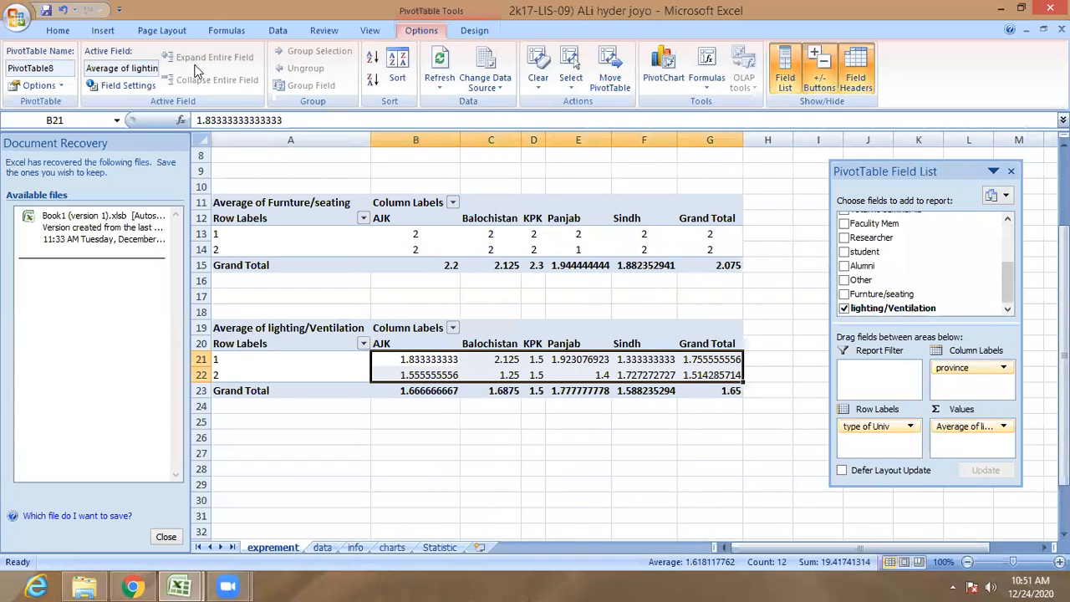
{"action": "left_click", "coordinate": [103, 30]}
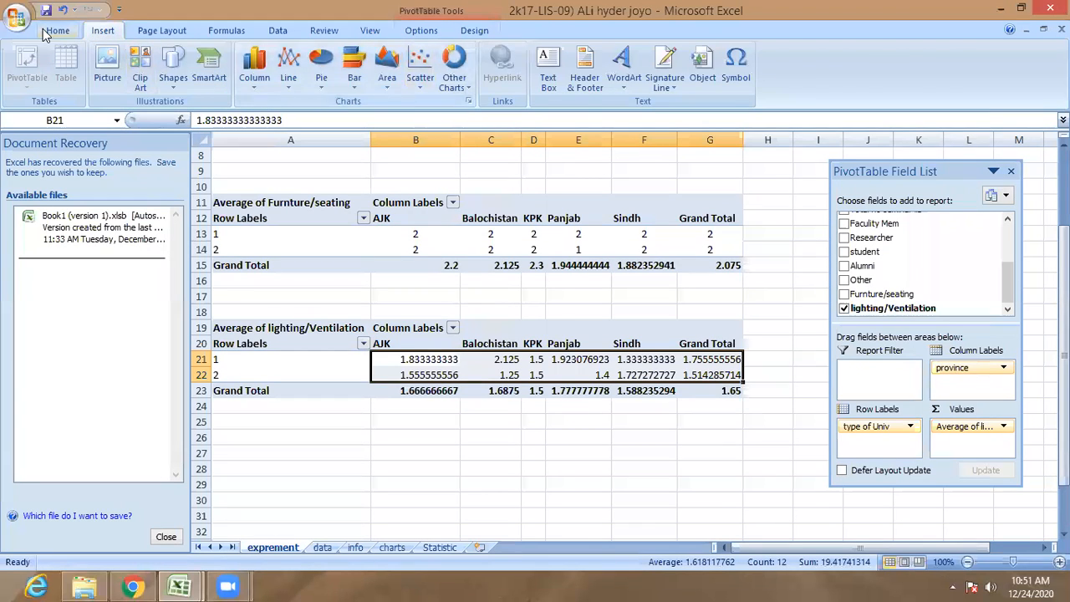
{"action": "scroll", "coordinate": [434, 99], "scroll_direction": "up", "scroll_amount": 1}
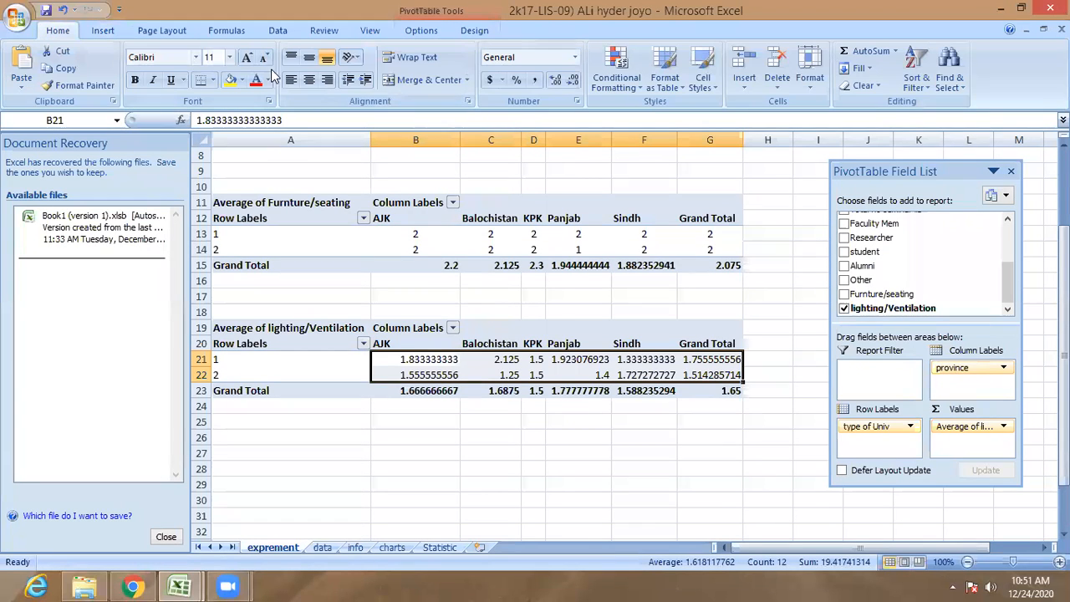
{"action": "left_click", "coordinate": [556, 81]}
{"action": "left_click", "coordinate": [557, 81]}
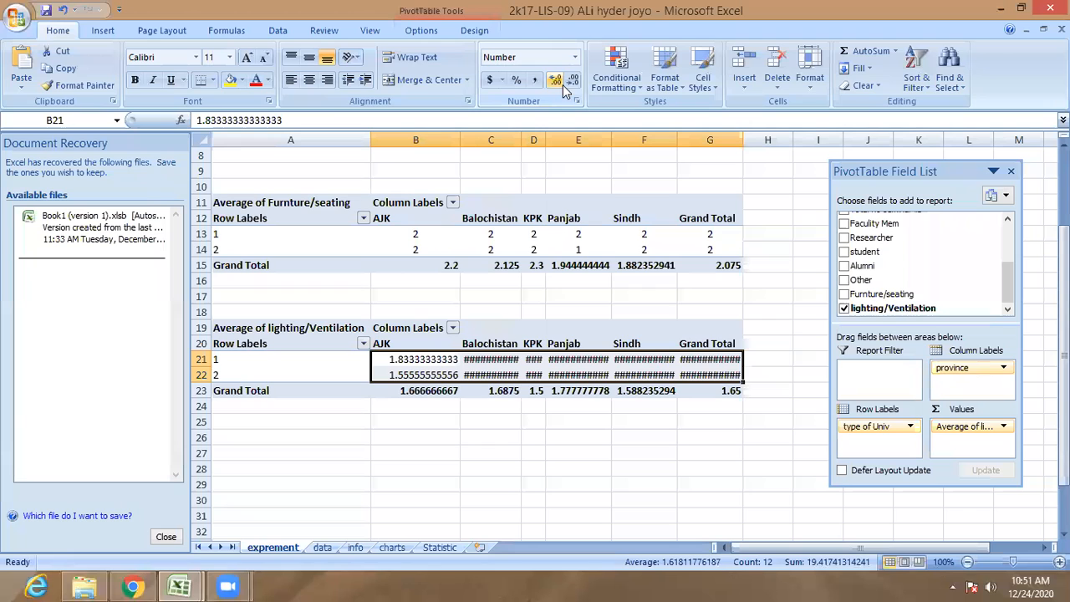
{"action": "left_click", "coordinate": [573, 81]}
{"action": "double_click", "coordinate": [572, 81]}
{"action": "double_click", "coordinate": [573, 81]}
{"action": "left_click", "coordinate": [573, 81]}
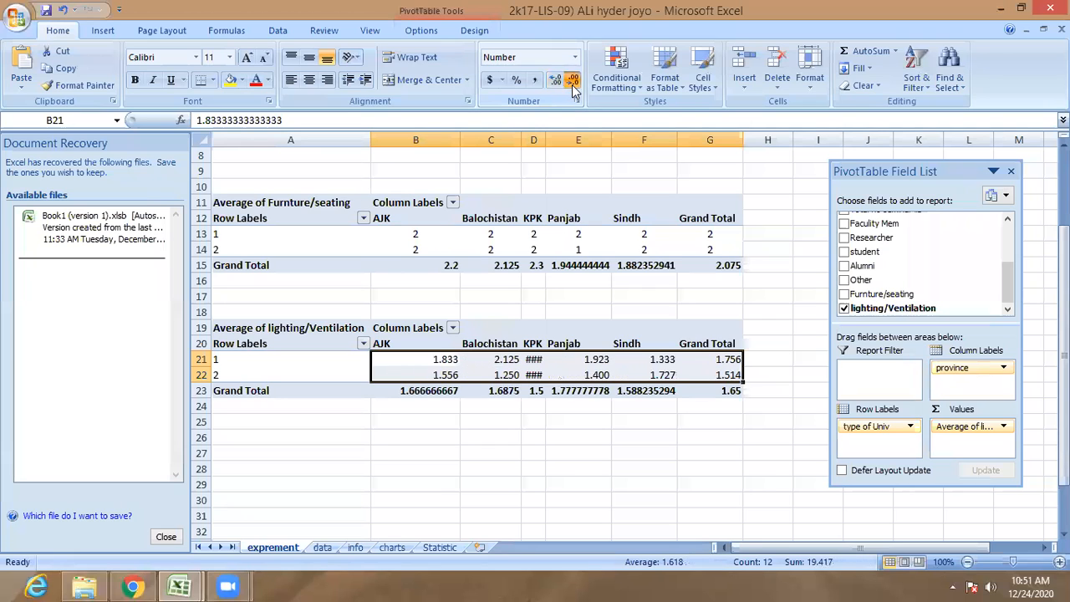
{"action": "double_click", "coordinate": [573, 81]}
{"action": "left_click", "coordinate": [572, 81]}
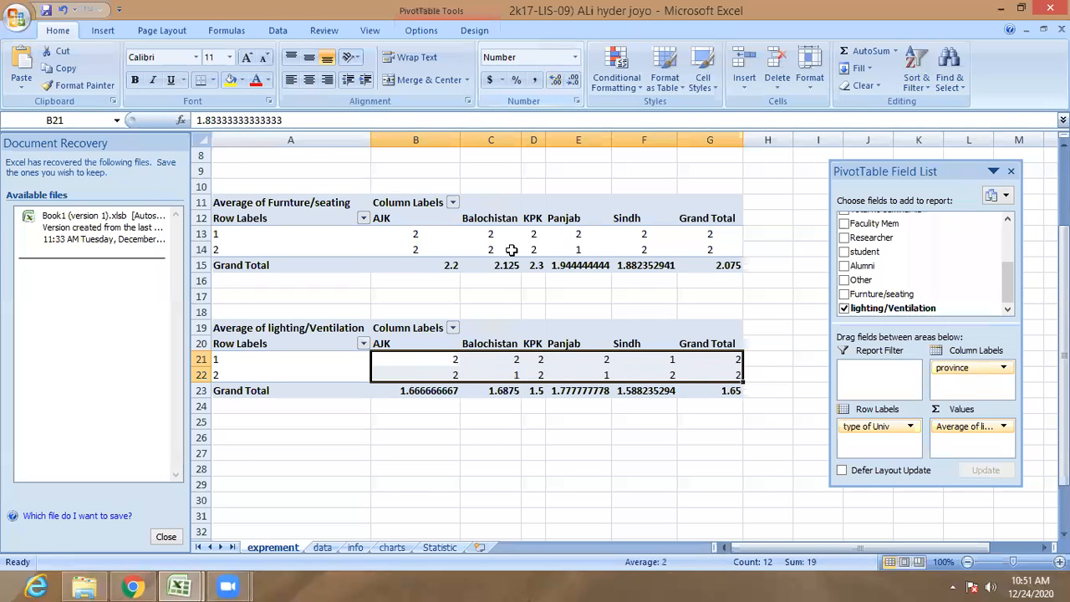
{"action": "left_click", "coordinate": [309, 81]}
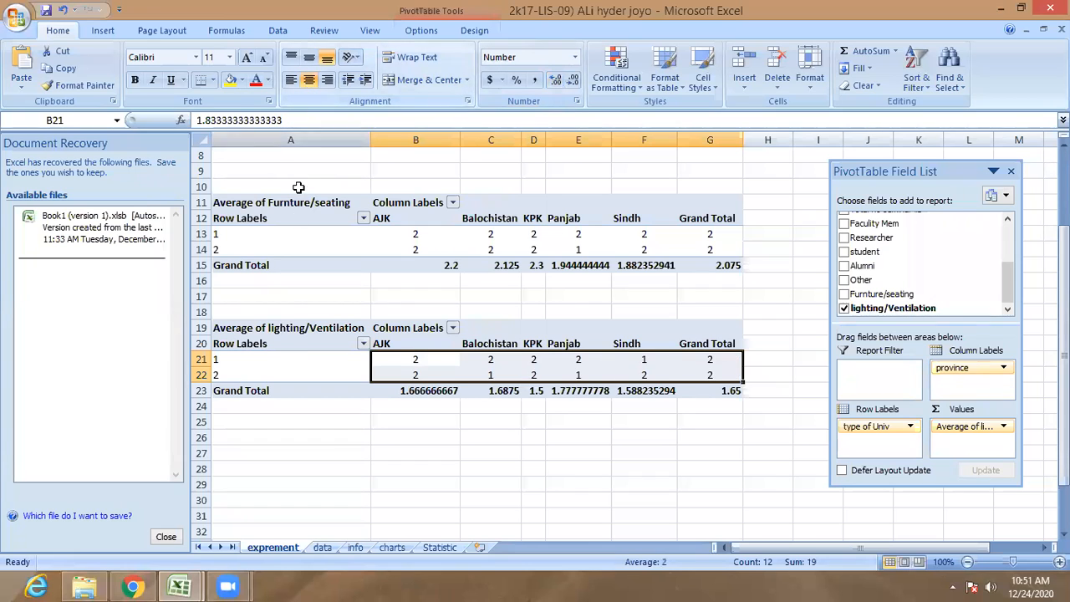
Examine the lighting/Ventilation averages by university type and province against the Physical Facilities rating scale on the data sheet.
{"action": "left_click", "coordinate": [272, 359]}
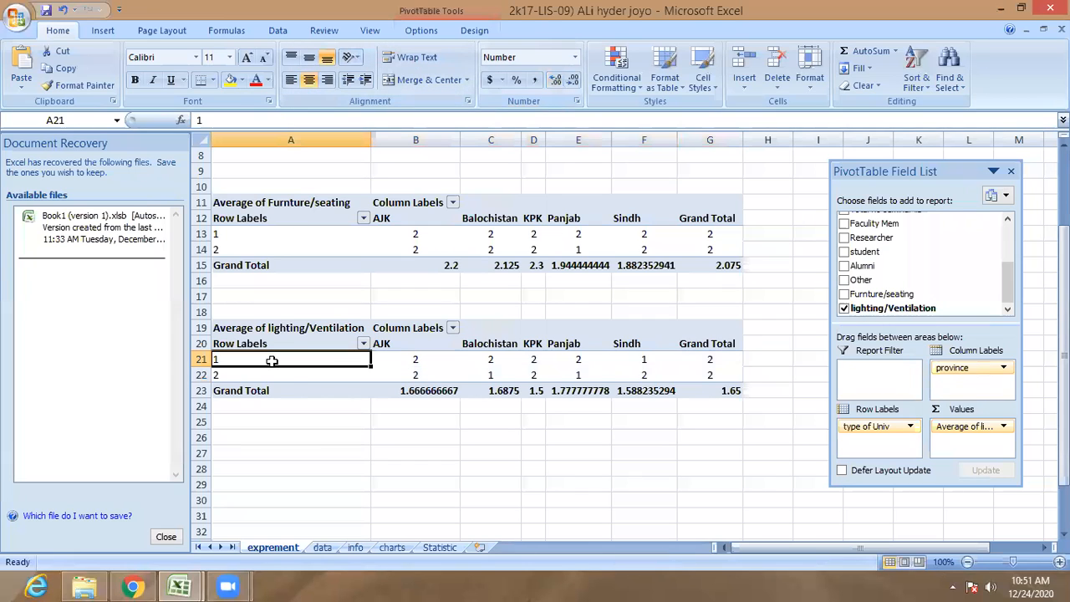
{"action": "left_click", "coordinate": [422, 358]}
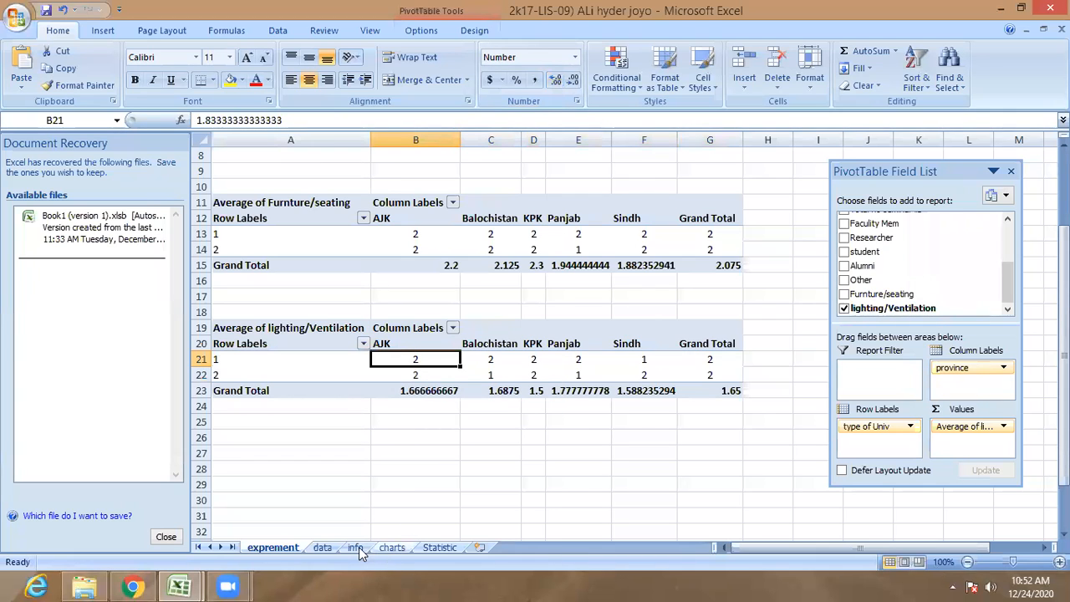
{"action": "left_click", "coordinate": [324, 547]}
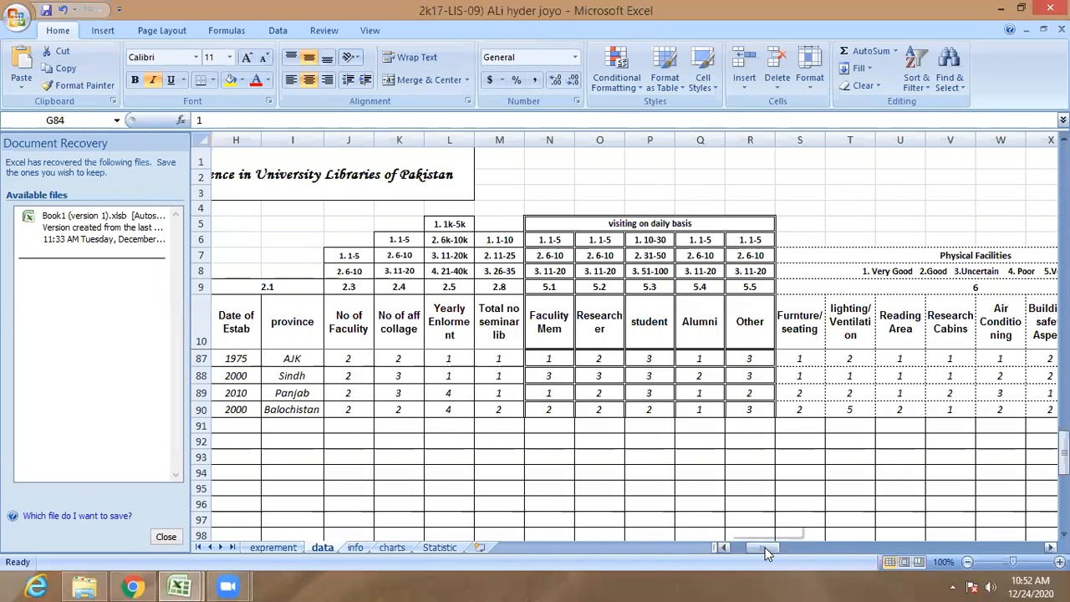
{"action": "left_click_drag", "start_coordinate": [767, 548], "coordinate": [778, 549]}
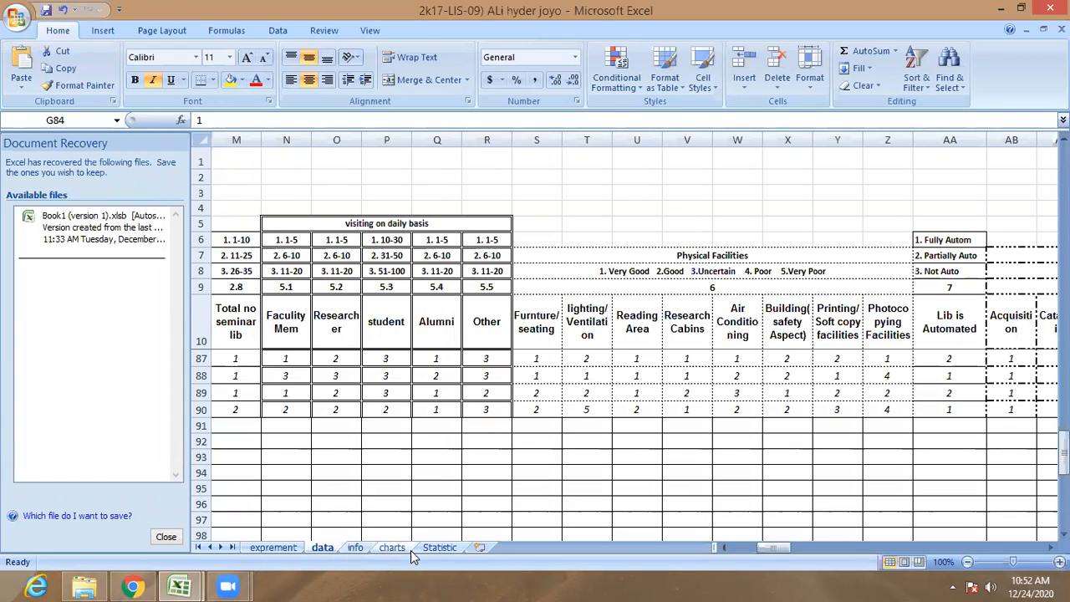
{"action": "left_click", "coordinate": [275, 547]}
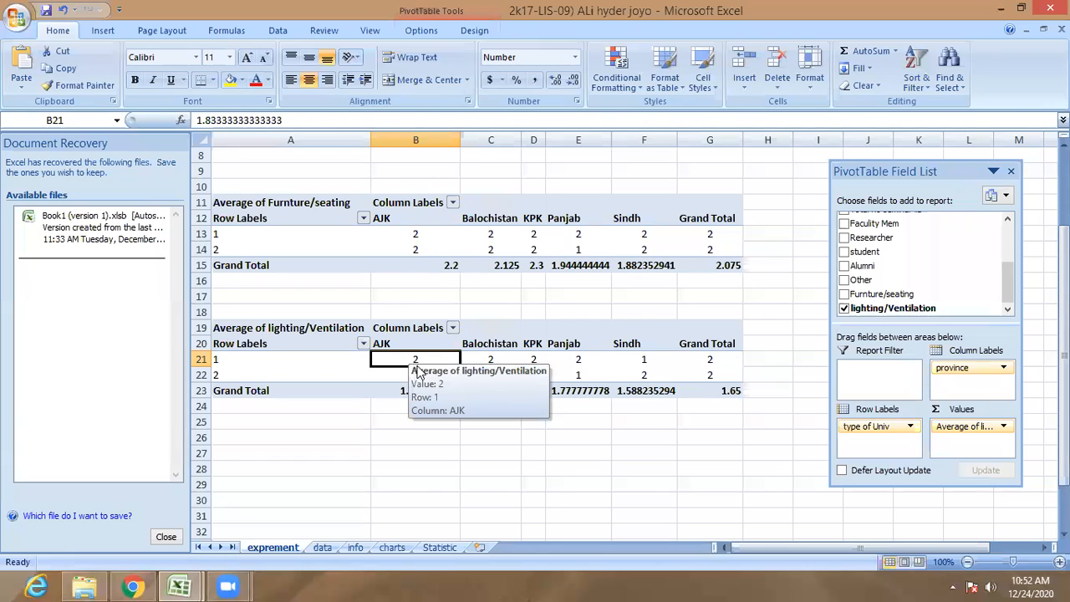
{"action": "left_click", "coordinate": [638, 359]}
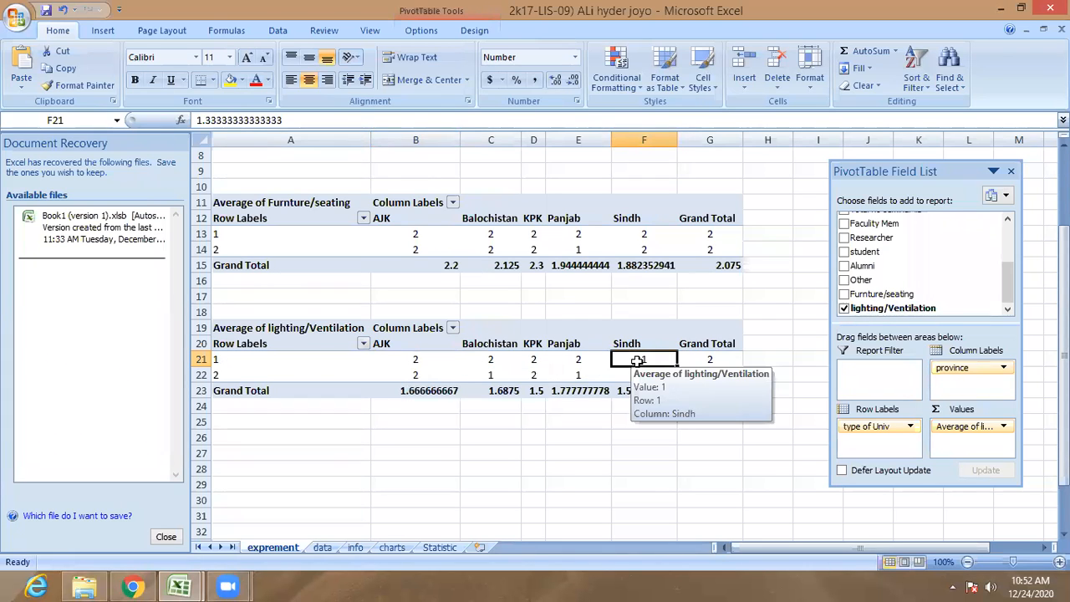
{"action": "left_click", "coordinate": [216, 376]}
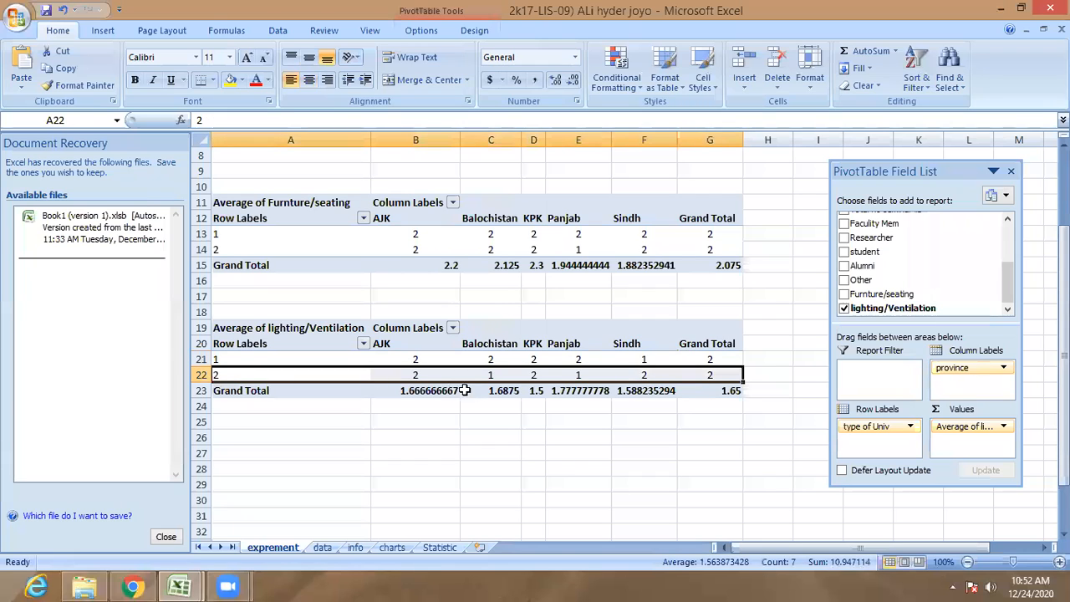
{"action": "left_click", "coordinate": [533, 376]}
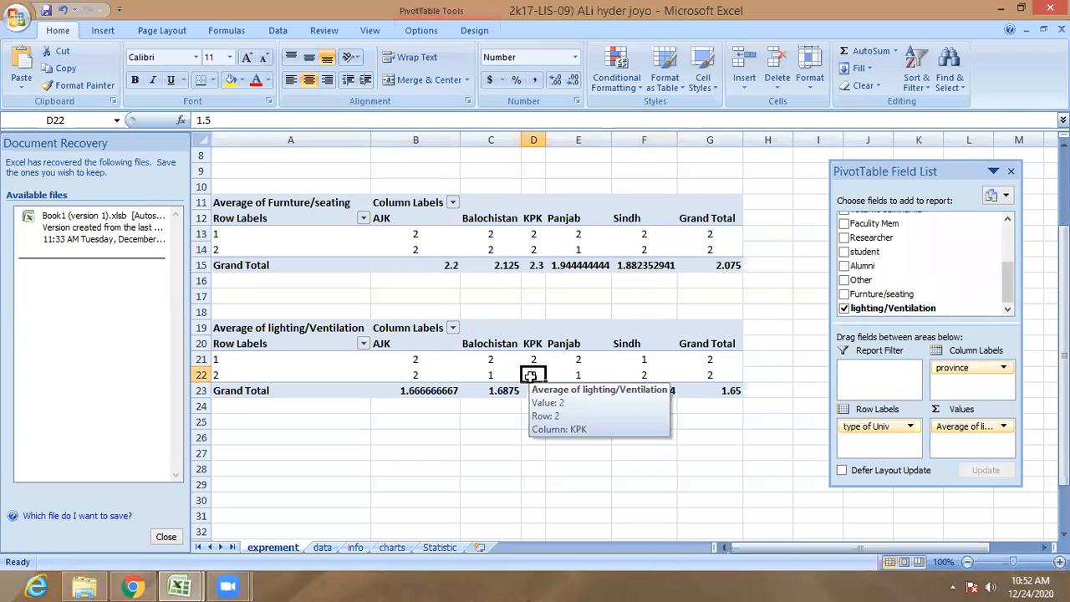
{"action": "left_click", "coordinate": [494, 376]}
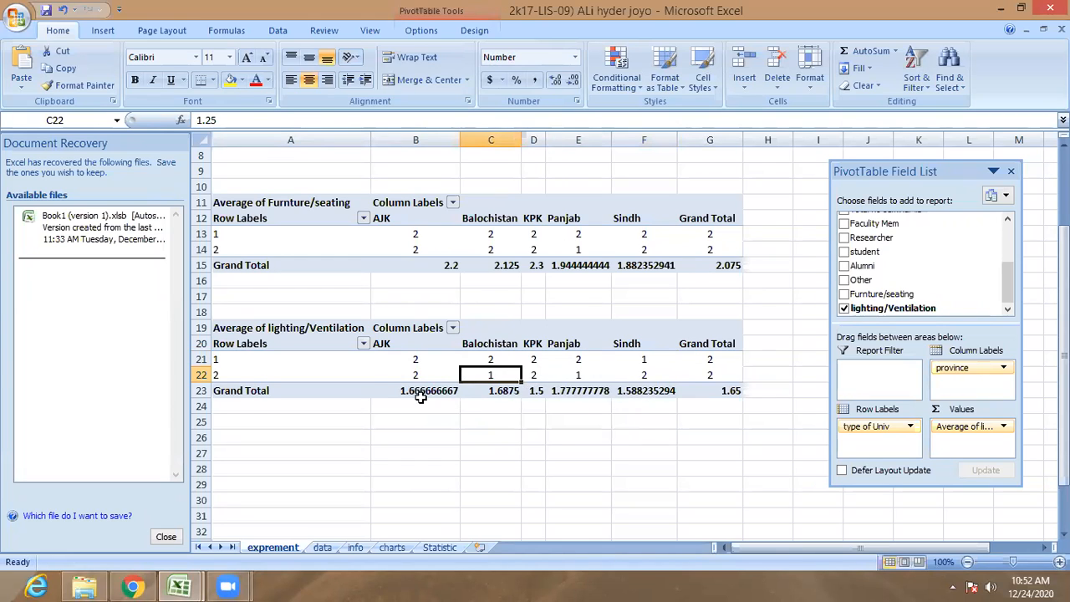
Format the lighting/Ventilation table's Grand Total values in B23:G23 with no decimal places and center them.
{"action": "left_click_drag", "start_coordinate": [417, 398], "coordinate": [719, 395]}
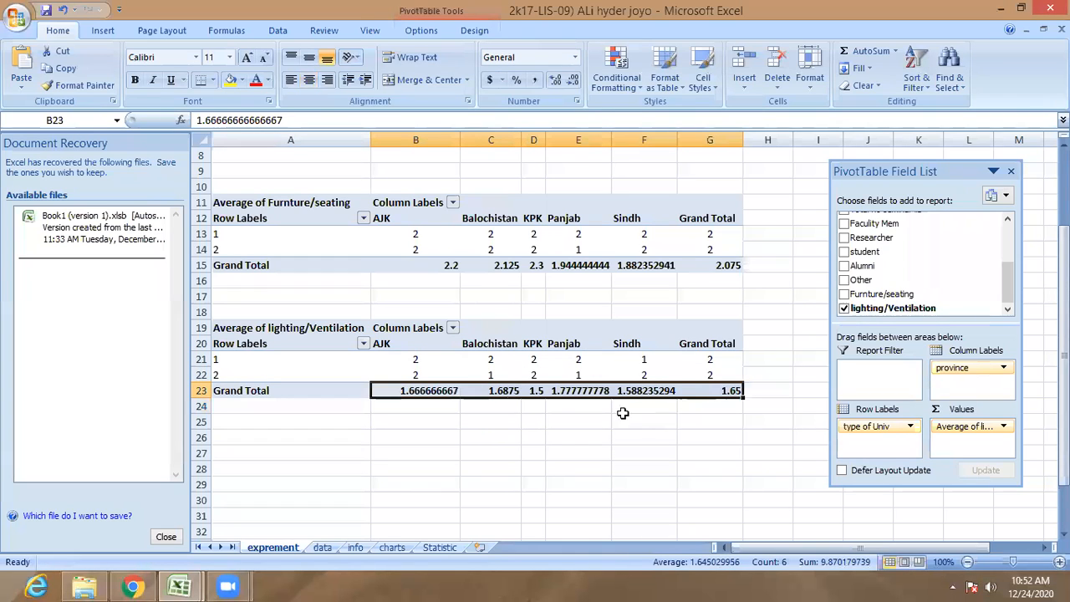
{"action": "left_click", "coordinate": [422, 78]}
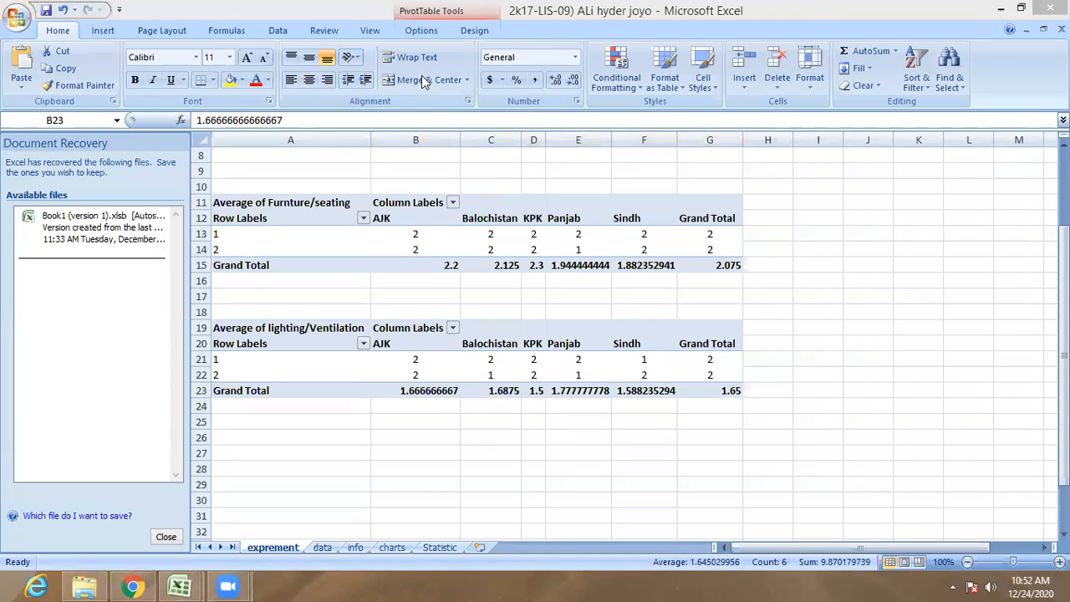
{"action": "left_click", "coordinate": [574, 83]}
{"action": "left_click", "coordinate": [574, 83]}
{"action": "left_click", "coordinate": [558, 83]}
{"action": "left_click", "coordinate": [558, 83]}
{"action": "left_click", "coordinate": [558, 83]}
{"action": "left_click", "coordinate": [574, 84]}
{"action": "left_click", "coordinate": [574, 84]}
{"action": "left_click", "coordinate": [574, 84]}
{"action": "left_click", "coordinate": [575, 84]}
{"action": "left_click", "coordinate": [575, 84]}
{"action": "left_click", "coordinate": [575, 85]}
{"action": "left_click", "coordinate": [575, 84]}
{"action": "left_click", "coordinate": [574, 84]}
{"action": "left_click", "coordinate": [574, 84]}
{"action": "left_click", "coordinate": [575, 84]}
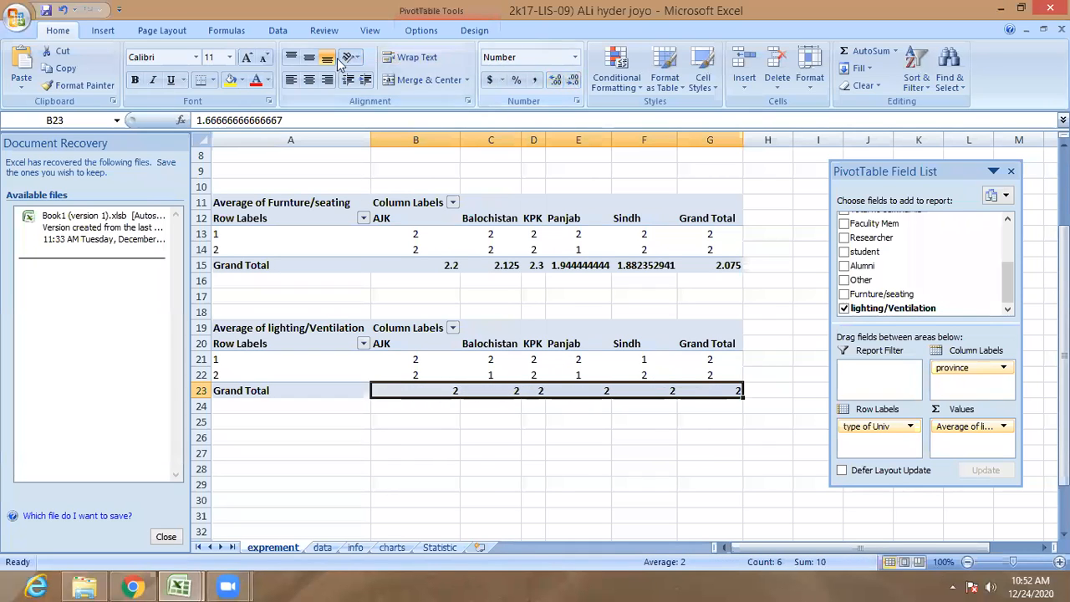
{"action": "left_click", "coordinate": [308, 79]}
{"action": "left_click", "coordinate": [534, 469]}
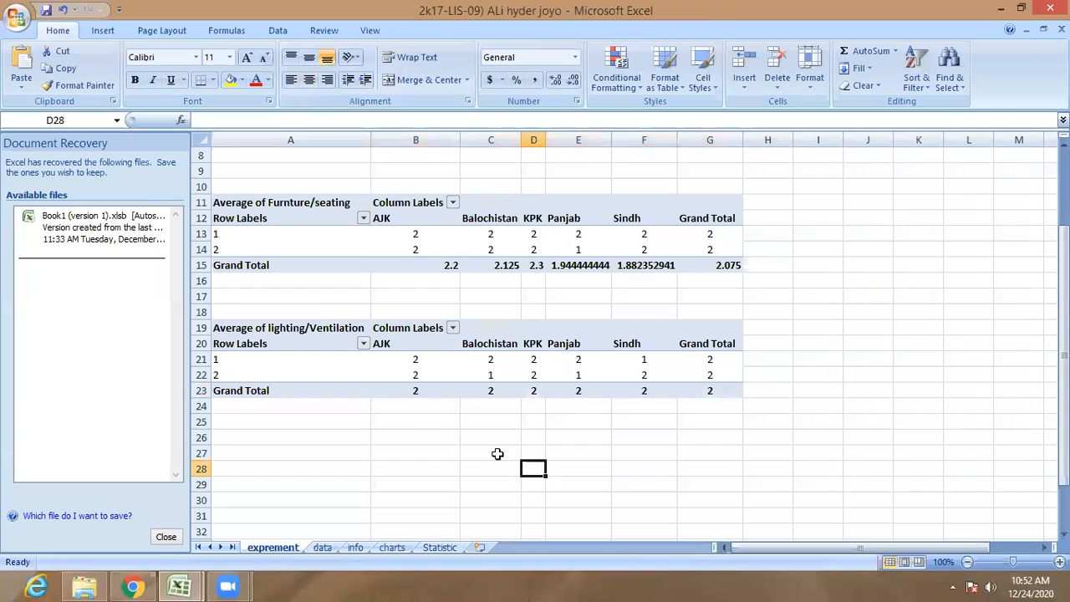
{"action": "left_click_drag", "start_coordinate": [409, 392], "coordinate": [684, 395]}
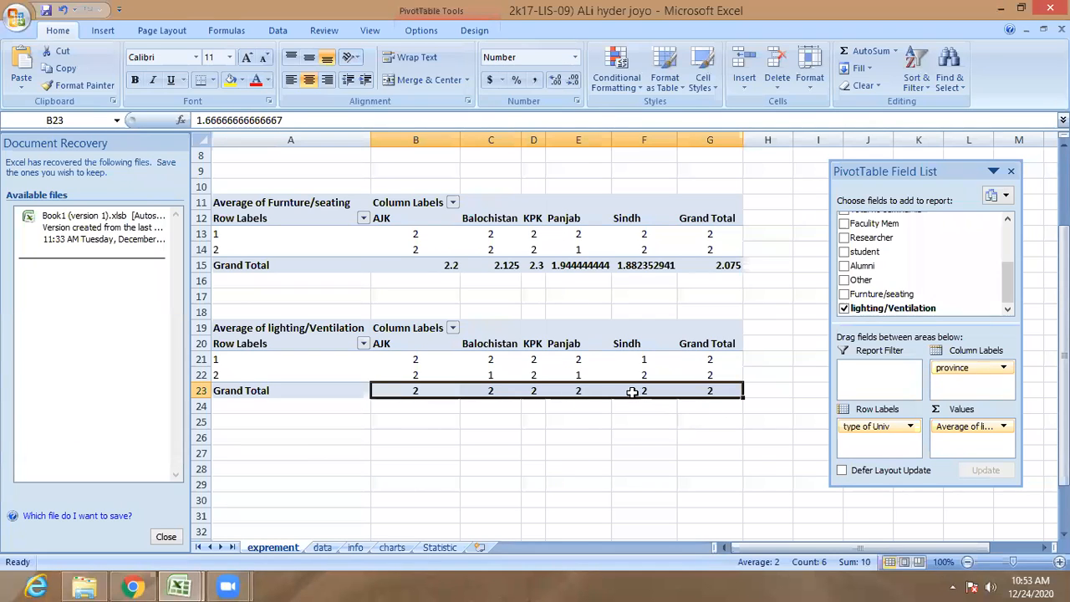
{"action": "mouse_move", "coordinate": [628, 393]}
{"action": "left_click", "coordinate": [496, 69]}
{"action": "left_click", "coordinate": [309, 425]}
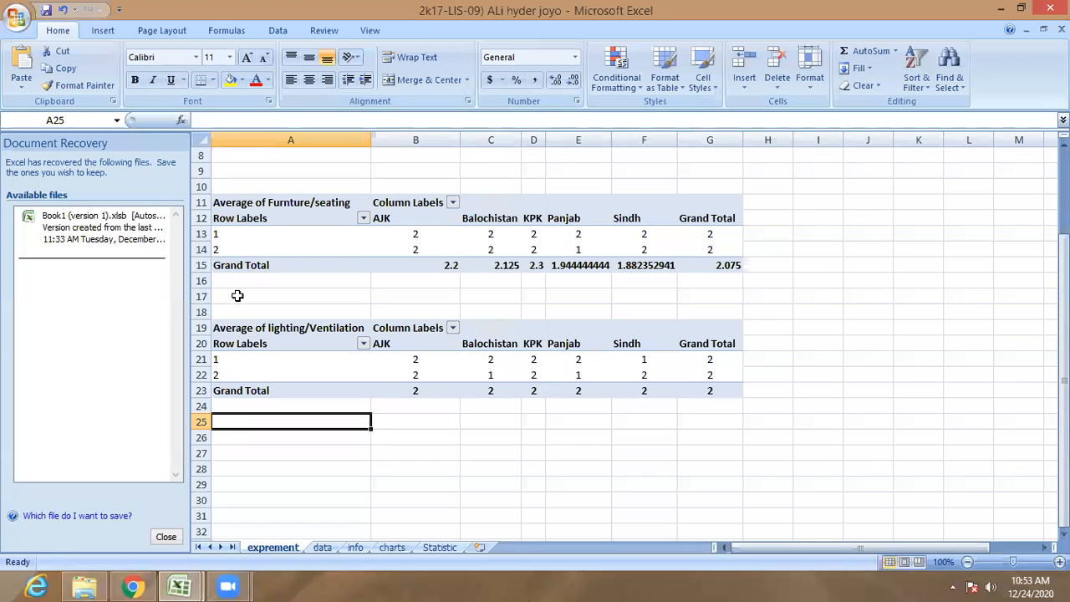
Rename the lighting/Ventilation table's row labels 1 and 2 as Public and Private.
{"action": "left_click", "coordinate": [349, 363]}
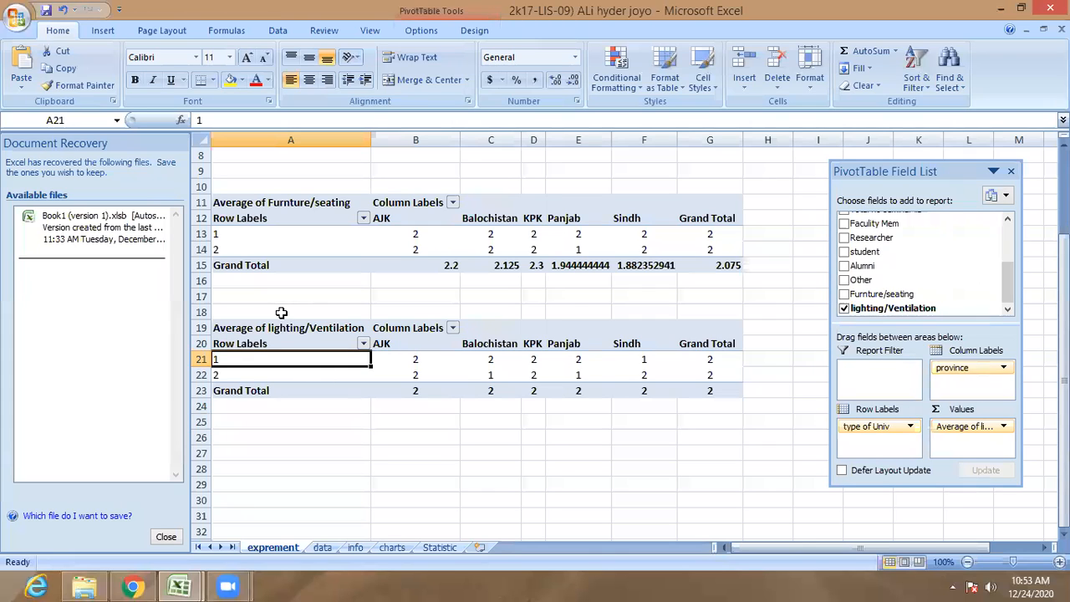
{"action": "left_click", "coordinate": [252, 360]}
{"action": "type", "text": "Public"}
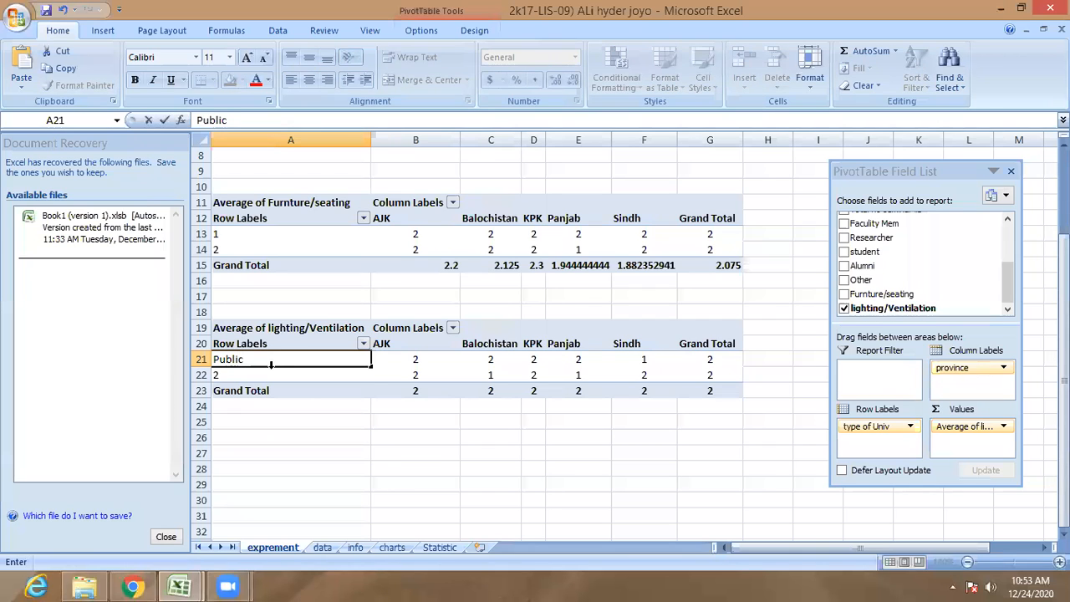
{"action": "key", "text": "Return"}
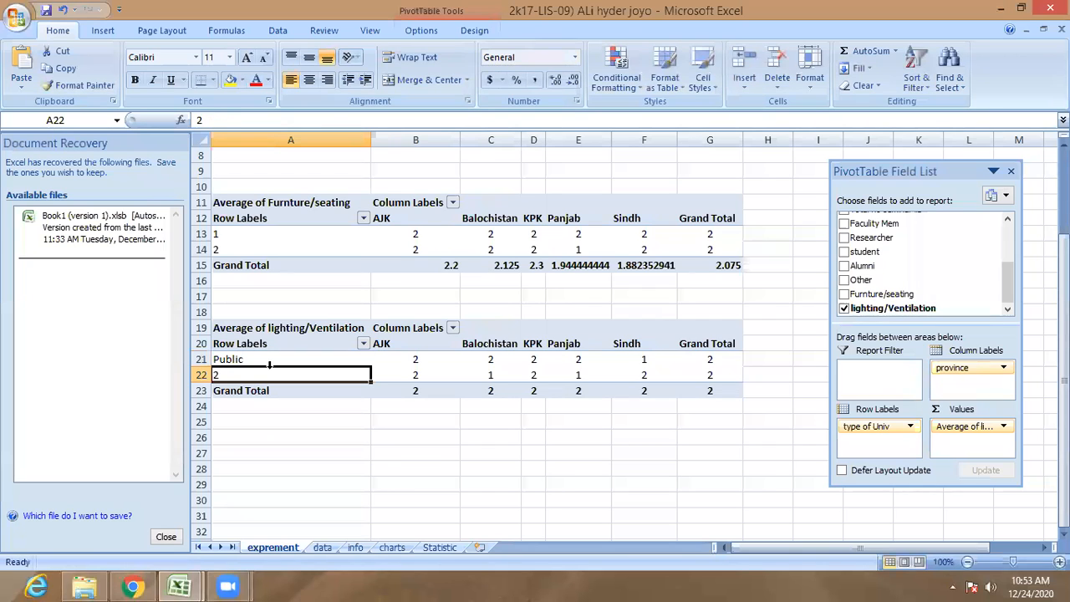
{"action": "type", "text": "Private"}
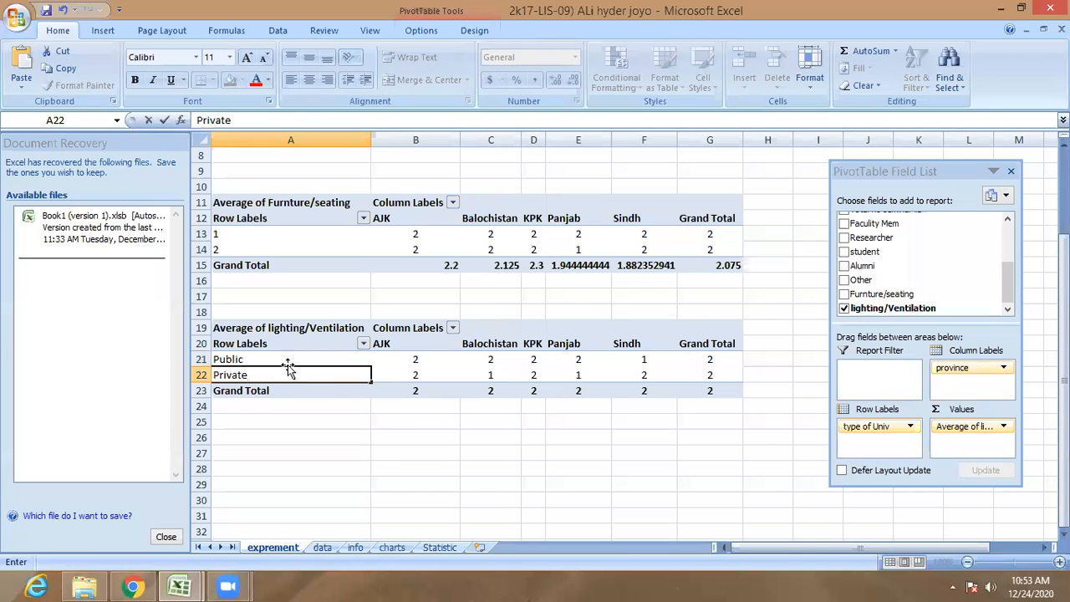
{"action": "left_click", "coordinate": [324, 469]}
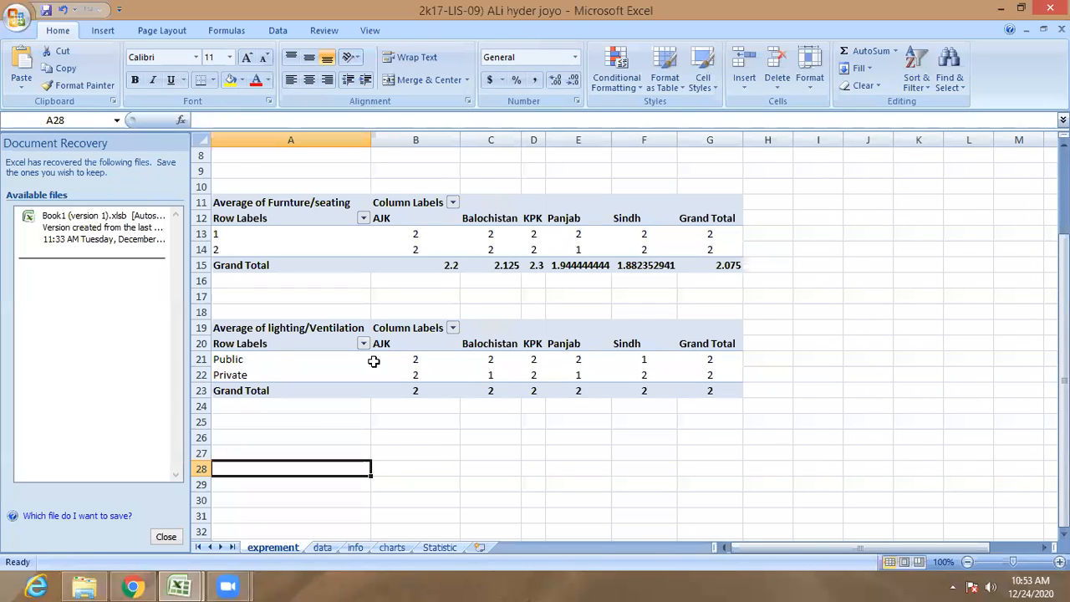
Insert a clustered cylinder chart of the lighting/Ventilation averages by university type and province from A20:F22.
{"action": "left_click_drag", "start_coordinate": [259, 343], "coordinate": [587, 380]}
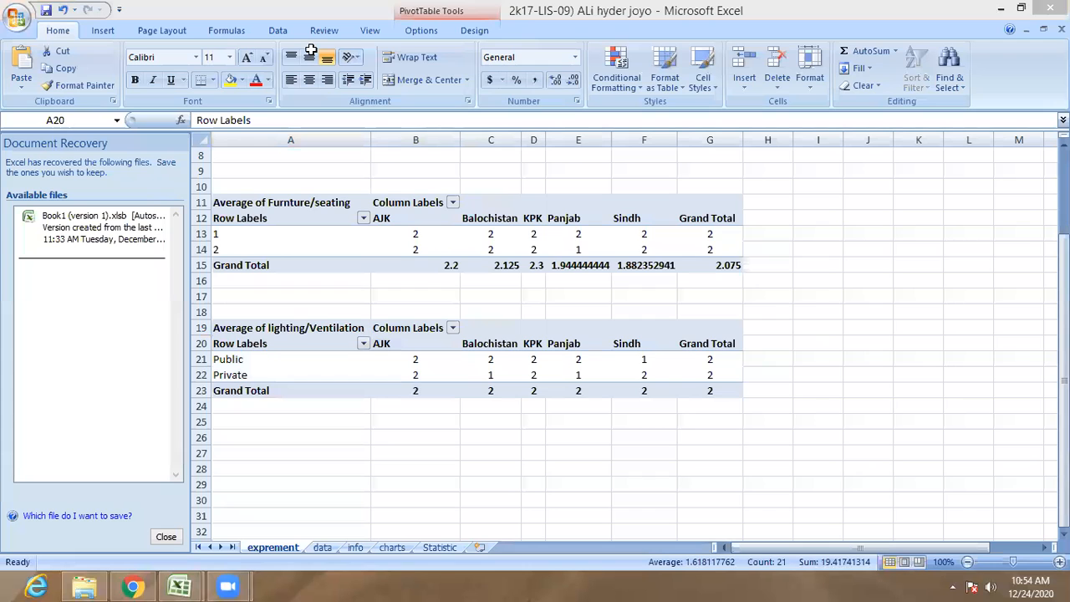
{"action": "left_click", "coordinate": [577, 373]}
{"action": "left_click_drag", "start_coordinate": [640, 346], "coordinate": [263, 369]}
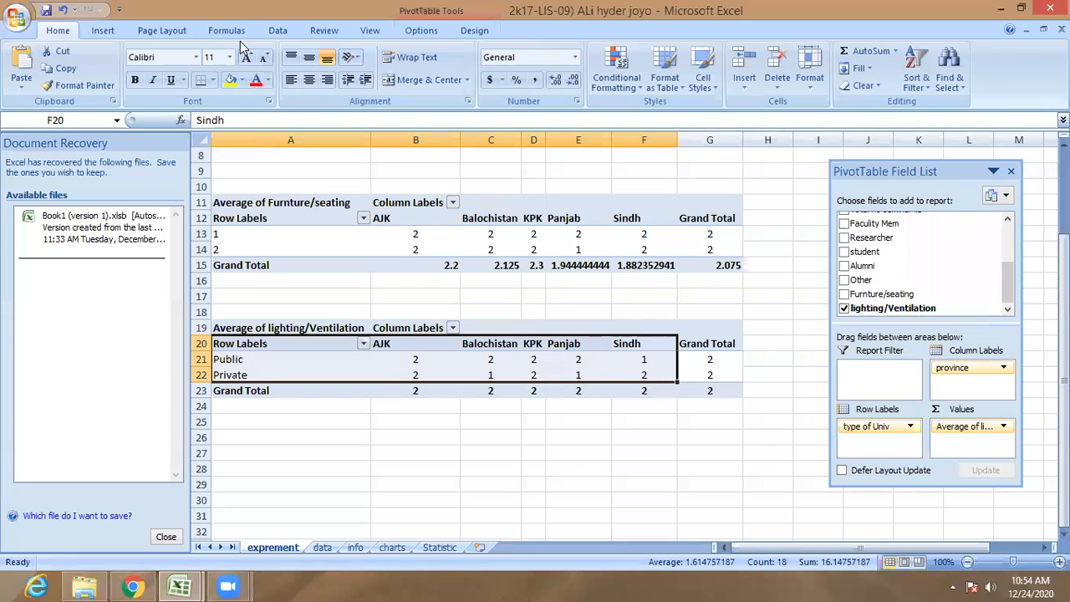
{"action": "left_click", "coordinate": [106, 32]}
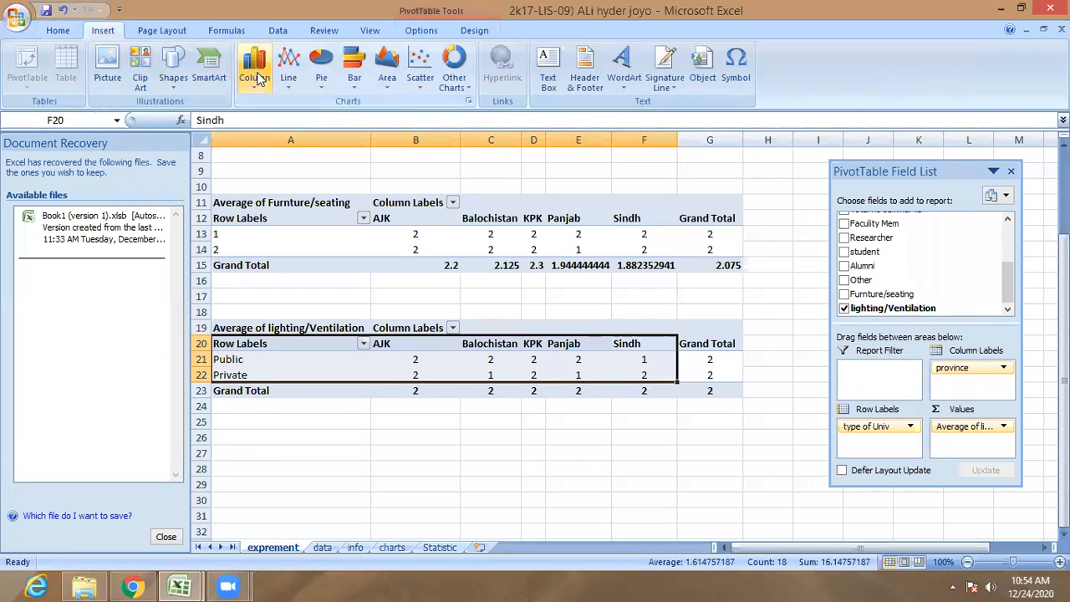
{"action": "left_click", "coordinate": [254, 68]}
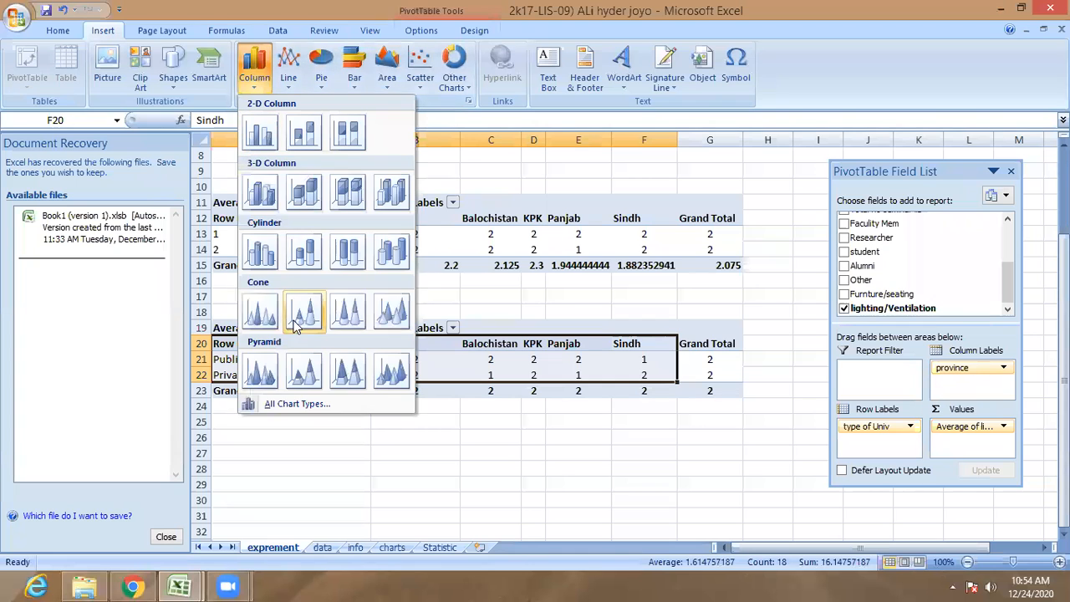
{"action": "left_click", "coordinate": [256, 253]}
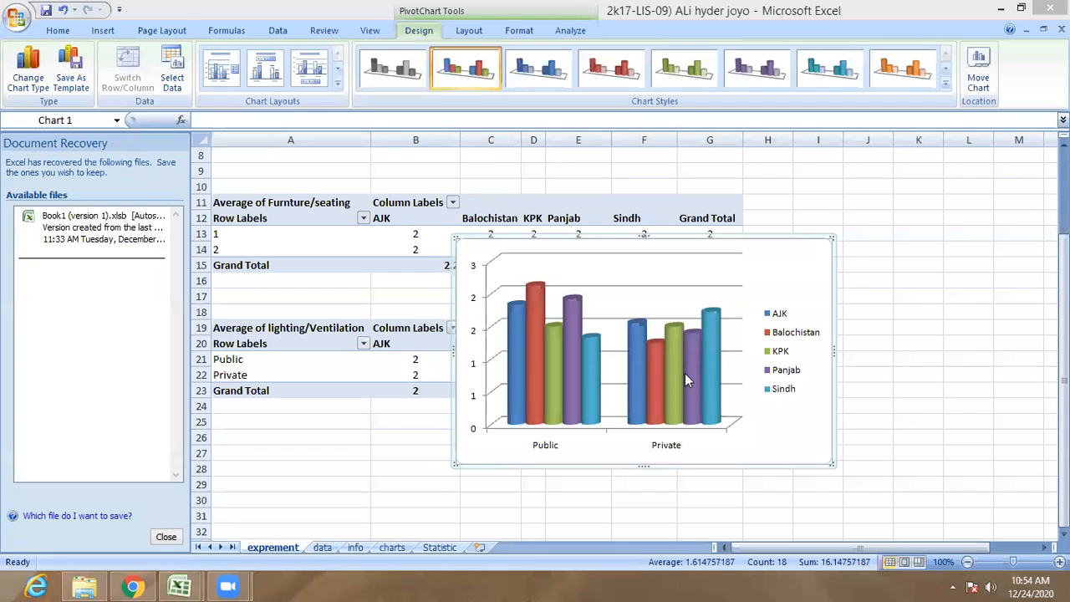
Move the cylinder chart beside the pivot tables, starting near the end of column G, and shift its plot area rightward inside the chart.
{"action": "left_click", "coordinate": [535, 283]}
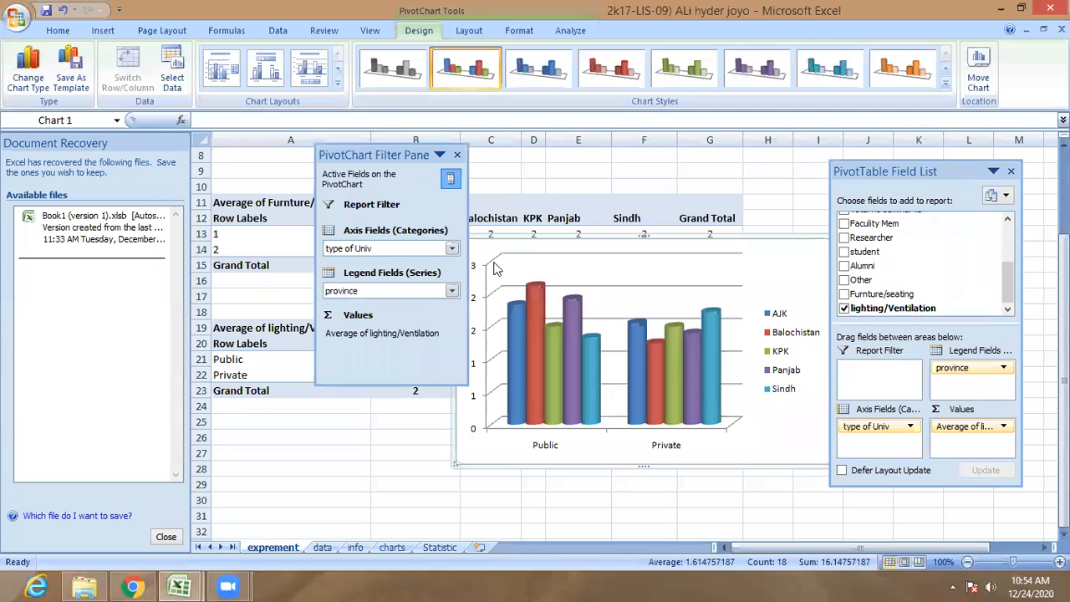
{"action": "left_click_drag", "start_coordinate": [514, 249], "coordinate": [680, 196]}
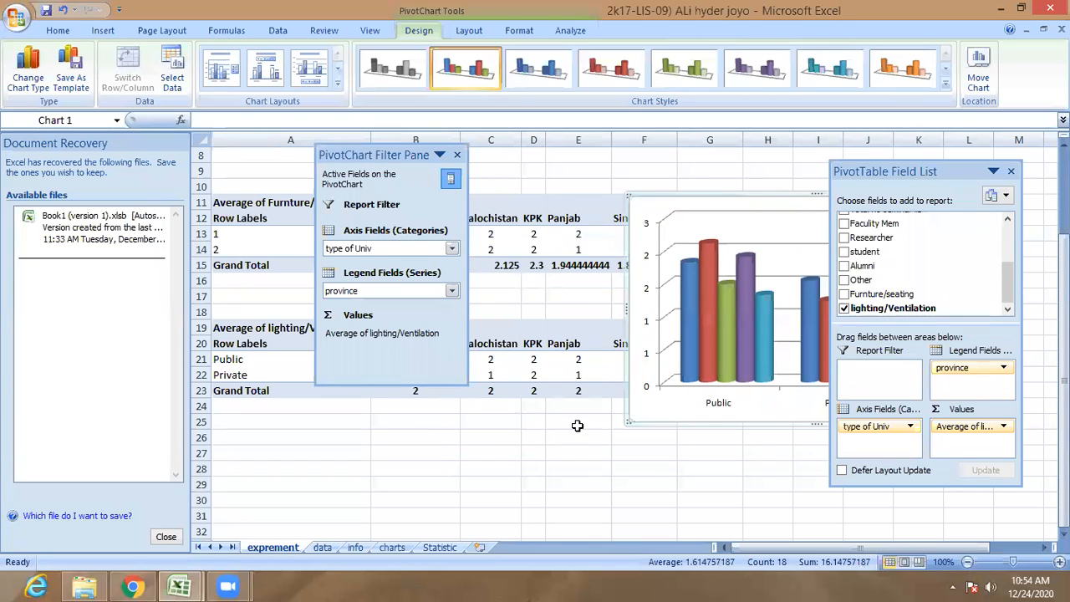
{"action": "left_click", "coordinate": [524, 423]}
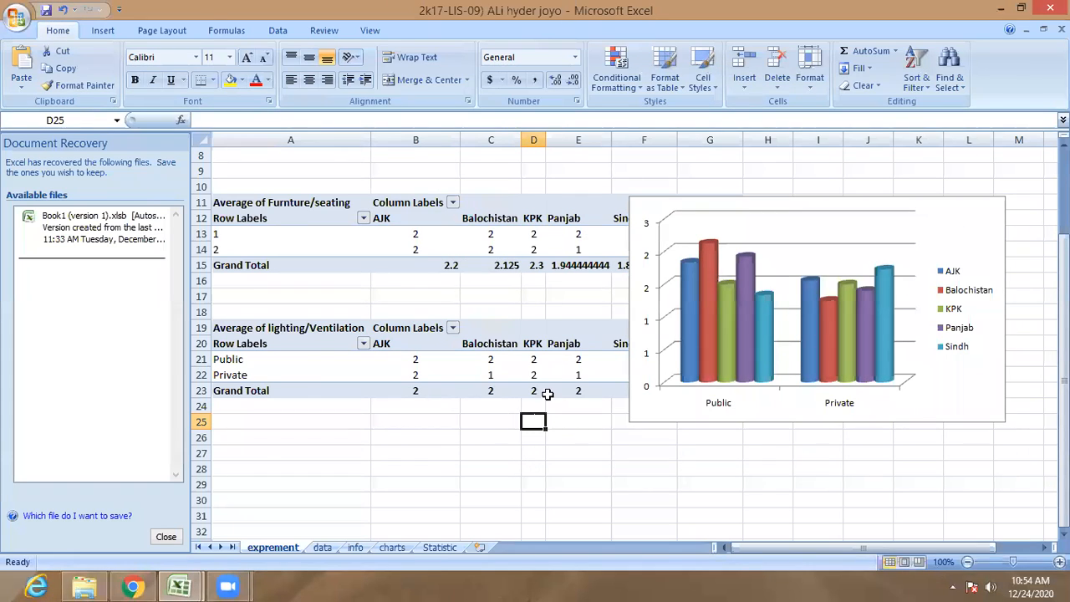
{"action": "left_click", "coordinate": [506, 373]}
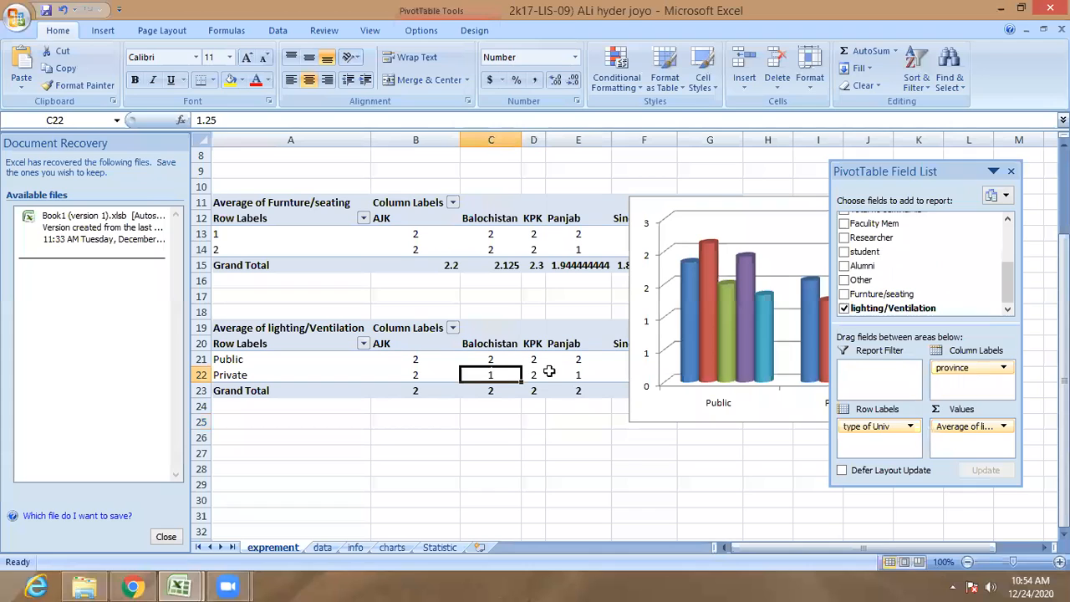
{"action": "left_click", "coordinate": [707, 193]}
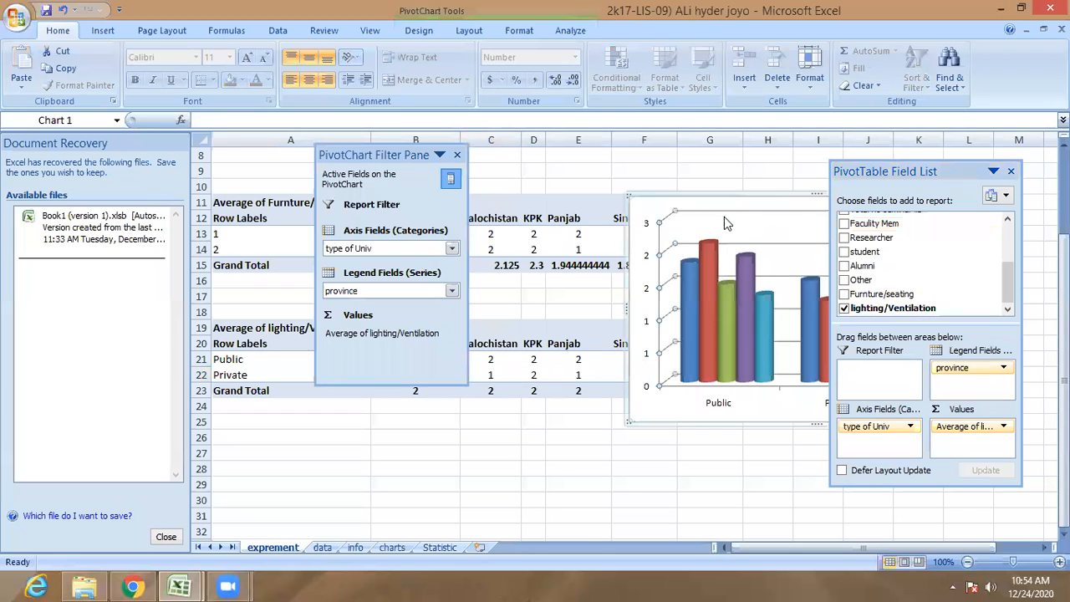
{"action": "left_click_drag", "start_coordinate": [652, 210], "coordinate": [789, 209]}
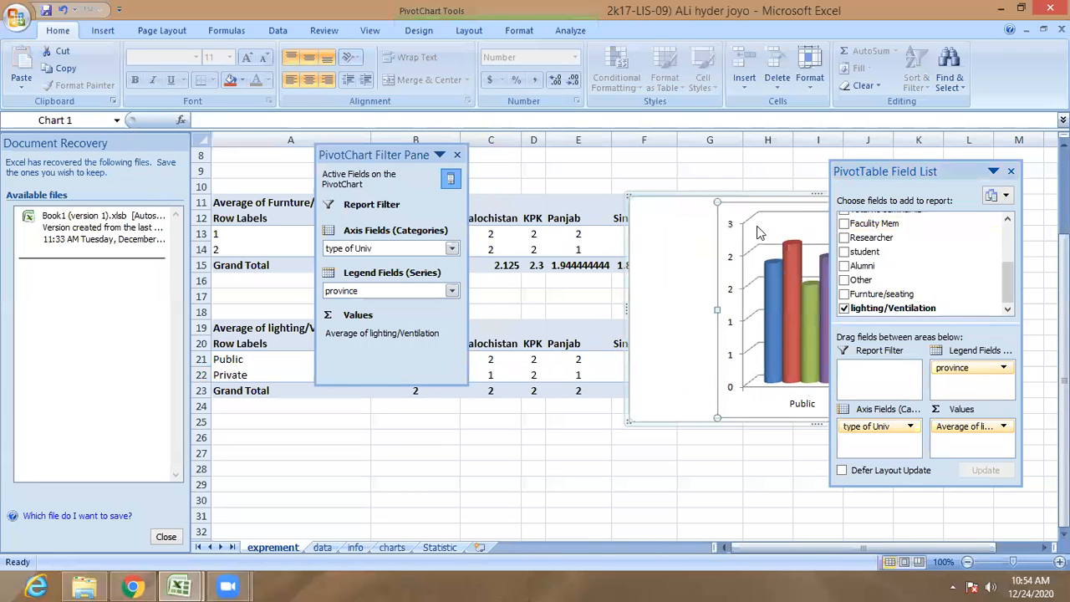
{"action": "left_click_drag", "start_coordinate": [642, 250], "coordinate": [736, 234]}
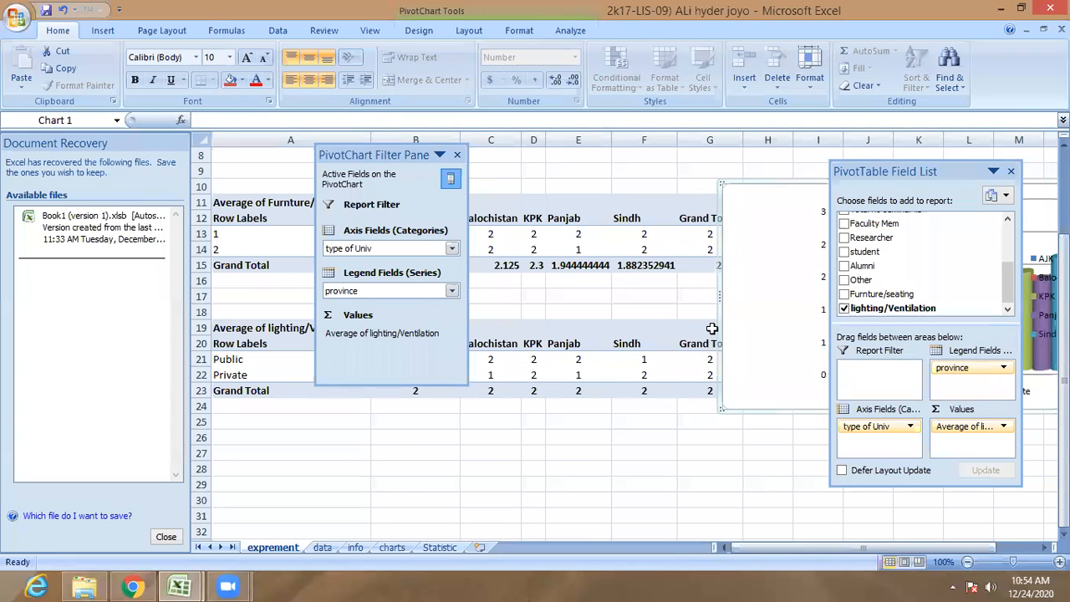
Try a 100% stacked 3-D column chart of the lighting/Ventilation averages, including Grand Total, from A20:G22.
{"action": "left_click", "coordinate": [644, 356]}
{"action": "left_click_drag", "start_coordinate": [629, 345], "coordinate": [255, 375]}
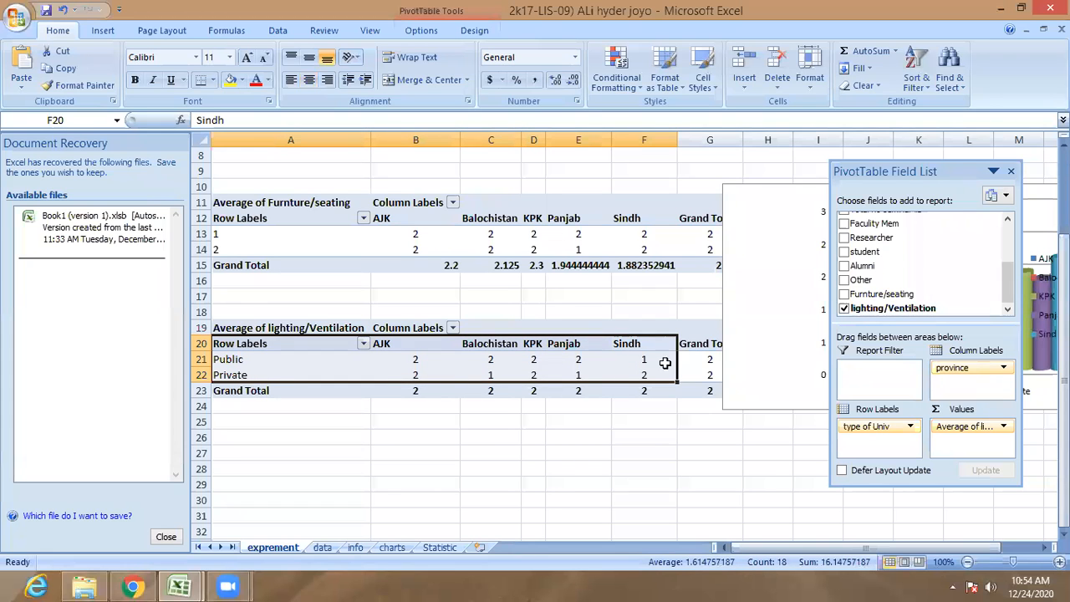
{"action": "left_click_drag", "start_coordinate": [699, 346], "coordinate": [276, 371]}
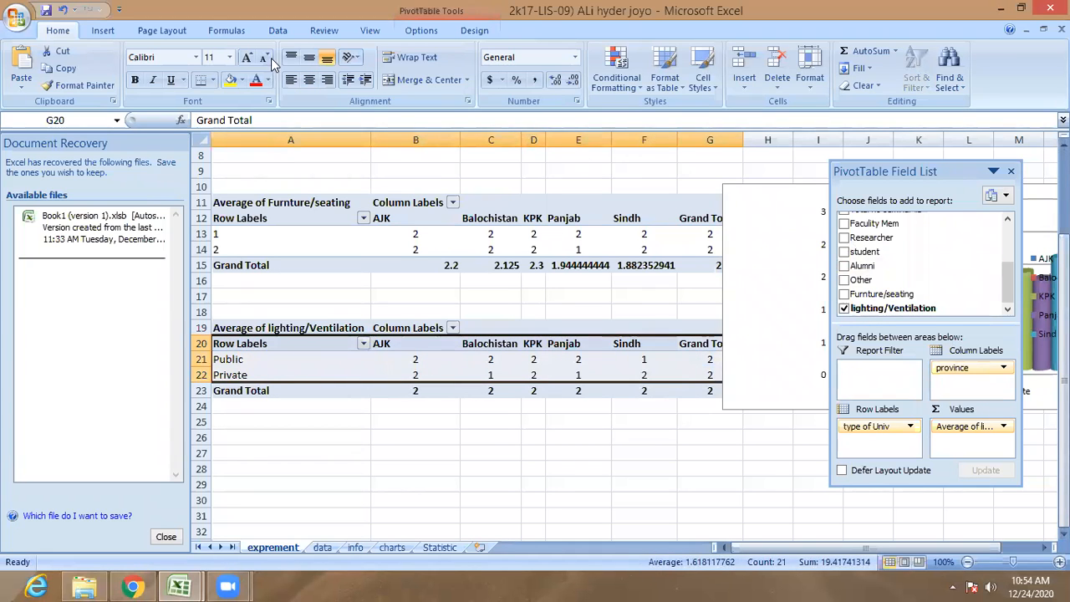
{"action": "left_click", "coordinate": [99, 30]}
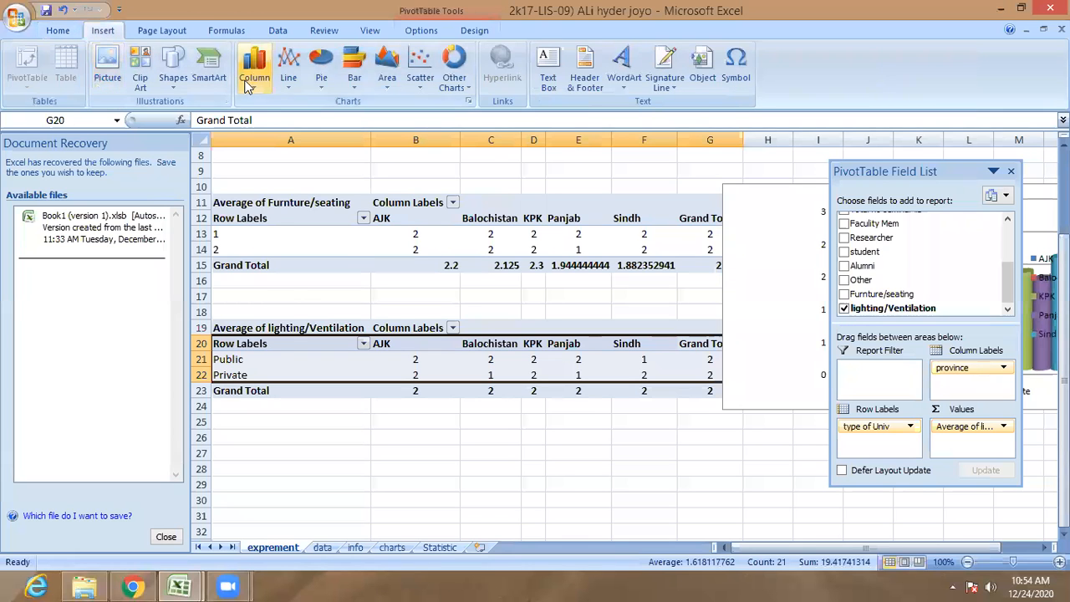
{"action": "left_click", "coordinate": [254, 71]}
{"action": "left_click", "coordinate": [347, 192]}
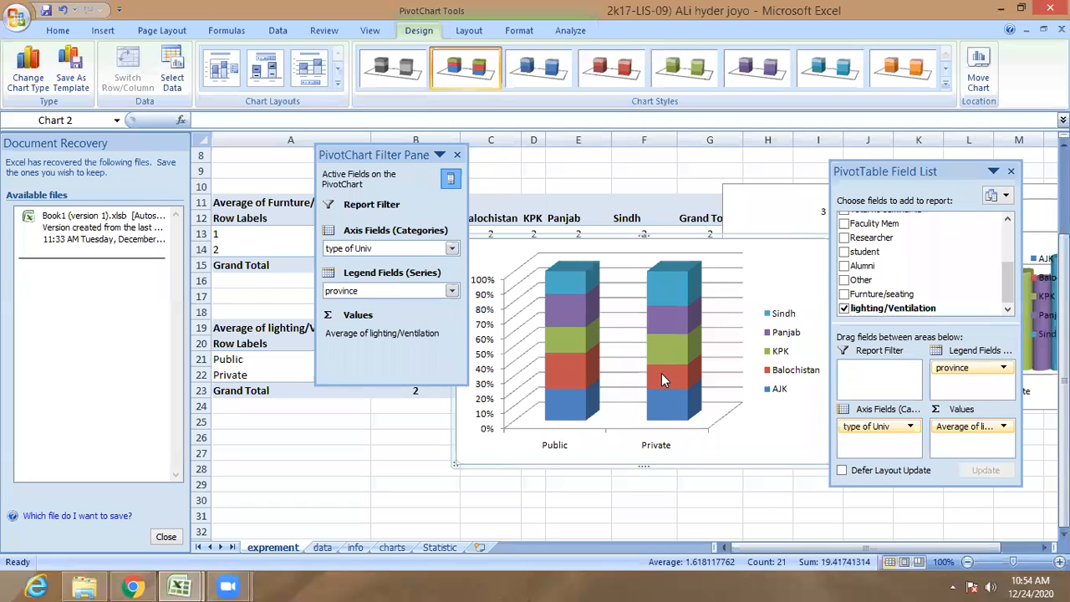
{"action": "key", "text": "Delete"}
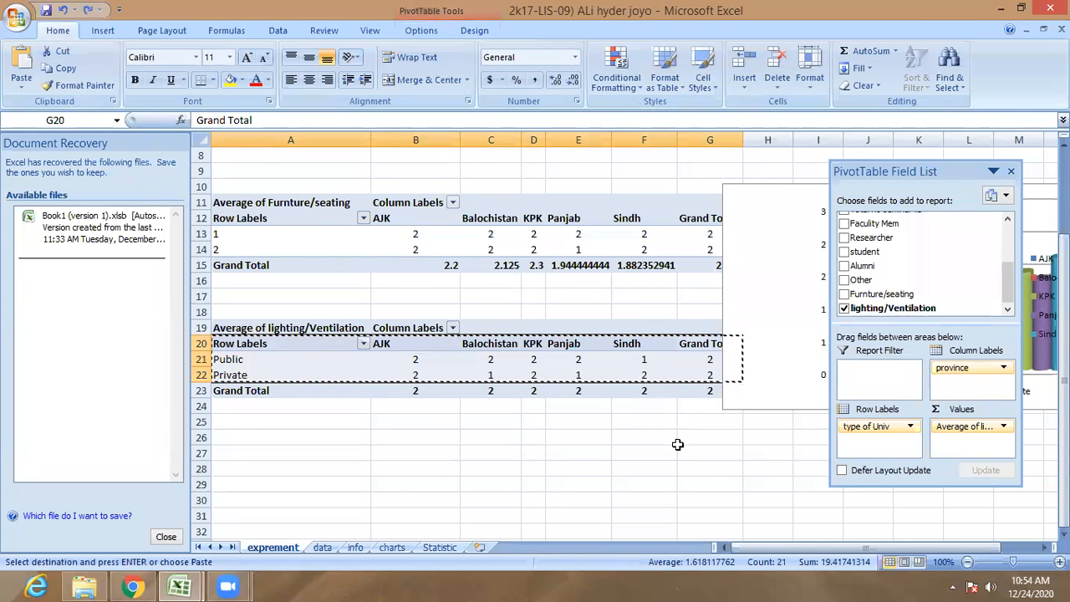
{"action": "left_click", "coordinate": [679, 446]}
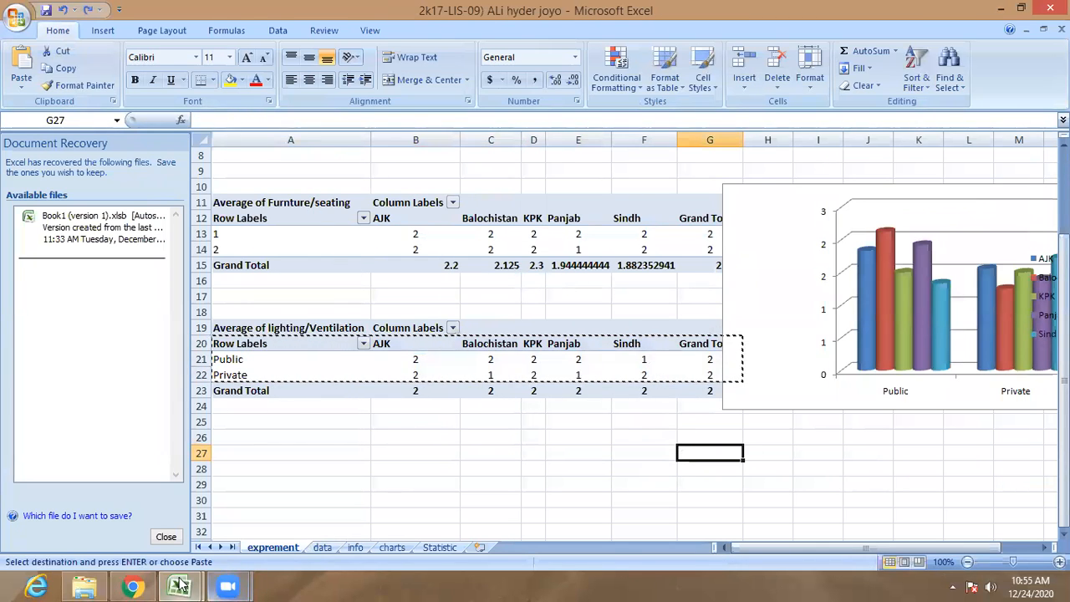
Review the charts sheet from Responsible Universities through visits, physical facilities, automation and hardware to the Libraries Software Facilities charts.
{"action": "mouse_move", "coordinate": [173, 583]}
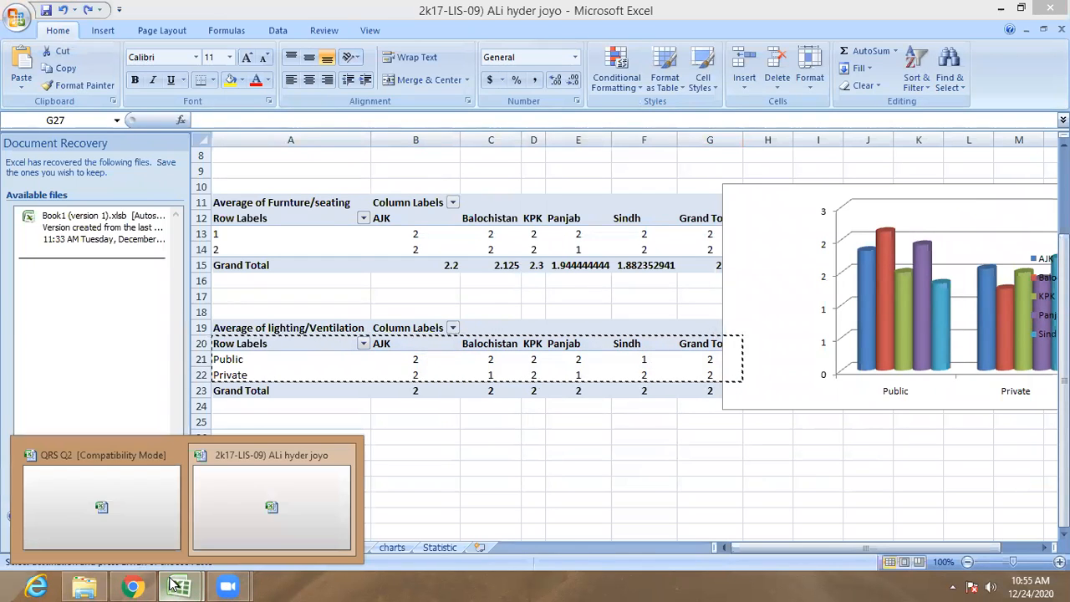
{"action": "left_click", "coordinate": [259, 503]}
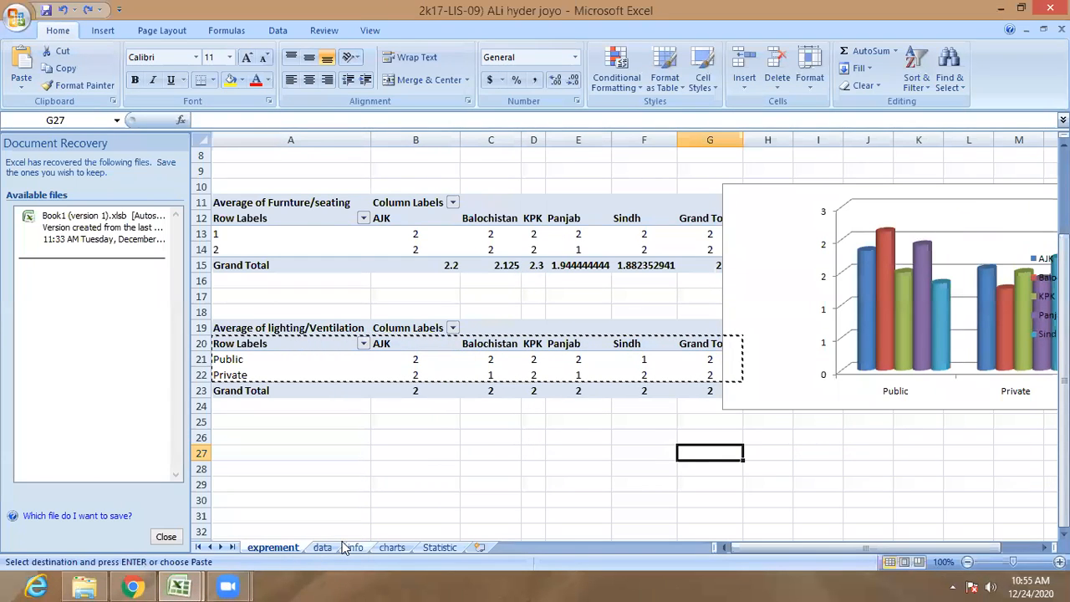
{"action": "left_click", "coordinate": [398, 549]}
{"action": "left_click", "coordinate": [838, 232]}
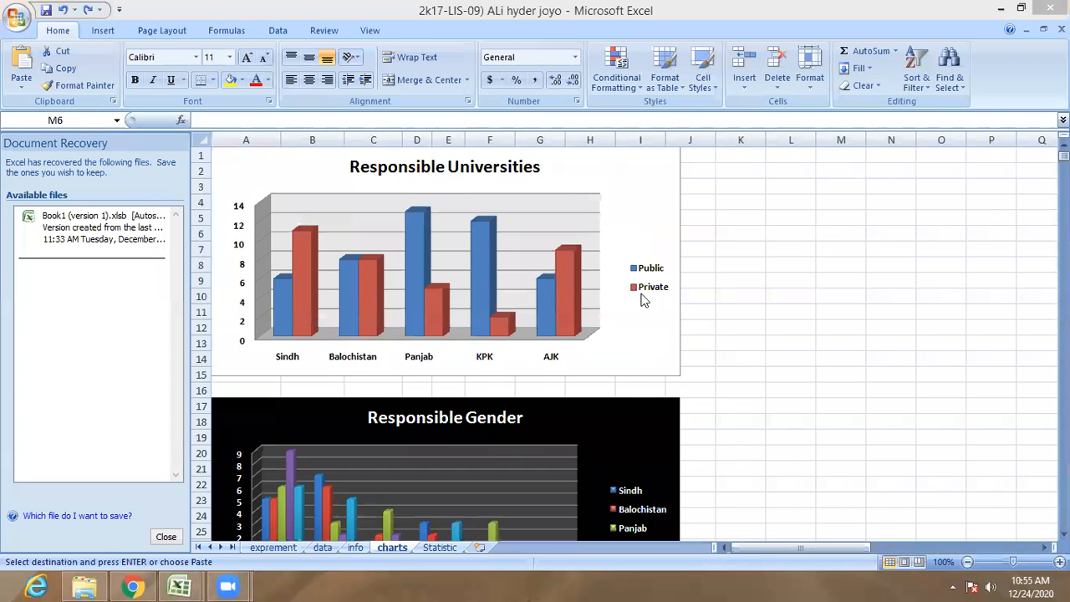
{"action": "left_click", "coordinate": [708, 292]}
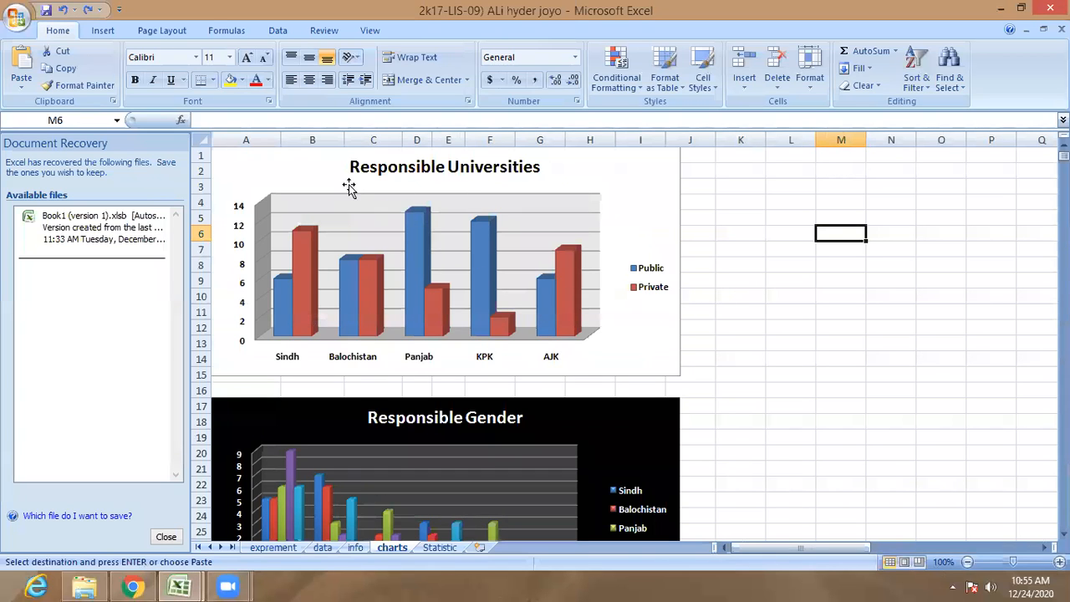
{"action": "scroll", "coordinate": [430, 265], "scroll_direction": "down", "scroll_amount": 9}
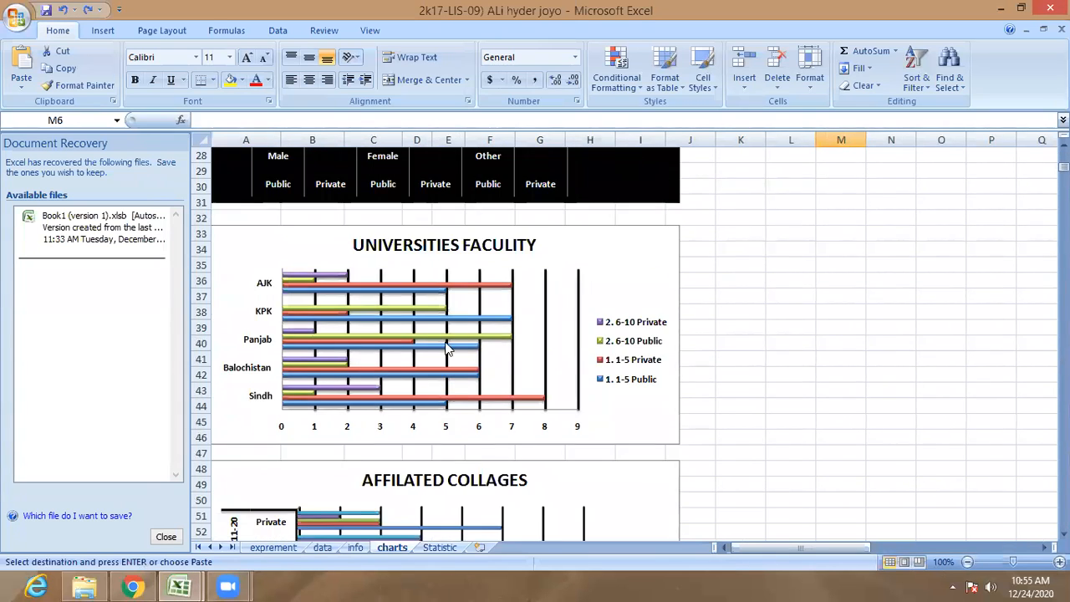
{"action": "scroll", "coordinate": [445, 350], "scroll_direction": "down", "scroll_amount": 19}
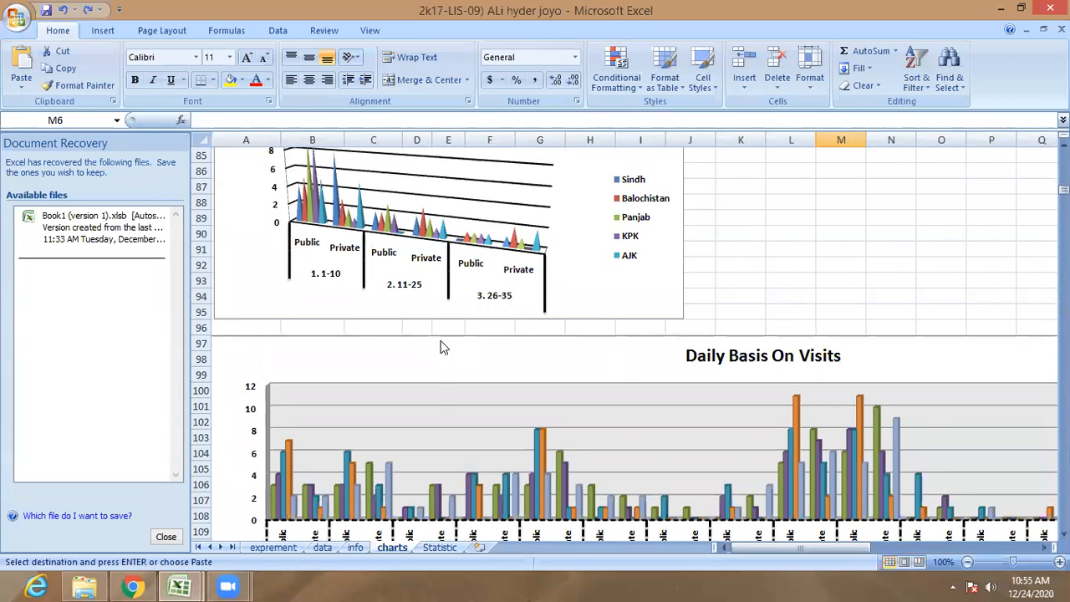
{"action": "scroll", "coordinate": [443, 348], "scroll_direction": "down", "scroll_amount": 1}
{"action": "scroll", "coordinate": [444, 326], "scroll_direction": "down", "scroll_amount": 9}
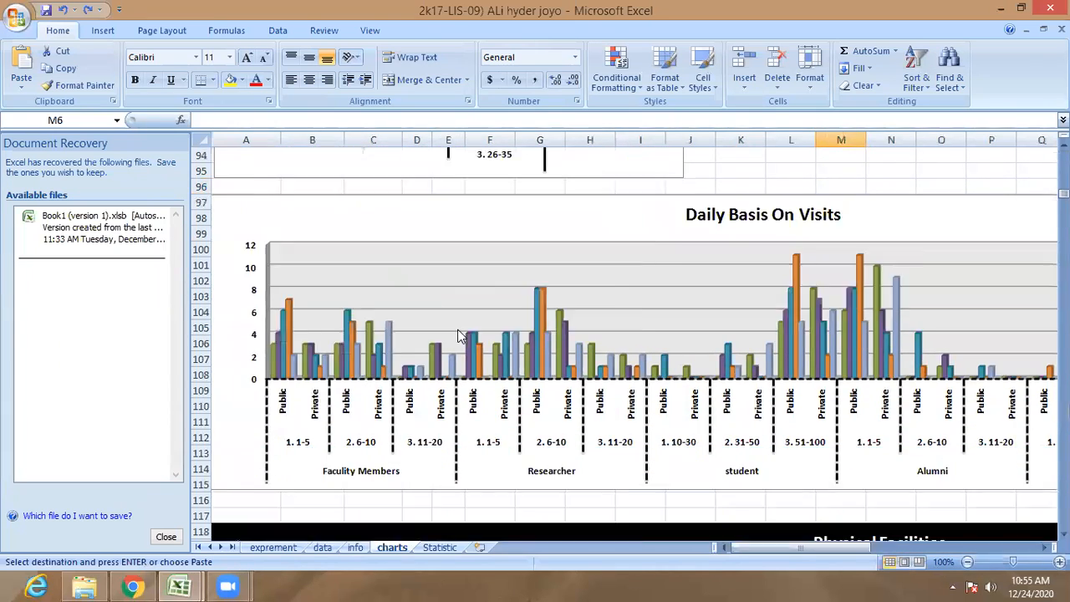
{"action": "scroll", "coordinate": [477, 336], "scroll_direction": "down", "scroll_amount": 12}
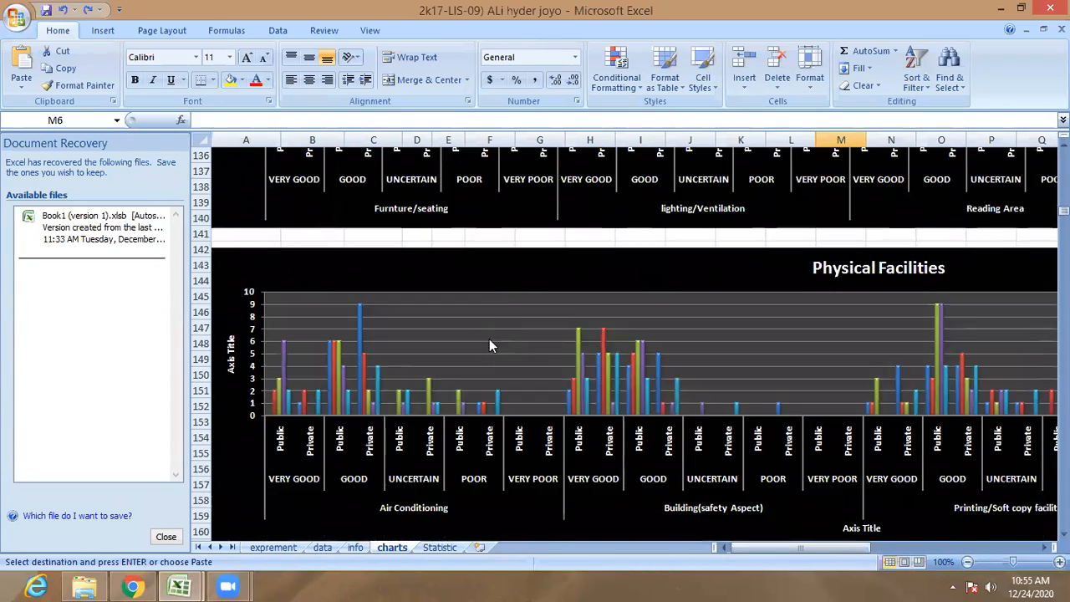
{"action": "scroll", "coordinate": [502, 336], "scroll_direction": "down", "scroll_amount": 8}
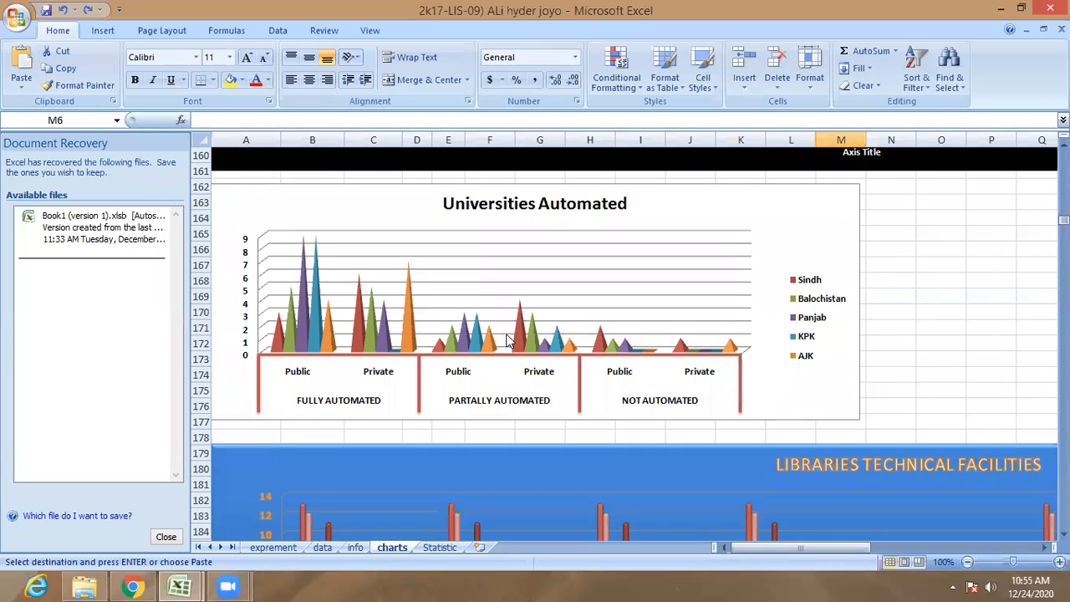
{"action": "scroll", "coordinate": [506, 331], "scroll_direction": "down", "scroll_amount": 10}
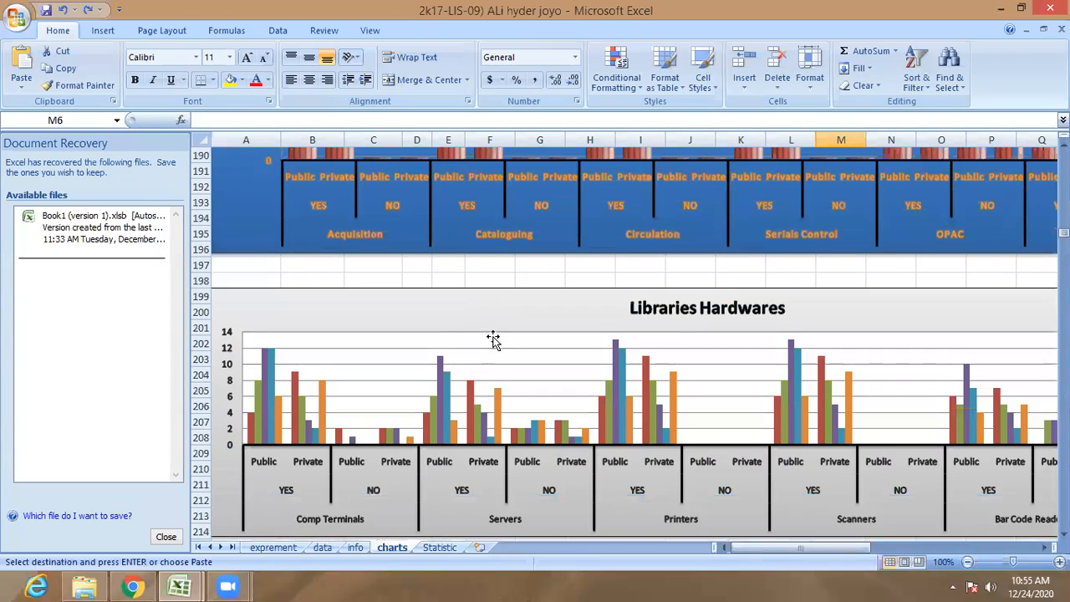
{"action": "scroll", "coordinate": [511, 335], "scroll_direction": "down", "scroll_amount": 10}
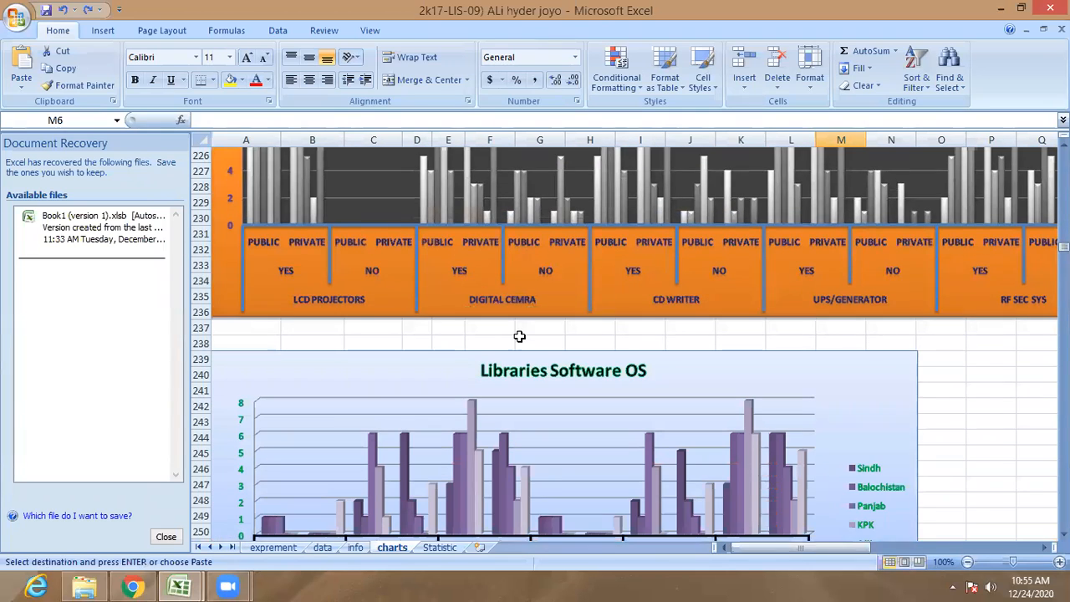
{"action": "scroll", "coordinate": [517, 347], "scroll_direction": "down", "scroll_amount": 11}
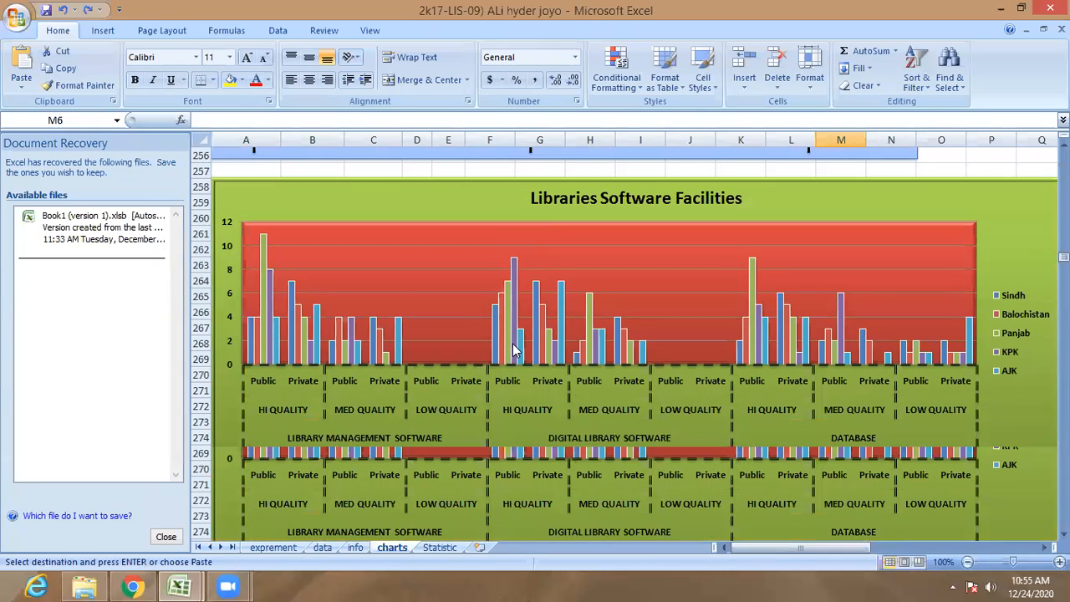
{"action": "scroll", "coordinate": [515, 343], "scroll_direction": "down", "scroll_amount": 9}
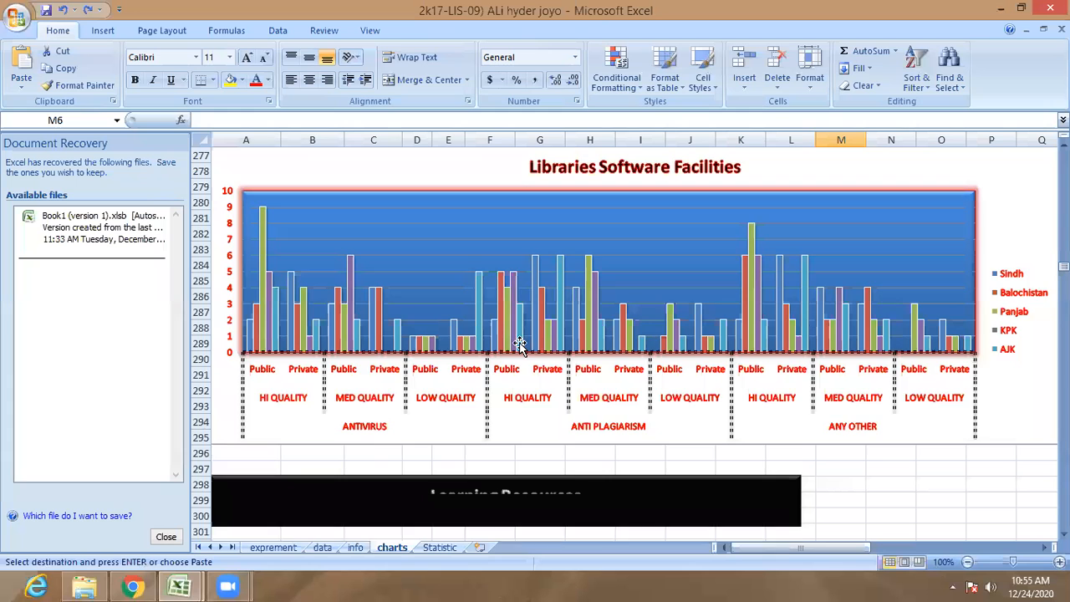
Examine the remaining charts on collections, staff, training, financial grants, budgets and internet access, as far as Since Year Internet Available.
{"action": "scroll", "coordinate": [501, 344], "scroll_direction": "down", "scroll_amount": 5}
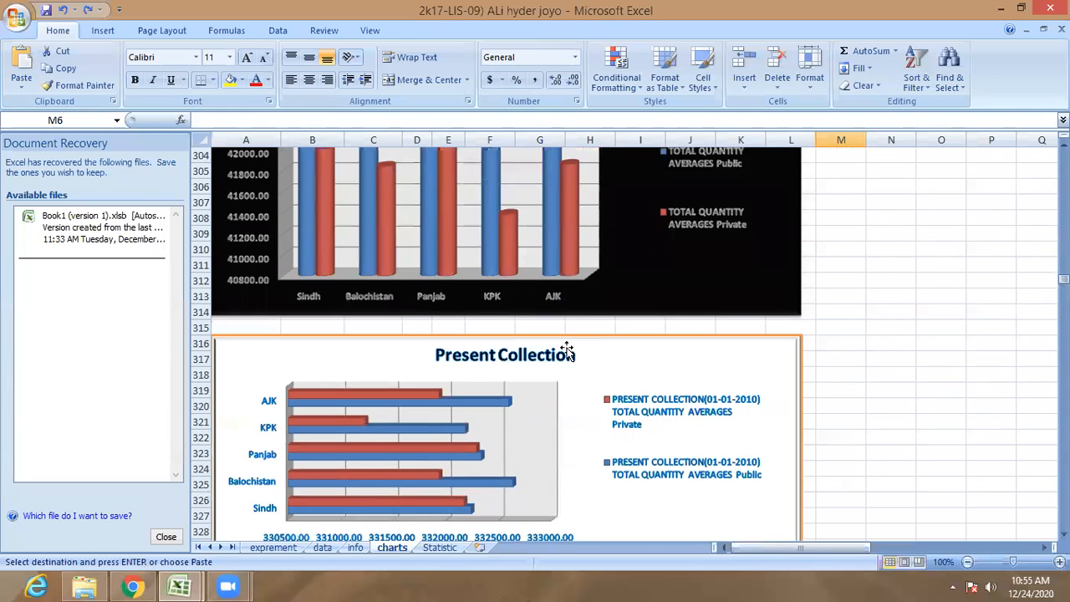
{"action": "scroll", "coordinate": [467, 347], "scroll_direction": "down", "scroll_amount": 9}
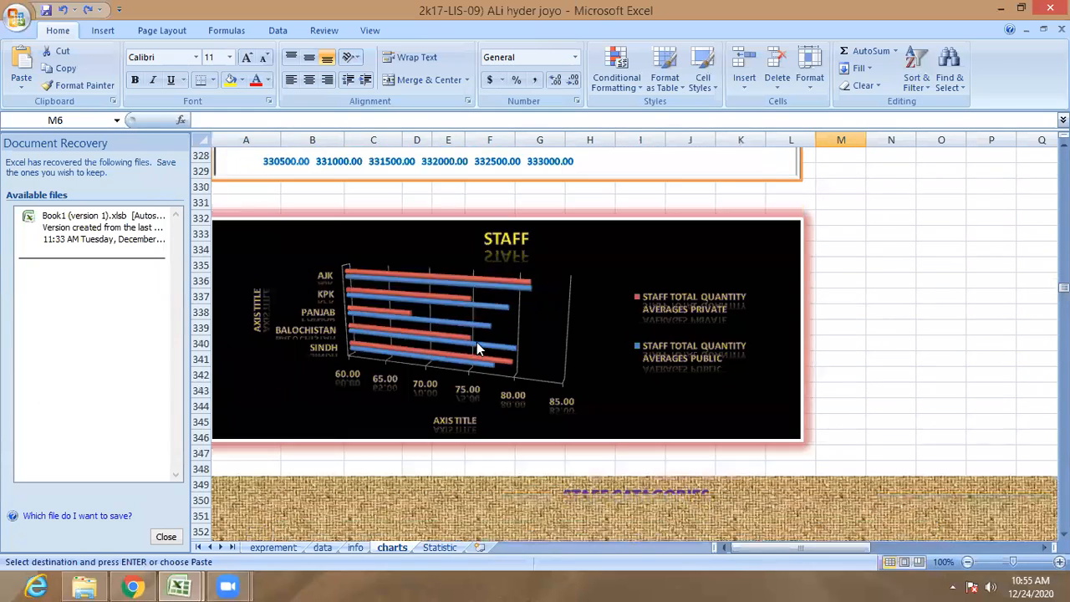
{"action": "scroll", "coordinate": [850, 435], "scroll_direction": "down", "scroll_amount": 5}
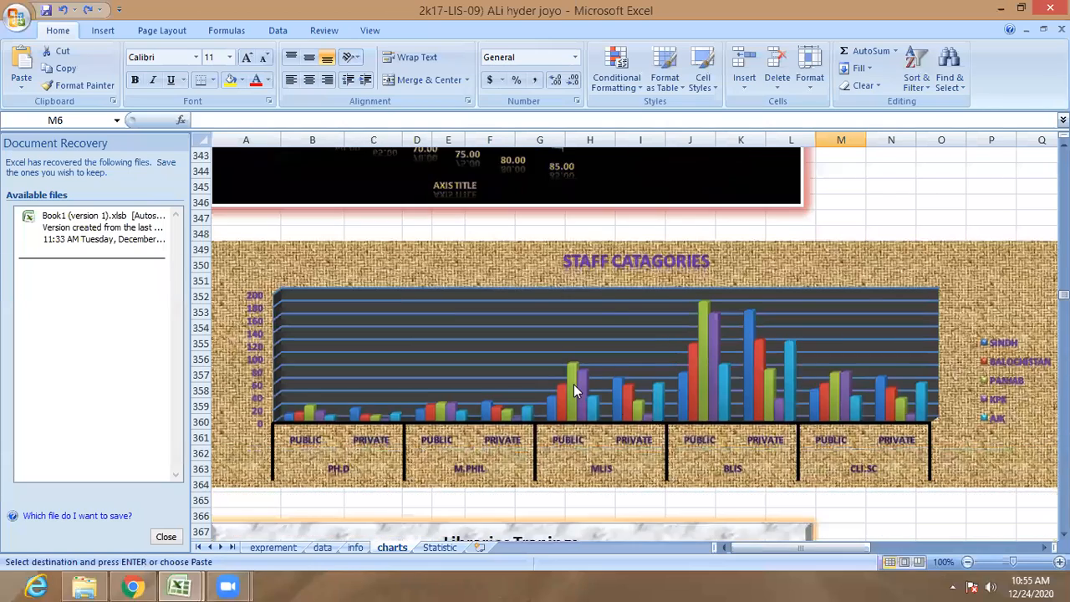
{"action": "scroll", "coordinate": [611, 403], "scroll_direction": "down", "scroll_amount": 11}
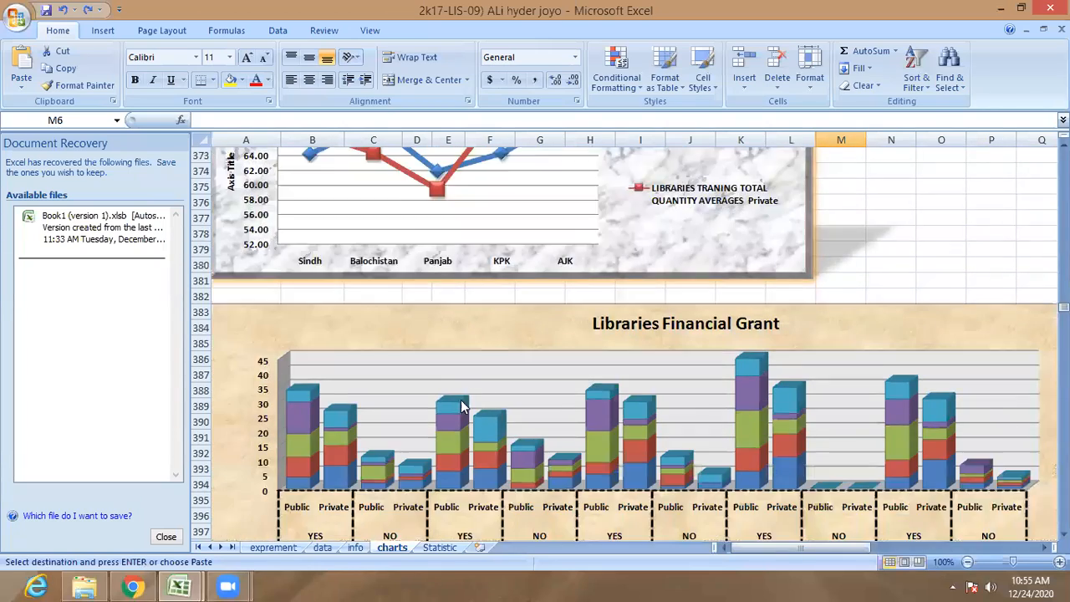
{"action": "scroll", "coordinate": [499, 392], "scroll_direction": "down", "scroll_amount": 13}
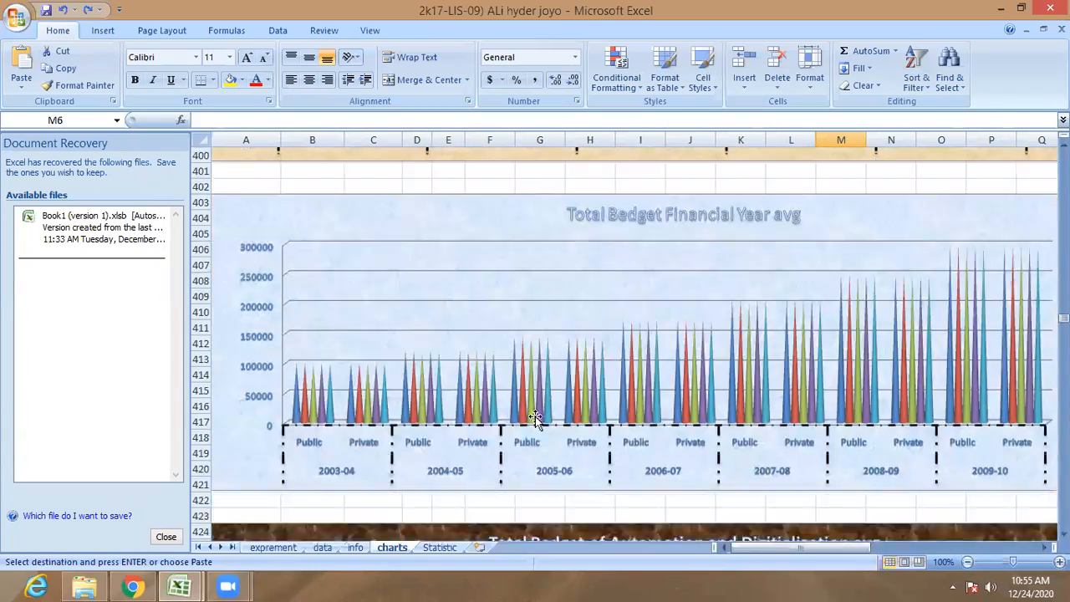
{"action": "scroll", "coordinate": [553, 445], "scroll_direction": "down", "scroll_amount": 16}
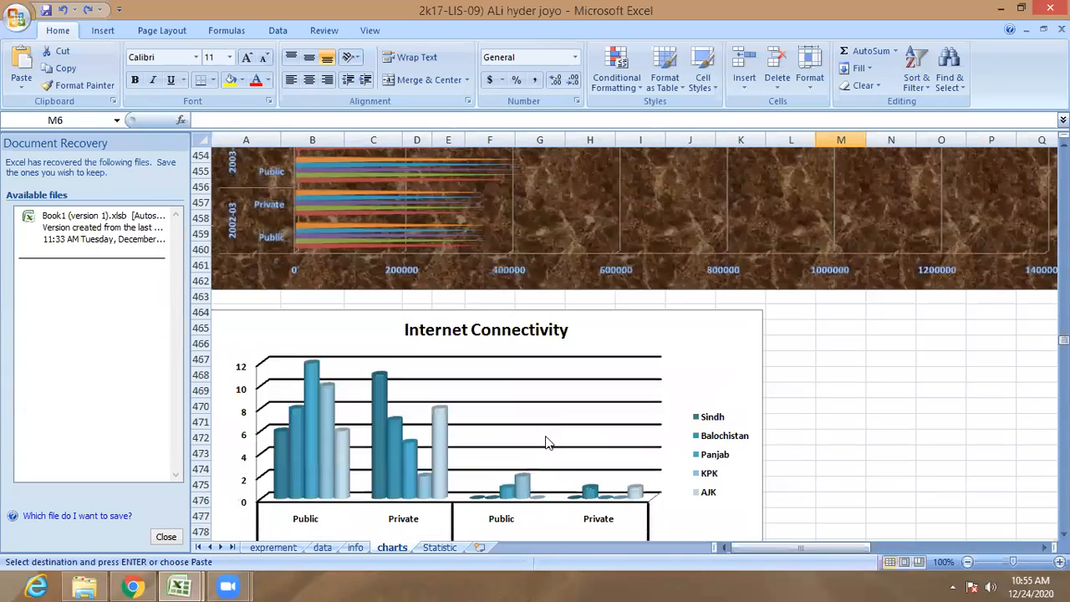
{"action": "scroll", "coordinate": [513, 363], "scroll_direction": "down", "scroll_amount": 5}
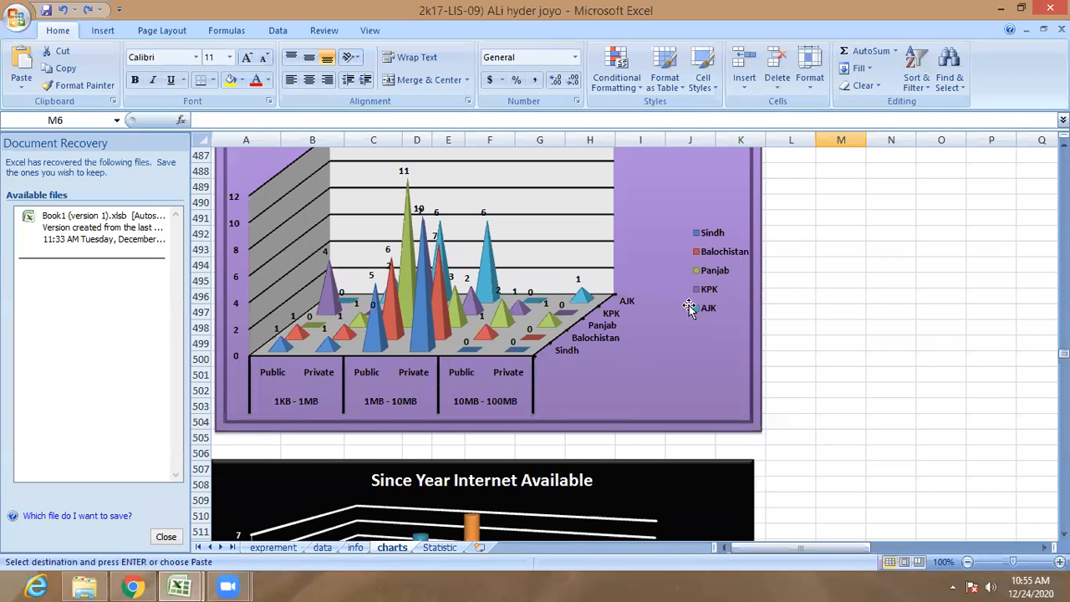
{"action": "scroll", "coordinate": [689, 308], "scroll_direction": "down", "scroll_amount": 3}
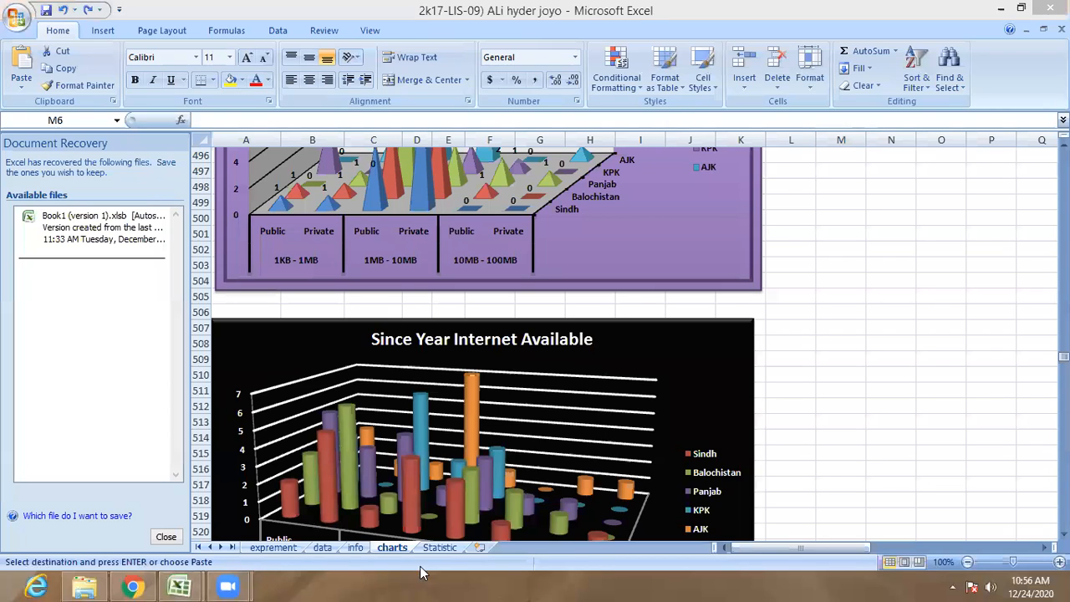
On the data sheet, examine the "computer always good condition" column (DX), its agreement scale and its response codes.
{"action": "left_click", "coordinate": [324, 547]}
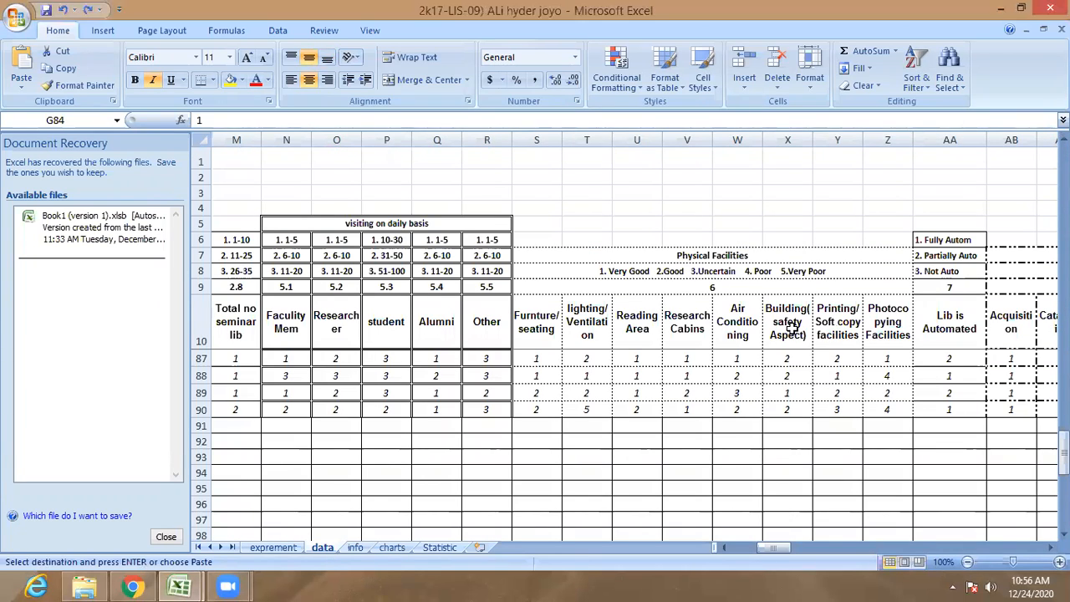
{"action": "left_click", "coordinate": [924, 319]}
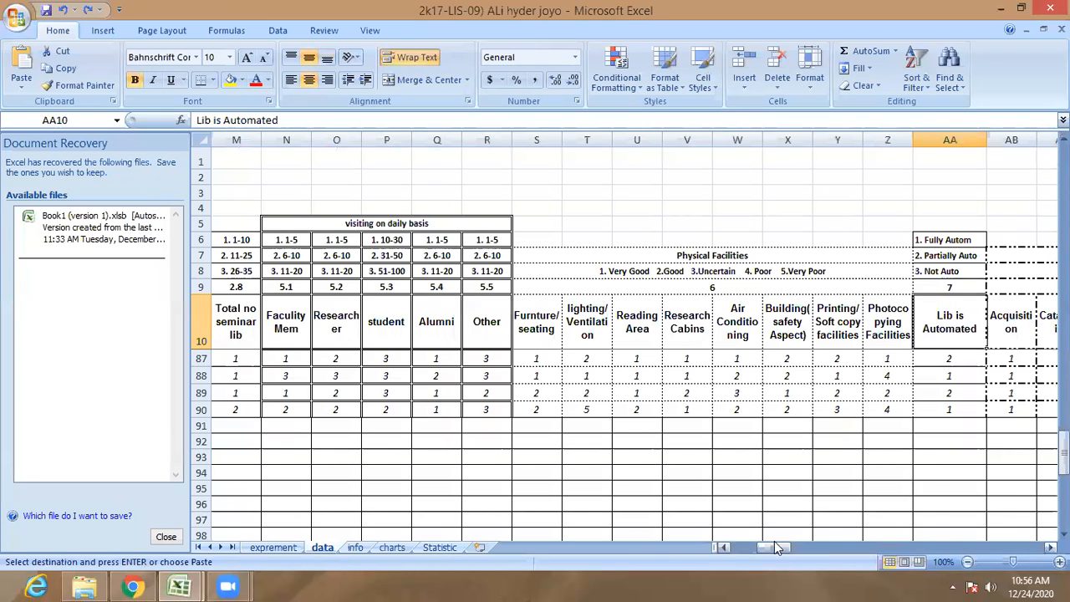
{"action": "left_click_drag", "start_coordinate": [773, 549], "coordinate": [1030, 567]}
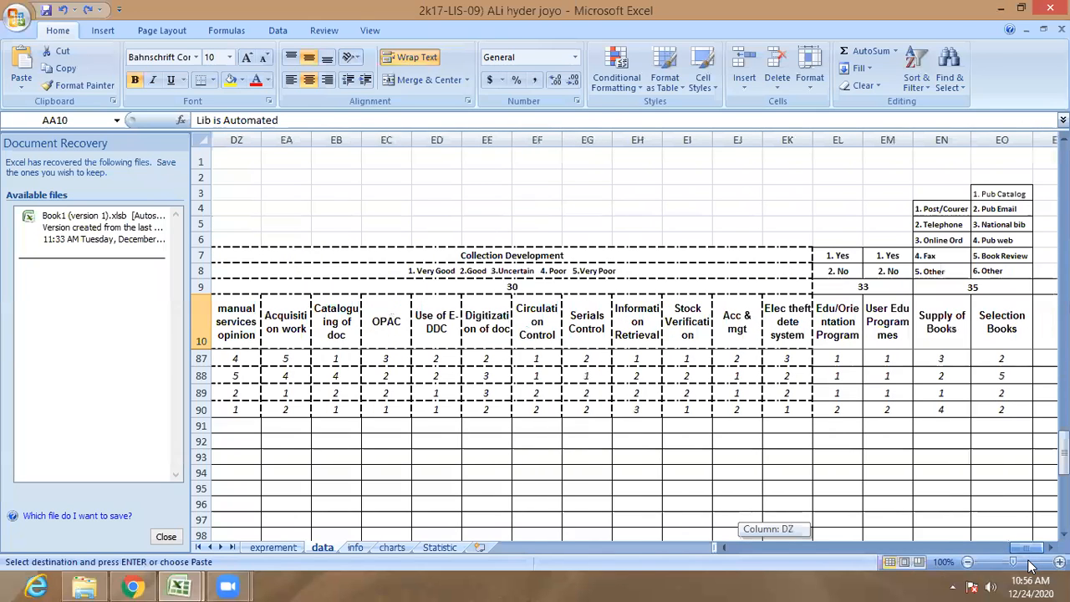
{"action": "left_click_drag", "start_coordinate": [1030, 567], "coordinate": [1003, 575]}
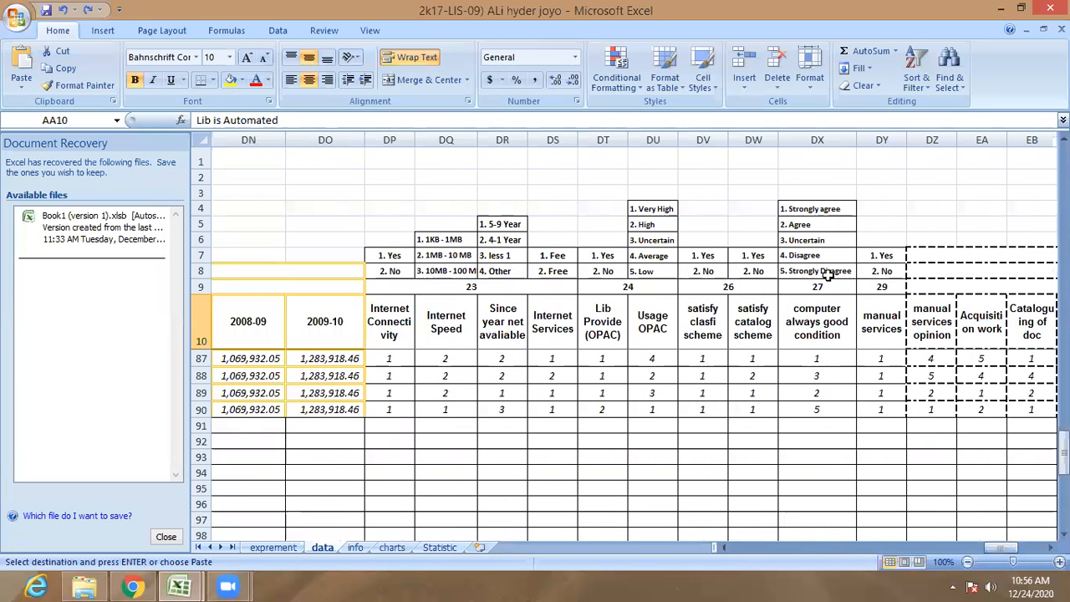
{"action": "left_click", "coordinate": [812, 210]}
{"action": "left_click", "coordinate": [810, 288]}
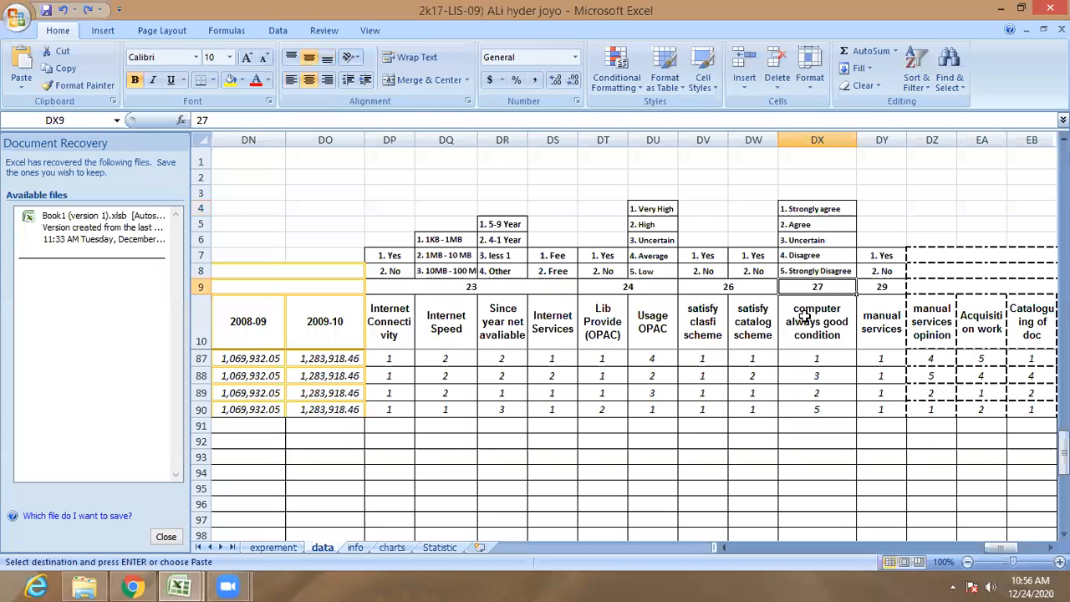
{"action": "left_click", "coordinate": [808, 341]}
{"action": "left_click", "coordinate": [818, 360]}
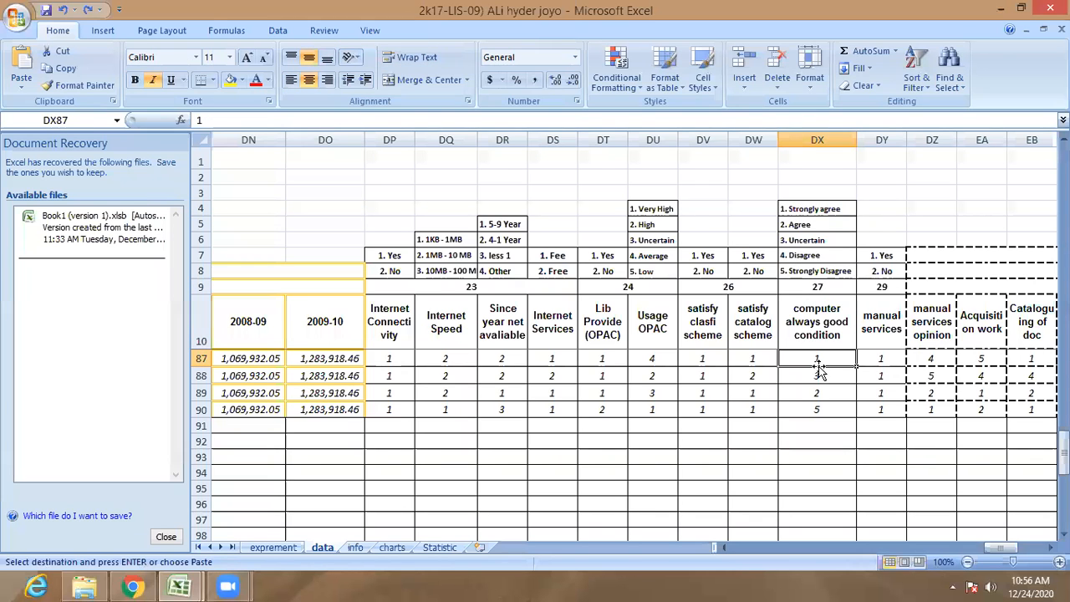
{"action": "scroll", "coordinate": [819, 378], "scroll_direction": "up", "scroll_amount": 14}
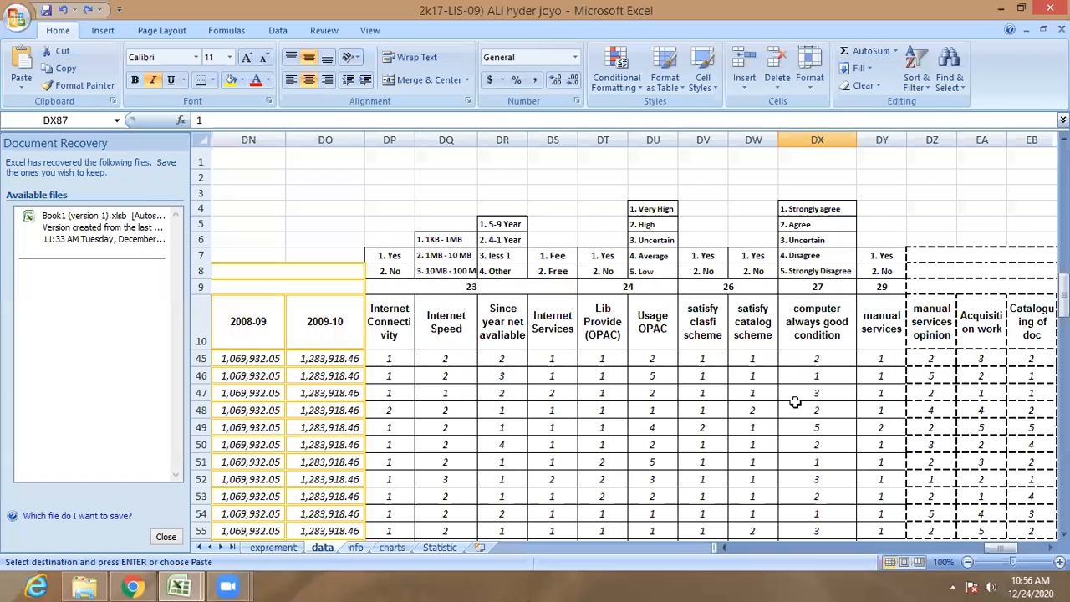
{"action": "scroll", "coordinate": [794, 385], "scroll_direction": "up", "scroll_amount": 12}
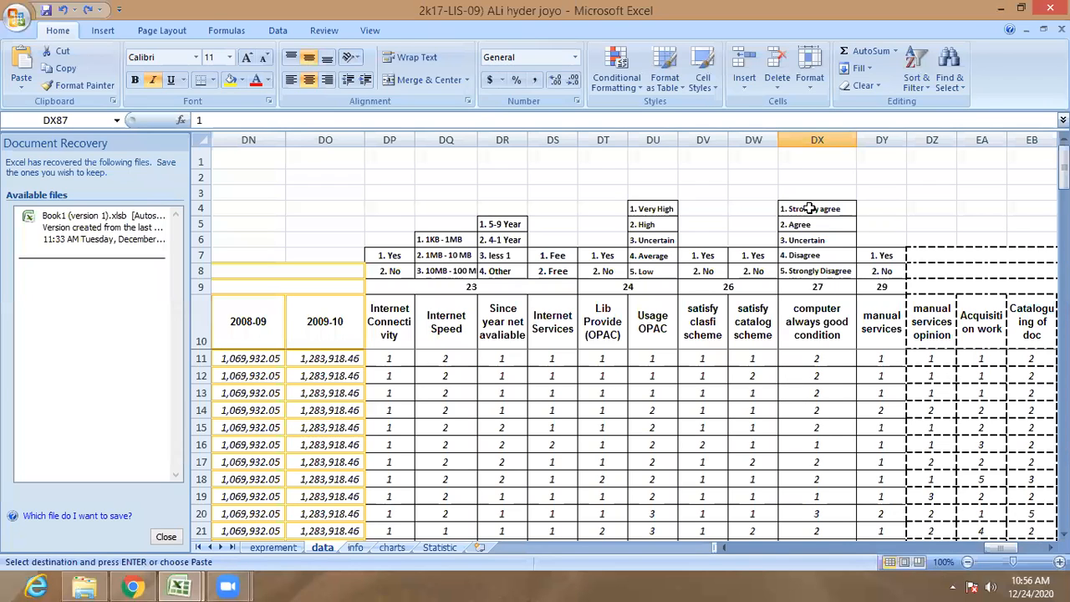
{"action": "left_click", "coordinate": [816, 332]}
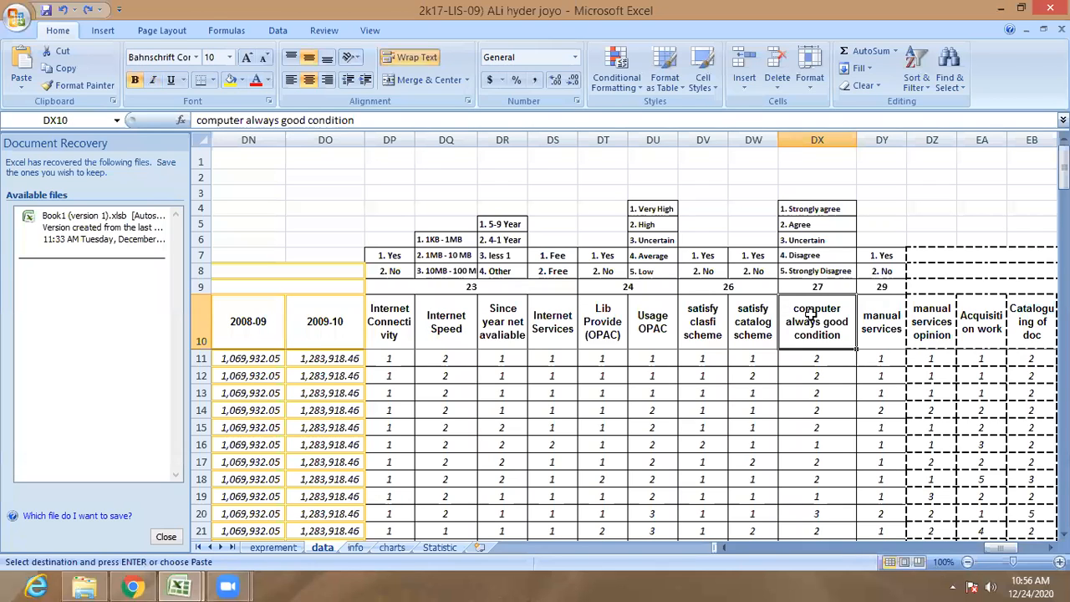
Try to create a pivot table at A28 of the exprement sheet from the data sheet range G10:DX91.
{"action": "left_click", "coordinate": [260, 548]}
{"action": "left_click", "coordinate": [252, 447]}
{"action": "left_click", "coordinate": [277, 479]}
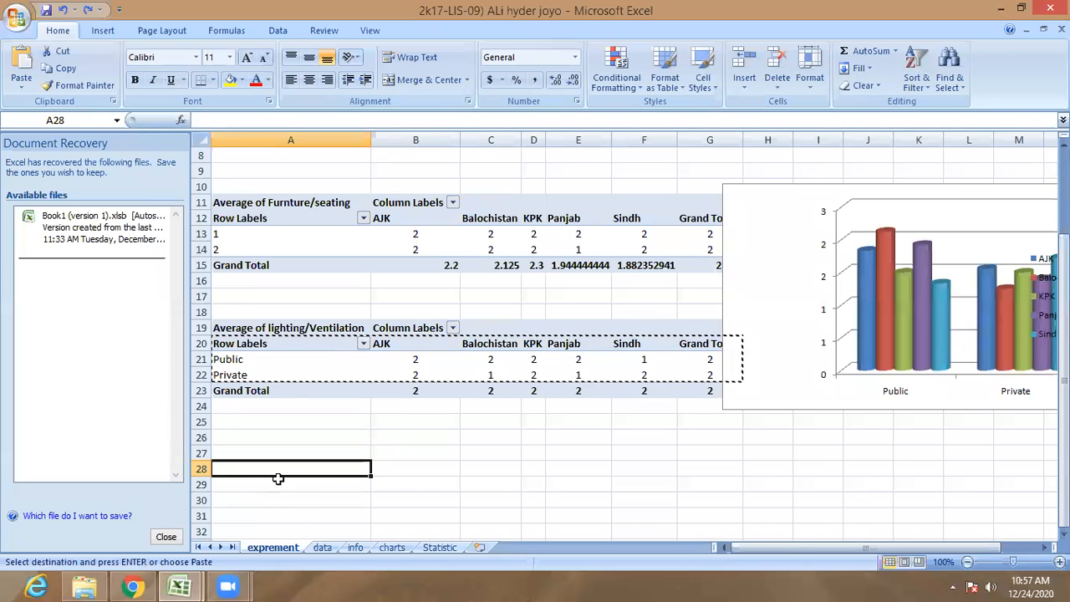
{"action": "left_click", "coordinate": [98, 32]}
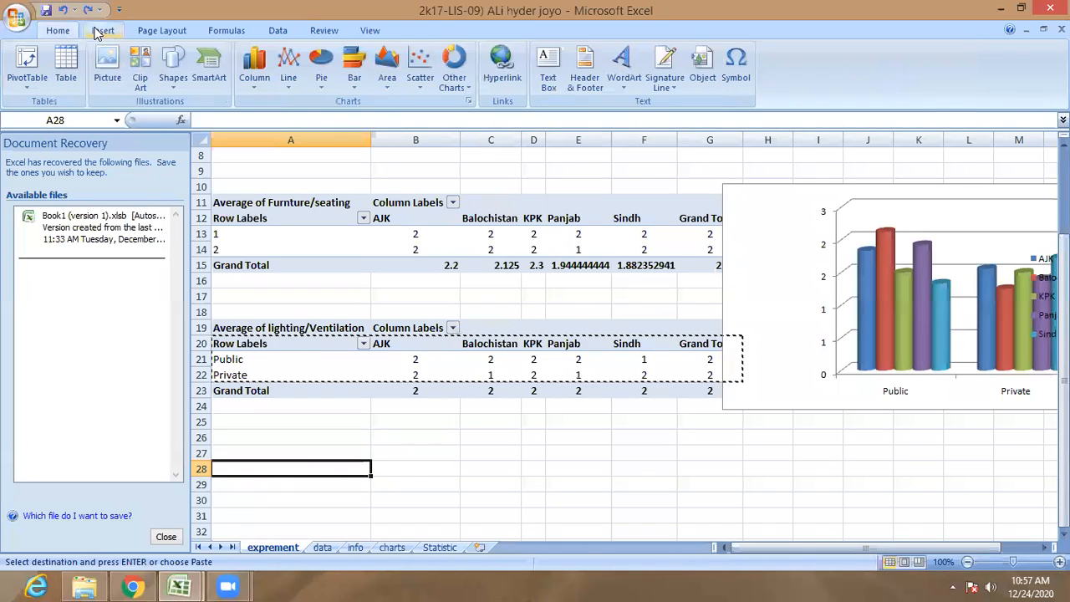
{"action": "left_click", "coordinate": [27, 67]}
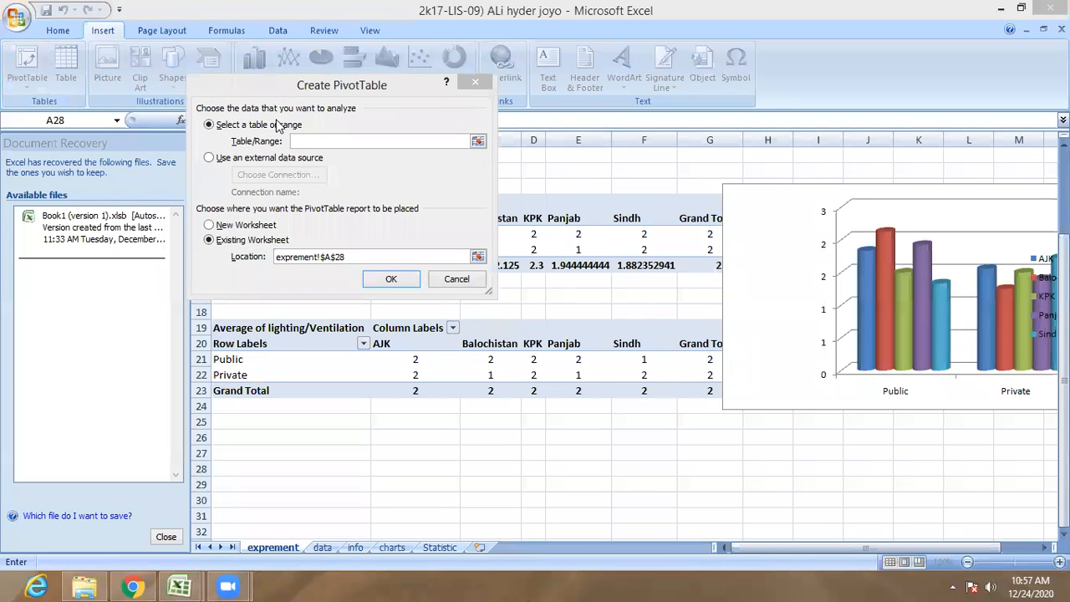
{"action": "left_click", "coordinate": [478, 143]}
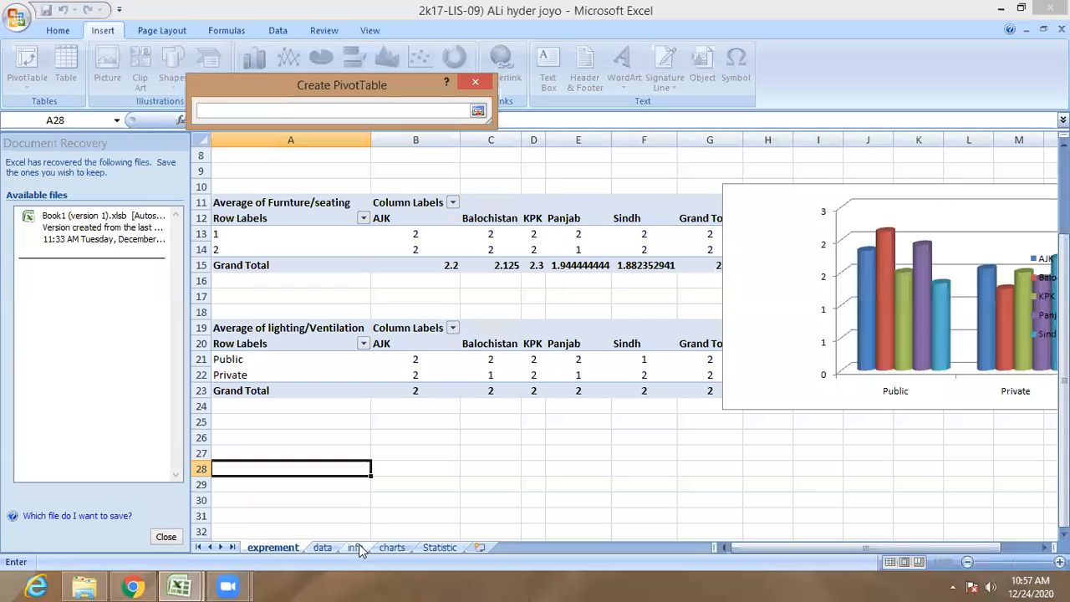
{"action": "left_click", "coordinate": [323, 547]}
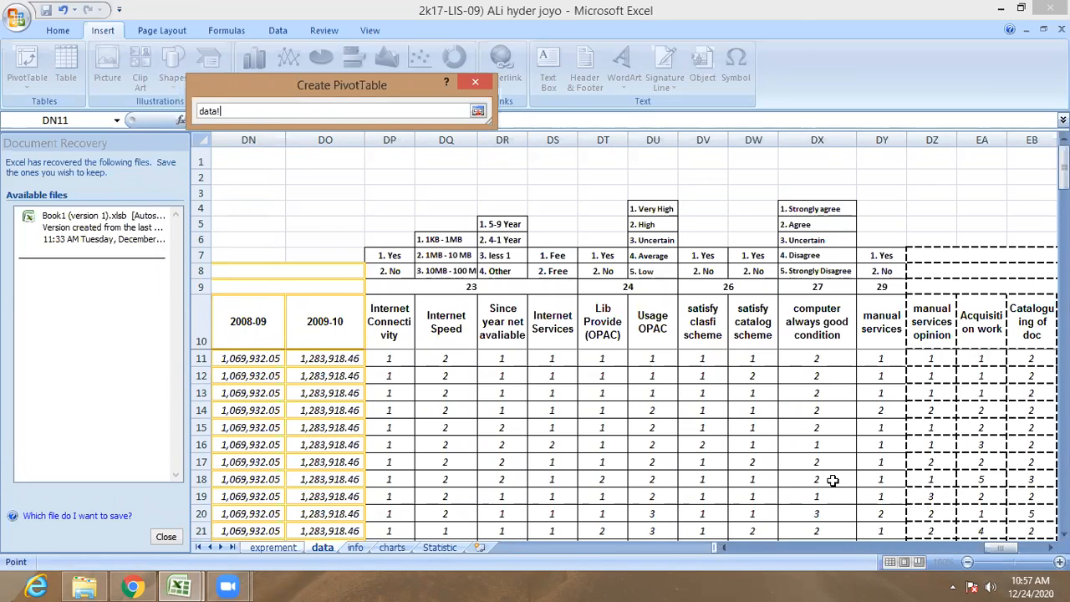
{"action": "left_click_drag", "start_coordinate": [817, 326], "coordinate": [550, 347]}
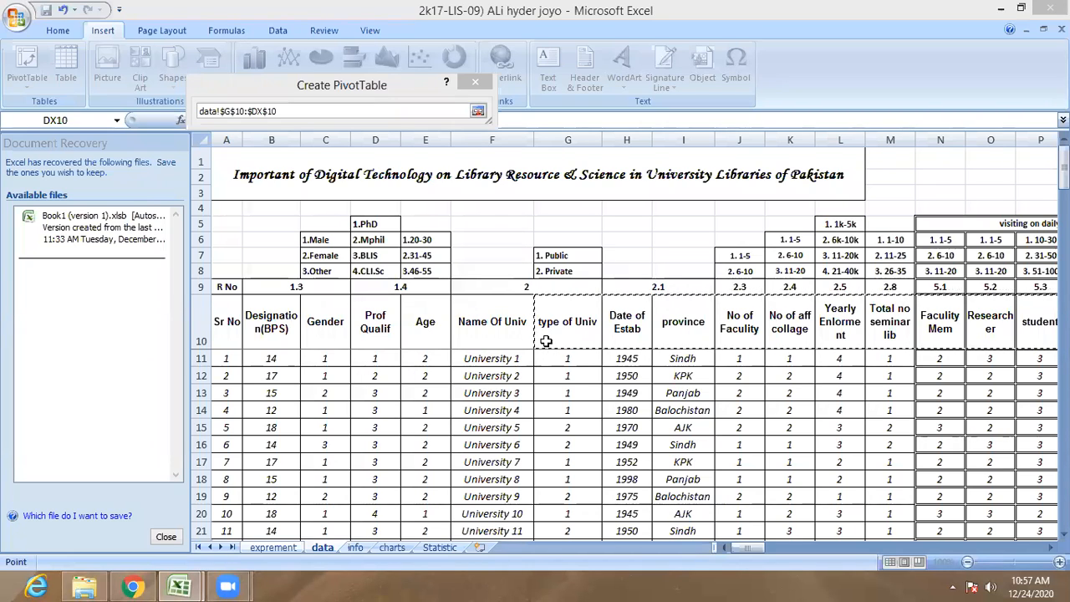
{"action": "left_click", "coordinate": [287, 110]}
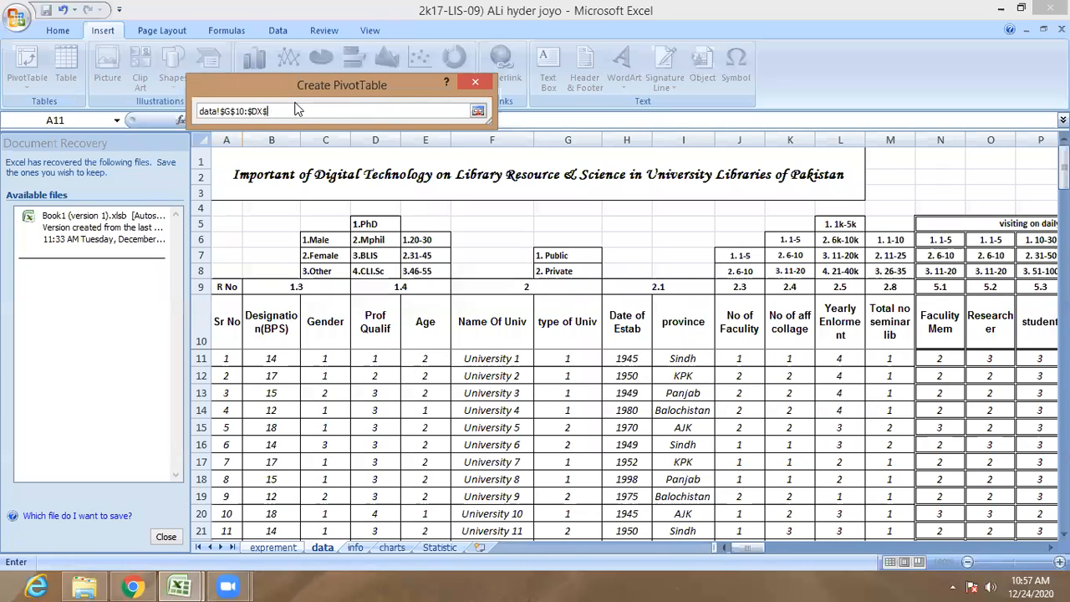
{"action": "type", "text": "9"}
{"action": "left_click", "coordinate": [477, 112]}
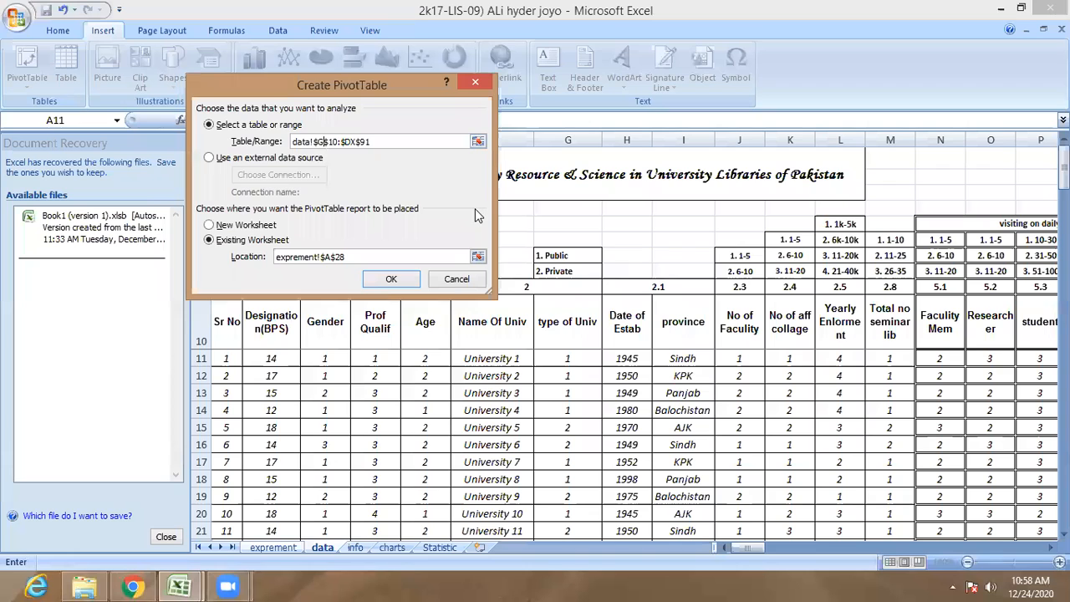
{"action": "key", "text": "Right"}
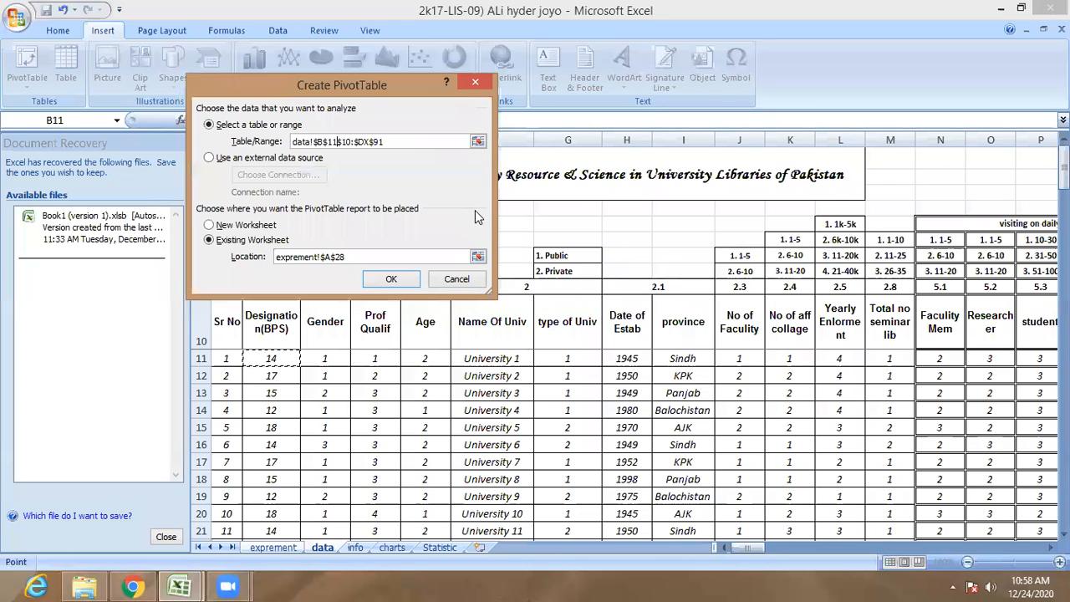
{"action": "left_click", "coordinate": [391, 279]}
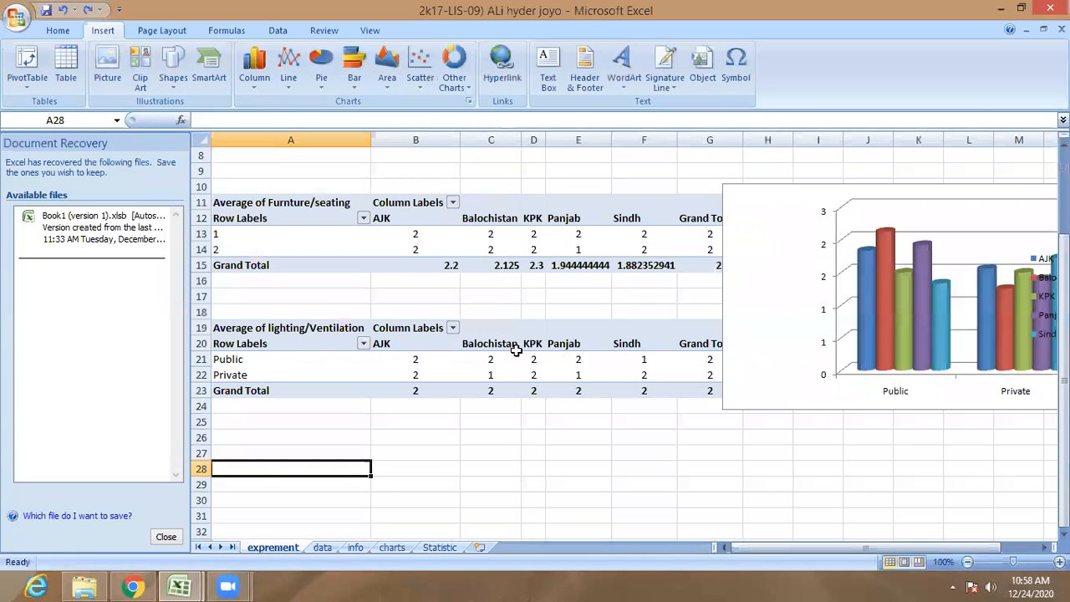
Select A27 on the exprement sheet, and check the data sheet's extent from "type of Univ" (G10) to the last "computer always good condition" response.
{"action": "left_click", "coordinate": [274, 451]}
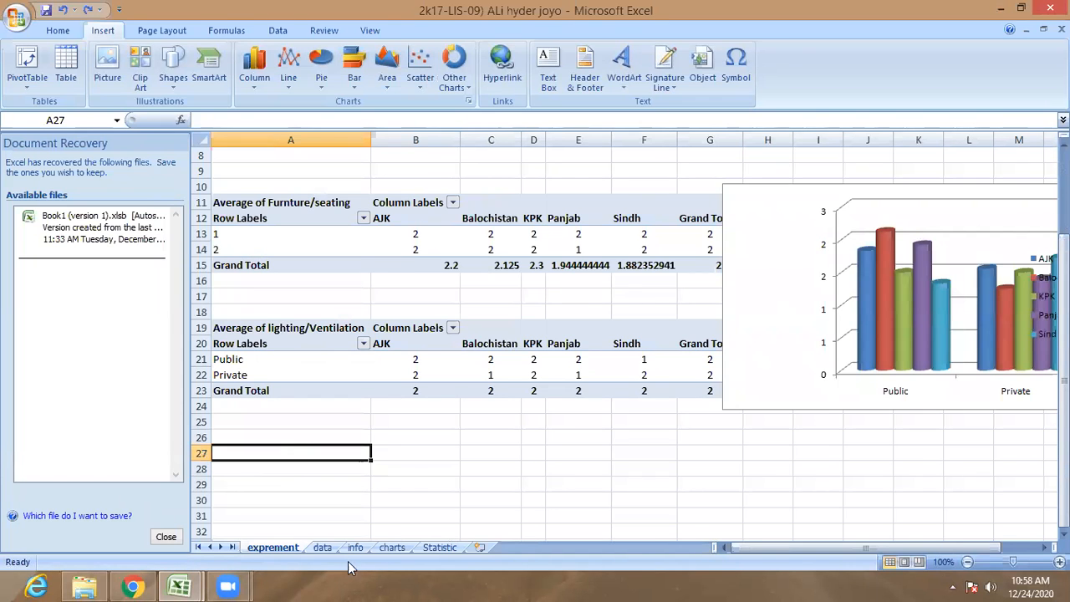
{"action": "left_click", "coordinate": [322, 547]}
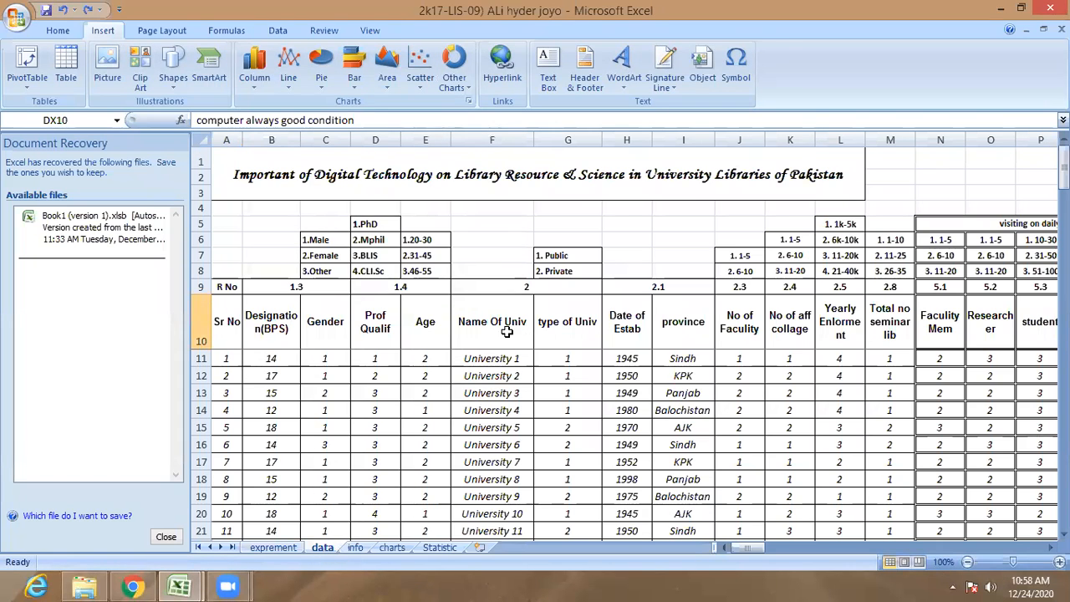
{"action": "left_click", "coordinate": [559, 330]}
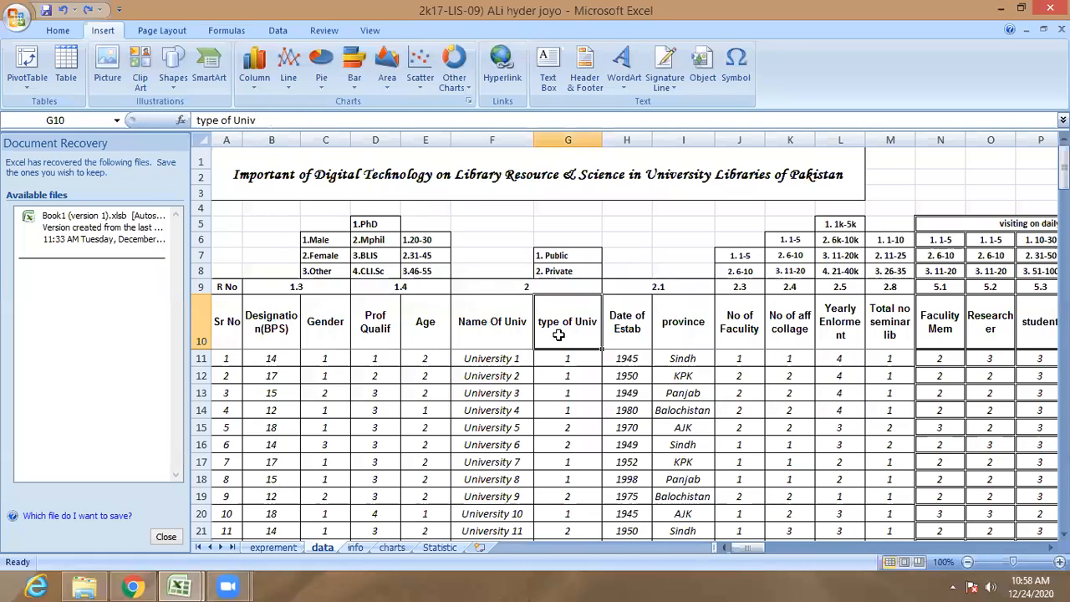
{"action": "left_click_drag", "start_coordinate": [749, 548], "coordinate": [962, 549]}
{"action": "left_click_drag", "start_coordinate": [970, 554], "coordinate": [1003, 548]}
{"action": "left_click", "coordinate": [970, 334]}
{"action": "scroll", "coordinate": [989, 329], "scroll_direction": "down", "scroll_amount": 3}
{"action": "scroll", "coordinate": [990, 329], "scroll_direction": "down", "scroll_amount": 20}
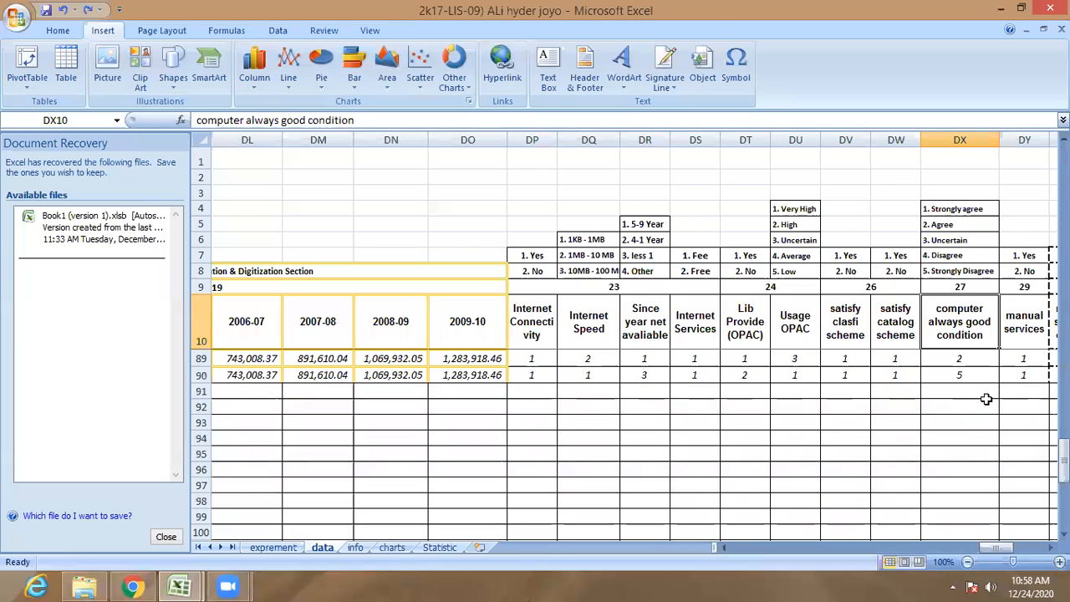
{"action": "left_click", "coordinate": [971, 377]}
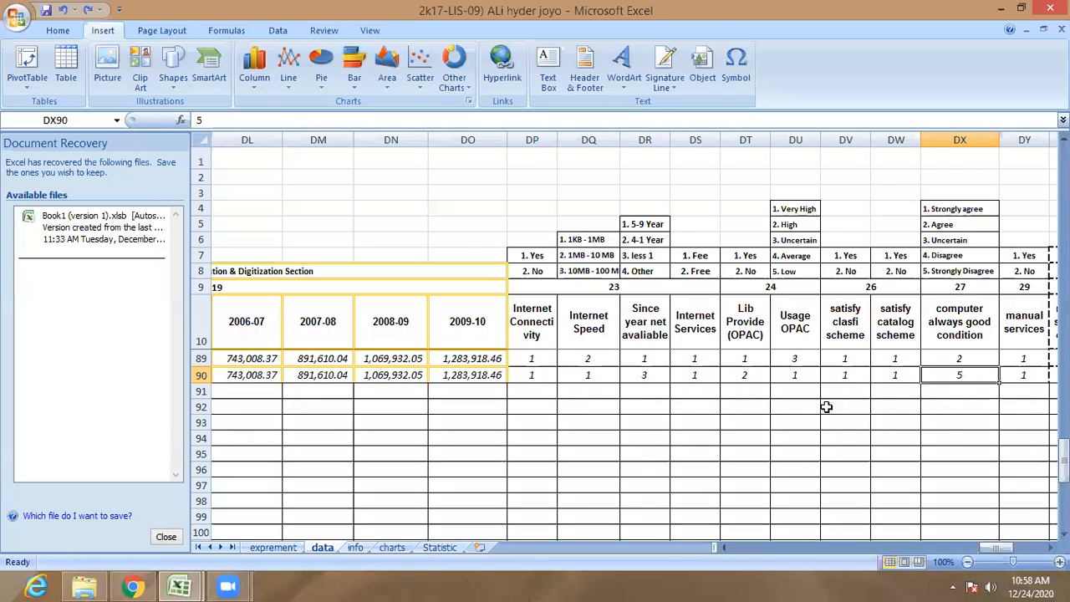
Create a pivot table at A27 of the exprement sheet from the data sheet range G10:DX89.
{"action": "left_click", "coordinate": [283, 549]}
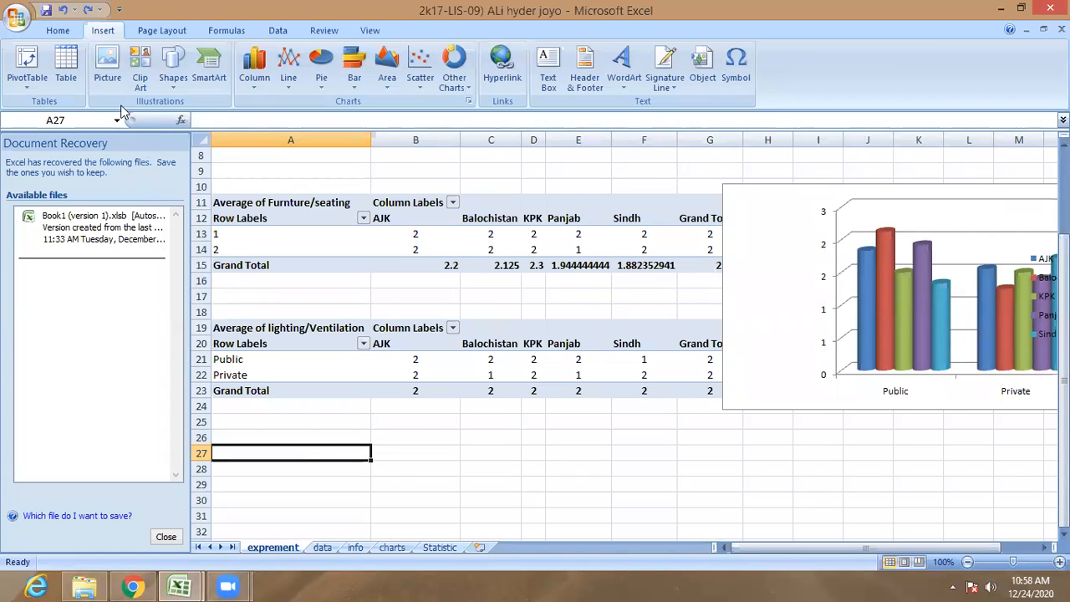
{"action": "left_click", "coordinate": [27, 60]}
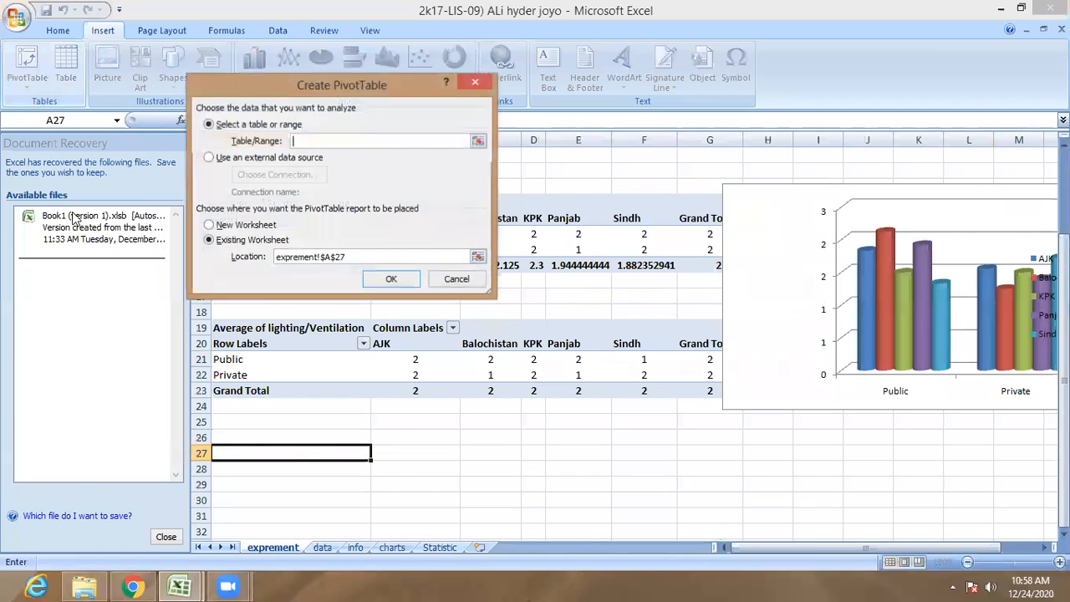
{"action": "left_click", "coordinate": [477, 141]}
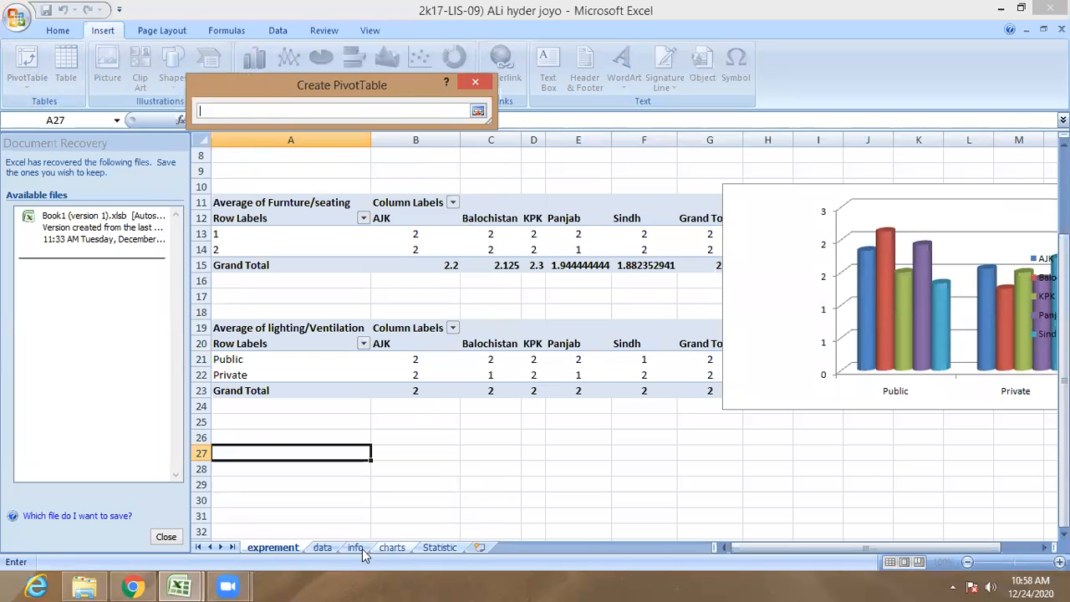
{"action": "left_click", "coordinate": [326, 548]}
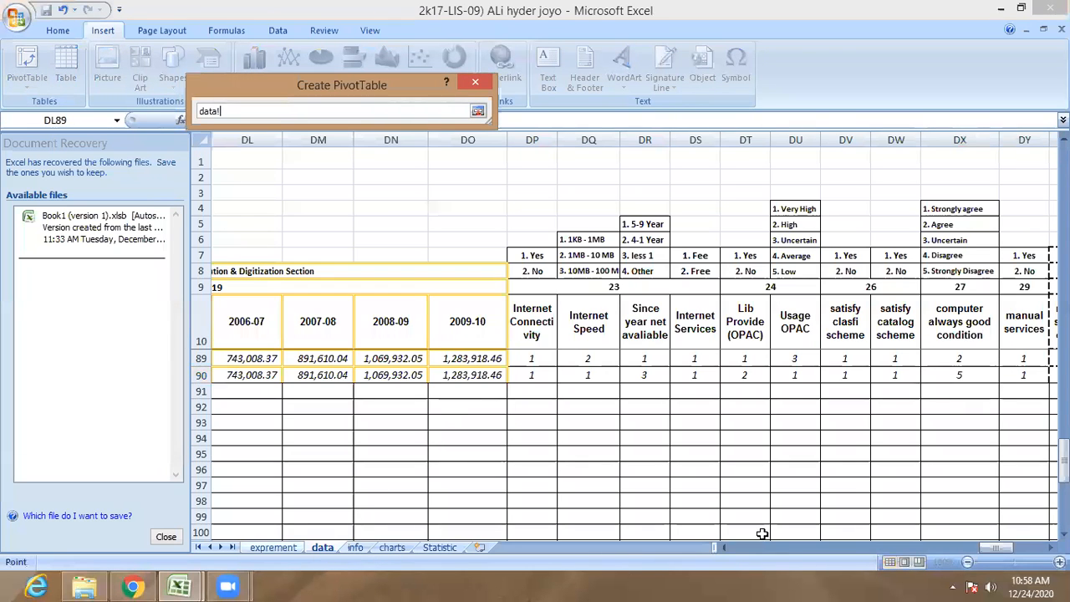
{"action": "left_click_drag", "start_coordinate": [997, 546], "coordinate": [715, 579]}
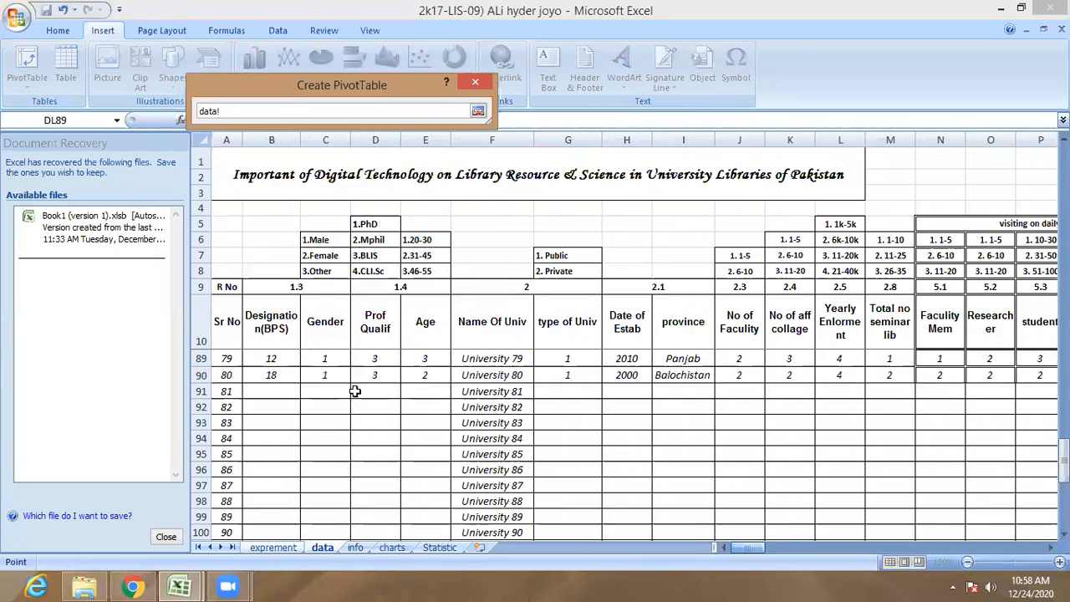
{"action": "left_click", "coordinate": [564, 329]}
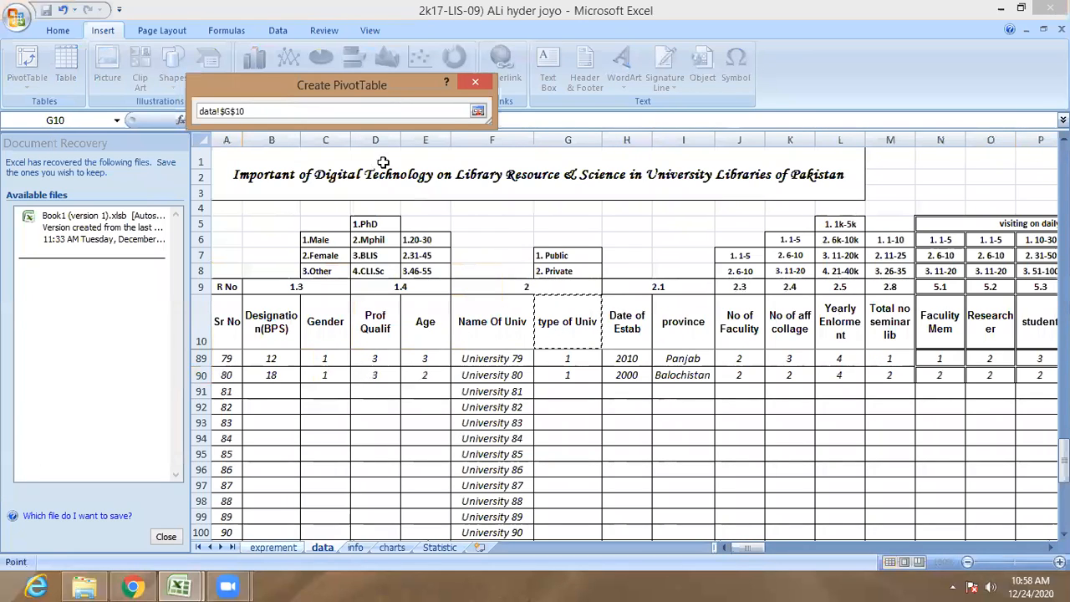
{"action": "left_click_drag", "start_coordinate": [583, 327], "coordinate": [517, 414]}
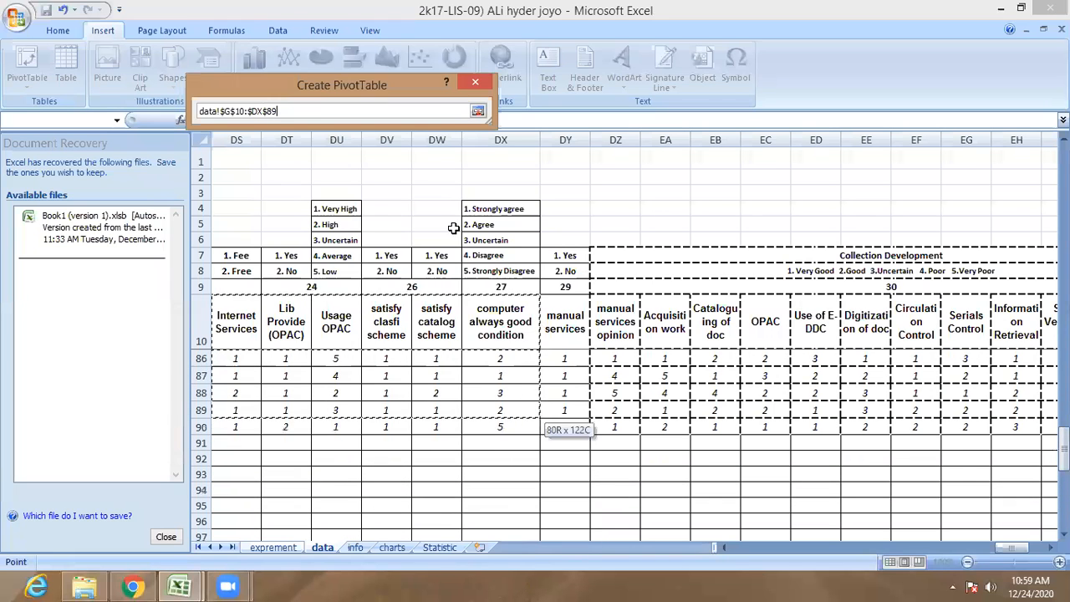
{"action": "left_click", "coordinate": [477, 110]}
{"action": "left_click", "coordinate": [392, 280]}
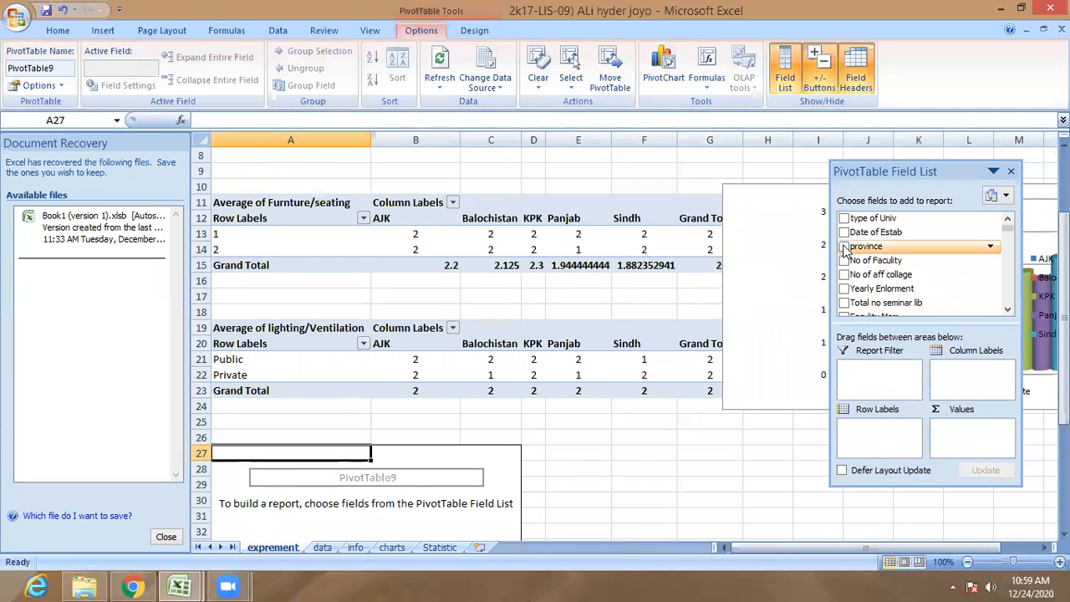
Lay out the pivot table with province as rows, type of Univ as columns and computer always good condition as values.
{"action": "left_click_drag", "start_coordinate": [844, 251], "coordinate": [889, 438]}
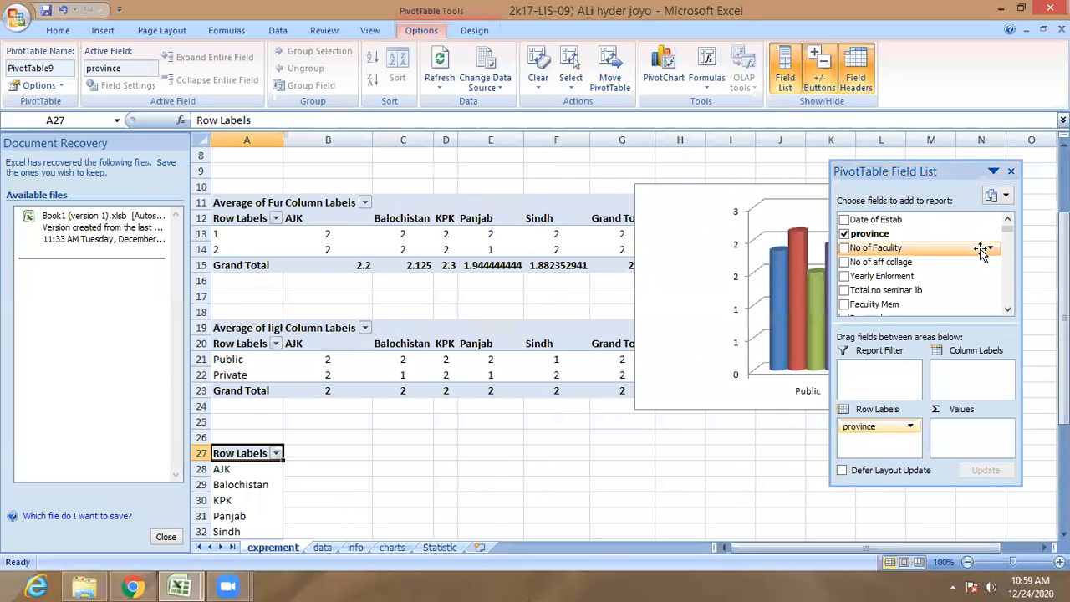
{"action": "scroll", "coordinate": [970, 248], "scroll_direction": "up", "scroll_amount": 3}
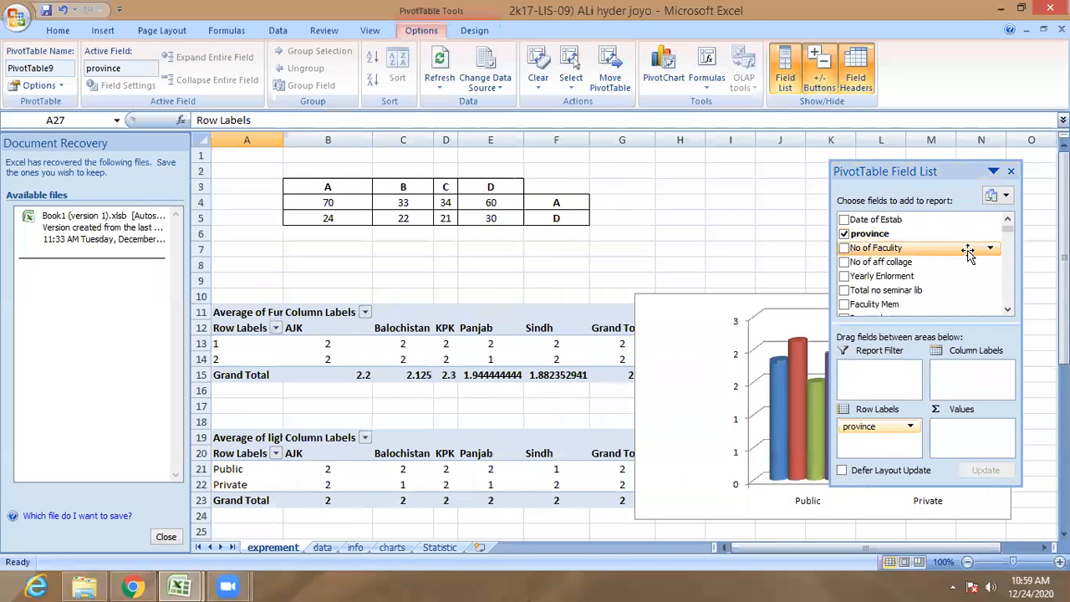
{"action": "left_click", "coordinate": [1007, 223]}
{"action": "left_click_drag", "start_coordinate": [874, 219], "coordinate": [960, 374]}
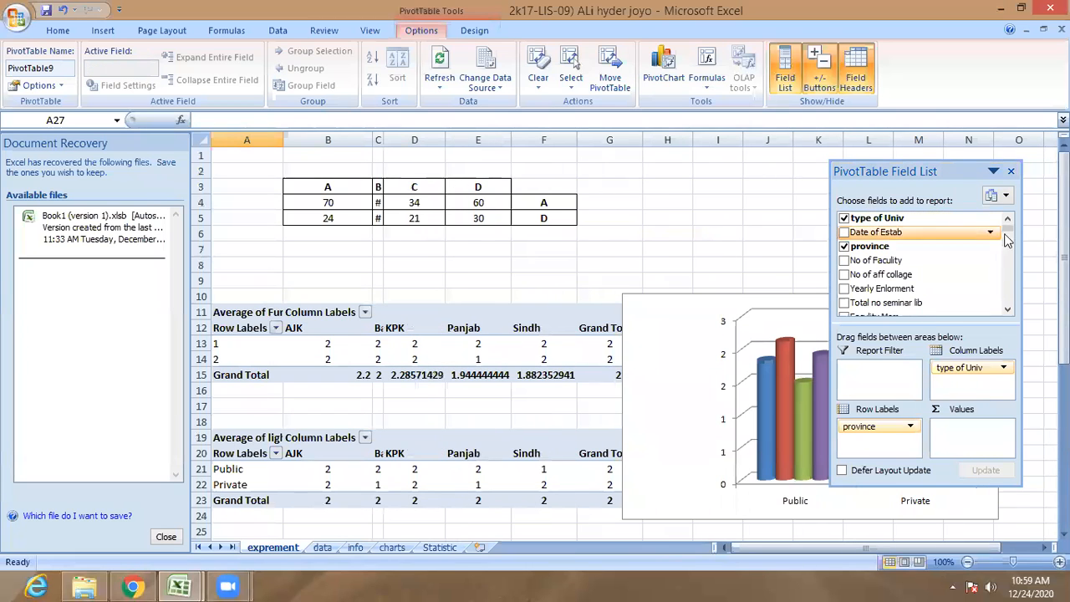
{"action": "left_click_drag", "start_coordinate": [1006, 227], "coordinate": [1009, 311]}
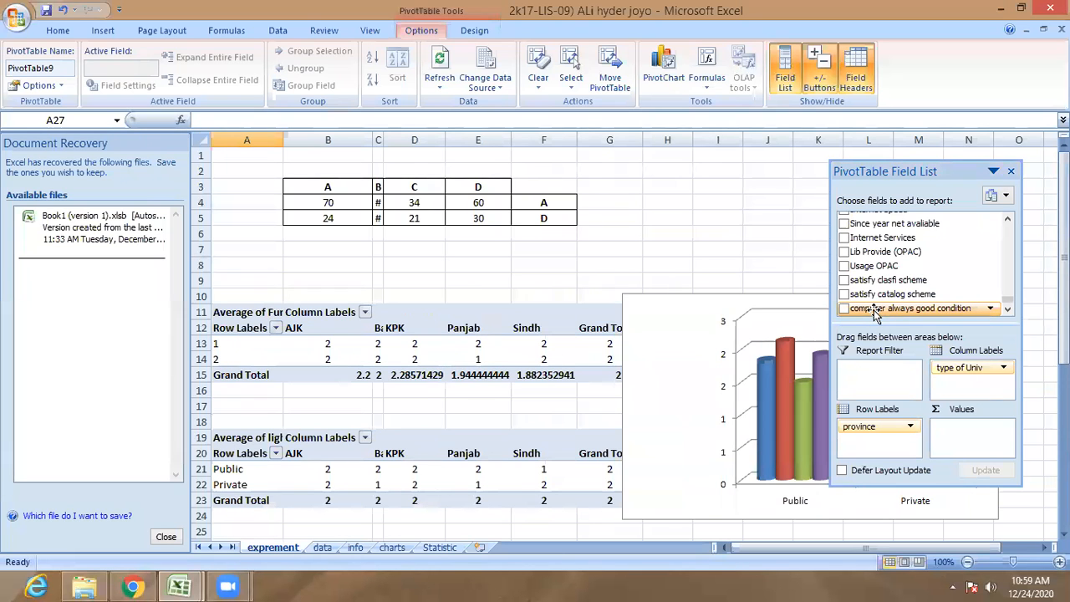
{"action": "left_click_drag", "start_coordinate": [874, 312], "coordinate": [961, 432]}
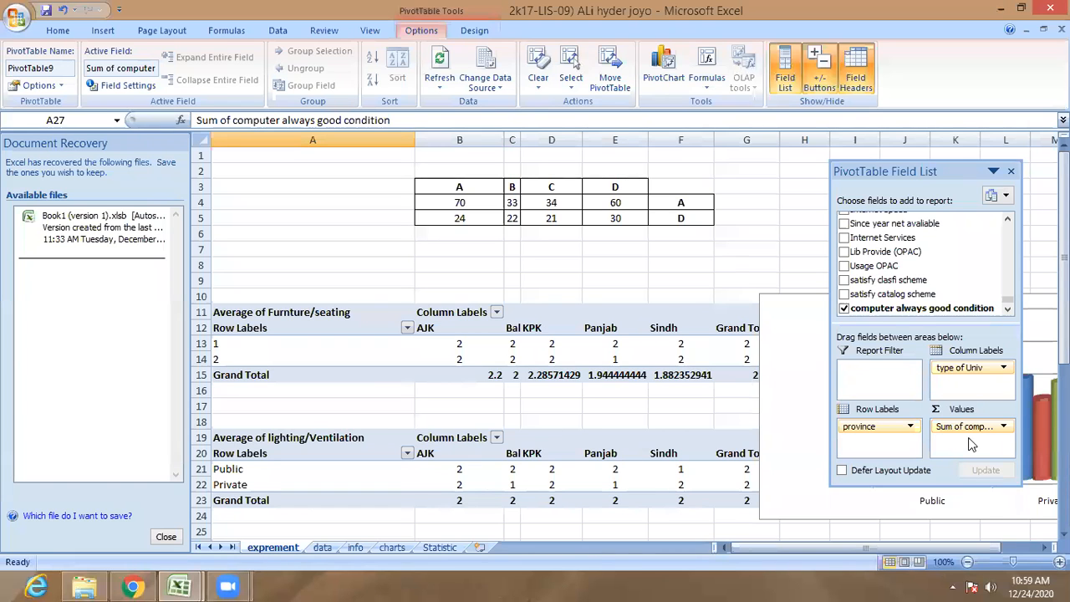
Summarize the computer always good condition values by Average instead of Sum.
{"action": "left_click", "coordinate": [1002, 427]}
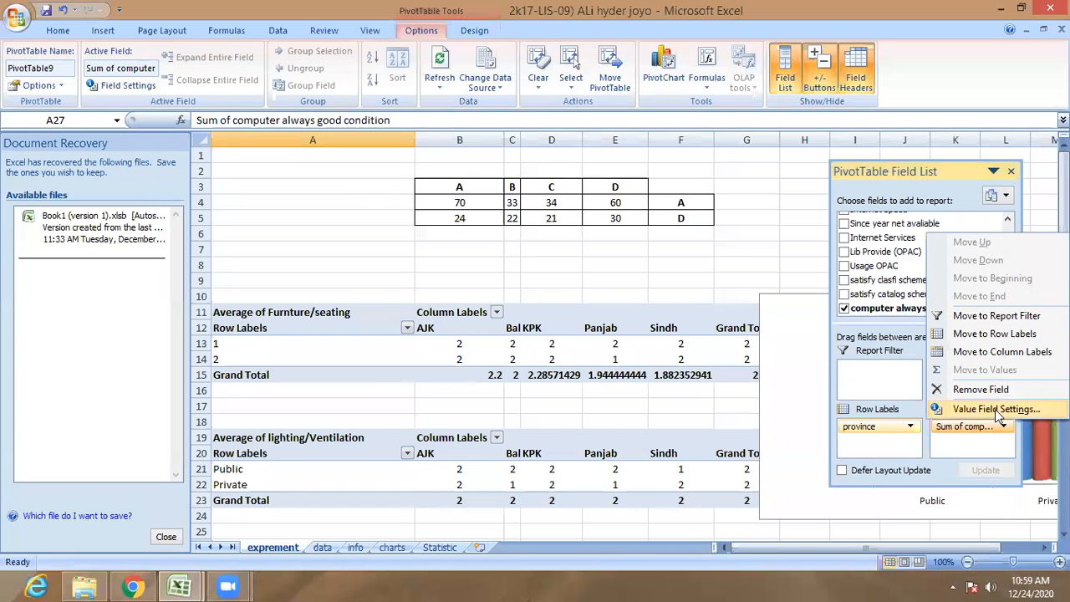
{"action": "left_click", "coordinate": [995, 409]}
{"action": "left_click", "coordinate": [229, 220]}
{"action": "left_click", "coordinate": [391, 290]}
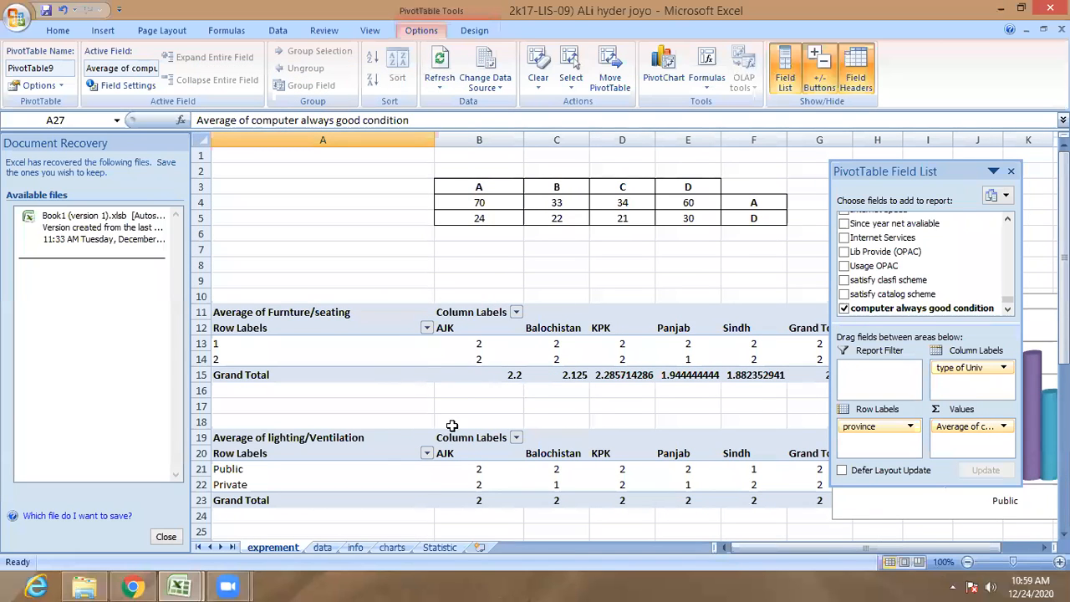
Format the computer condition averages in B29:D34, including the grand totals, with no decimal places.
{"action": "scroll", "coordinate": [556, 429], "scroll_direction": "down", "scroll_amount": 1}
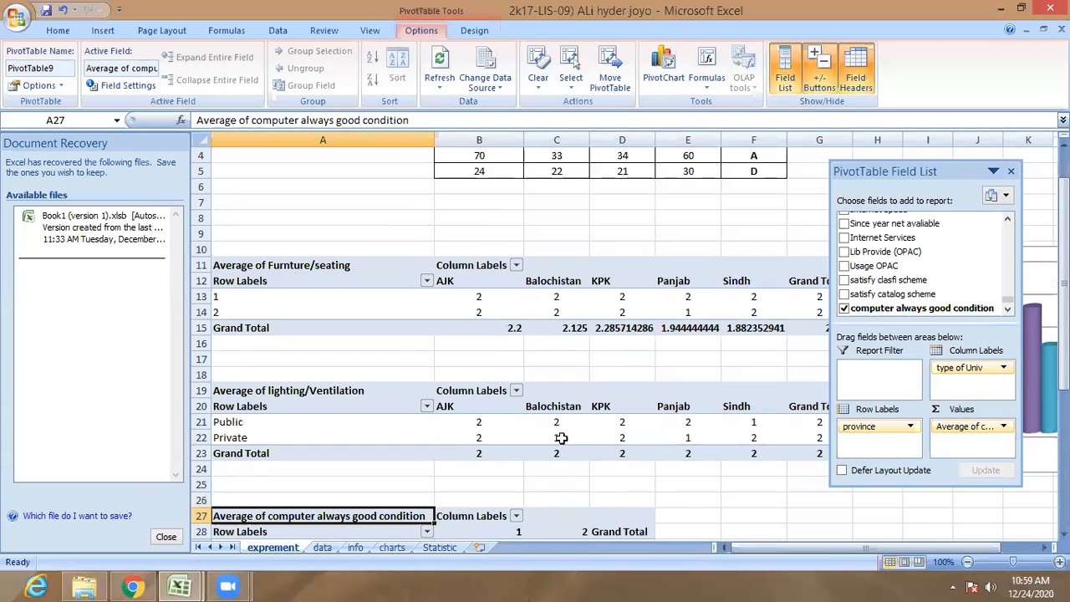
{"action": "scroll", "coordinate": [561, 438], "scroll_direction": "down", "scroll_amount": 3}
{"action": "left_click", "coordinate": [281, 423]}
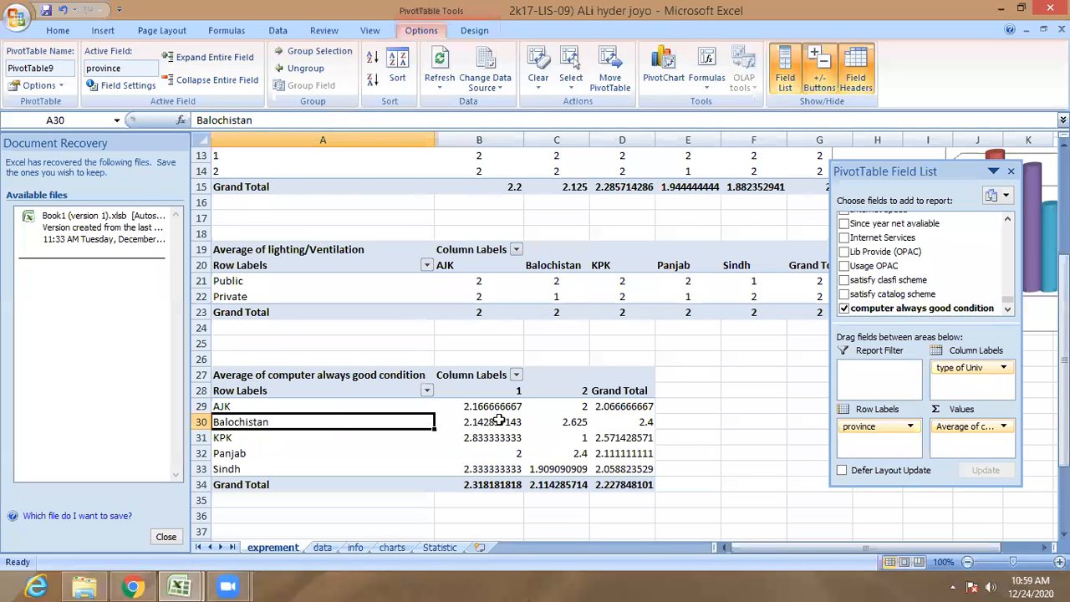
{"action": "left_click_drag", "start_coordinate": [495, 405], "coordinate": [636, 487]}
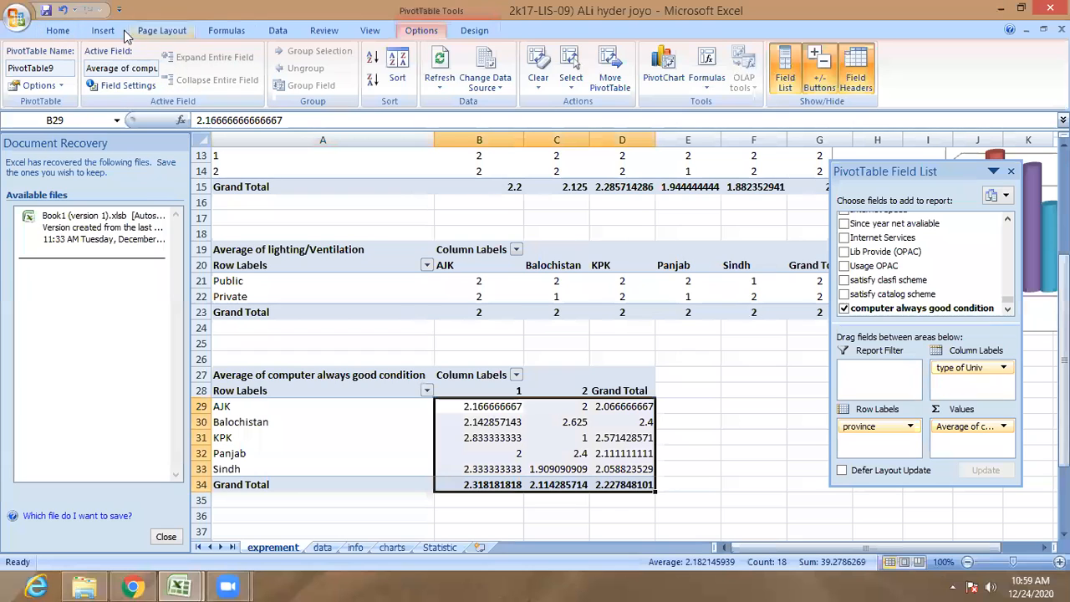
{"action": "left_click", "coordinate": [58, 31]}
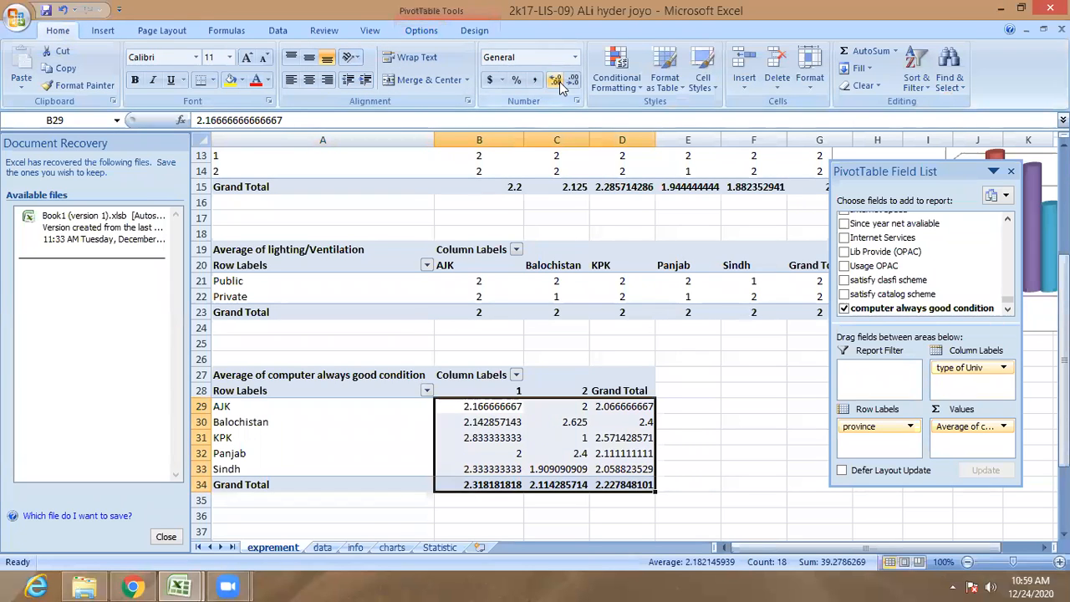
{"action": "left_click", "coordinate": [574, 81]}
{"action": "left_click", "coordinate": [574, 81]}
{"action": "left_click", "coordinate": [574, 80]}
{"action": "left_click", "coordinate": [573, 80]}
{"action": "left_click", "coordinate": [574, 81]}
{"action": "left_click", "coordinate": [573, 80]}
{"action": "left_click", "coordinate": [574, 80]}
{"action": "left_click", "coordinate": [573, 80]}
{"action": "left_click", "coordinate": [573, 80]}
Center the computer always good condition averages in B29:D33 horizontally, leaving out the grand total row.
{"action": "left_click", "coordinate": [504, 416]}
{"action": "left_click_drag", "start_coordinate": [505, 405], "coordinate": [618, 465]}
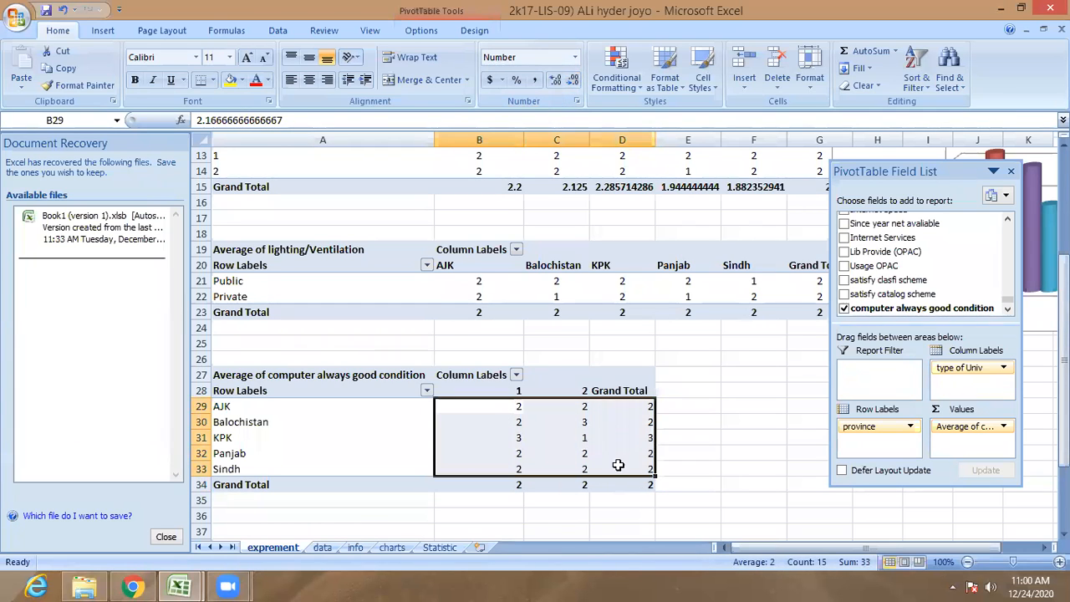
{"action": "left_click", "coordinate": [308, 80]}
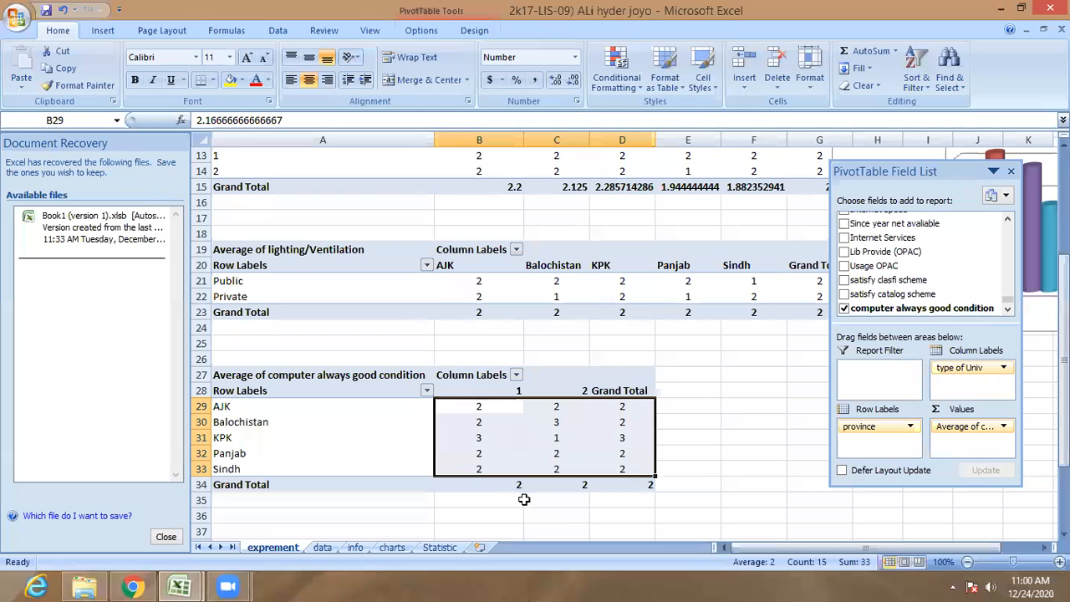
{"action": "left_click", "coordinate": [654, 30]}
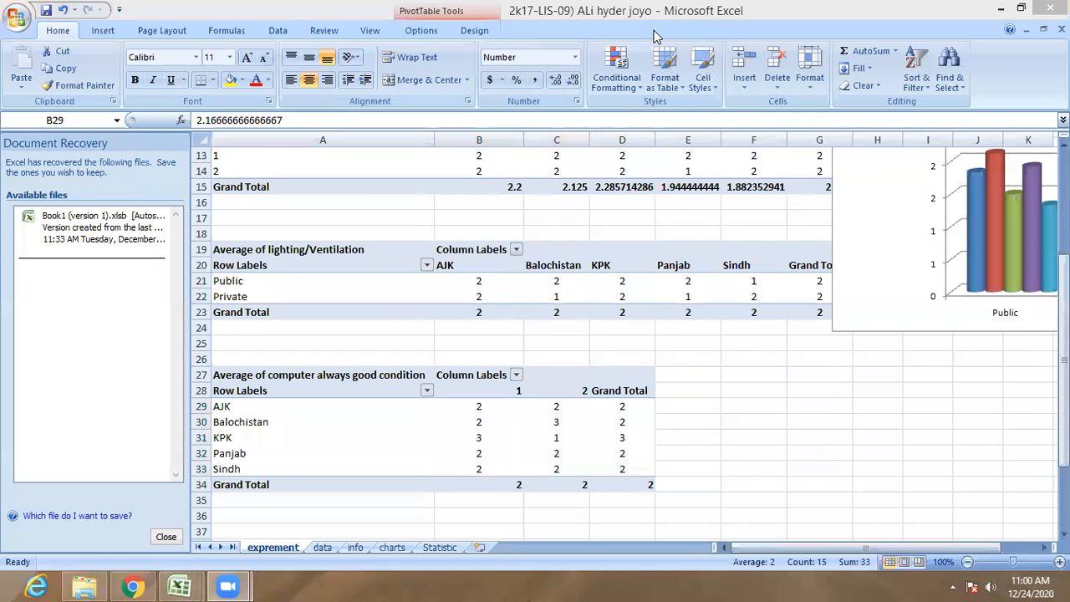
Narrow column A of the exprement sheet.
{"action": "left_click", "coordinate": [558, 425]}
{"action": "left_click", "coordinate": [698, 425]}
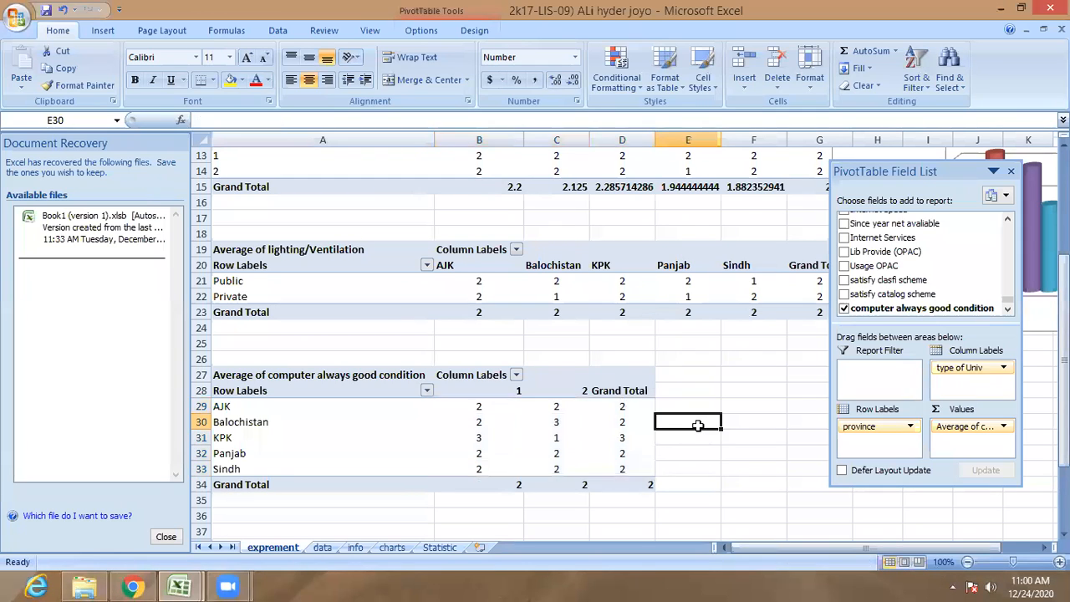
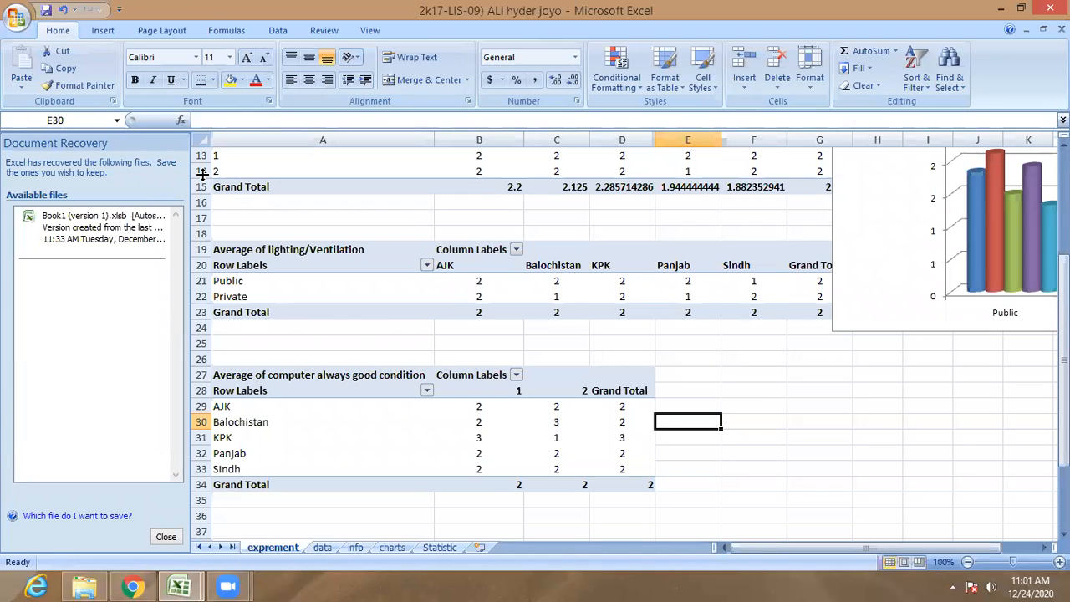
{"action": "left_click", "coordinate": [445, 458]}
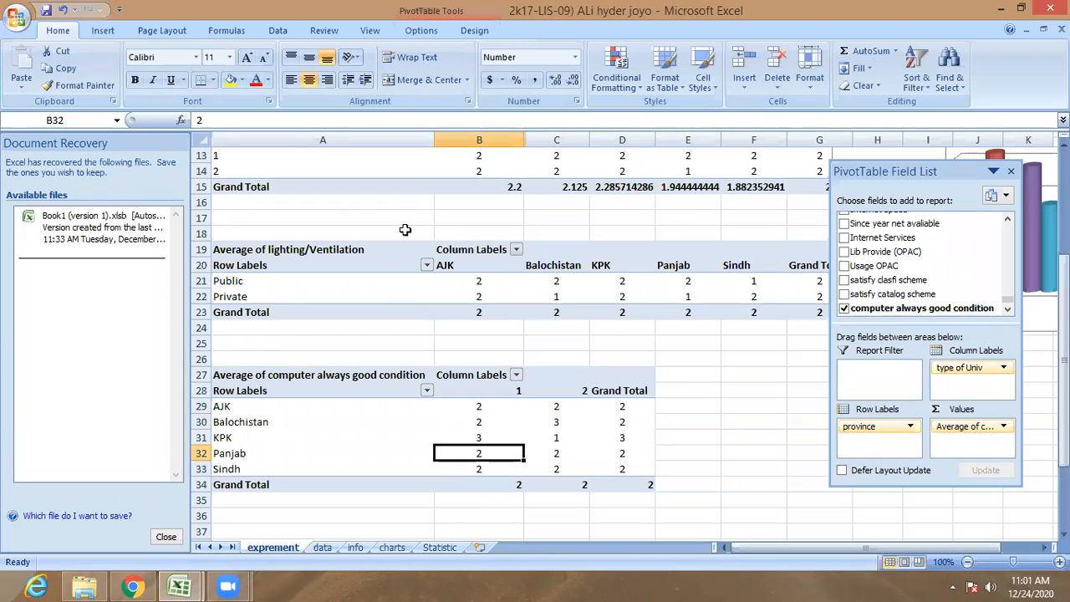
{"action": "left_click_drag", "start_coordinate": [435, 135], "coordinate": [367, 143]}
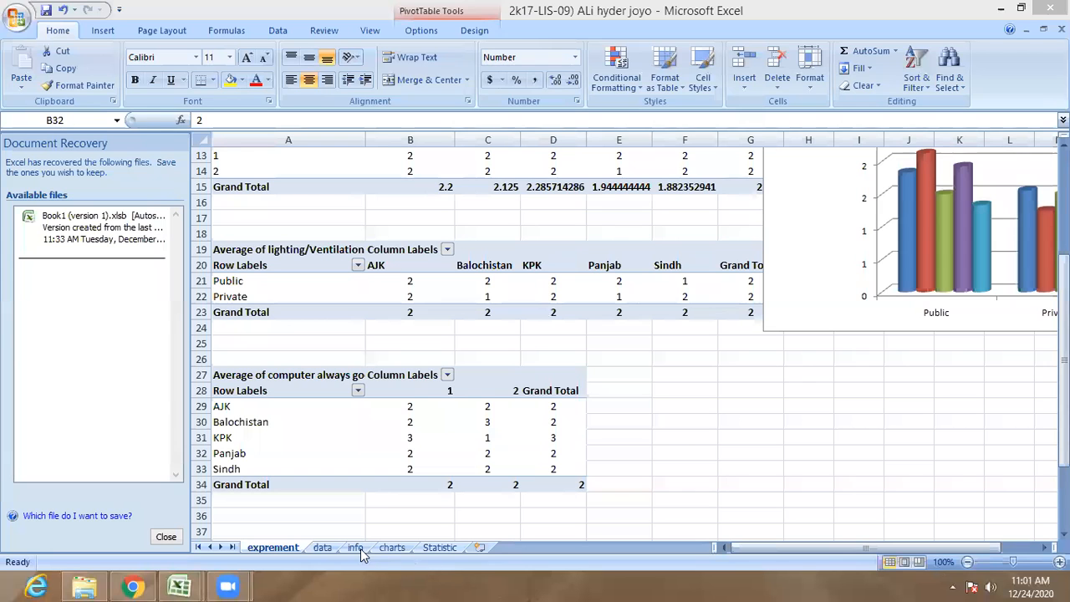
Compare the computer always good condition rating scale on the data sheet with the responses in DX86:DX90.
{"action": "left_click", "coordinate": [326, 547]}
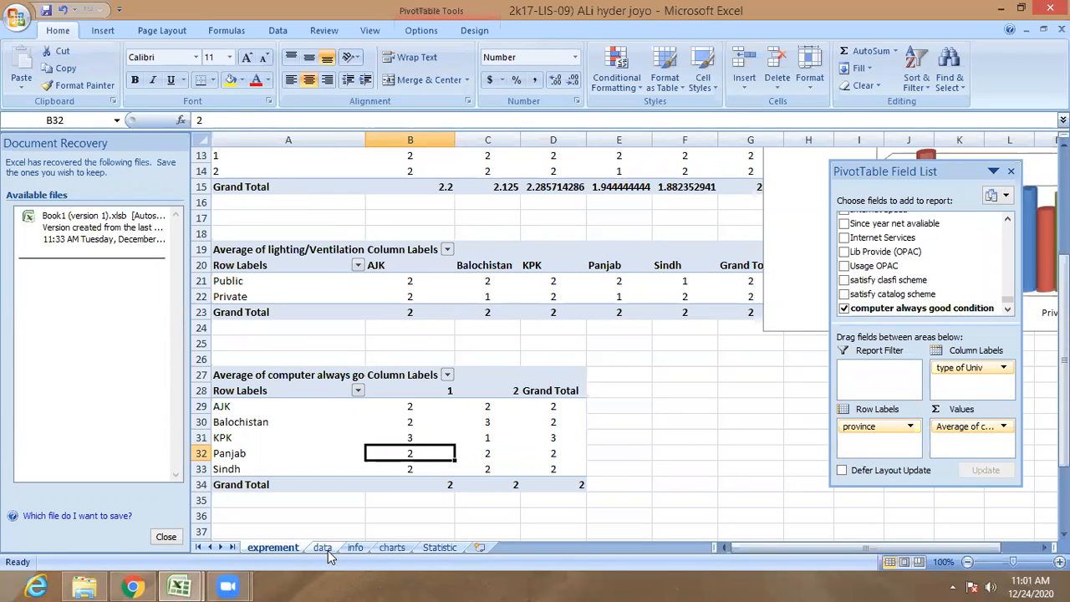
{"action": "left_click", "coordinate": [328, 550]}
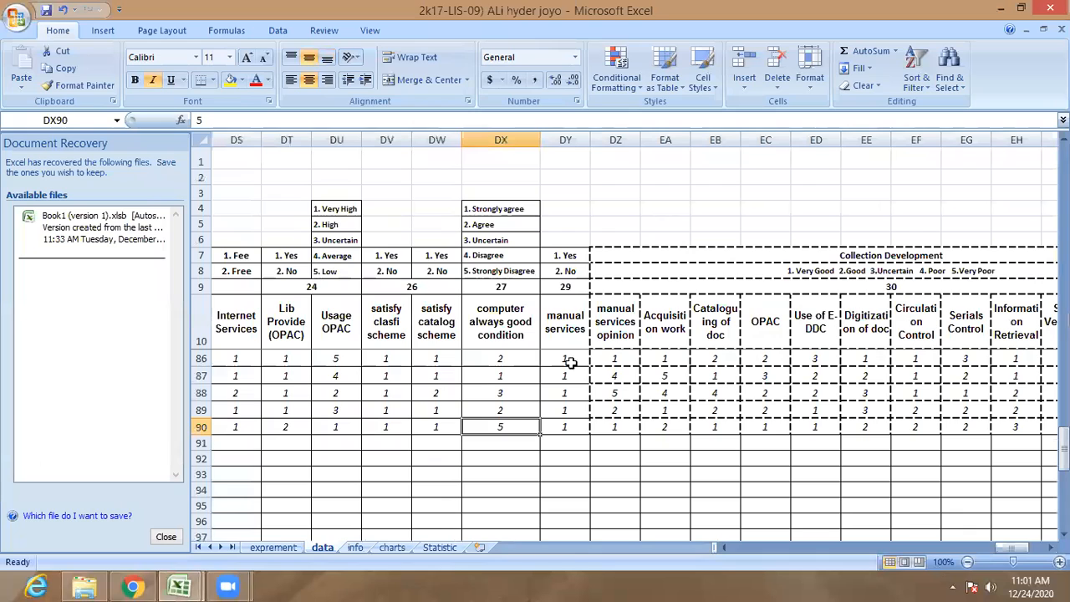
{"action": "left_click", "coordinate": [636, 390]}
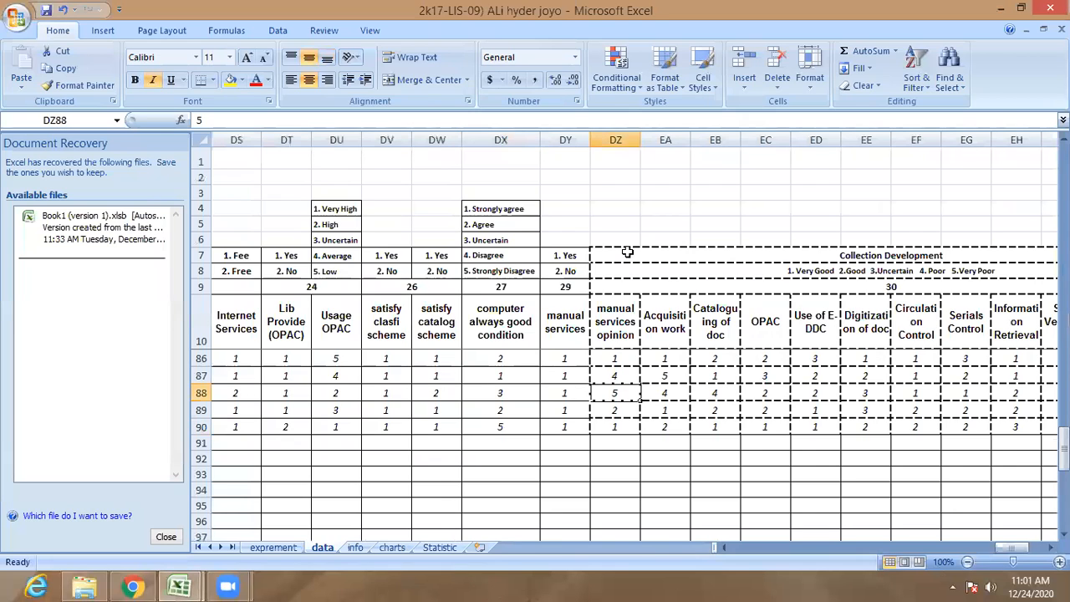
{"action": "left_click", "coordinate": [492, 209]}
{"action": "left_click", "coordinate": [490, 224]}
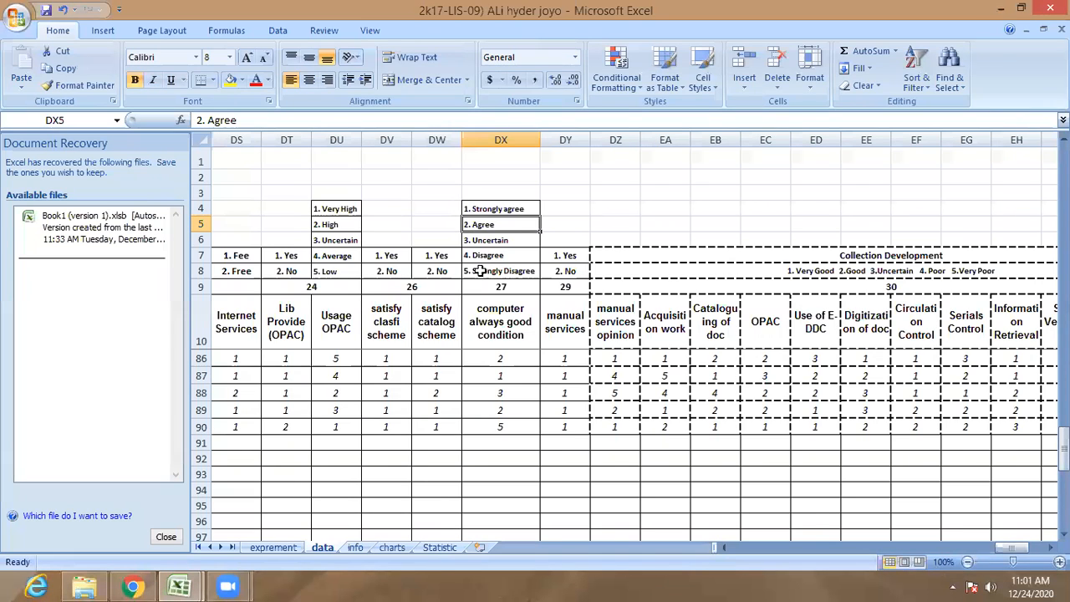
{"action": "left_click", "coordinate": [501, 364]}
{"action": "left_click", "coordinate": [495, 425]}
{"action": "left_click", "coordinate": [496, 390]}
{"action": "left_click", "coordinate": [498, 361]}
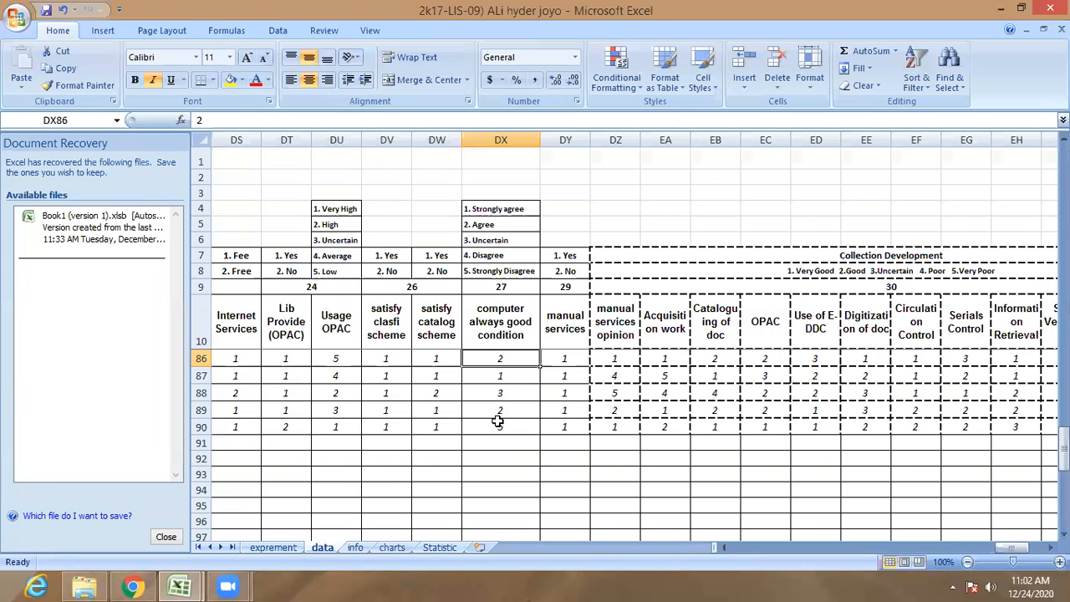
Examine the first computer always good condition responses from DX11 down against the heading and scale in DX4:DX10.
{"action": "scroll", "coordinate": [496, 377], "scroll_direction": "up", "scroll_amount": 20}
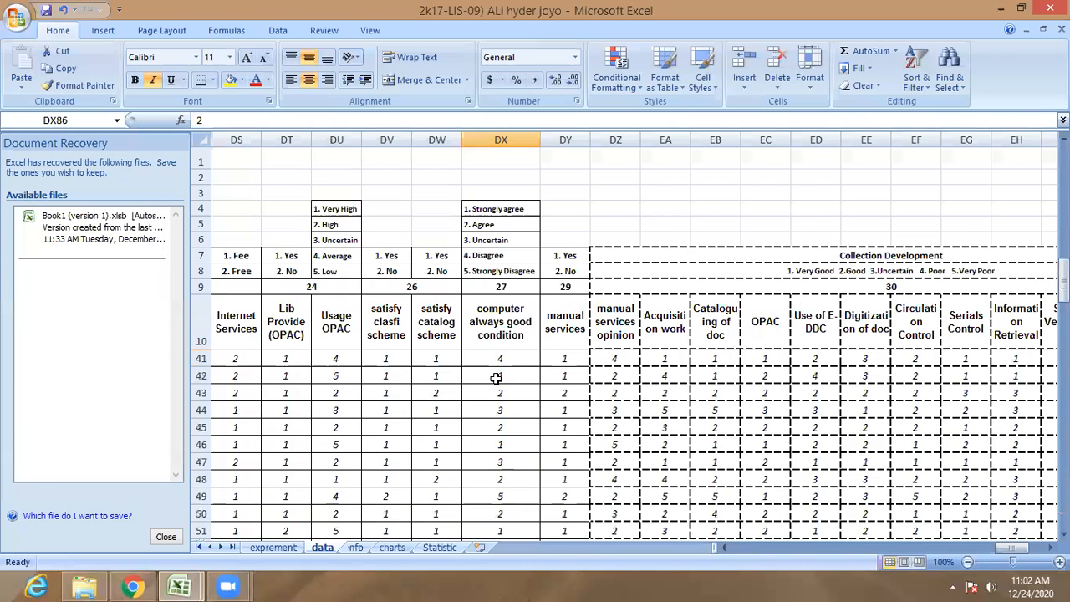
{"action": "left_click", "coordinate": [496, 377]}
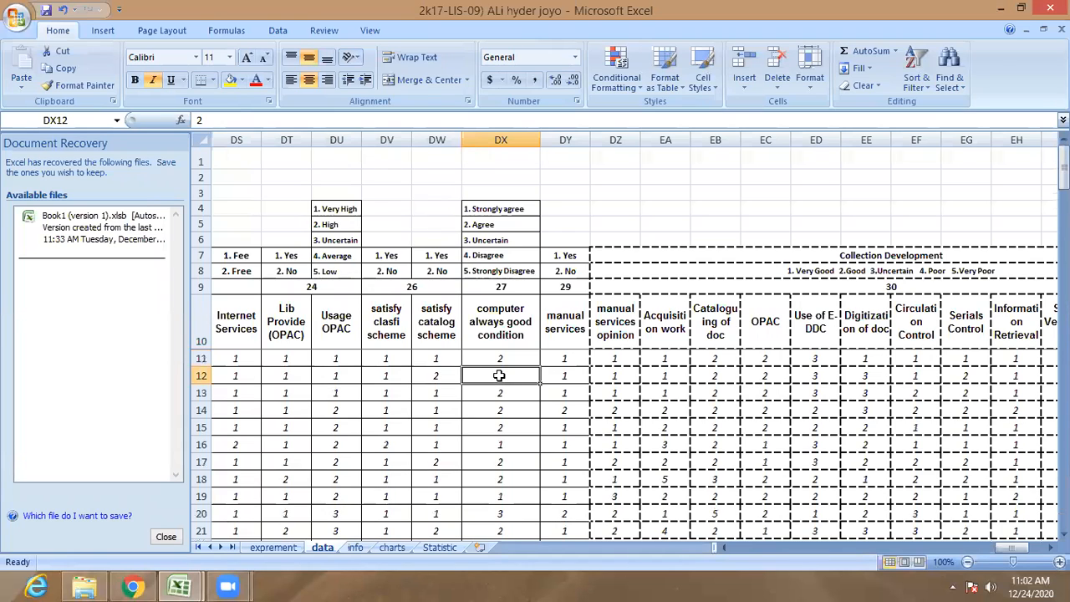
{"action": "left_click", "coordinate": [489, 209]}
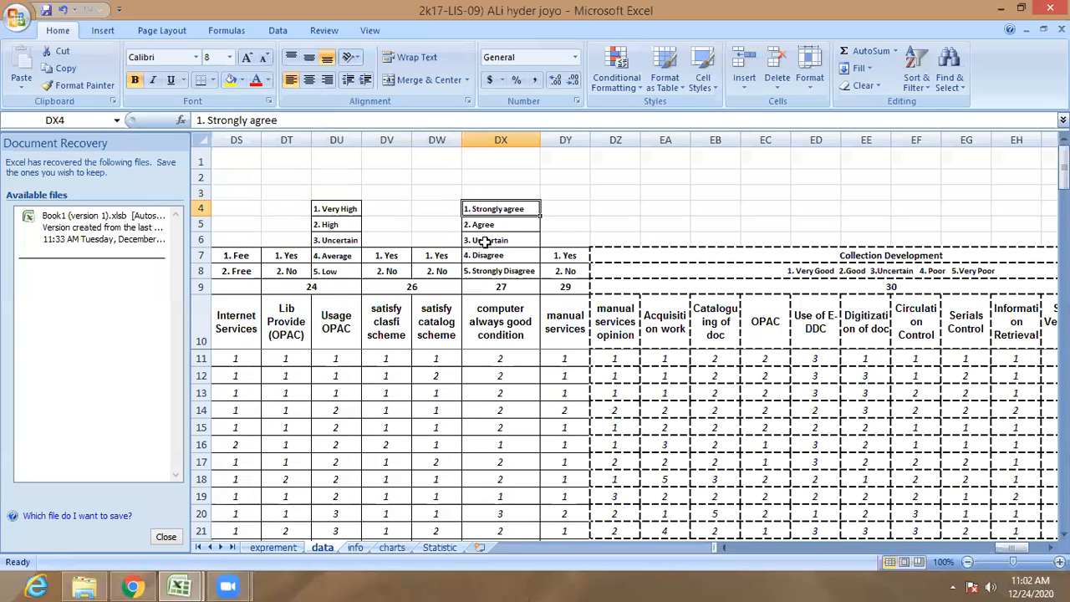
{"action": "left_click", "coordinate": [500, 361]}
{"action": "left_click", "coordinate": [500, 378]}
{"action": "left_click", "coordinate": [502, 395]}
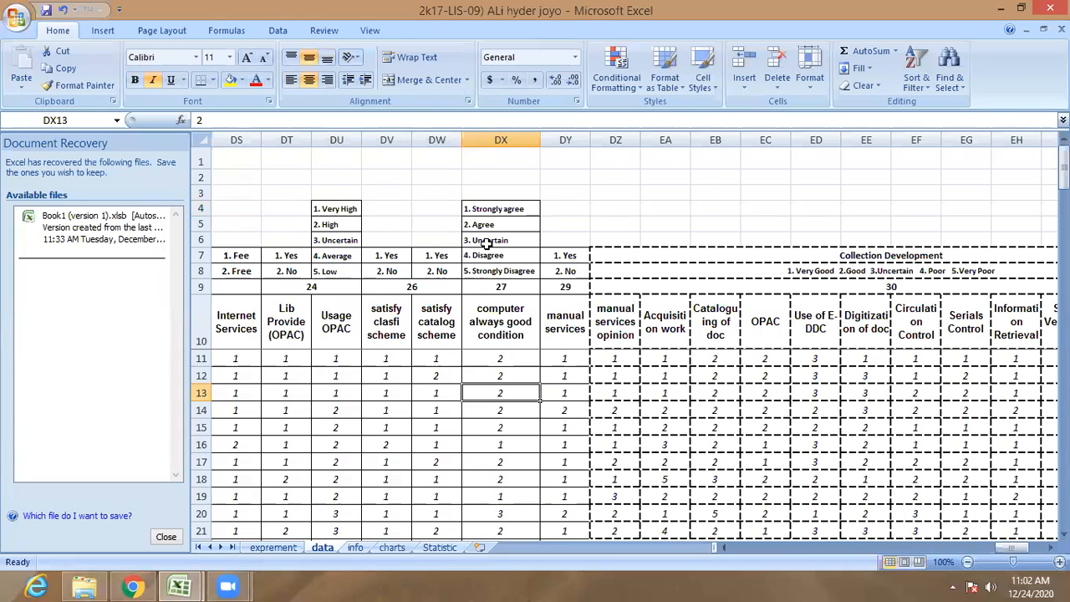
{"action": "left_click", "coordinate": [492, 333]}
{"action": "left_click", "coordinate": [567, 316]}
{"action": "left_click", "coordinate": [518, 319]}
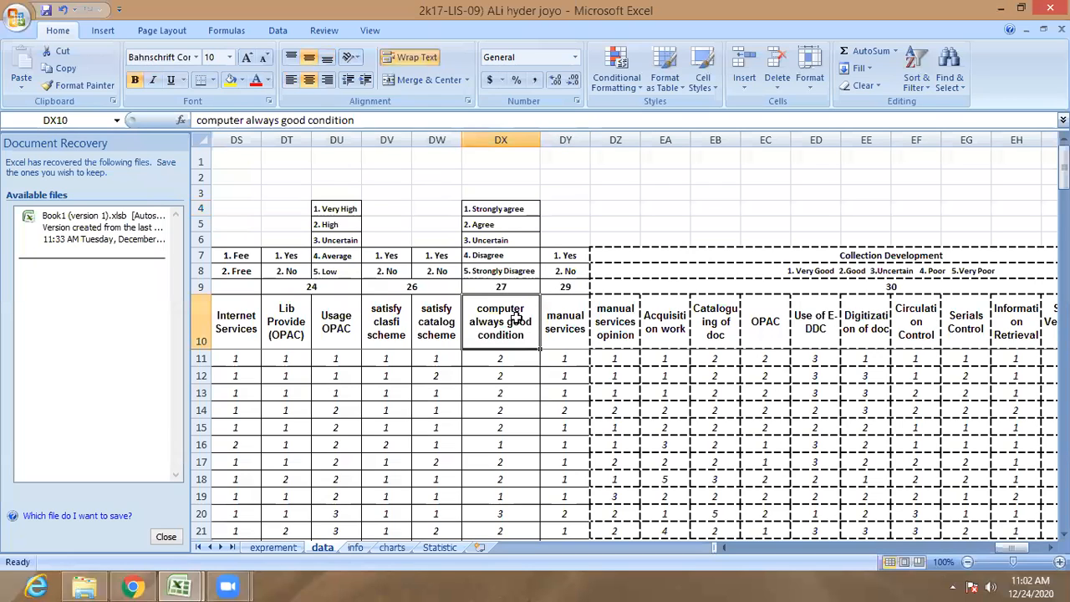
{"action": "left_click_drag", "start_coordinate": [501, 209], "coordinate": [509, 309]}
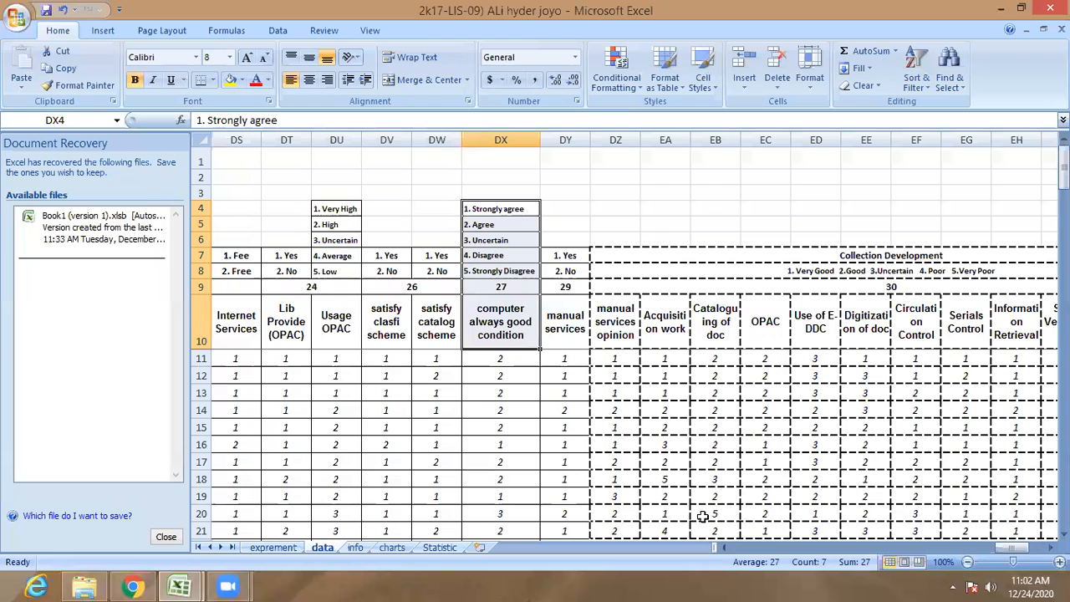
{"action": "left_click", "coordinate": [498, 377]}
{"action": "left_click", "coordinate": [420, 336]}
{"action": "left_click", "coordinate": [502, 331]}
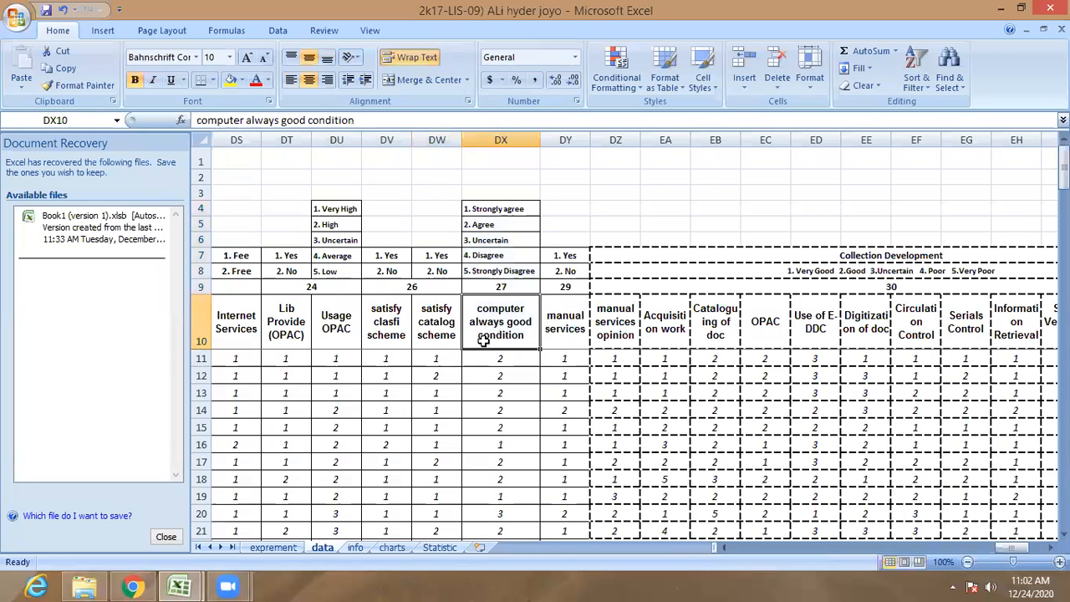
{"action": "left_click", "coordinate": [292, 321]}
{"action": "left_click", "coordinate": [565, 427]}
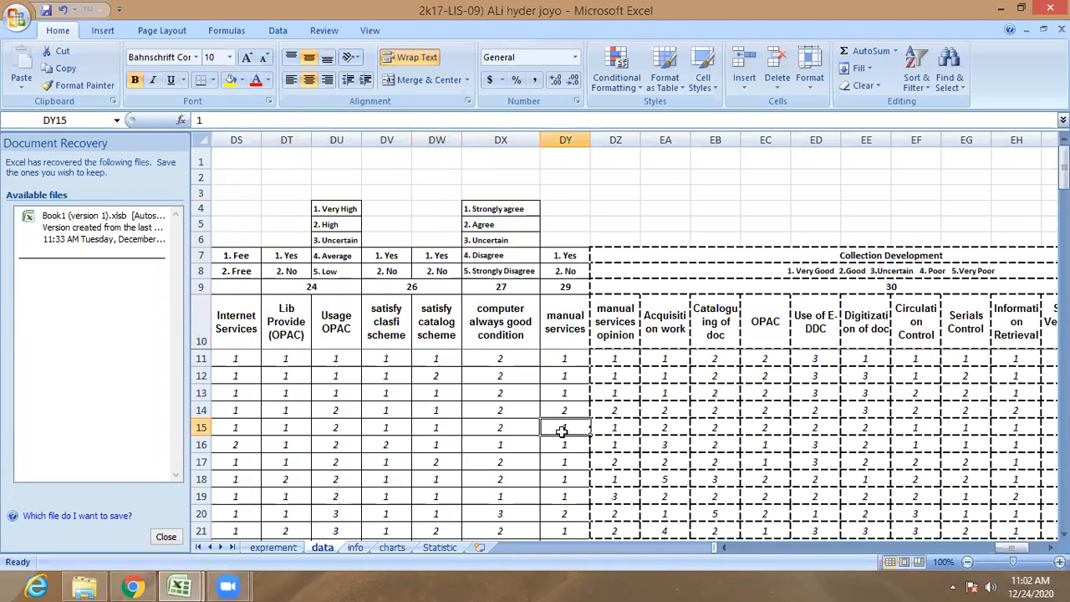
{"action": "scroll", "coordinate": [623, 402], "scroll_direction": "down", "scroll_amount": 1}
{"action": "left_click", "coordinate": [510, 424]}
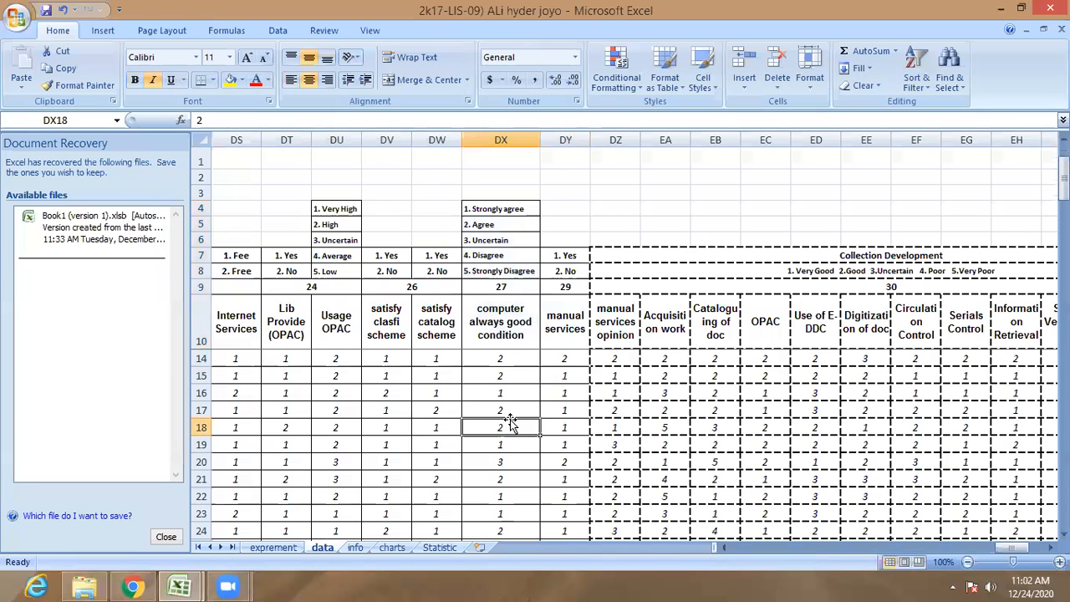
Look over the respondent and university columns at the start of the data sheet and the descriptive statistics on the Statistic sheet.
{"action": "left_click_drag", "start_coordinate": [1016, 547], "coordinate": [734, 549]}
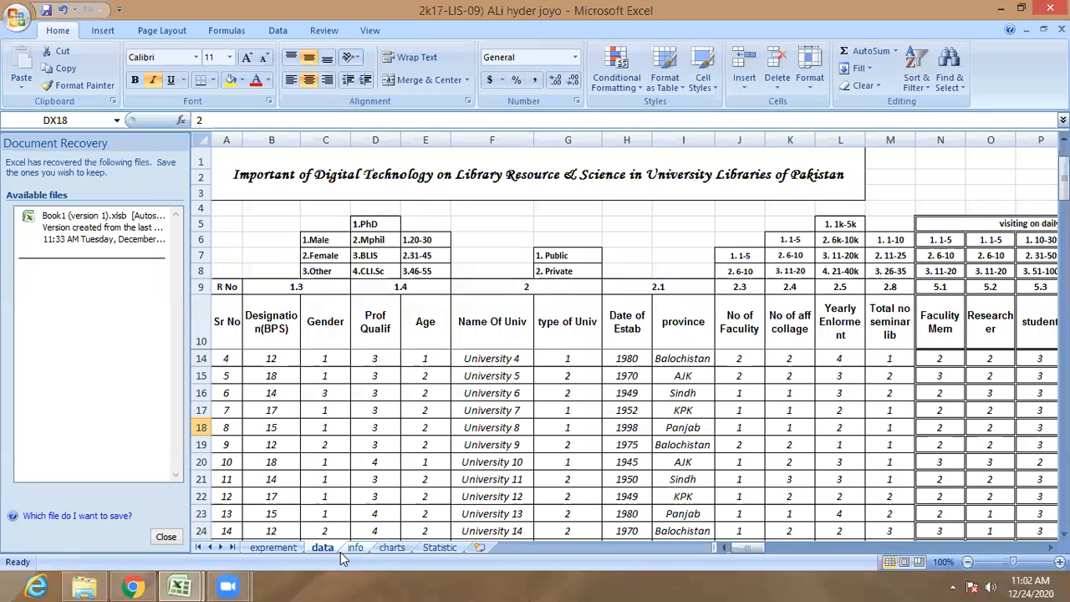
{"action": "left_click", "coordinate": [391, 397]}
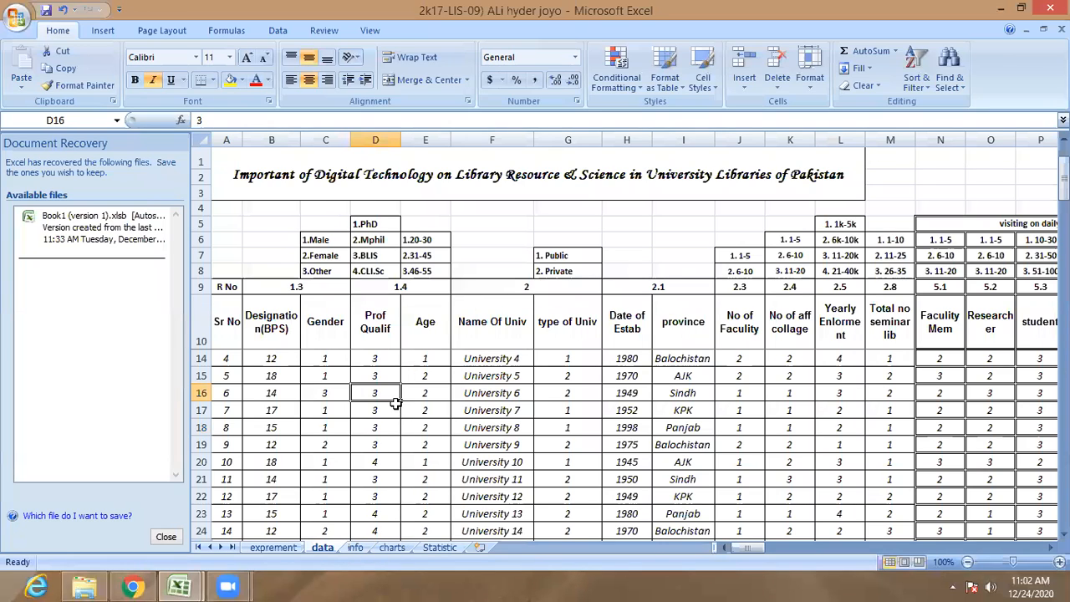
{"action": "left_click", "coordinate": [488, 373]}
{"action": "left_click", "coordinate": [438, 548]}
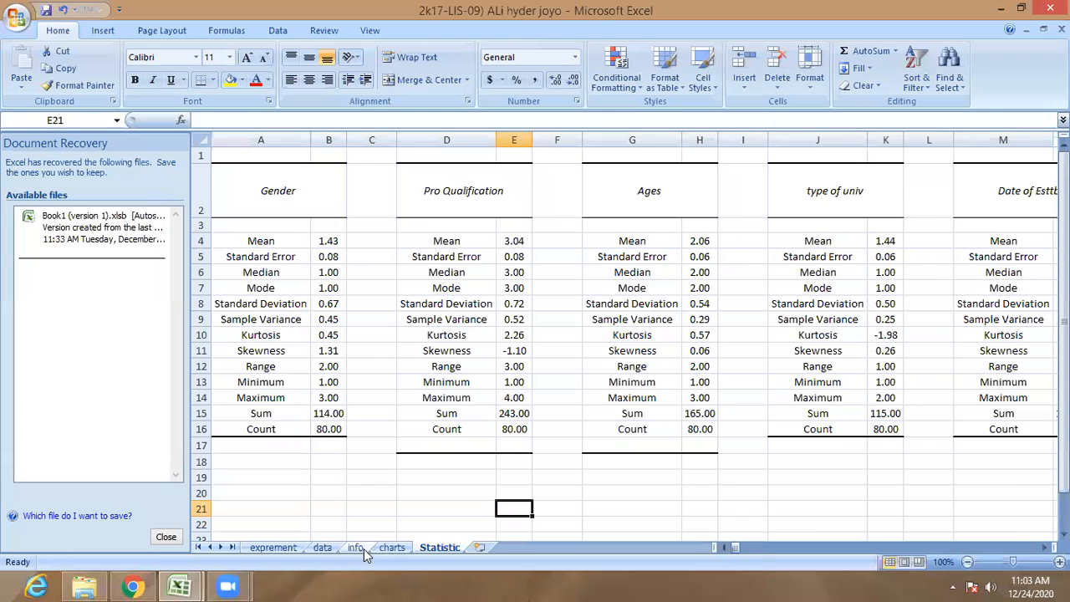
{"action": "left_click", "coordinate": [322, 548]}
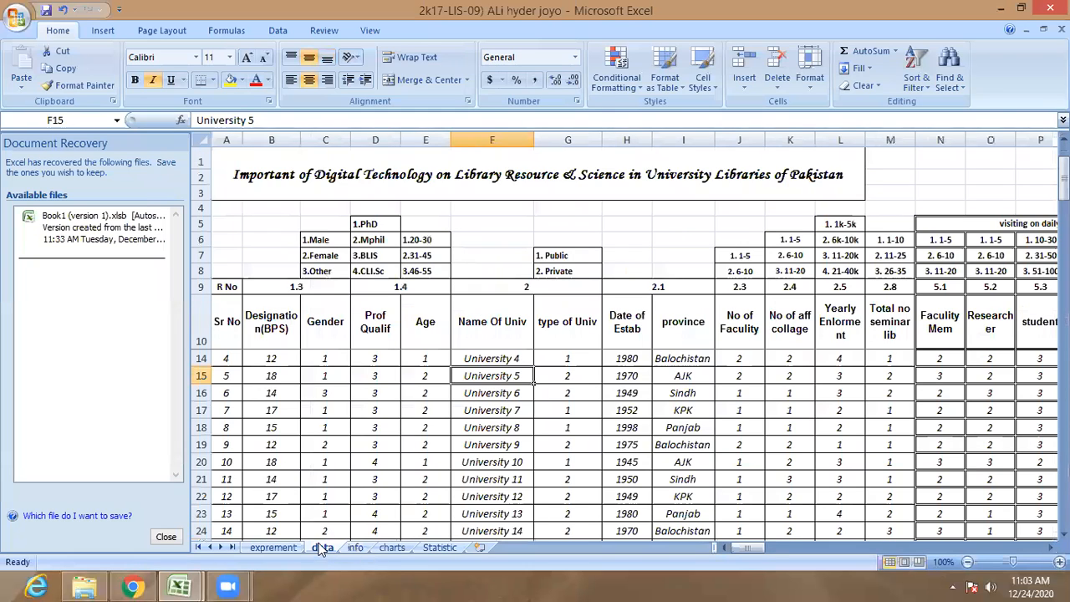
Examine the coded Prof Qualif and Age entries down the rows of the data sheet.
{"action": "left_click", "coordinate": [369, 363]}
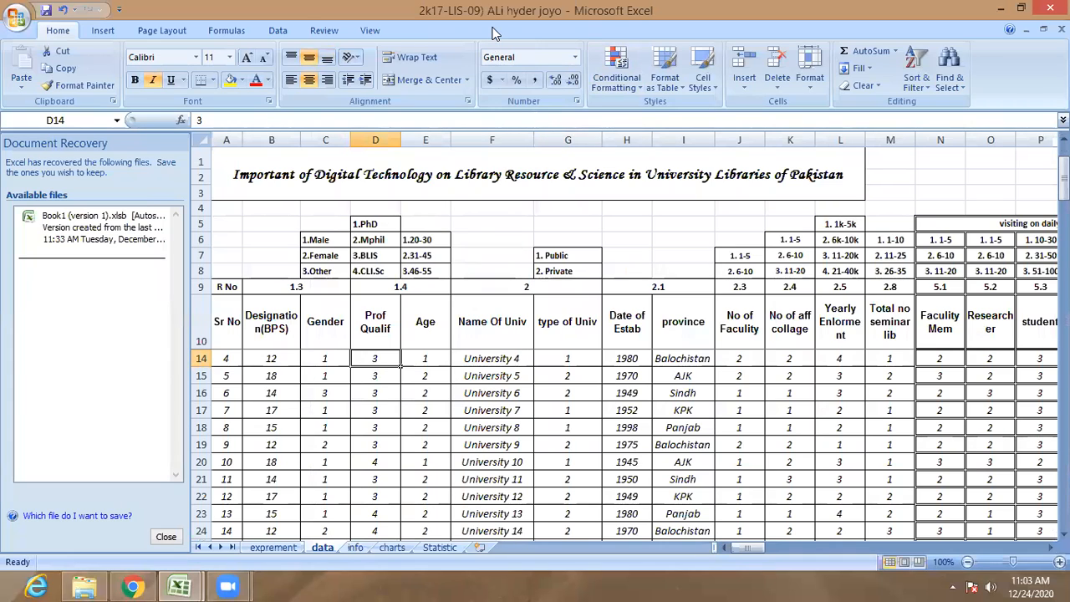
{"action": "left_click", "coordinate": [368, 410]}
{"action": "left_click", "coordinate": [422, 376]}
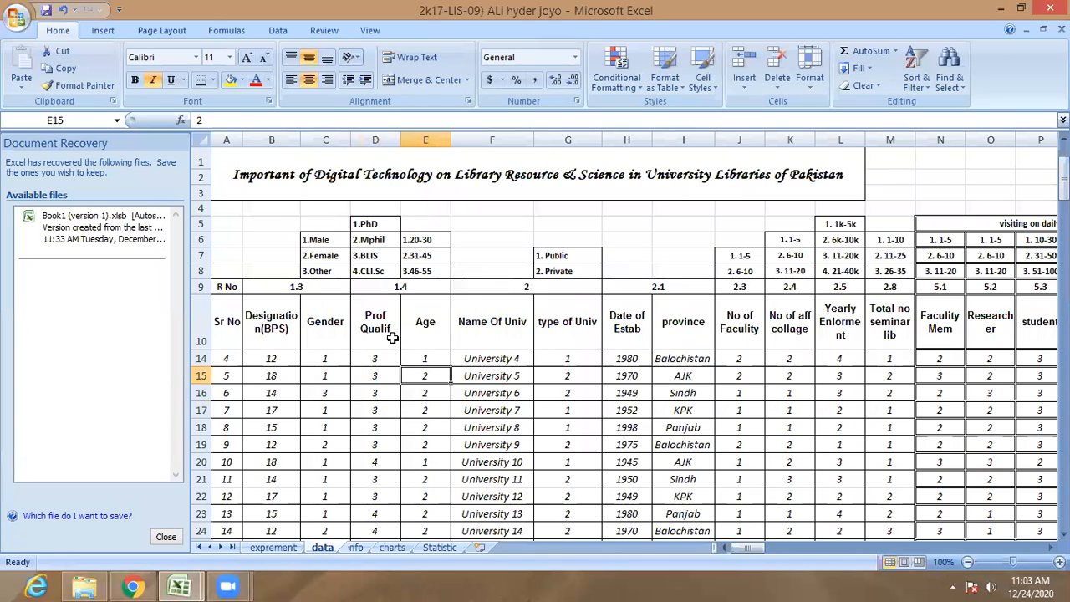
{"action": "scroll", "coordinate": [464, 351], "scroll_direction": "down", "scroll_amount": 7}
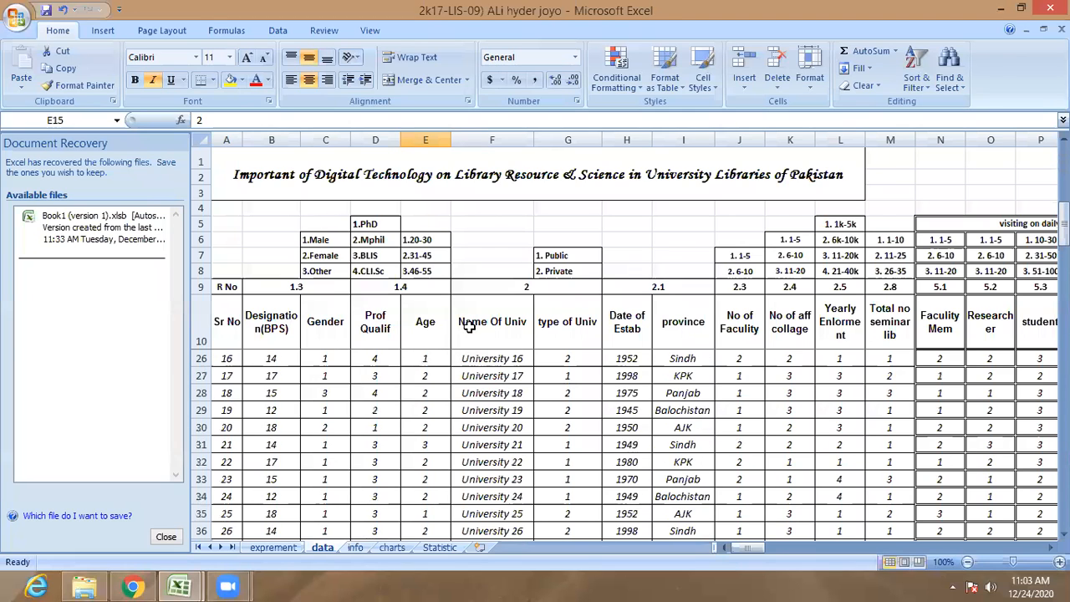
{"action": "scroll", "coordinate": [450, 380], "scroll_direction": "up", "scroll_amount": 5}
{"action": "scroll", "coordinate": [450, 381], "scroll_direction": "up", "scroll_amount": 3}
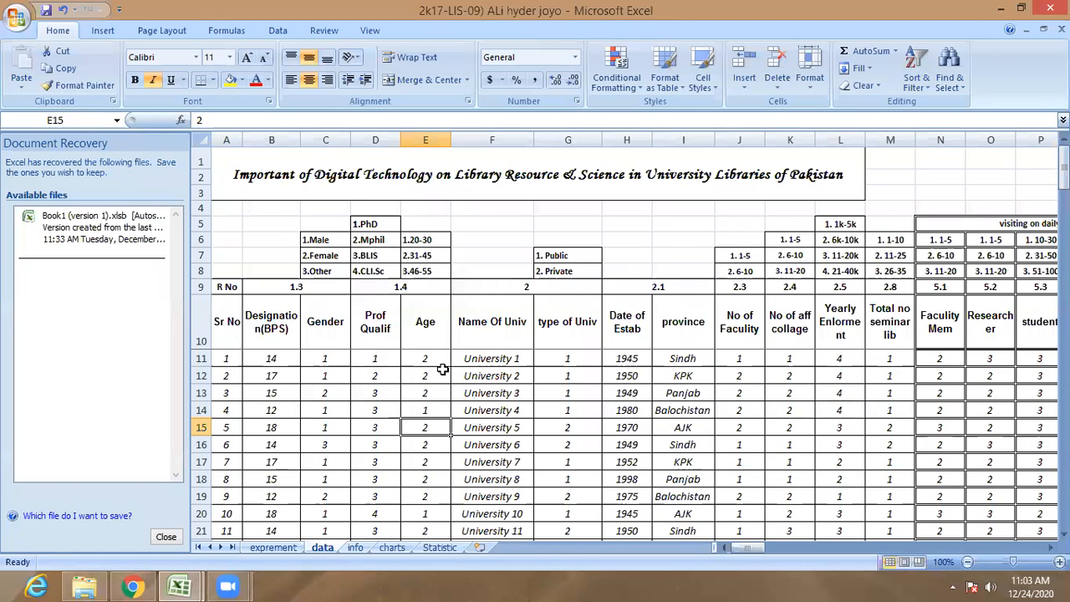
{"action": "left_click", "coordinate": [424, 363]}
{"action": "left_click_drag", "start_coordinate": [424, 377], "coordinate": [423, 394]}
{"action": "left_click", "coordinate": [427, 425]}
{"action": "left_click", "coordinate": [426, 335]}
{"action": "left_click", "coordinate": [425, 376]}
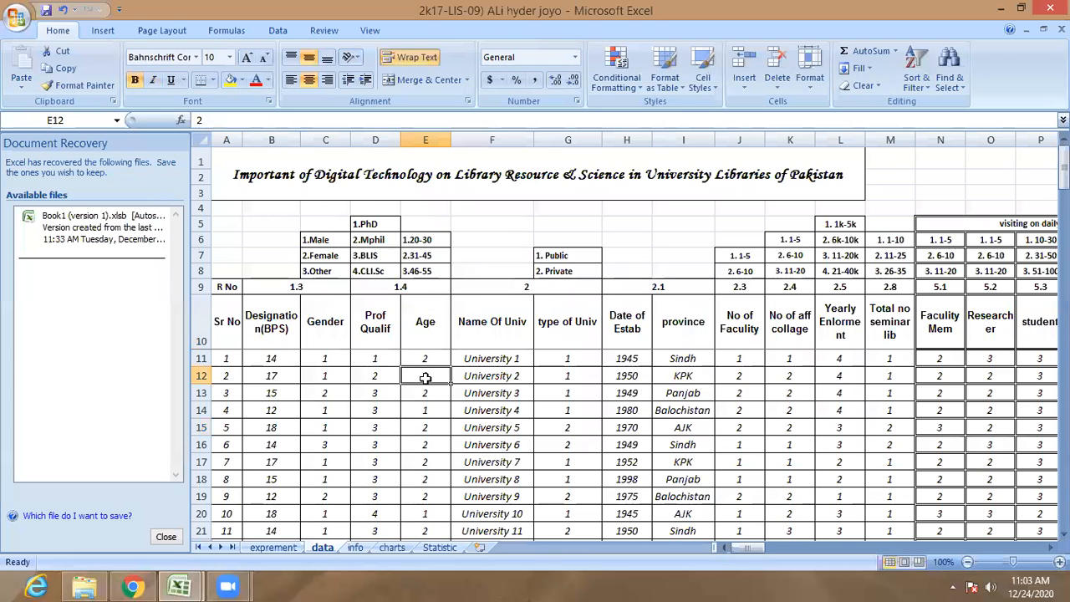
{"action": "left_click", "coordinate": [426, 337]}
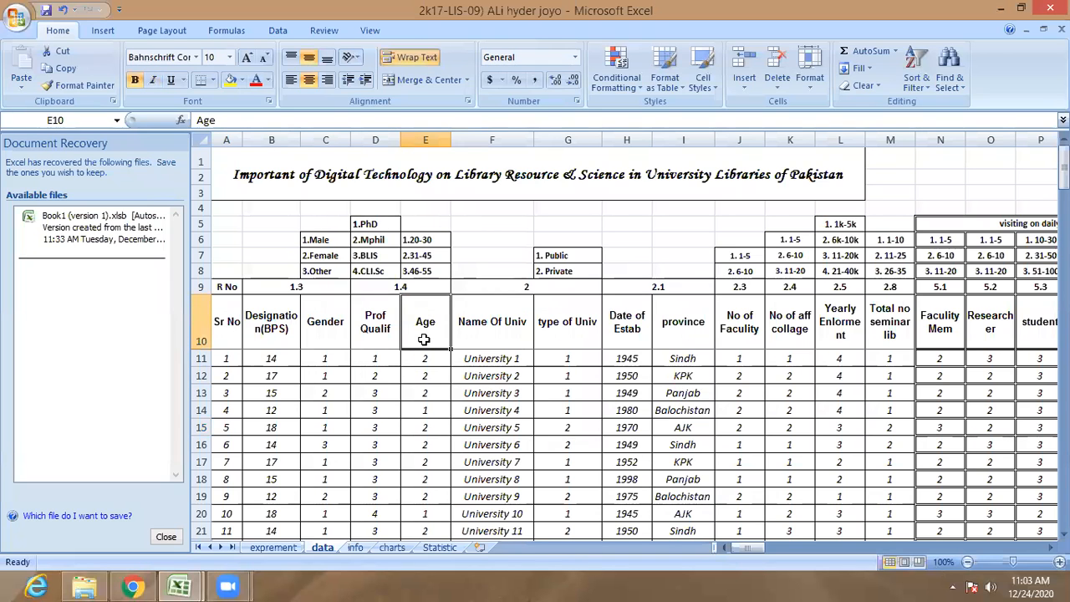
{"action": "scroll", "coordinate": [424, 340], "scroll_direction": "down", "scroll_amount": 9}
{"action": "scroll", "coordinate": [418, 327], "scroll_direction": "down", "scroll_amount": 17}
{"action": "scroll", "coordinate": [426, 372], "scroll_direction": "up", "scroll_amount": 6}
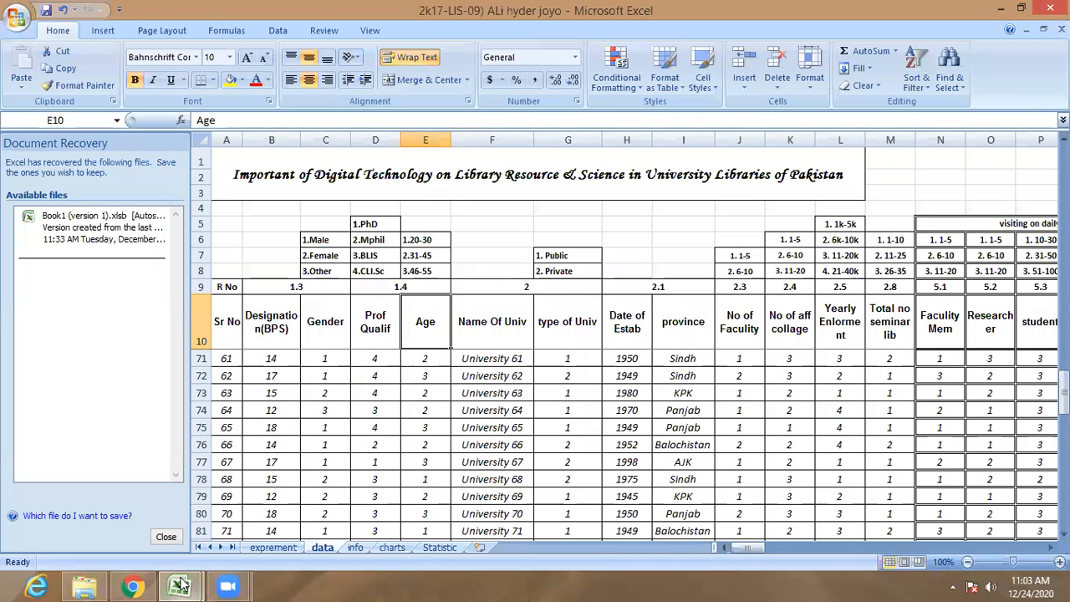
Switch to the QRS Q2 workbook and view the first university records on its QD sheet.
{"action": "mouse_move", "coordinate": [180, 586]}
{"action": "left_click", "coordinate": [125, 504]}
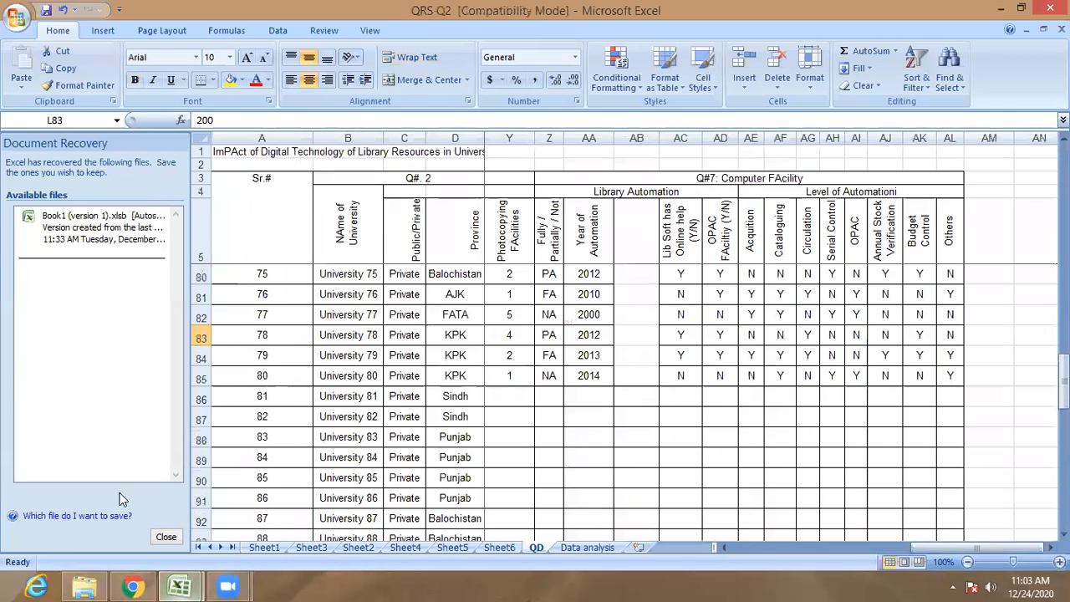
{"action": "left_click", "coordinate": [461, 375]}
{"action": "scroll", "coordinate": [544, 408], "scroll_direction": "up", "scroll_amount": 20}
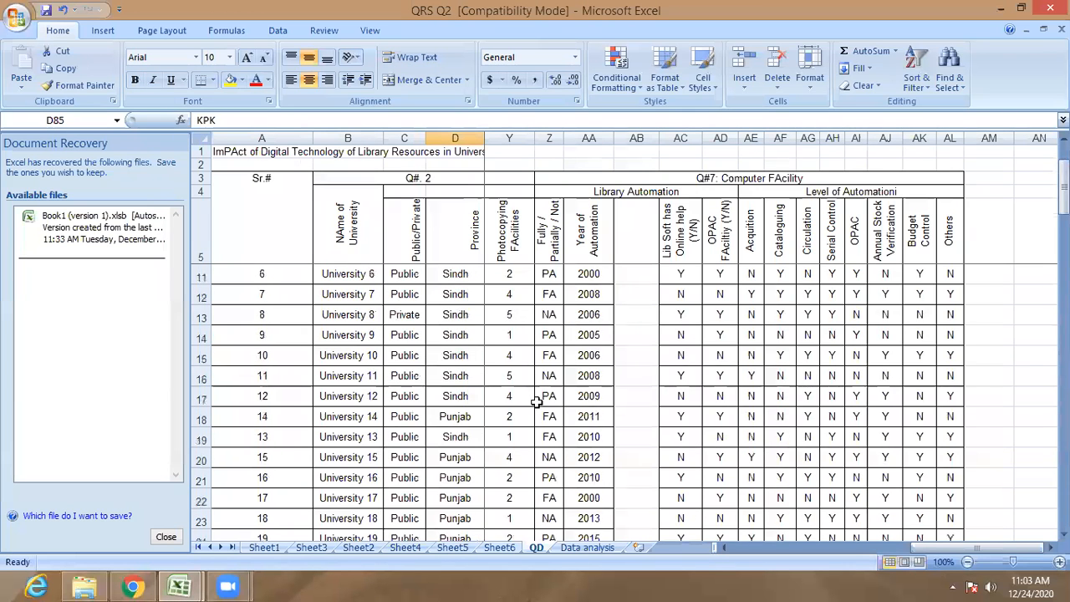
{"action": "scroll", "coordinate": [535, 402], "scroll_direction": "up", "scroll_amount": 2}
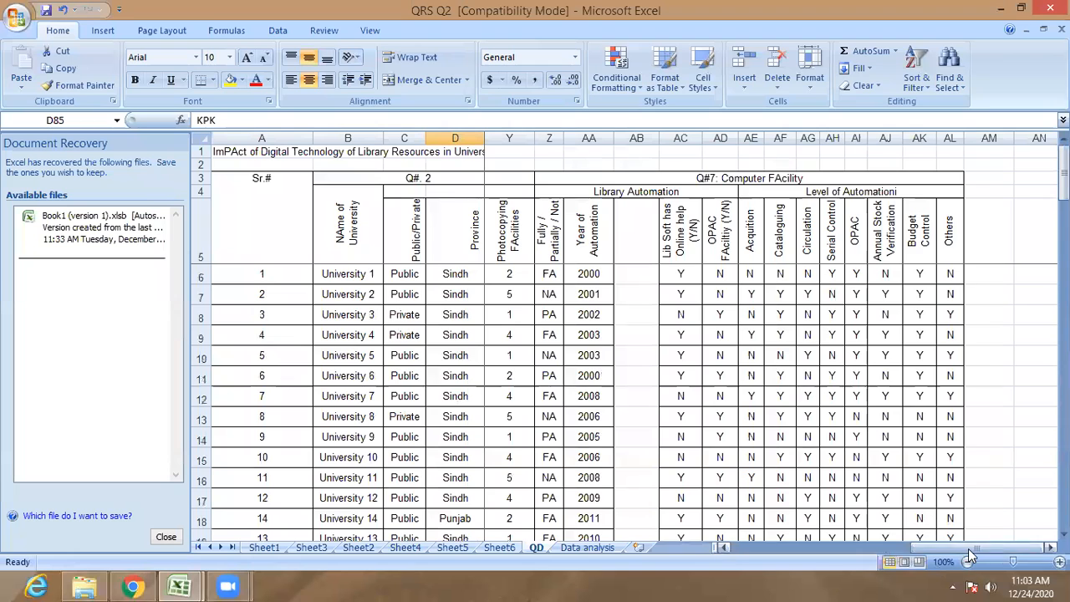
Examine the SemiNAr Lib attached values in column K from the first university to the end of the records.
{"action": "left_click_drag", "start_coordinate": [970, 556], "coordinate": [855, 554]}
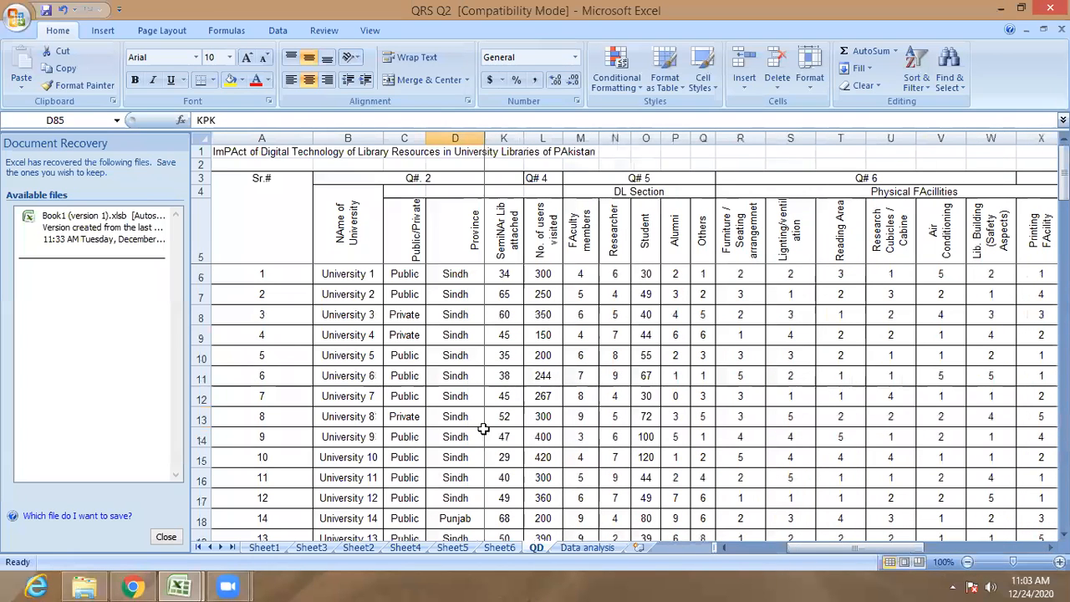
{"action": "left_click", "coordinate": [510, 236]}
{"action": "left_click", "coordinate": [504, 290]}
{"action": "left_click", "coordinate": [504, 238]}
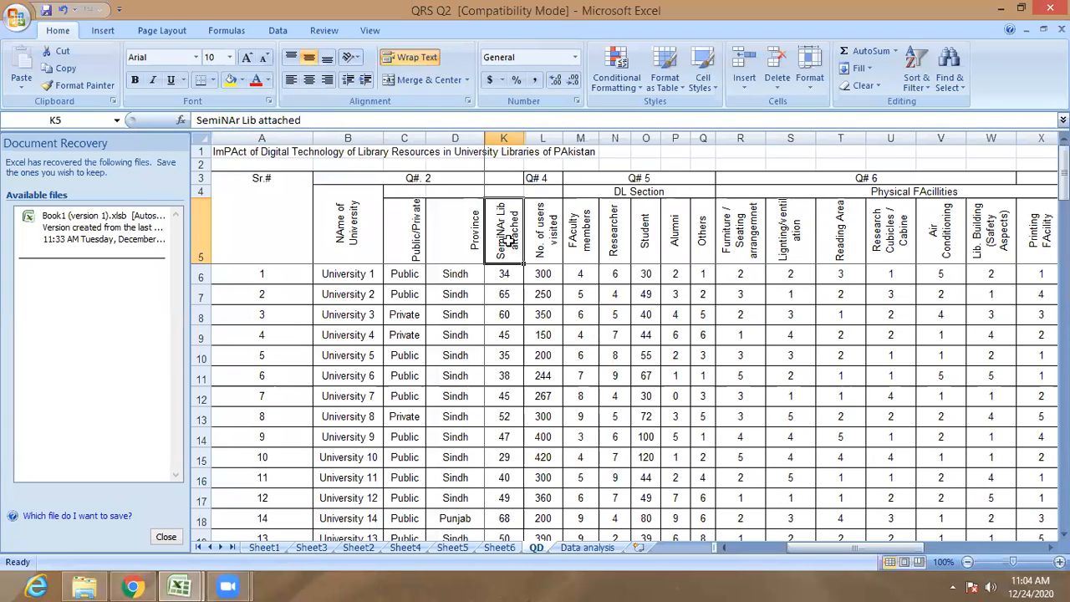
{"action": "left_click_drag", "start_coordinate": [504, 276], "coordinate": [516, 437]}
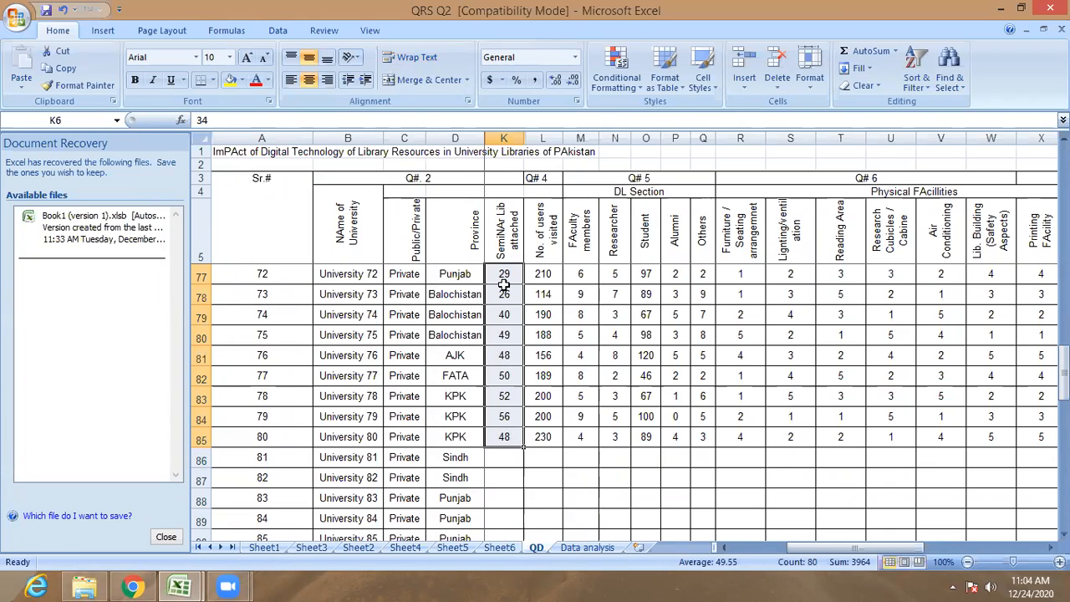
{"action": "left_click", "coordinate": [504, 362]}
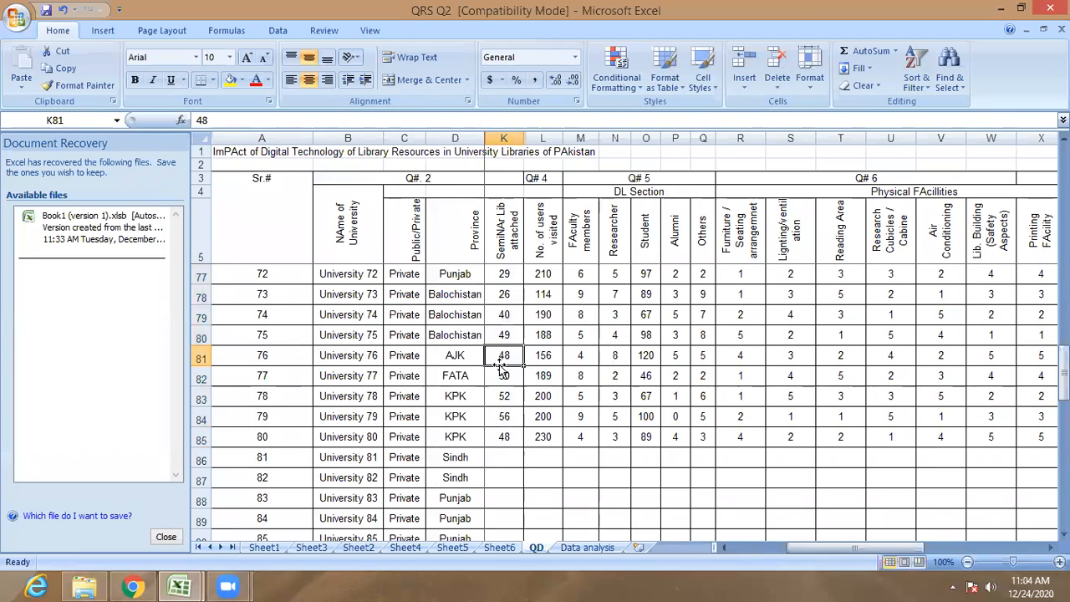
{"action": "scroll", "coordinate": [505, 374], "scroll_direction": "down", "scroll_amount": 7}
{"action": "scroll", "coordinate": [505, 375], "scroll_direction": "down", "scroll_amount": 4}
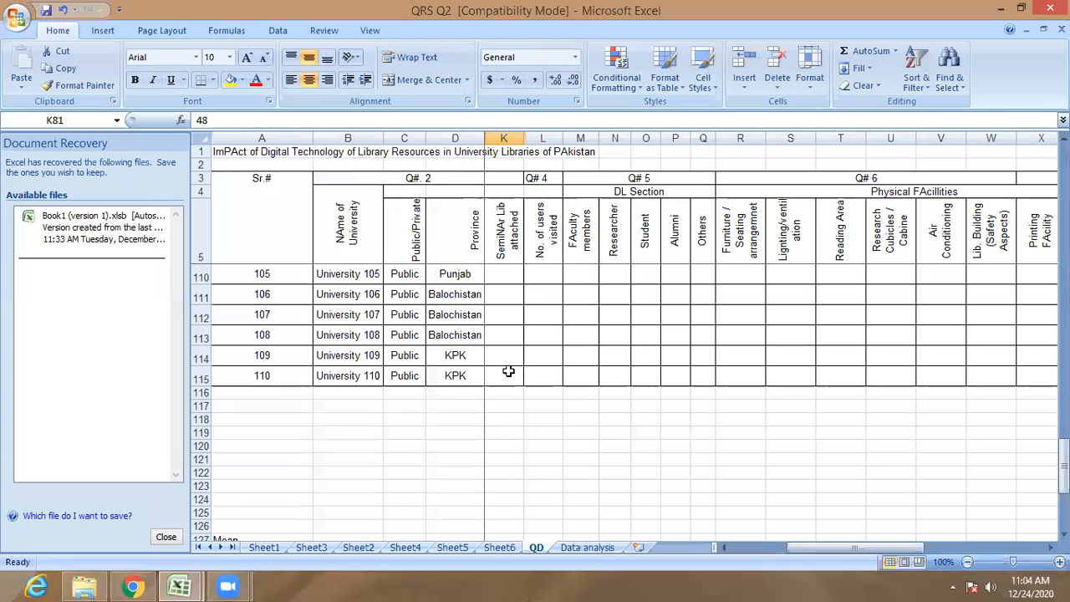
{"action": "left_click", "coordinate": [514, 432]}
Compare the SemiNAr Lib attached and No. of users visited headings and their first university entries.
{"action": "left_click", "coordinate": [505, 224]}
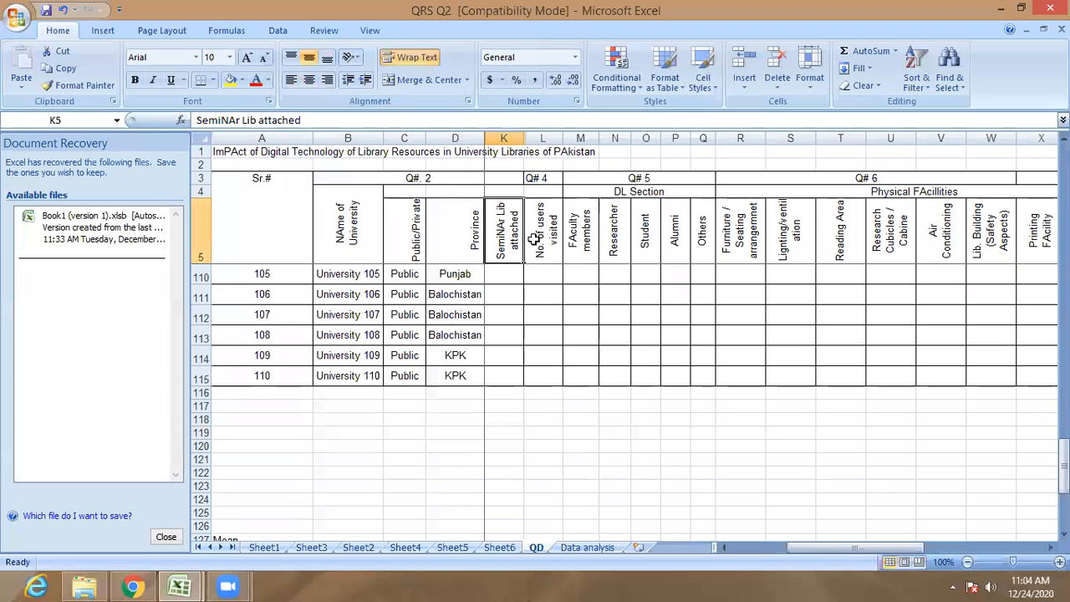
{"action": "left_click", "coordinate": [543, 227]}
{"action": "left_click", "coordinate": [504, 232]}
{"action": "scroll", "coordinate": [504, 234], "scroll_direction": "up", "scroll_amount": 5}
{"action": "scroll", "coordinate": [502, 237], "scroll_direction": "up", "scroll_amount": 20}
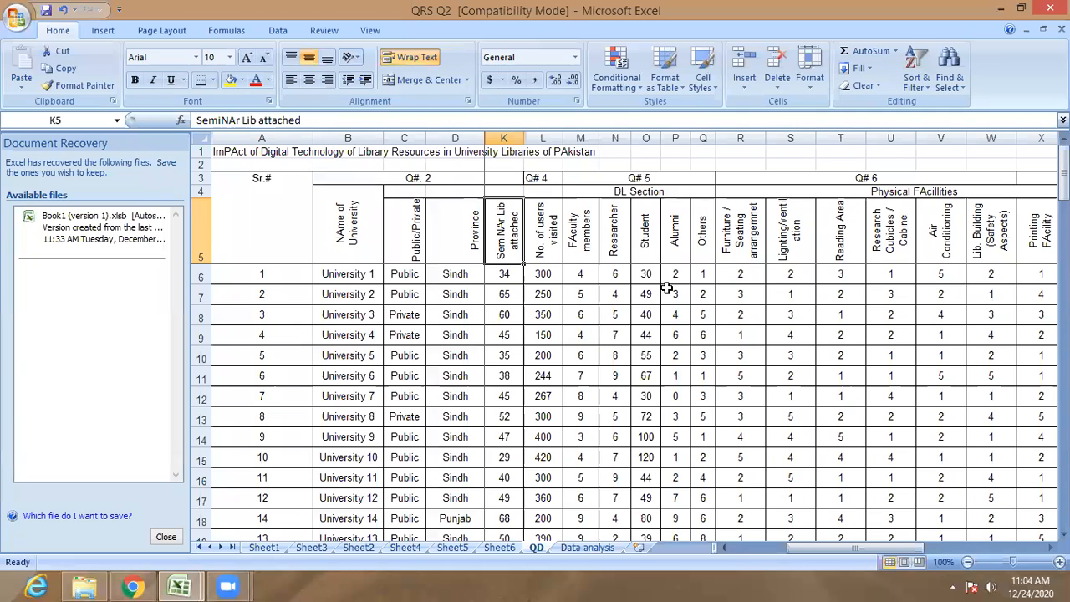
{"action": "left_click", "coordinate": [548, 238]}
{"action": "left_click", "coordinate": [511, 234]}
{"action": "left_click", "coordinate": [540, 235]}
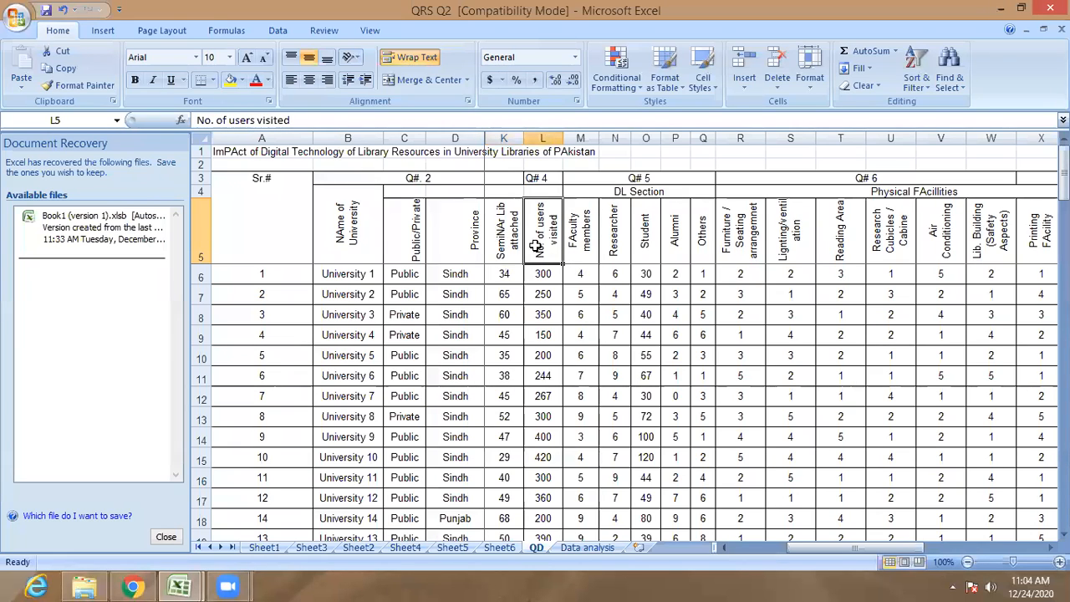
{"action": "left_click", "coordinate": [505, 239]}
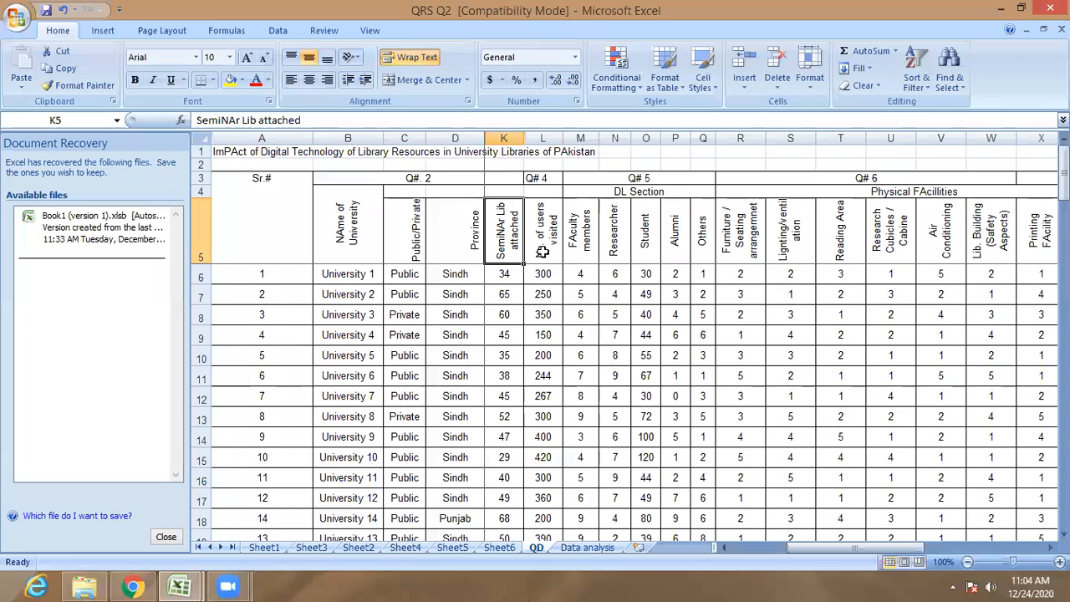
Enter the label Average in cell D121, below the last university record.
{"action": "left_click", "coordinate": [512, 276]}
{"action": "scroll", "coordinate": [514, 284], "scroll_direction": "down", "scroll_amount": 7}
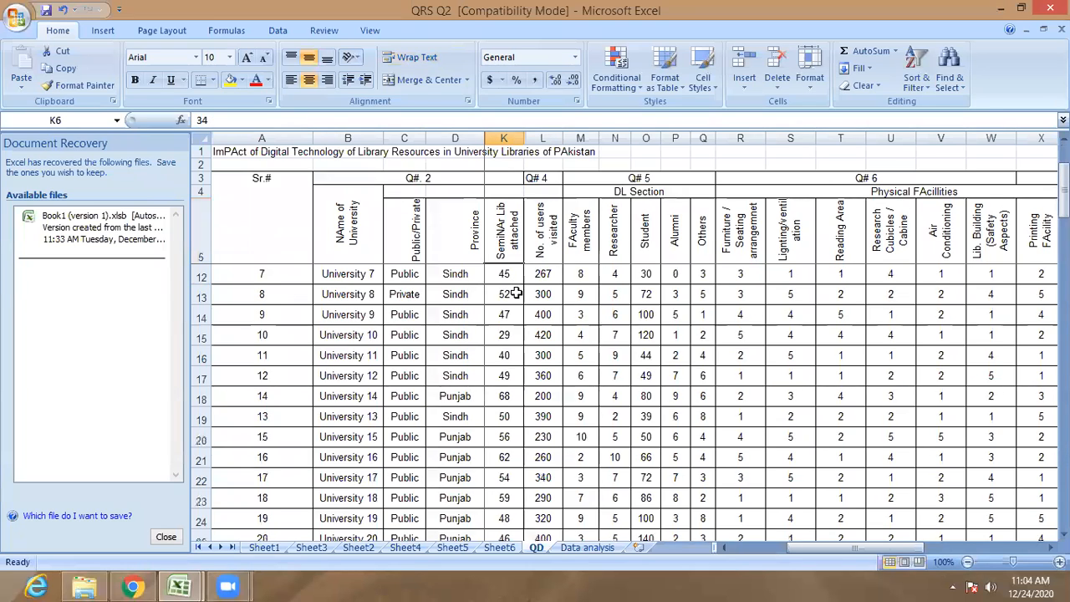
{"action": "scroll", "coordinate": [519, 301], "scroll_direction": "down", "scroll_amount": 20}
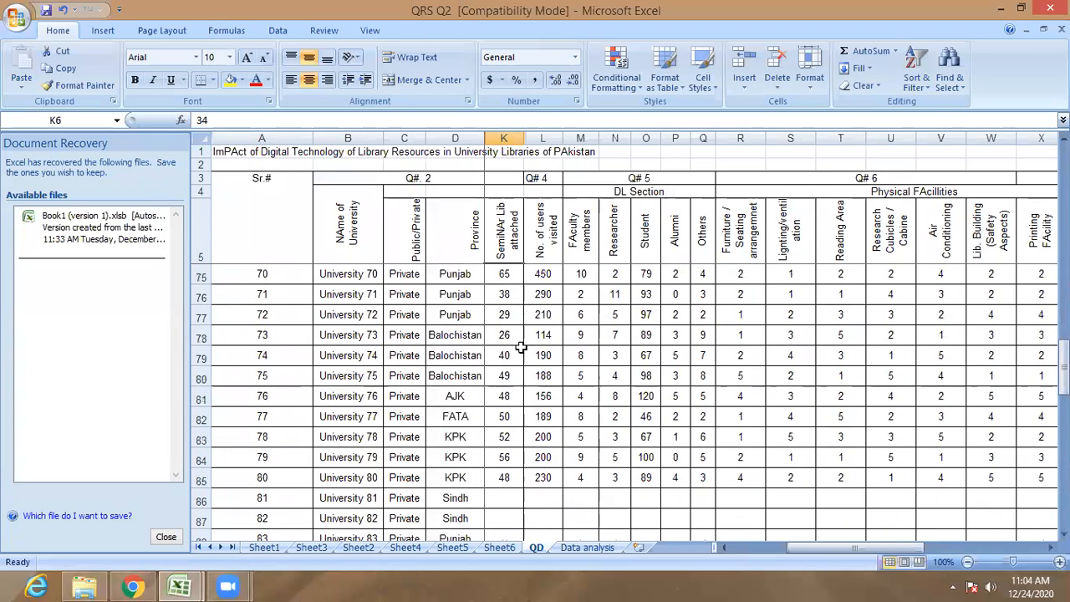
{"action": "scroll", "coordinate": [525, 361], "scroll_direction": "up", "scroll_amount": 4}
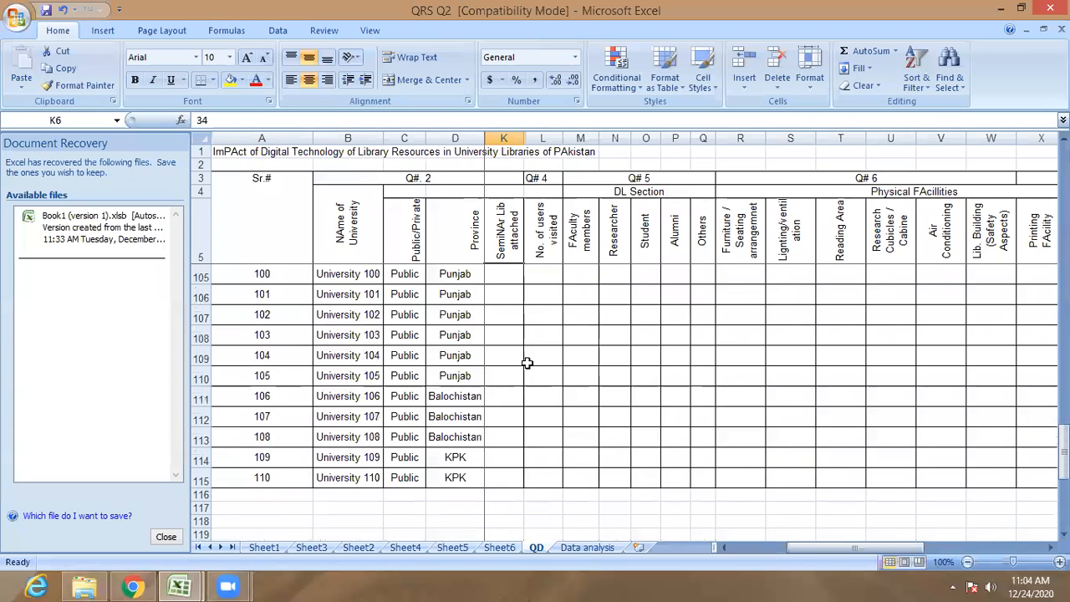
{"action": "scroll", "coordinate": [526, 368], "scroll_direction": "down", "scroll_amount": 2}
{"action": "left_click", "coordinate": [459, 432]}
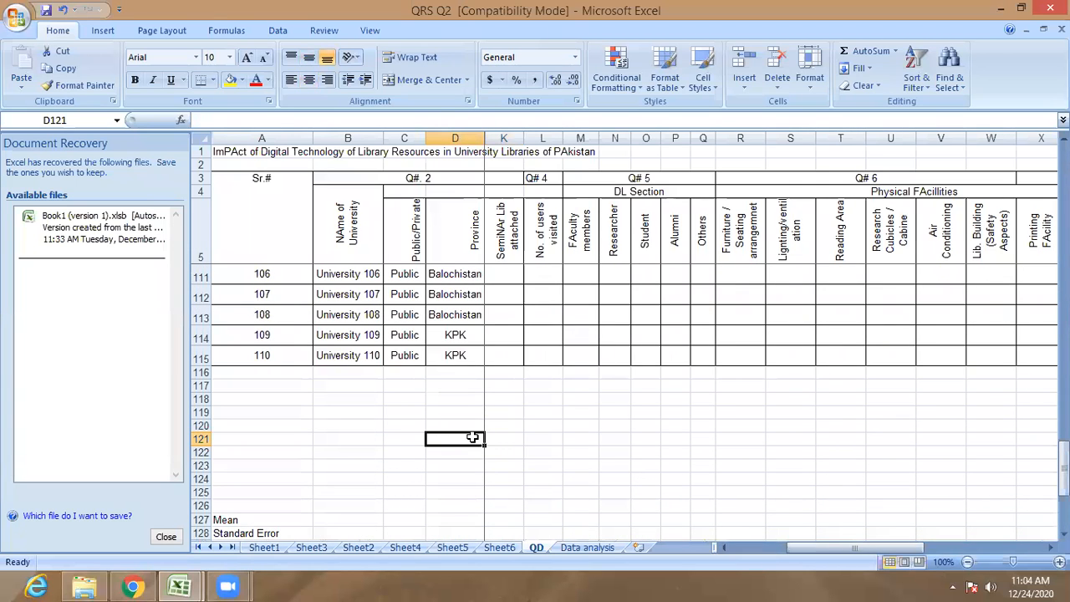
{"action": "type", "text": "Average"}
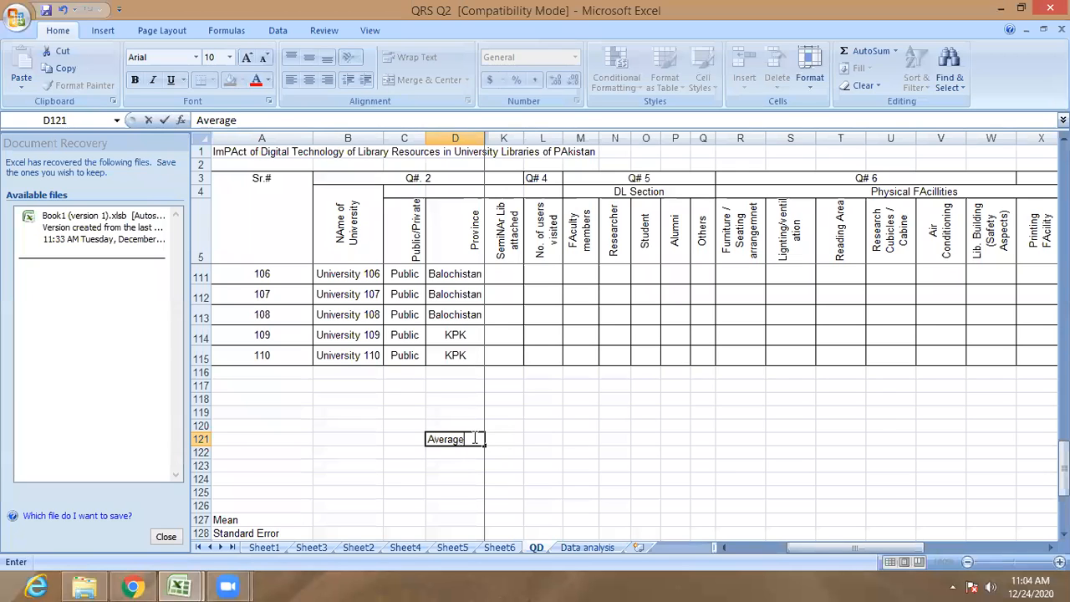
{"action": "key", "text": "Tab"}
Calculate the average of the SemiNAr Lib attached values K6:K85 in cell K121 with the AVERAGE function.
{"action": "type", "text": "="}
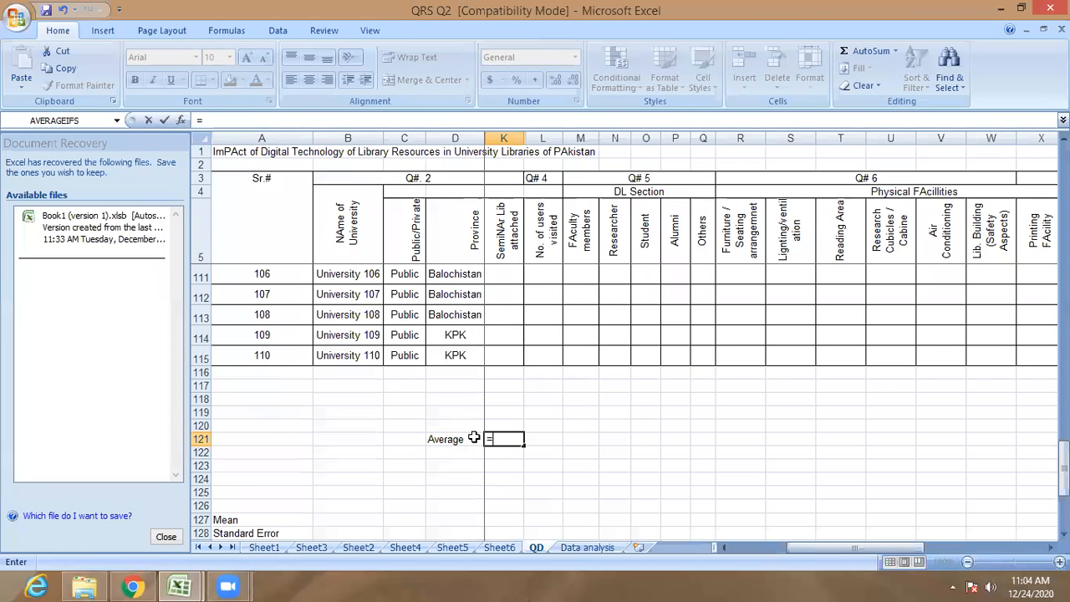
{"action": "type", "text": "average"}
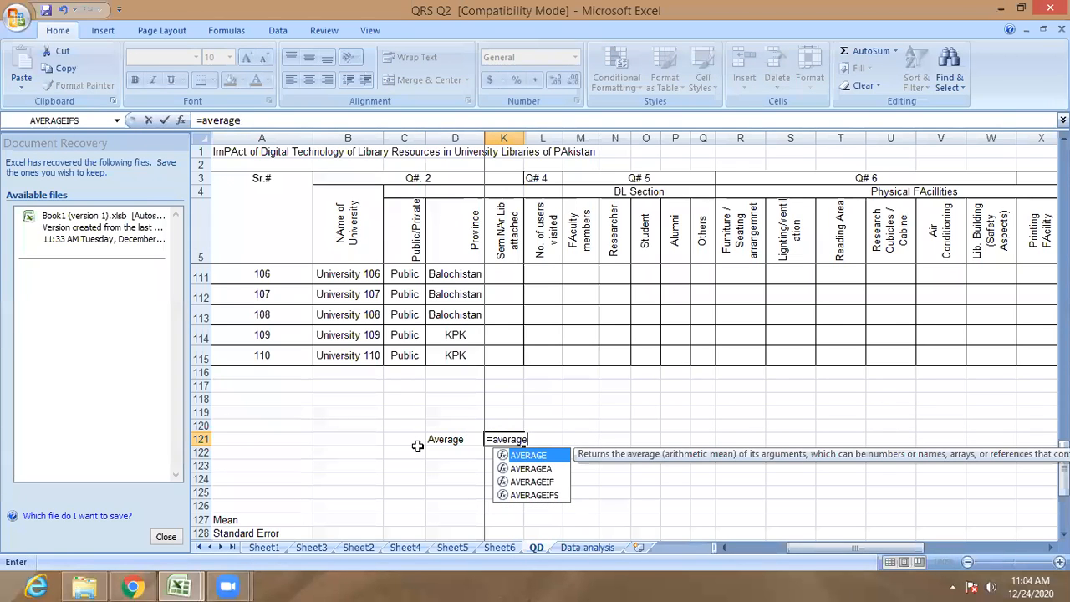
{"action": "type", "text": "("}
{"action": "scroll", "coordinate": [502, 251], "scroll_direction": "up", "scroll_amount": 20}
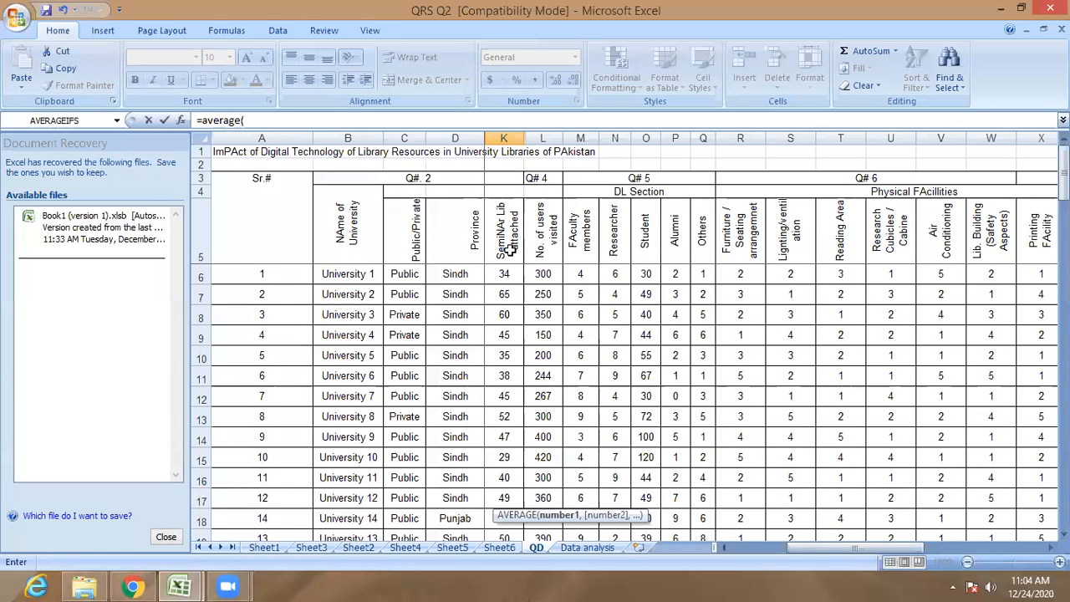
{"action": "left_click_drag", "start_coordinate": [506, 451], "coordinate": [514, 386]}
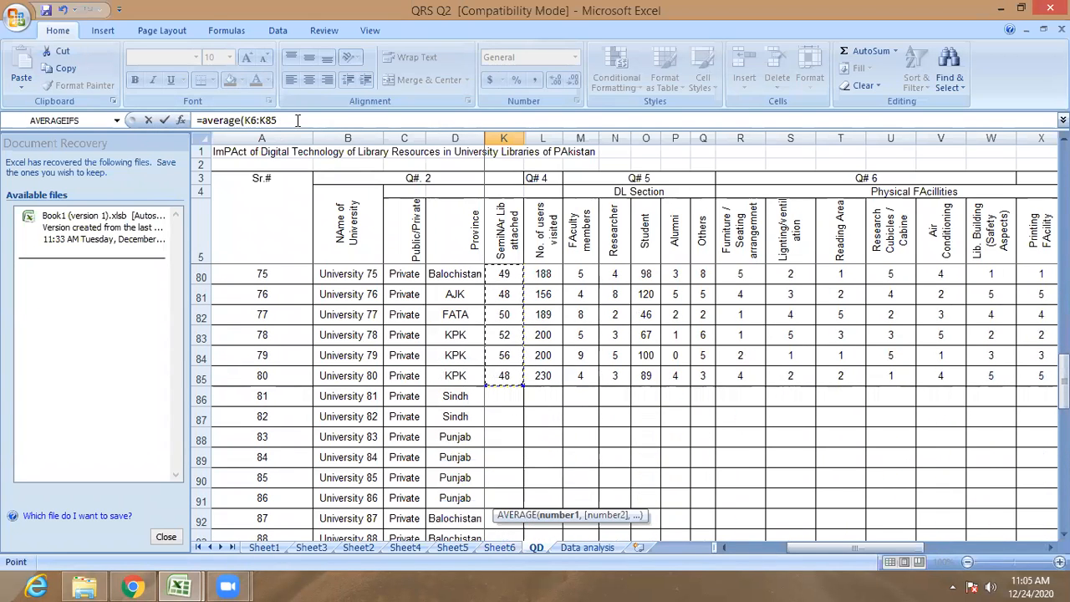
{"action": "left_click", "coordinate": [277, 119]}
{"action": "key", "text": "Return"}
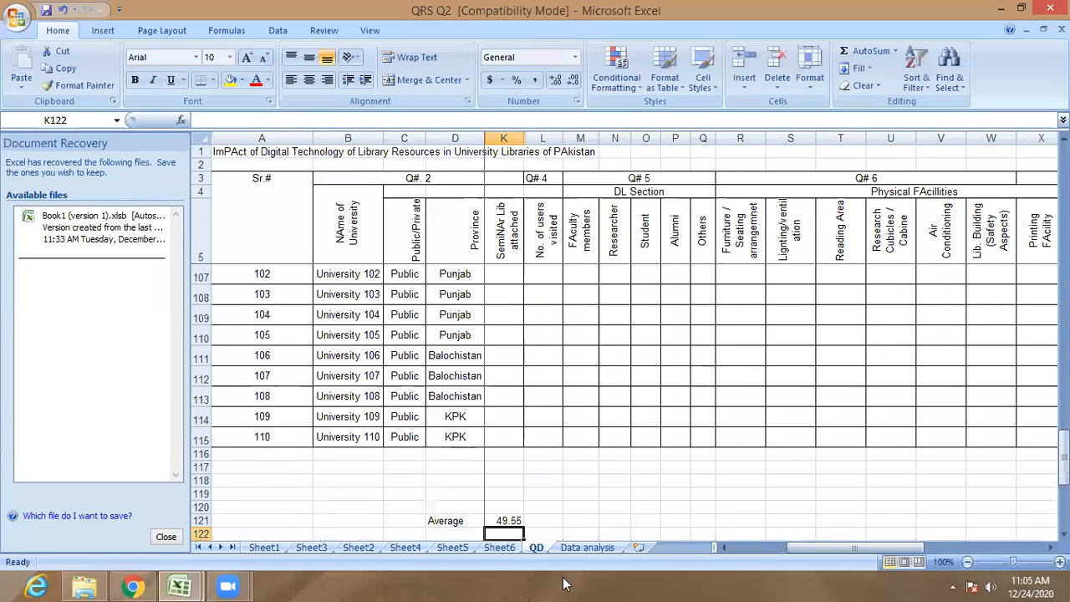
Label cell D122 Mode and calculate the mode of K6:K85 in K122 with the MODE function.
{"action": "scroll", "coordinate": [511, 387], "scroll_direction": "down", "scroll_amount": 2}
{"action": "left_click", "coordinate": [457, 411]}
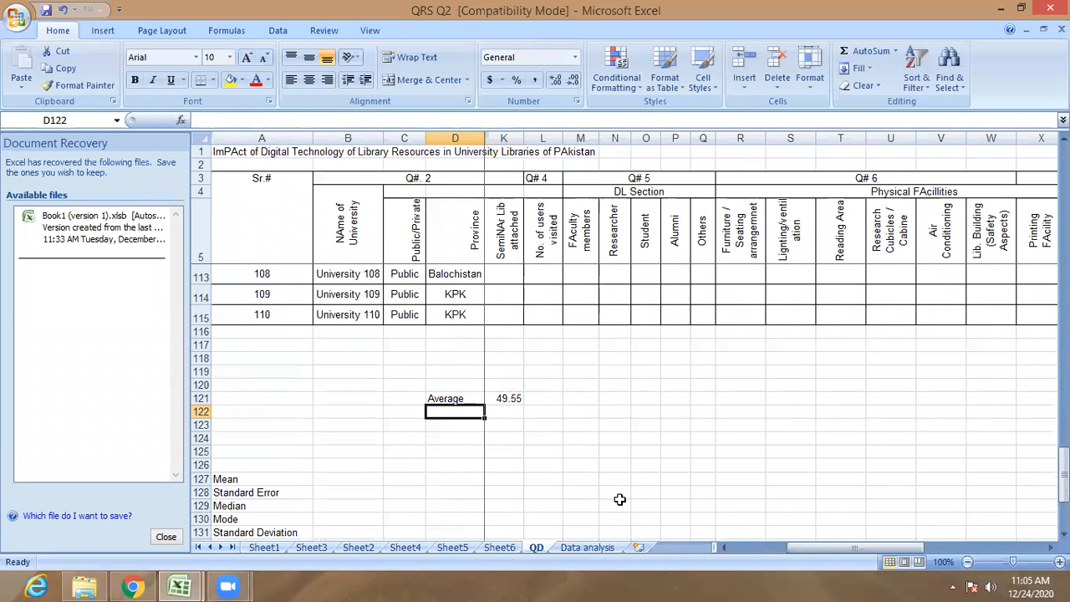
{"action": "type", "text": "Mode"}
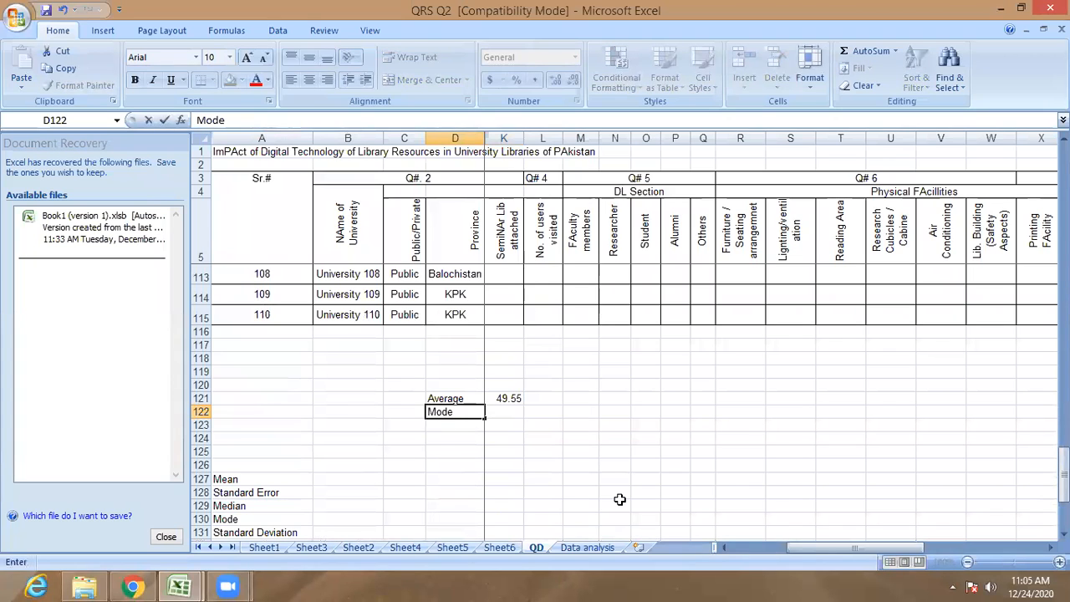
{"action": "key", "text": "Tab"}
{"action": "type", "text": "=mo"}
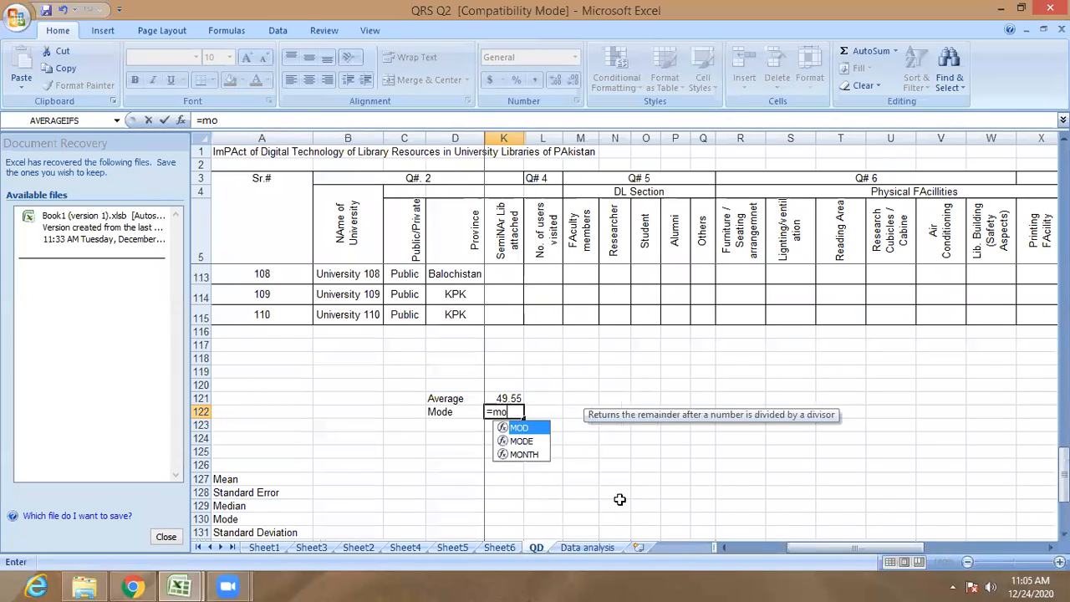
{"action": "type", "text": "de("}
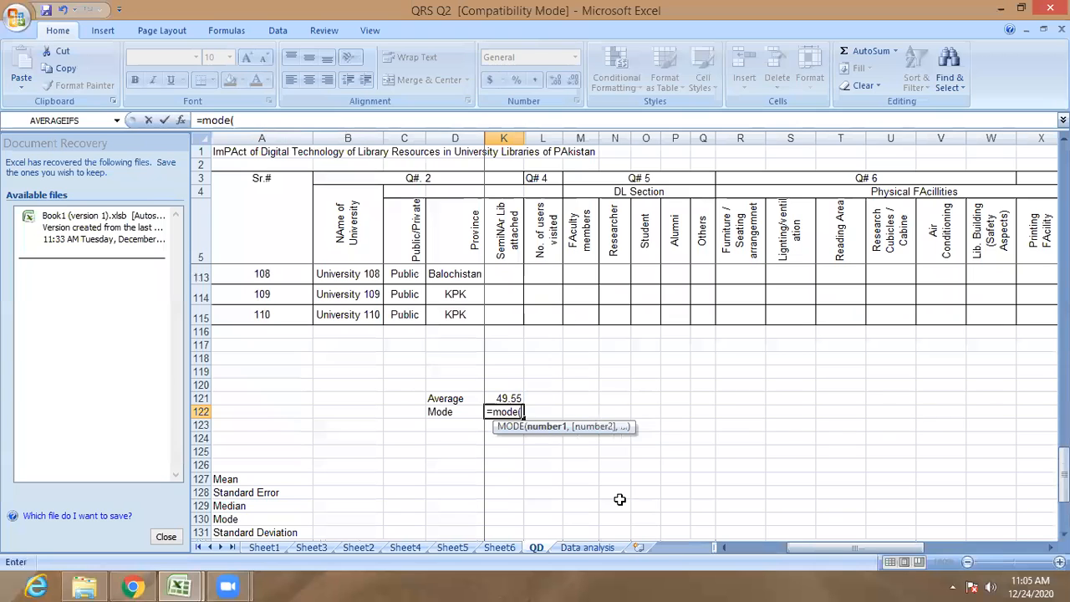
{"action": "scroll", "coordinate": [518, 375], "scroll_direction": "up", "scroll_amount": 20}
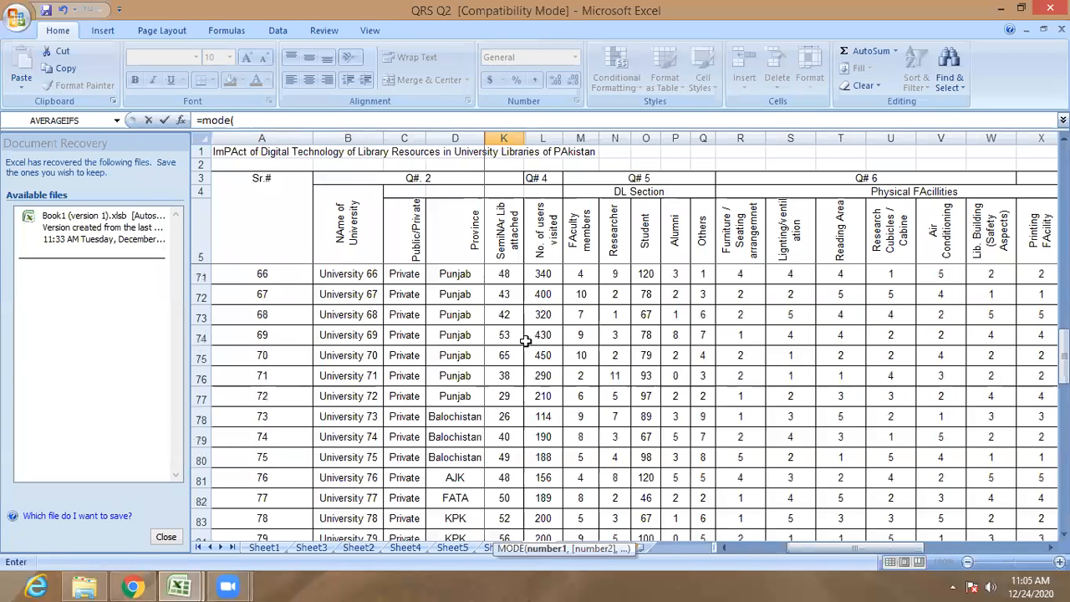
{"action": "left_click_drag", "start_coordinate": [494, 275], "coordinate": [518, 346]}
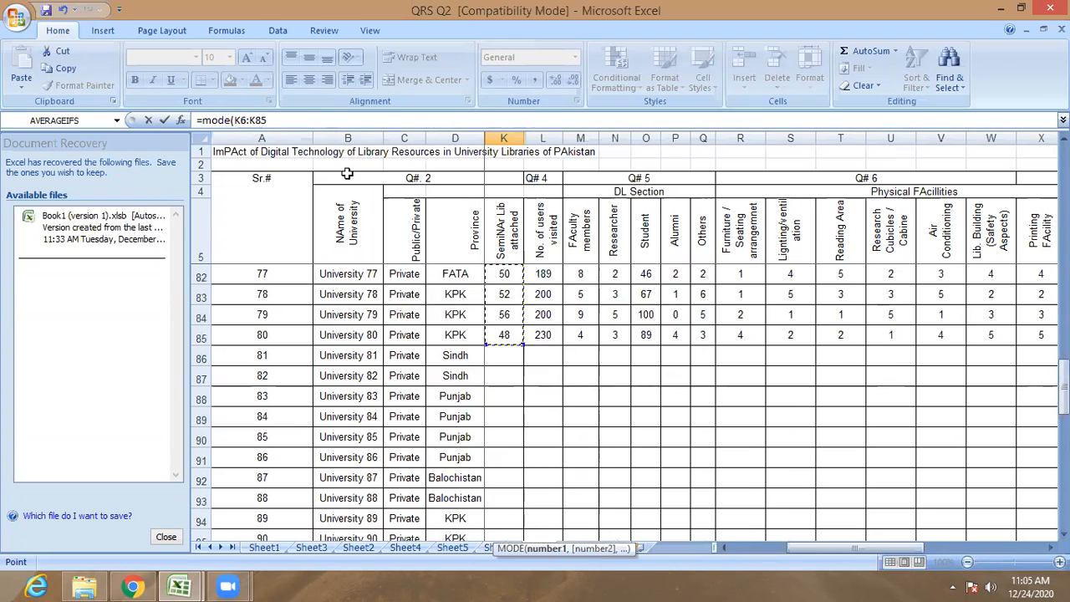
{"action": "left_click", "coordinate": [301, 121]}
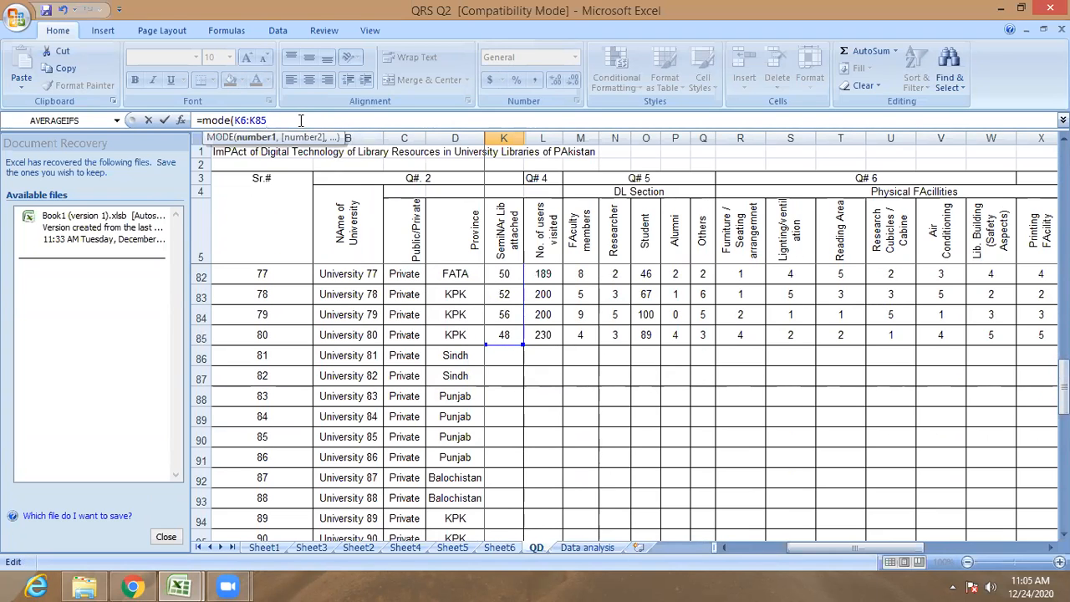
{"action": "key", "text": "Return"}
Label cell D123 Median and calculate the median of K6:K85 in K123 with the MEDIAN function.
{"action": "scroll", "coordinate": [390, 307], "scroll_direction": "down", "scroll_amount": 4}
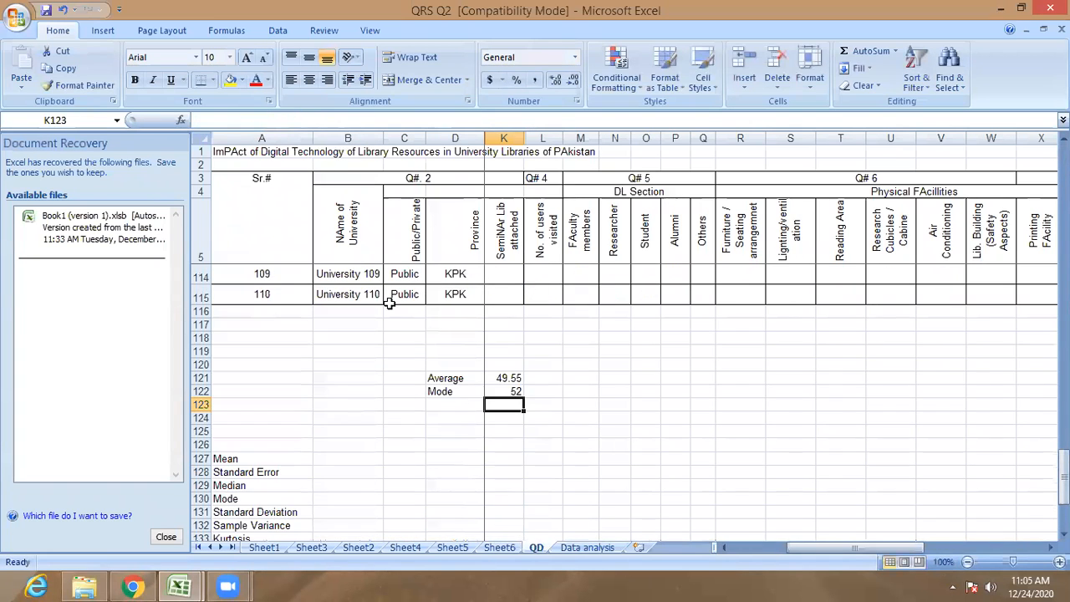
{"action": "left_click", "coordinate": [460, 404]}
{"action": "type", "text": "Media"}
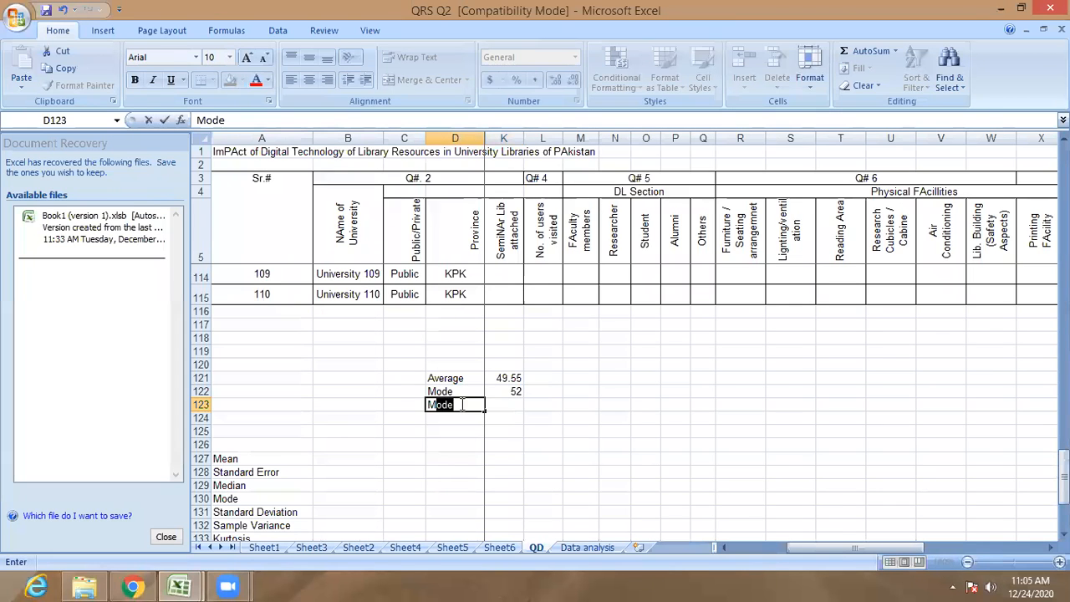
{"action": "type", "text": "n"}
{"action": "key", "text": "Tab"}
{"action": "type", "text": "="}
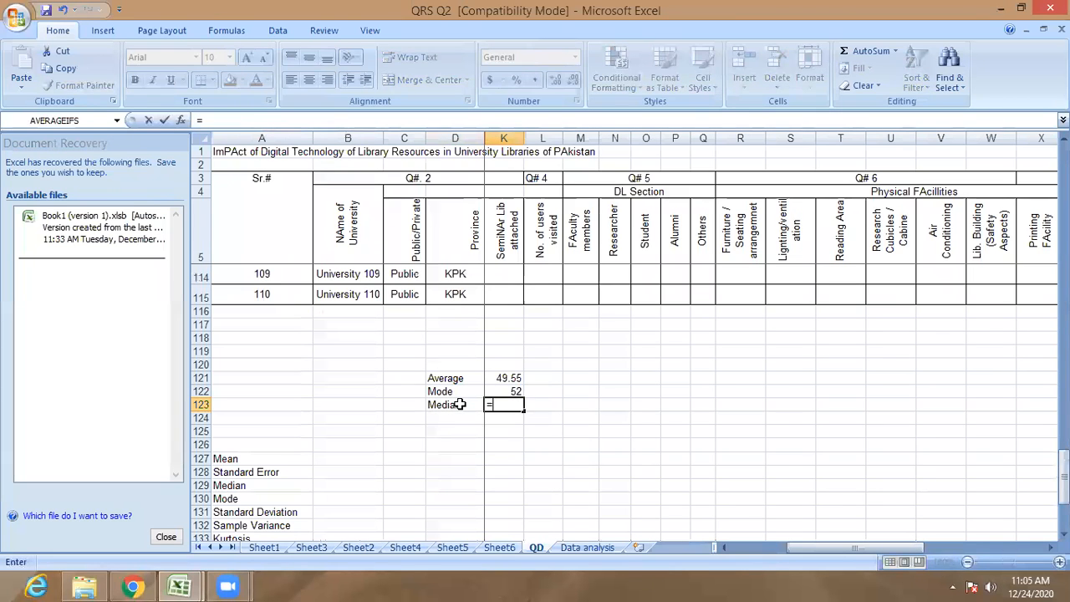
{"action": "type", "text": "median("}
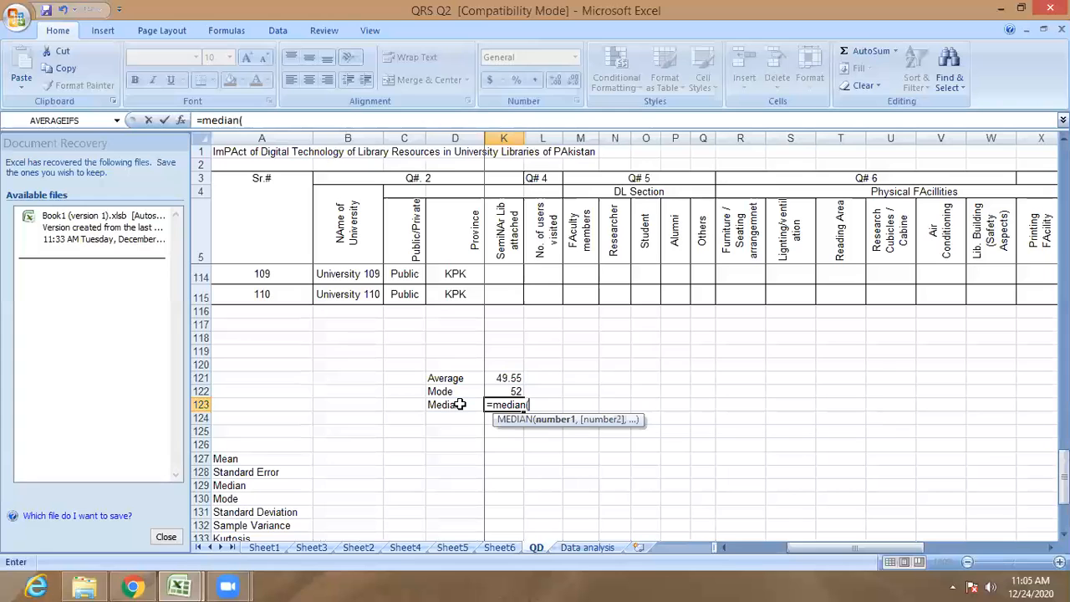
{"action": "scroll", "coordinate": [493, 355], "scroll_direction": "up", "scroll_amount": 20}
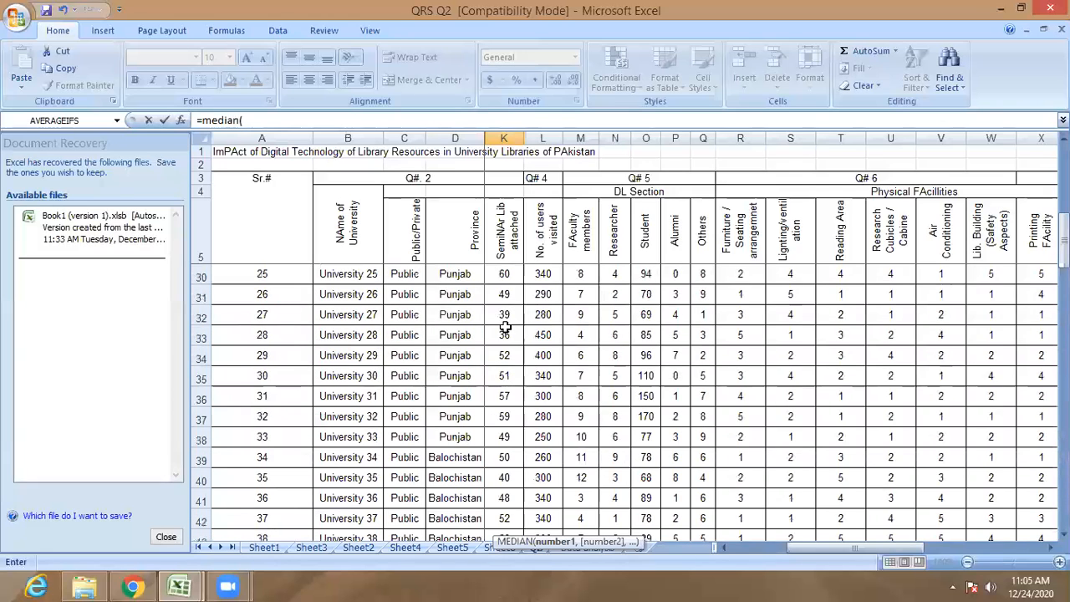
{"action": "left_click_drag", "start_coordinate": [504, 274], "coordinate": [502, 313]}
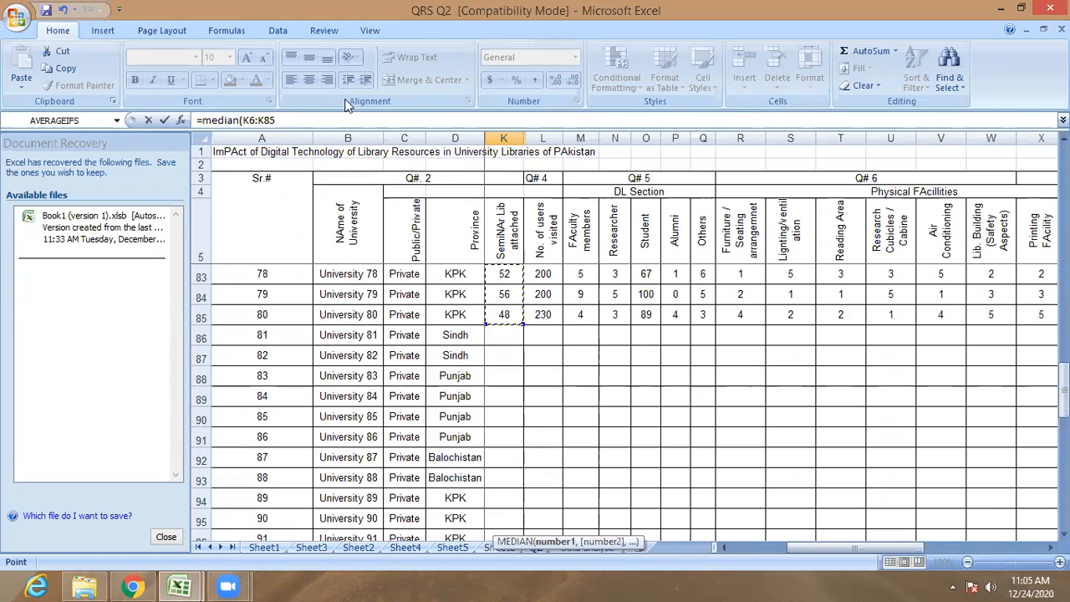
{"action": "left_click", "coordinate": [298, 119]}
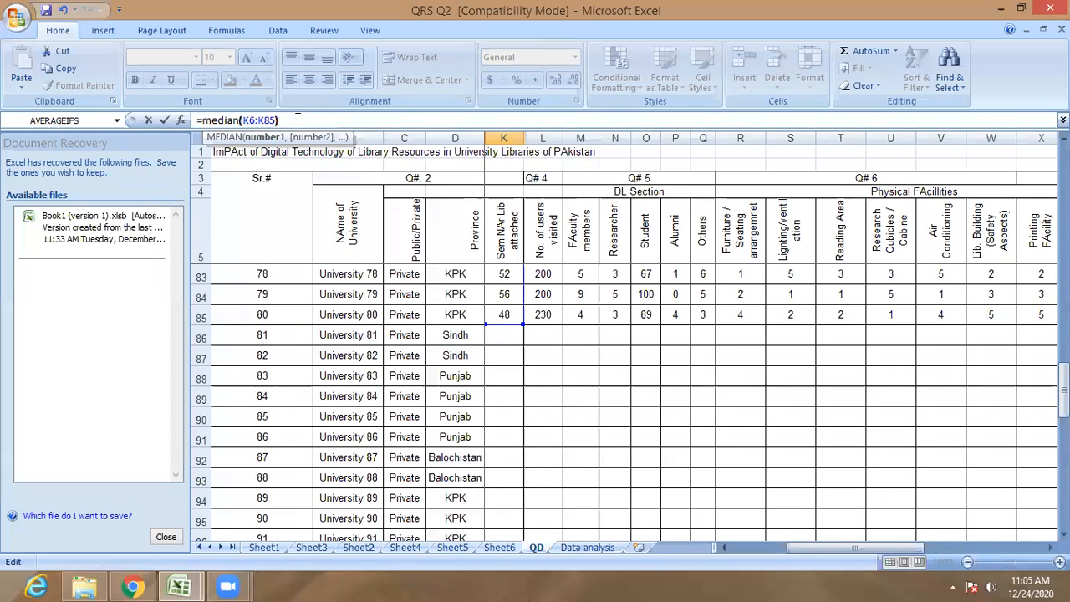
{"action": "key", "text": "Return"}
Enter the label Standard Dev in cell D124, below the Median label.
{"action": "left_click", "coordinate": [450, 520]}
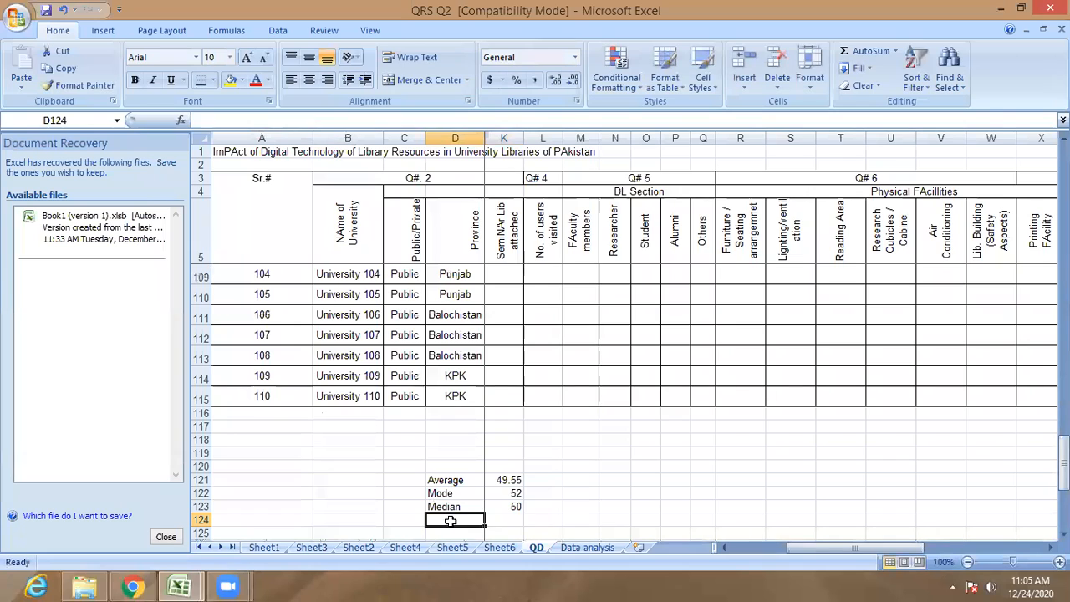
{"action": "type", "text": "Standard Div"}
{"action": "key", "text": "BackSpace"}
{"action": "key", "text": "BackSpace"}
{"action": "type", "text": "ev"}
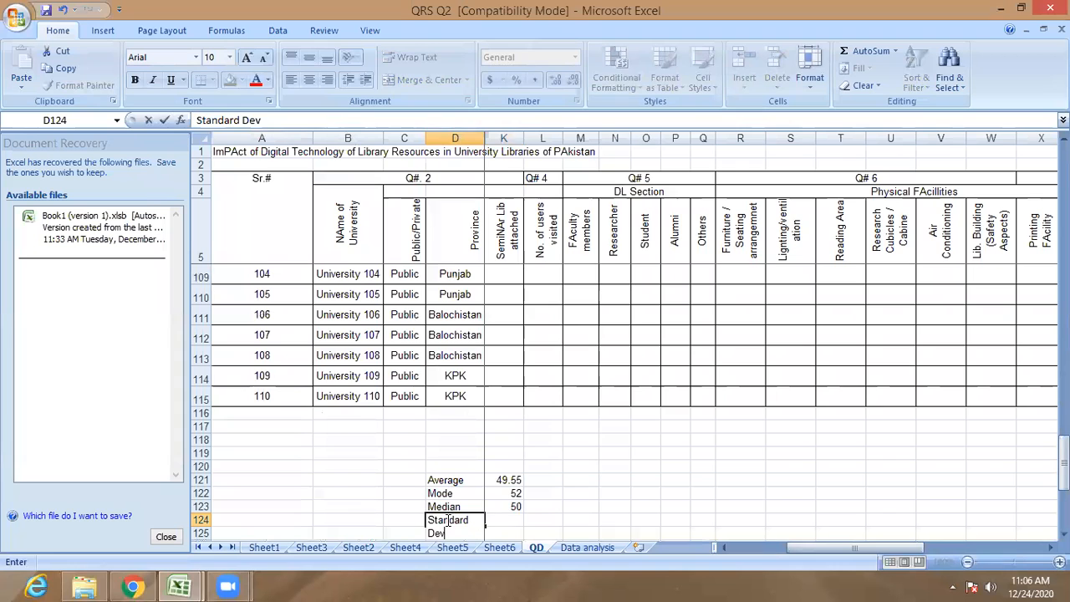
Calculate the standard deviation of the SemiNAr Lib attached values K6:K85 in cell K124 with the STDEV function.
{"action": "key", "text": "Tab"}
{"action": "type", "text": "=s"}
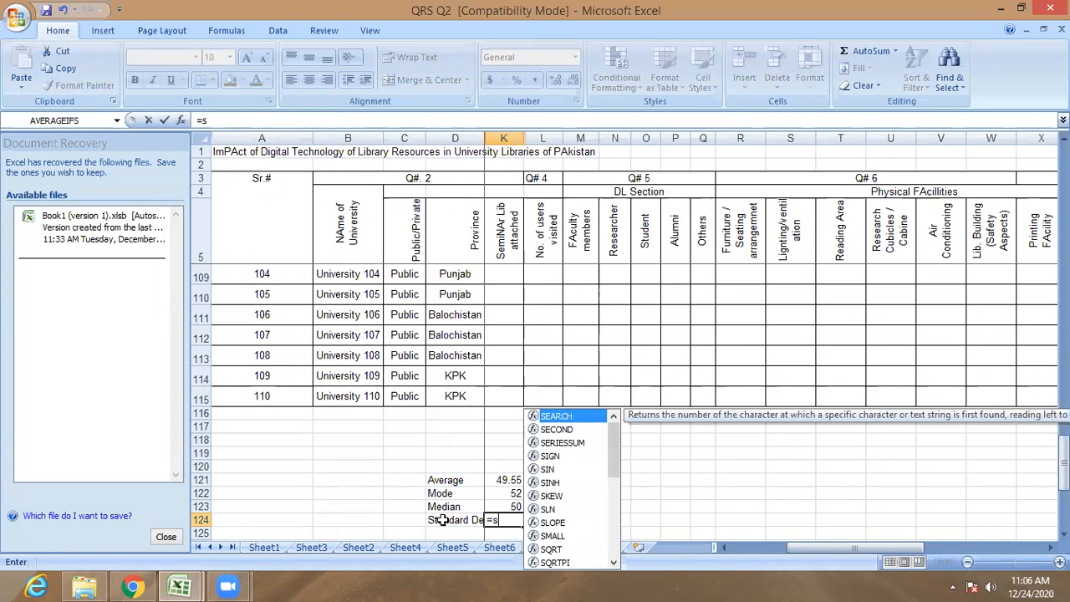
{"action": "type", "text": "t"}
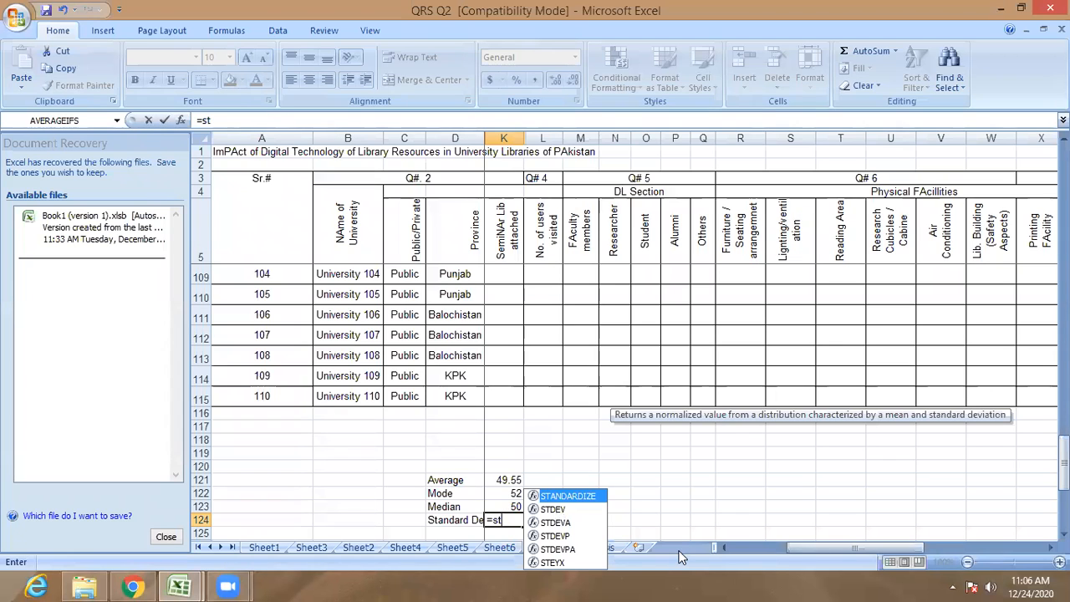
{"action": "type", "text": "dev("}
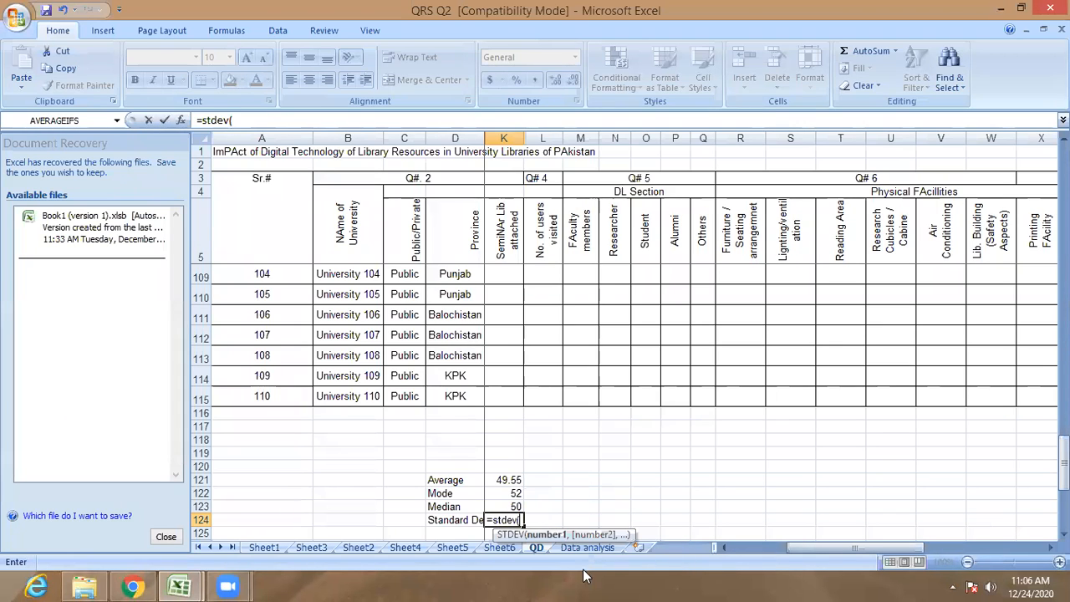
{"action": "scroll", "coordinate": [500, 157], "scroll_direction": "up", "scroll_amount": 6}
{"action": "scroll", "coordinate": [499, 158], "scroll_direction": "up", "scroll_amount": 20}
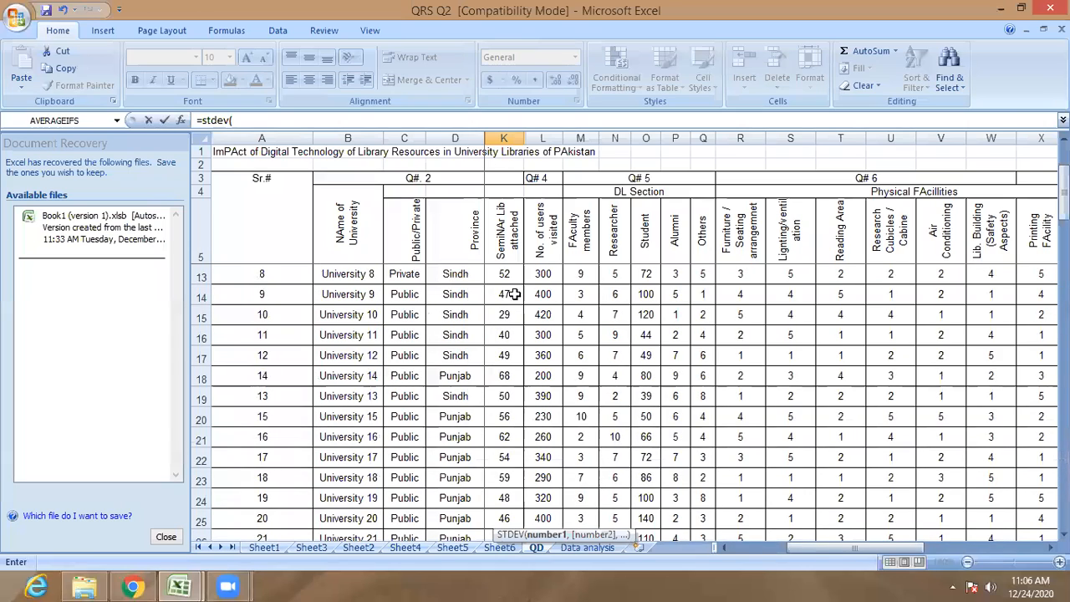
{"action": "left_click_drag", "start_coordinate": [509, 275], "coordinate": [503, 299]}
{"action": "left_click", "coordinate": [273, 122]}
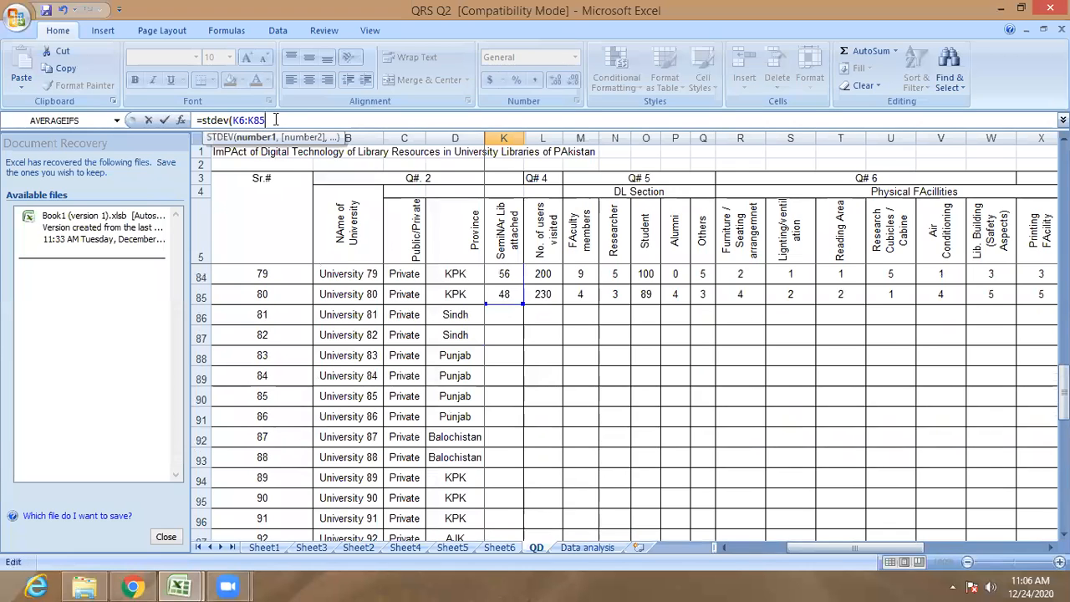
{"action": "key", "text": "Return"}
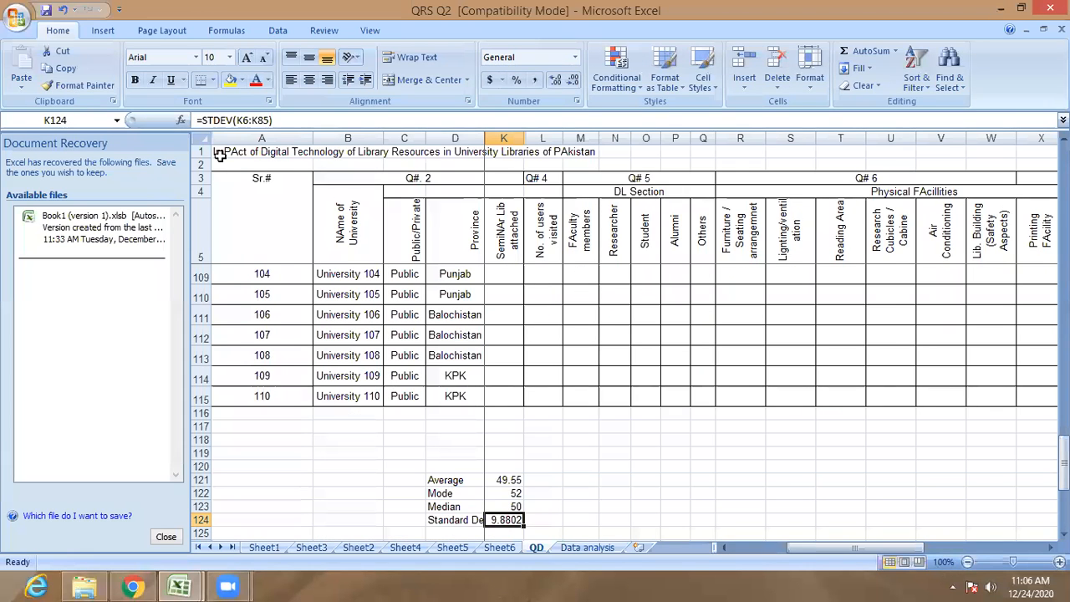
Label cell D125 Max Va and calculate the maximum of K6:K85 in K125 with the MAX function.
{"action": "scroll", "coordinate": [427, 375], "scroll_direction": "down", "scroll_amount": 1}
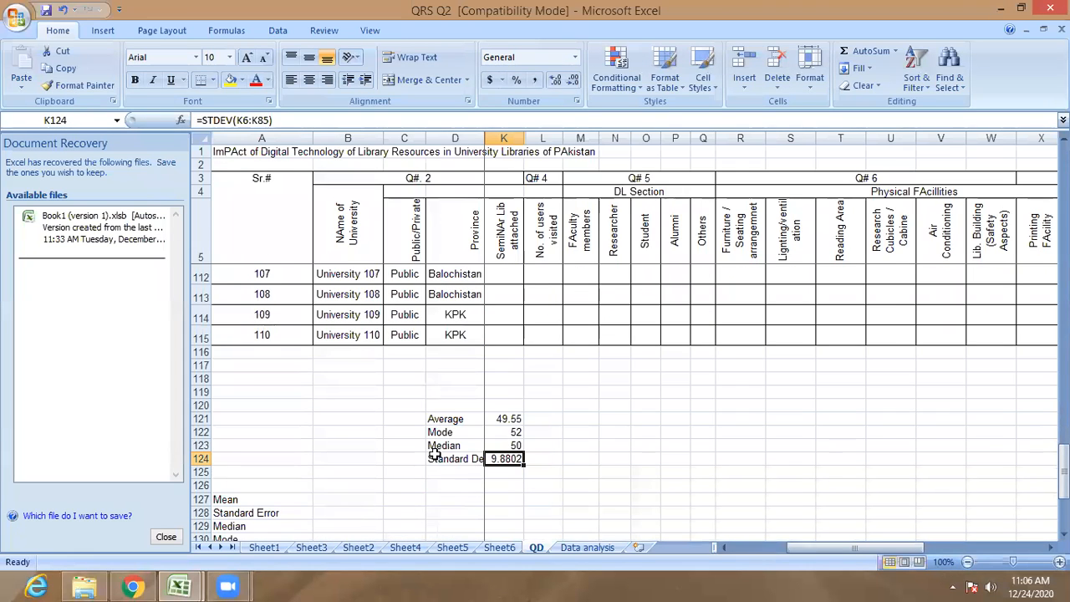
{"action": "left_click", "coordinate": [452, 470]}
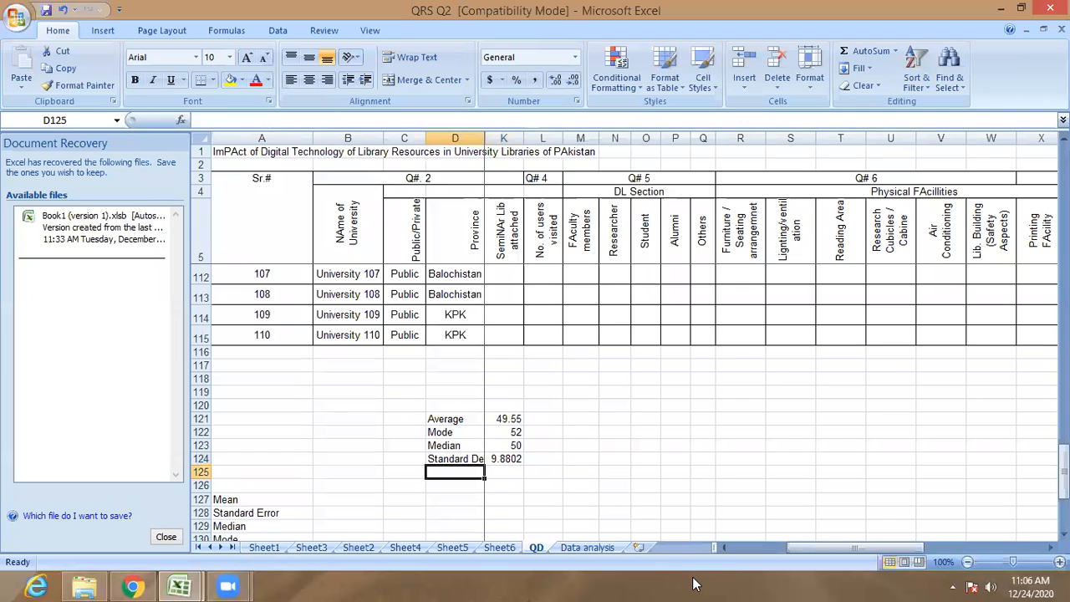
{"action": "type", "text": "Max Va"}
{"action": "key", "text": "Tab"}
{"action": "type", "text": "=ma"}
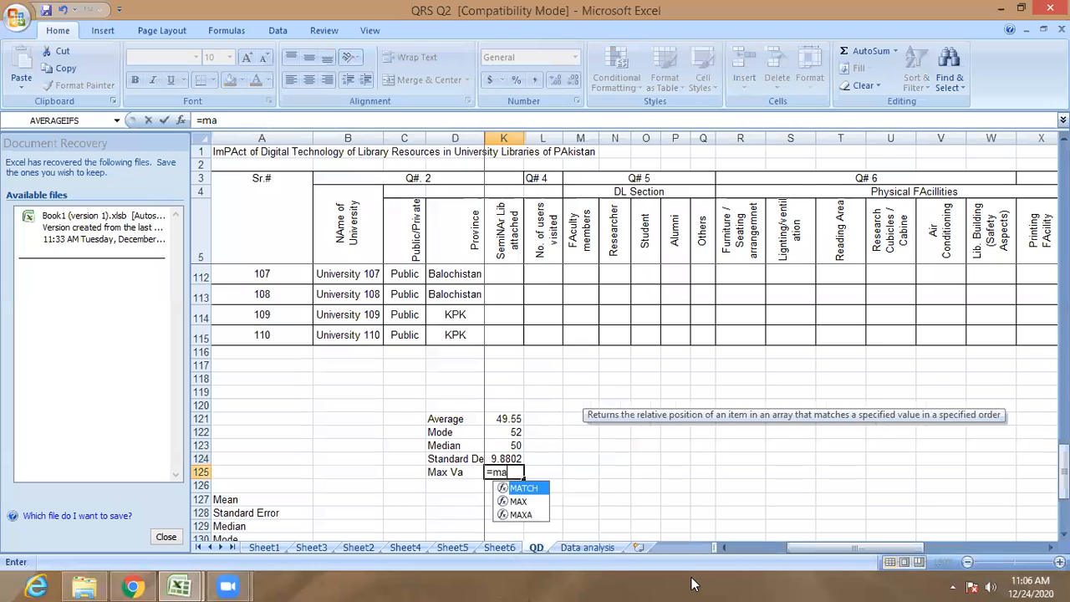
{"action": "type", "text": "x("}
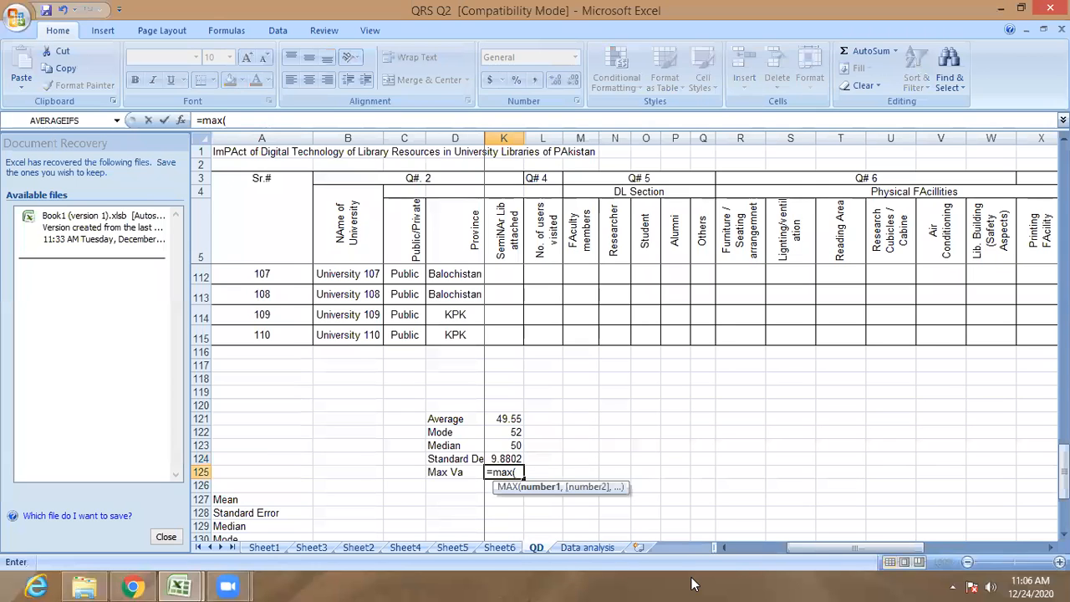
{"action": "scroll", "coordinate": [531, 310], "scroll_direction": "up", "scroll_amount": 20}
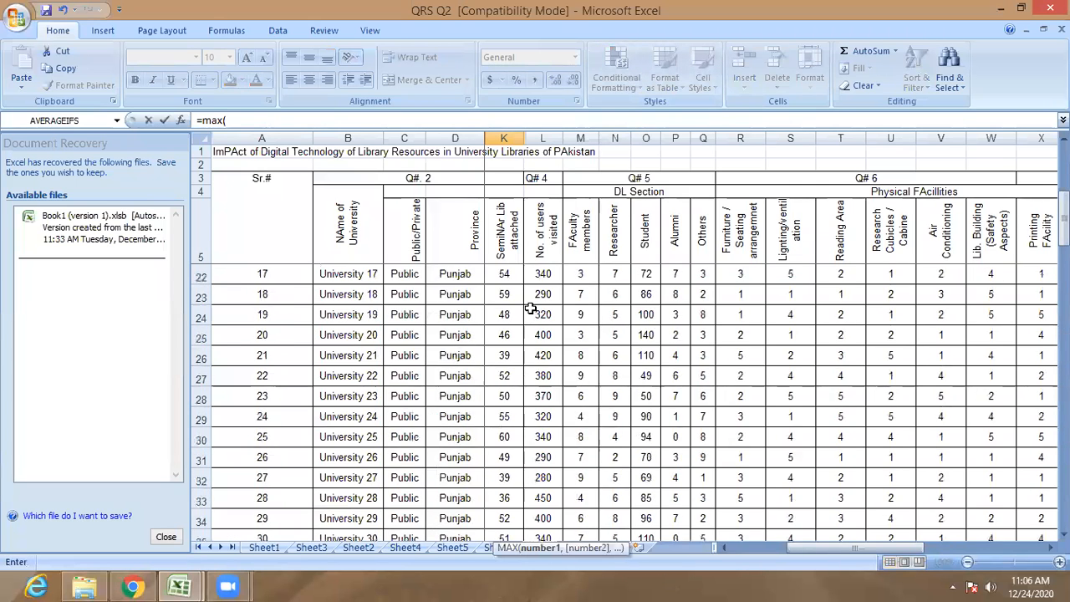
{"action": "scroll", "coordinate": [531, 309], "scroll_direction": "up", "scroll_amount": 5}
{"action": "left_click_drag", "start_coordinate": [511, 275], "coordinate": [501, 381]}
{"action": "left_click", "coordinate": [303, 120]}
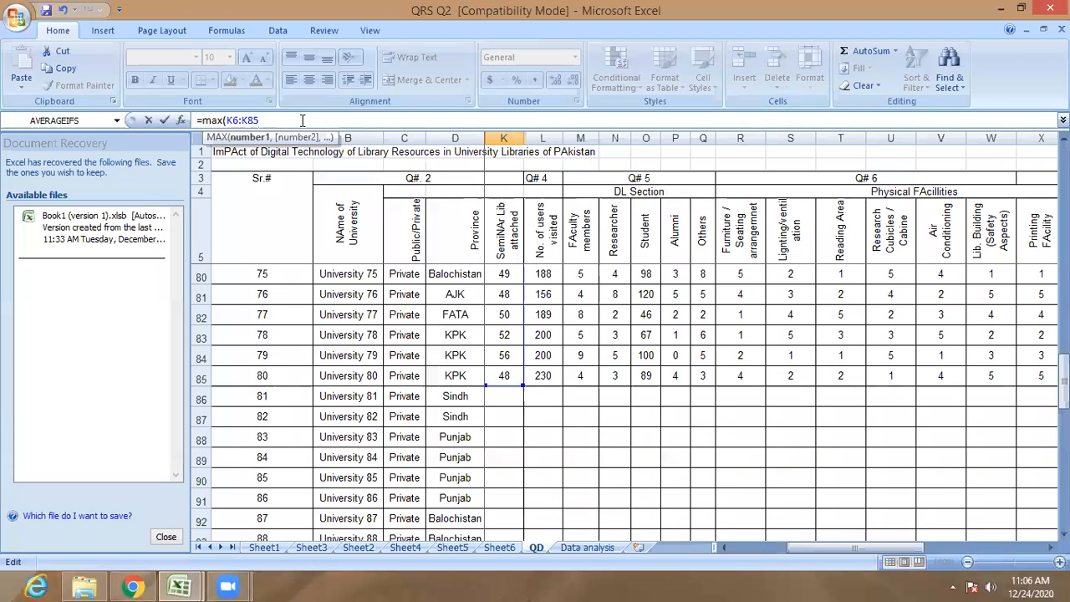
{"action": "type", "text": ")"}
{"action": "key", "text": "Return"}
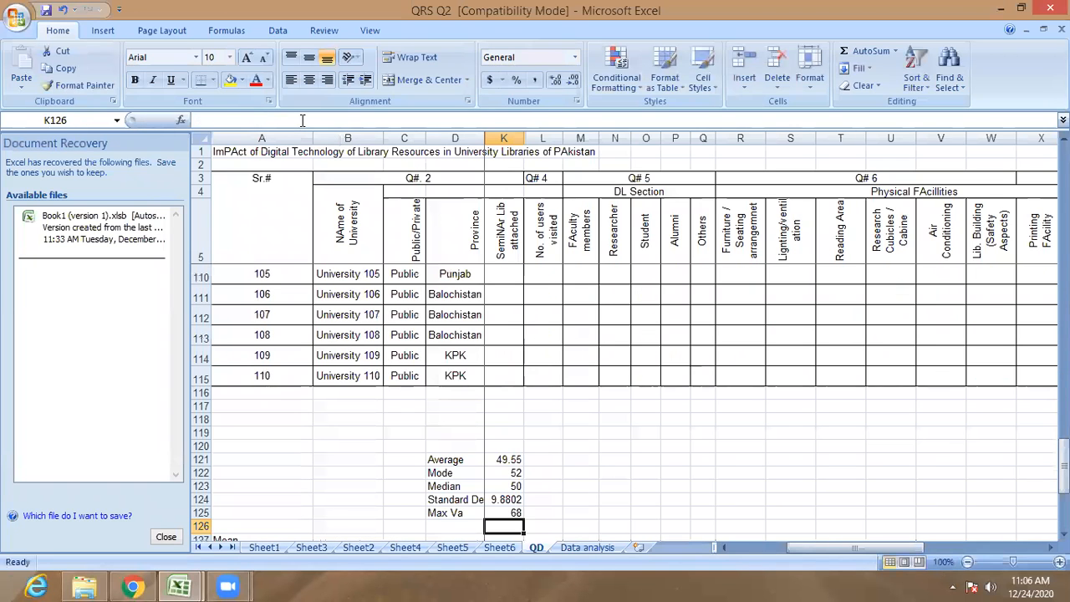
Review the formulas behind the statistics in K121:K125 one cell at a time.
{"action": "key", "text": "Up"}
{"action": "key", "text": "Up"}
{"action": "key", "text": "Up"}
{"action": "key", "text": "Up"}
{"action": "key", "text": "Up"}
{"action": "key", "text": "Down"}
{"action": "key", "text": "Down"}
{"action": "key", "text": "Down"}
{"action": "key", "text": "Down"}
{"action": "key", "text": "Up"}
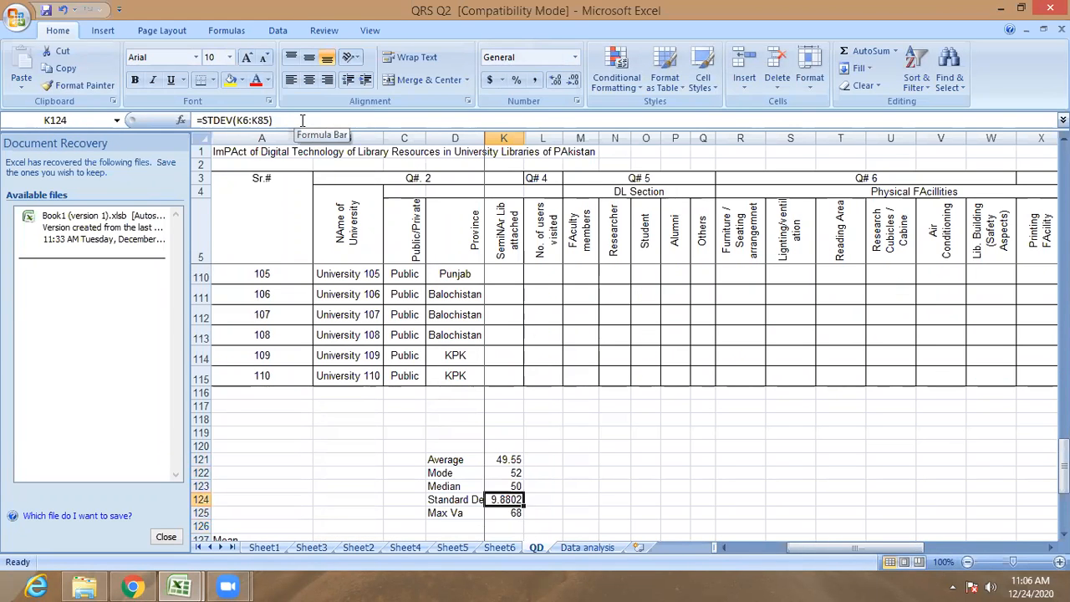
Center the statistics in K121:K125 horizontally and check the individual result cells.
{"action": "left_click_drag", "start_coordinate": [512, 459], "coordinate": [512, 513]}
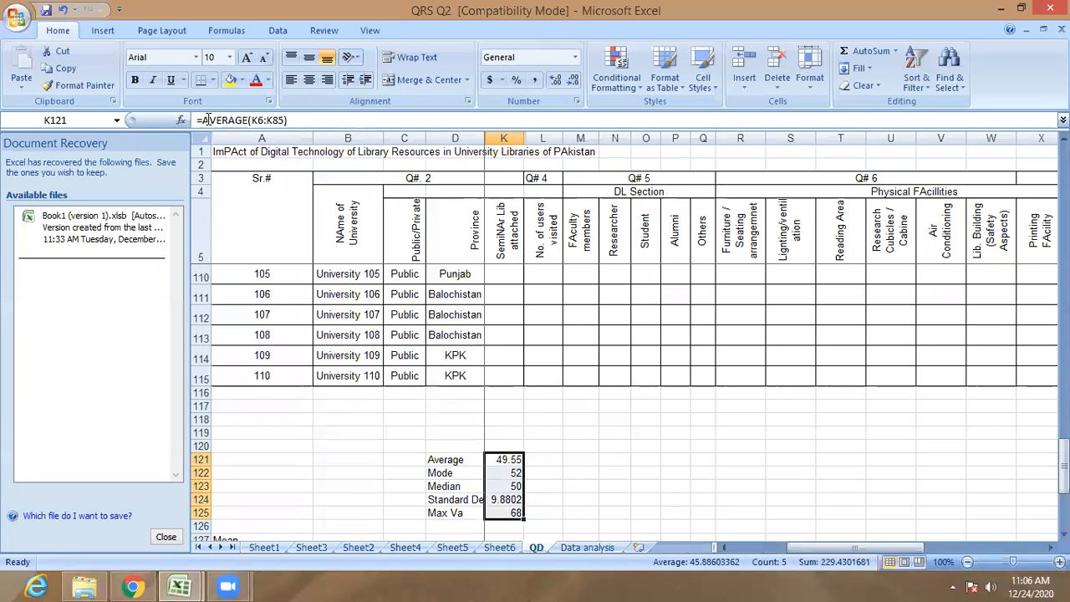
{"action": "left_click", "coordinate": [309, 80]}
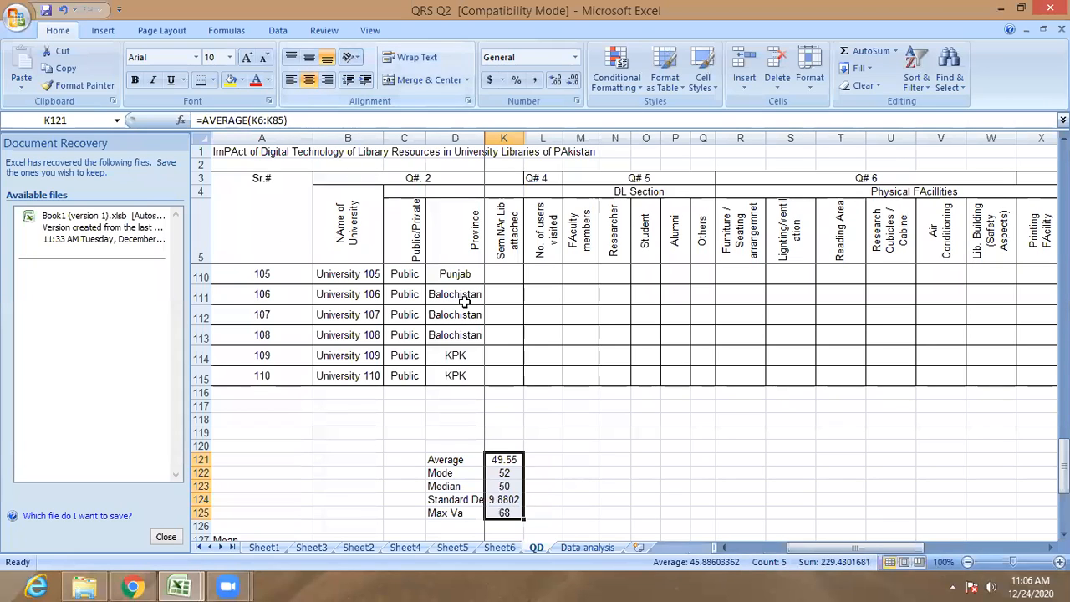
{"action": "left_click", "coordinate": [504, 500]}
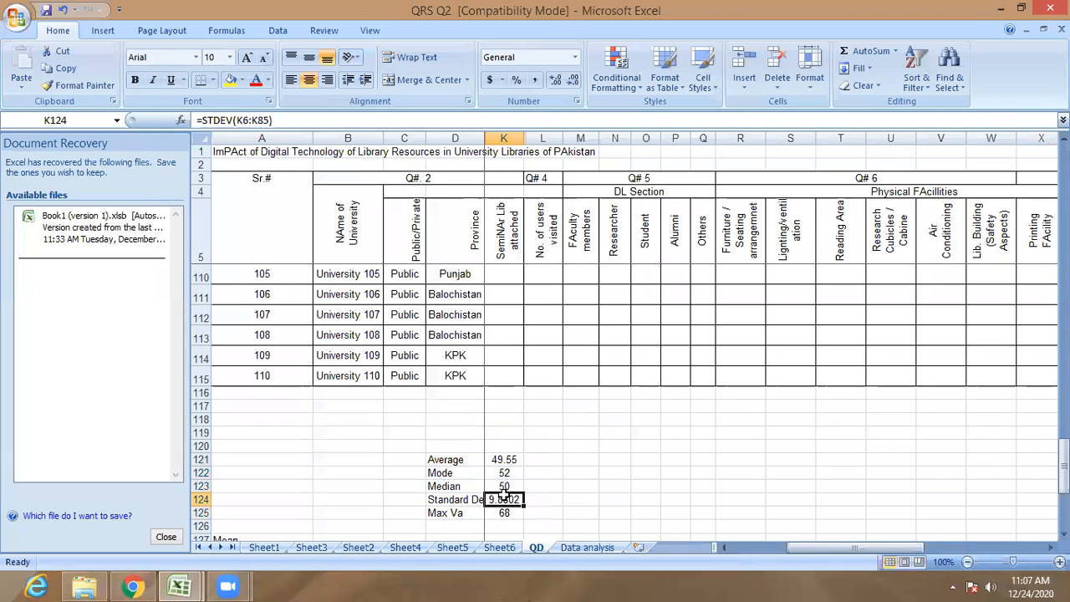
{"action": "left_click", "coordinate": [499, 461]}
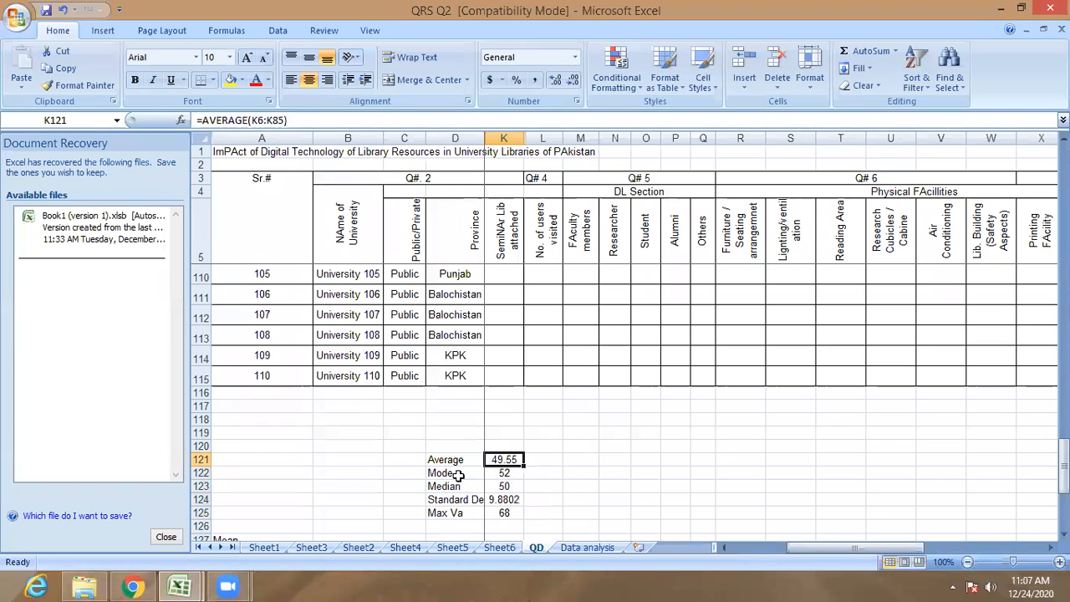
{"action": "left_click", "coordinate": [503, 474]}
{"action": "left_click", "coordinate": [502, 486]}
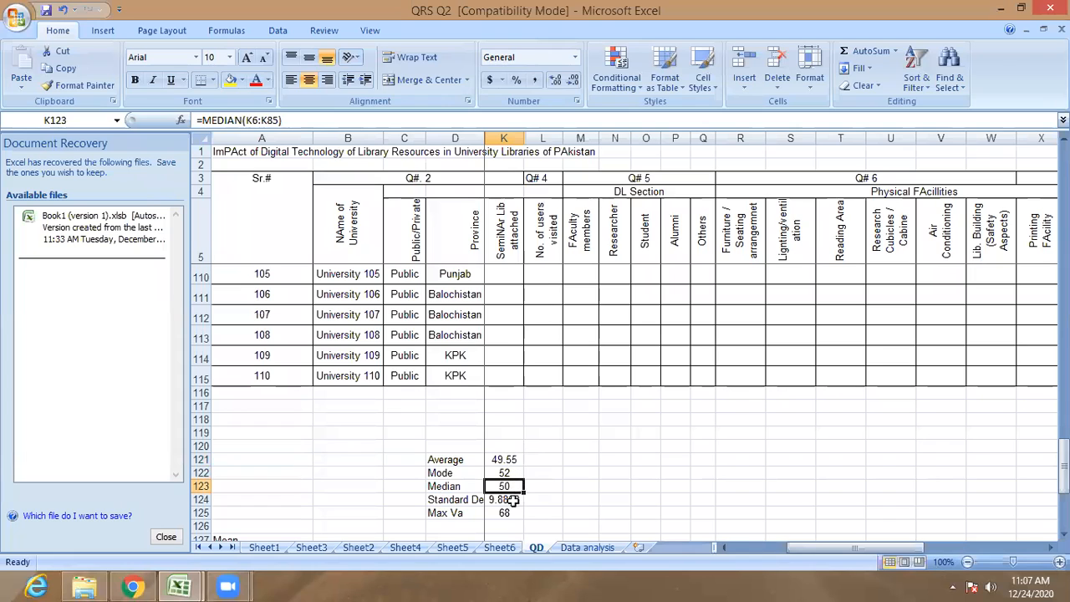
Reveal hidden column J as a narrow column before column K to make room for the Standard Dev label.
{"action": "left_click_drag", "start_coordinate": [485, 138], "coordinate": [500, 138]}
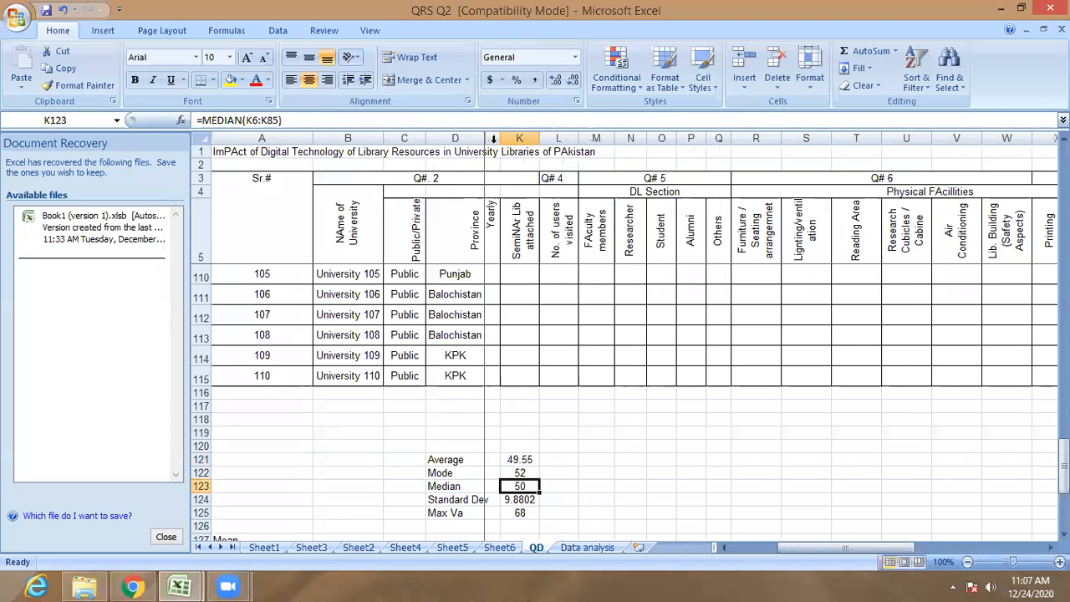
{"action": "left_click", "coordinate": [522, 513]}
{"action": "scroll", "coordinate": [675, 502], "scroll_direction": "down", "scroll_amount": 1}
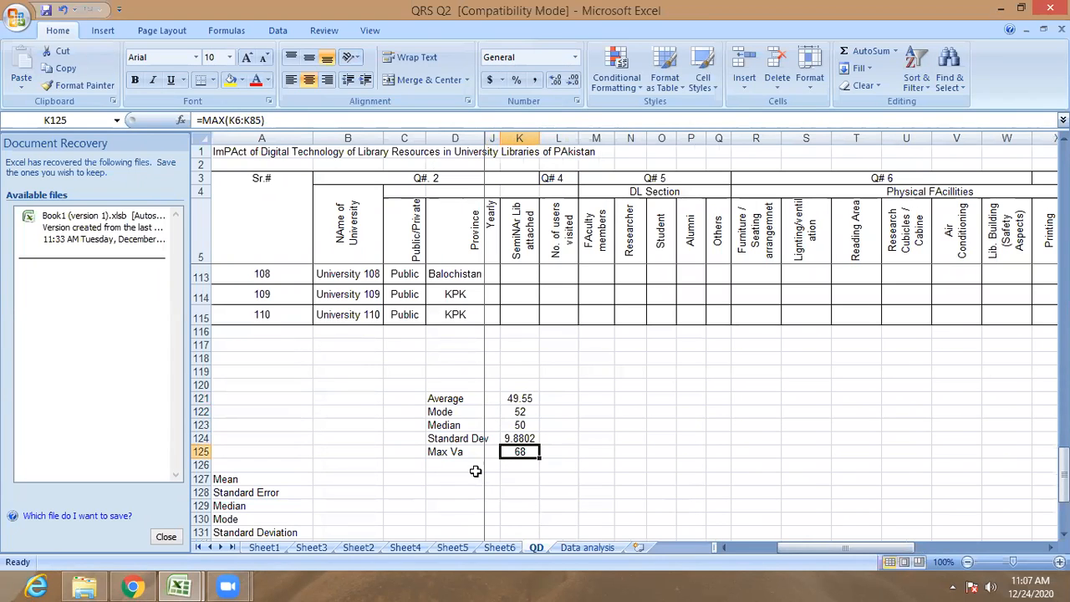
Fill the five statistics formulas from K121:K125 across columns L to W.
{"action": "left_click", "coordinate": [523, 399]}
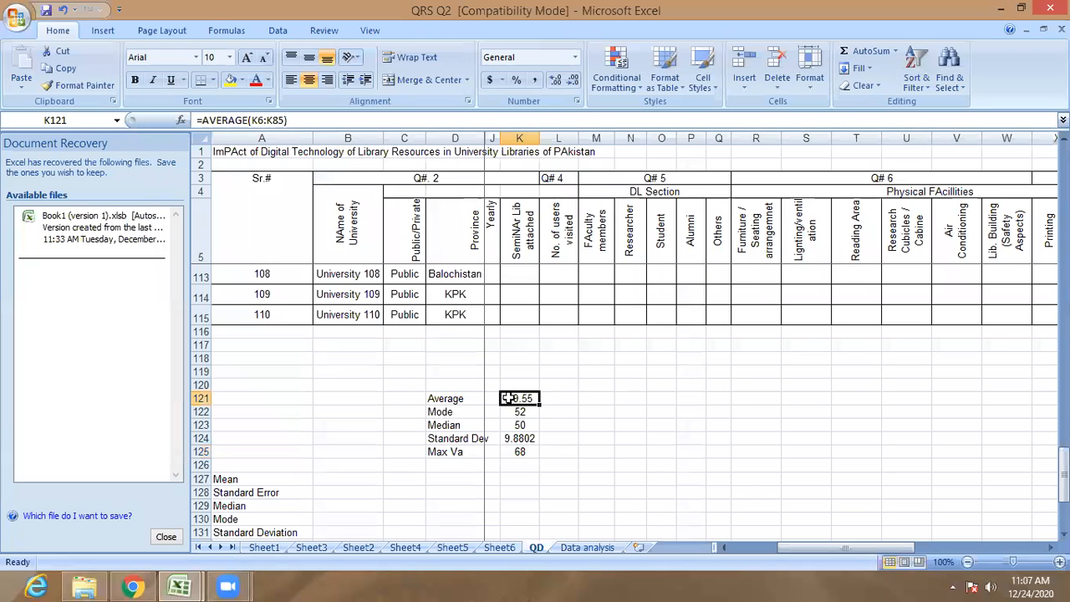
{"action": "left_click_drag", "start_coordinate": [519, 424], "coordinate": [782, 483]}
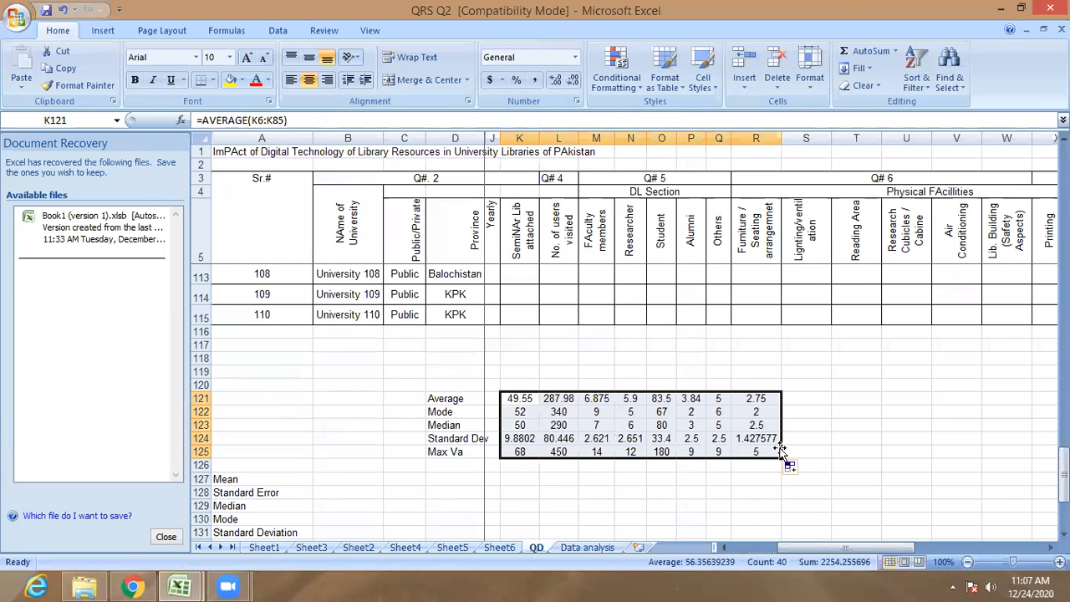
{"action": "left_click_drag", "start_coordinate": [782, 458], "coordinate": [1032, 458]}
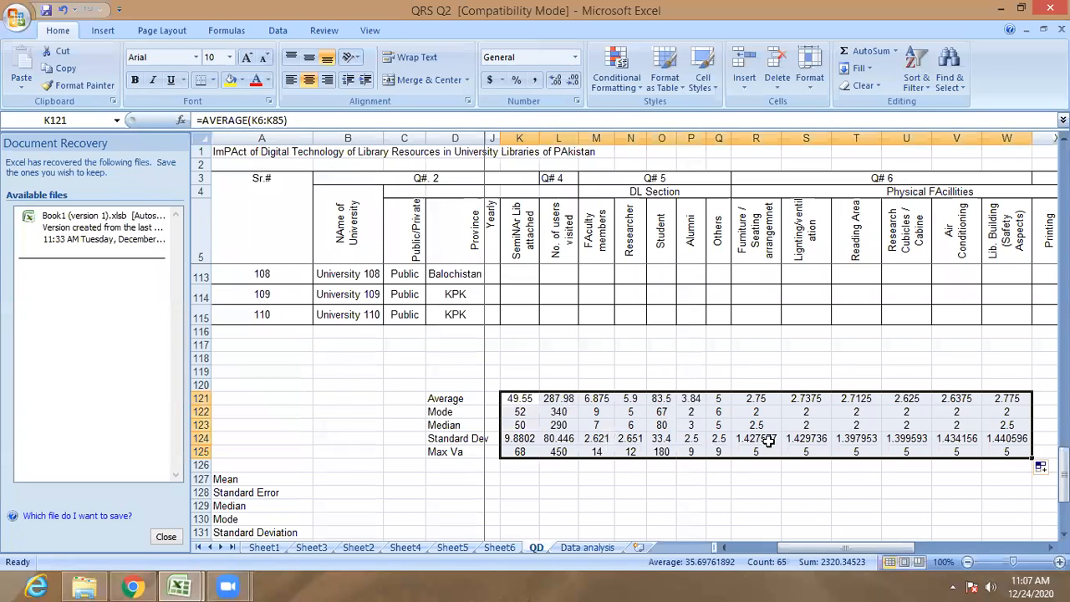
Check the copied MODE formula in L122 and MEDIAN formula in M123, and look over the statistics labels below.
{"action": "left_click", "coordinate": [558, 411]}
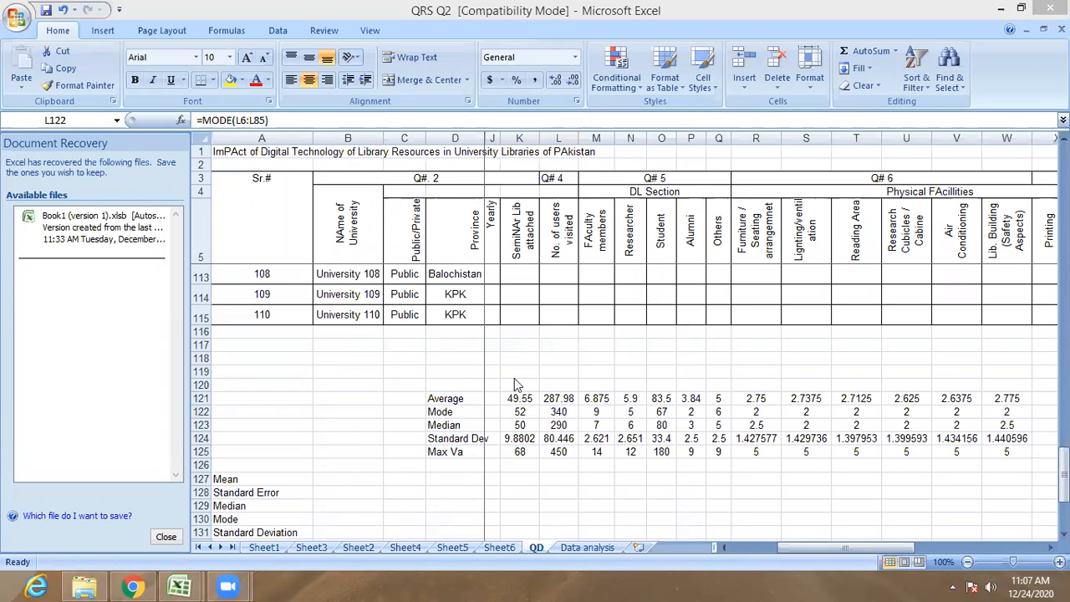
{"action": "left_click", "coordinate": [536, 409]}
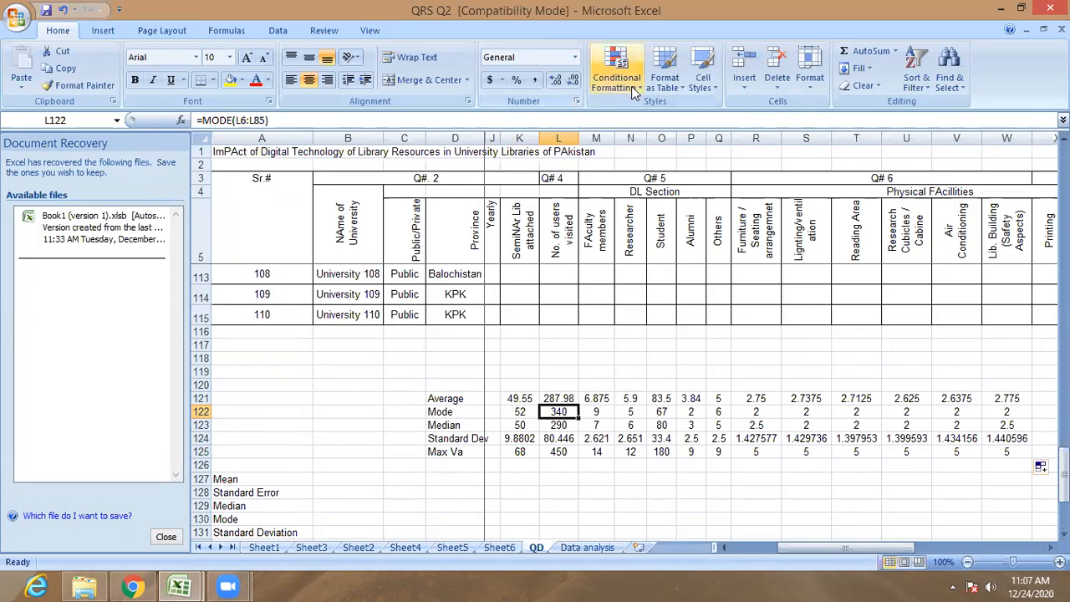
{"action": "left_click", "coordinate": [703, 67]}
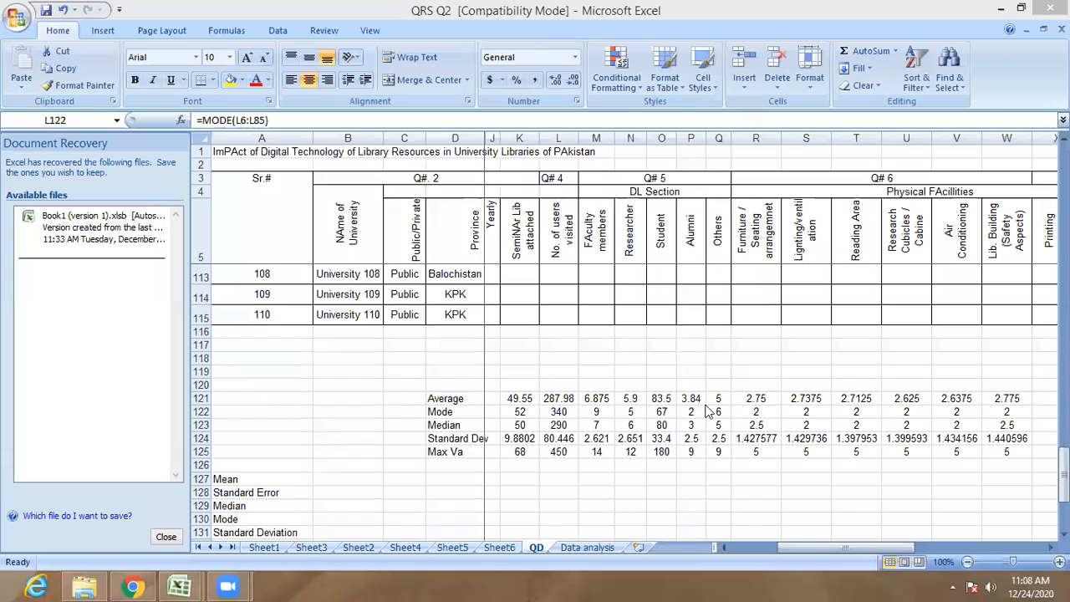
{"action": "left_click", "coordinate": [597, 425]}
{"action": "scroll", "coordinate": [629, 395], "scroll_direction": "down", "scroll_amount": 2}
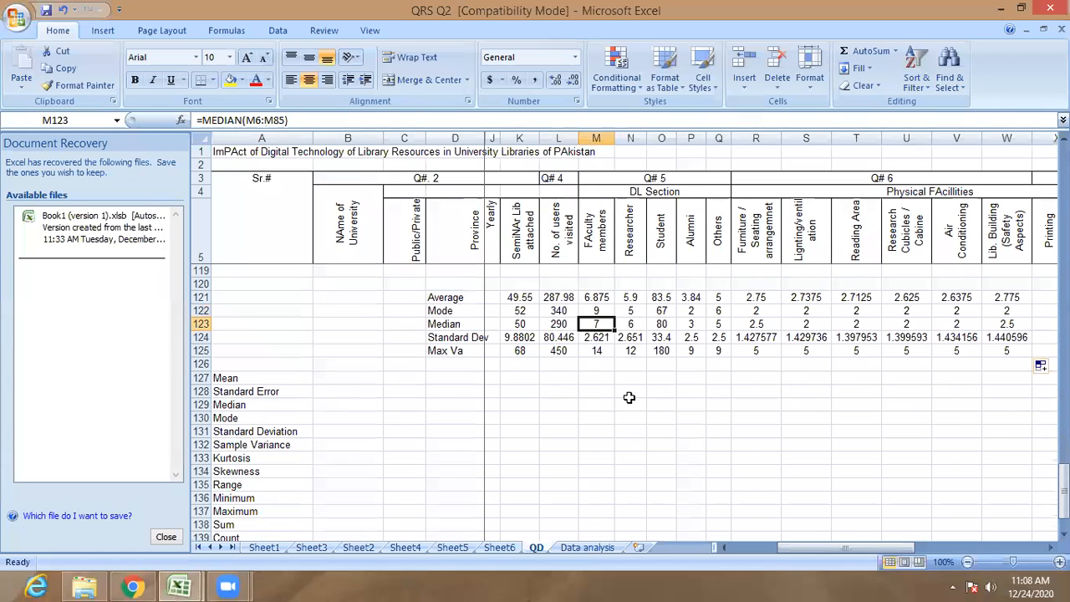
{"action": "left_click", "coordinate": [557, 391]}
{"action": "left_click", "coordinate": [522, 389]}
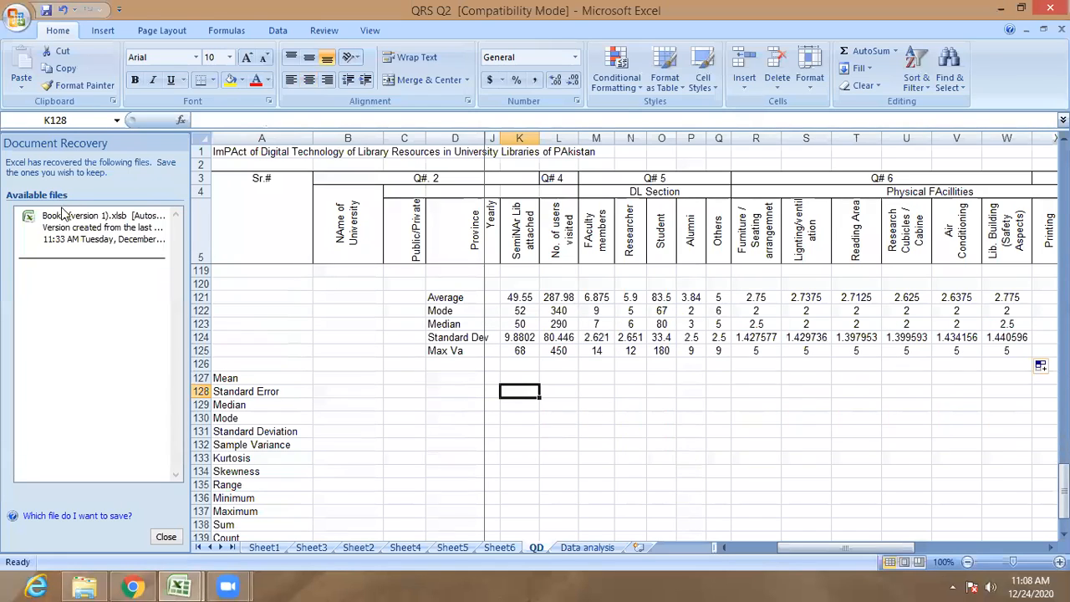
Check the Excel add-ins list for the Analysis ToolPak and locate the Data Analysis command.
{"action": "left_click", "coordinate": [120, 10]}
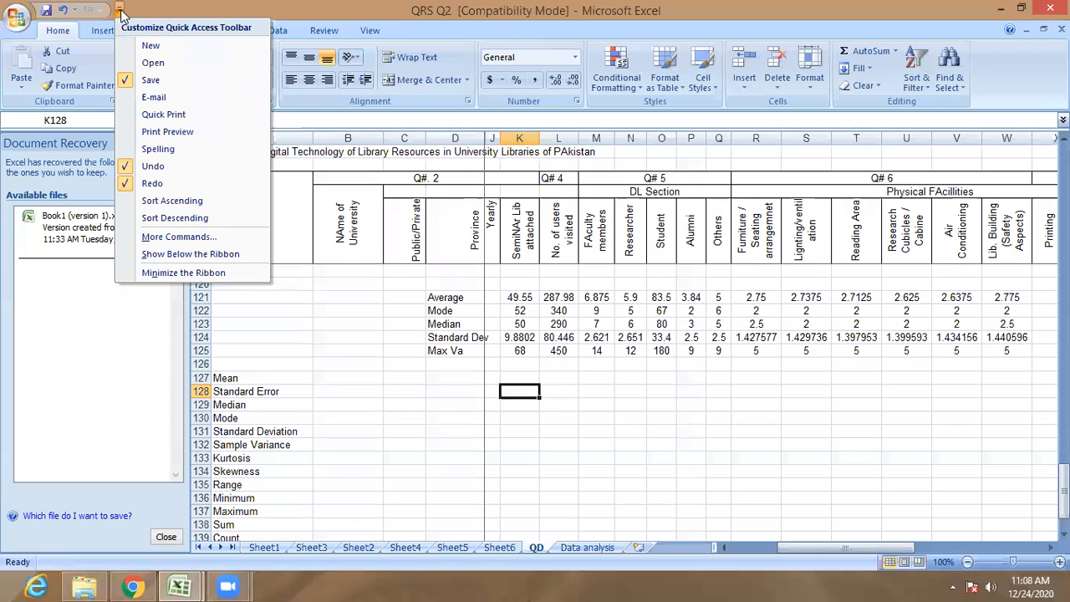
{"action": "left_click", "coordinate": [18, 17]}
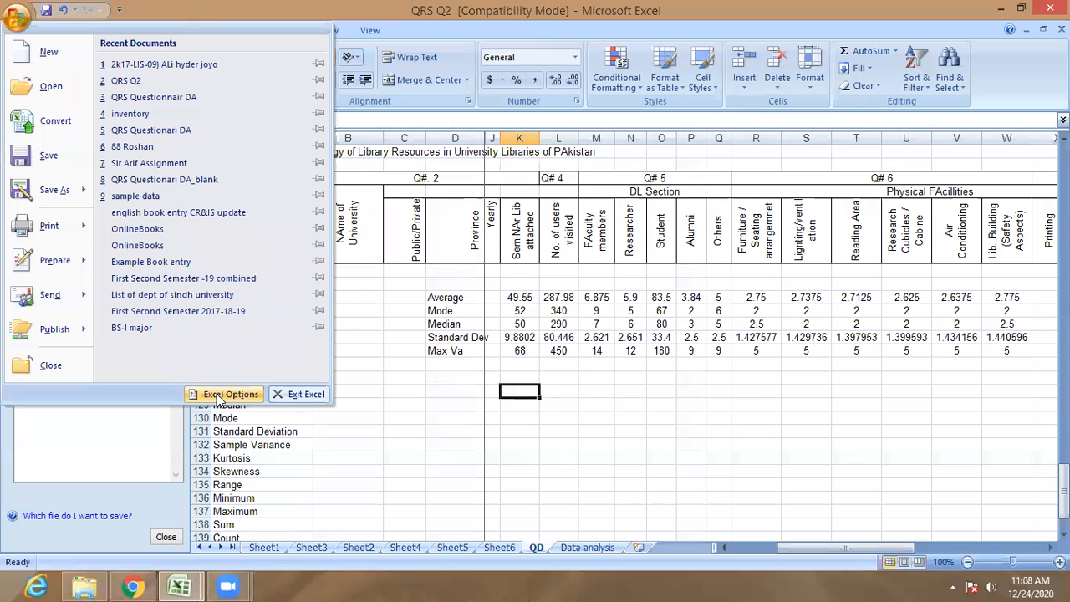
{"action": "left_click", "coordinate": [15, 20]}
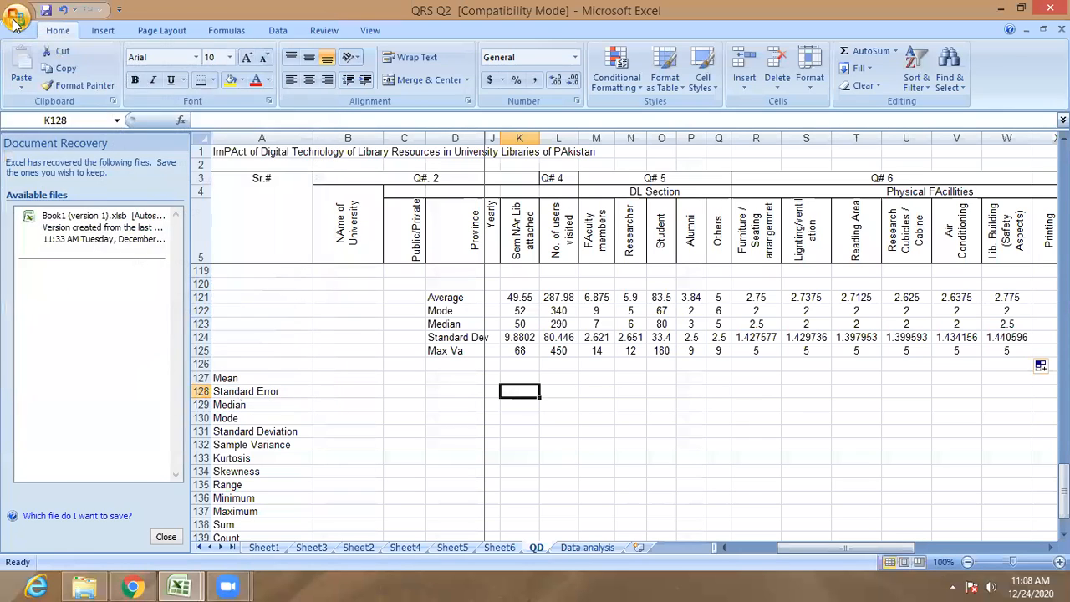
{"action": "left_click", "coordinate": [15, 20]}
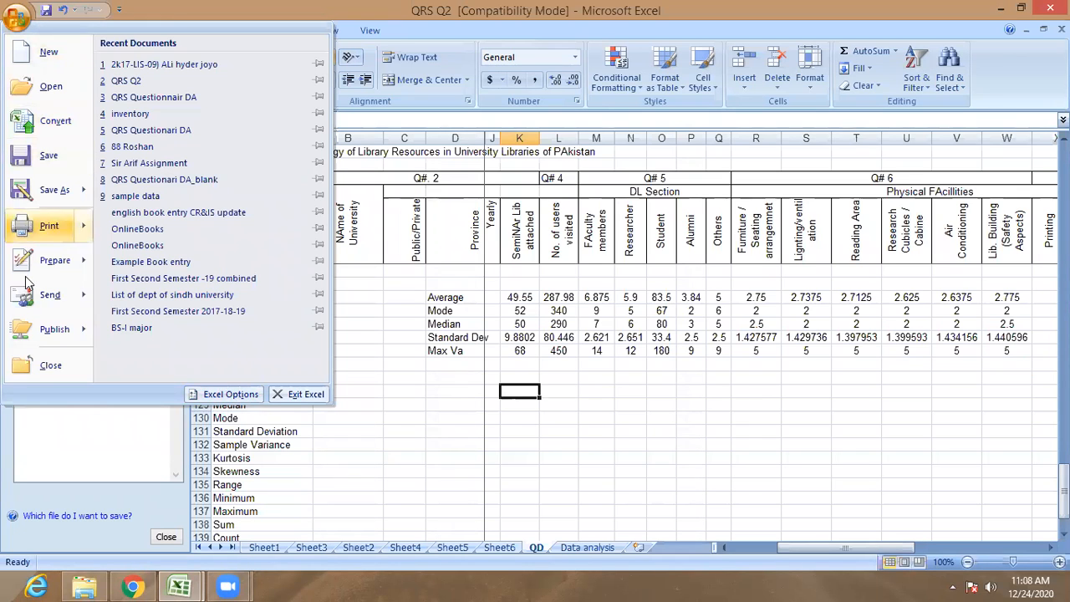
{"action": "left_click", "coordinate": [231, 395]}
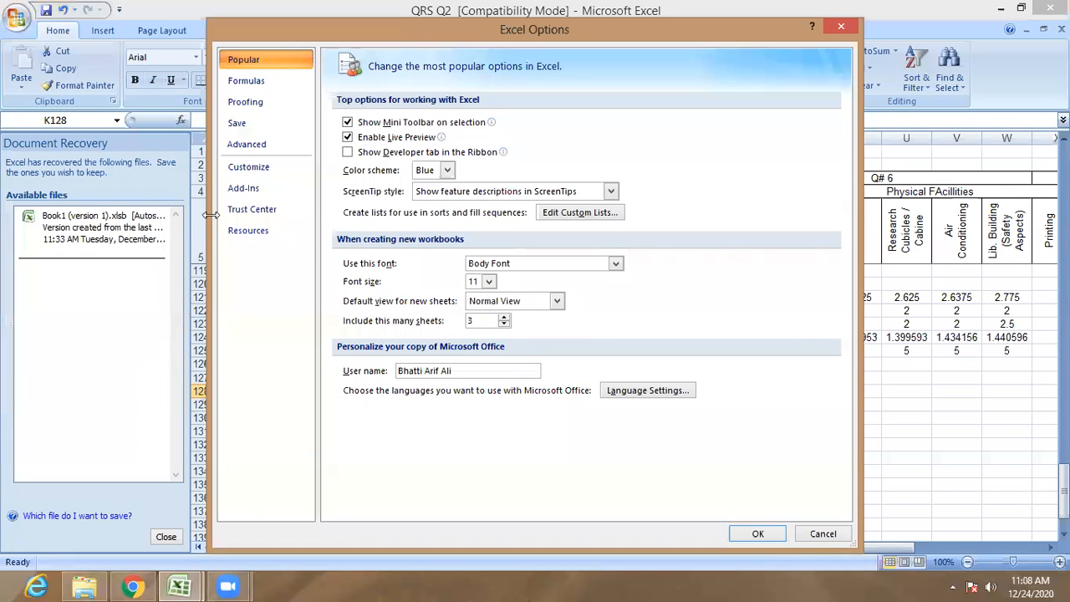
{"action": "left_click", "coordinate": [252, 190]}
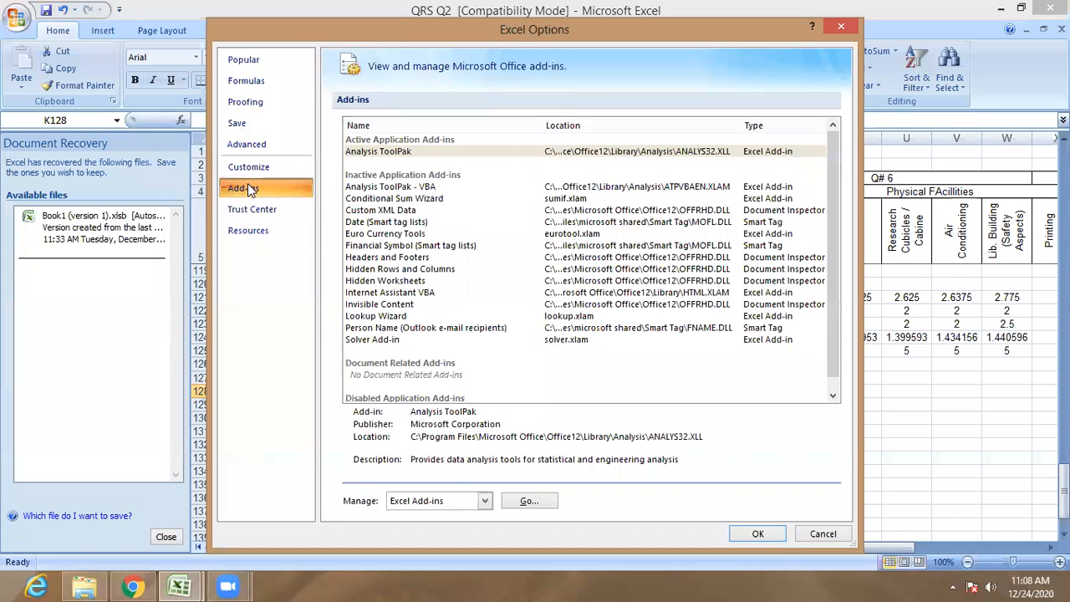
{"action": "left_click", "coordinate": [390, 156]}
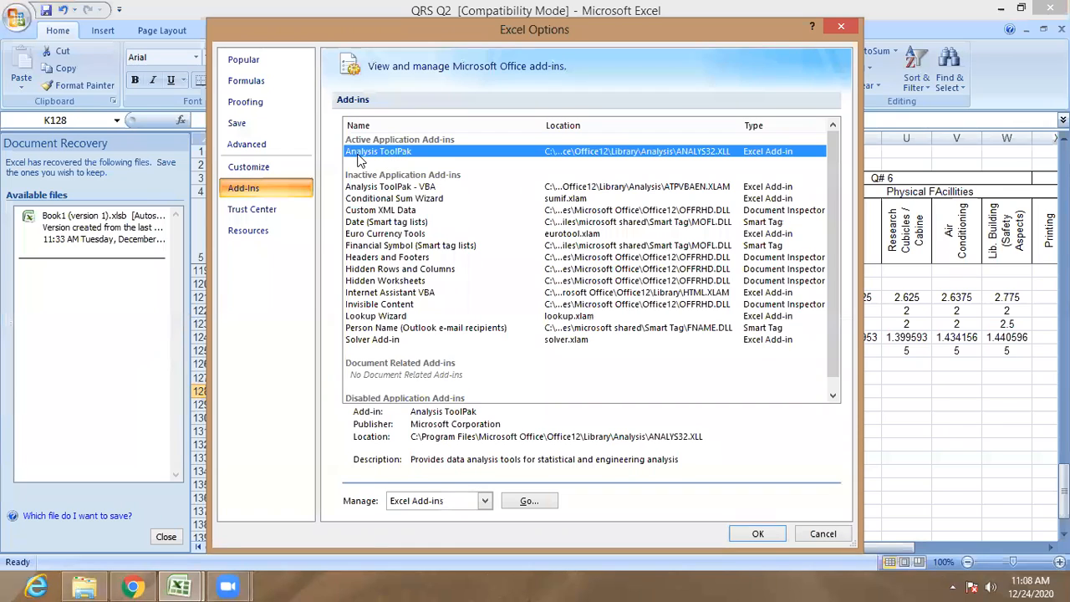
{"action": "left_click", "coordinate": [753, 535]}
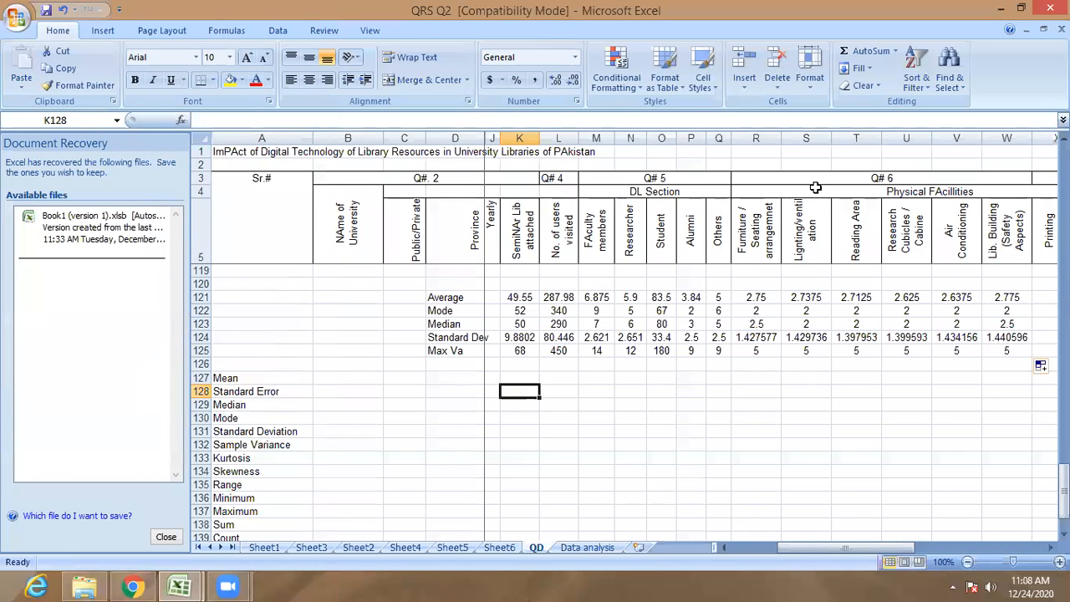
{"action": "left_click", "coordinate": [280, 35]}
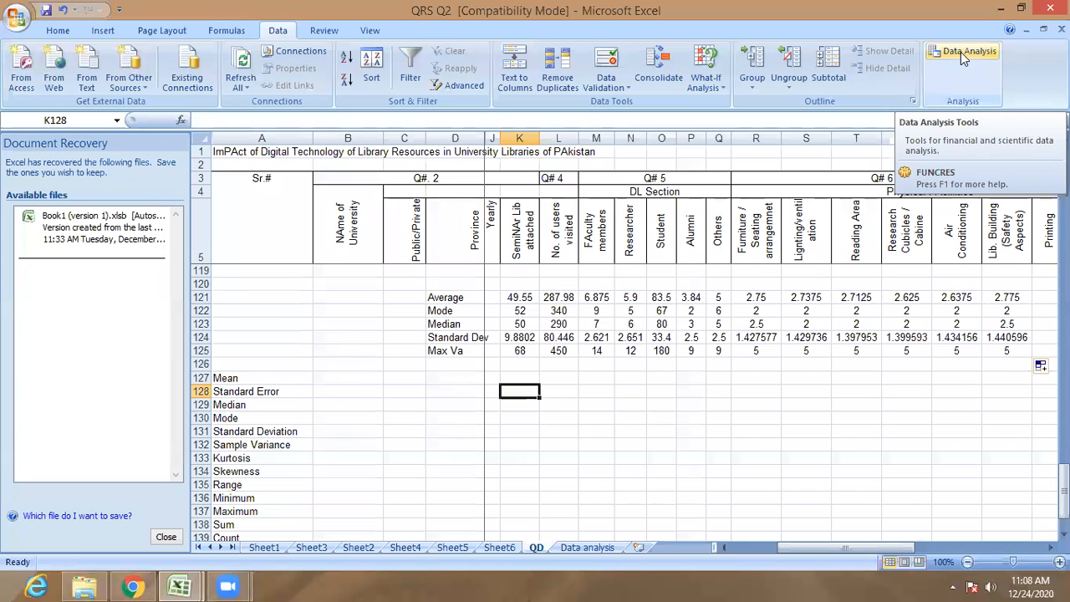
Select empty cell A22 on Sheet1 and start the Descriptive Statistics tool from Data Analysis.
{"action": "left_click", "coordinate": [265, 548]}
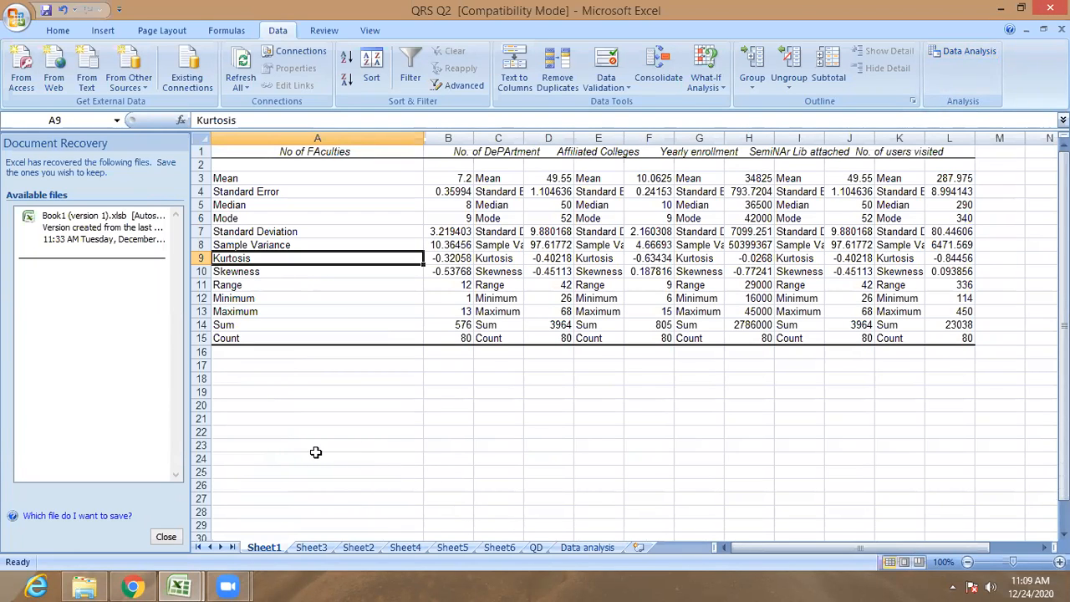
{"action": "scroll", "coordinate": [401, 475], "scroll_direction": "down", "scroll_amount": 2}
{"action": "scroll", "coordinate": [408, 470], "scroll_direction": "up", "scroll_amount": 2}
{"action": "left_click", "coordinate": [289, 432]}
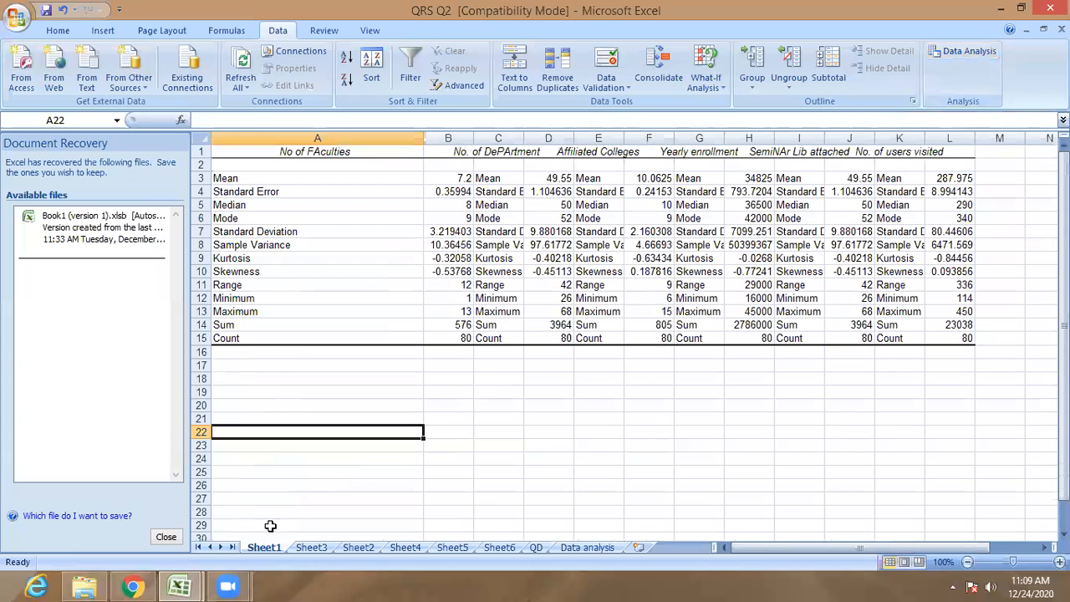
{"action": "left_click", "coordinate": [972, 53]}
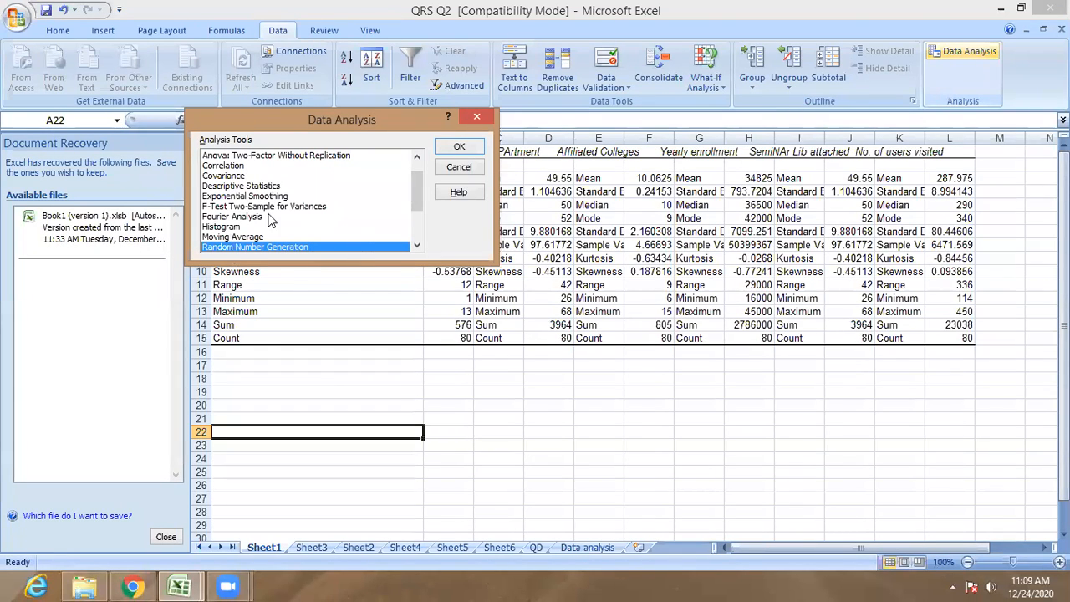
{"action": "left_click", "coordinate": [240, 196]}
{"action": "left_click", "coordinate": [221, 218]}
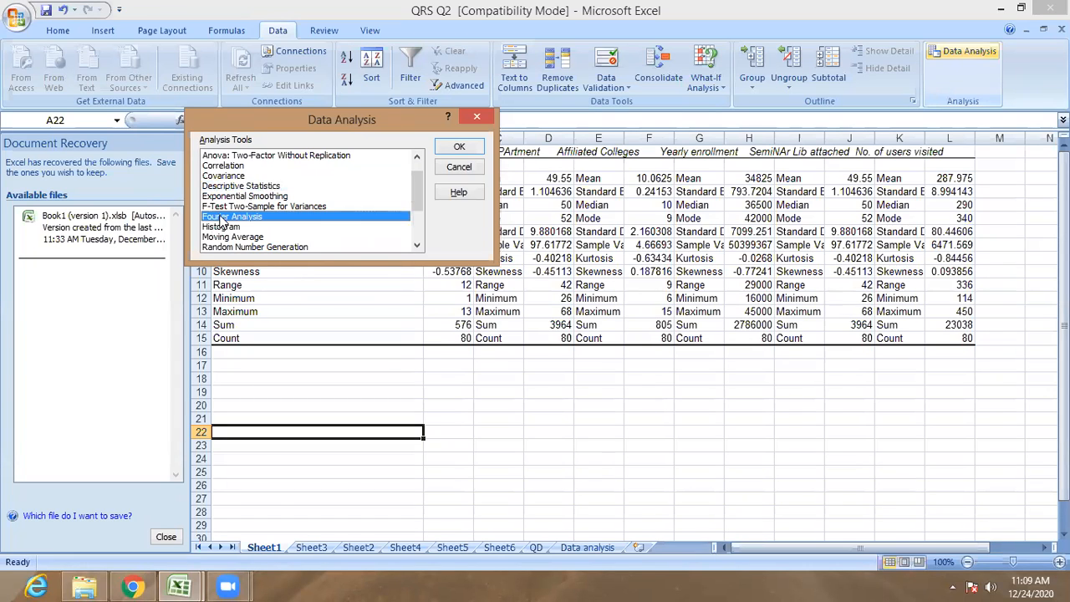
{"action": "left_click", "coordinate": [230, 187]}
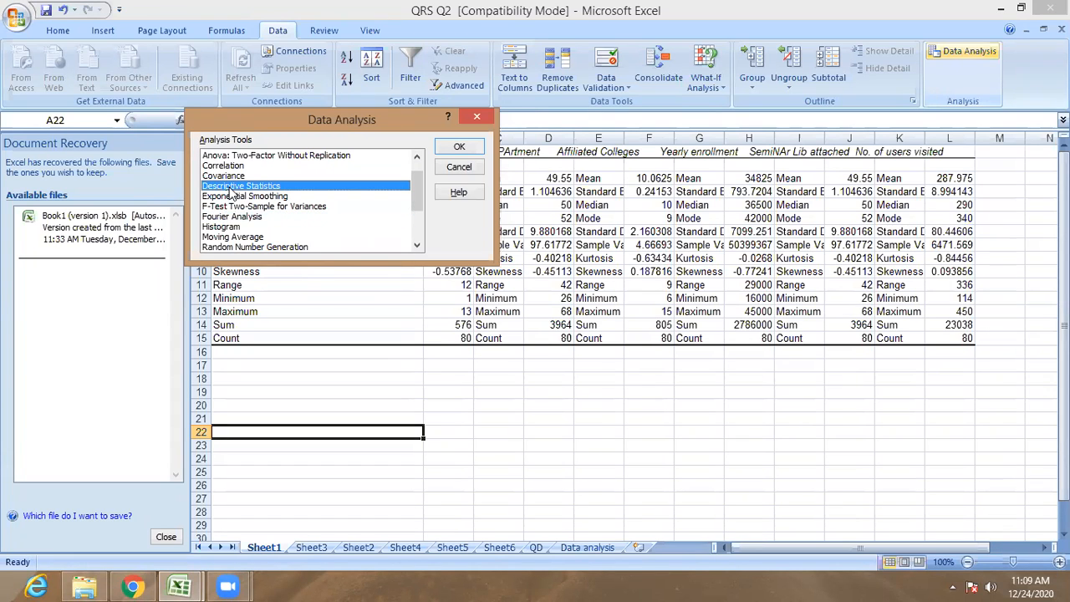
{"action": "left_click", "coordinate": [458, 148]}
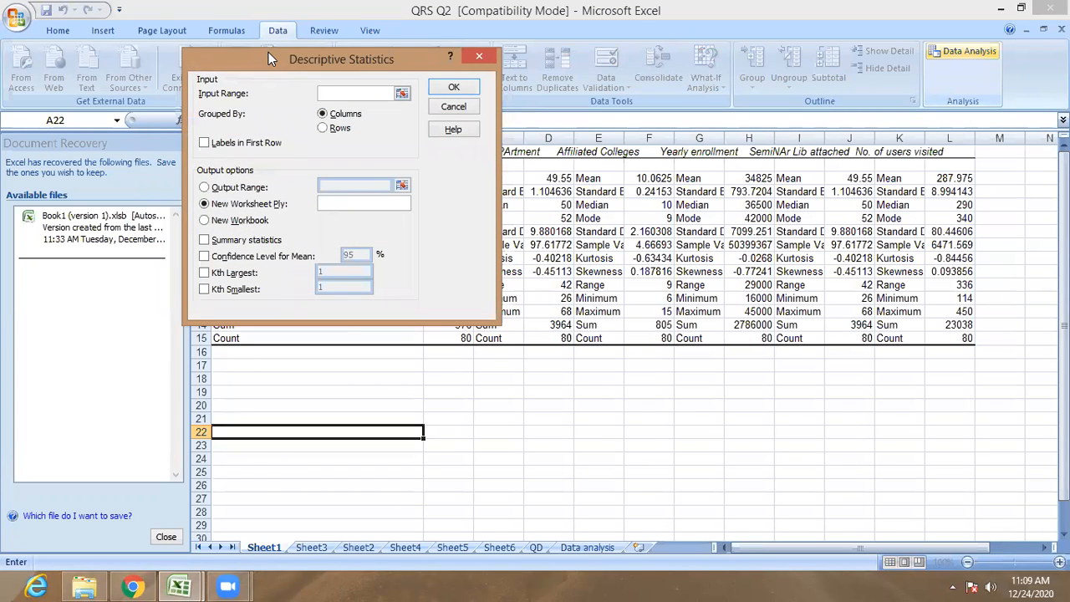
{"action": "left_click_drag", "start_coordinate": [269, 52], "coordinate": [417, 199]}
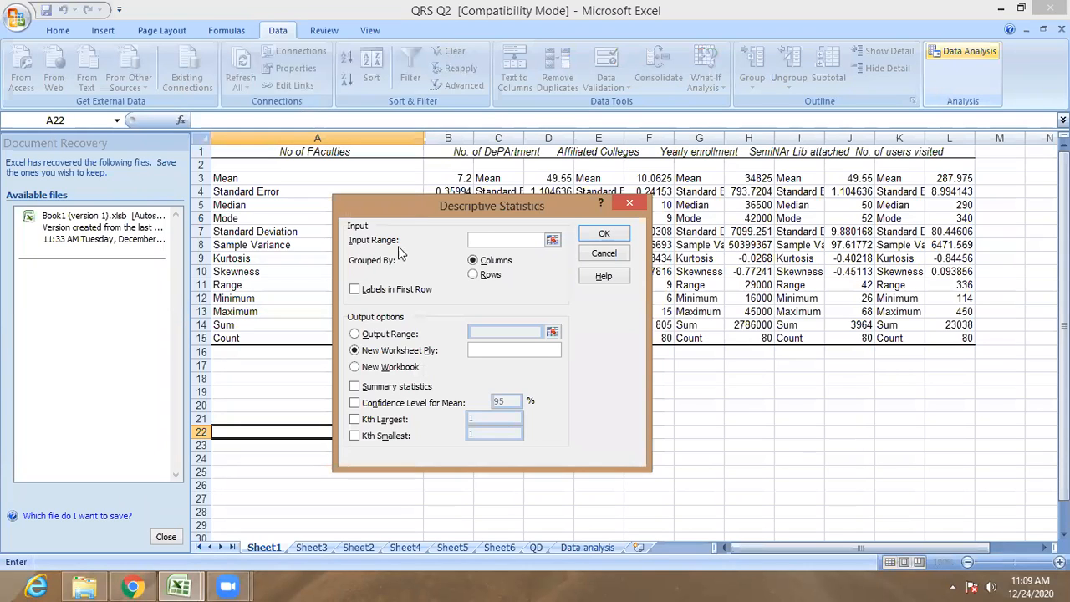
Set the Descriptive Statistics input range to K6:K85 on the QD sheet.
{"action": "left_click", "coordinate": [553, 241]}
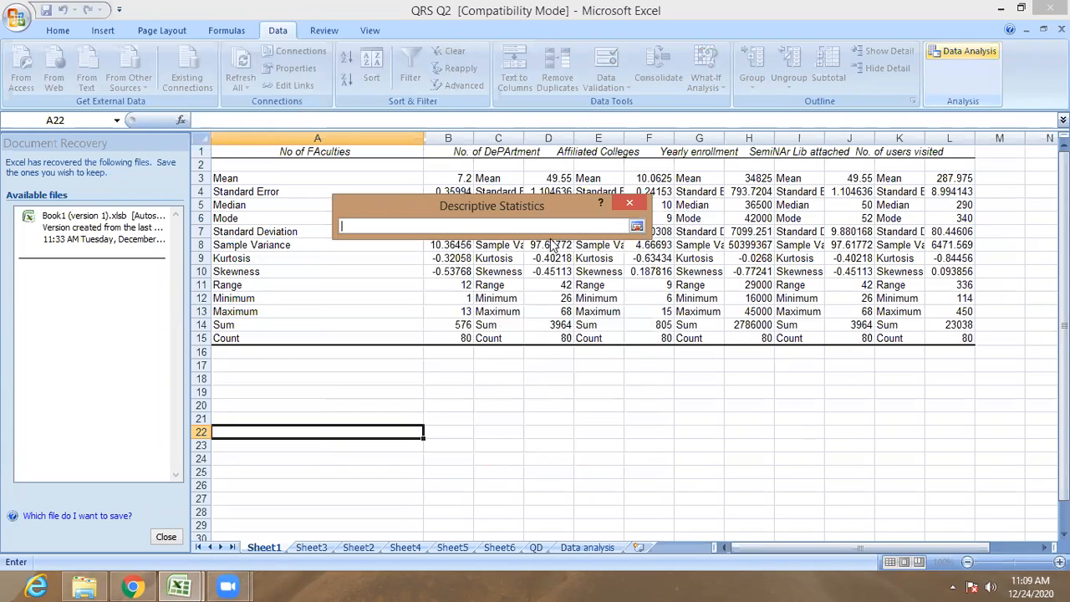
{"action": "left_click", "coordinate": [536, 548]}
{"action": "scroll", "coordinate": [532, 477], "scroll_direction": "up", "scroll_amount": 19}
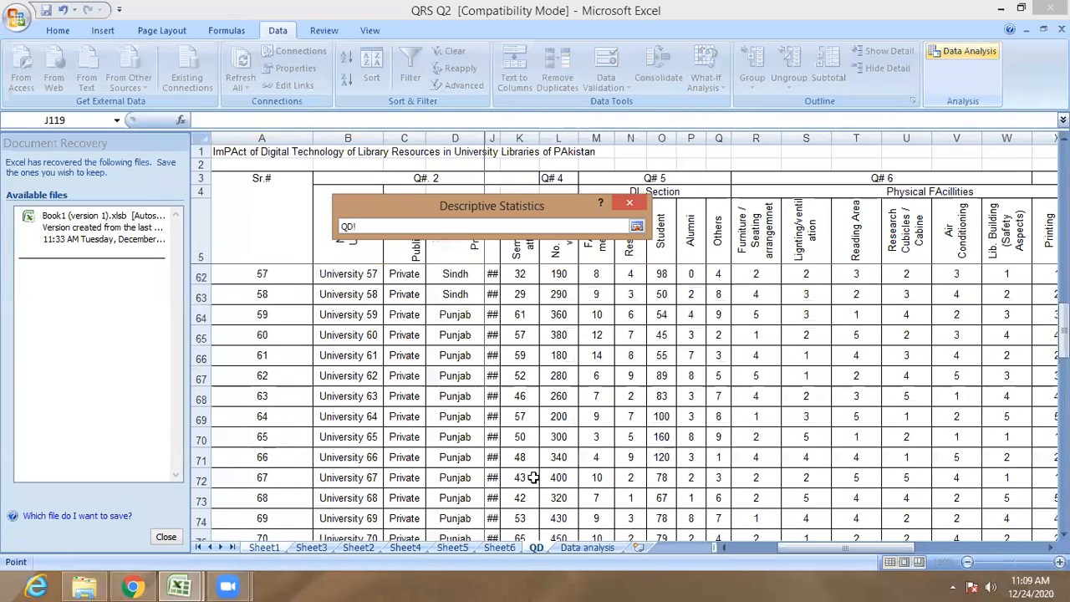
{"action": "scroll", "coordinate": [533, 478], "scroll_direction": "up", "scroll_amount": 19}
{"action": "left_click_drag", "start_coordinate": [874, 550], "coordinate": [789, 554]}
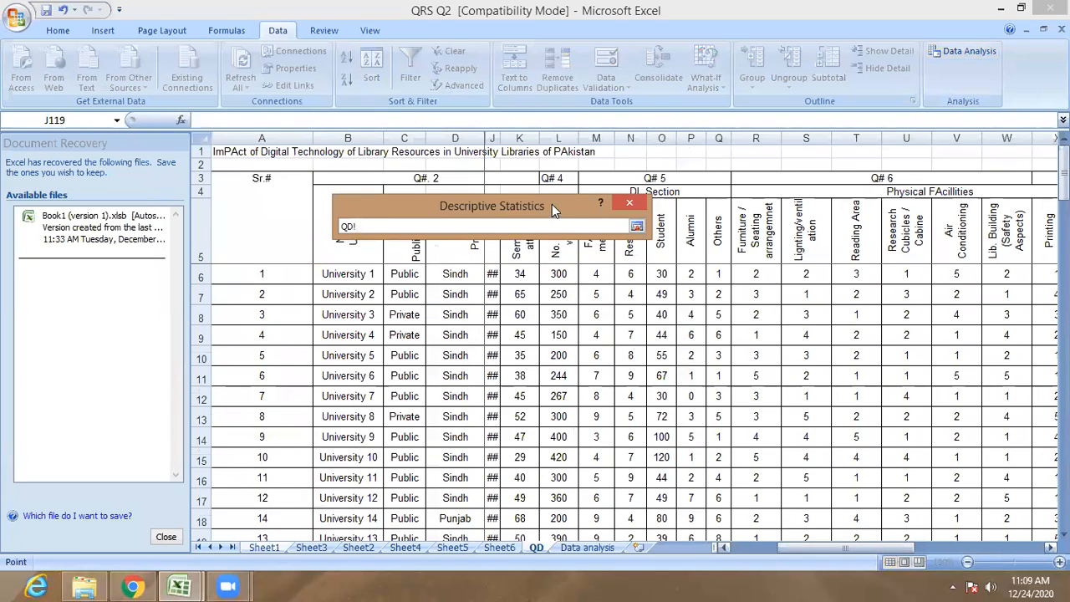
{"action": "left_click_drag", "start_coordinate": [552, 205], "coordinate": [404, 138]}
{"action": "left_click_drag", "start_coordinate": [518, 274], "coordinate": [532, 374]}
{"action": "left_click", "coordinate": [490, 160]}
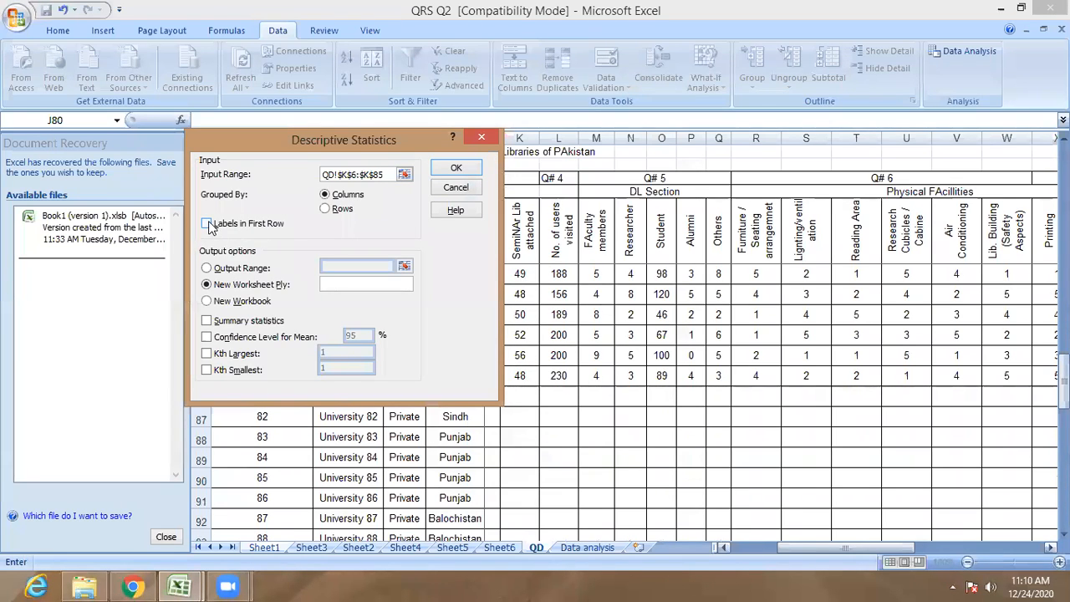
Enable Labels in First Row and Summary statistics, and try to run the analysis to a new worksheet.
{"action": "left_click", "coordinate": [206, 224]}
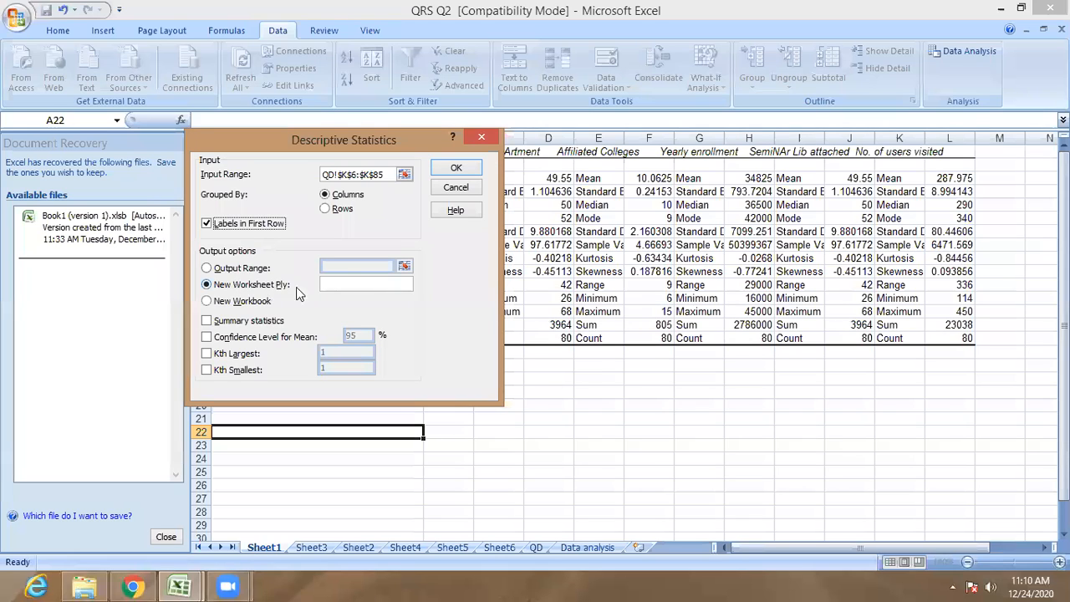
{"action": "left_click", "coordinate": [208, 323]}
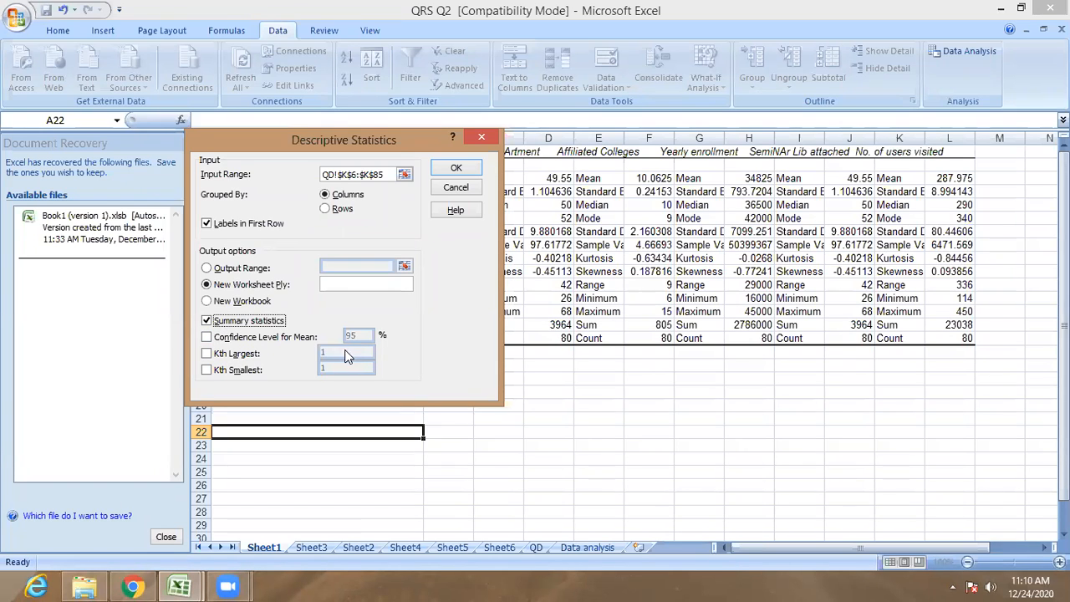
{"action": "left_click", "coordinate": [456, 170]}
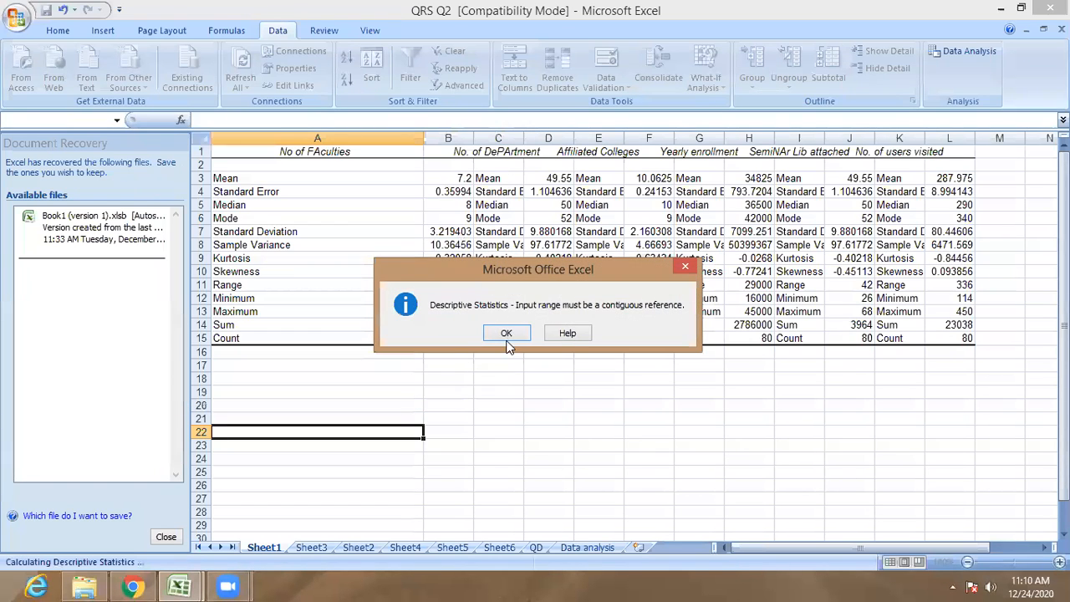
{"action": "left_click", "coordinate": [508, 333]}
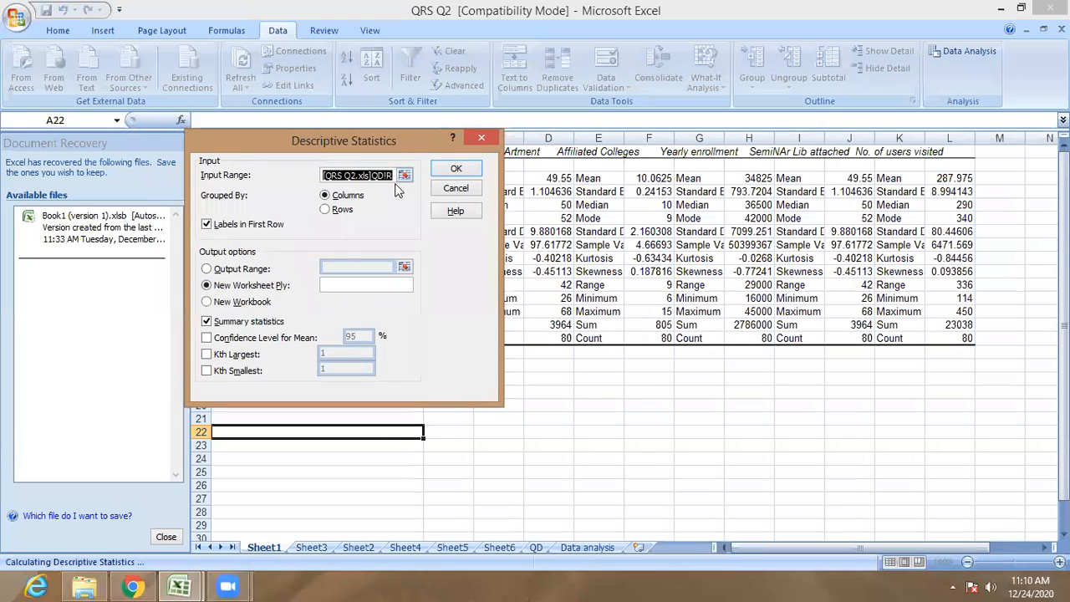
Try to run the analysis again with Labels in First Row turned off, and cancel out of the analysis.
{"action": "left_click", "coordinate": [206, 225]}
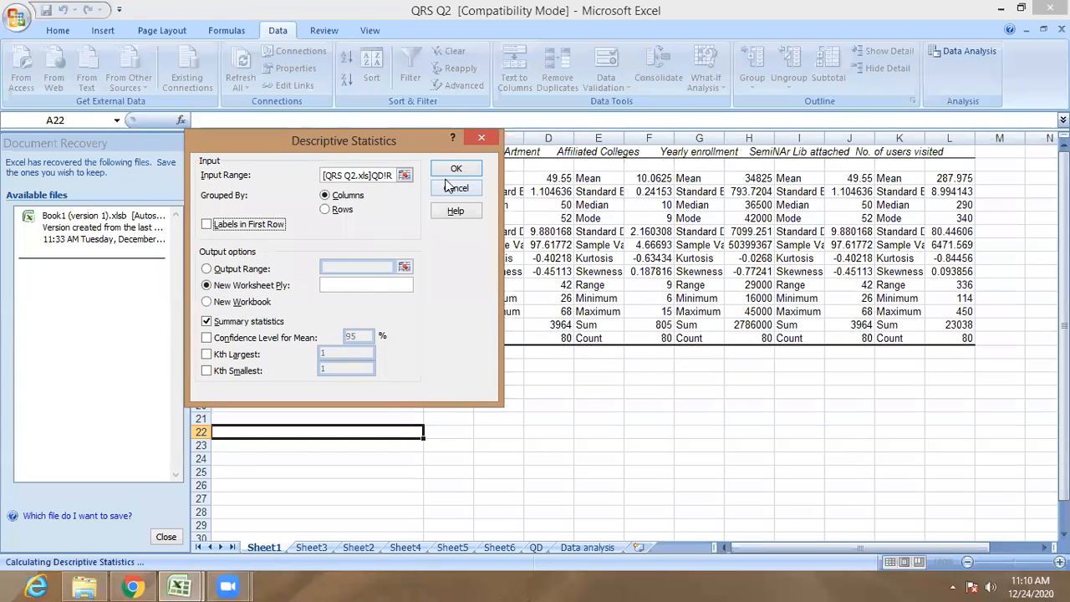
{"action": "left_click", "coordinate": [456, 170]}
{"action": "left_click", "coordinate": [539, 350]}
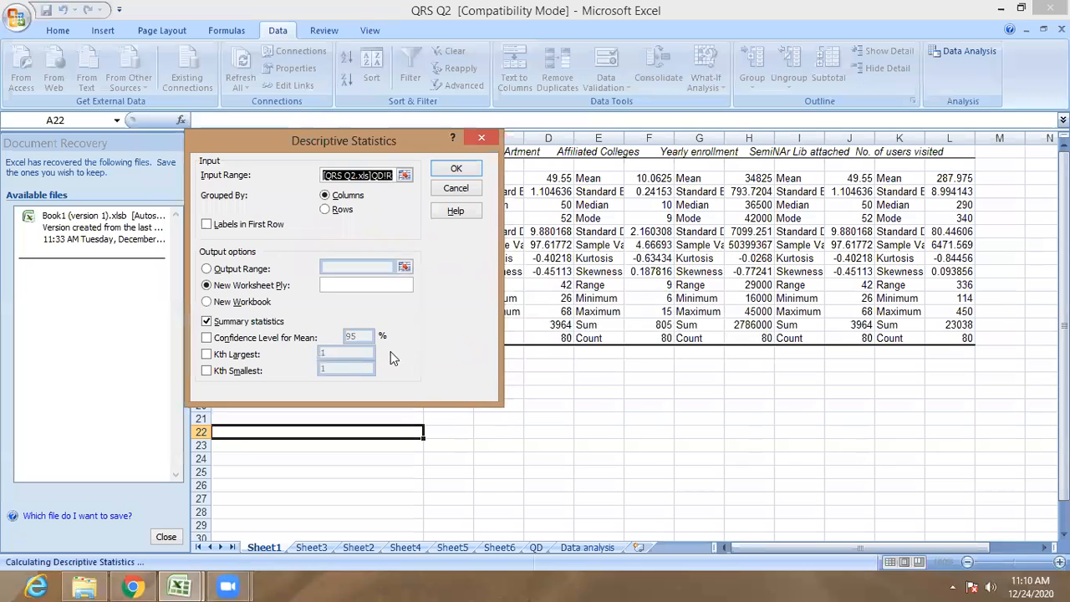
{"action": "left_click", "coordinate": [454, 189]}
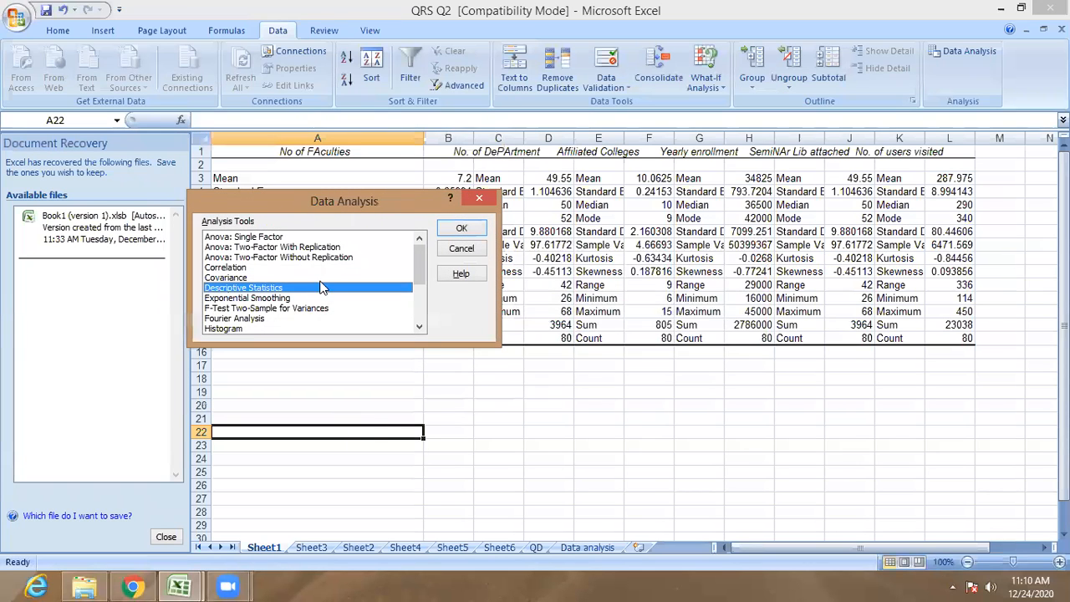
{"action": "left_click", "coordinate": [459, 250]}
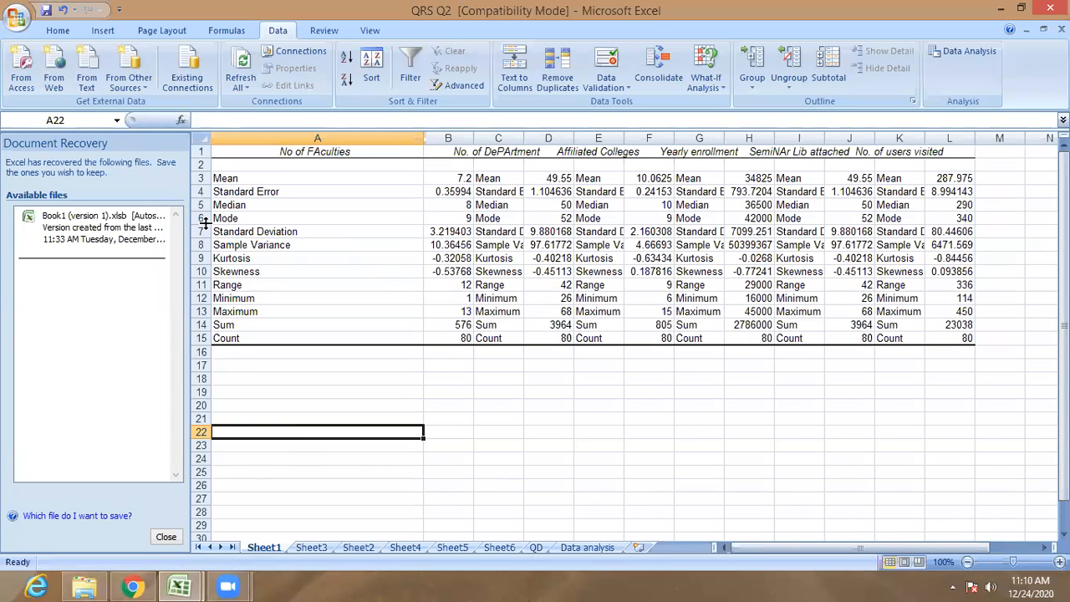
{"action": "left_click", "coordinate": [484, 247]}
{"action": "left_click", "coordinate": [388, 418]}
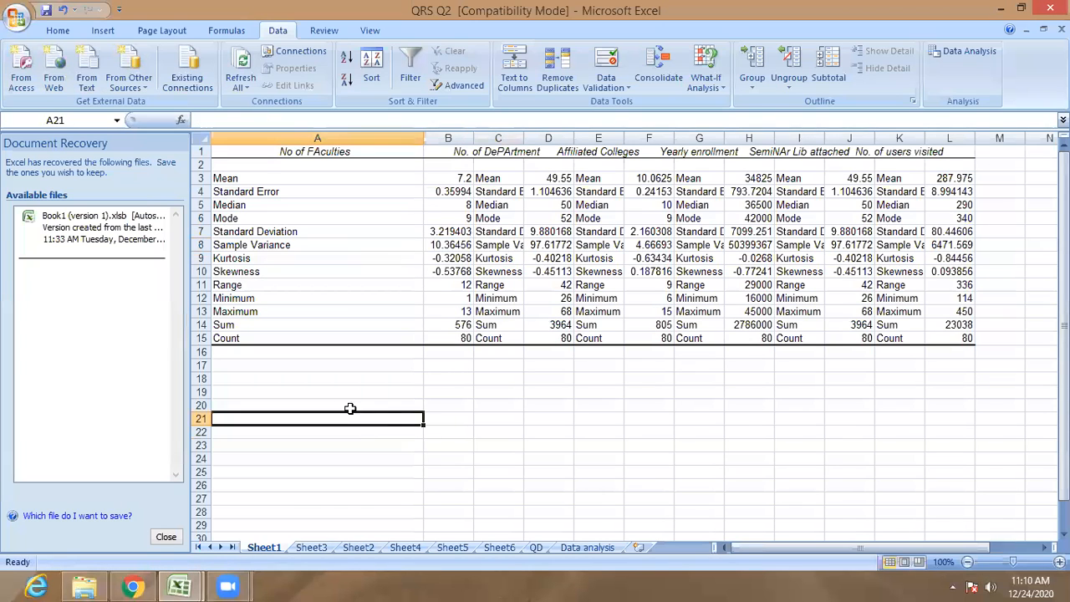
{"action": "left_click", "coordinate": [267, 377]}
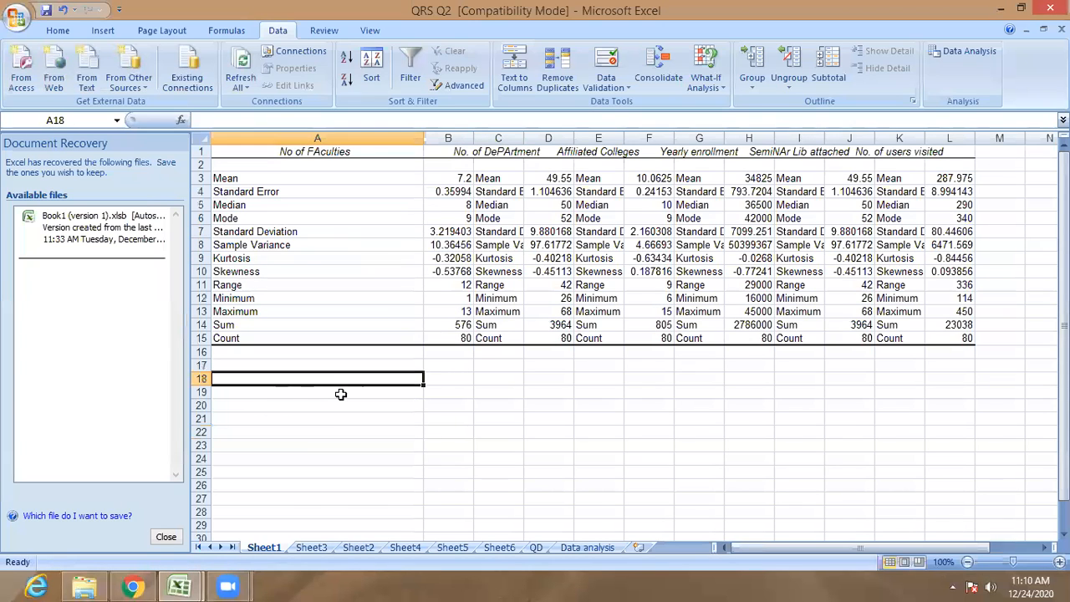
{"action": "left_click", "coordinate": [452, 367]}
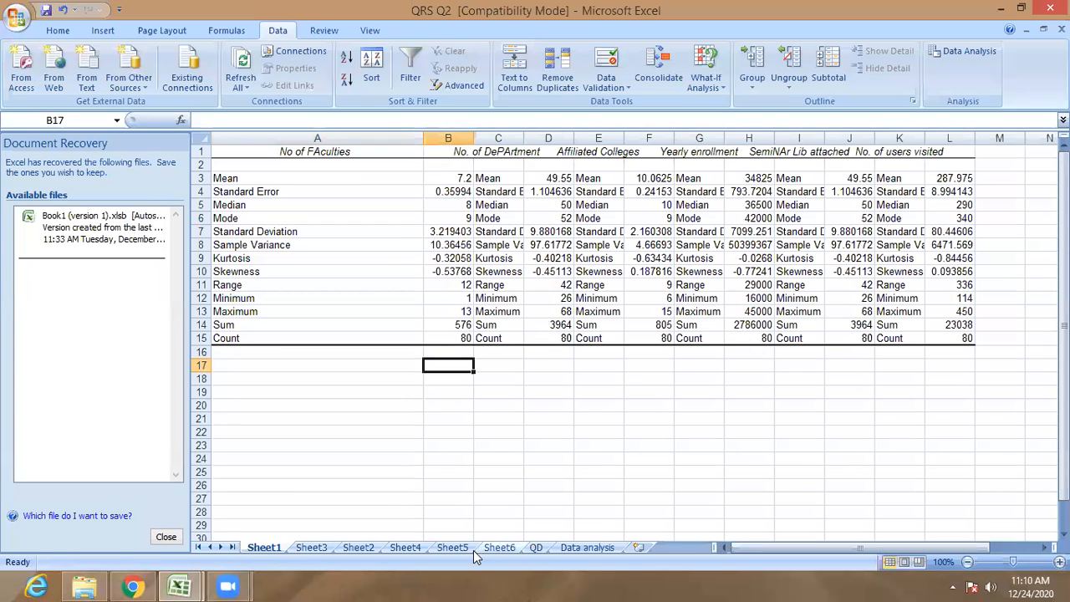
Restart the Descriptive Statistics tool and reselect K6:K85 on the QD sheet as its input range.
{"action": "left_click", "coordinate": [991, 67]}
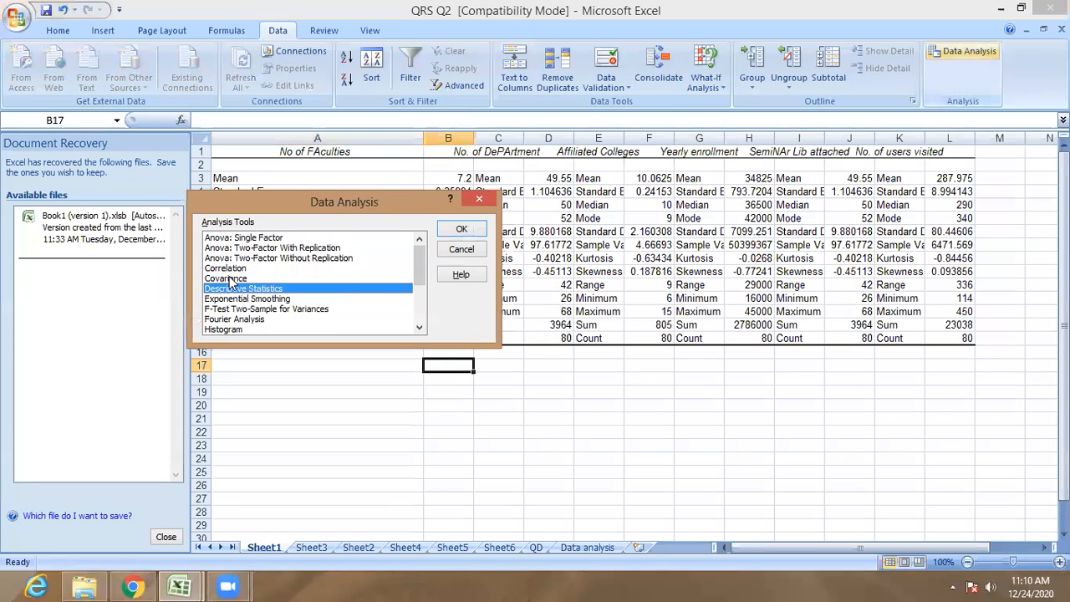
{"action": "left_click", "coordinate": [460, 228]}
{"action": "left_click", "coordinate": [404, 178]}
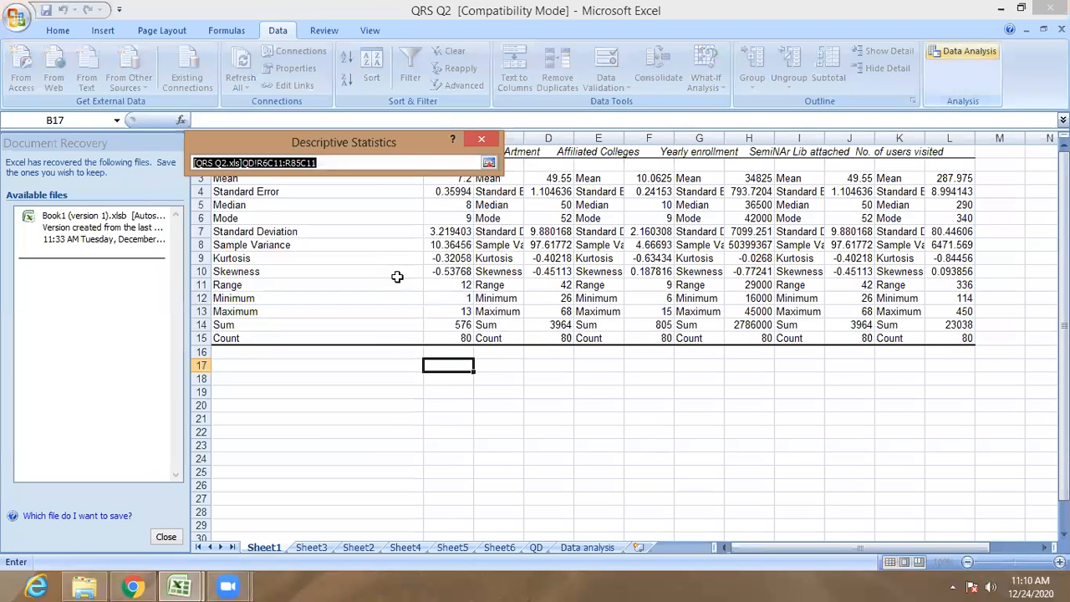
{"action": "left_click", "coordinate": [536, 547]}
{"action": "scroll", "coordinate": [528, 287], "scroll_direction": "up", "scroll_amount": 20}
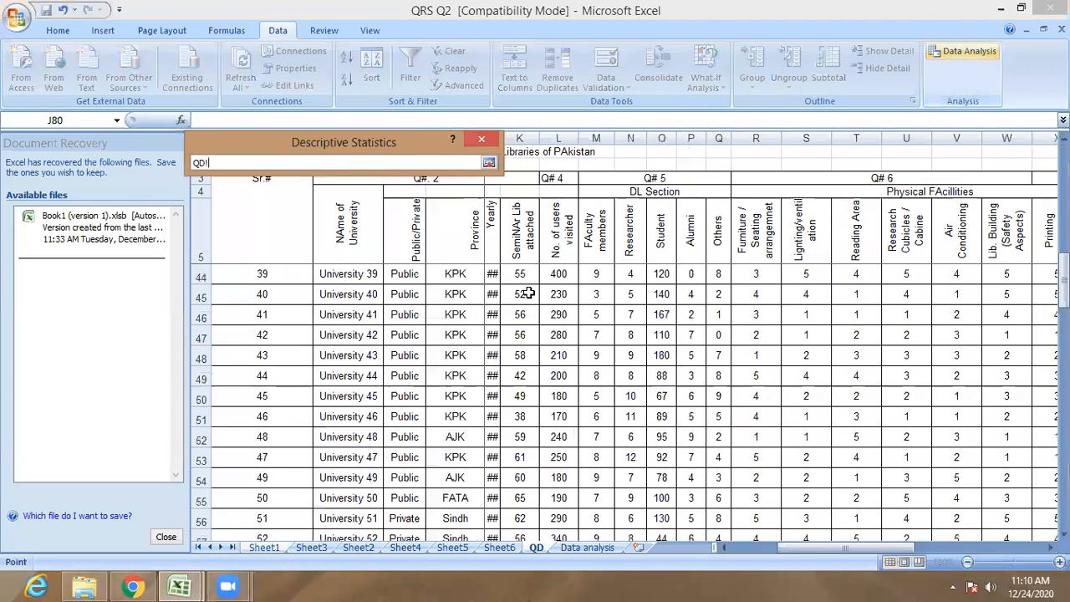
{"action": "left_click_drag", "start_coordinate": [520, 276], "coordinate": [520, 375]}
{"action": "left_click", "coordinate": [489, 164]}
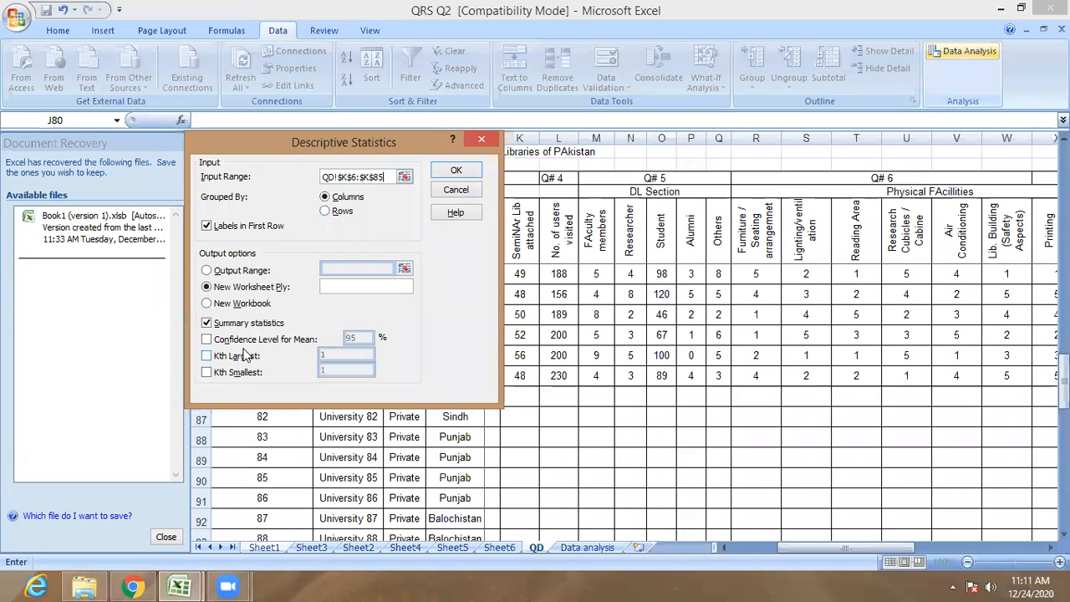
Try to run the analysis, switch the grouping to Rows and back to Columns, and cancel the Descriptive Statistics tool.
{"action": "left_click", "coordinate": [473, 170]}
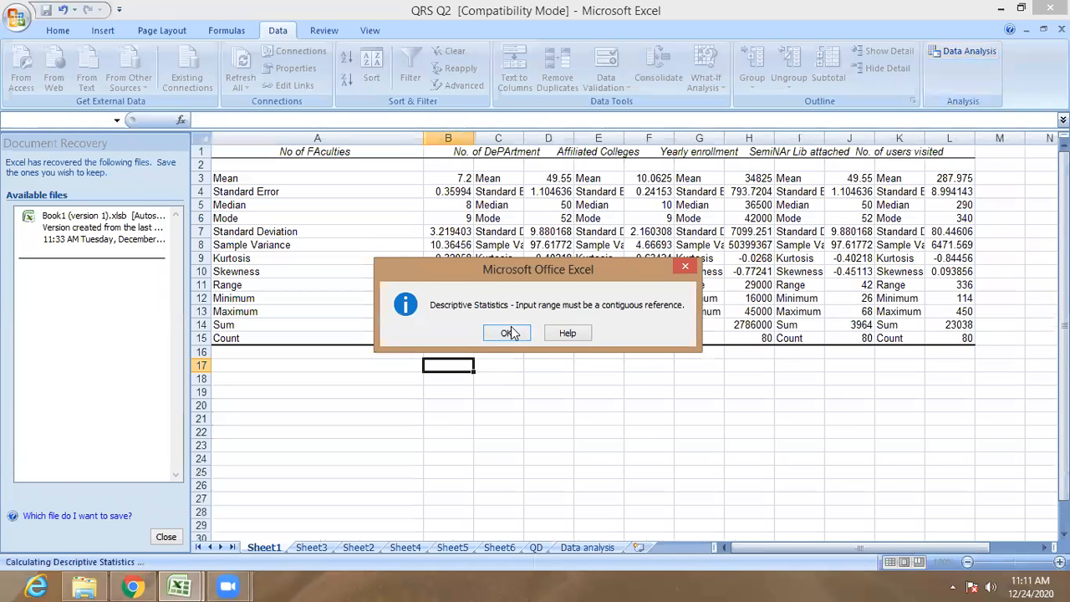
{"action": "left_click", "coordinate": [509, 334]}
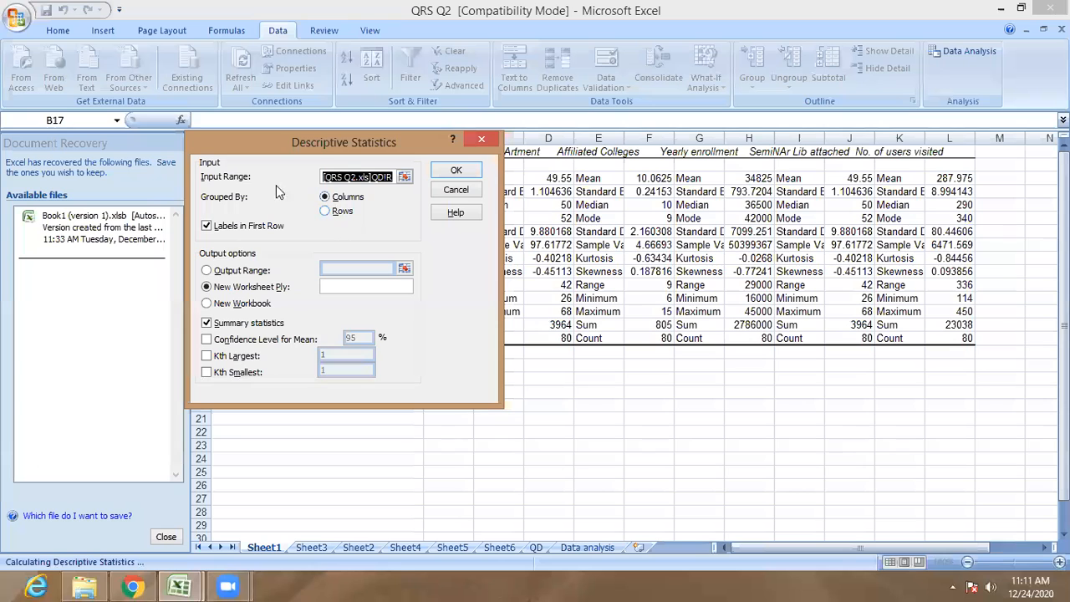
{"action": "left_click", "coordinate": [346, 212]}
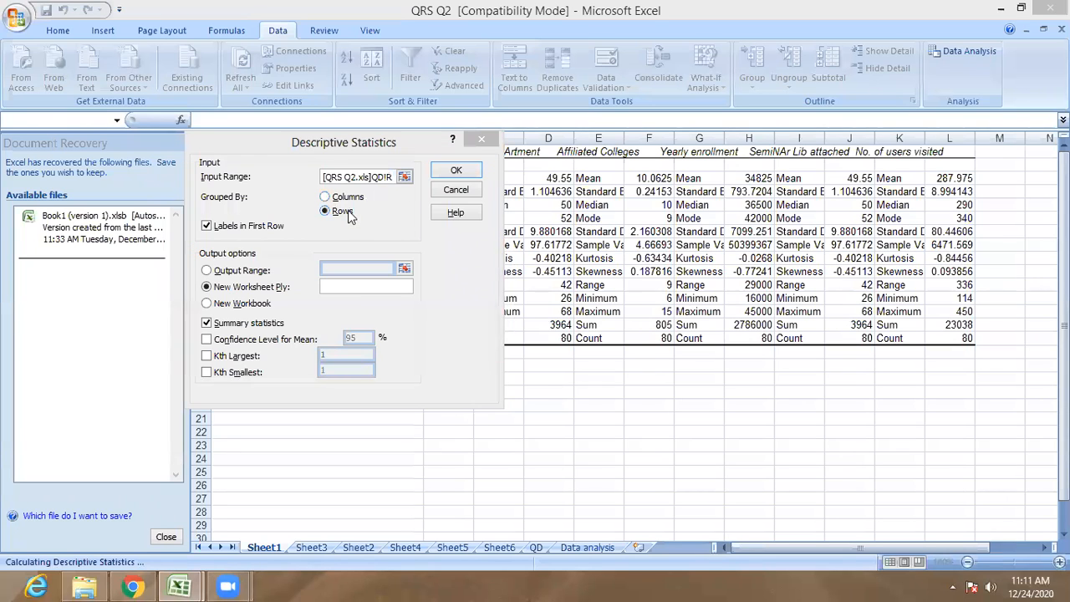
{"action": "left_click", "coordinate": [527, 353]}
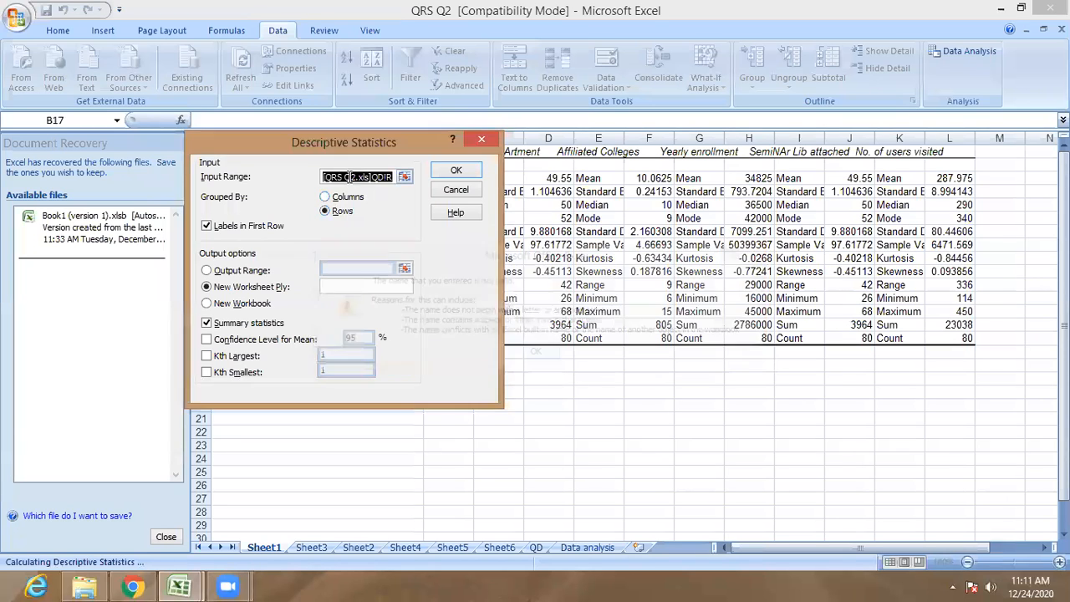
{"action": "left_click", "coordinate": [325, 196]}
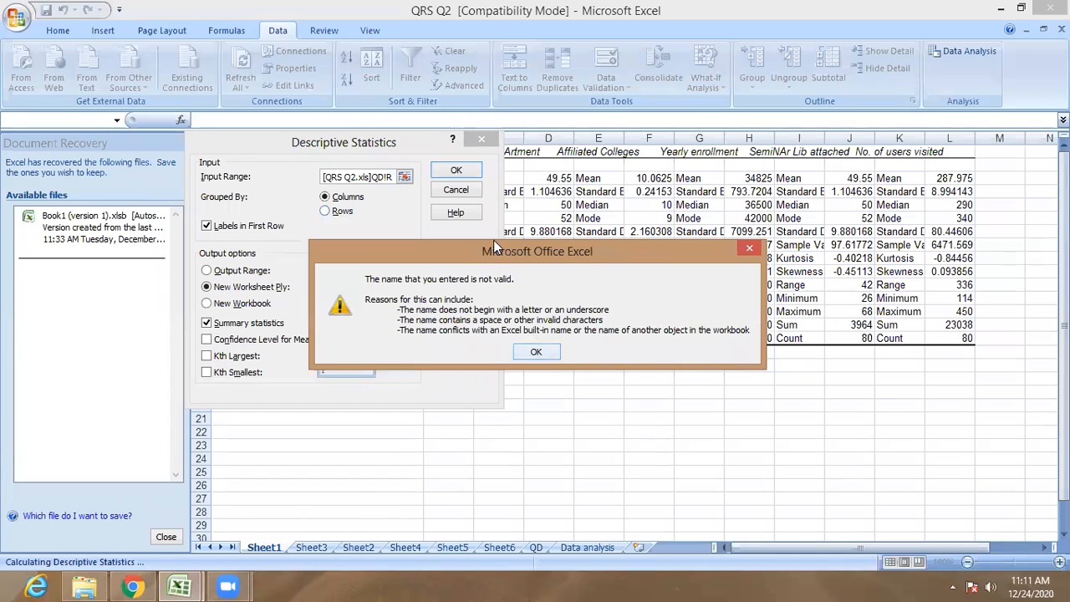
{"action": "left_click", "coordinate": [536, 353]}
{"action": "left_click", "coordinate": [461, 190]}
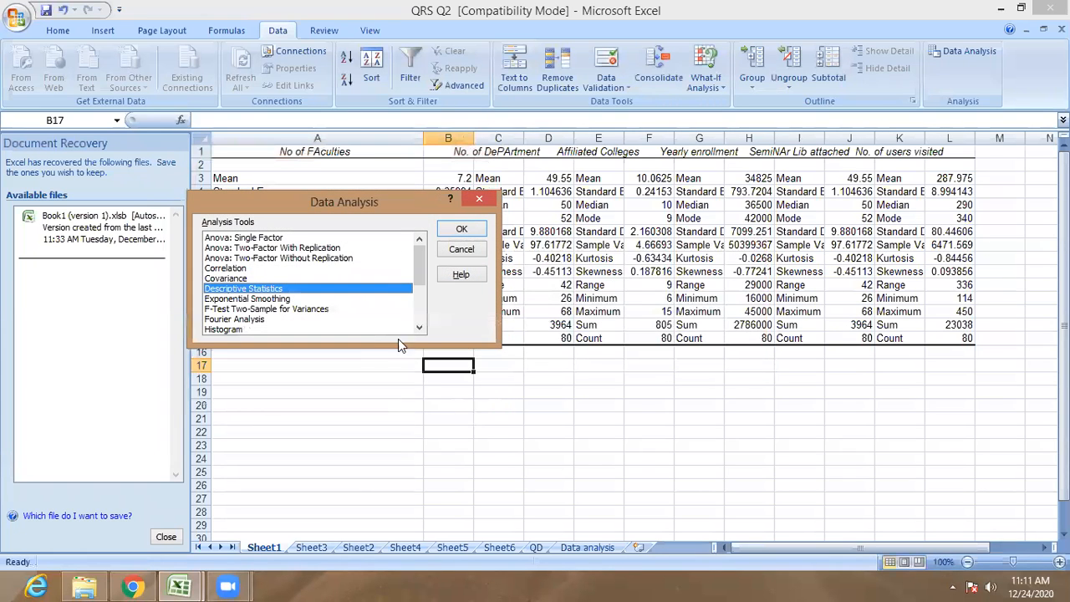
Reopen Descriptive Statistics, clear its input range, and reselect K6:K85 on the QD sheet.
{"action": "left_click", "coordinate": [461, 229]}
{"action": "left_click", "coordinate": [404, 177]}
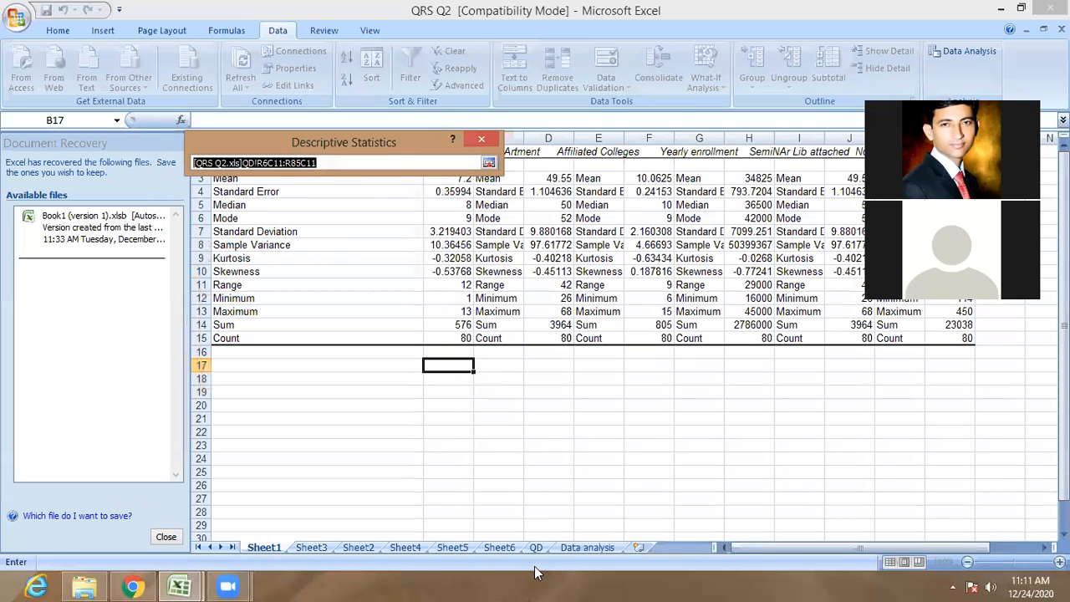
{"action": "key", "text": "BackSpace"}
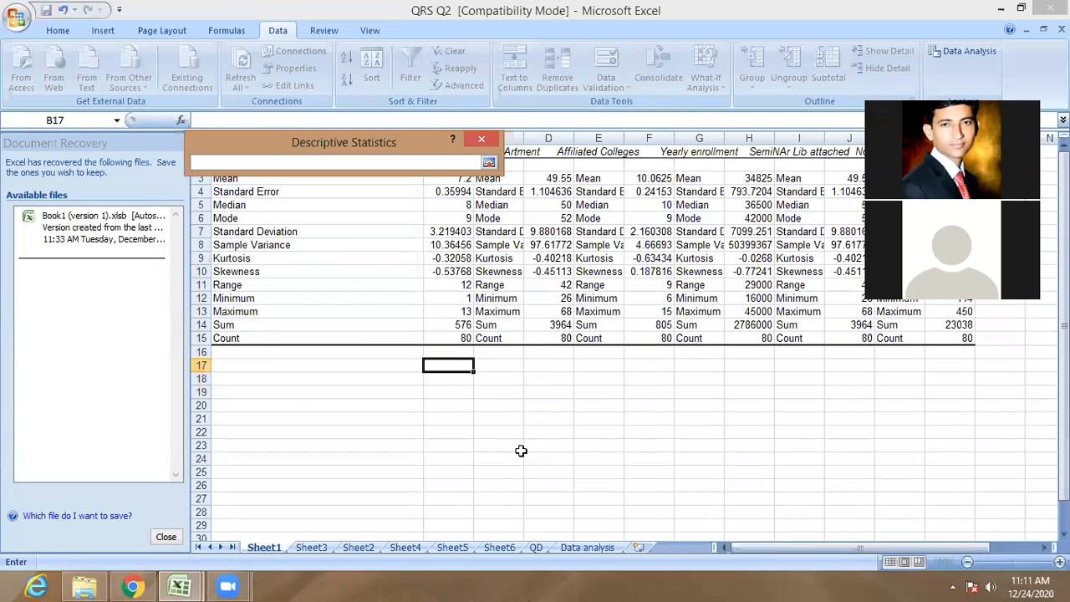
{"action": "left_click", "coordinate": [536, 547]}
{"action": "scroll", "coordinate": [513, 310], "scroll_direction": "up", "scroll_amount": 13}
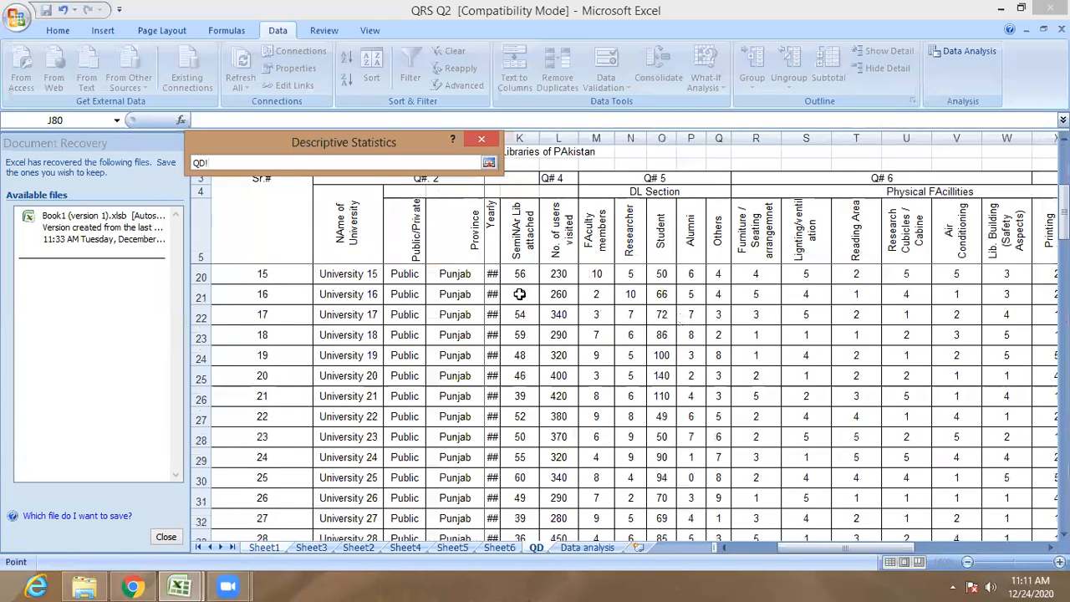
{"action": "left_click_drag", "start_coordinate": [520, 274], "coordinate": [527, 336]}
{"action": "left_click", "coordinate": [489, 162]}
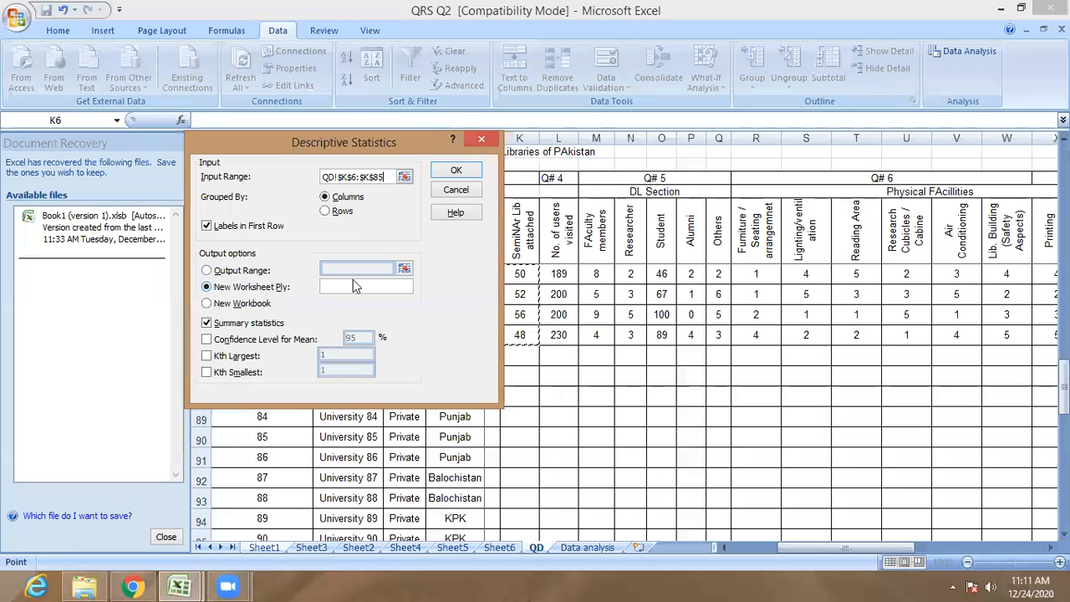
Try to run the analysis on the reselected range, and cancel out of the analysis tools.
{"action": "left_click", "coordinate": [453, 172]}
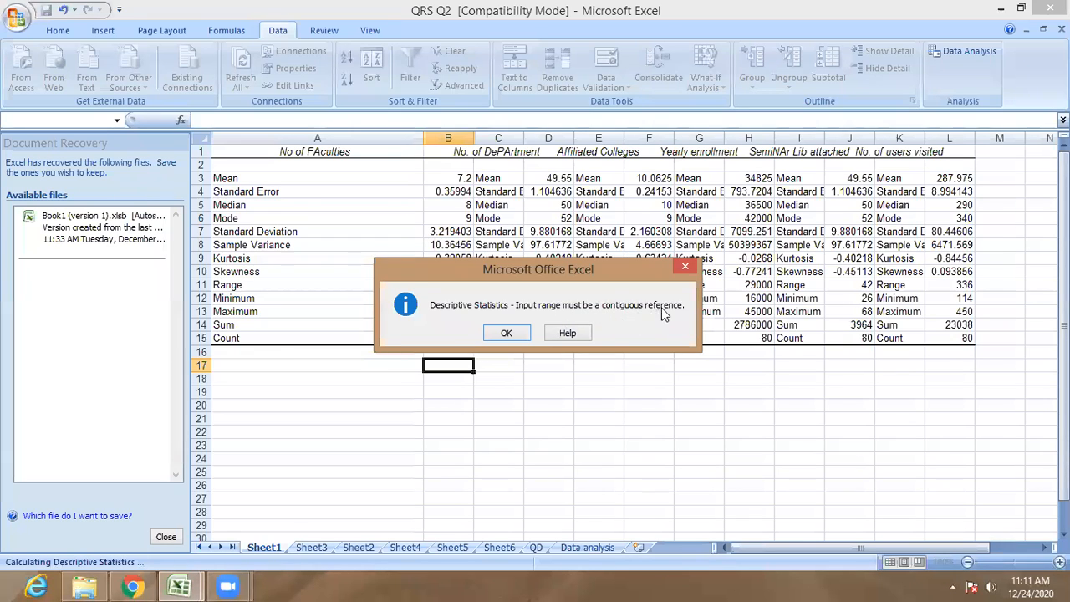
{"action": "left_click", "coordinate": [507, 334]}
{"action": "left_click", "coordinate": [447, 192]}
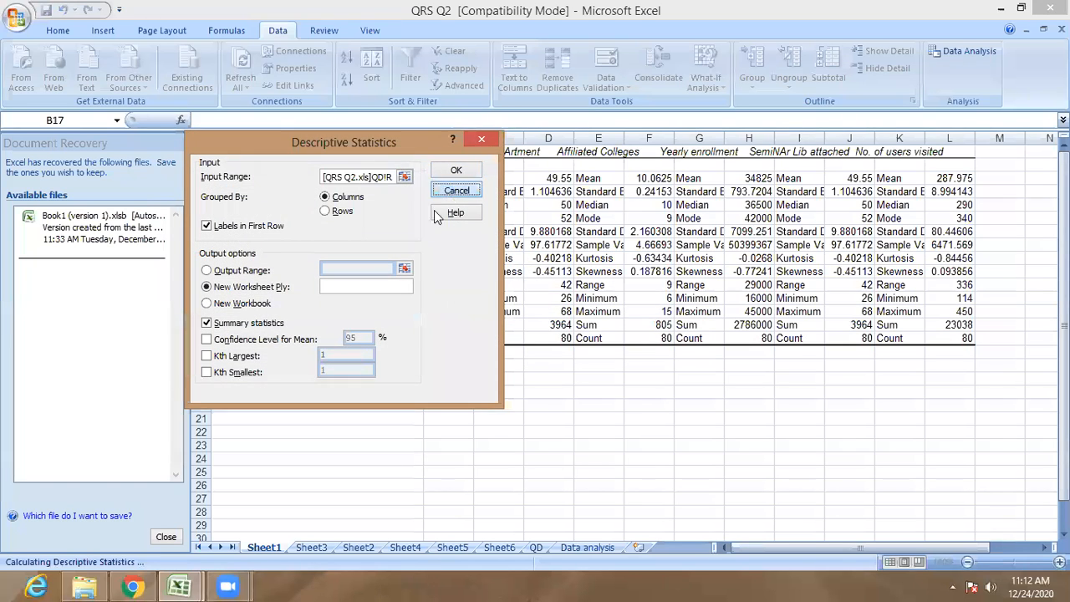
{"action": "left_click", "coordinate": [458, 251]}
{"action": "left_click", "coordinate": [434, 433]}
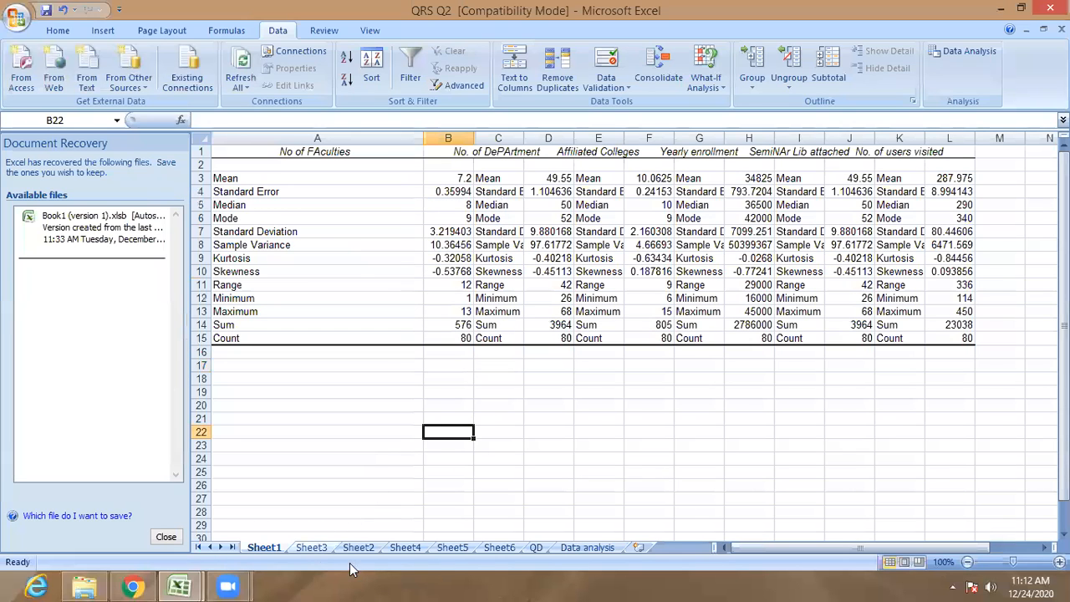
Go to the QD sheet, examine the statistics rows and labels beneath the data, and select cell K128.
{"action": "left_click", "coordinate": [536, 547]}
{"action": "scroll", "coordinate": [489, 351], "scroll_direction": "down", "scroll_amount": 14}
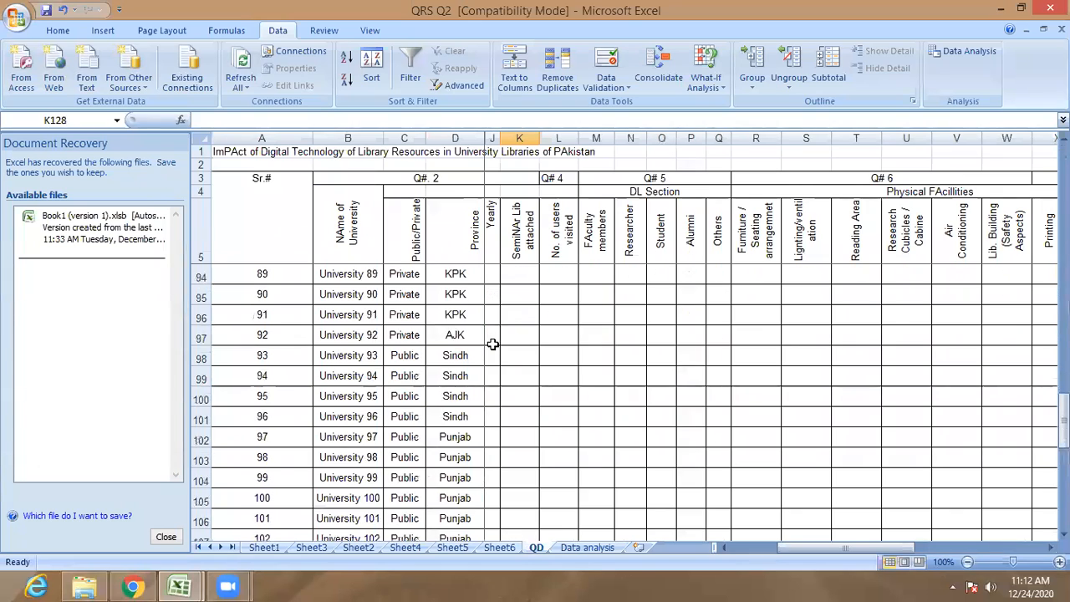
{"action": "left_click", "coordinate": [528, 390]}
{"action": "left_click", "coordinate": [519, 329]}
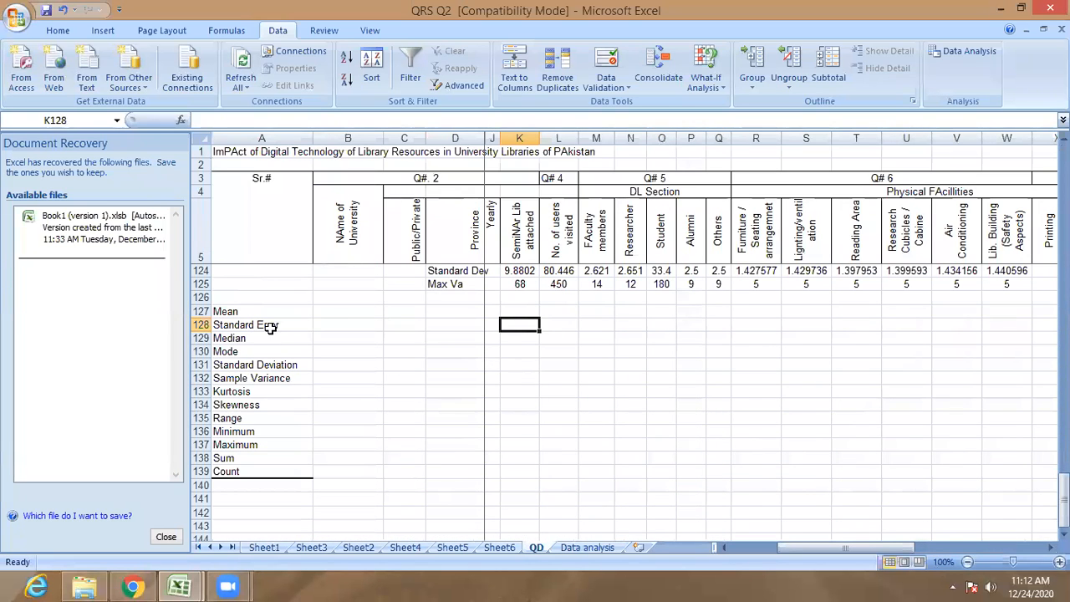
{"action": "left_click", "coordinate": [227, 311]}
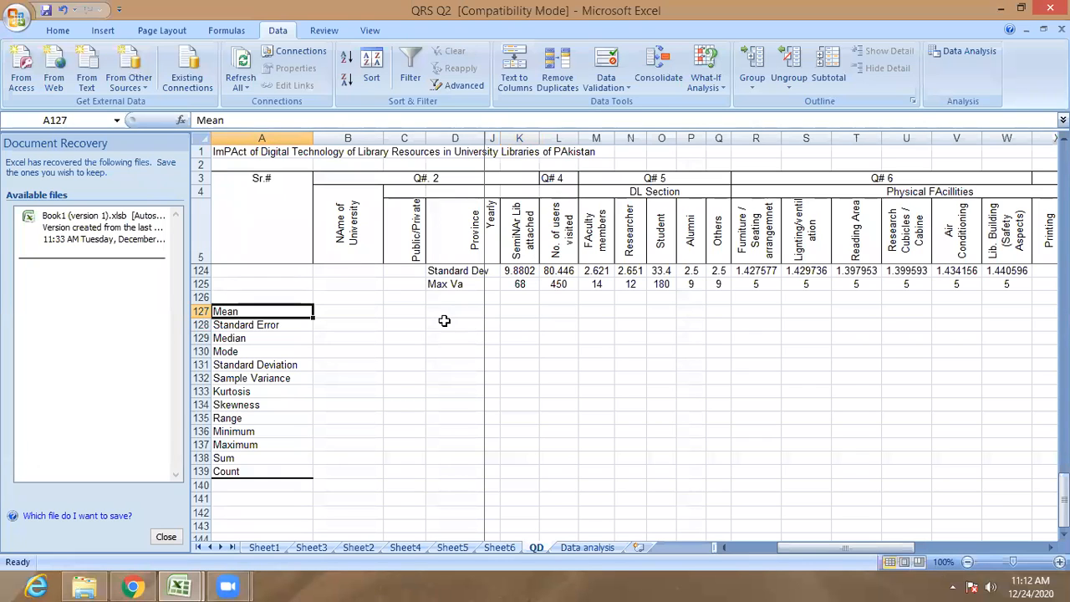
{"action": "scroll", "coordinate": [521, 306], "scroll_direction": "up", "scroll_amount": 6}
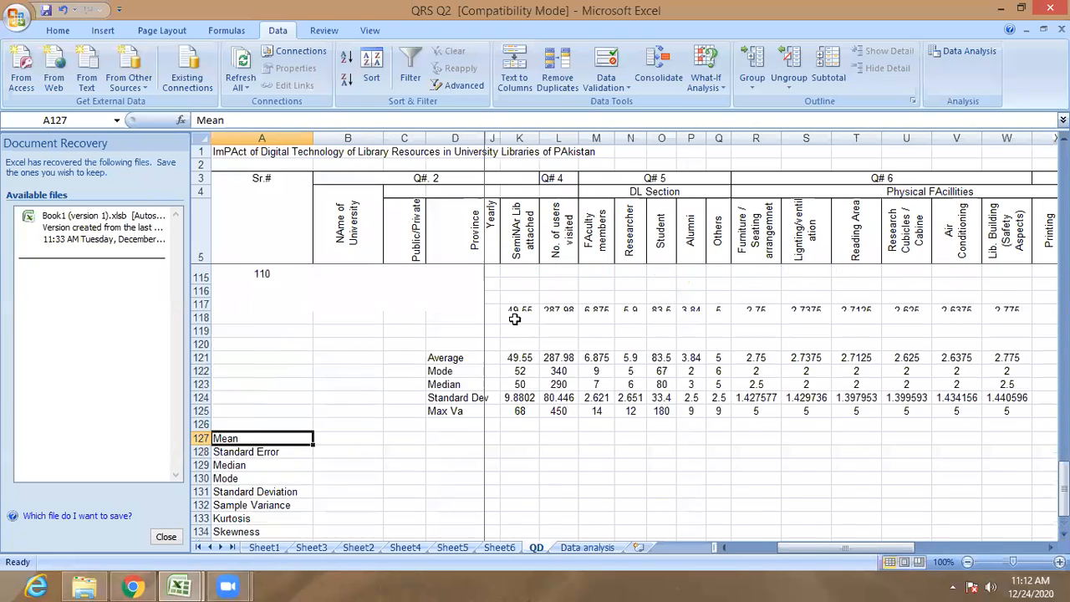
{"action": "scroll", "coordinate": [593, 497], "scroll_direction": "up", "scroll_amount": 12}
{"action": "scroll", "coordinate": [563, 440], "scroll_direction": "down", "scroll_amount": 11}
{"action": "scroll", "coordinate": [552, 448], "scroll_direction": "down", "scroll_amount": 5}
{"action": "left_click", "coordinate": [520, 403]}
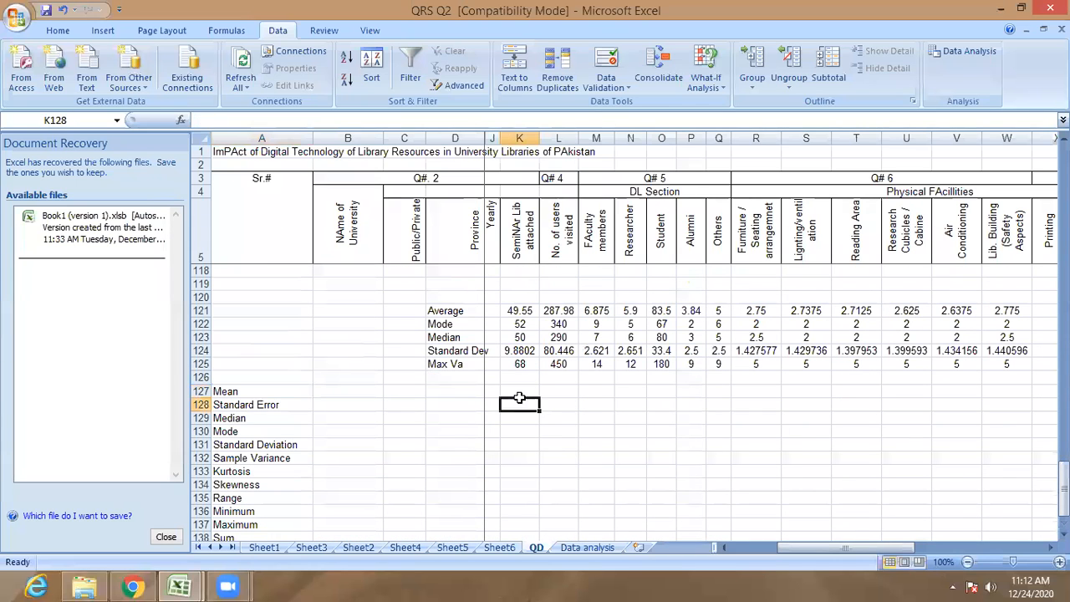
Run Descriptive Statistics on K6:K85 with Labels in First Row and Summary statistics to a new worksheet, and widen result columns A and B.
{"action": "left_click", "coordinate": [939, 51]}
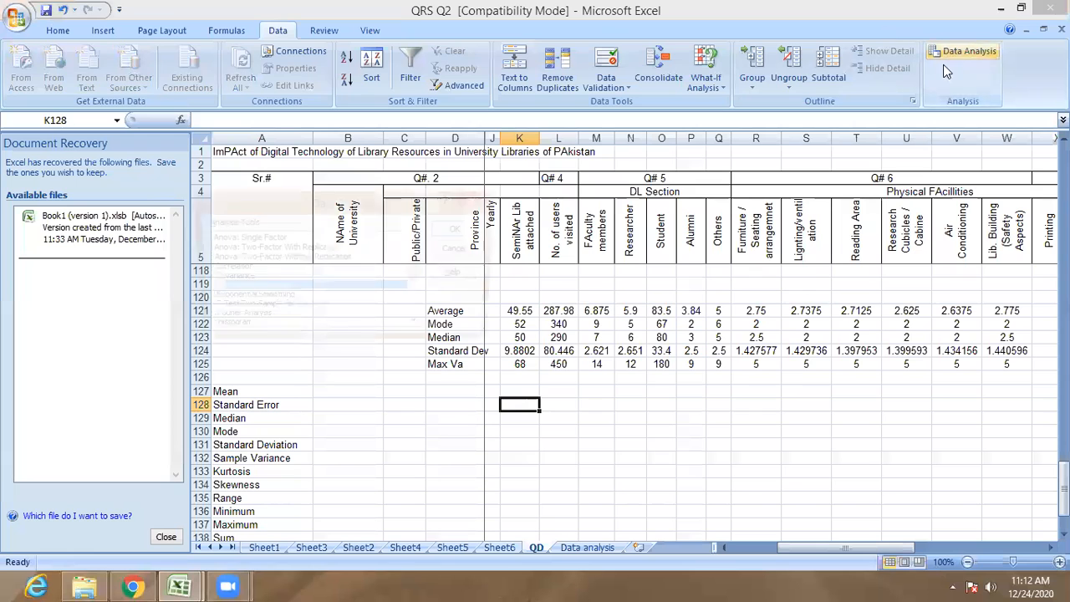
{"action": "left_click", "coordinate": [463, 231]}
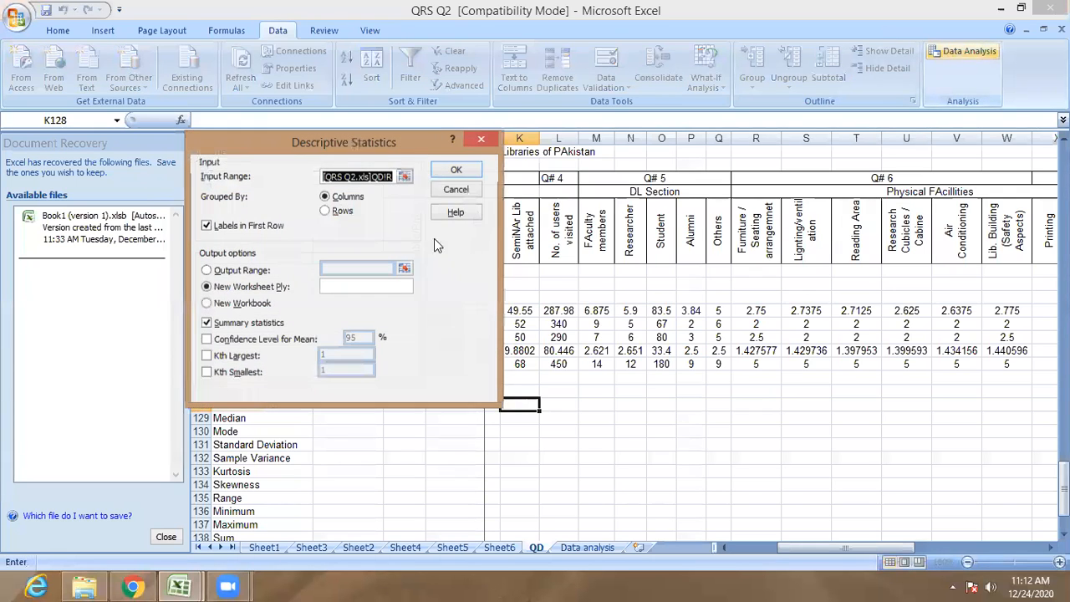
{"action": "left_click", "coordinate": [407, 177]}
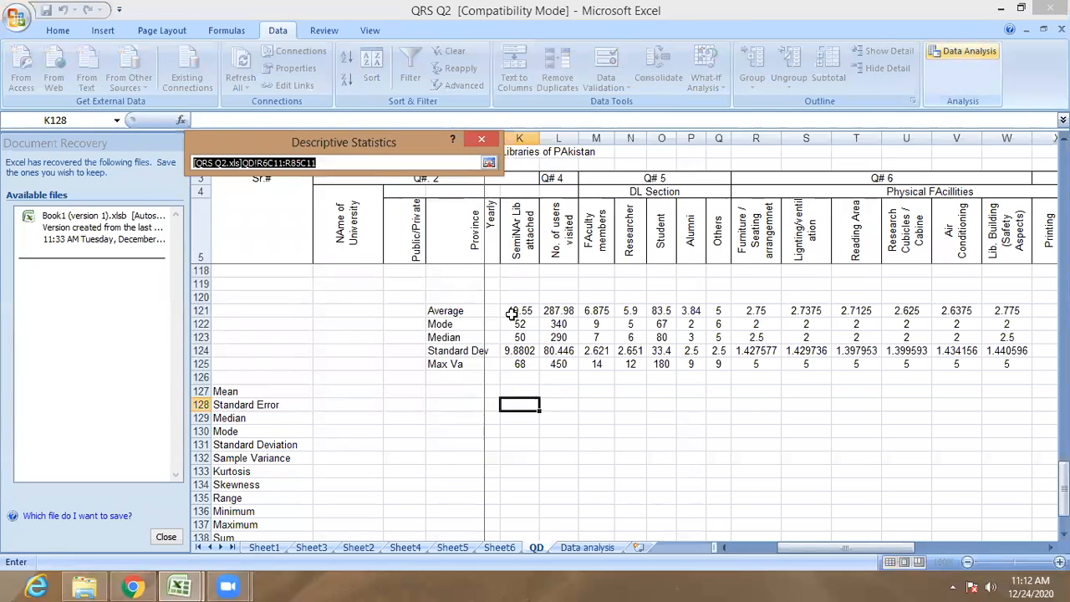
{"action": "scroll", "coordinate": [512, 311], "scroll_direction": "up", "scroll_amount": 20}
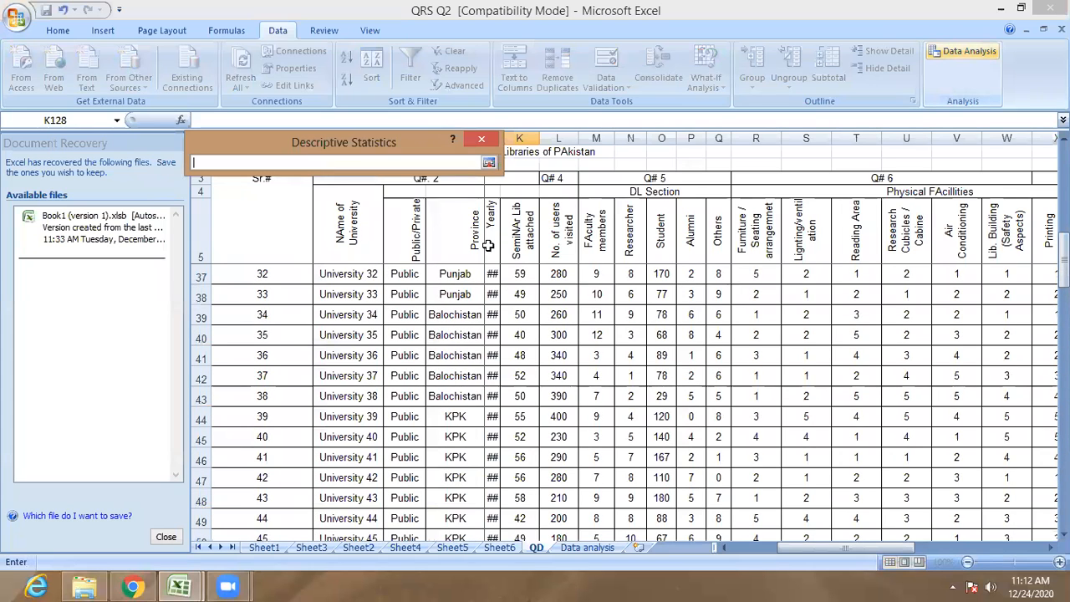
{"action": "key", "text": "BackSpace"}
{"action": "scroll", "coordinate": [501, 242], "scroll_direction": "up", "scroll_amount": 10}
{"action": "left_click_drag", "start_coordinate": [518, 274], "coordinate": [525, 338]}
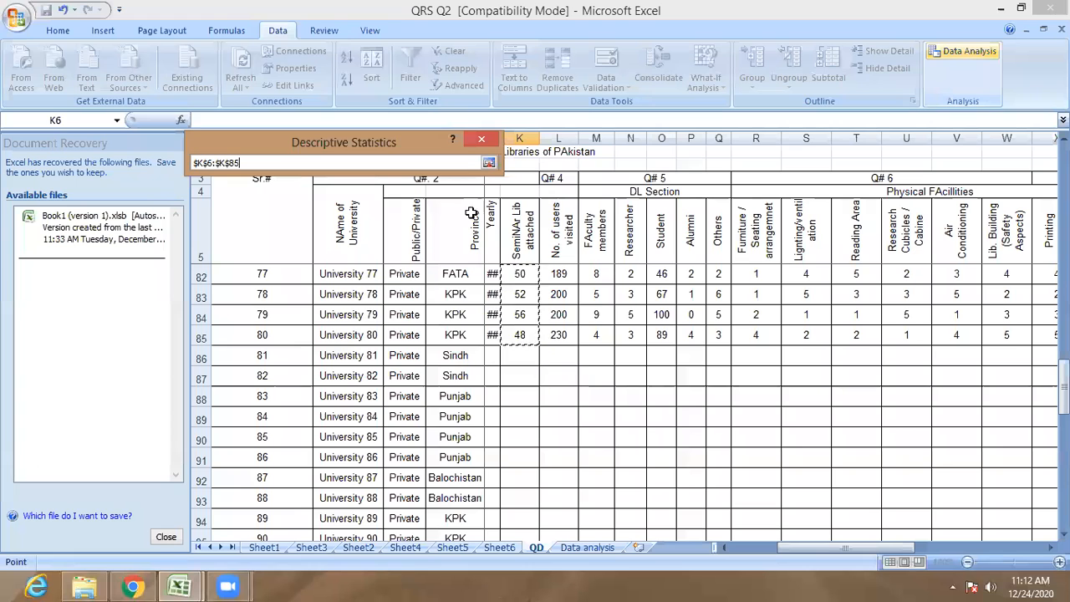
{"action": "left_click", "coordinate": [493, 164]}
{"action": "left_click", "coordinate": [458, 170]}
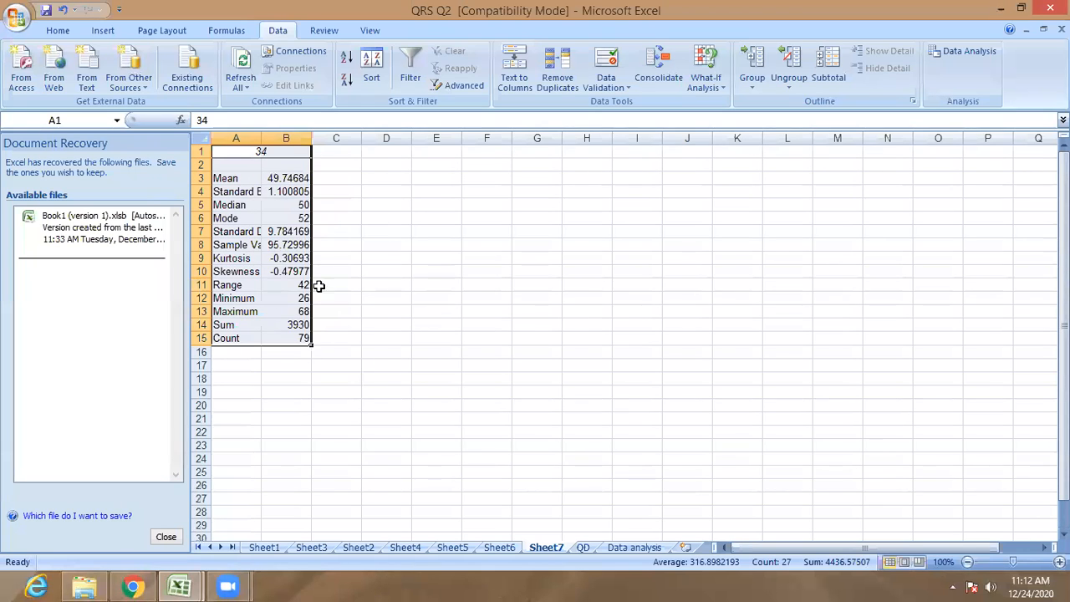
{"action": "left_click_drag", "start_coordinate": [261, 141], "coordinate": [386, 143]}
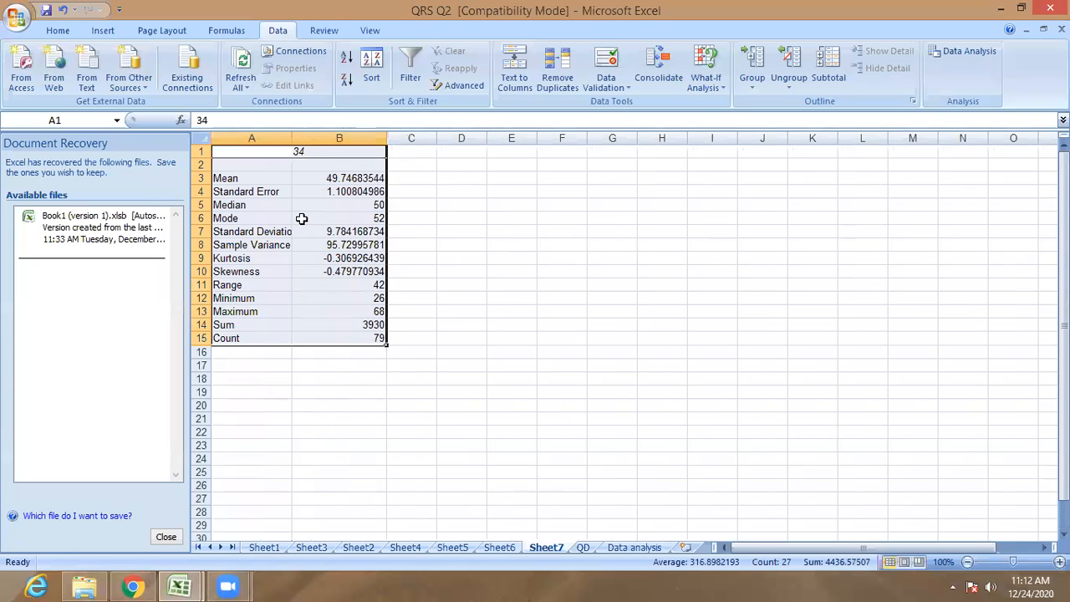
Examine the resulting statistics one by one on the new results sheet, from the mean down to the count.
{"action": "left_click", "coordinate": [346, 181]}
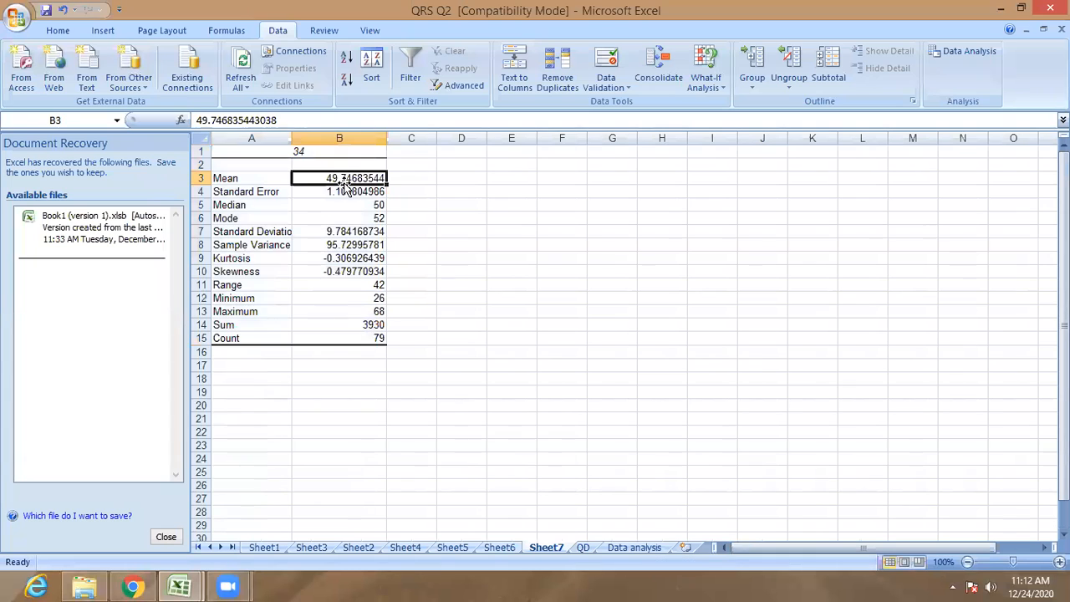
{"action": "left_click", "coordinate": [322, 191]}
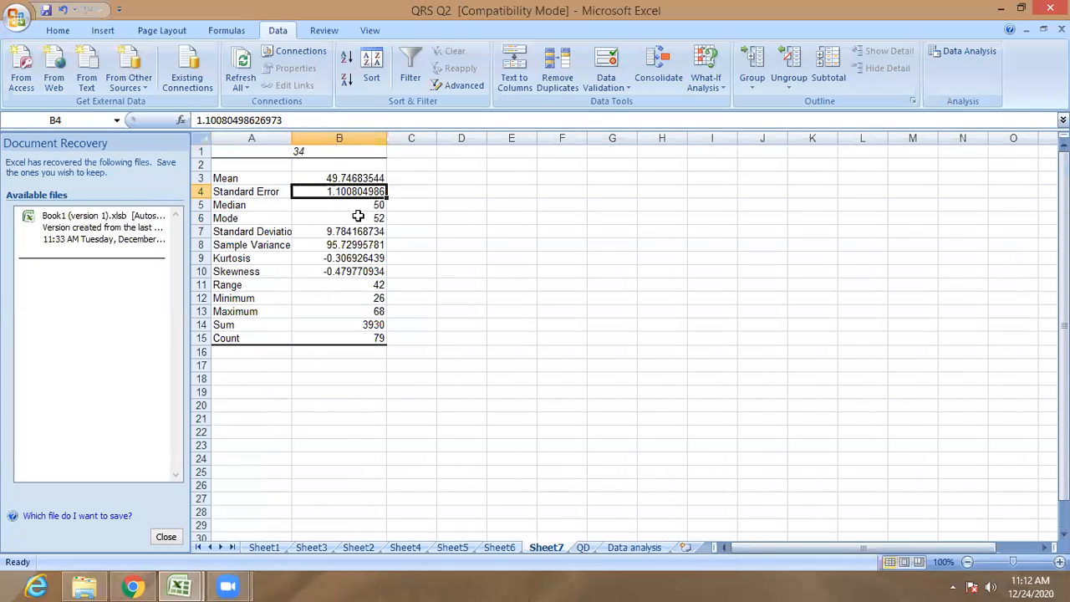
{"action": "left_click", "coordinate": [361, 218]}
{"action": "left_click", "coordinate": [334, 235]}
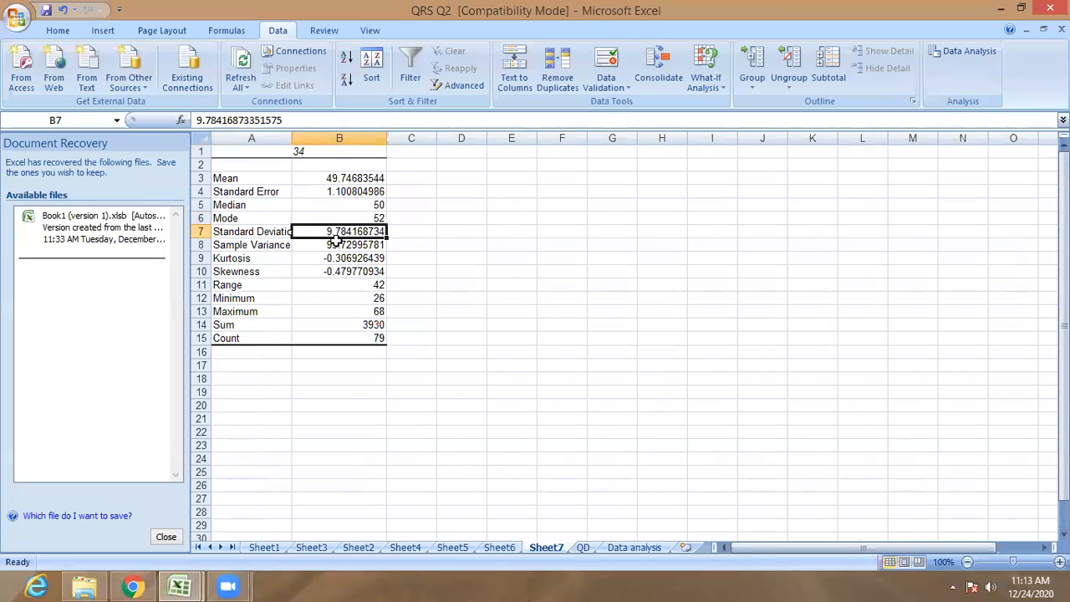
{"action": "left_click", "coordinate": [331, 245]}
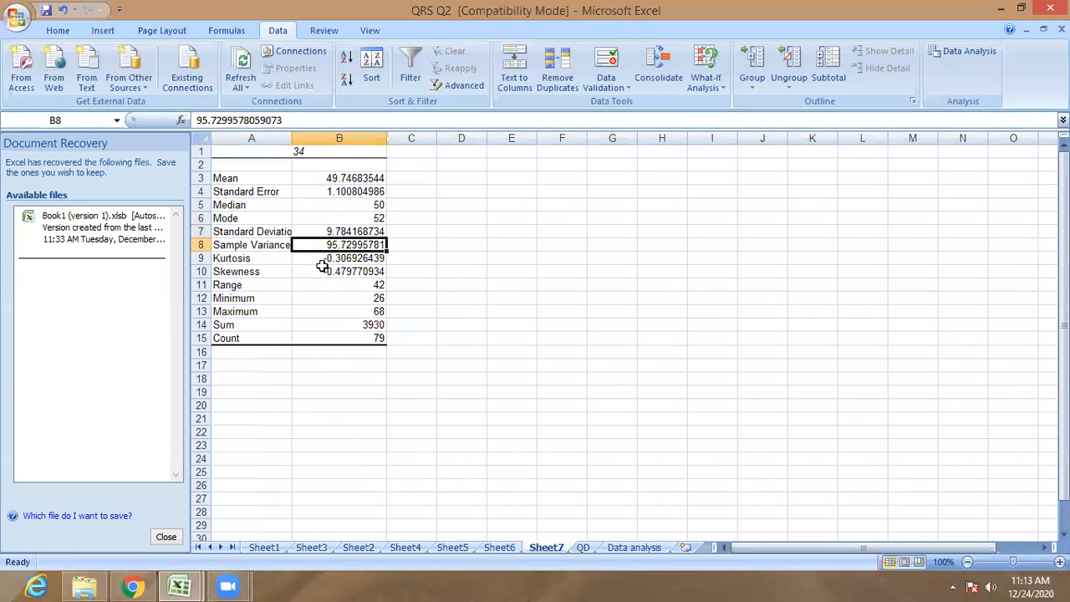
{"action": "left_click", "coordinate": [338, 259]}
{"action": "left_click", "coordinate": [332, 272]}
{"action": "left_click", "coordinate": [350, 285]}
{"action": "left_click", "coordinate": [360, 298]}
{"action": "left_click", "coordinate": [353, 311]}
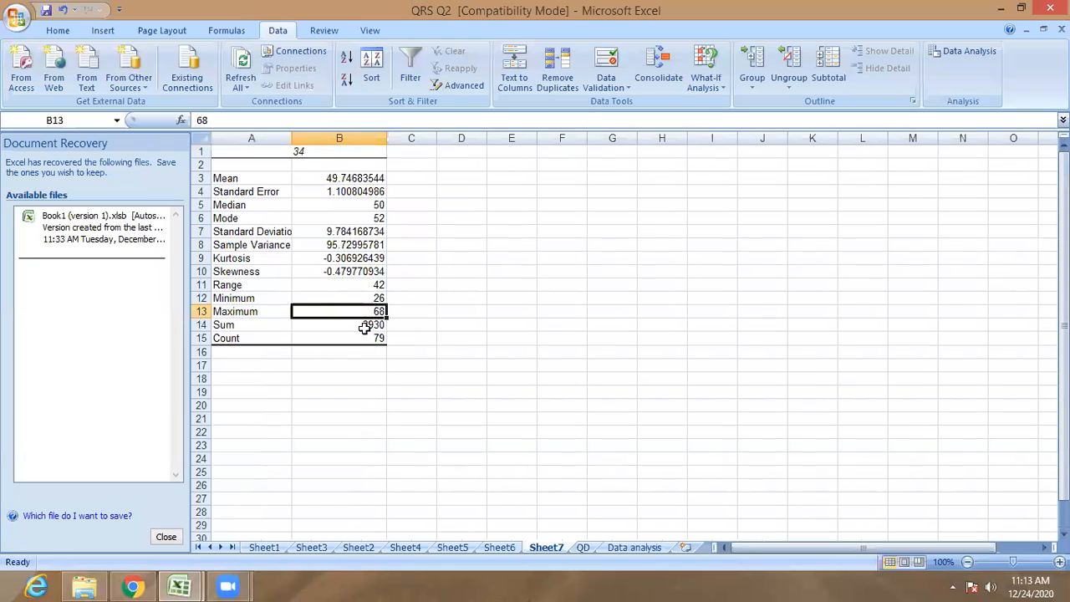
{"action": "left_click", "coordinate": [366, 340]}
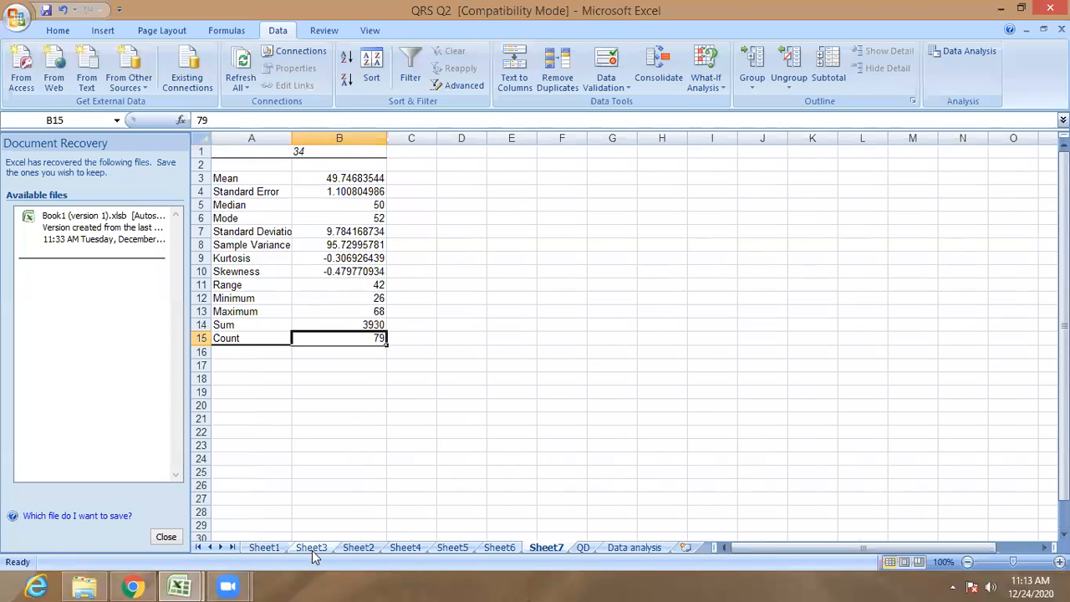
Return to the top of the QD sheet's data and examine the No. of users visited heading and its first values.
{"action": "left_click", "coordinate": [583, 547]}
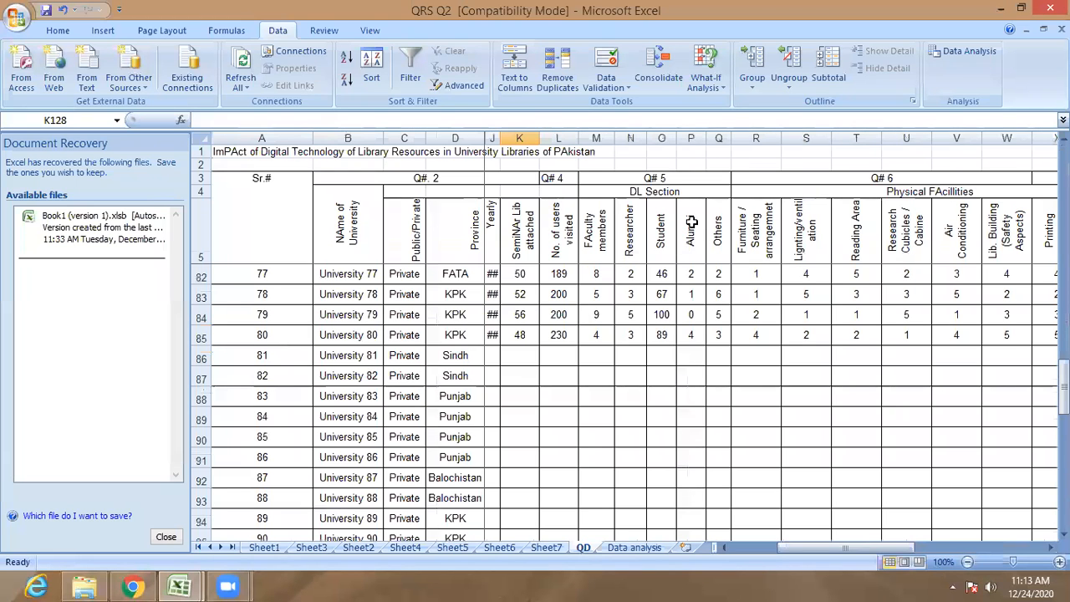
{"action": "scroll", "coordinate": [508, 317], "scroll_direction": "up", "scroll_amount": 16}
{"action": "scroll", "coordinate": [510, 315], "scroll_direction": "up", "scroll_amount": 9}
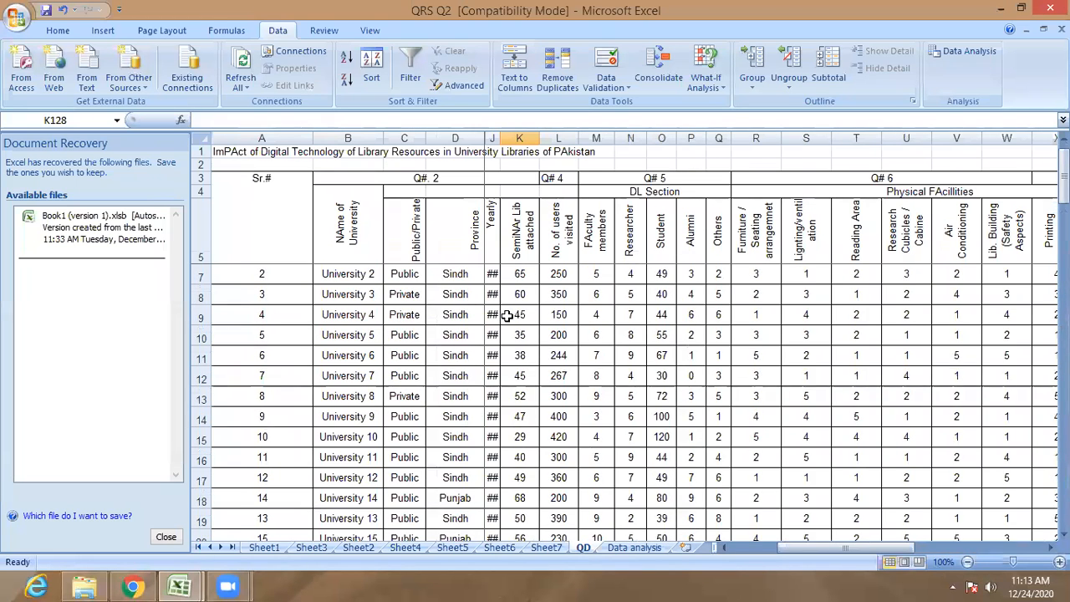
{"action": "left_click", "coordinate": [556, 239]}
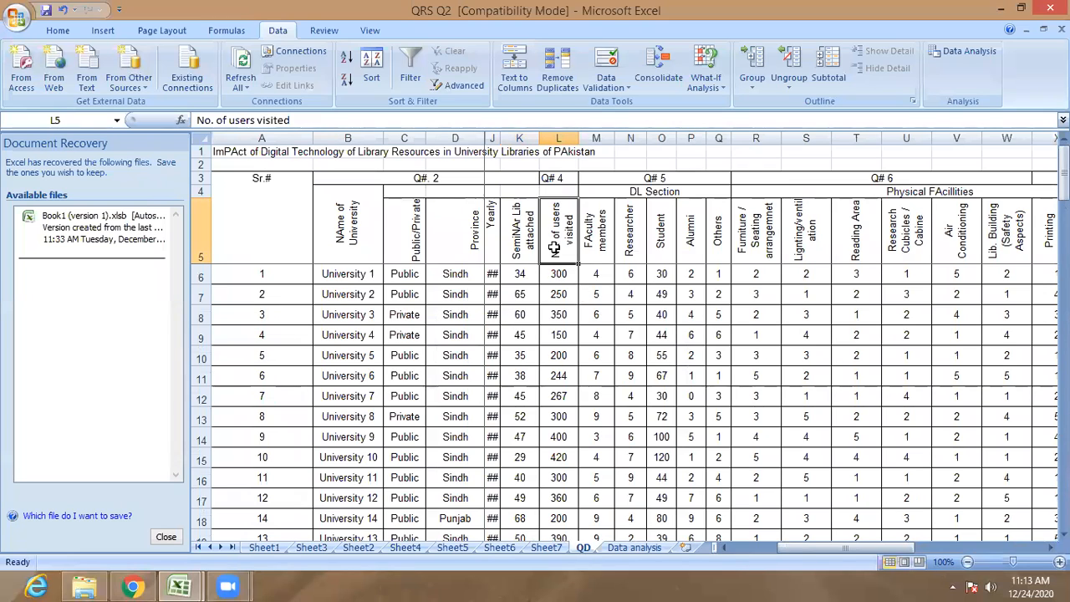
{"action": "left_click", "coordinate": [554, 291]}
{"action": "left_click", "coordinate": [556, 237]}
{"action": "left_click", "coordinate": [557, 282]}
{"action": "left_click", "coordinate": [558, 235]}
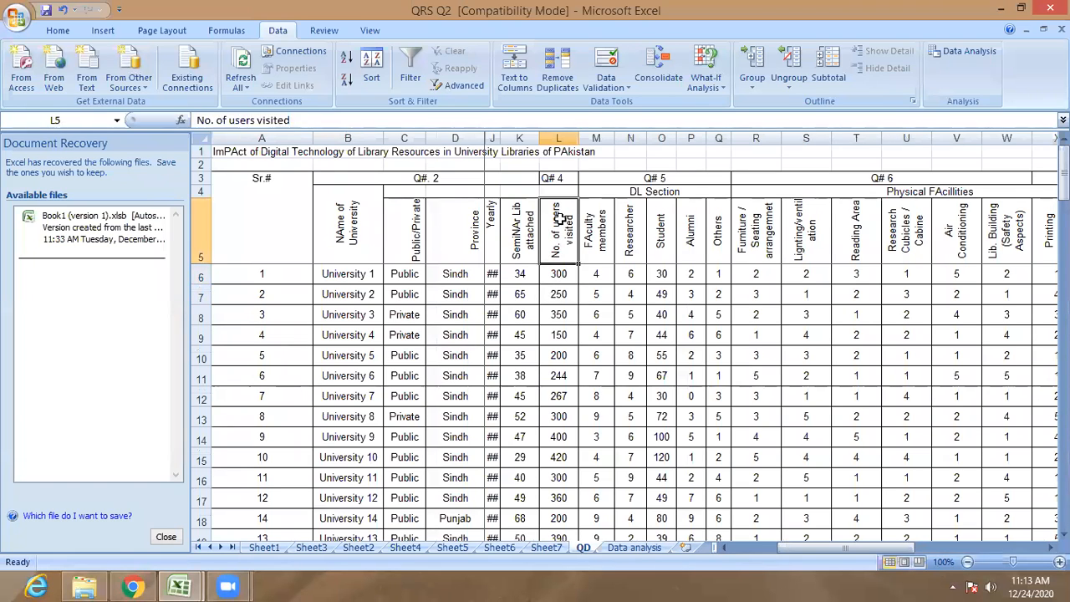
Open Descriptive Statistics and set its input range to L5:L85, covering the No. of users visited heading and values.
{"action": "left_click", "coordinate": [549, 272]}
{"action": "scroll", "coordinate": [554, 276], "scroll_direction": "down", "scroll_amount": 14}
{"action": "scroll", "coordinate": [551, 343], "scroll_direction": "down", "scroll_amount": 11}
{"action": "scroll", "coordinate": [554, 355], "scroll_direction": "down", "scroll_amount": 8}
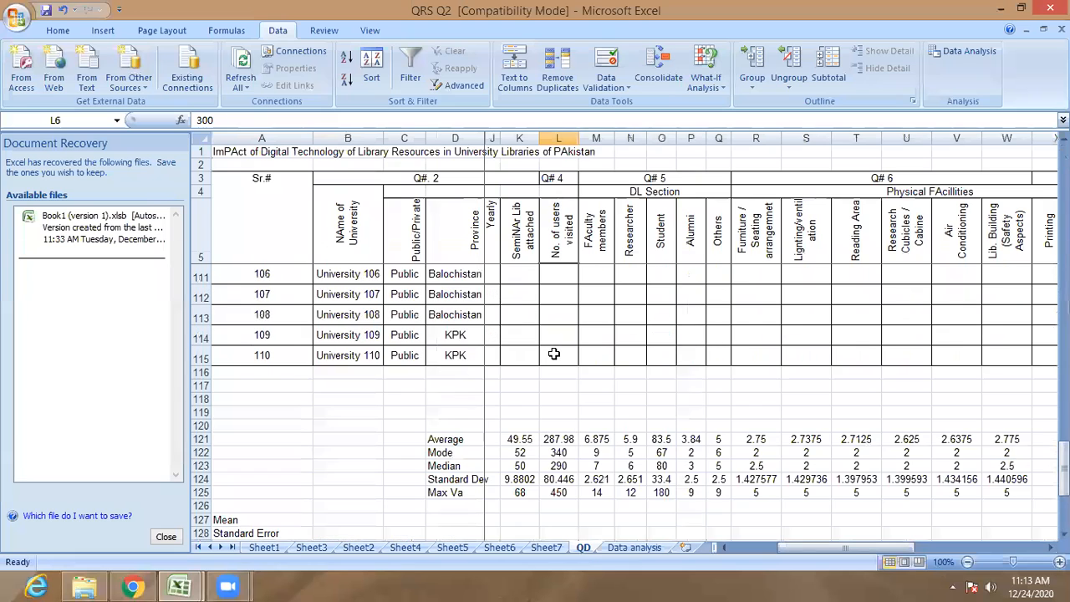
{"action": "scroll", "coordinate": [571, 470], "scroll_direction": "down", "scroll_amount": 4}
{"action": "left_click", "coordinate": [557, 404]}
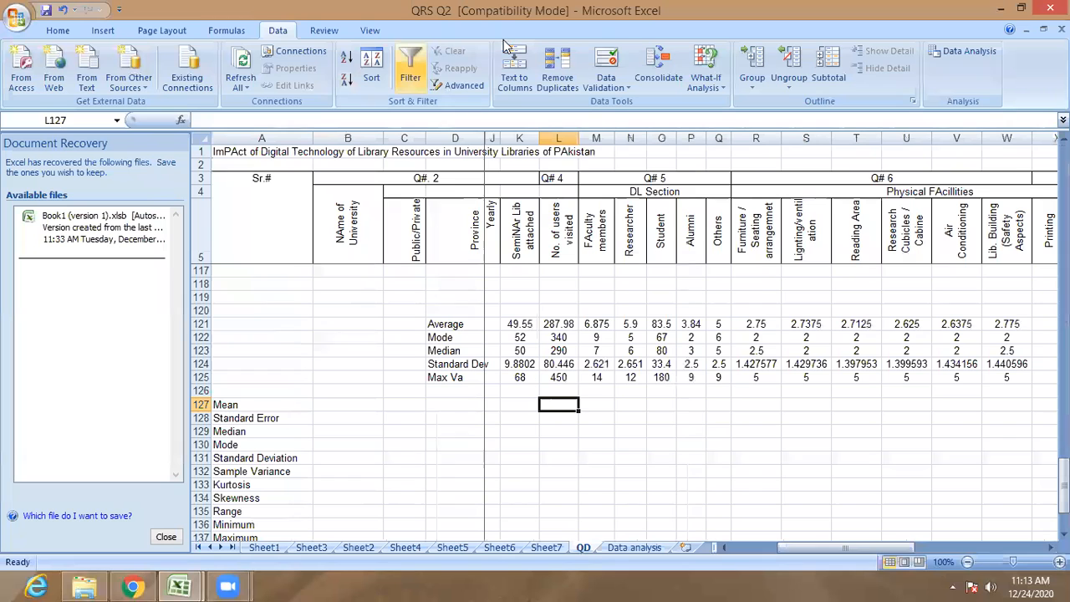
{"action": "left_click", "coordinate": [959, 55]}
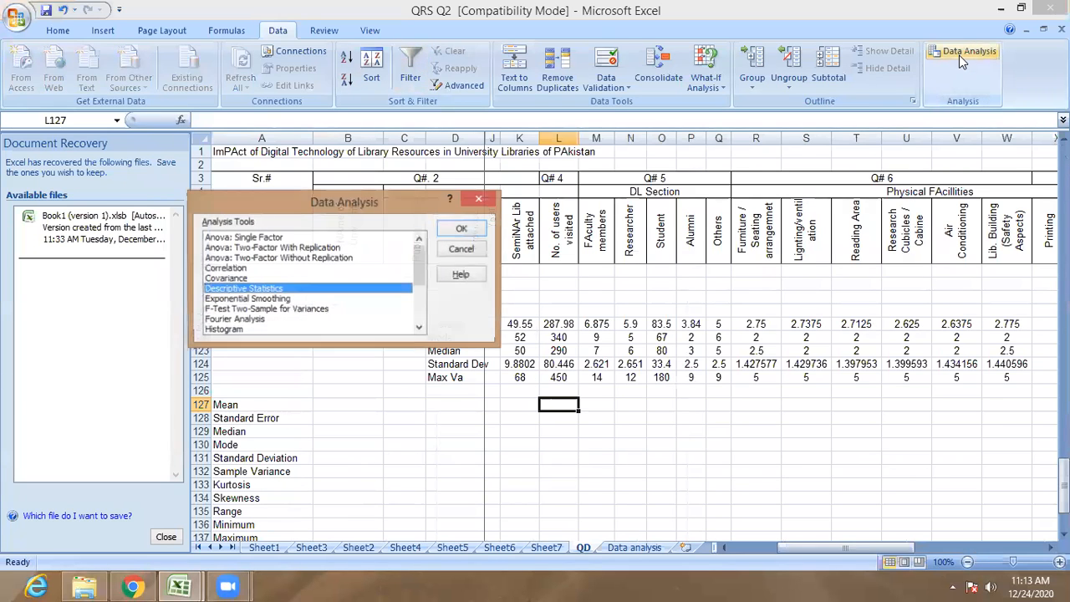
{"action": "left_click", "coordinate": [461, 229]}
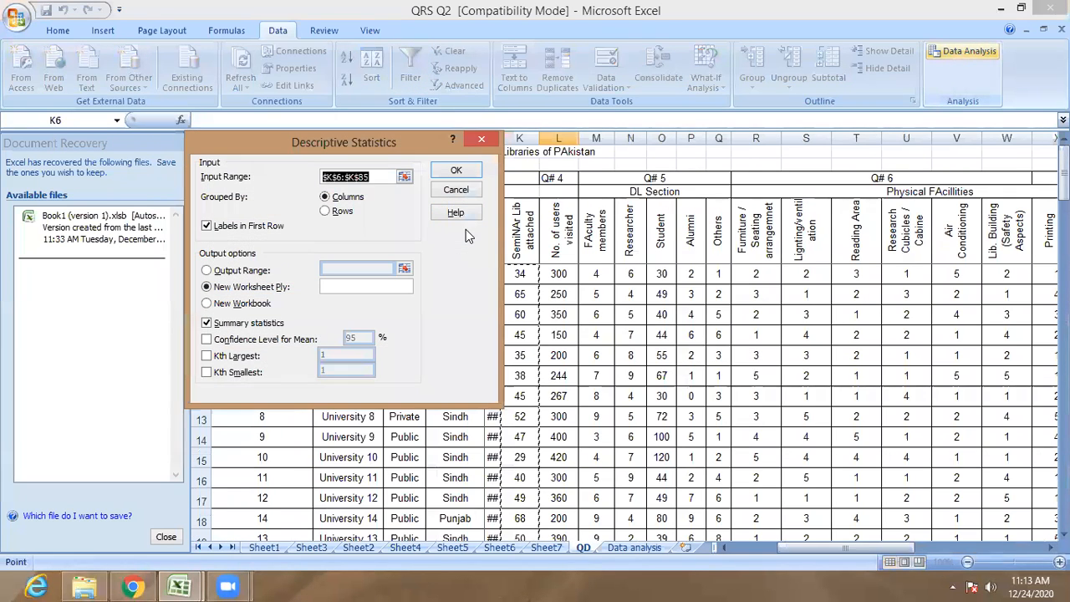
{"action": "left_click", "coordinate": [405, 176]}
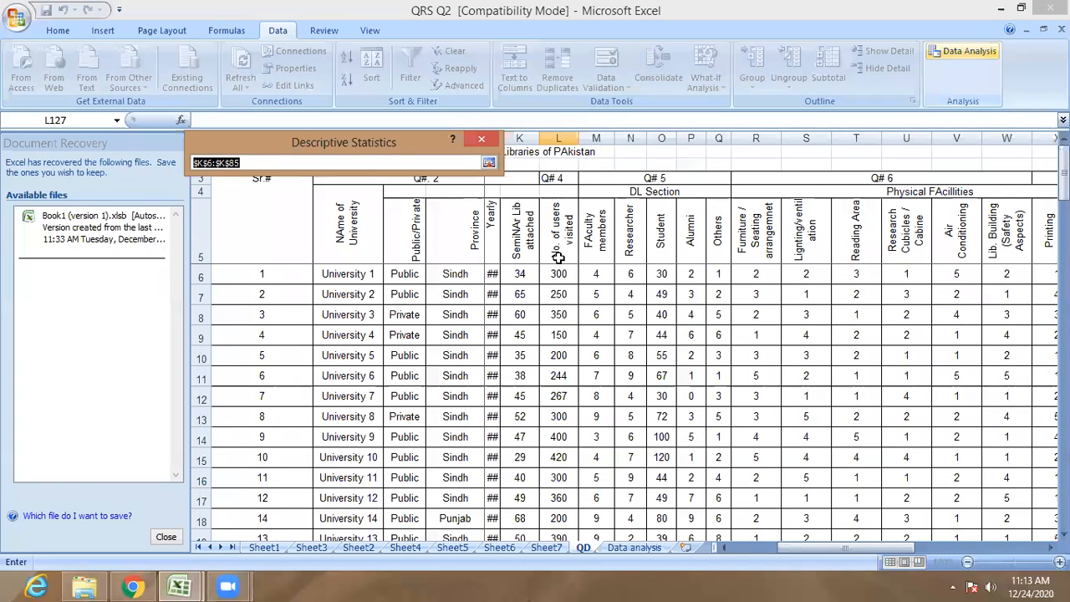
{"action": "left_click_drag", "start_coordinate": [559, 254], "coordinate": [568, 403]}
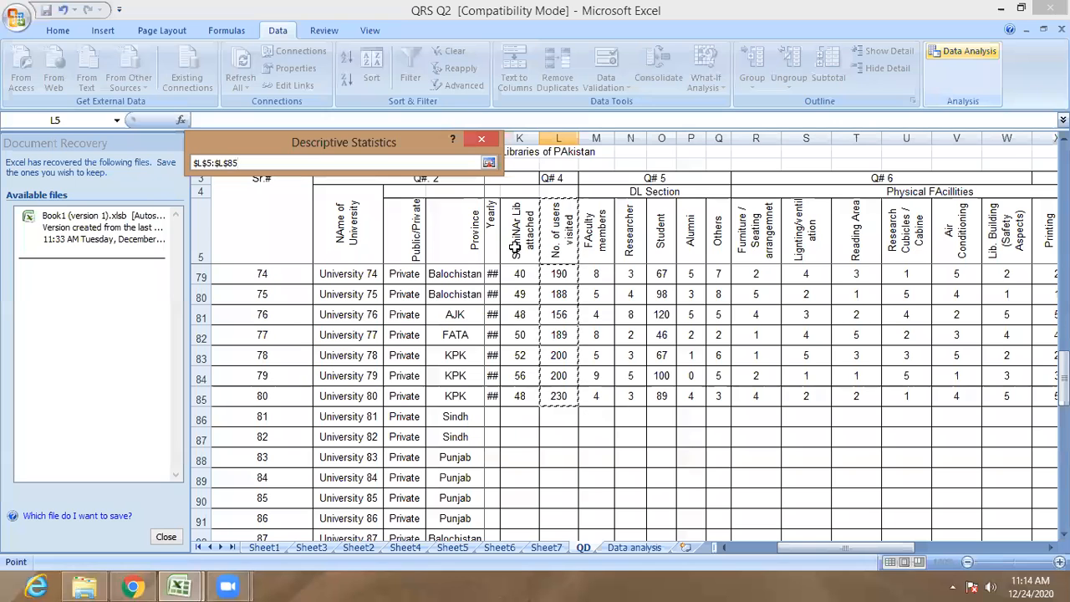
{"action": "left_click", "coordinate": [488, 162]}
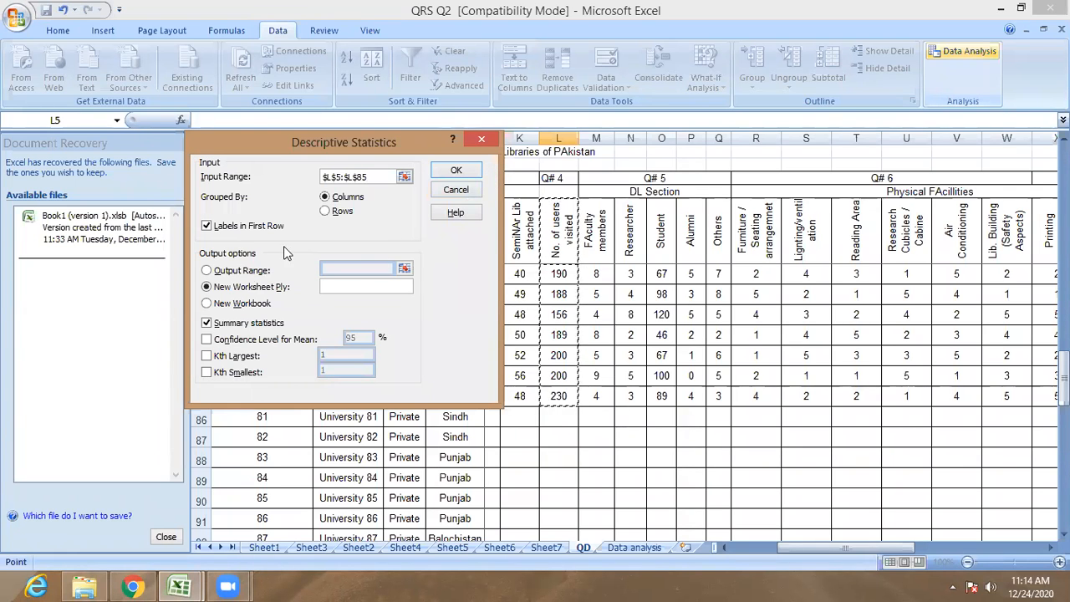
Try to run Descriptive Statistics on L5:L85 with an output range on Sheet3, and cancel the tool.
{"action": "left_click", "coordinate": [206, 270]}
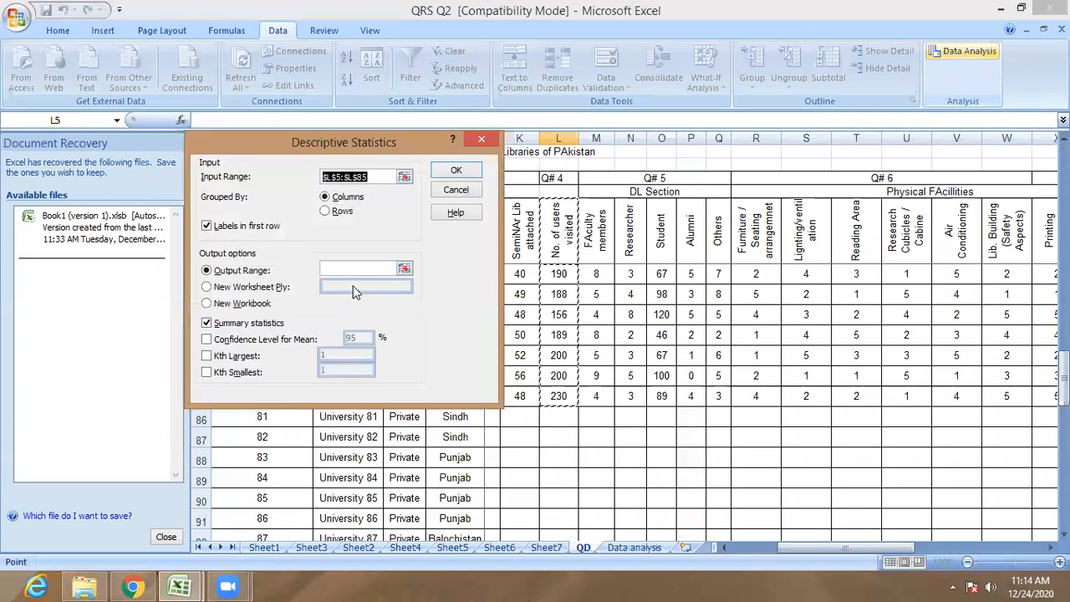
{"action": "left_click", "coordinate": [404, 268]}
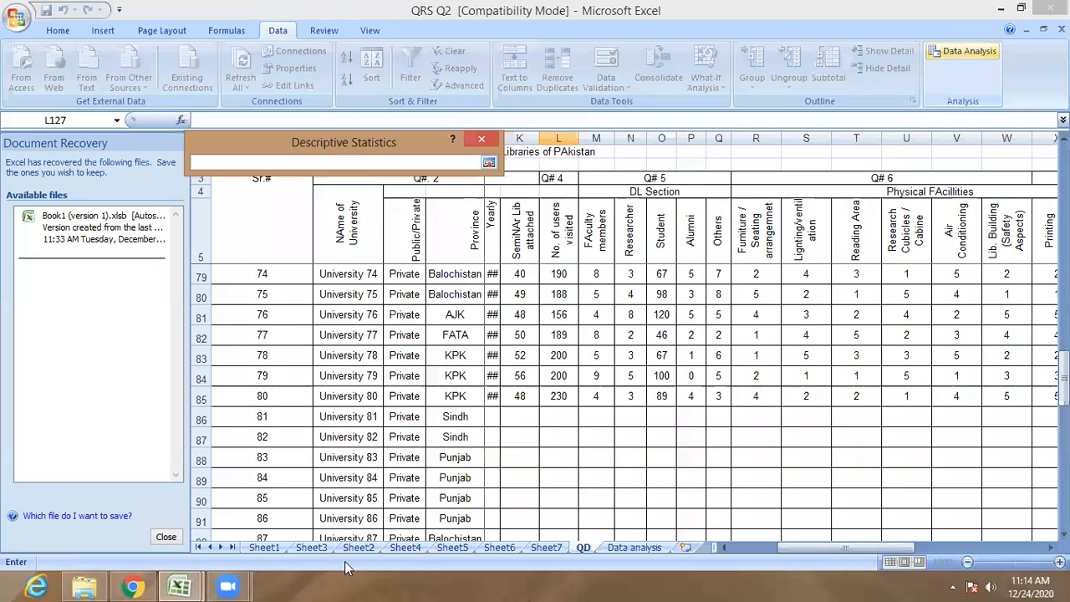
{"action": "left_click", "coordinate": [285, 546]}
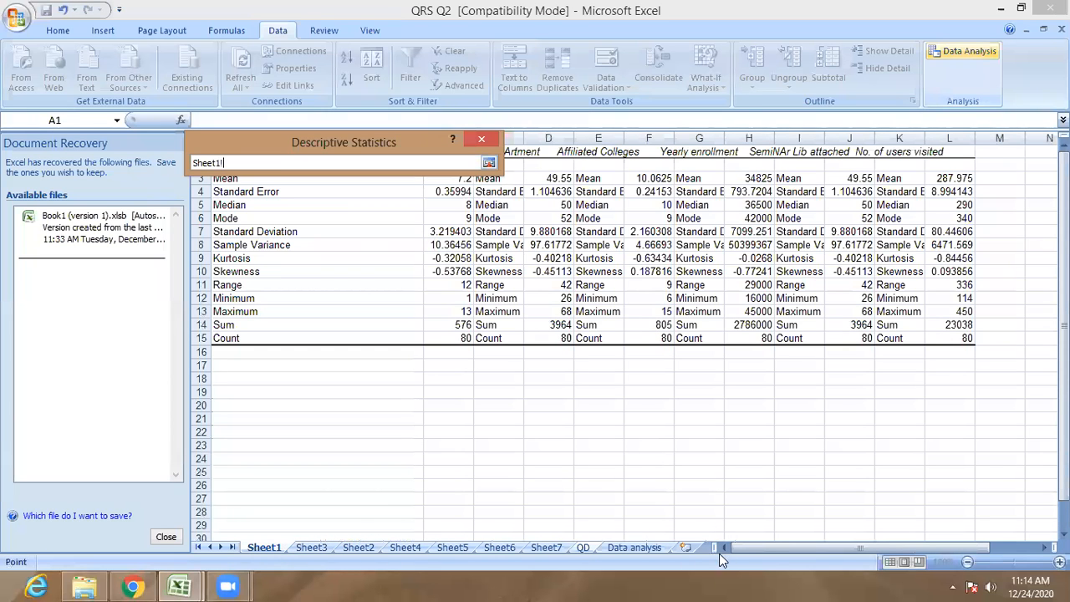
{"action": "left_click", "coordinate": [314, 548]}
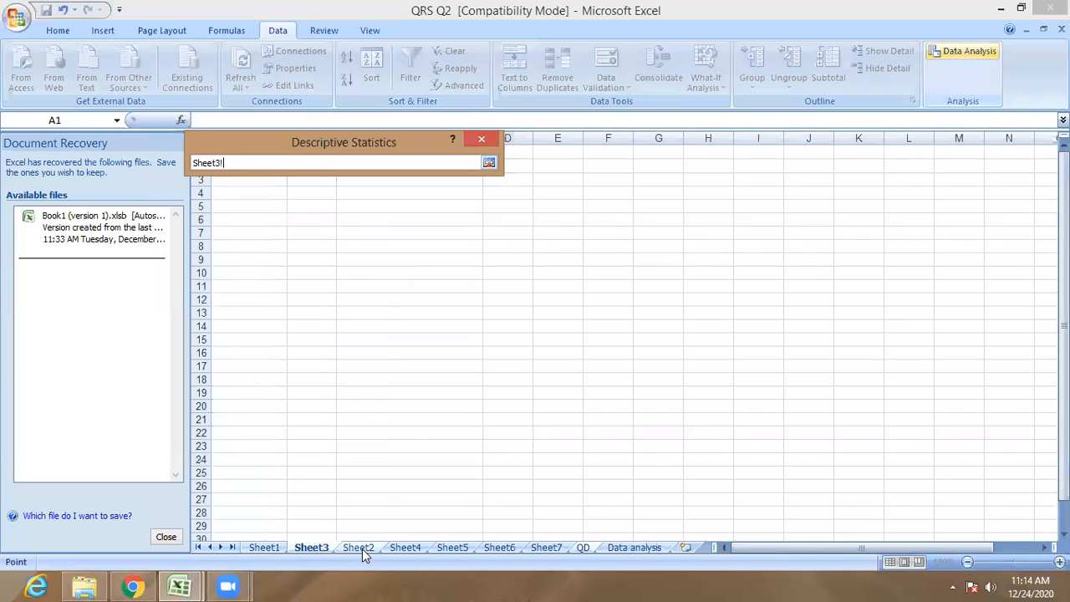
{"action": "left_click", "coordinate": [359, 549]}
{"action": "left_click", "coordinate": [310, 547]}
{"action": "left_click", "coordinate": [251, 193]}
{"action": "left_click", "coordinate": [488, 163]}
{"action": "left_click", "coordinate": [460, 171]}
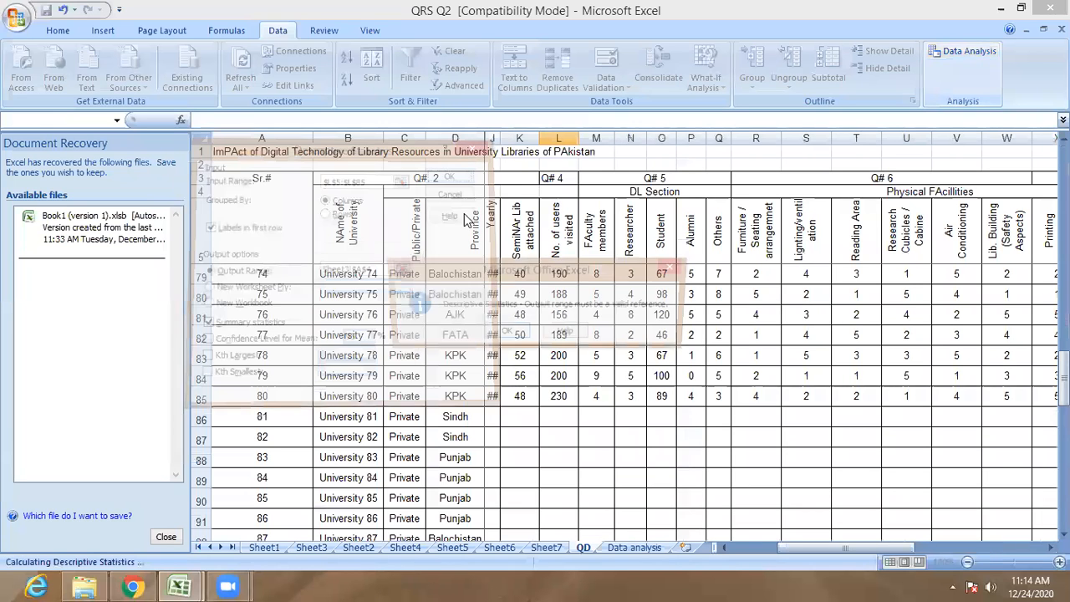
{"action": "left_click", "coordinate": [509, 334]}
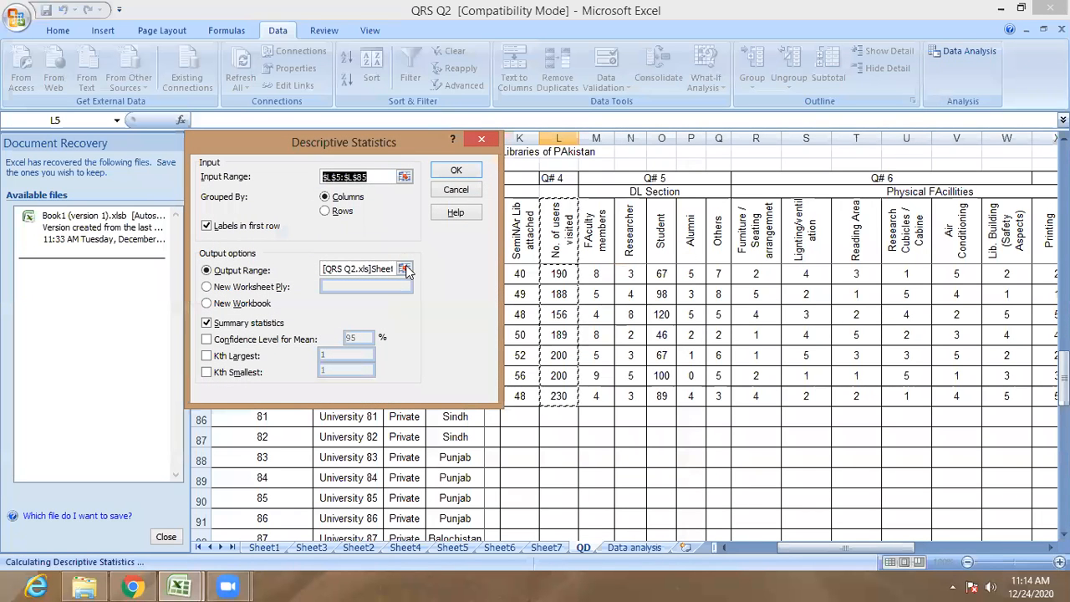
{"action": "left_click", "coordinate": [239, 288]}
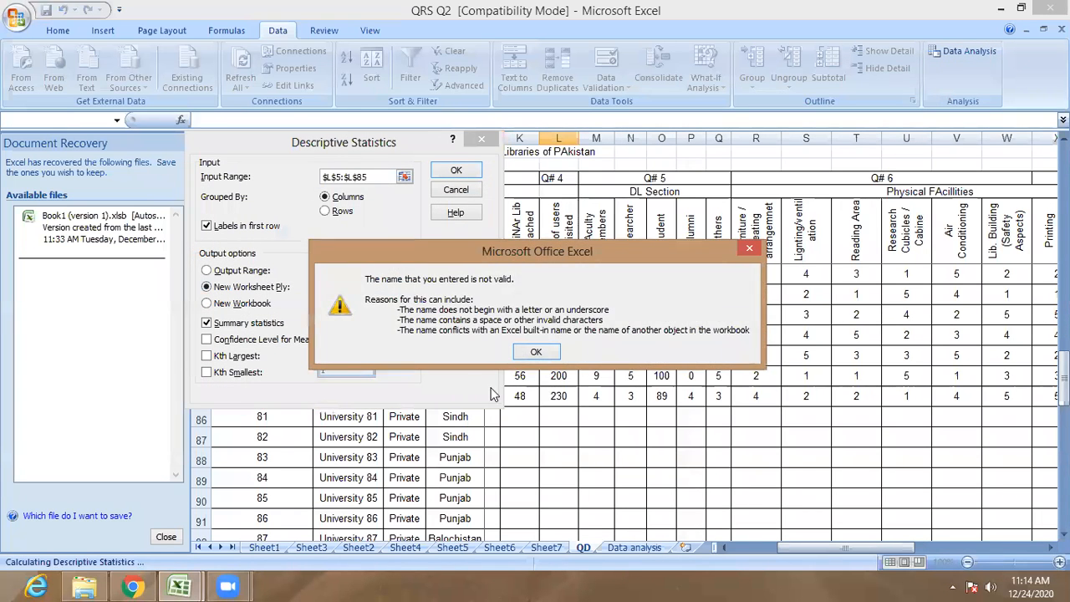
{"action": "left_click", "coordinate": [532, 355]}
{"action": "left_click", "coordinate": [456, 191]}
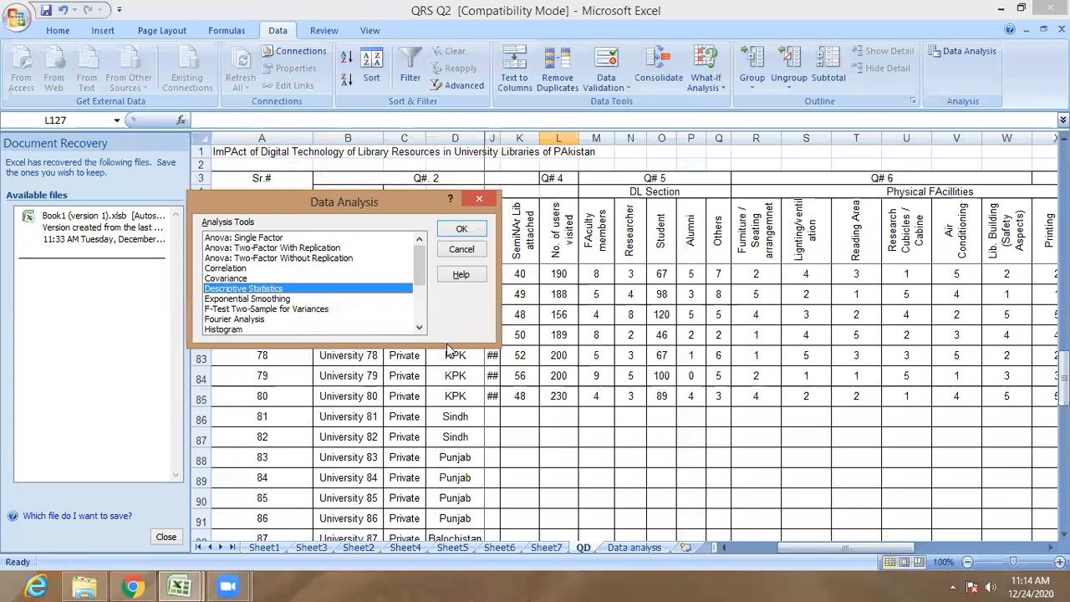
{"action": "left_click", "coordinate": [461, 253]}
Examine the average, mode, median, standard deviation and maximum rows beneath the QD data, and select cell K128.
{"action": "left_click", "coordinate": [555, 417]}
{"action": "scroll", "coordinate": [561, 423], "scroll_direction": "down", "scroll_amount": 10}
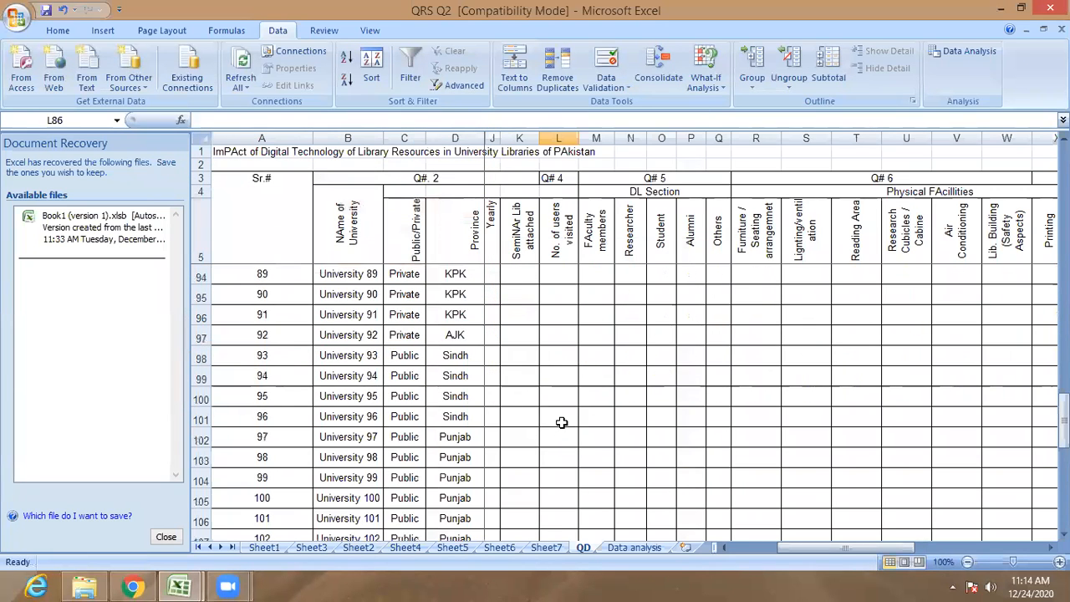
{"action": "scroll", "coordinate": [583, 451], "scroll_direction": "down", "scroll_amount": 4}
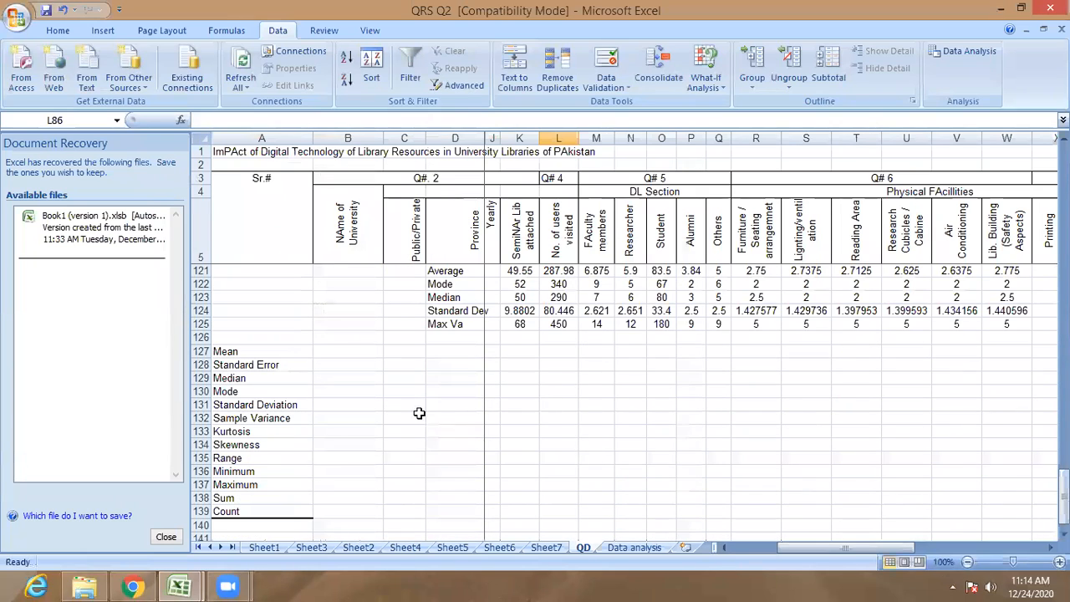
{"action": "left_click", "coordinate": [552, 366]}
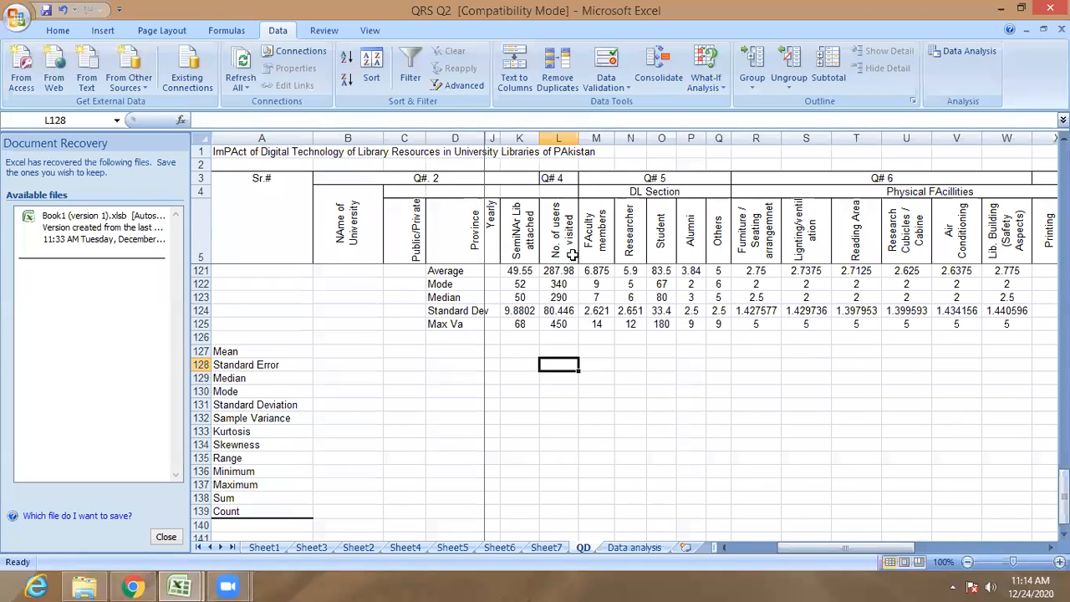
{"action": "scroll", "coordinate": [466, 443], "scroll_direction": "up", "scroll_amount": 3}
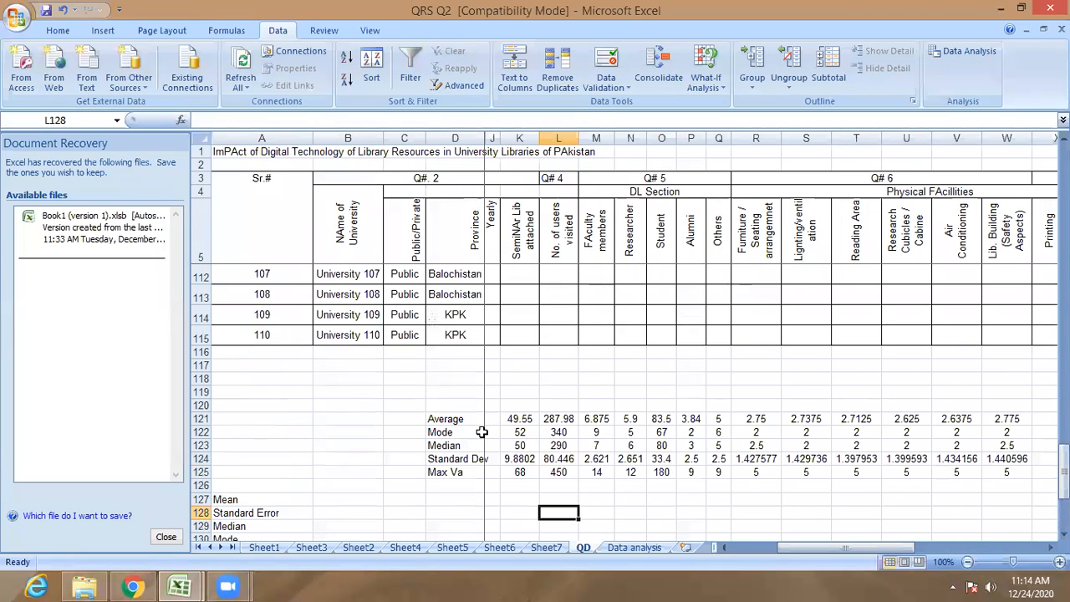
{"action": "scroll", "coordinate": [542, 426], "scroll_direction": "down", "scroll_amount": 1}
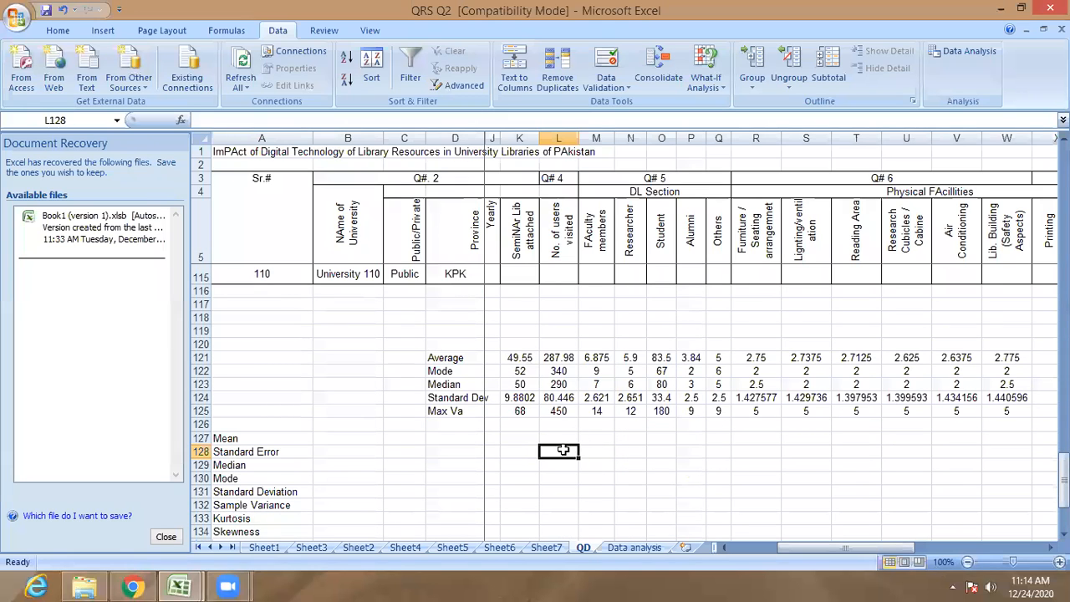
{"action": "left_click", "coordinate": [563, 437]}
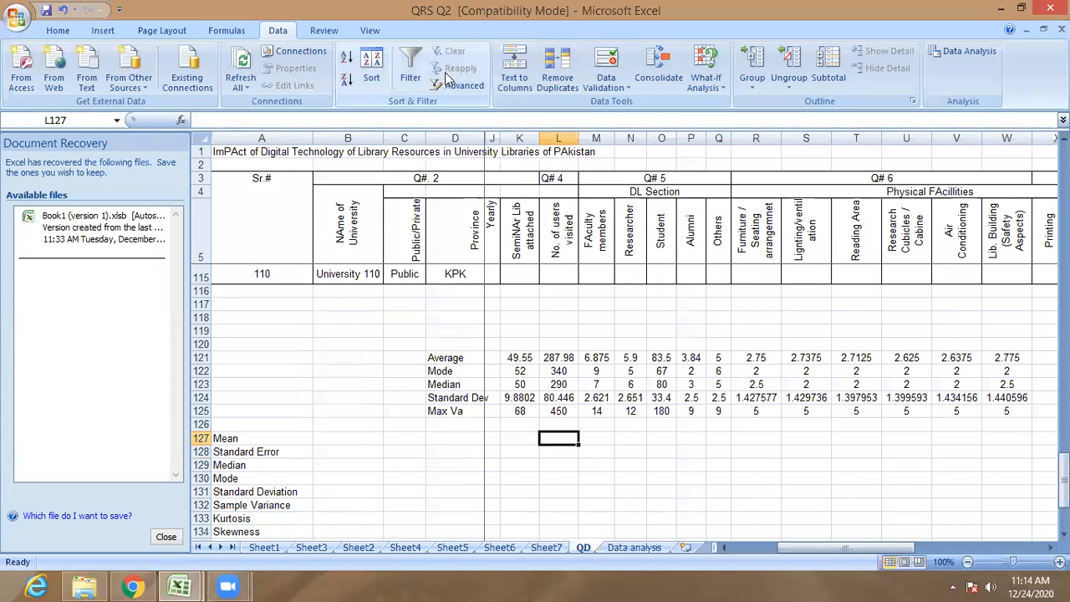
{"action": "left_click", "coordinate": [449, 360]}
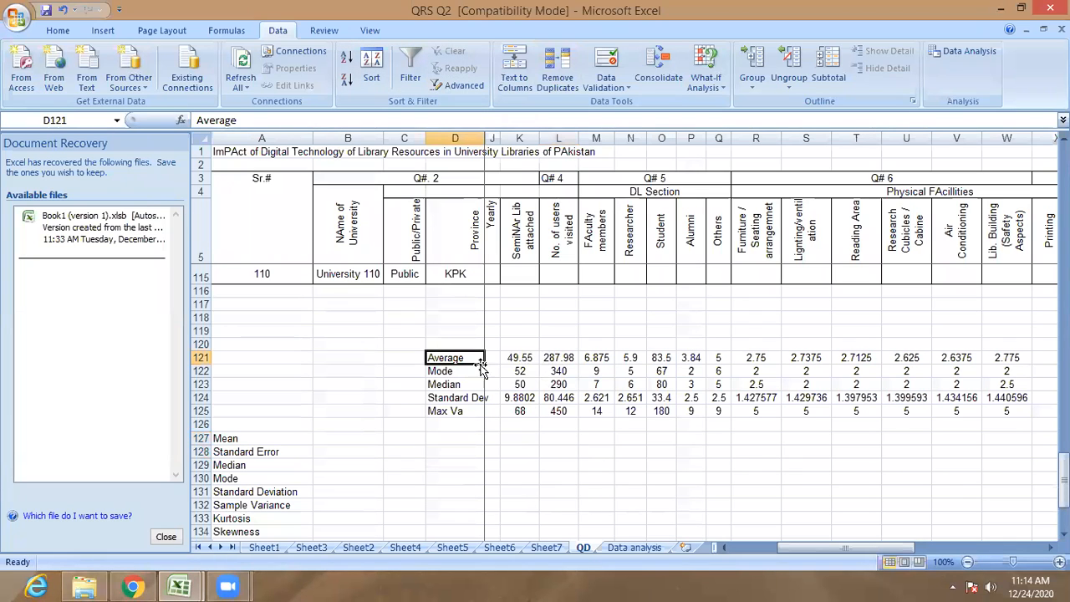
{"action": "left_click_drag", "start_coordinate": [524, 358], "coordinate": [796, 413]}
{"action": "left_click_drag", "start_coordinate": [799, 550], "coordinate": [746, 550]}
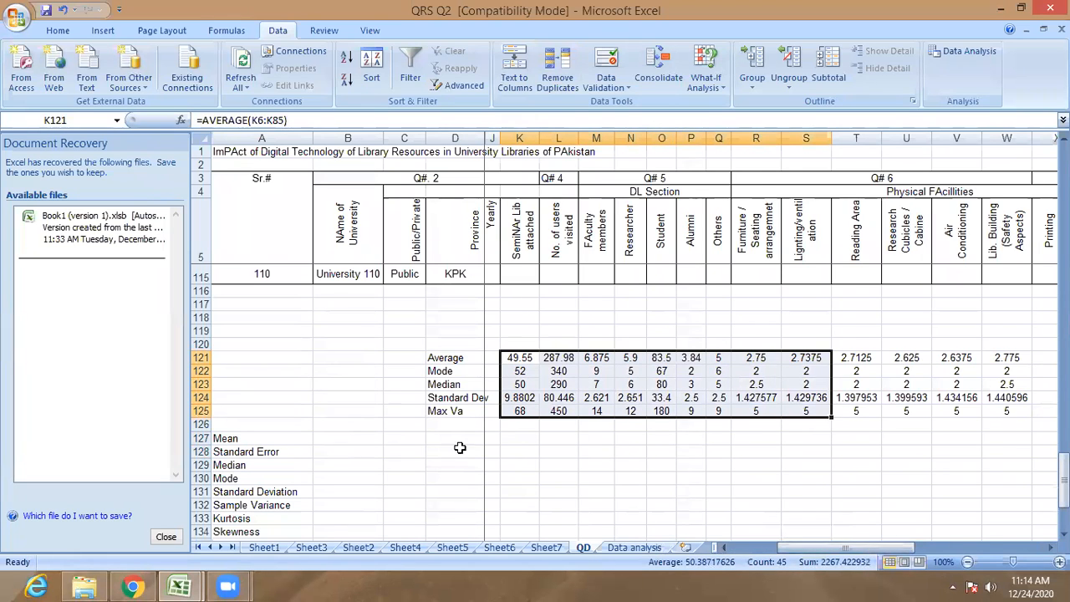
{"action": "left_click", "coordinate": [525, 450]}
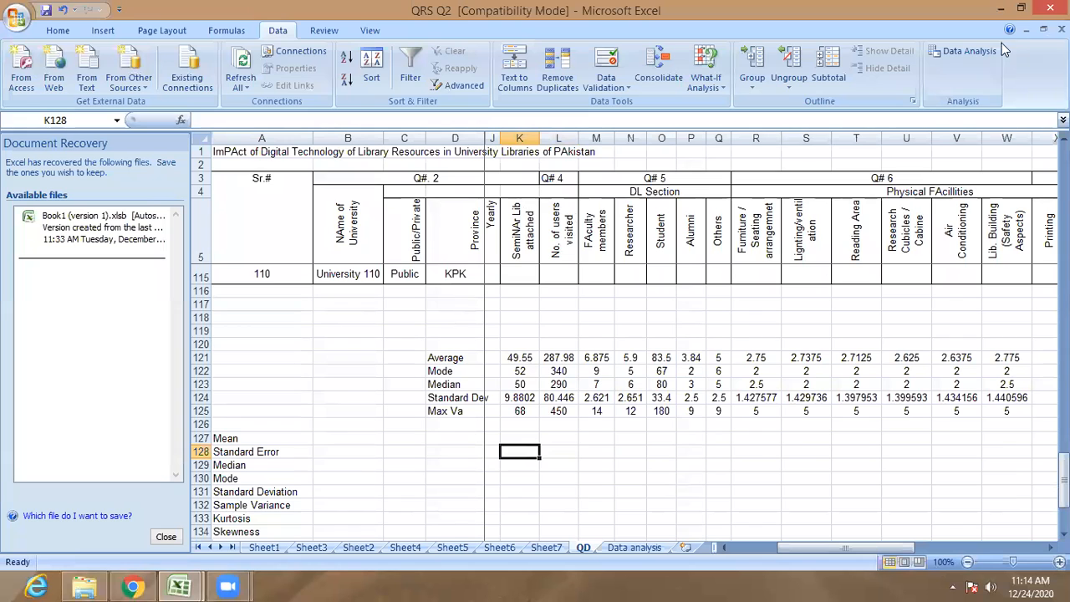
Run Descriptive Statistics on L5:L85 with labels in first row and summary statistics to a new worksheet, and widen result columns A and B.
{"action": "left_click", "coordinate": [968, 51]}
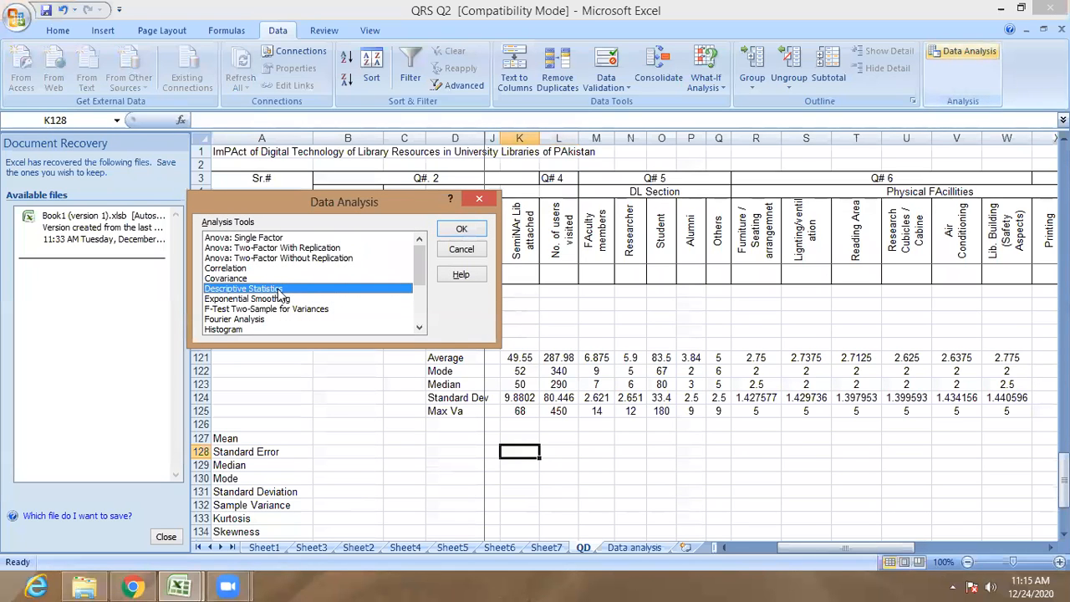
{"action": "left_click", "coordinate": [456, 235]}
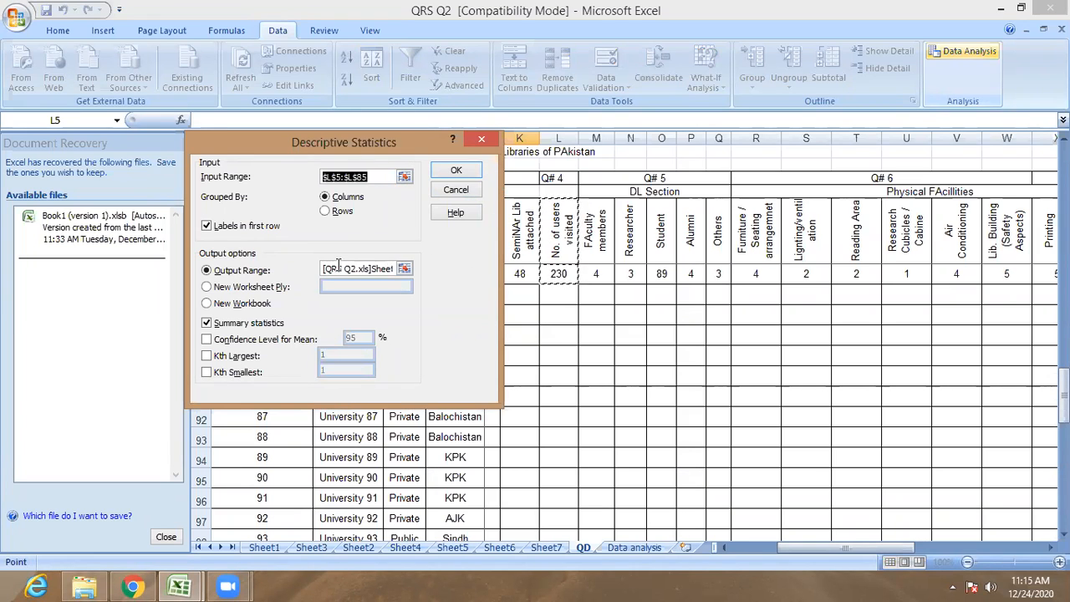
{"action": "left_click", "coordinate": [237, 286]}
{"action": "left_click", "coordinate": [533, 353]}
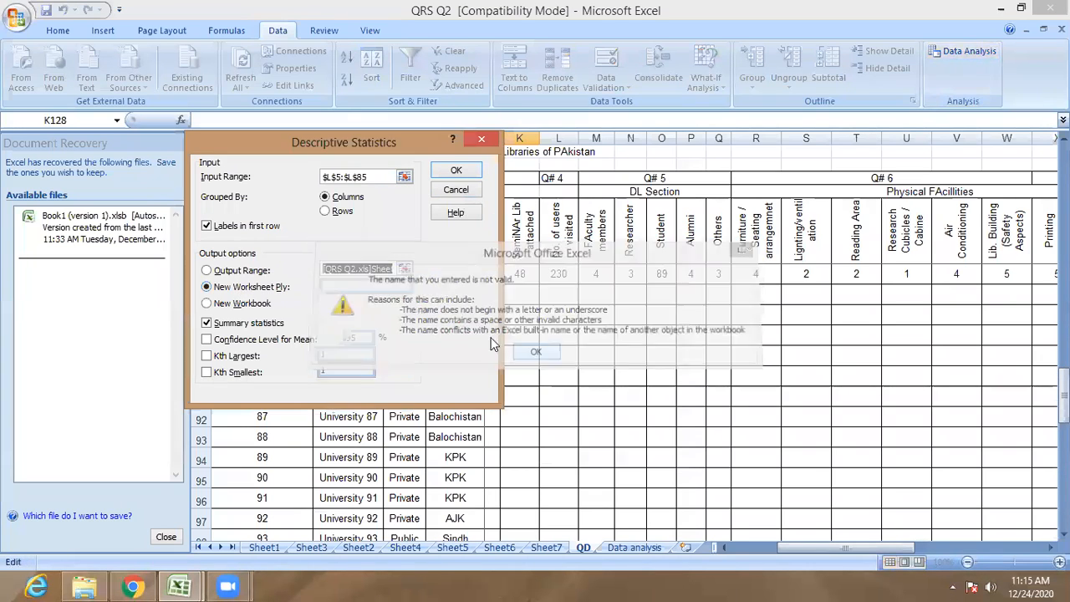
{"action": "key", "text": "BackSpace"}
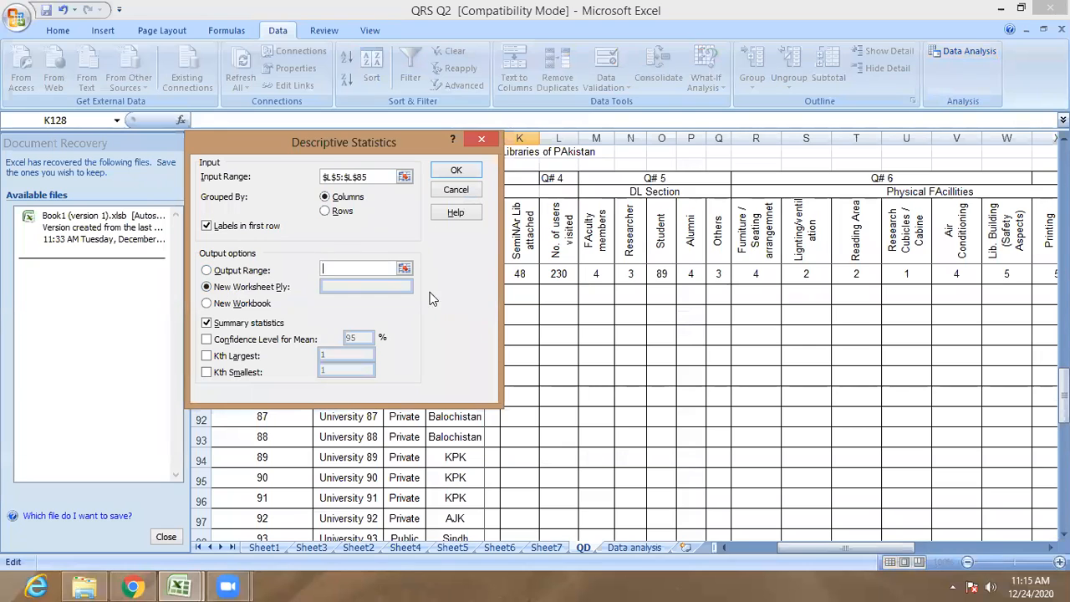
{"action": "left_click", "coordinate": [456, 171]}
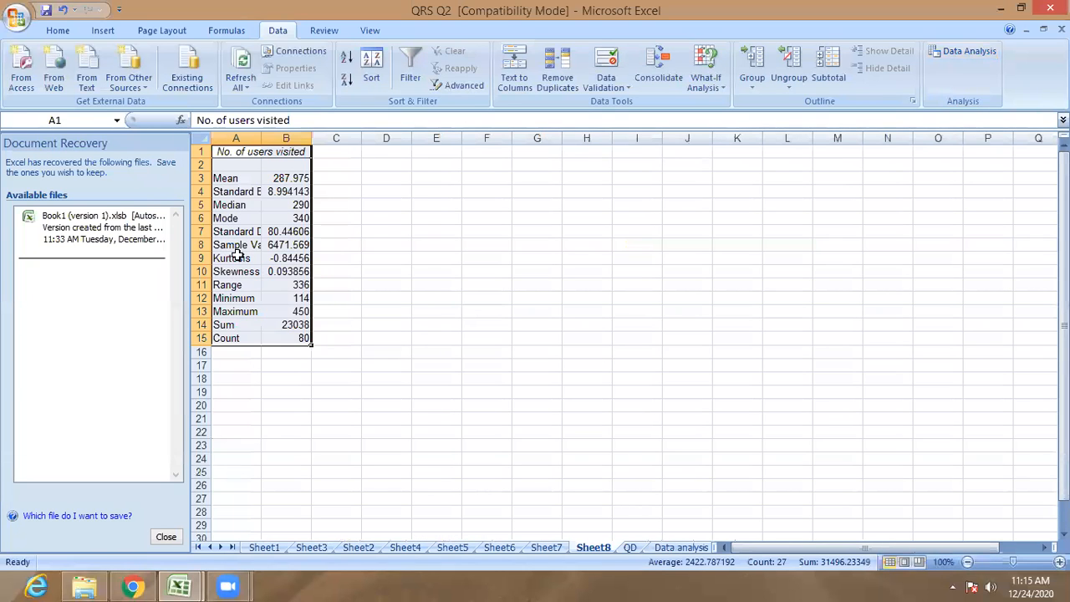
{"action": "left_click", "coordinate": [282, 178]}
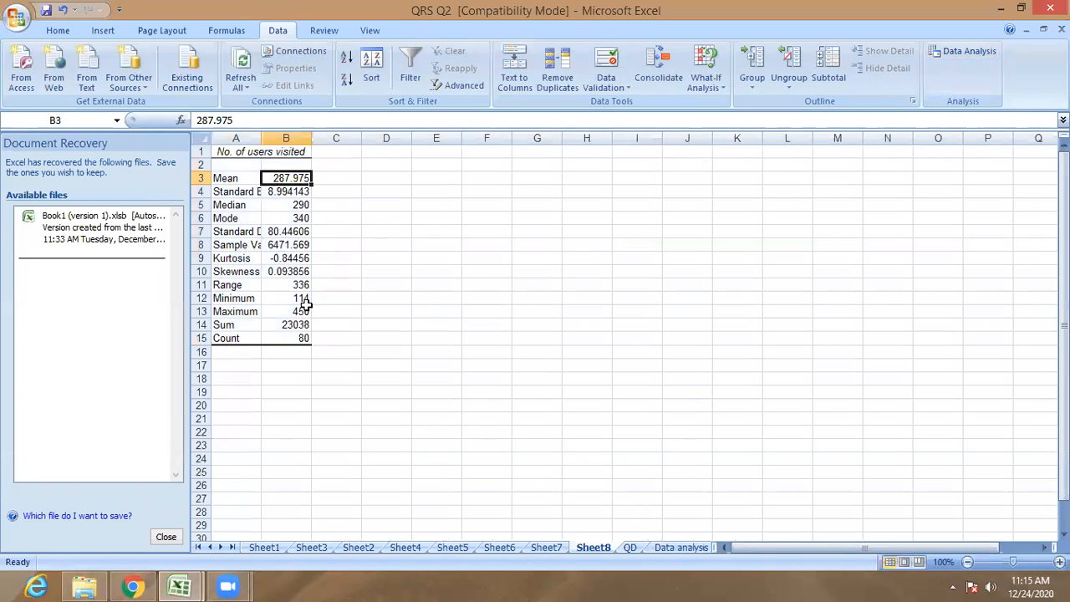
{"action": "left_click", "coordinate": [243, 154]}
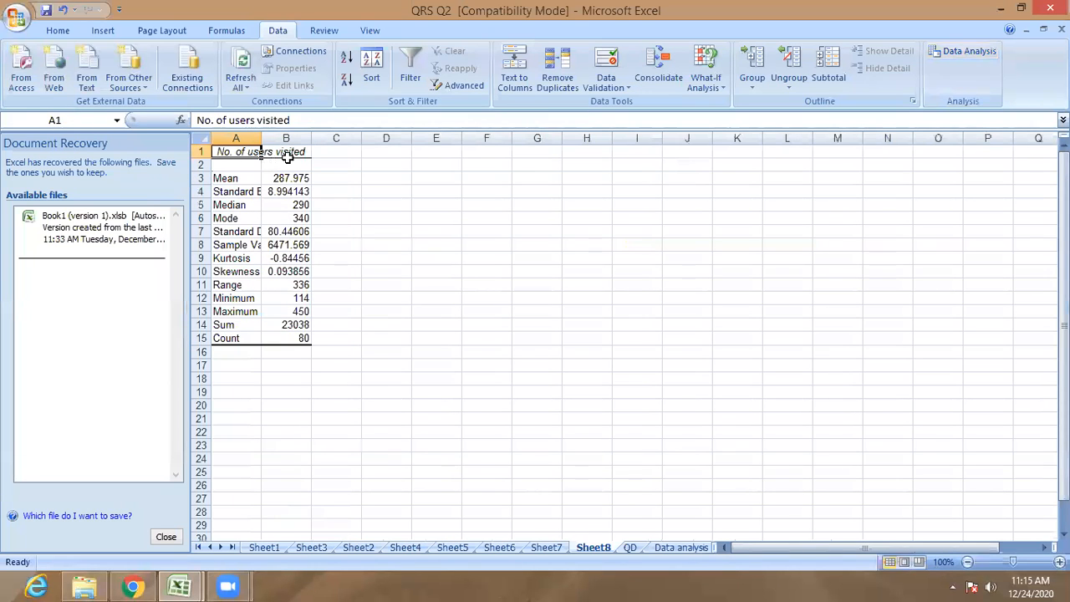
{"action": "left_click_drag", "start_coordinate": [261, 138], "coordinate": [420, 139]}
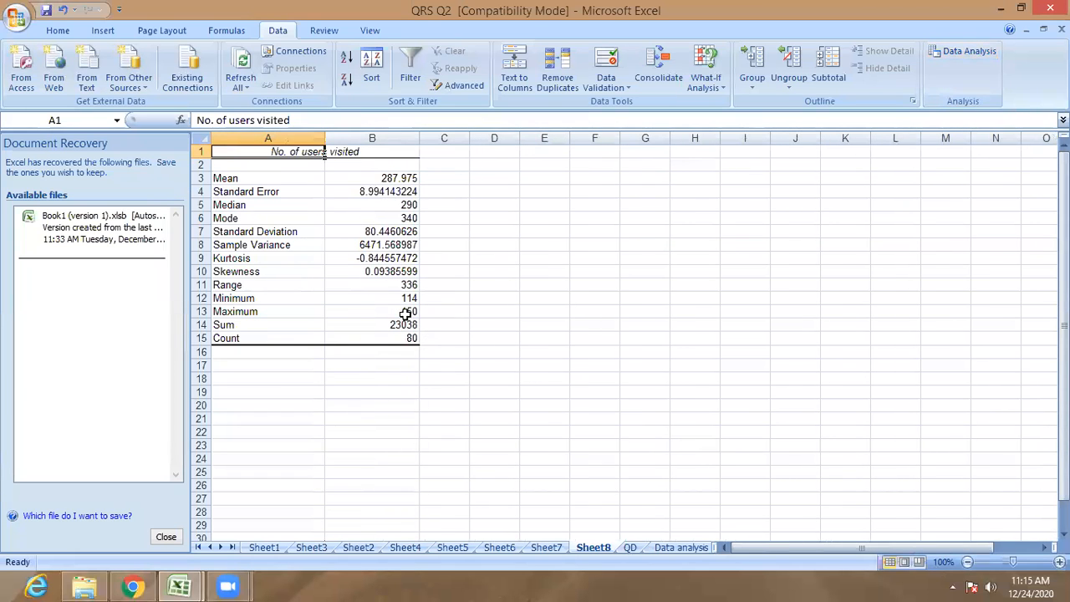
Examine the No. of users visited descriptive statistics on Sheet8, from the mean, median and mode to the variance, kurtosis and skewness rows.
{"action": "left_click", "coordinate": [378, 246]}
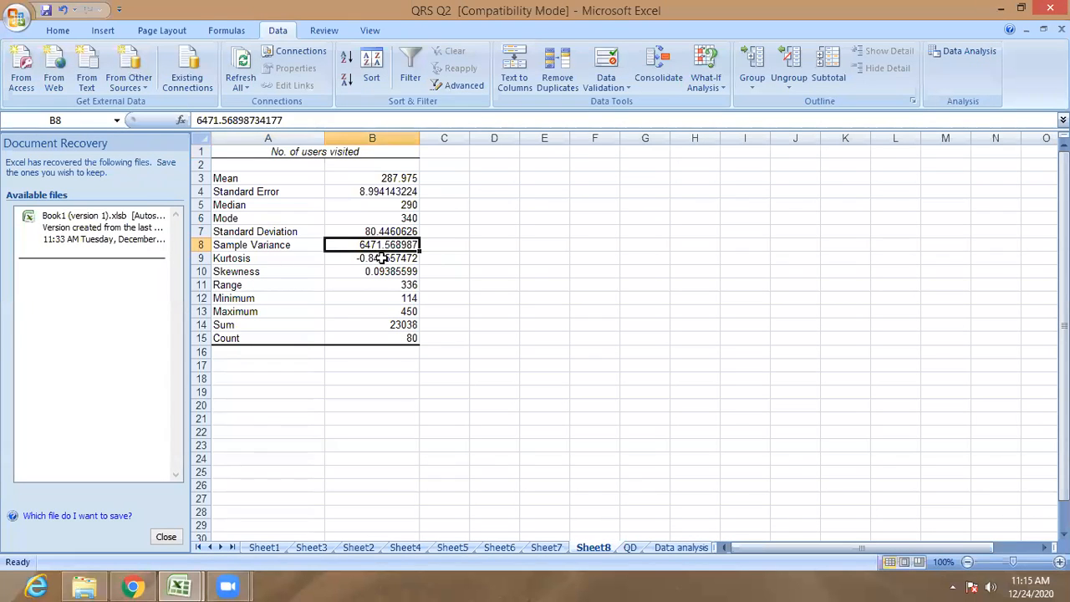
{"action": "left_click", "coordinate": [351, 262]}
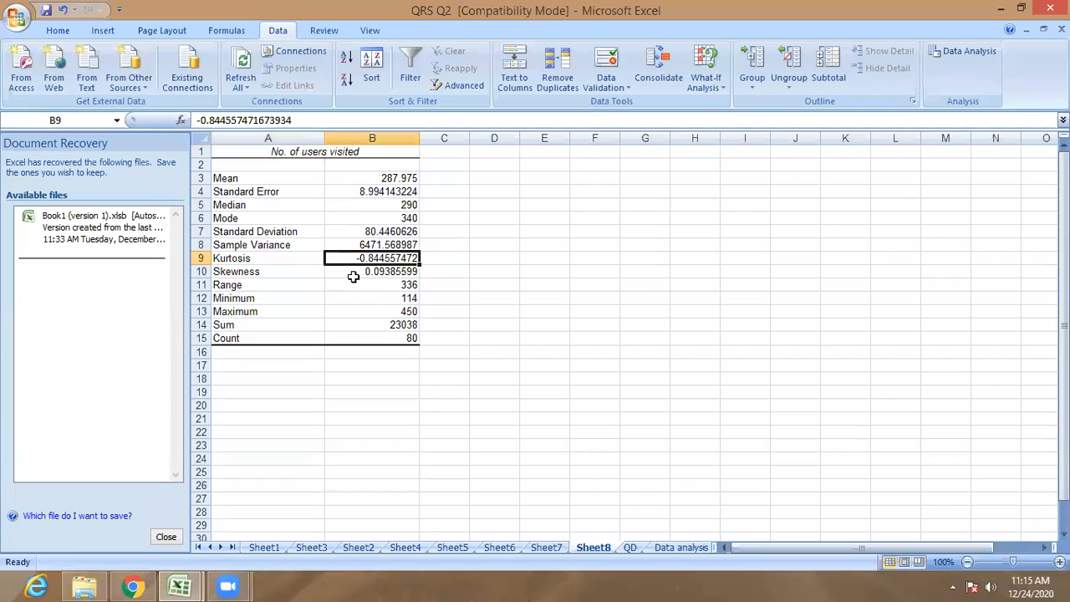
{"action": "left_click", "coordinate": [352, 276]}
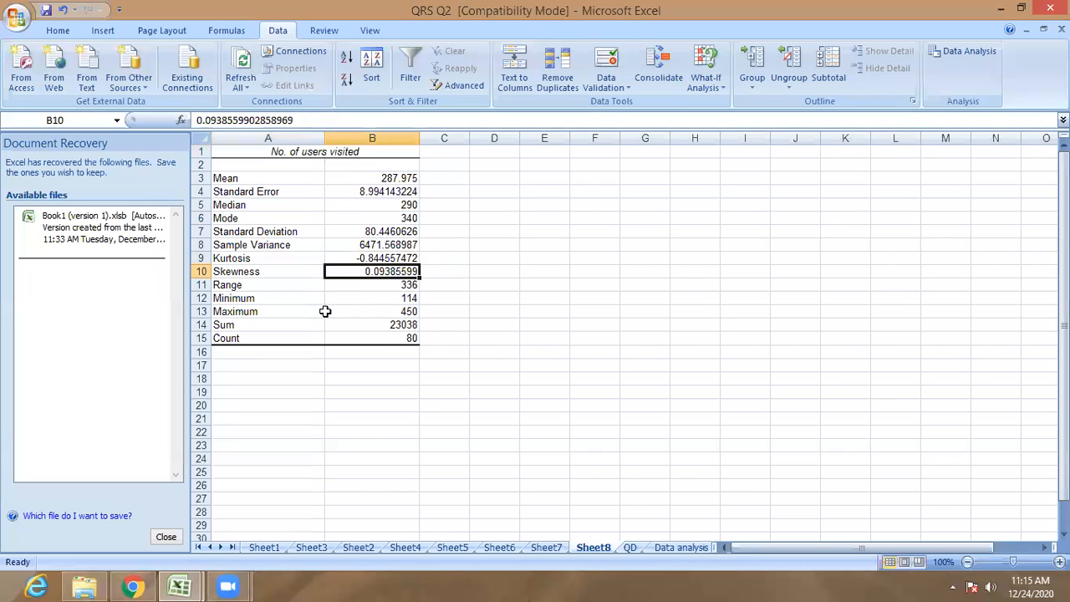
{"action": "left_click", "coordinate": [355, 189]}
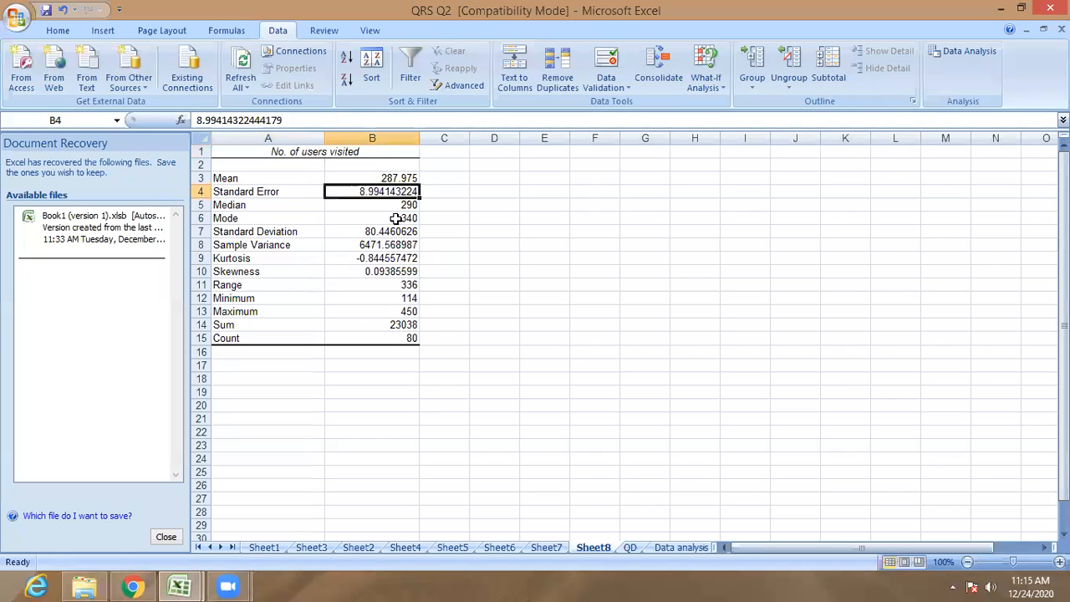
{"action": "left_click", "coordinate": [387, 207]}
{"action": "left_click", "coordinate": [389, 219]}
{"action": "left_click", "coordinate": [390, 178]}
{"action": "left_click", "coordinate": [408, 219]}
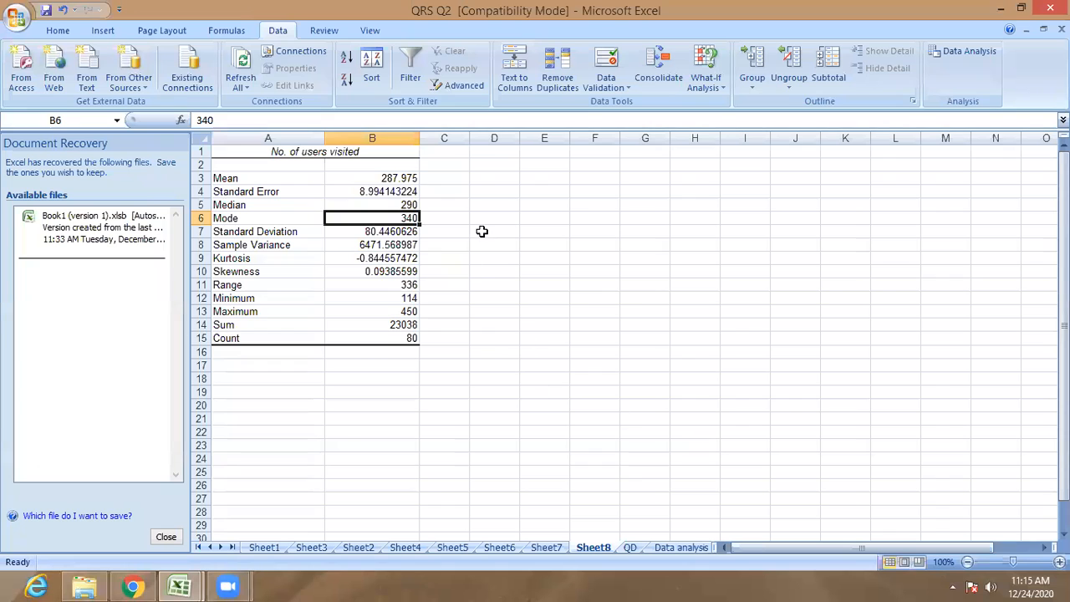
{"action": "left_click_drag", "start_coordinate": [401, 178], "coordinate": [248, 338]}
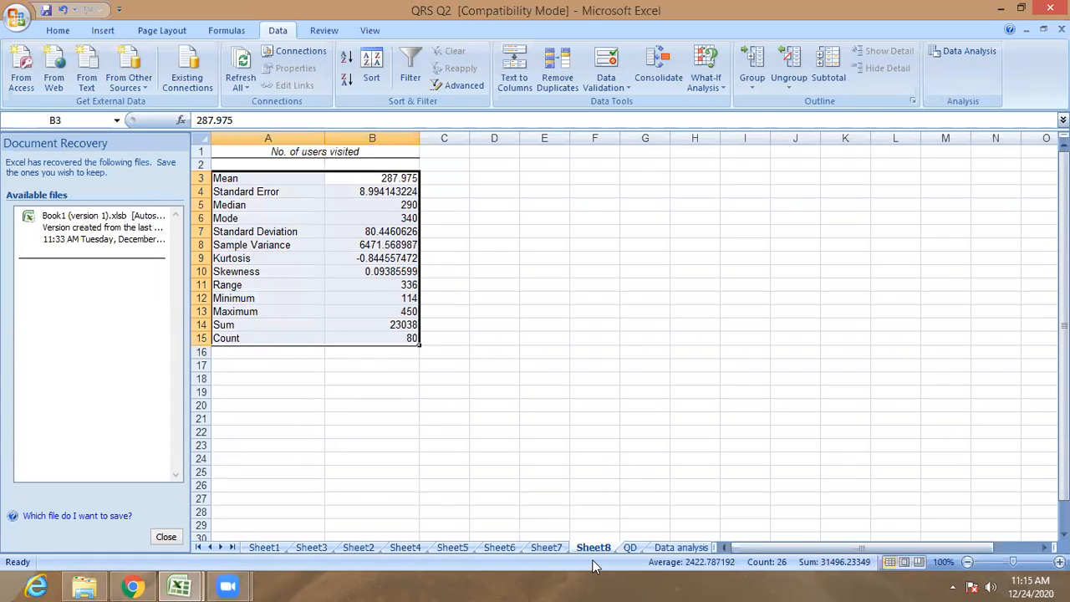
Return to the QD sheet and select the SemiNAr Lib attached heading in K5 above the first university rows.
{"action": "left_click", "coordinate": [629, 547]}
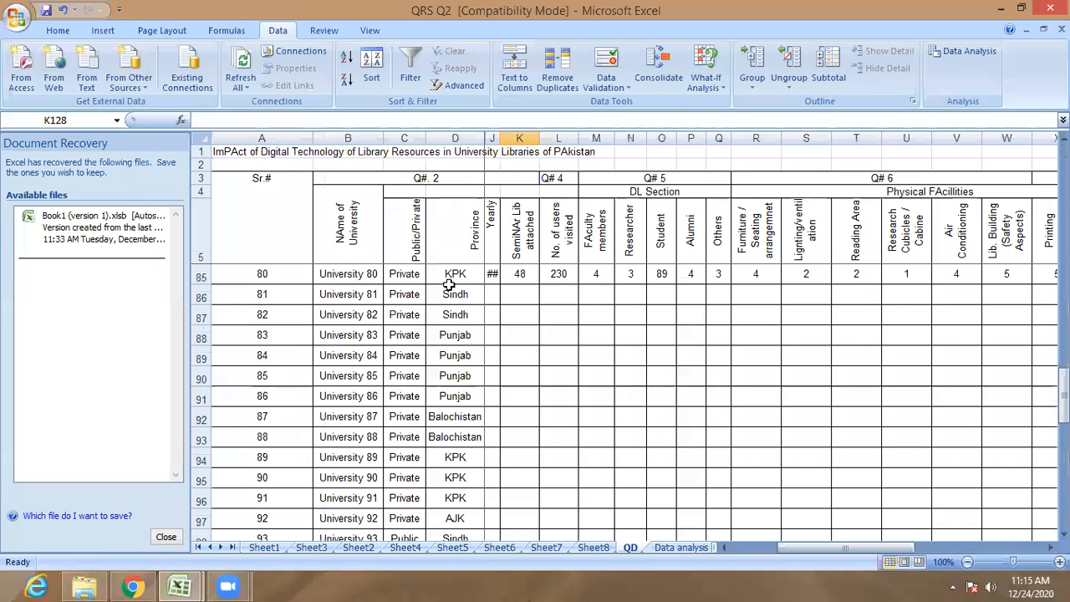
{"action": "left_click", "coordinate": [519, 242]}
{"action": "scroll", "coordinate": [519, 240], "scroll_direction": "up", "scroll_amount": 20}
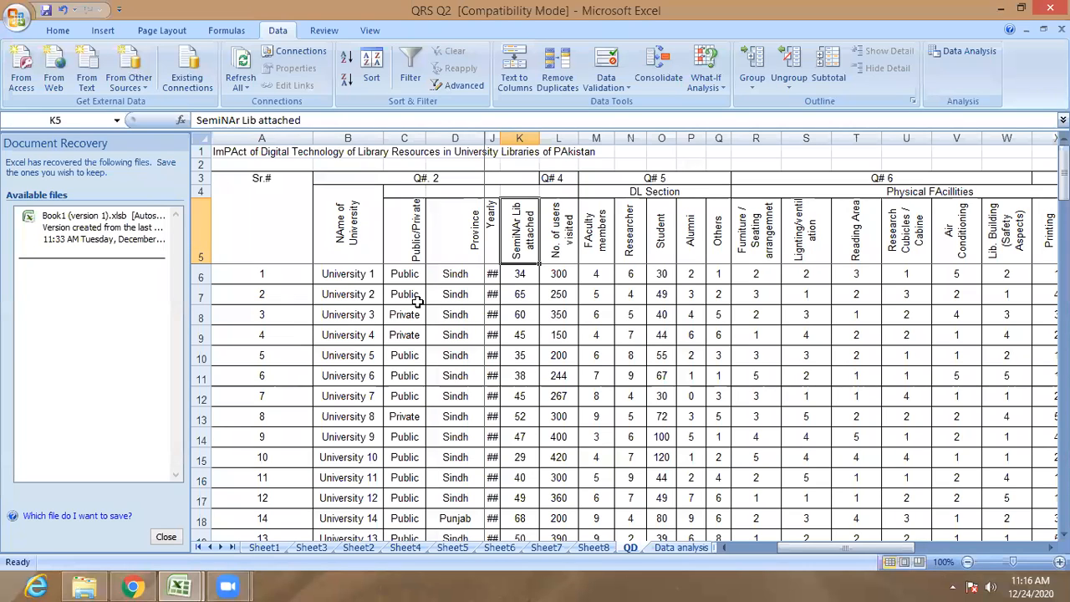
Switch to the other open workbook and examine its charts sheet from Internet Speed back through the budget and grant charts to Libraries Tranings.
{"action": "right_click", "coordinate": [178, 585]}
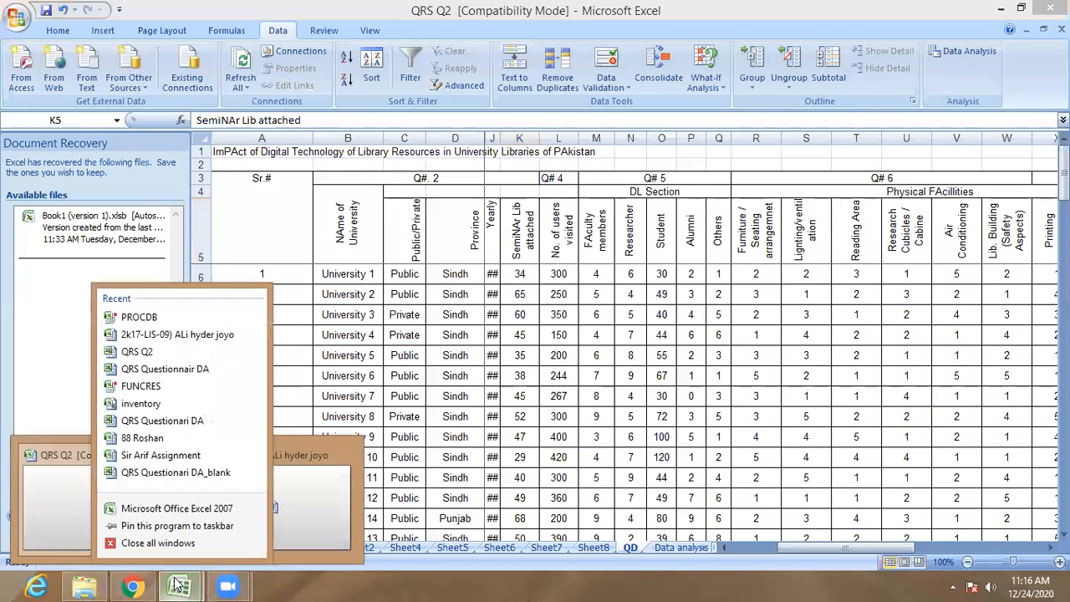
{"action": "left_click", "coordinate": [322, 455]}
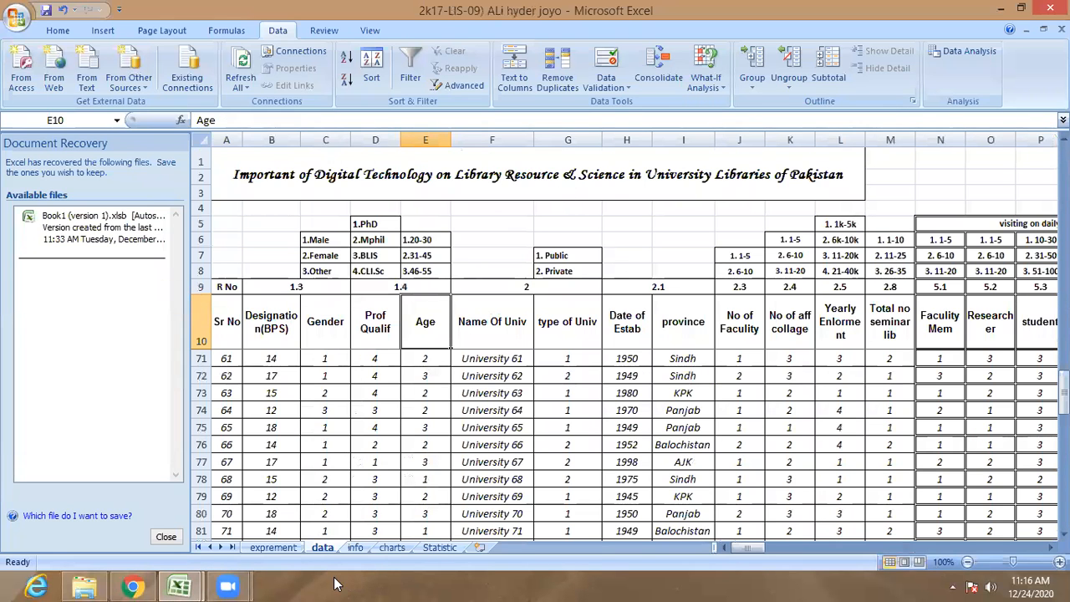
{"action": "left_click", "coordinate": [392, 547]}
{"action": "scroll", "coordinate": [408, 449], "scroll_direction": "up", "scroll_amount": 10}
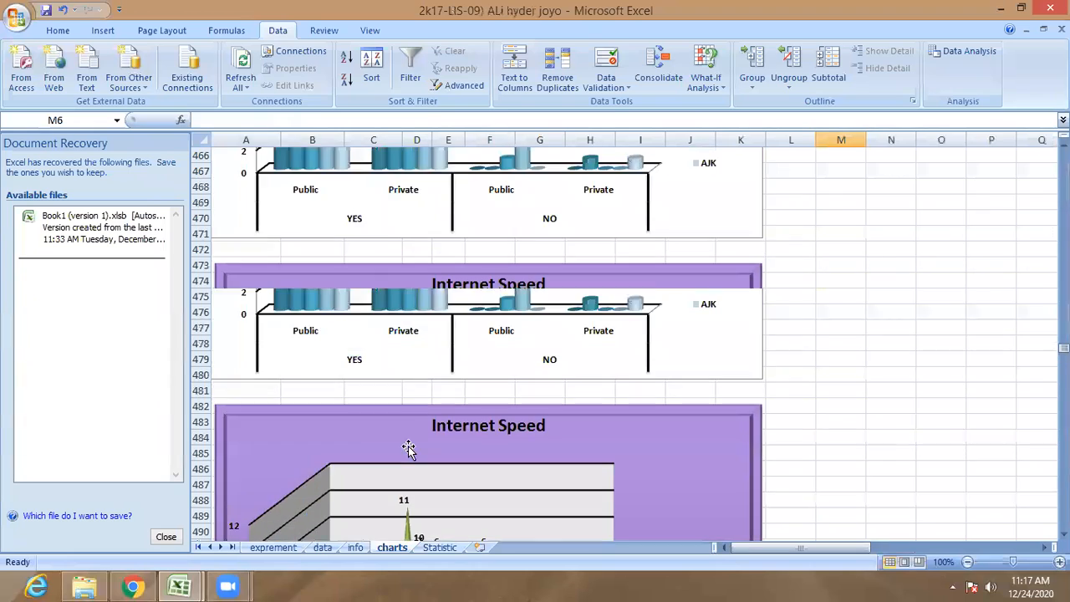
{"action": "scroll", "coordinate": [409, 435], "scroll_direction": "up", "scroll_amount": 15}
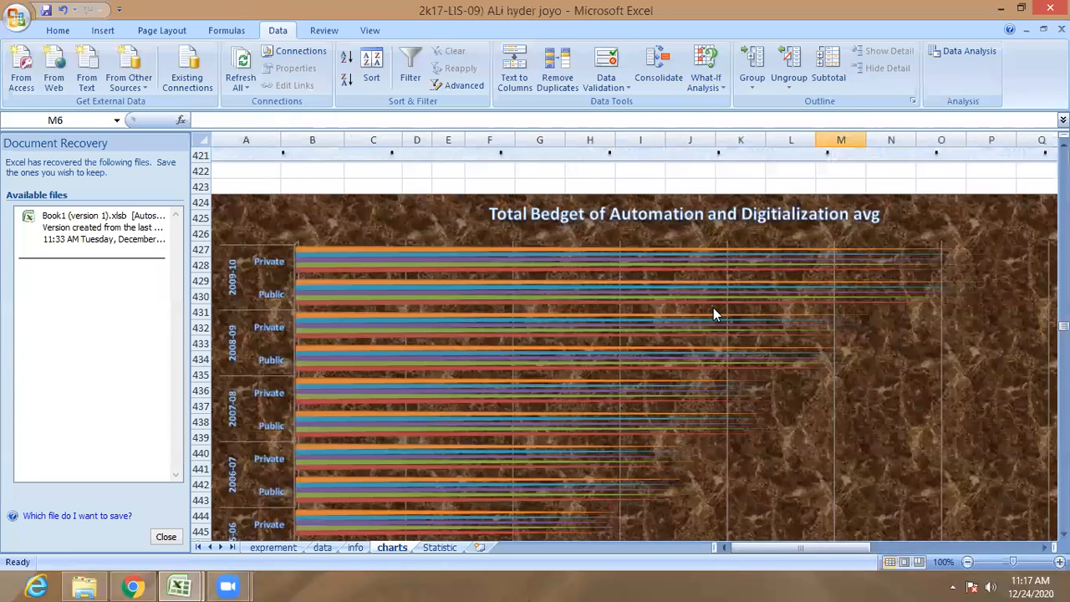
{"action": "scroll", "coordinate": [390, 272], "scroll_direction": "up", "scroll_amount": 7}
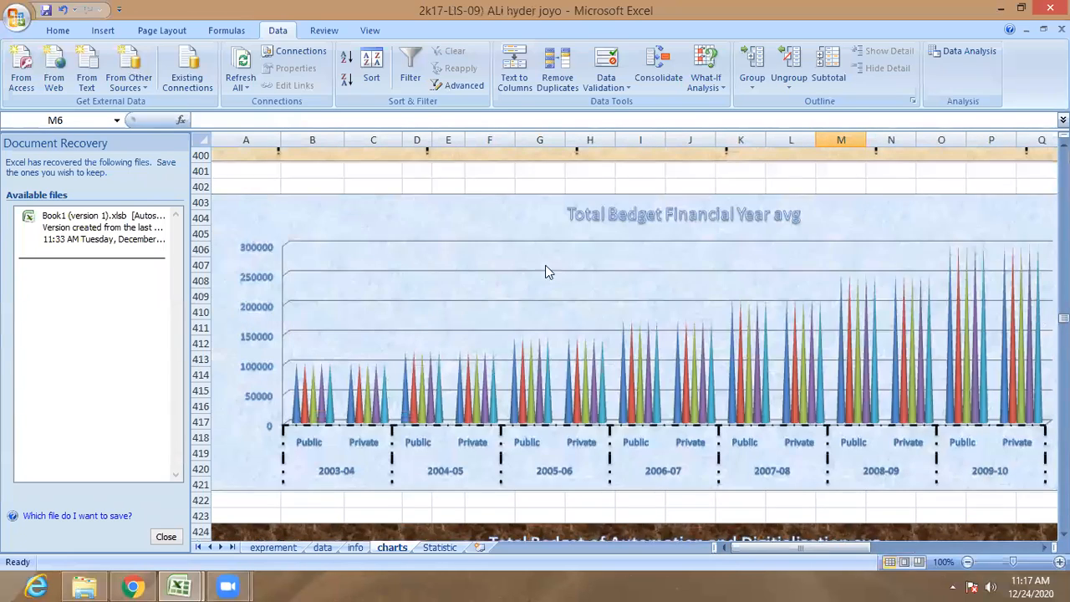
{"action": "scroll", "coordinate": [368, 252], "scroll_direction": "up", "scroll_amount": 8}
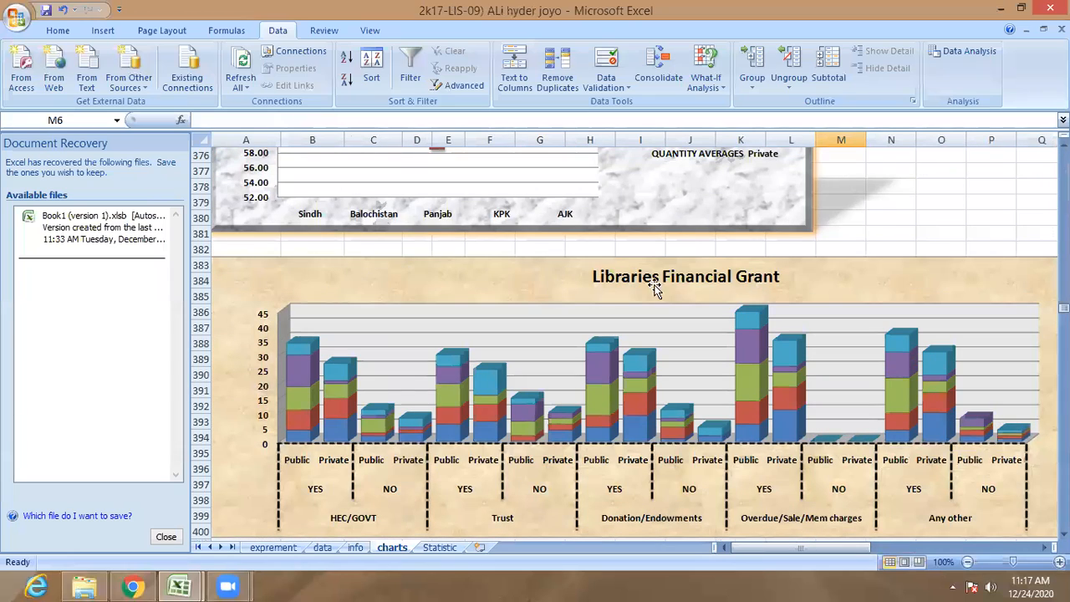
{"action": "scroll", "coordinate": [466, 284], "scroll_direction": "up", "scroll_amount": 6}
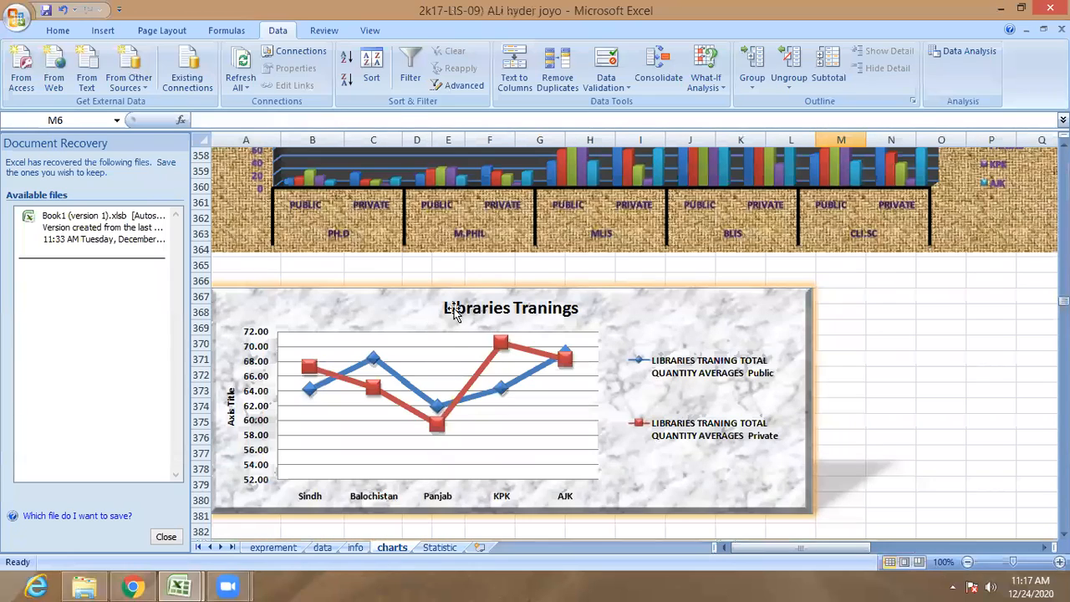
Examine the earlier charts on software, hardware and automation, and the Responsible Universities, Responsible Gender and Universities Faculity charts.
{"action": "scroll", "coordinate": [454, 311], "scroll_direction": "up", "scroll_amount": 20}
{"action": "scroll", "coordinate": [393, 251], "scroll_direction": "up", "scroll_amount": 18}
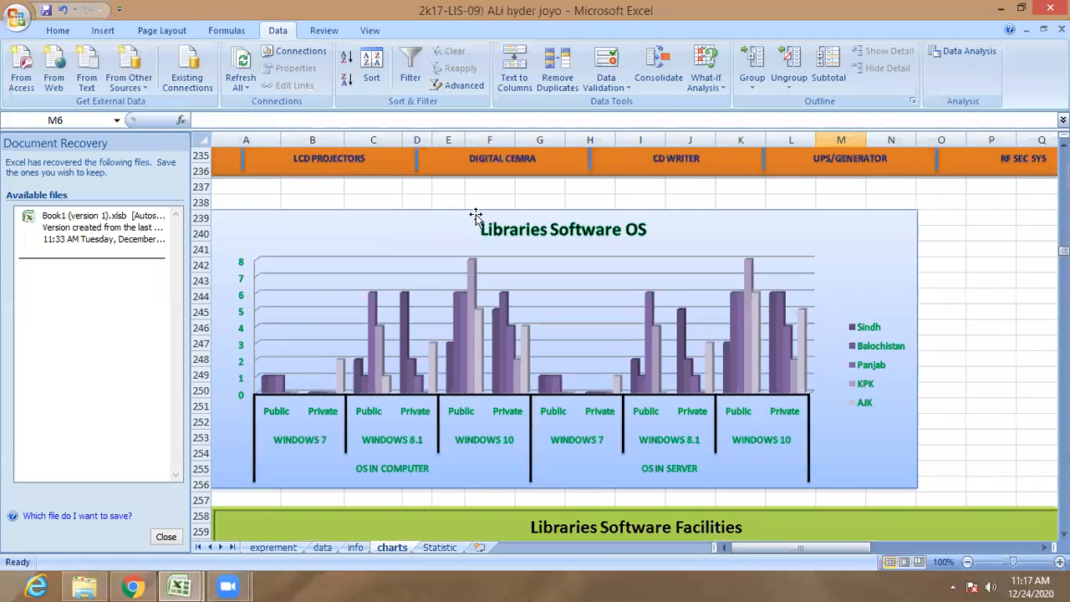
{"action": "scroll", "coordinate": [475, 217], "scroll_direction": "up", "scroll_amount": 10}
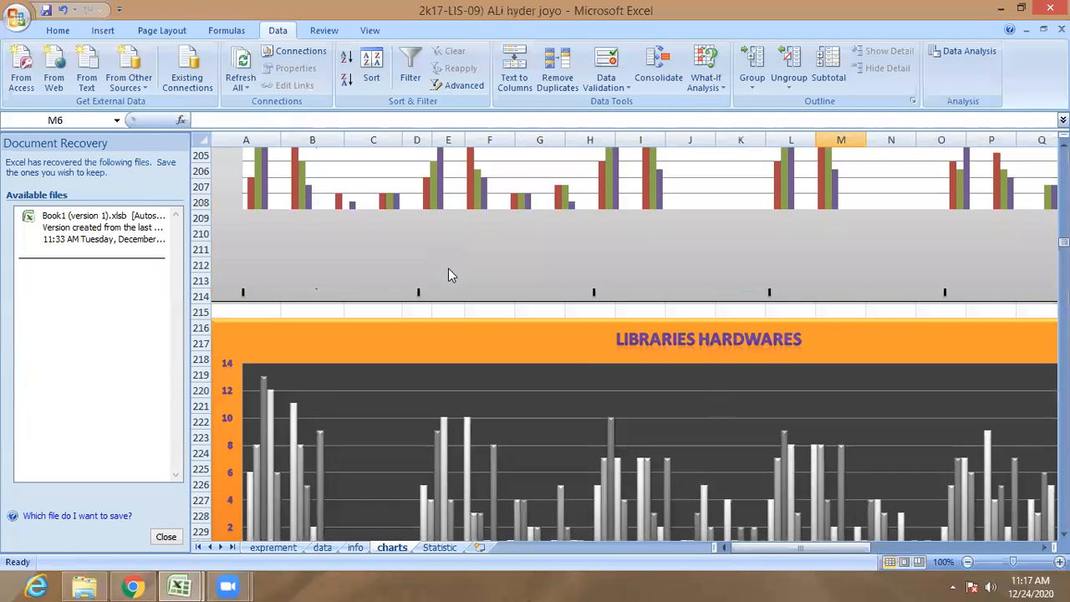
{"action": "scroll", "coordinate": [371, 342], "scroll_direction": "up", "scroll_amount": 20}
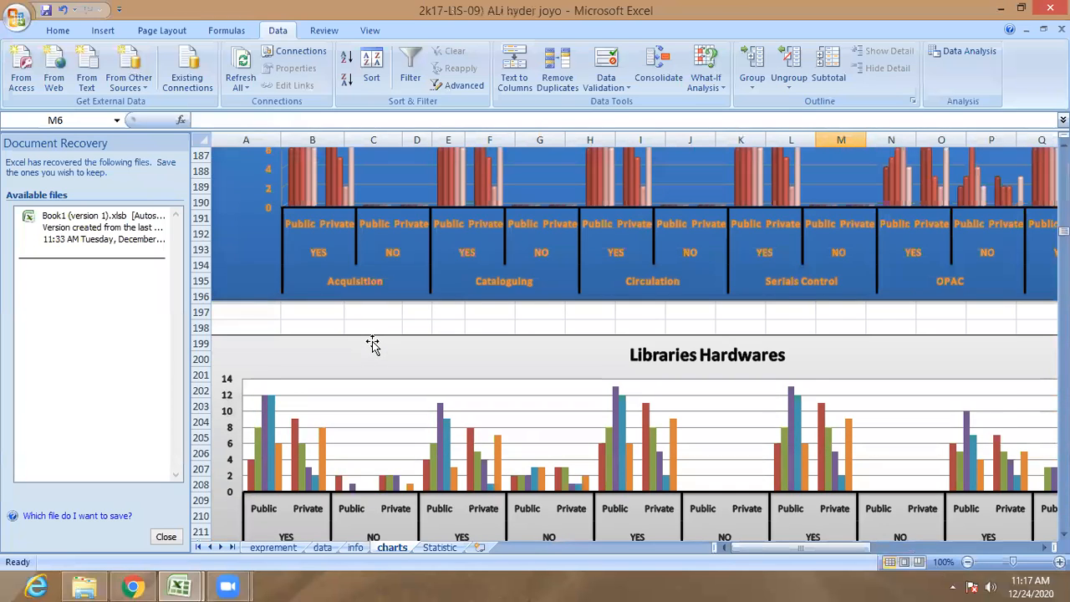
{"action": "scroll", "coordinate": [364, 310], "scroll_direction": "up", "scroll_amount": 20}
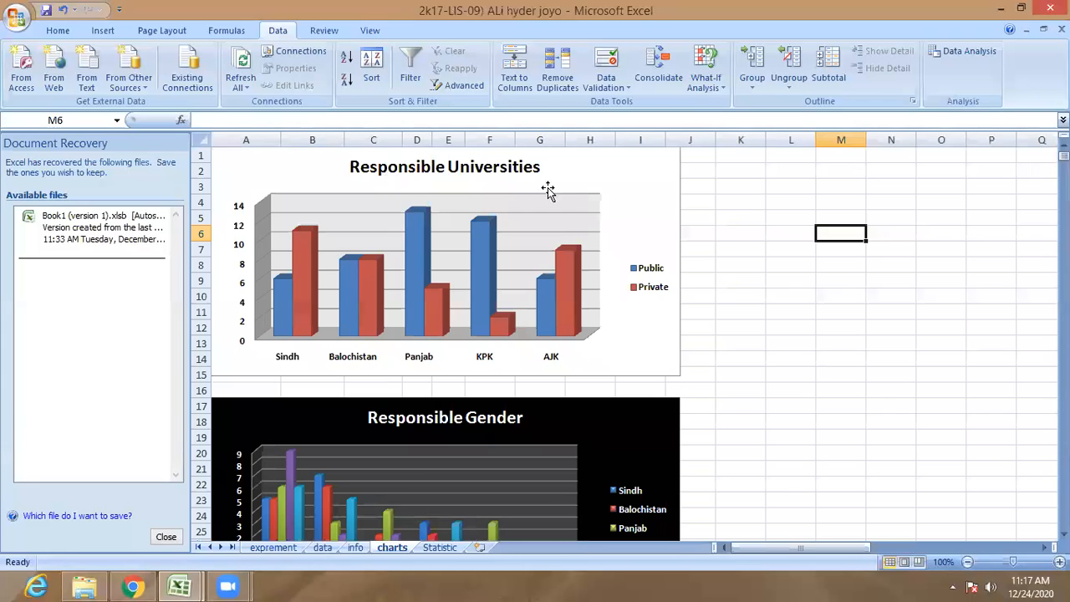
{"action": "scroll", "coordinate": [609, 311], "scroll_direction": "down", "scroll_amount": 1}
{"action": "scroll", "coordinate": [525, 390], "scroll_direction": "down", "scroll_amount": 5}
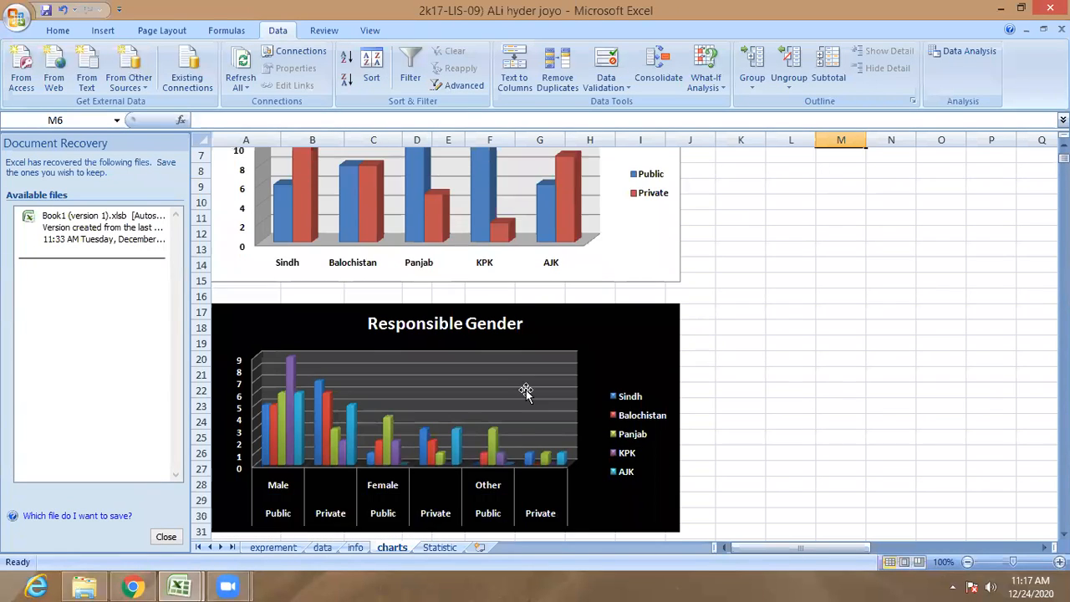
{"action": "scroll", "coordinate": [455, 357], "scroll_direction": "down", "scroll_amount": 2}
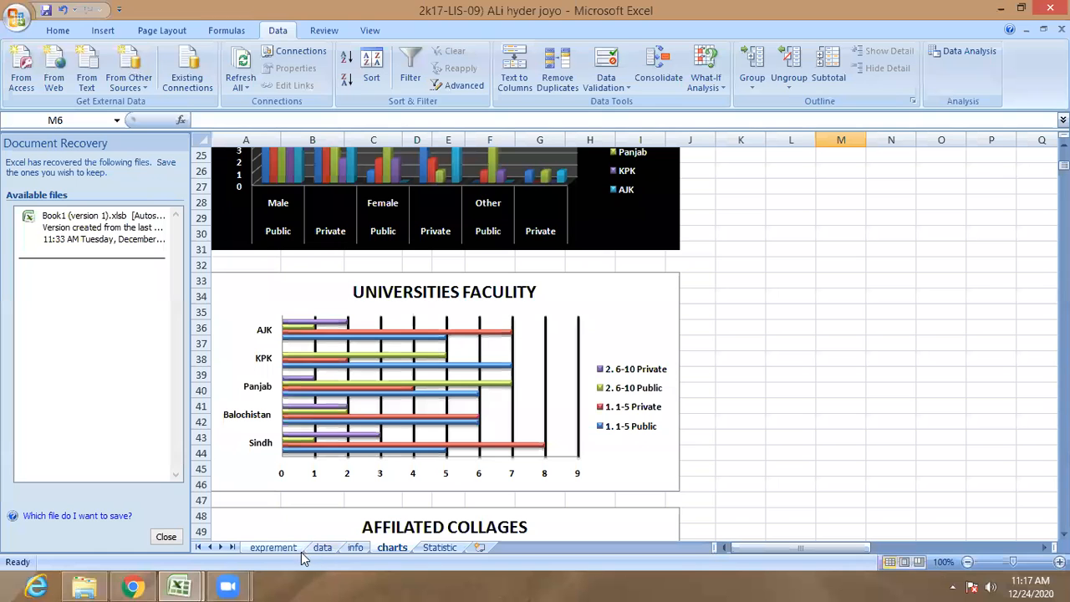
Open the info sheet and examine the Responsible Universities COUNTIFS formula and the gender, faculty and affiliated colleges tables.
{"action": "left_click", "coordinate": [355, 548]}
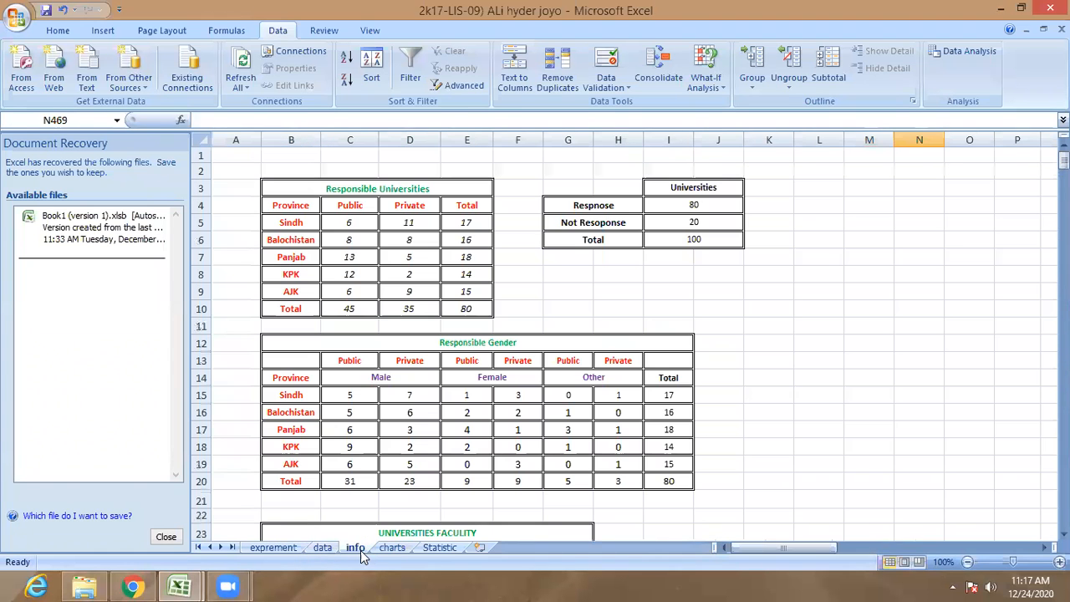
{"action": "left_click", "coordinate": [366, 215]}
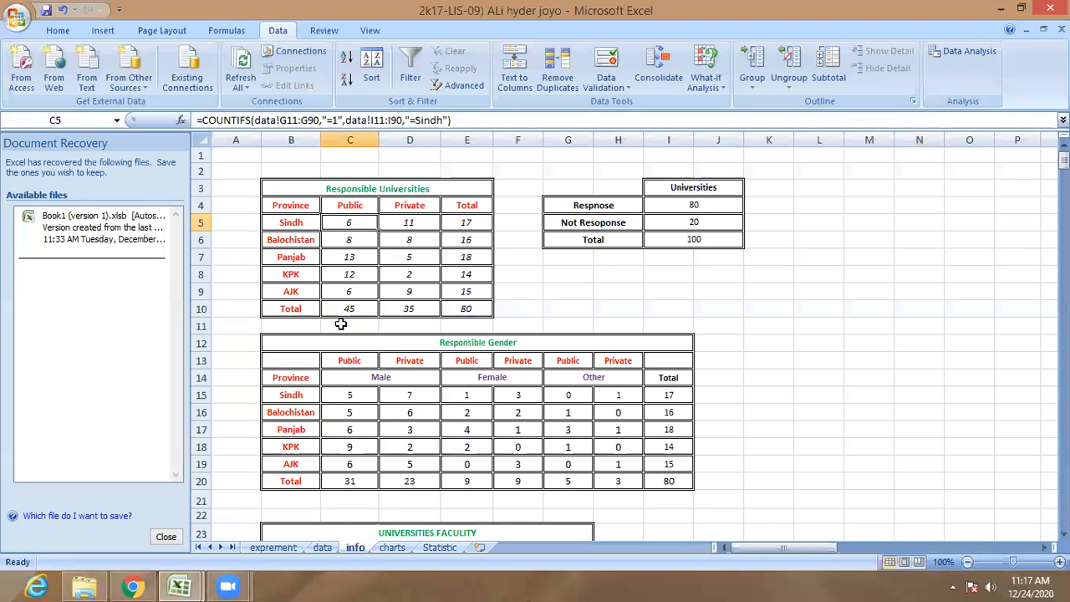
{"action": "left_click", "coordinate": [361, 374]}
{"action": "scroll", "coordinate": [361, 374], "scroll_direction": "down", "scroll_amount": 5}
{"action": "left_click", "coordinate": [393, 295]}
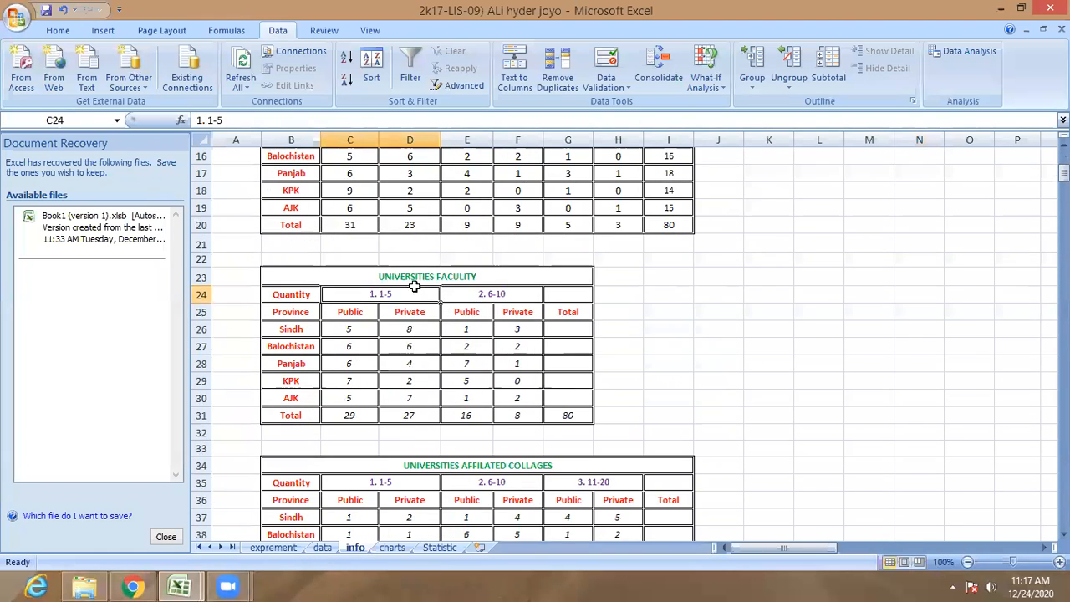
{"action": "left_click", "coordinate": [447, 478]}
{"action": "scroll", "coordinate": [489, 456], "scroll_direction": "down", "scroll_amount": 3}
{"action": "scroll", "coordinate": [490, 342], "scroll_direction": "down", "scroll_amount": 2}
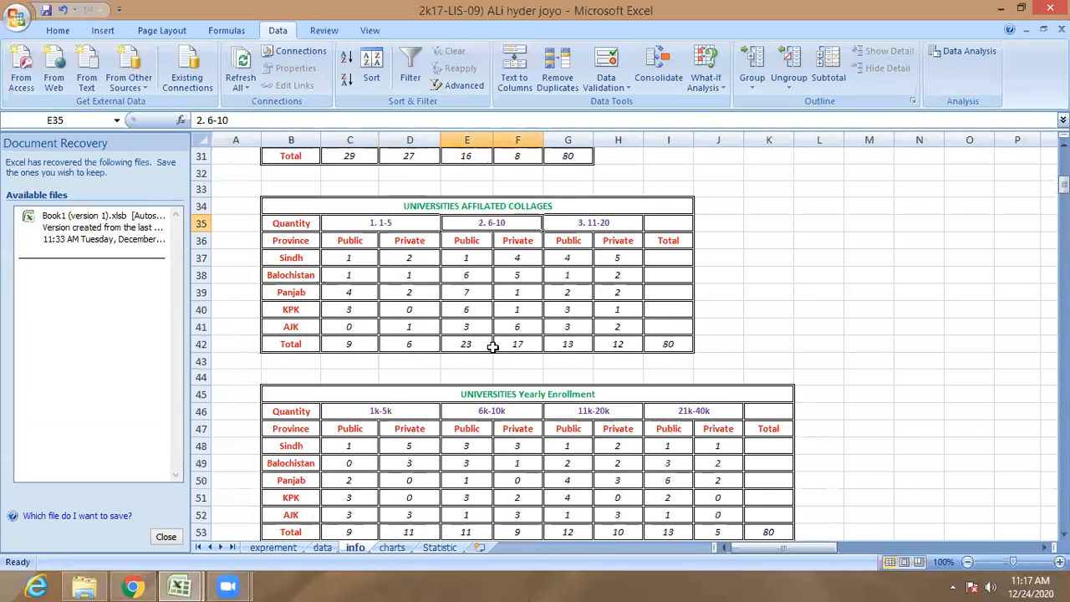
Examine the info tables for yearly enrollment, number of seminars, faculty members and air conditioning ratings.
{"action": "left_click", "coordinate": [513, 396]}
{"action": "scroll", "coordinate": [636, 429], "scroll_direction": "down", "scroll_amount": 1}
{"action": "scroll", "coordinate": [514, 409], "scroll_direction": "down", "scroll_amount": 3}
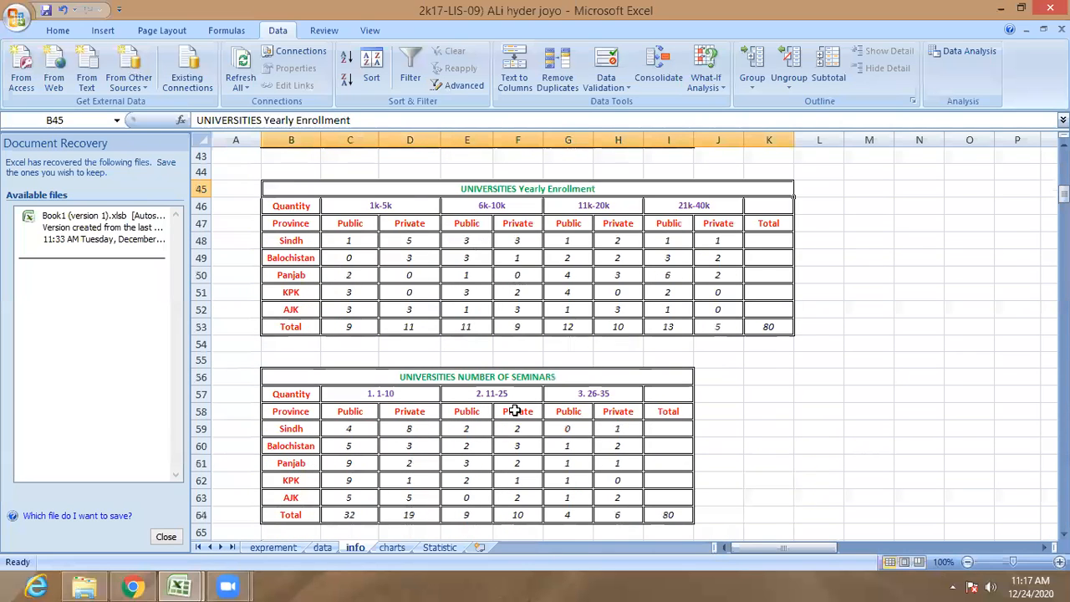
{"action": "left_click", "coordinate": [585, 380]}
{"action": "scroll", "coordinate": [598, 416], "scroll_direction": "down", "scroll_amount": 5}
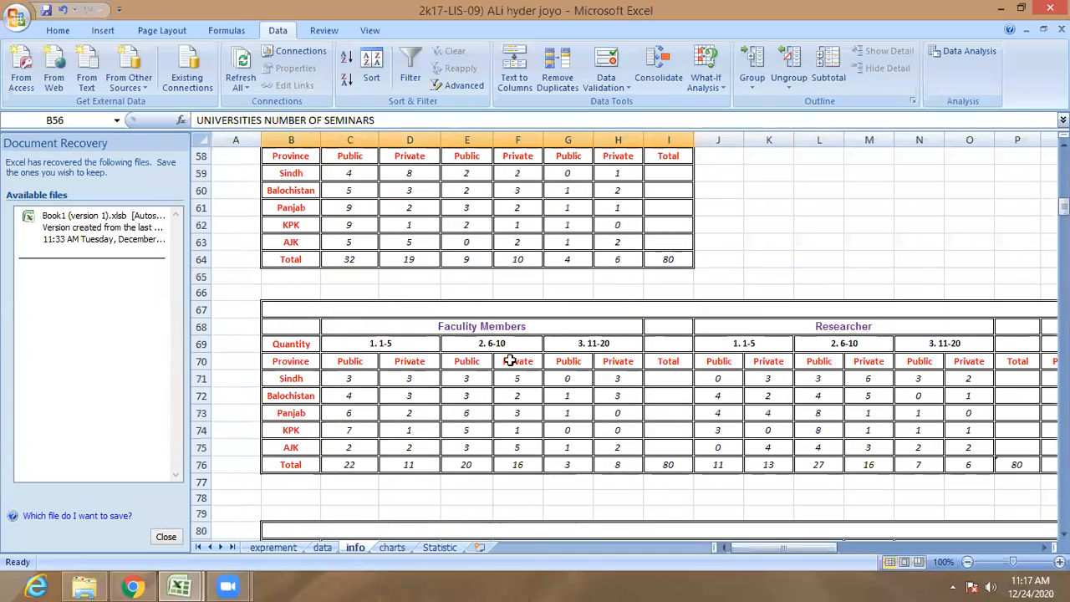
{"action": "left_click", "coordinate": [490, 328]}
{"action": "scroll", "coordinate": [490, 328], "scroll_direction": "down", "scroll_amount": 4}
{"action": "scroll", "coordinate": [510, 358], "scroll_direction": "down", "scroll_amount": 20}
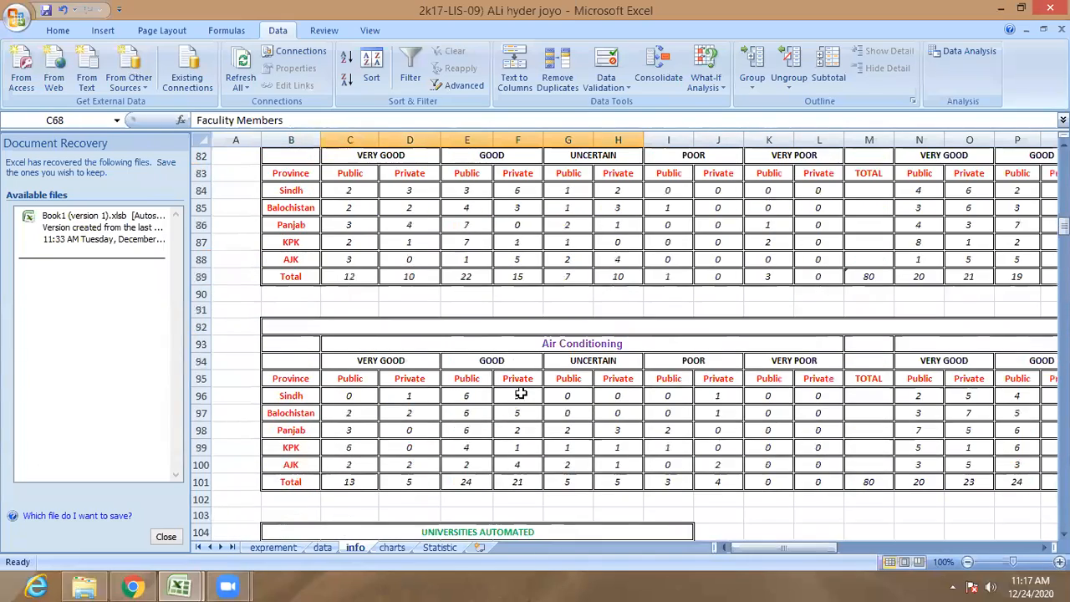
Open the Statistic sheet and examine the Gender, Pro Qualification and Ages descriptive statistics blocks.
{"action": "left_click", "coordinate": [440, 548]}
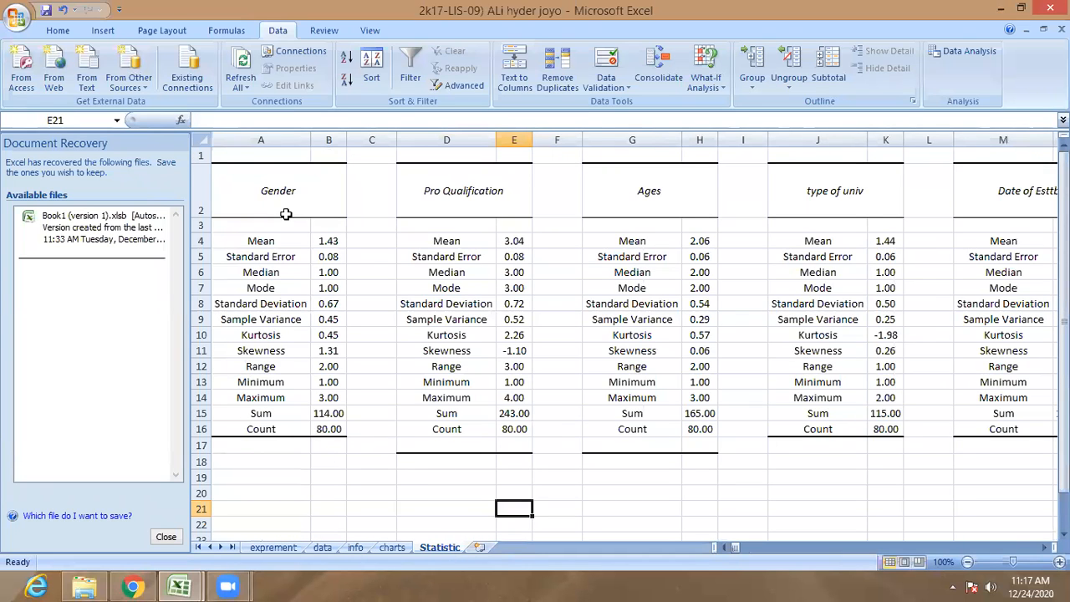
{"action": "left_click", "coordinate": [248, 241]}
{"action": "left_click", "coordinate": [261, 210]}
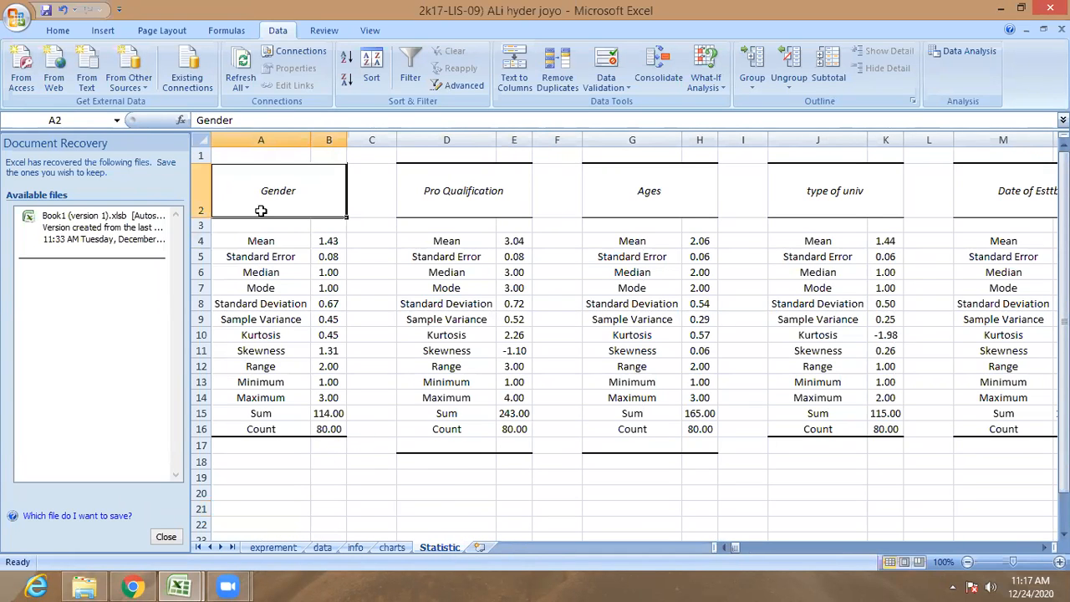
{"action": "left_click", "coordinate": [449, 209]}
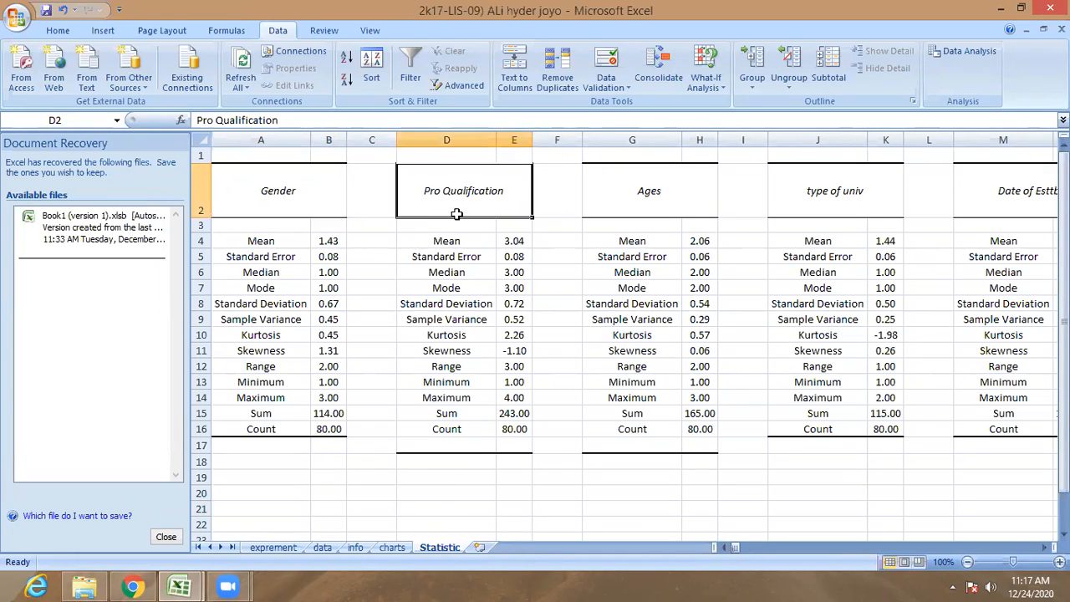
{"action": "left_click", "coordinate": [633, 198]}
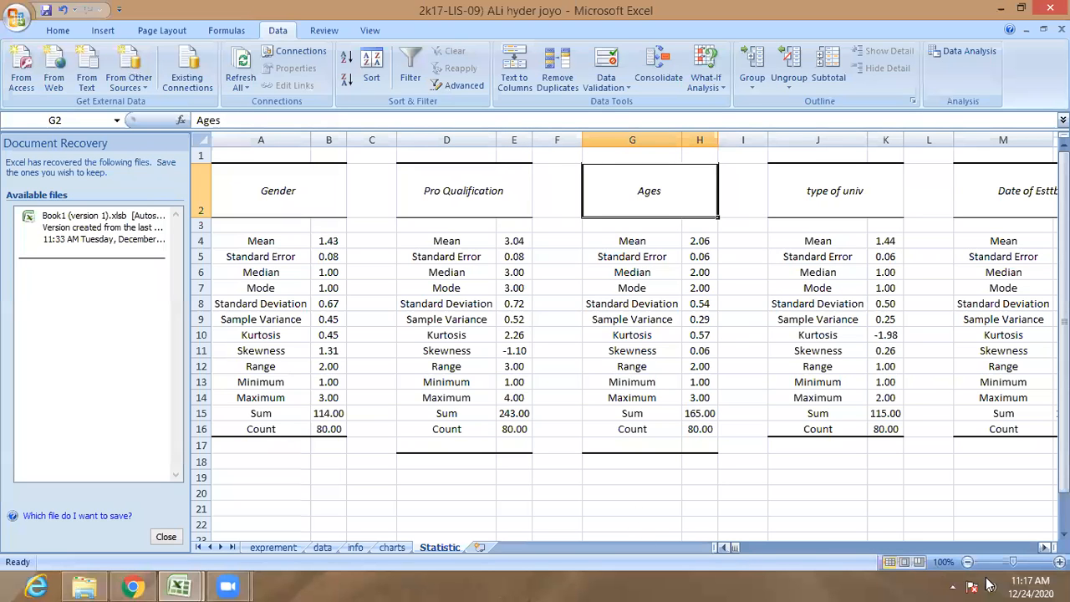
Examine the Statistic sheet's further blocks across to Yearly Enrollment, selecting the No of Faculity values in Q4:Q16.
{"action": "left_click", "coordinate": [1044, 548]}
{"action": "left_click", "coordinate": [1045, 548]}
{"action": "left_click", "coordinate": [1044, 548]}
{"action": "left_click", "coordinate": [1044, 548]}
{"action": "left_click", "coordinate": [1045, 548]}
{"action": "left_click", "coordinate": [1045, 548]}
{"action": "left_click", "coordinate": [1044, 548]}
{"action": "left_click", "coordinate": [1045, 547]}
{"action": "left_click", "coordinate": [673, 206]}
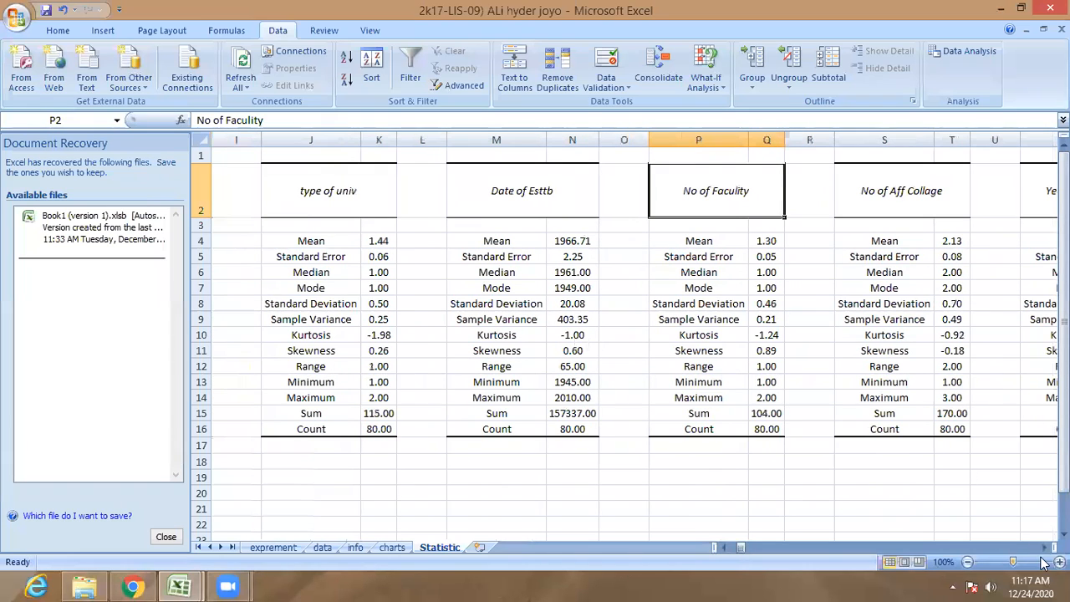
{"action": "left_click", "coordinate": [744, 307]}
{"action": "left_click_drag", "start_coordinate": [757, 242], "coordinate": [764, 418]}
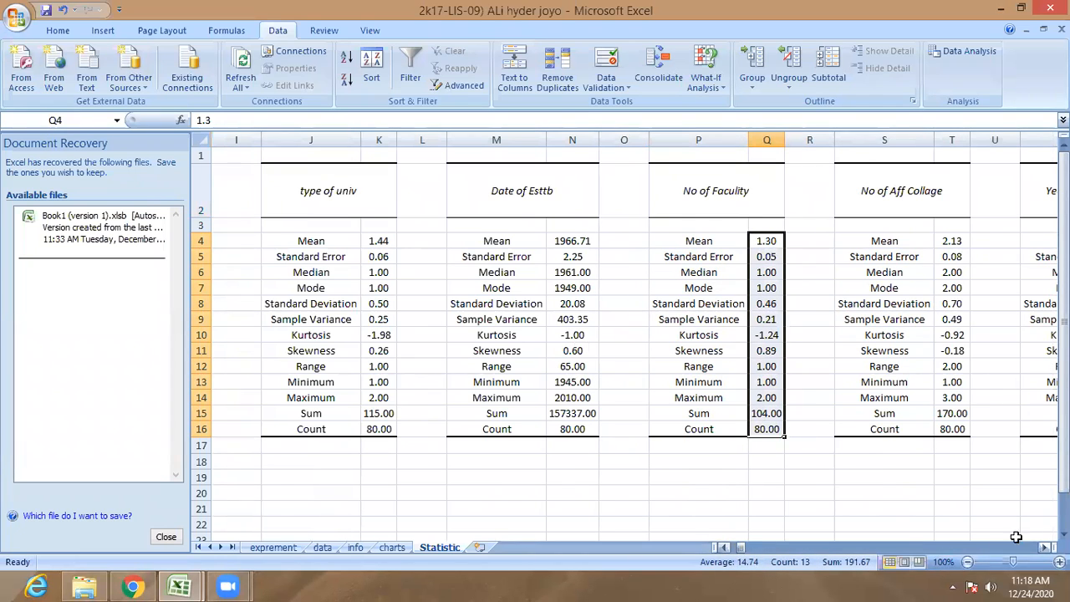
{"action": "left_click", "coordinate": [1044, 548]}
{"action": "left_click", "coordinate": [1045, 547]}
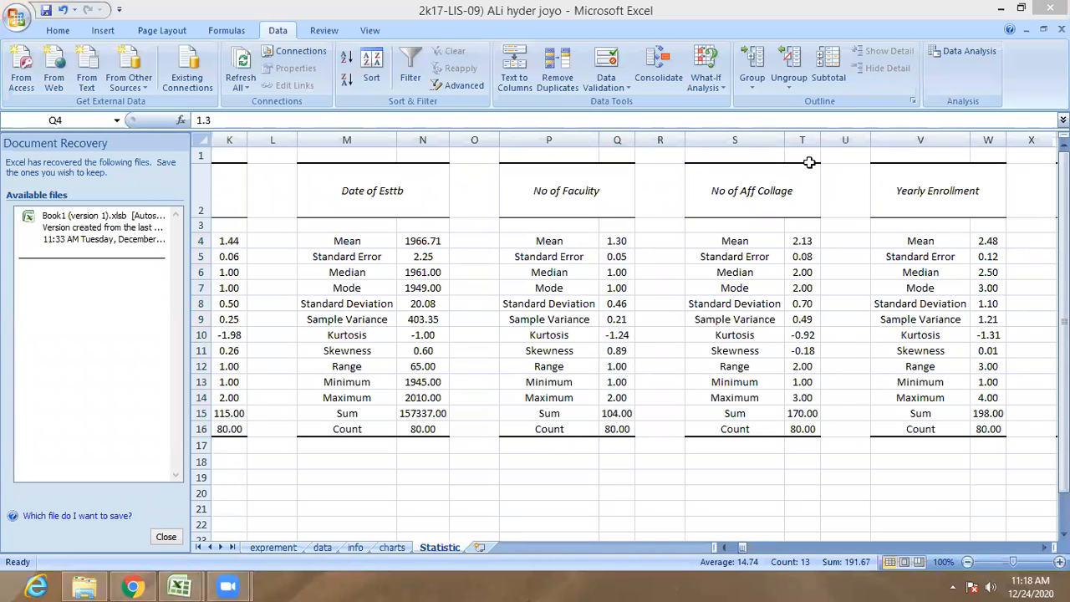
Review the add-ins list in Excel Options, select the Analysis ToolPak entry and accept the options.
{"action": "left_click", "coordinate": [19, 27]}
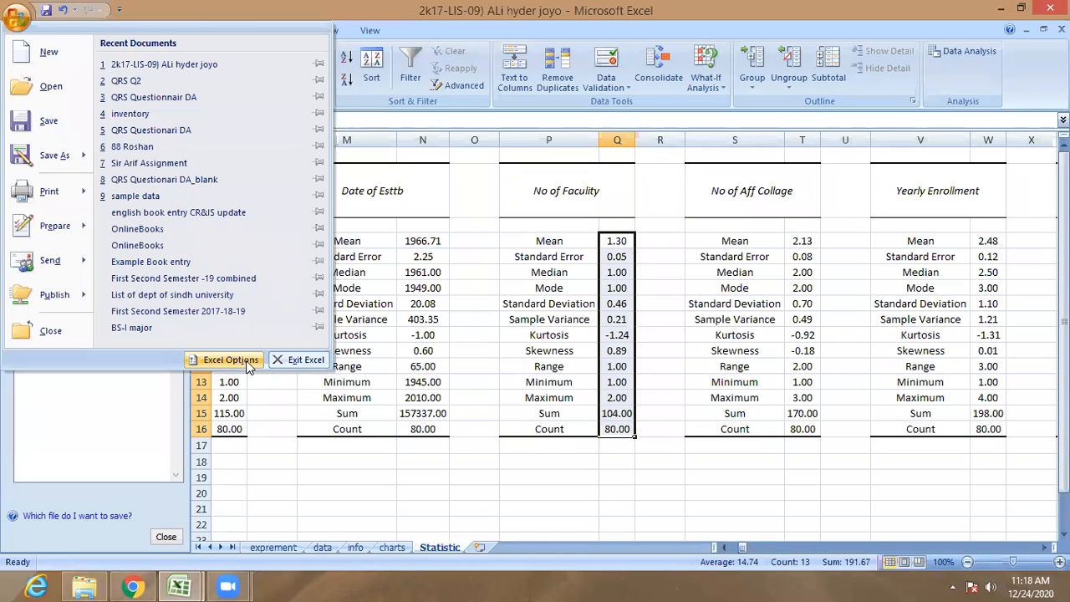
{"action": "left_click", "coordinate": [348, 477]}
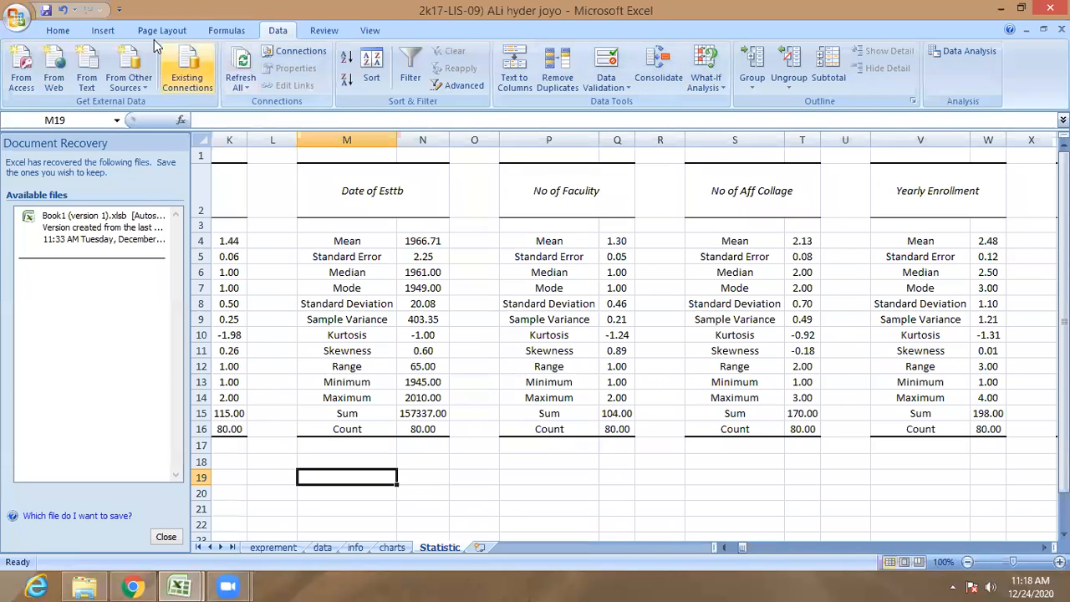
{"action": "left_click", "coordinate": [16, 17]}
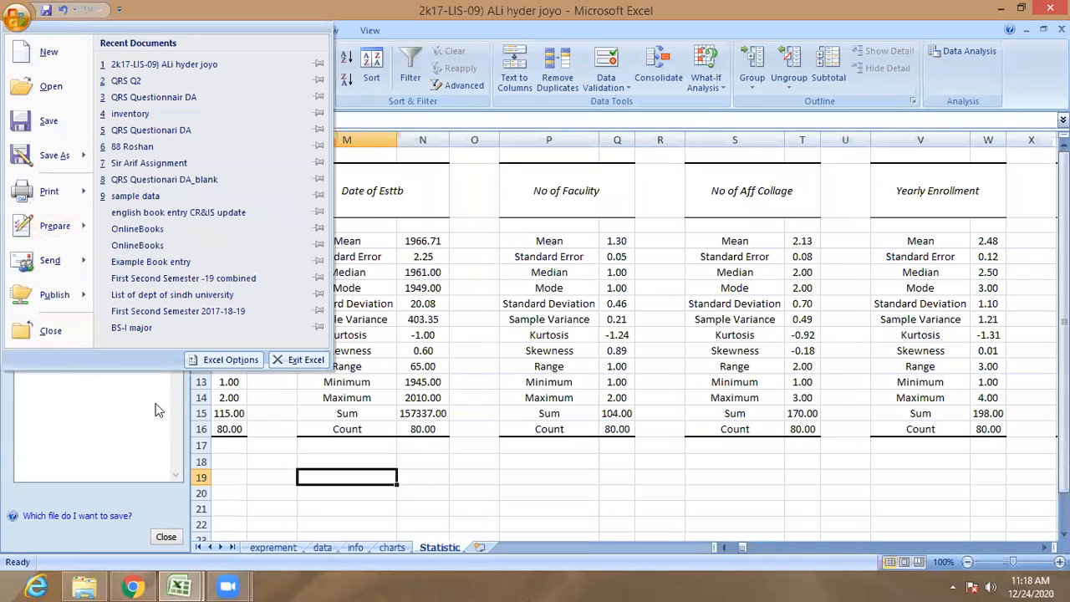
{"action": "left_click", "coordinate": [224, 360]}
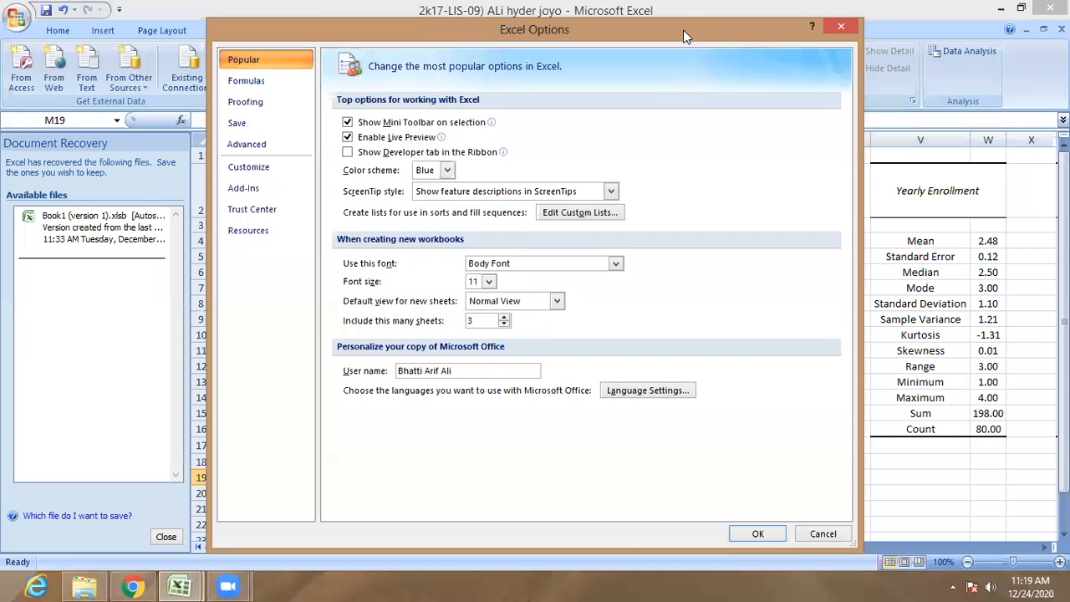
{"action": "left_click_drag", "start_coordinate": [683, 29], "coordinate": [674, 34]}
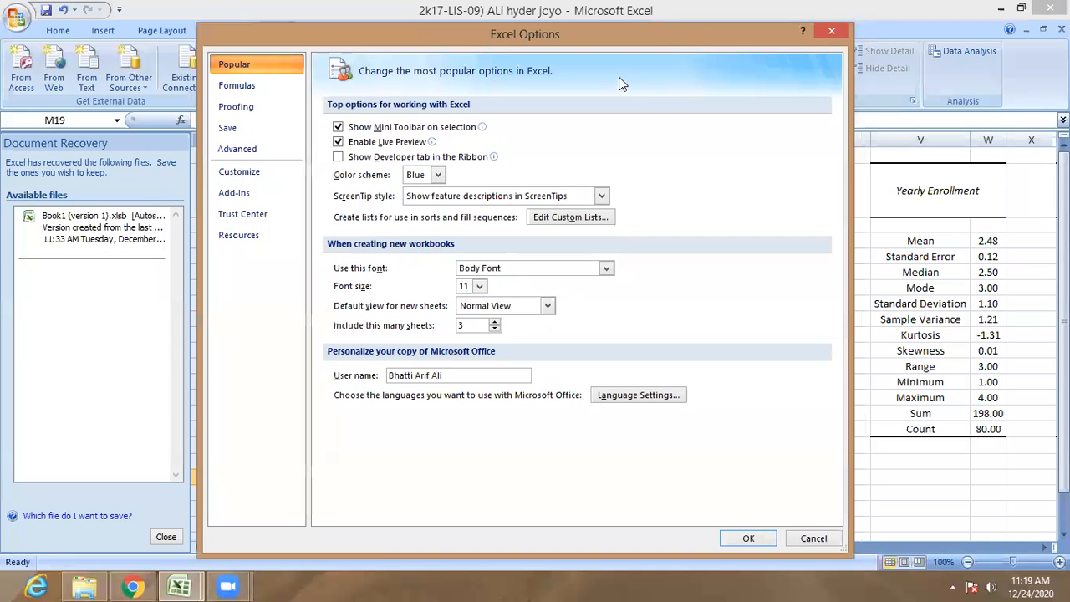
{"action": "left_click", "coordinate": [236, 198]}
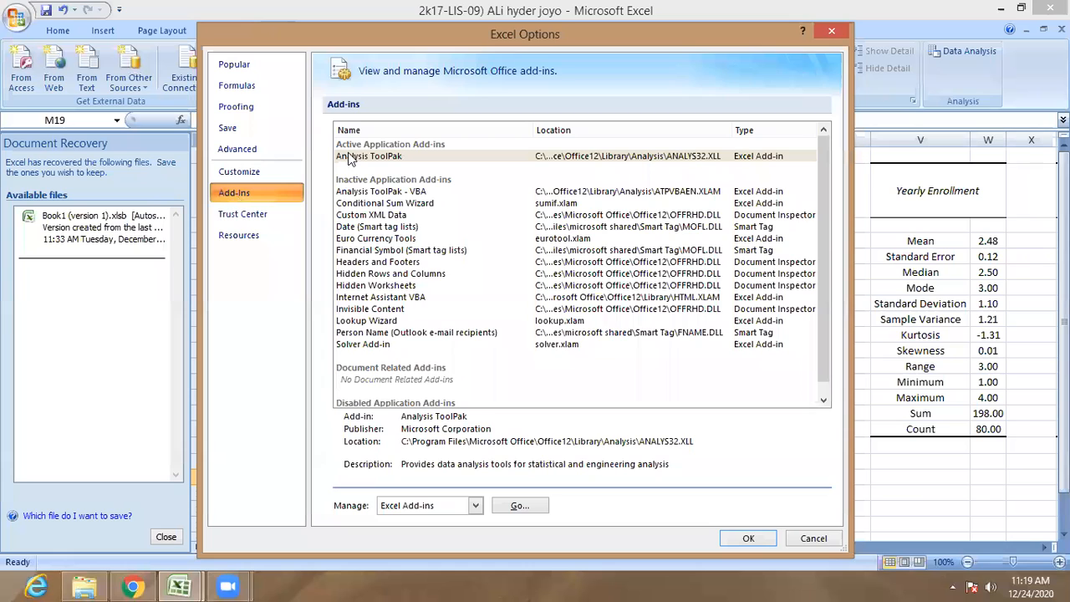
{"action": "left_click", "coordinate": [380, 158]}
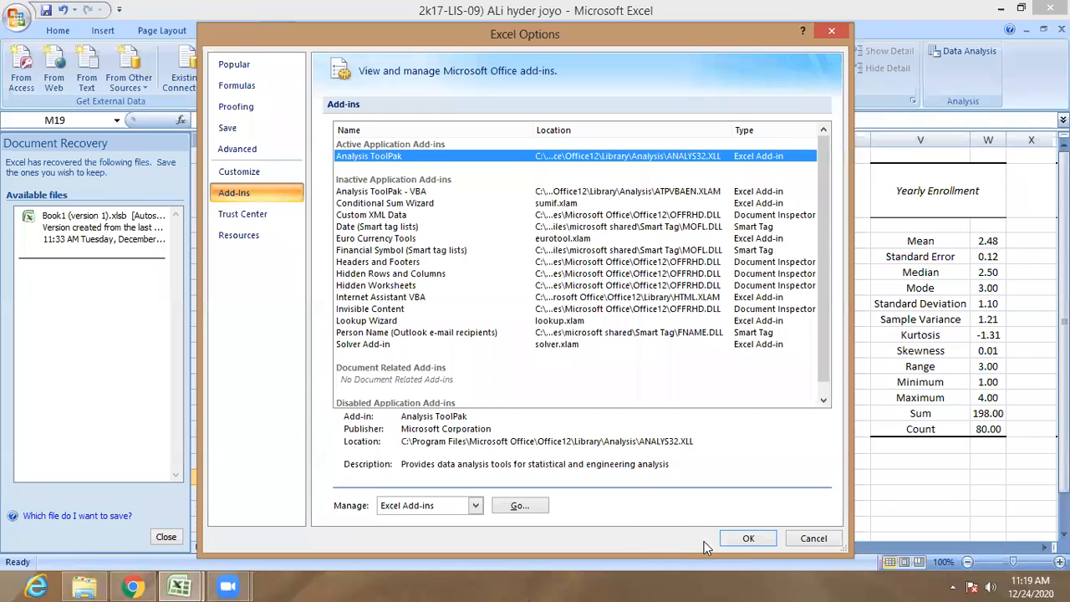
{"action": "left_click", "coordinate": [750, 540]}
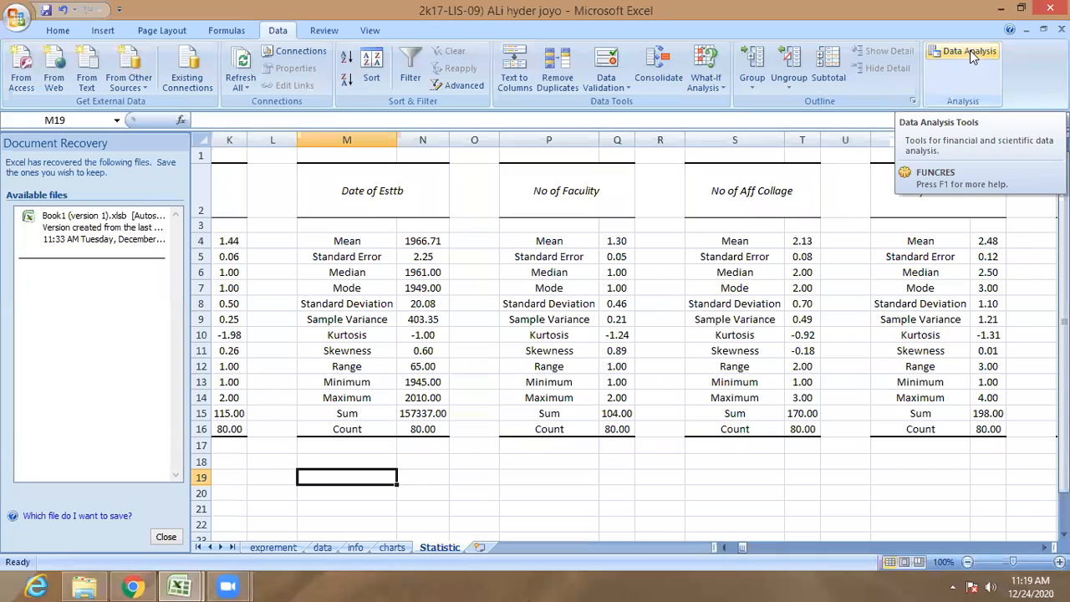
Examine the Date of Esttb and No of Faculity statistics blocks on the Statistic sheet, selecting M2:N16 and P2:Q16 in turn.
{"action": "left_click", "coordinate": [357, 259]}
{"action": "left_click_drag", "start_coordinate": [424, 243], "coordinate": [430, 416]}
{"action": "left_click_drag", "start_coordinate": [617, 243], "coordinate": [613, 396]}
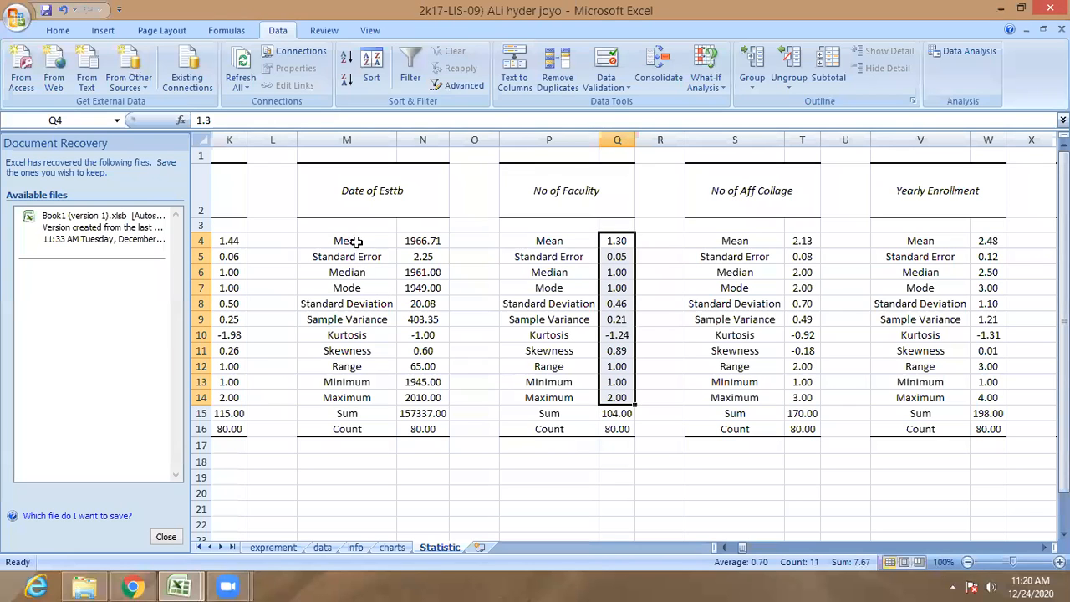
{"action": "left_click_drag", "start_coordinate": [358, 191], "coordinate": [423, 430]}
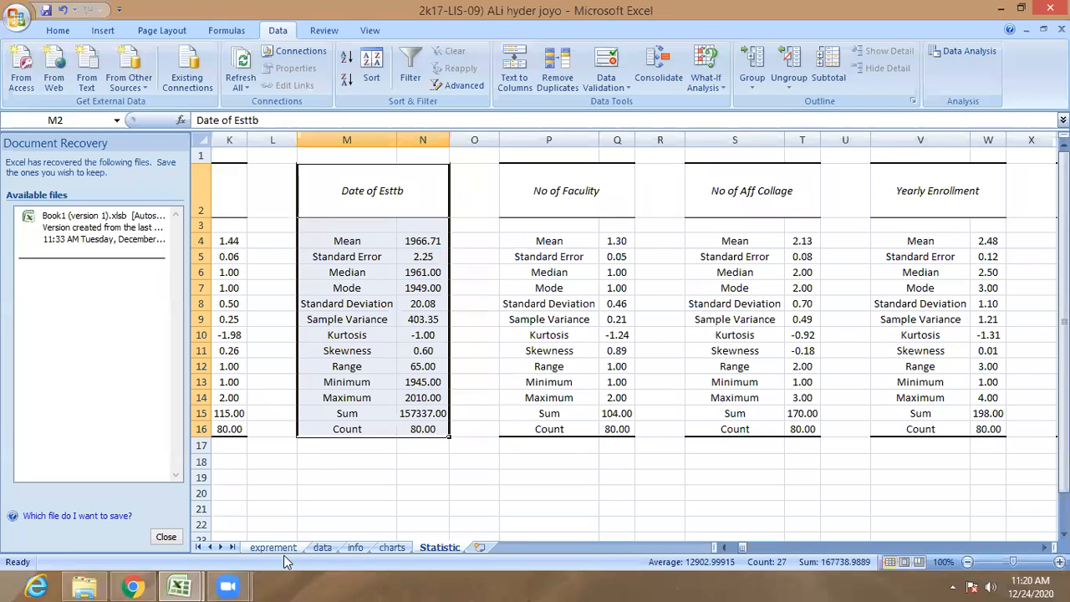
{"action": "left_click", "coordinate": [410, 481]}
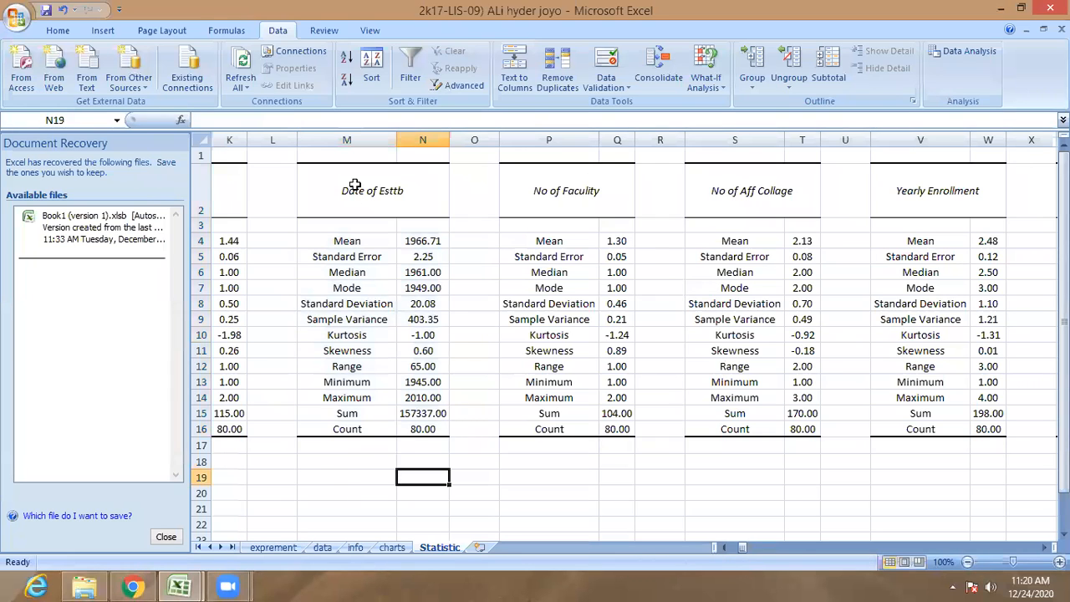
{"action": "left_click_drag", "start_coordinate": [583, 184], "coordinate": [606, 405]}
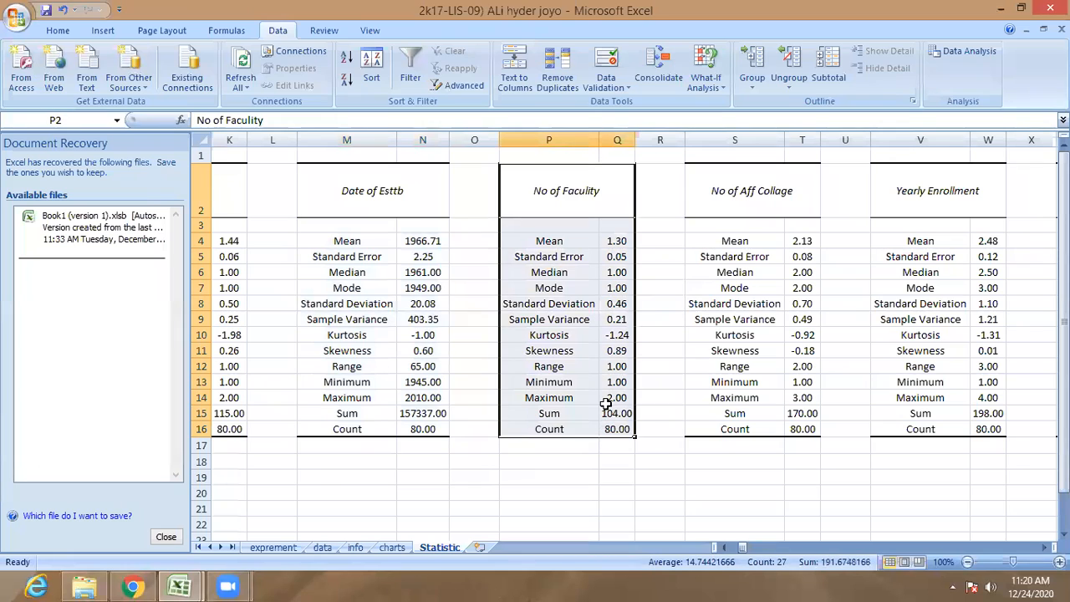